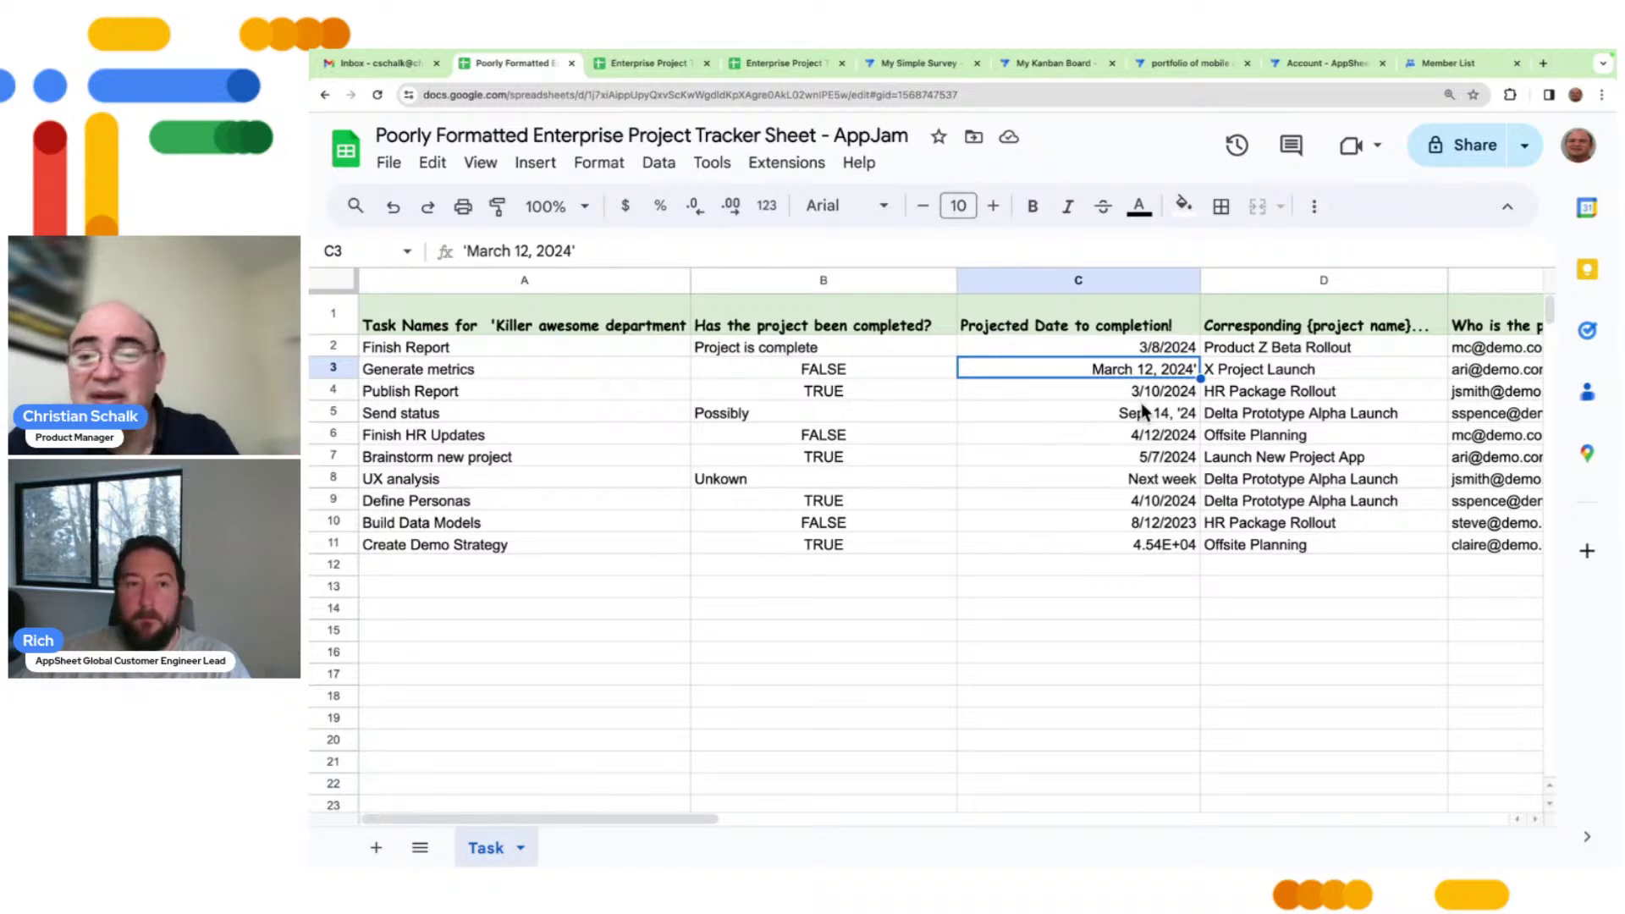
# Compare the columns of the poorly formatted sheet with the Task, Project and Owner worksheets of the Enterprise Project Tracker Sheet
pyautogui.hscroll(3, 1229, 427)
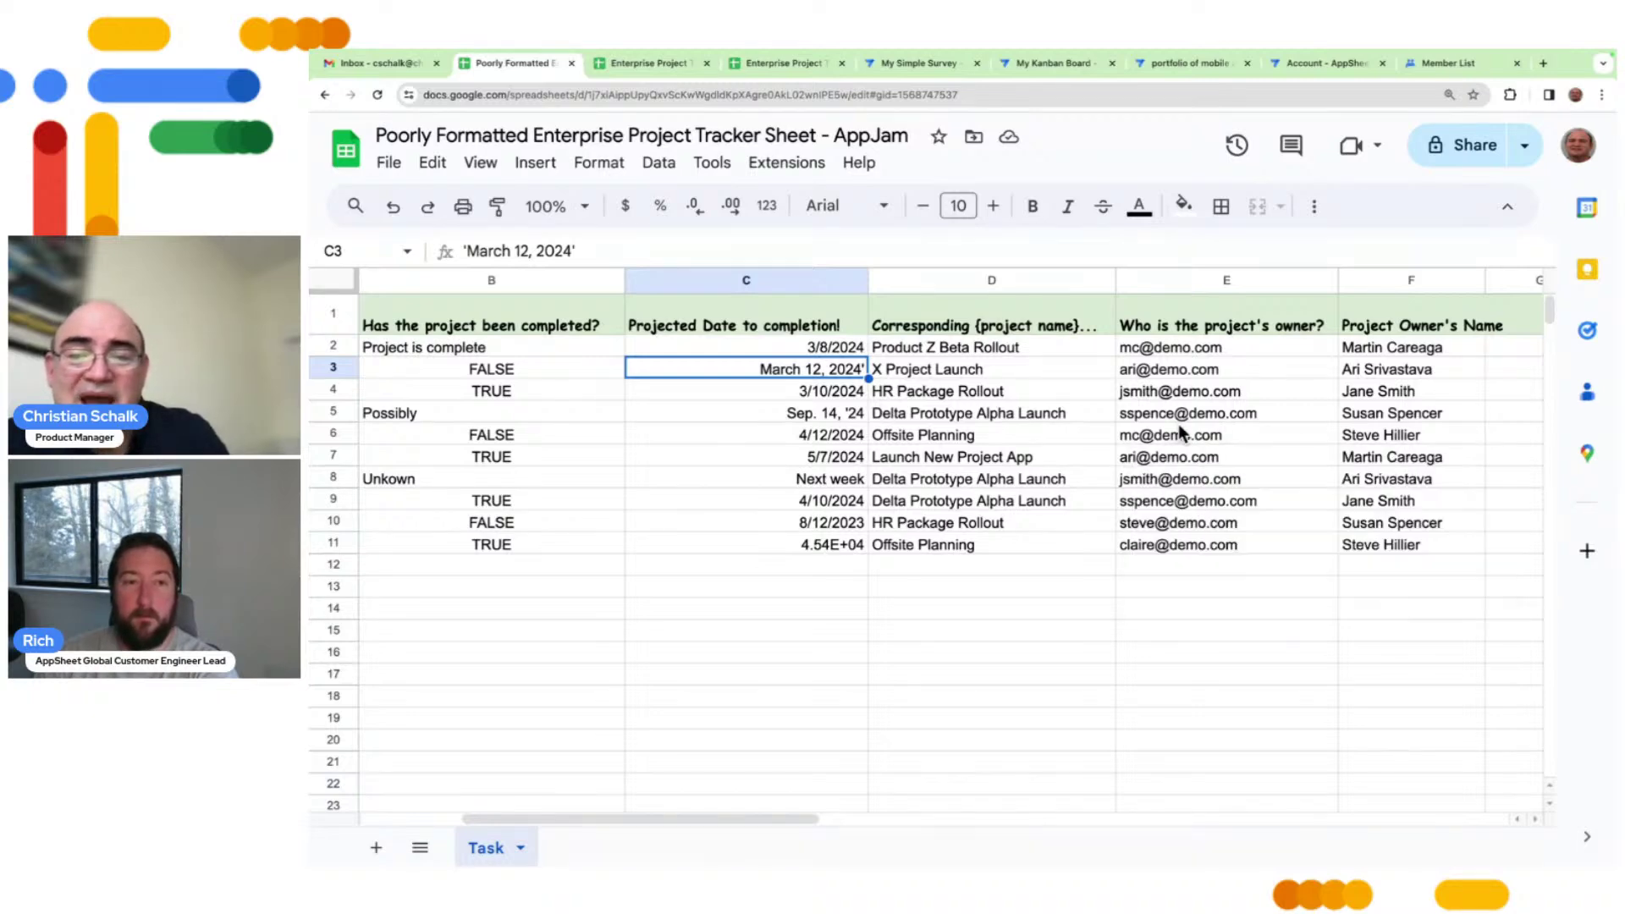
pyautogui.hscroll(-3, 1179, 426)
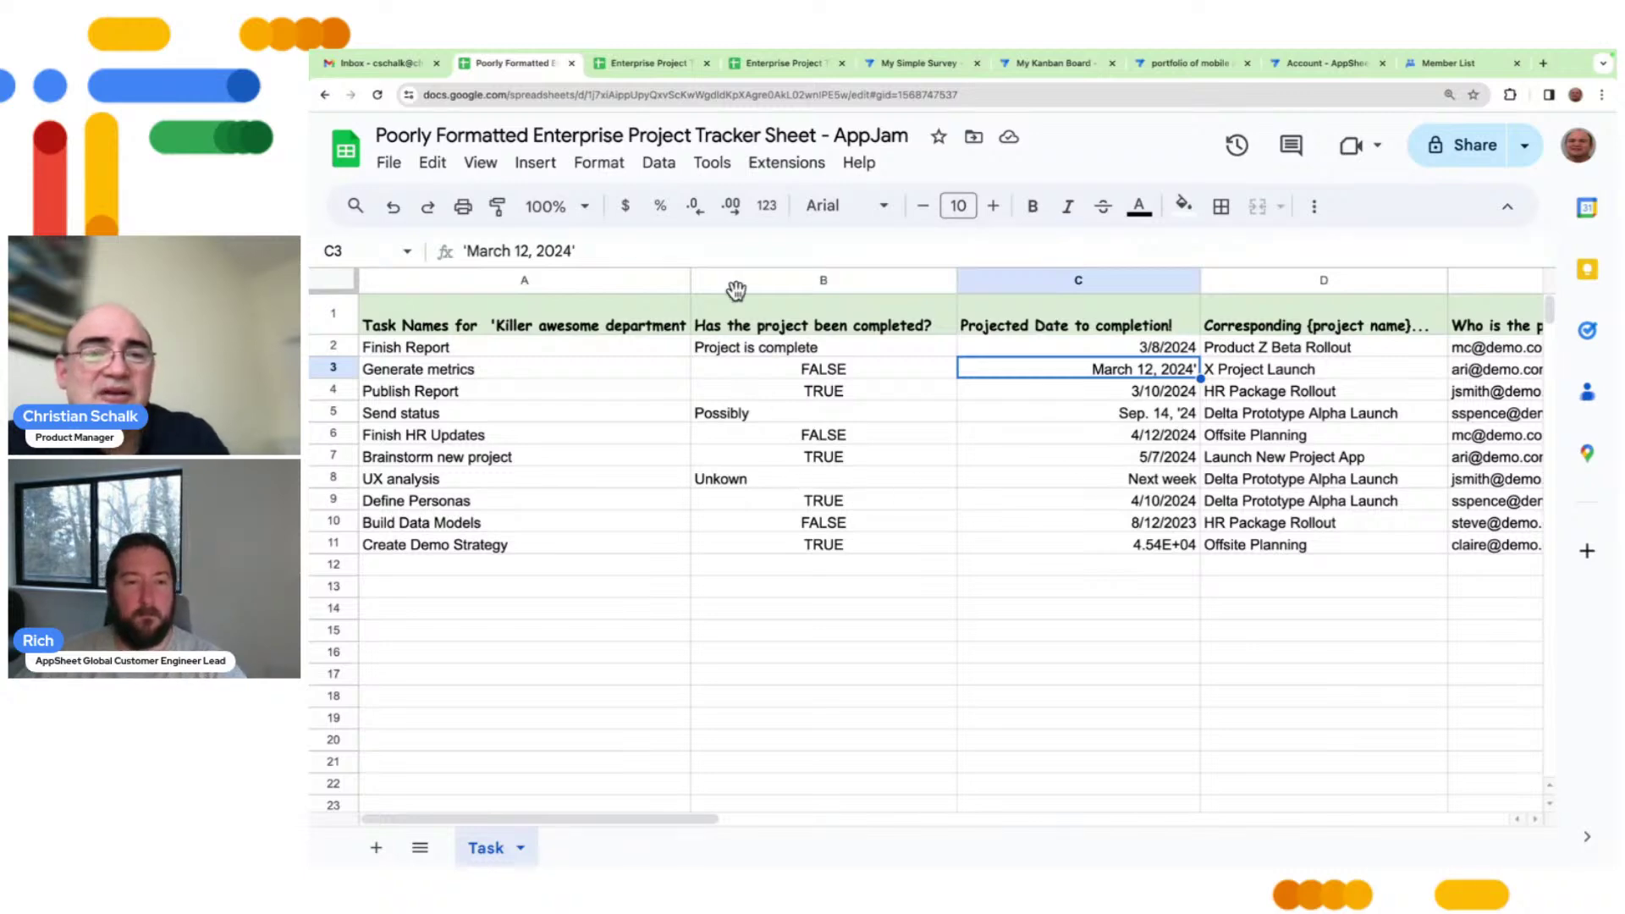
pyautogui.click(657, 55)
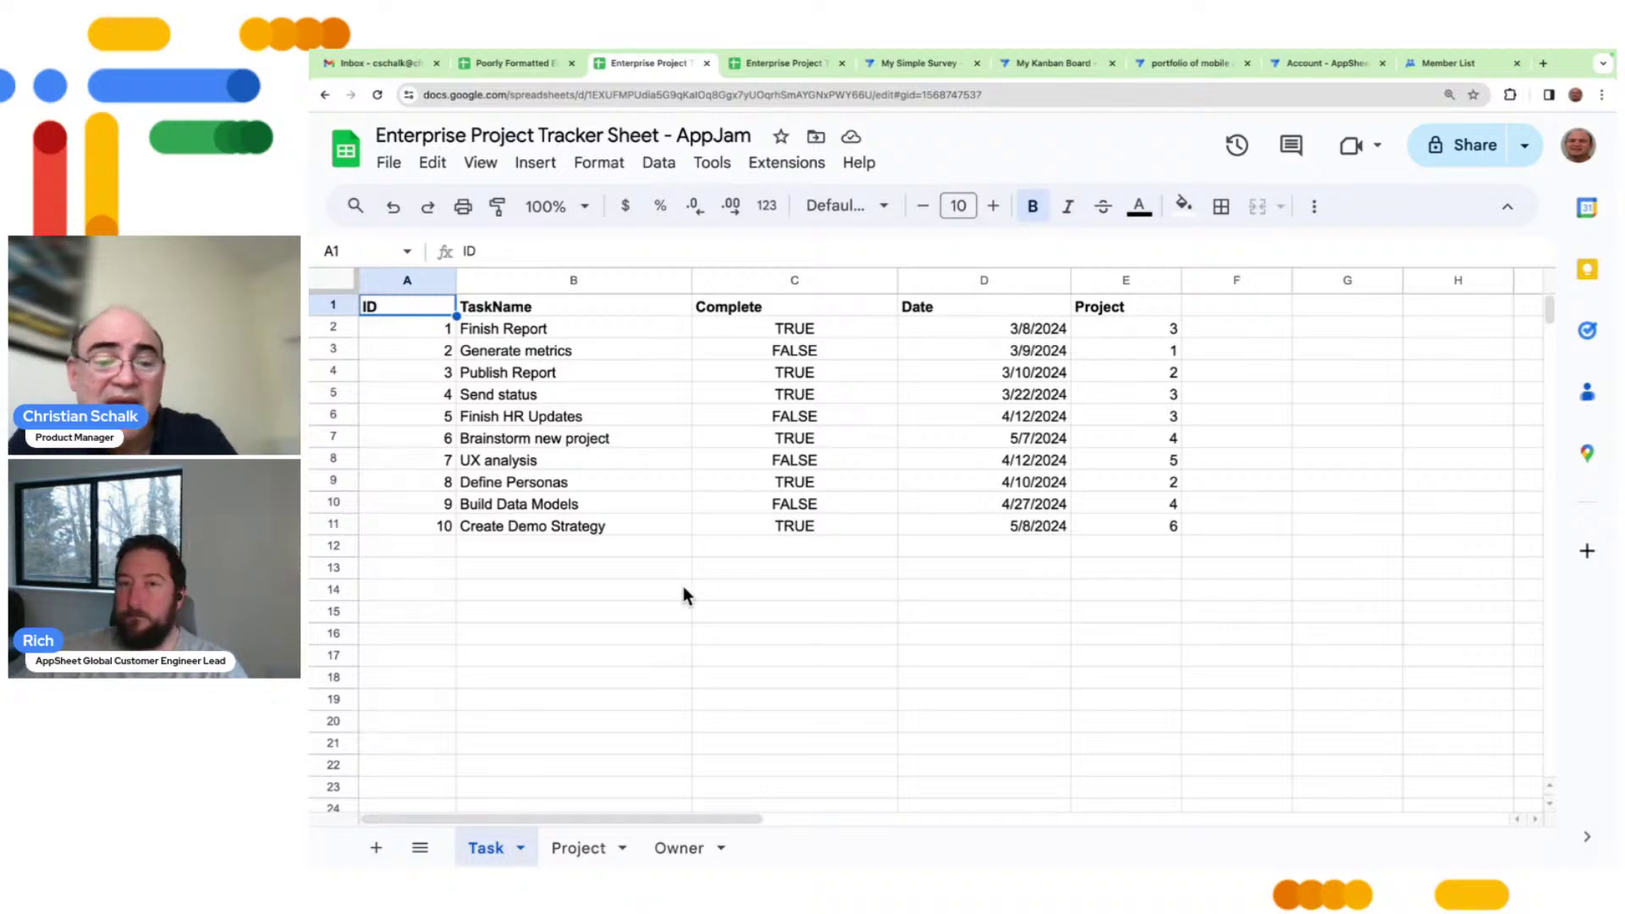
pyautogui.click(577, 849)
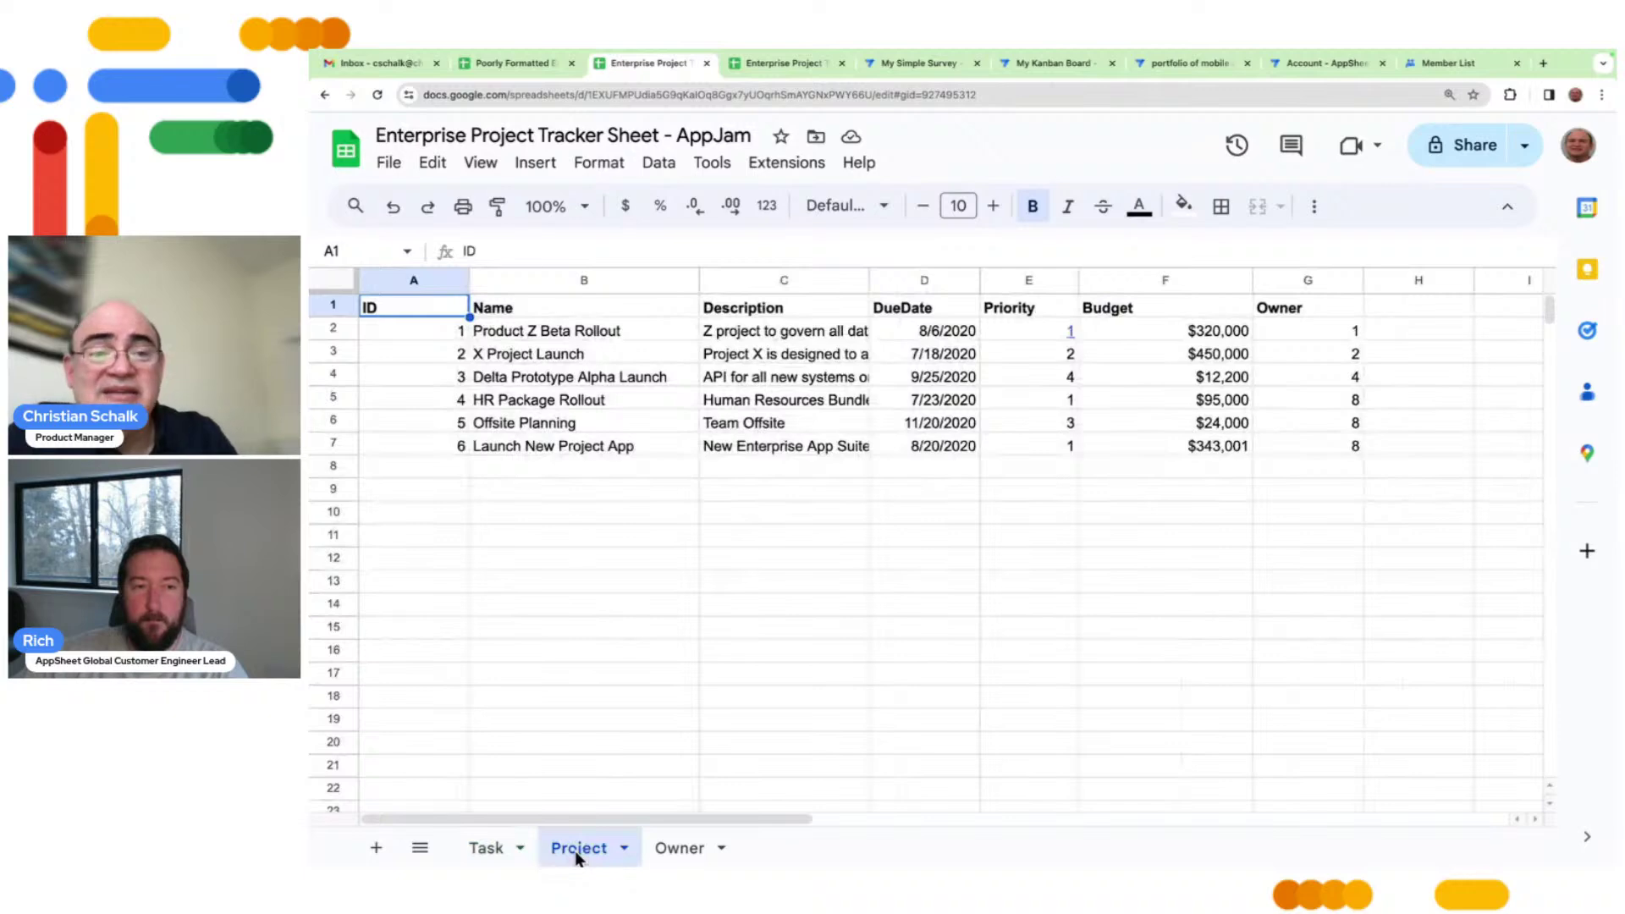
pyautogui.click(476, 848)
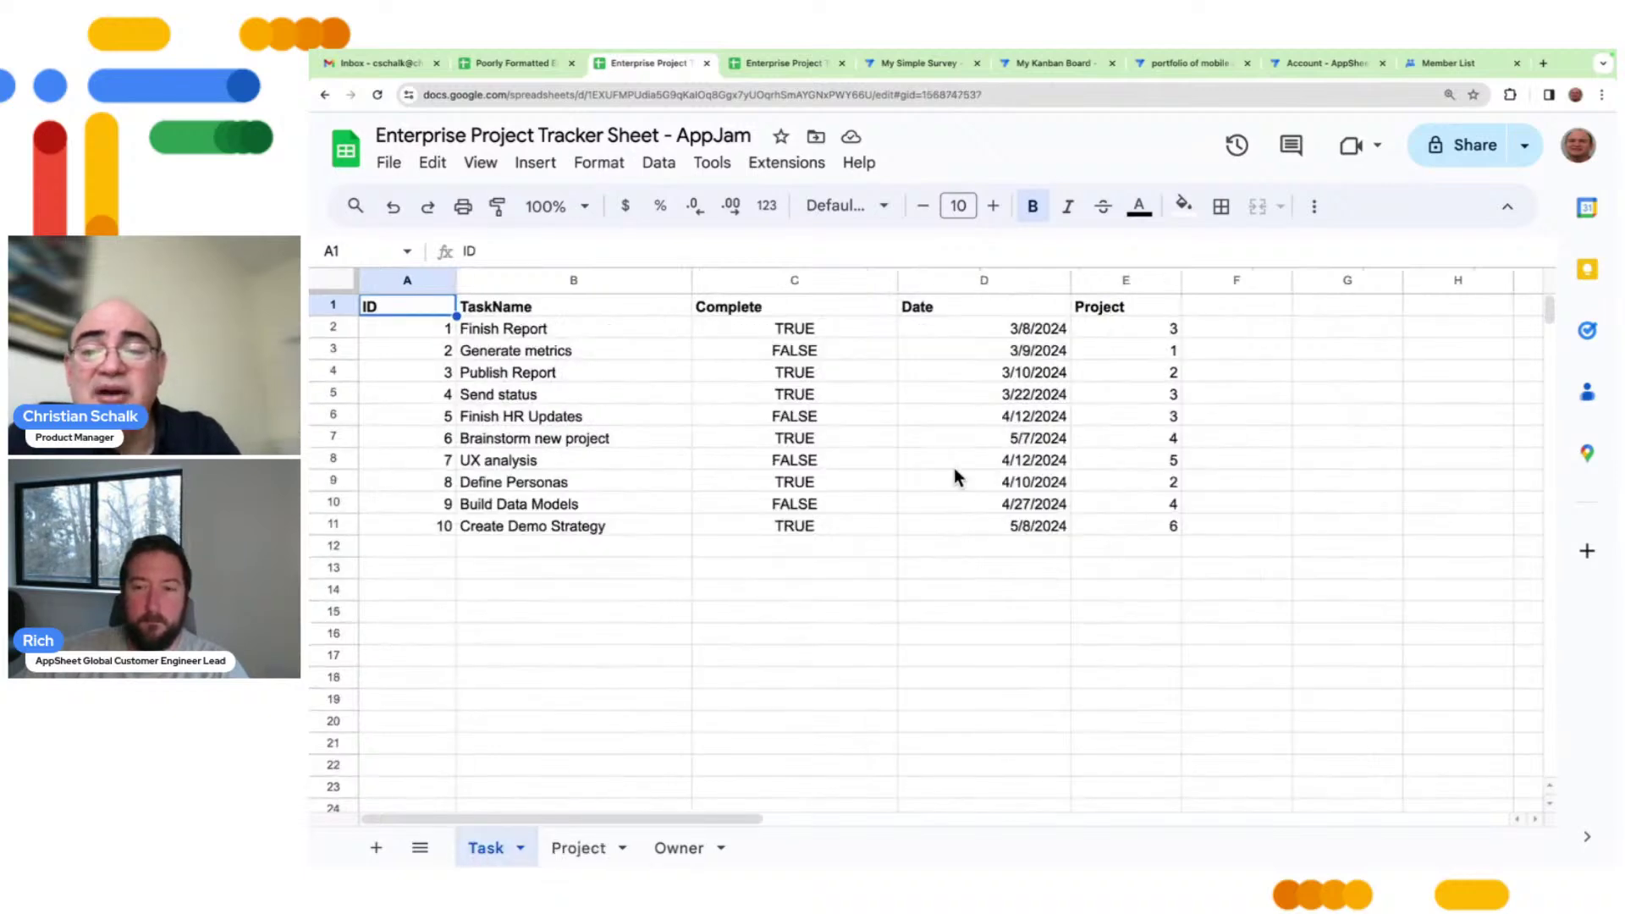
pyautogui.click(579, 848)
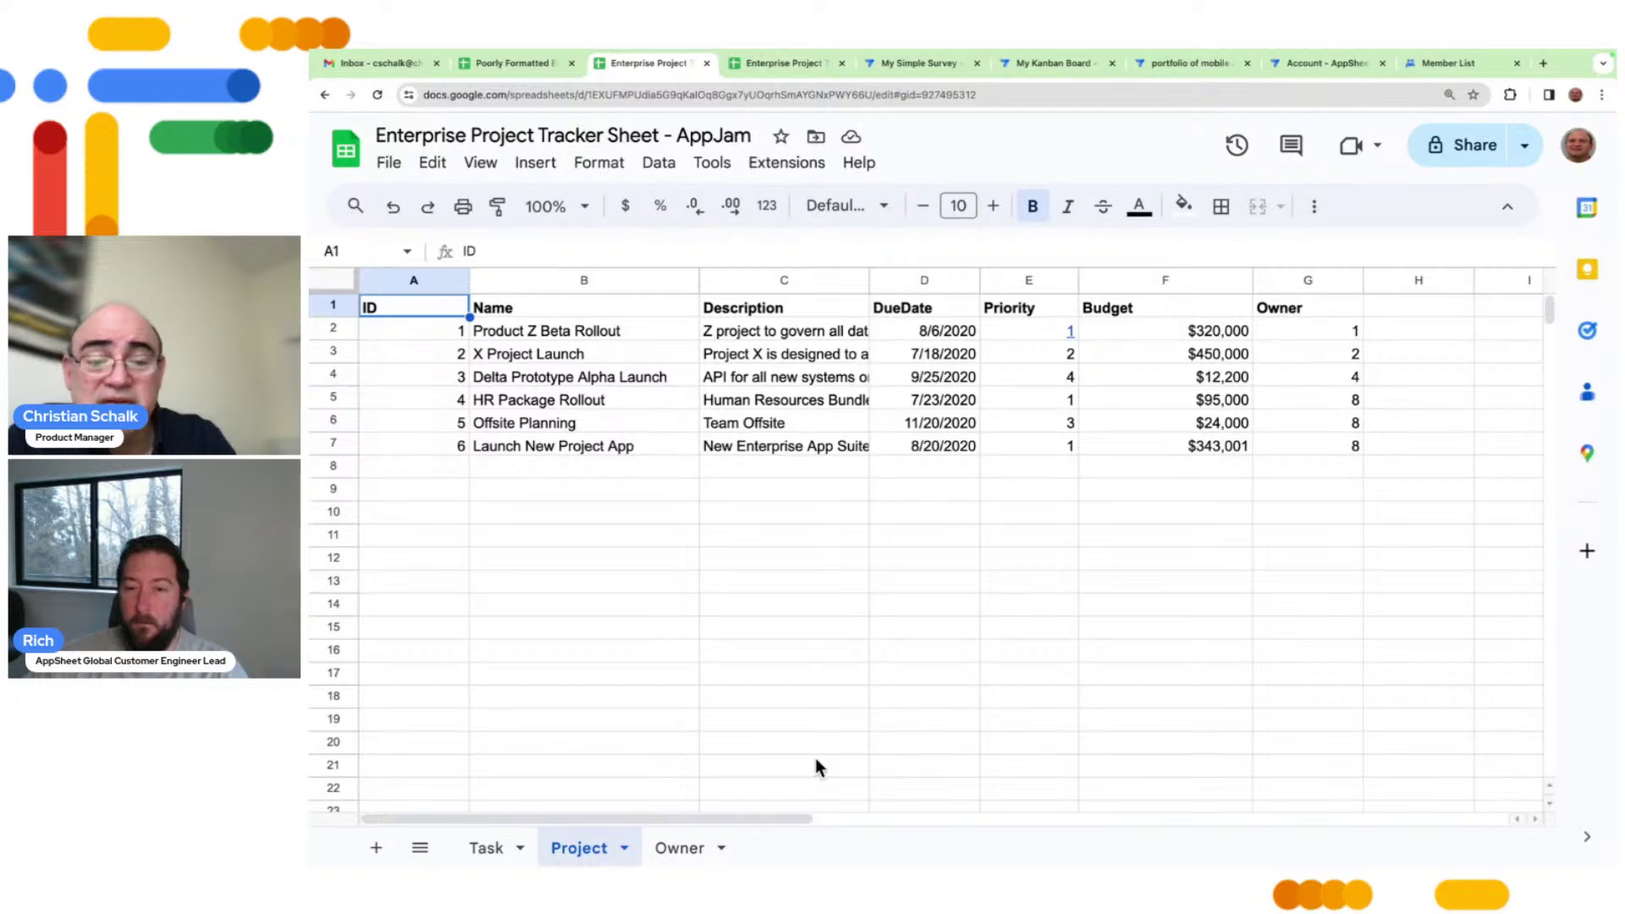
pyautogui.click(664, 857)
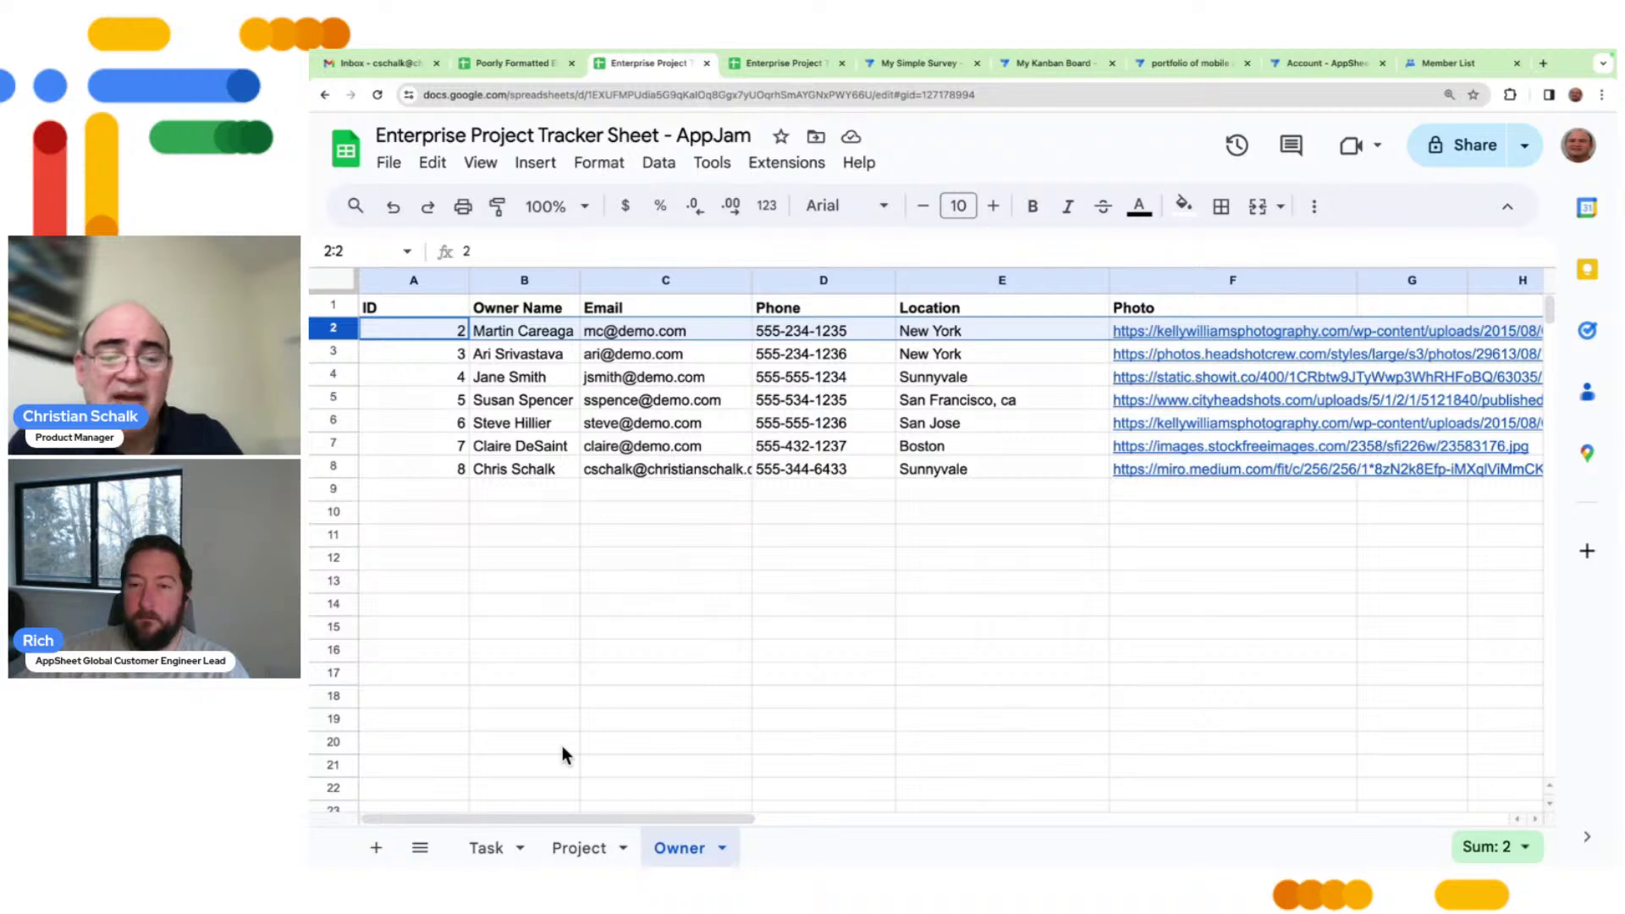
# Create an AppSheet app from the Task worksheet of the Enterprise Project Tracker Sheet
pyautogui.click(489, 848)
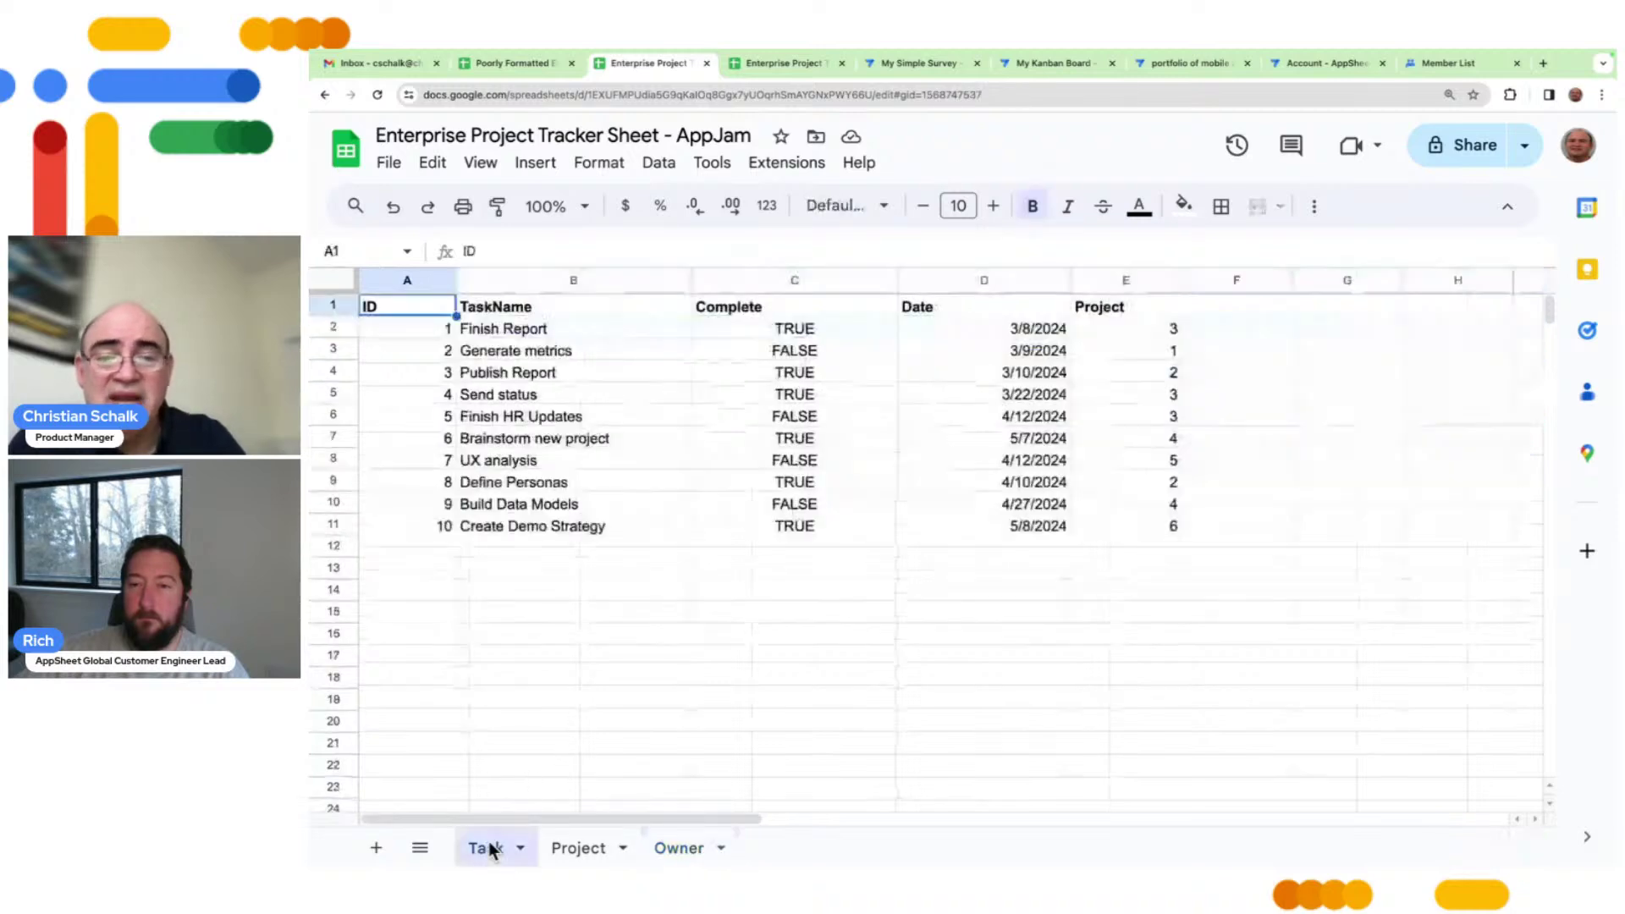
pyautogui.click(788, 168)
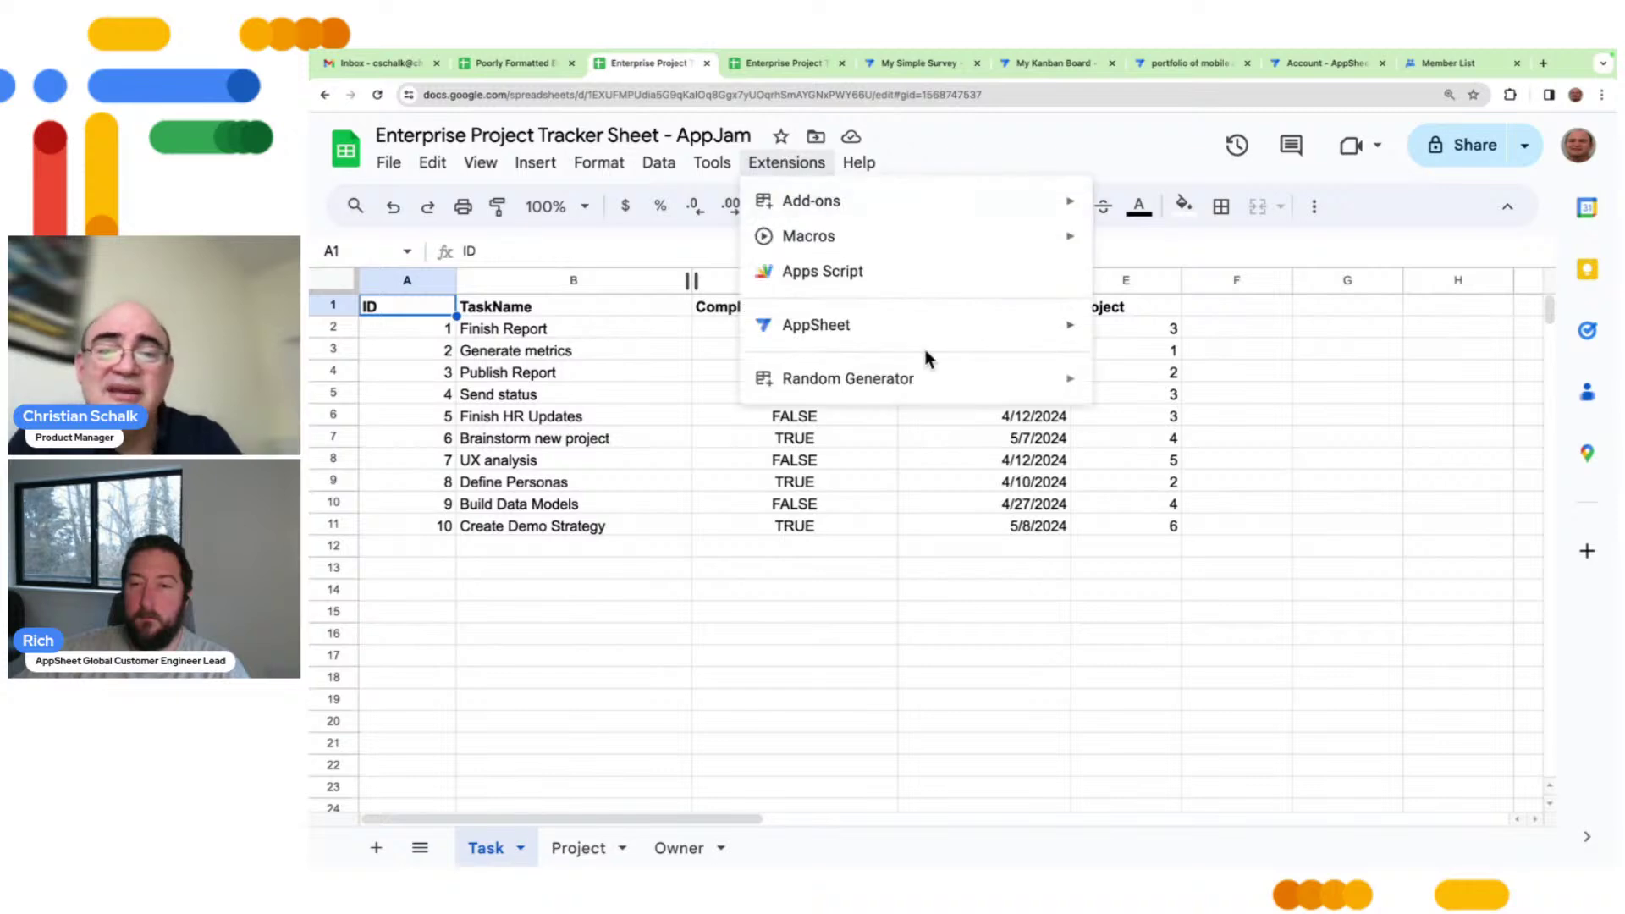
pyautogui.moveTo(975, 347)
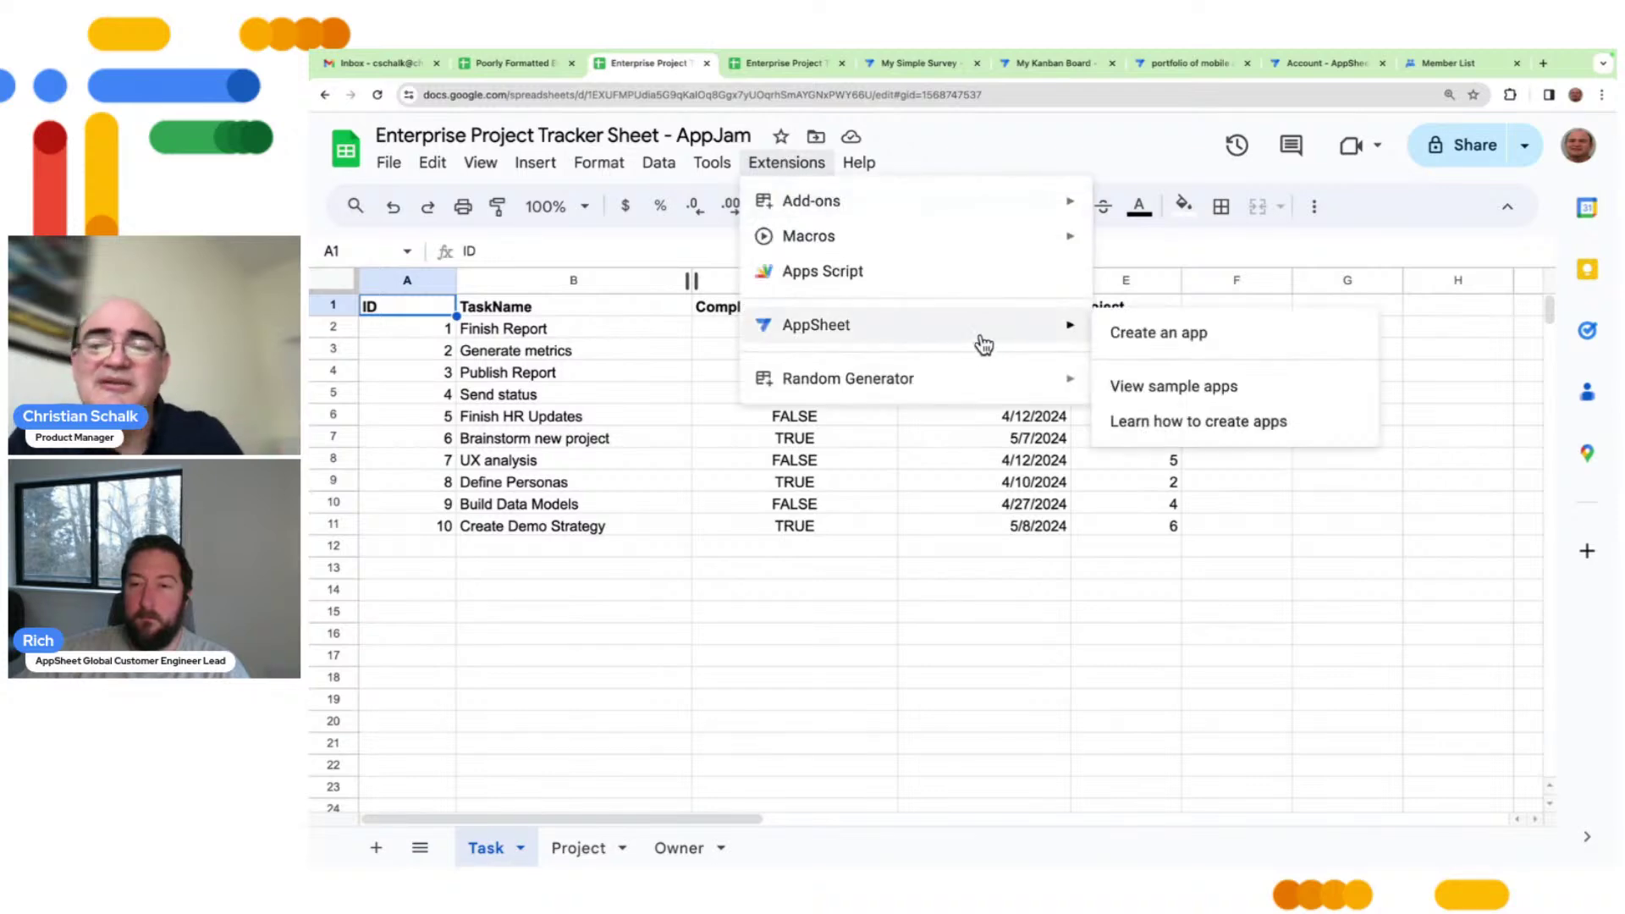
pyautogui.click(1135, 336)
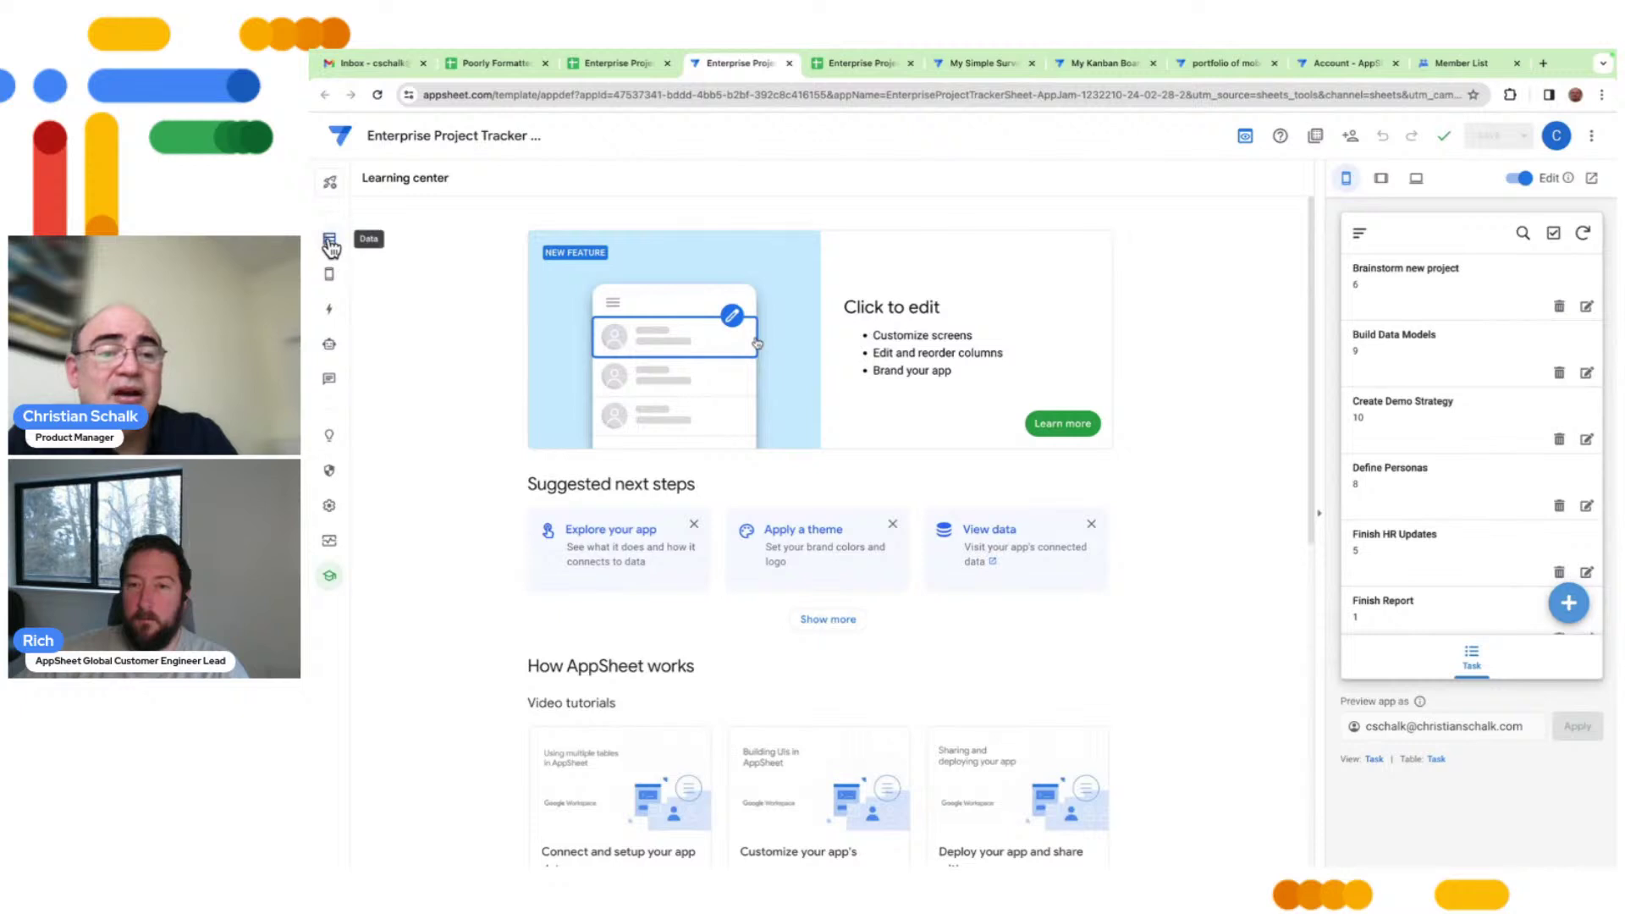
# Add the suggested Project worksheet to the app's data as a table allowing updates, adds and deletes
pyautogui.click(330, 242)
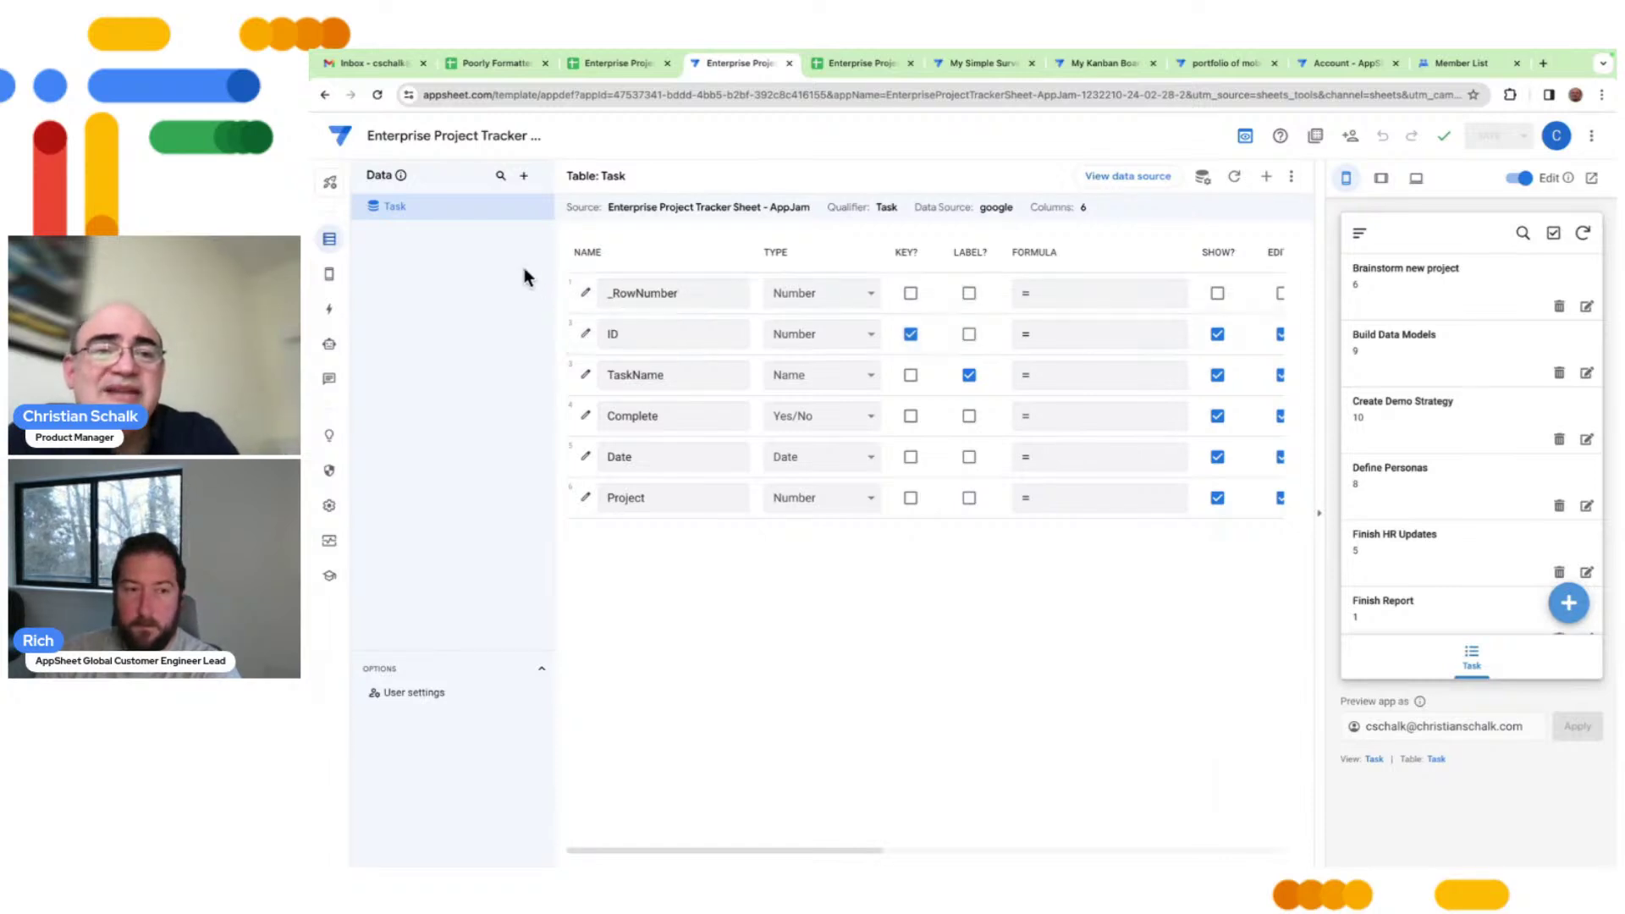
pyautogui.click(524, 176)
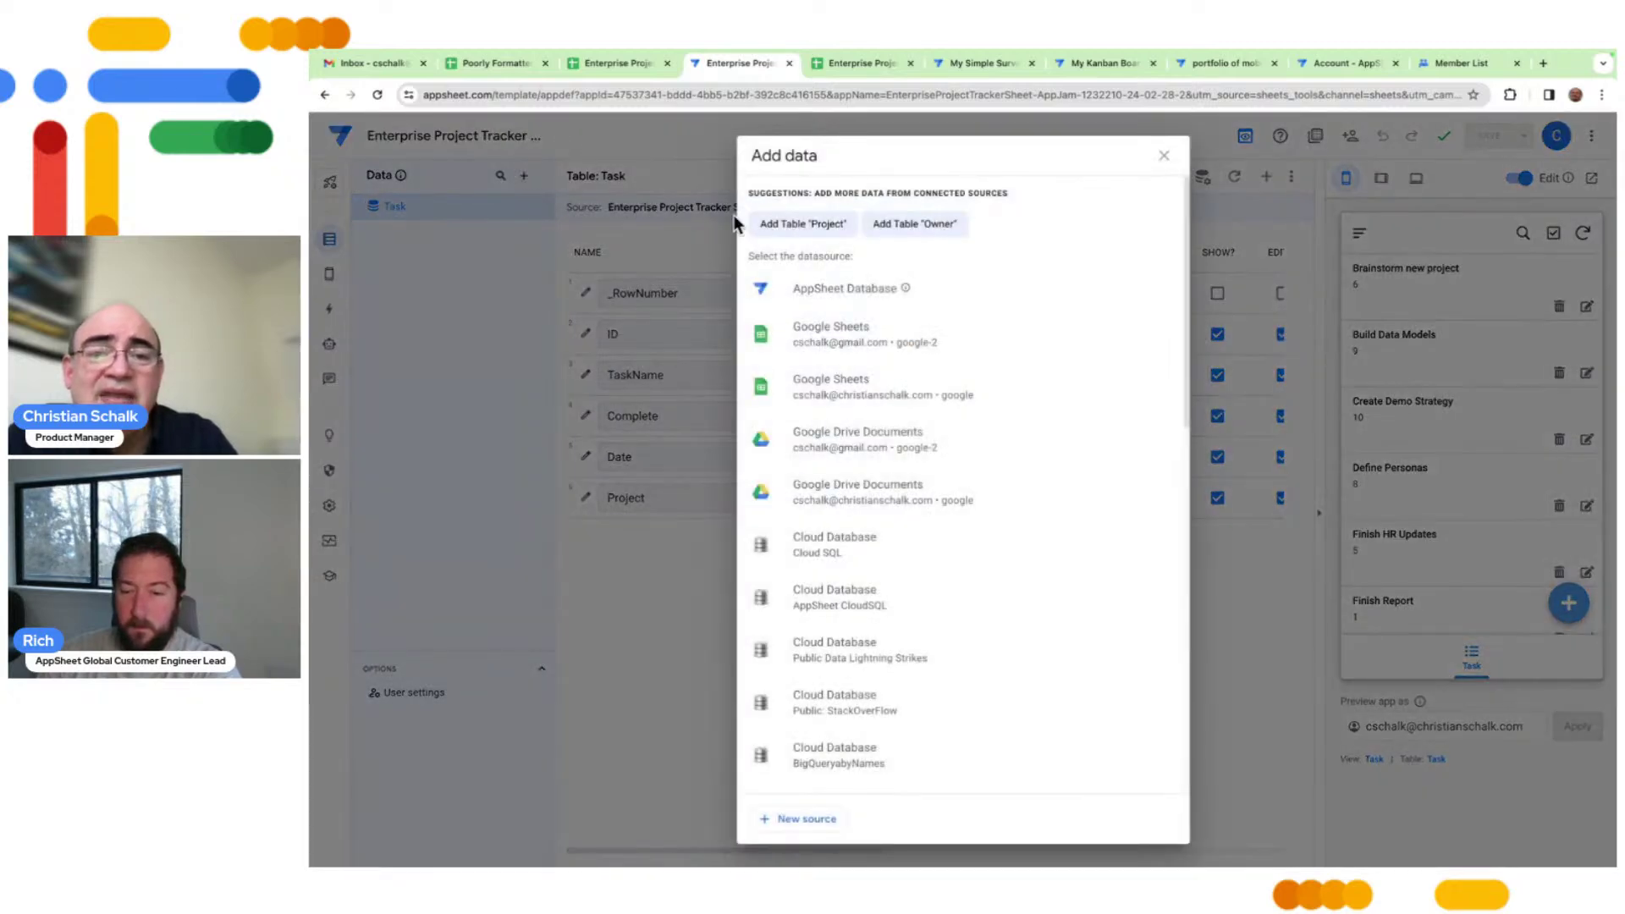
pyautogui.click(797, 224)
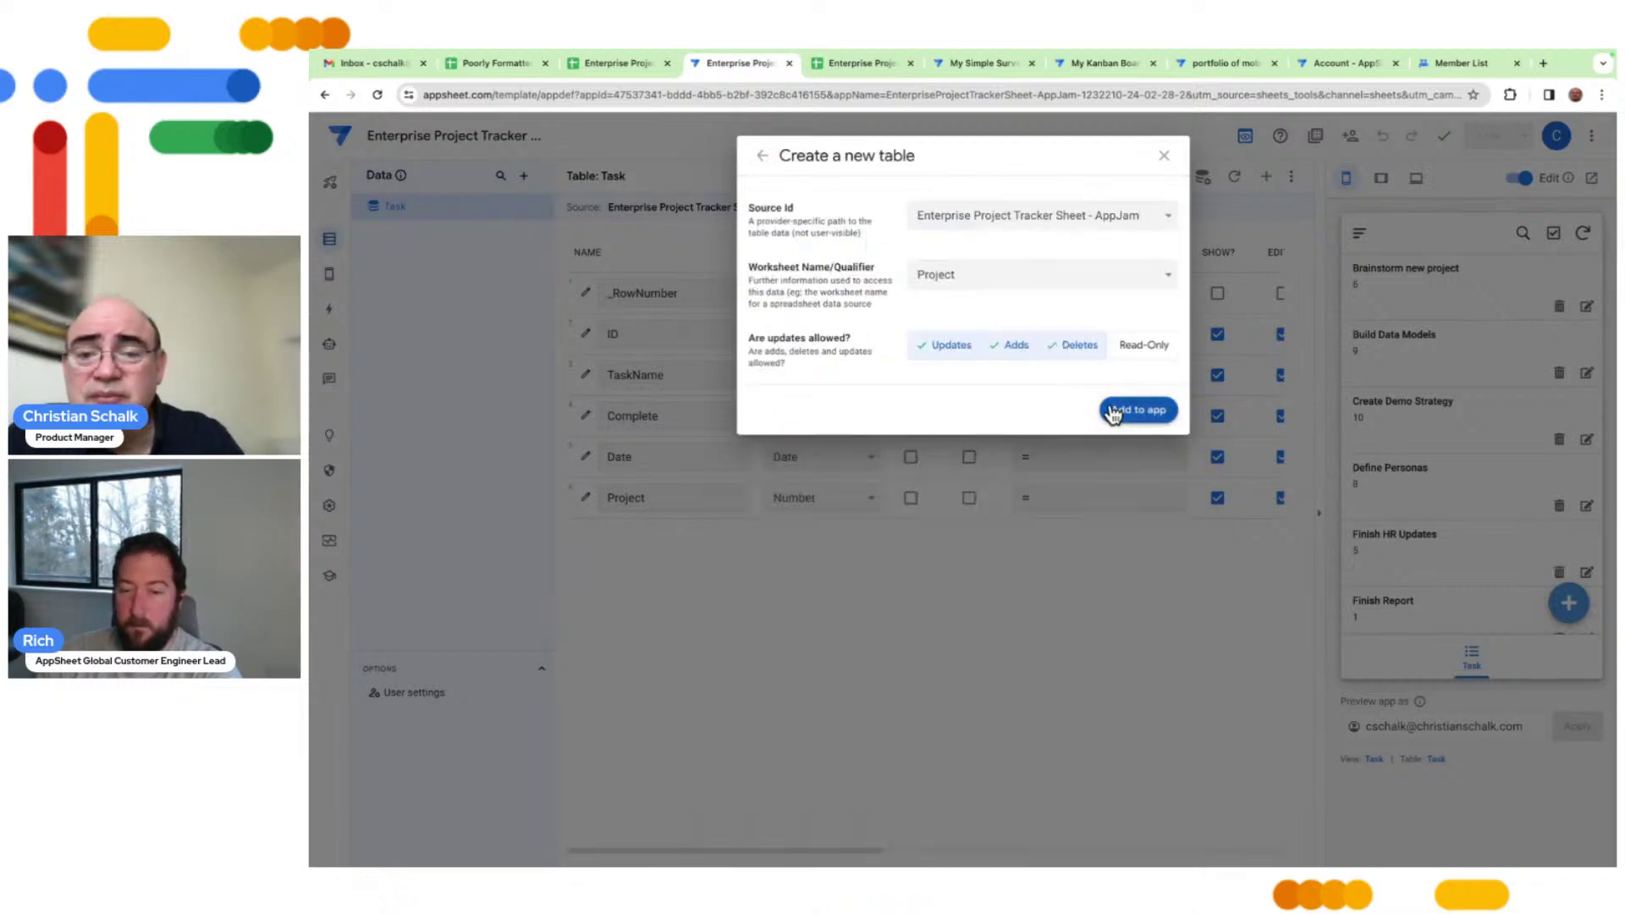
pyautogui.click(1138, 410)
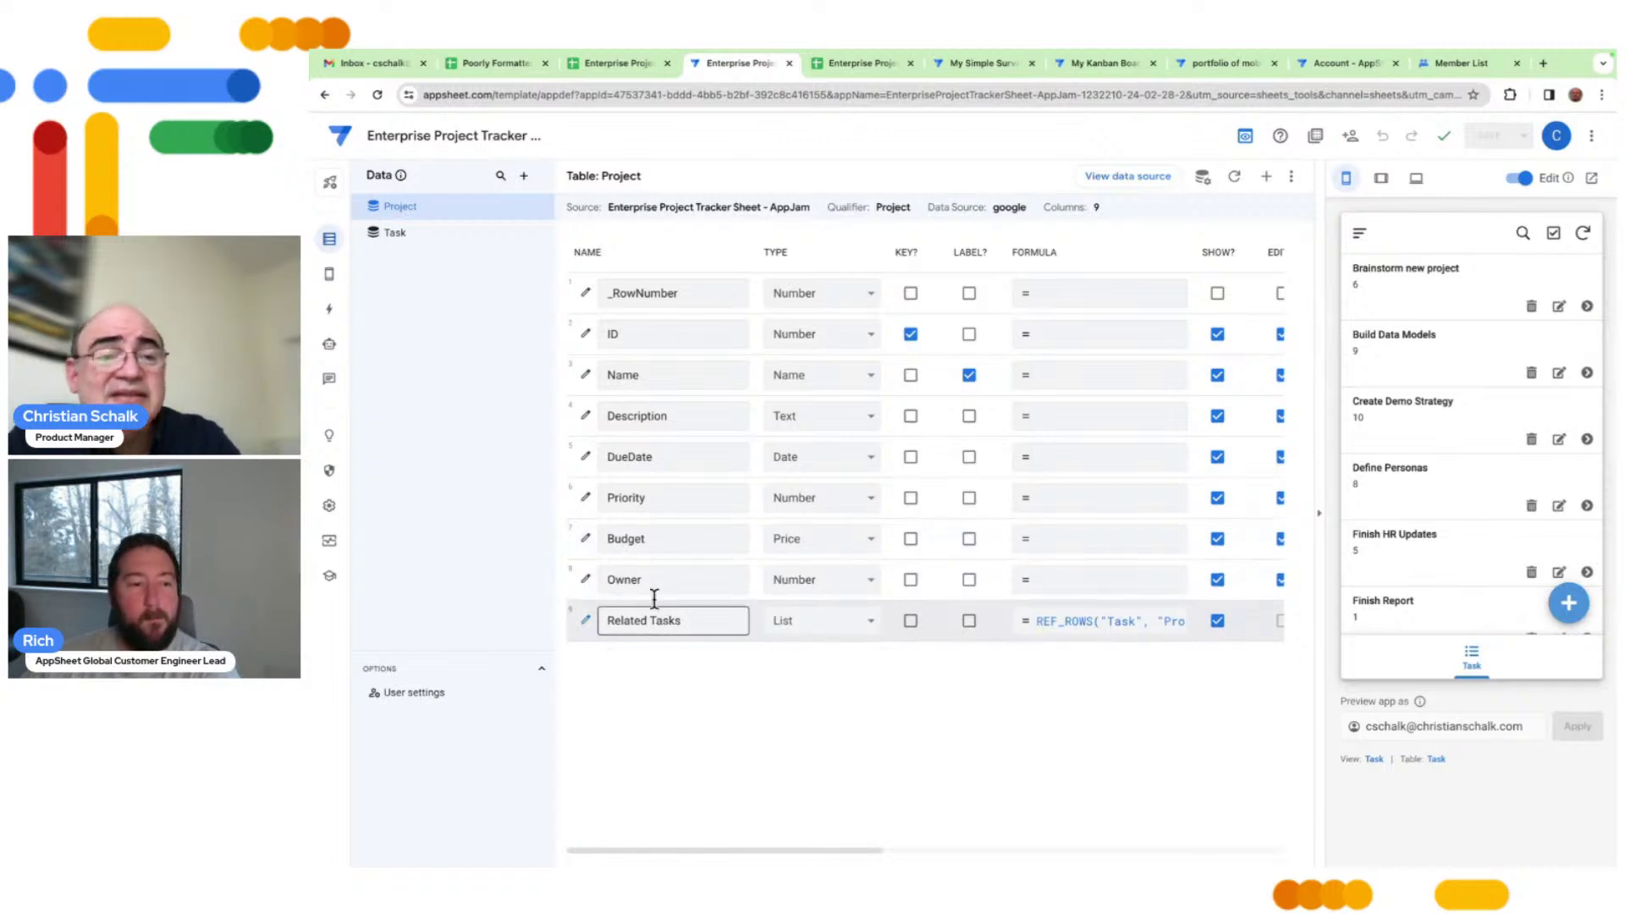
# Inspect the type and source table settings of the Project column in the Task table
pyautogui.click(393, 235)
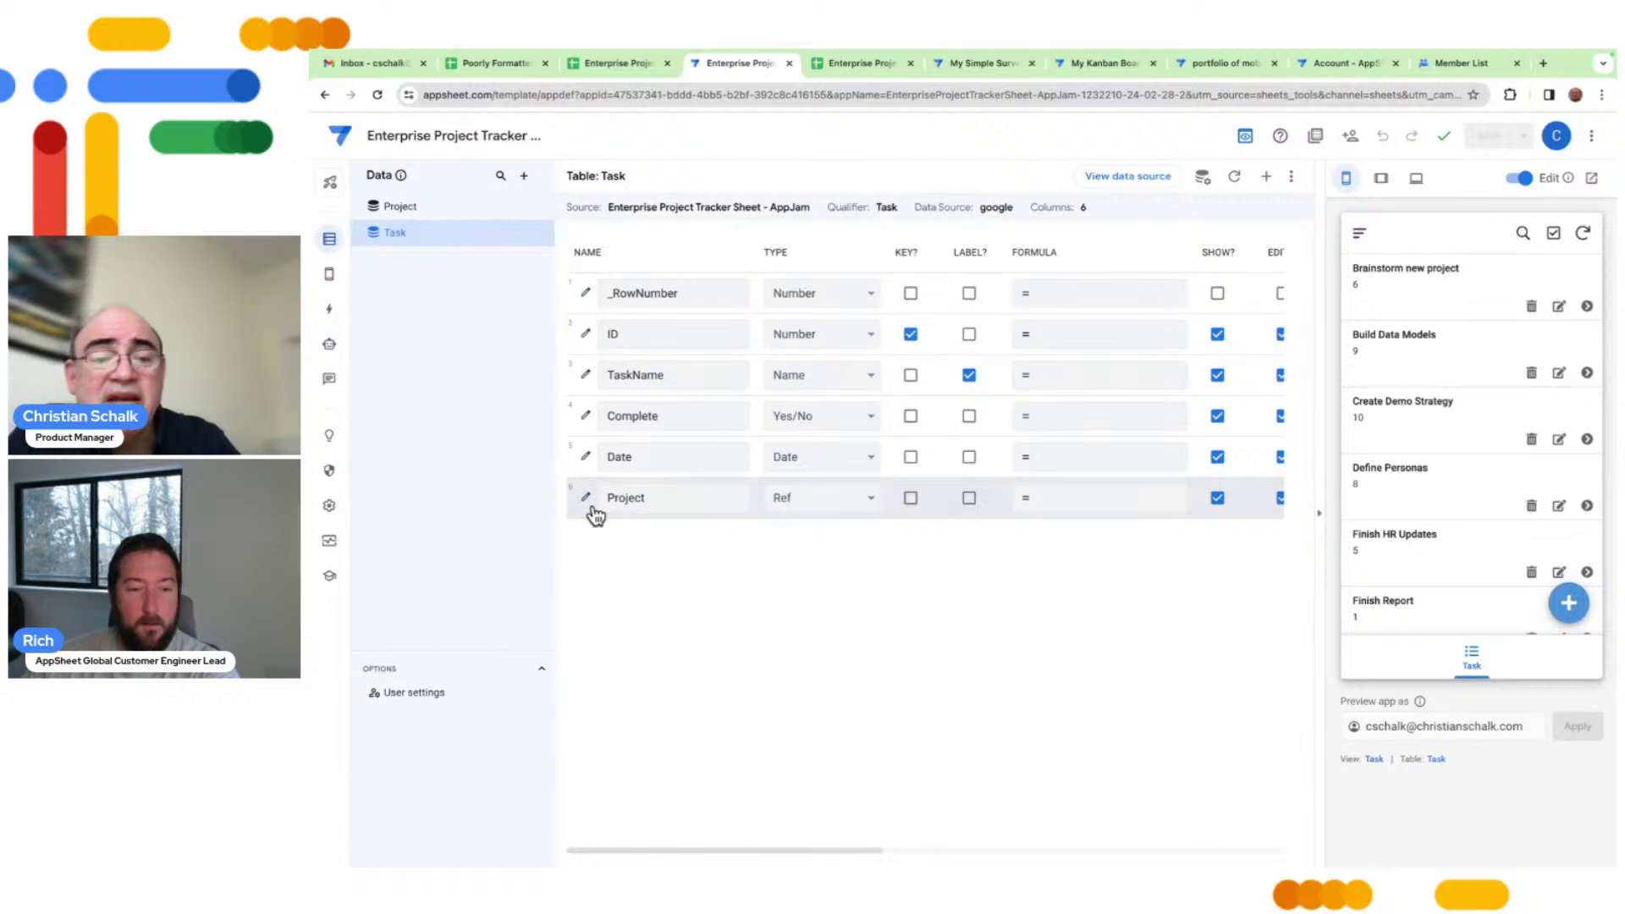
pyautogui.click(586, 499)
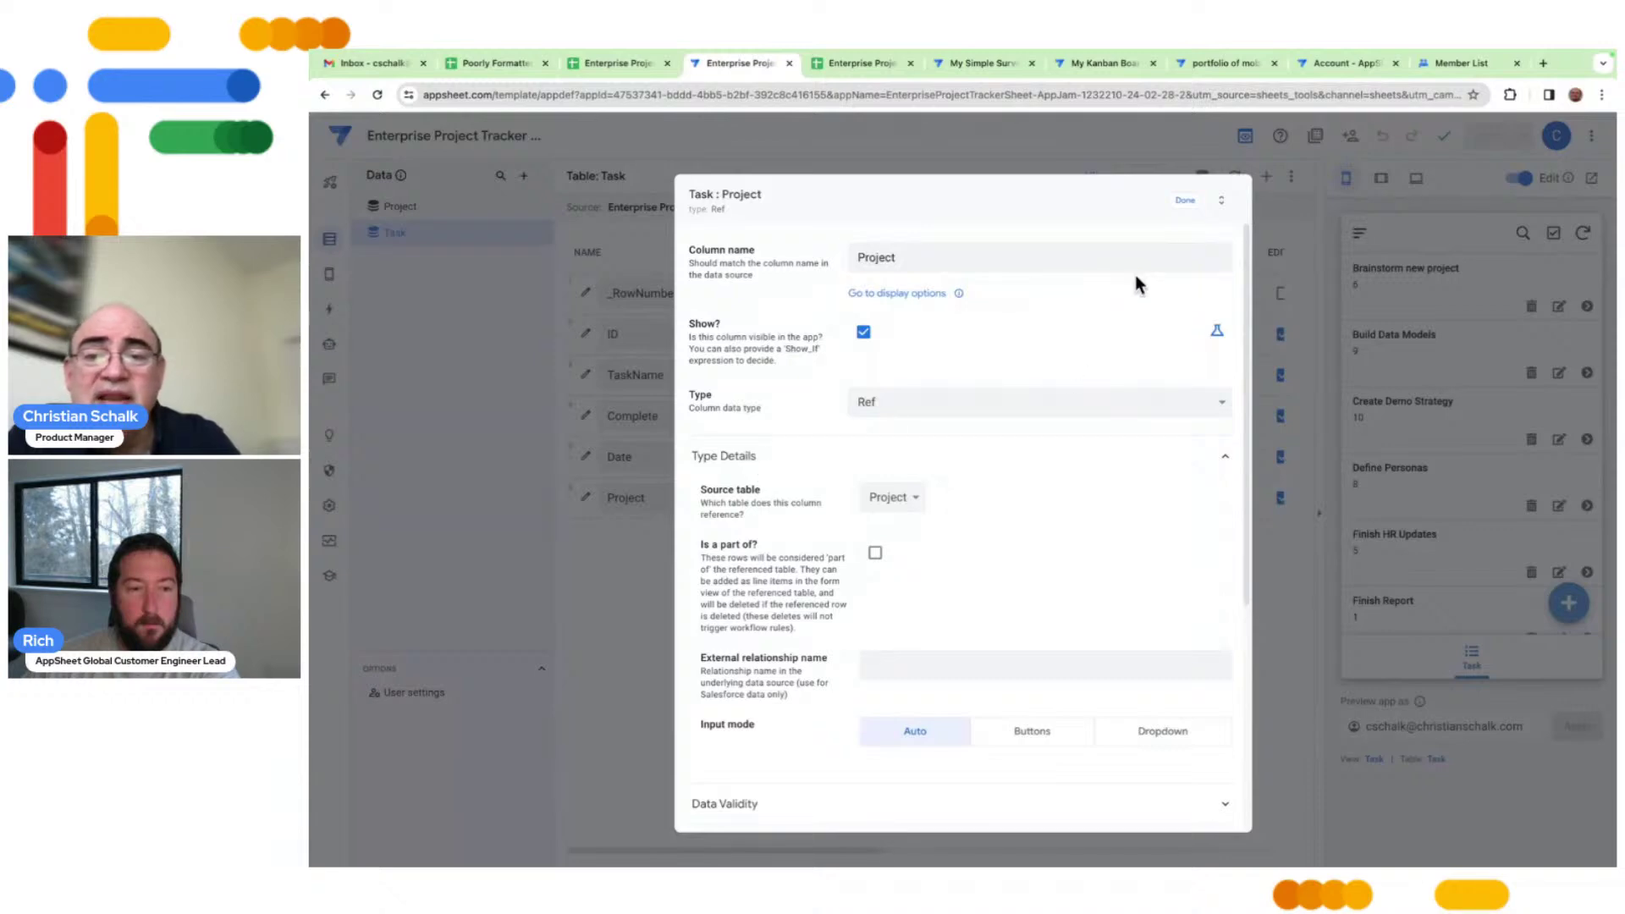
pyautogui.click(1185, 201)
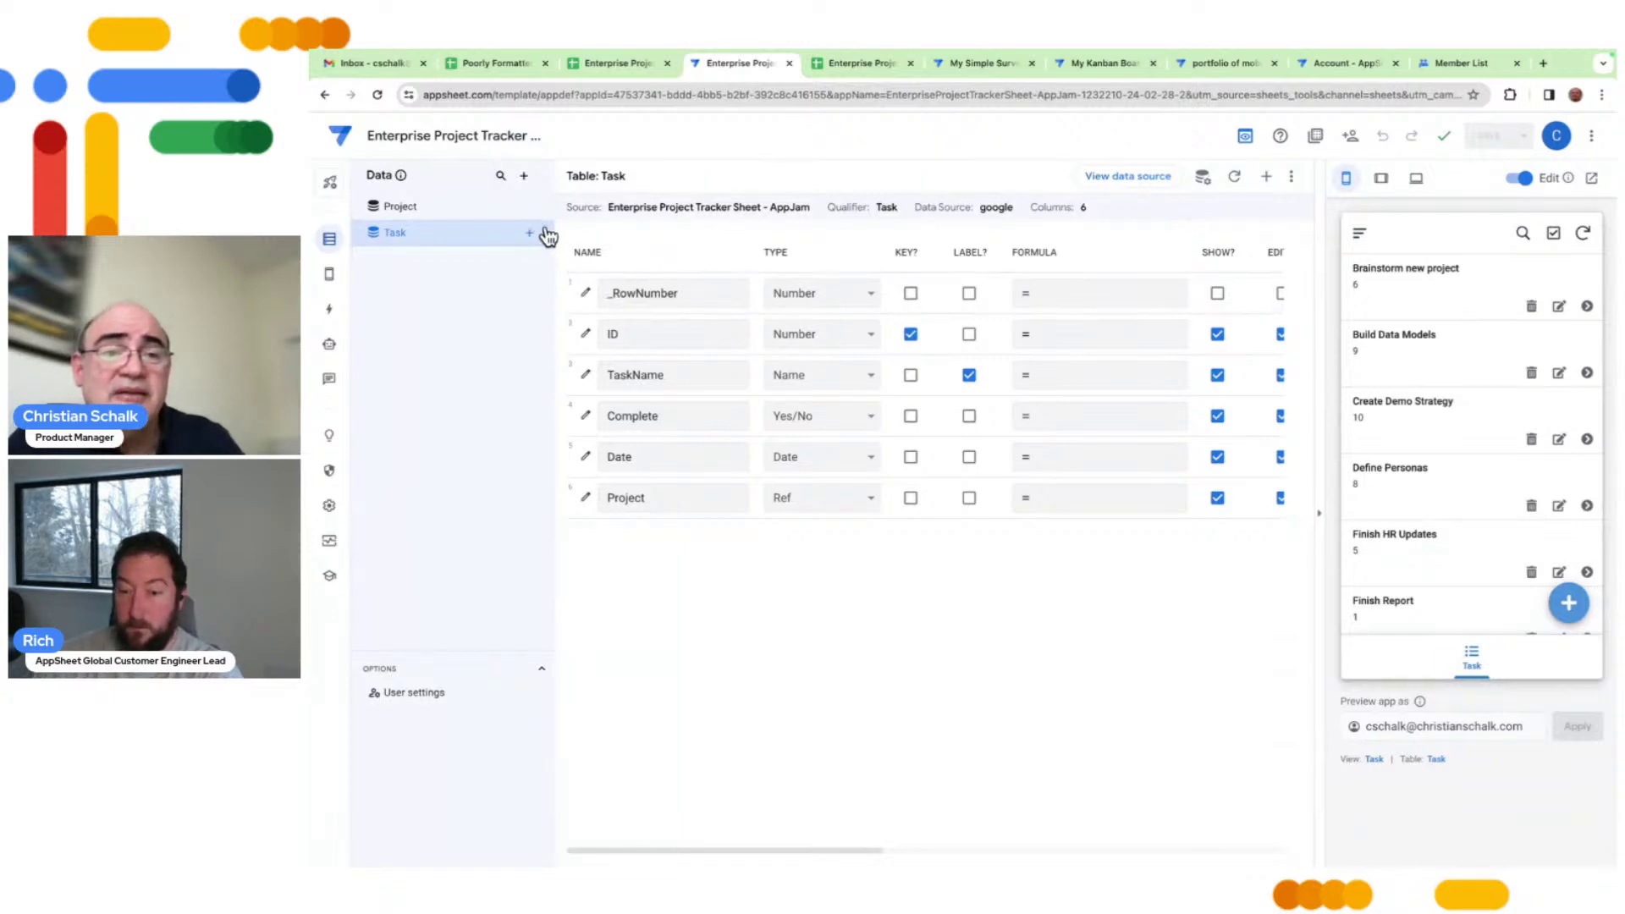
# Add the suggested Owner worksheet as a table allowing updates, adds and deletes, and review the Project and Task table columns
pyautogui.click(526, 177)
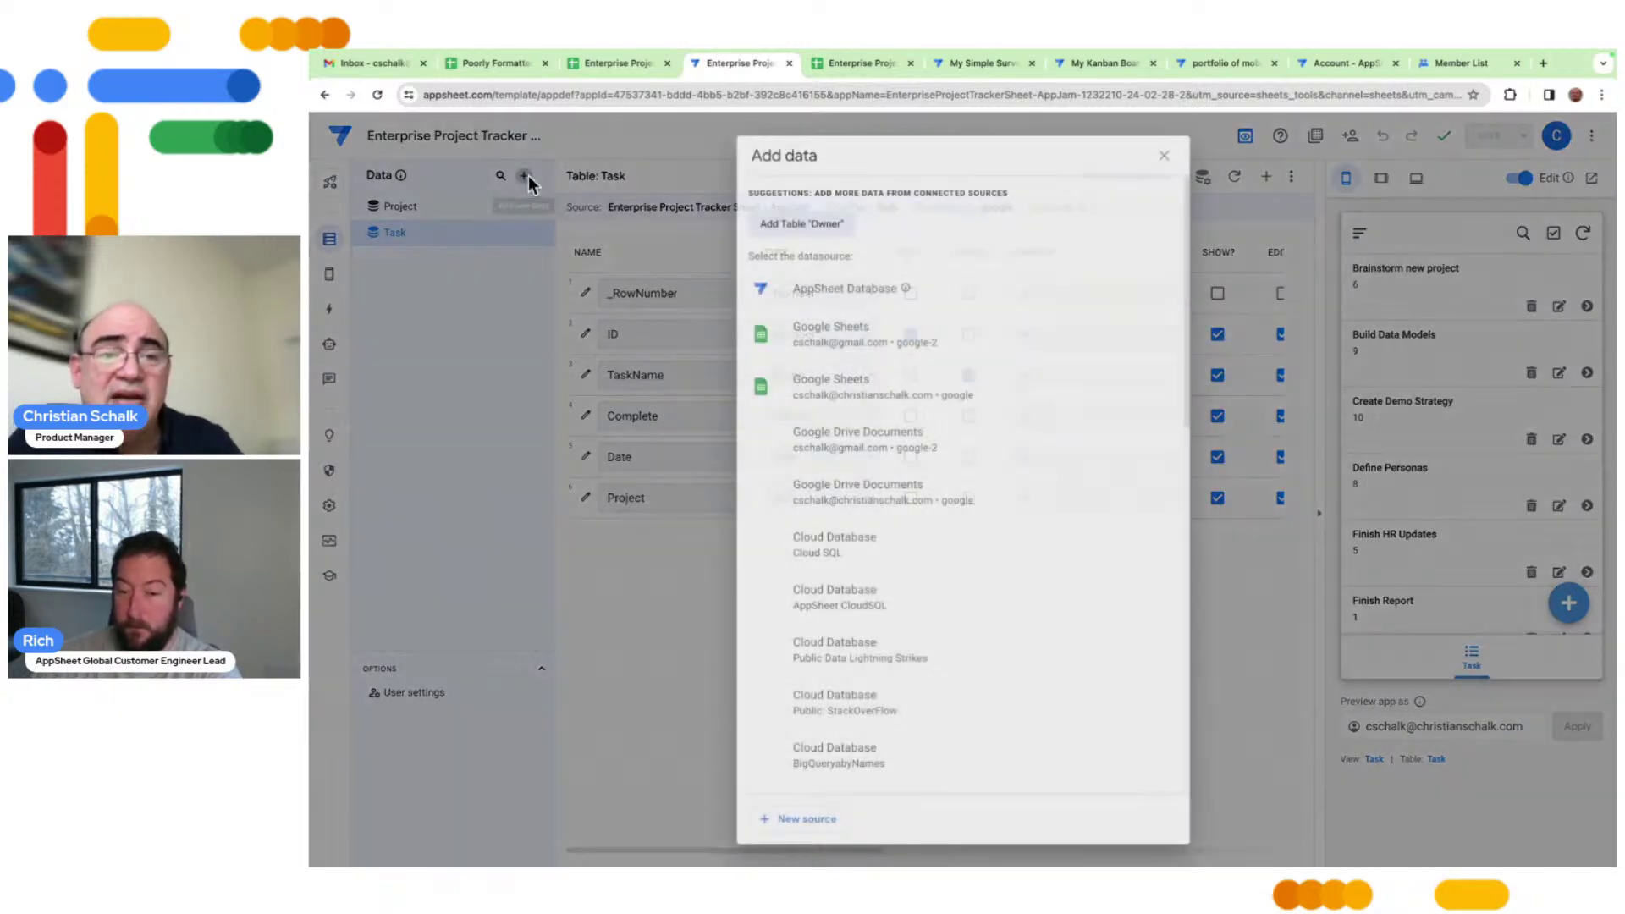
pyautogui.click(770, 222)
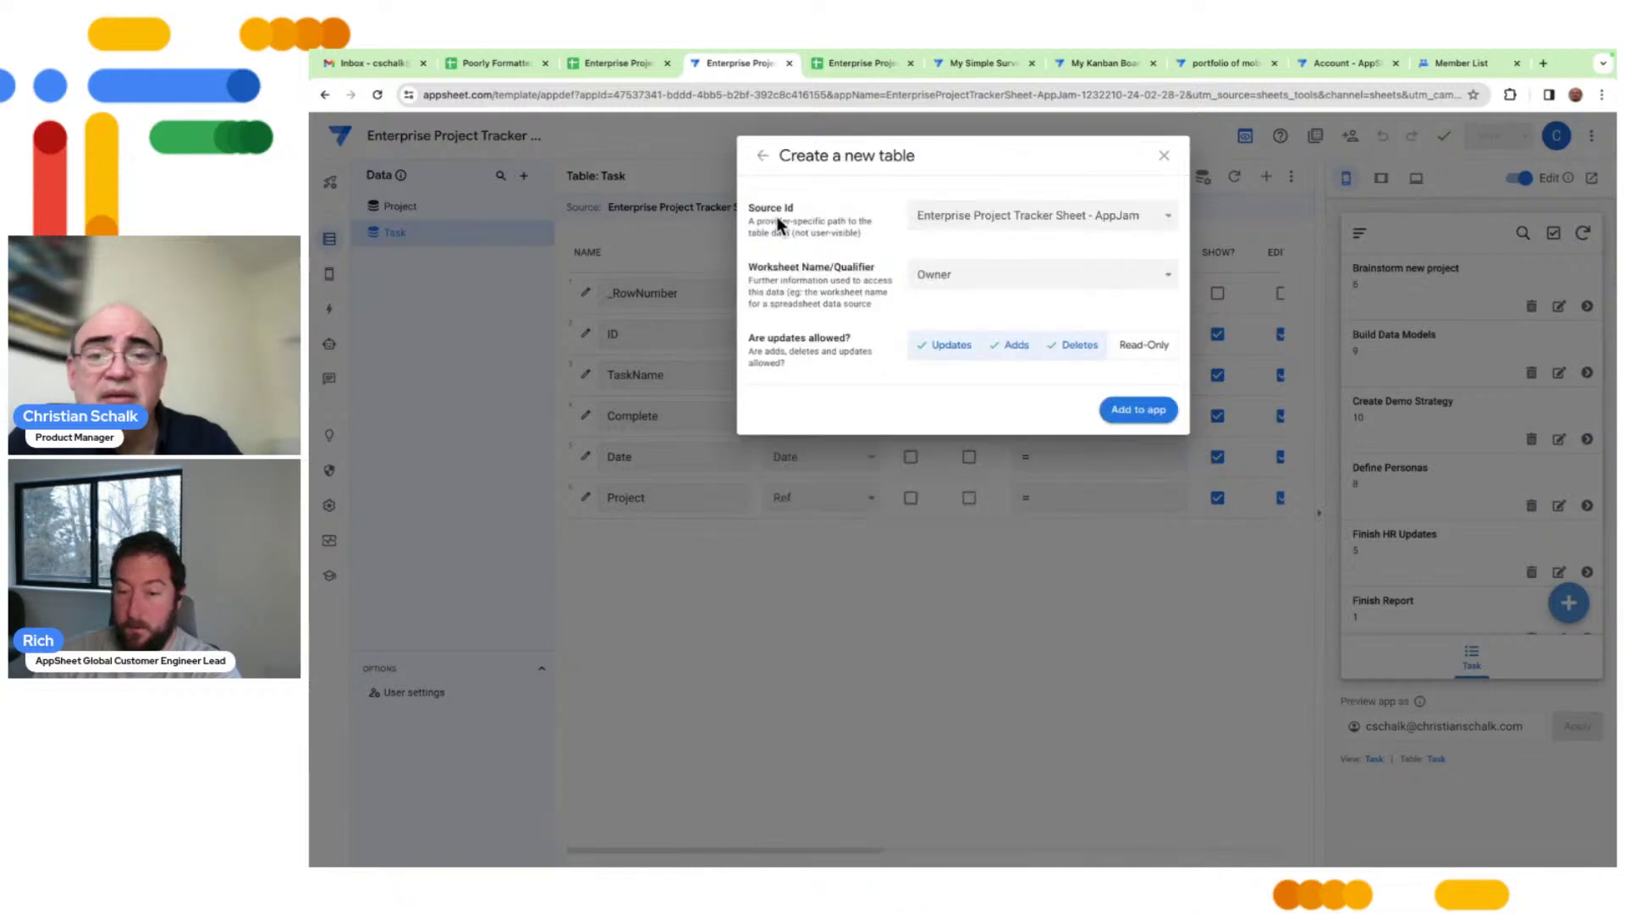
pyautogui.click(1137, 411)
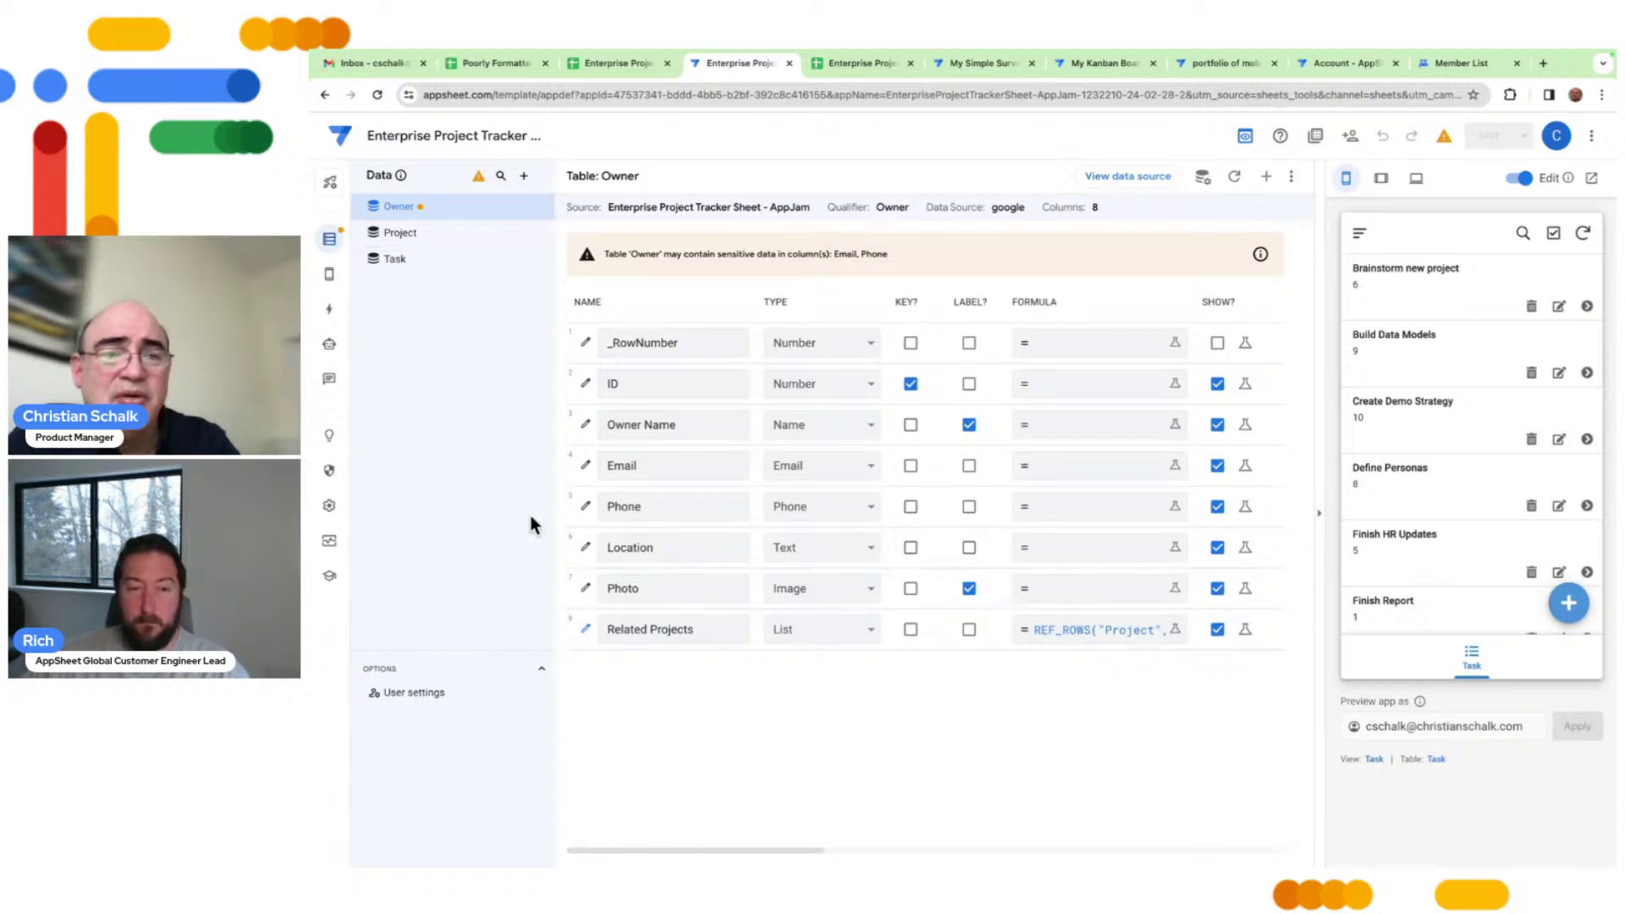
pyautogui.click(399, 234)
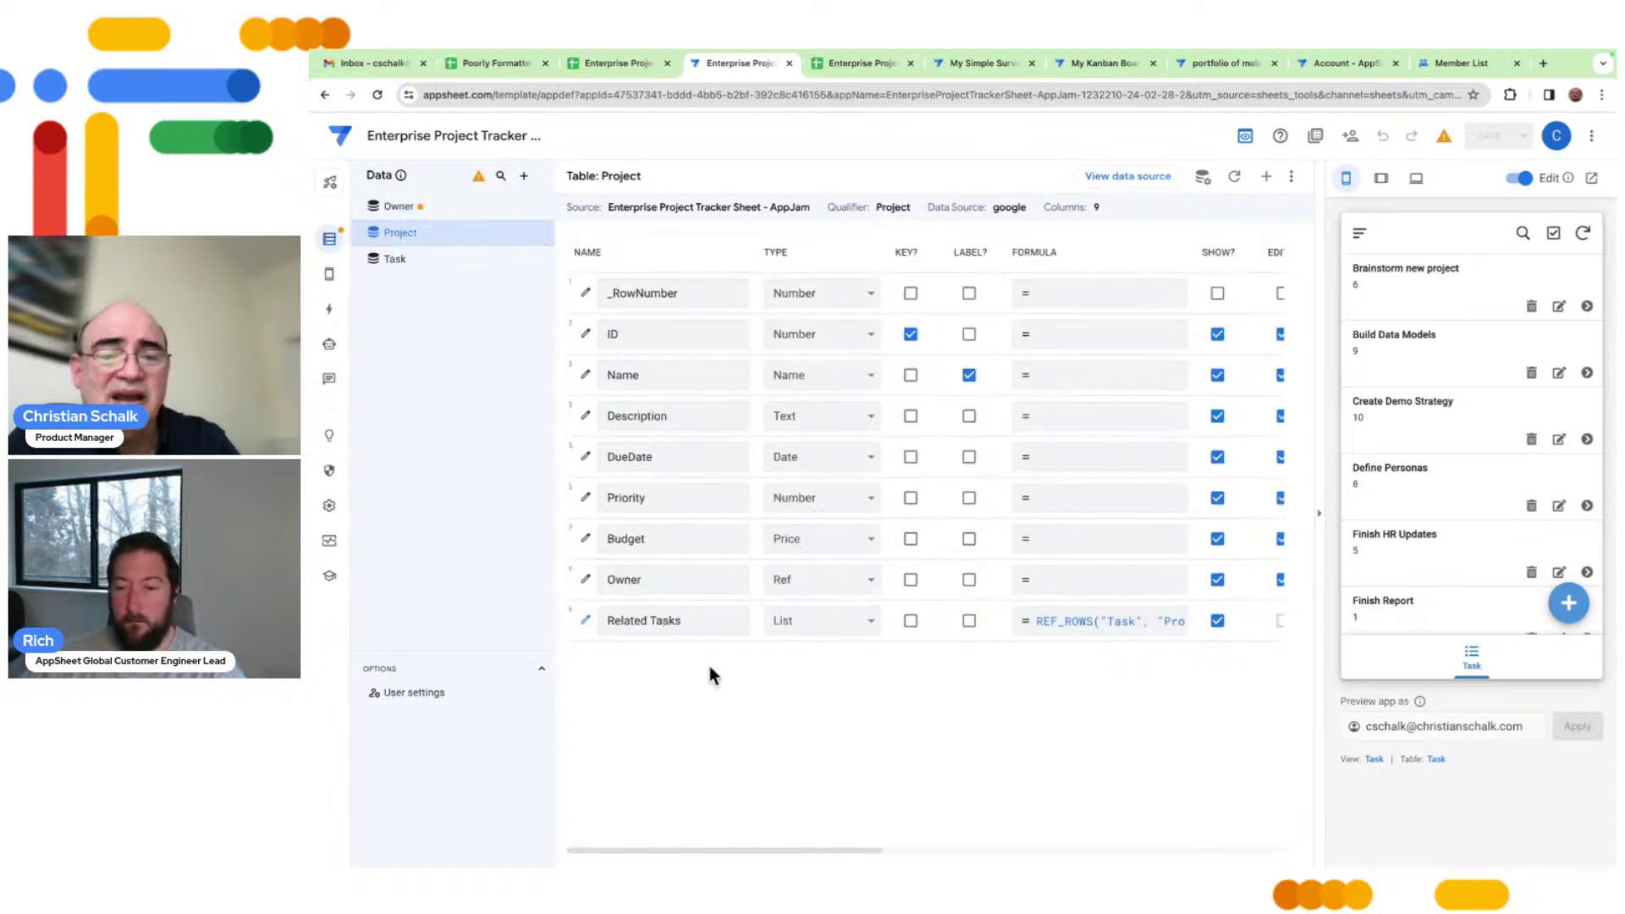
pyautogui.click(395, 261)
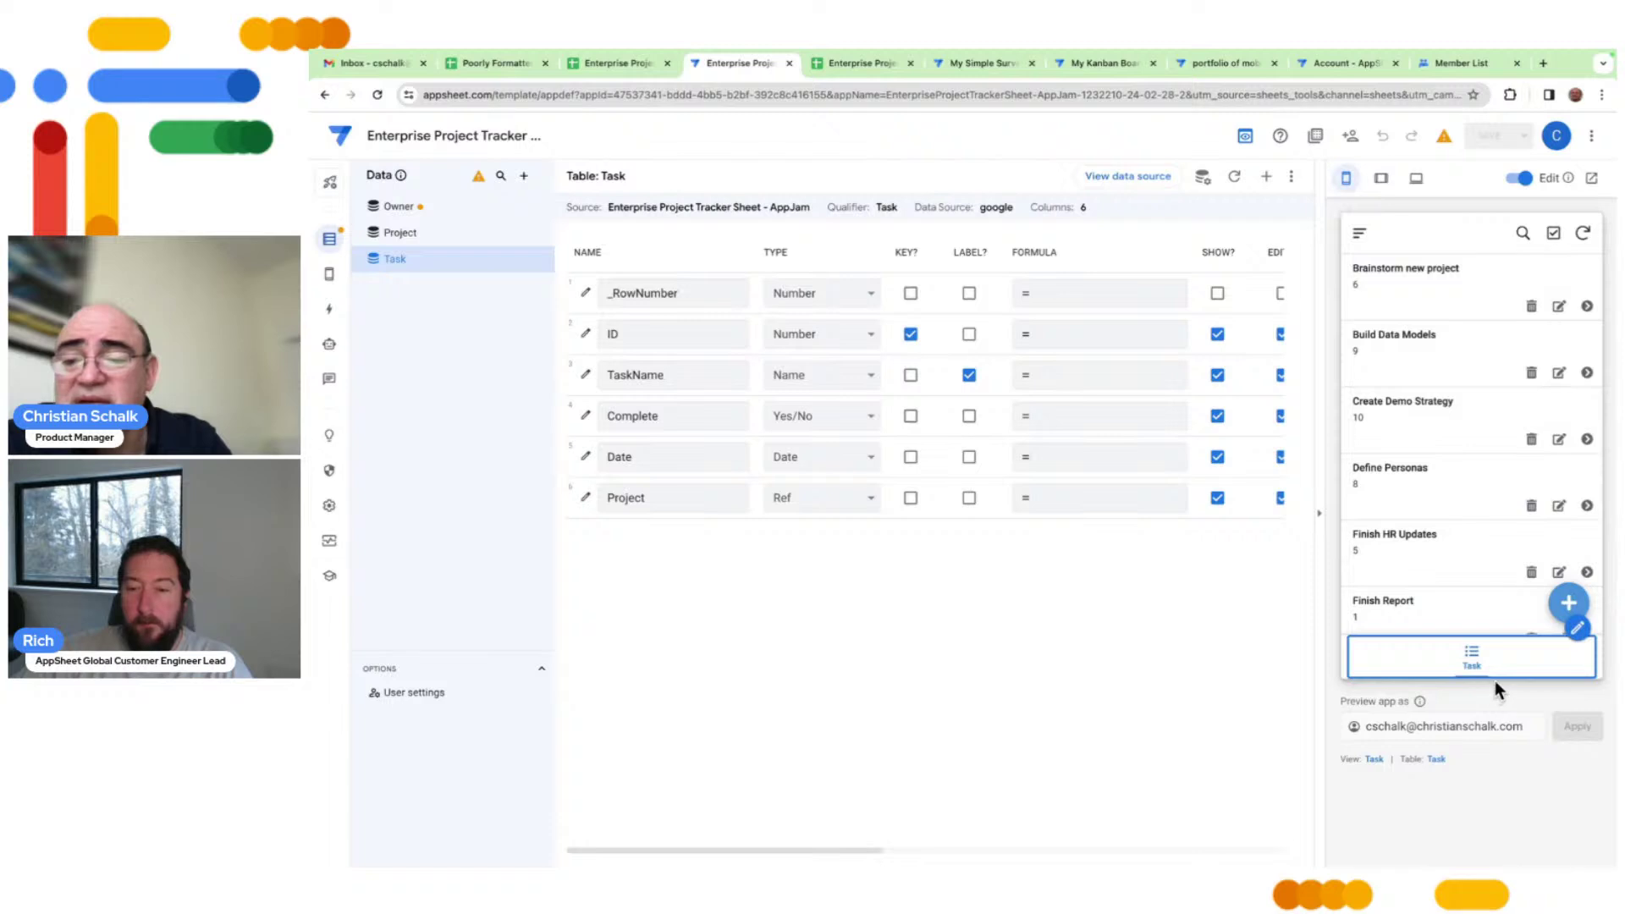
# Add the suggested deck view with the Photo column for Owner data and rename the view as Owners
pyautogui.click(330, 277)
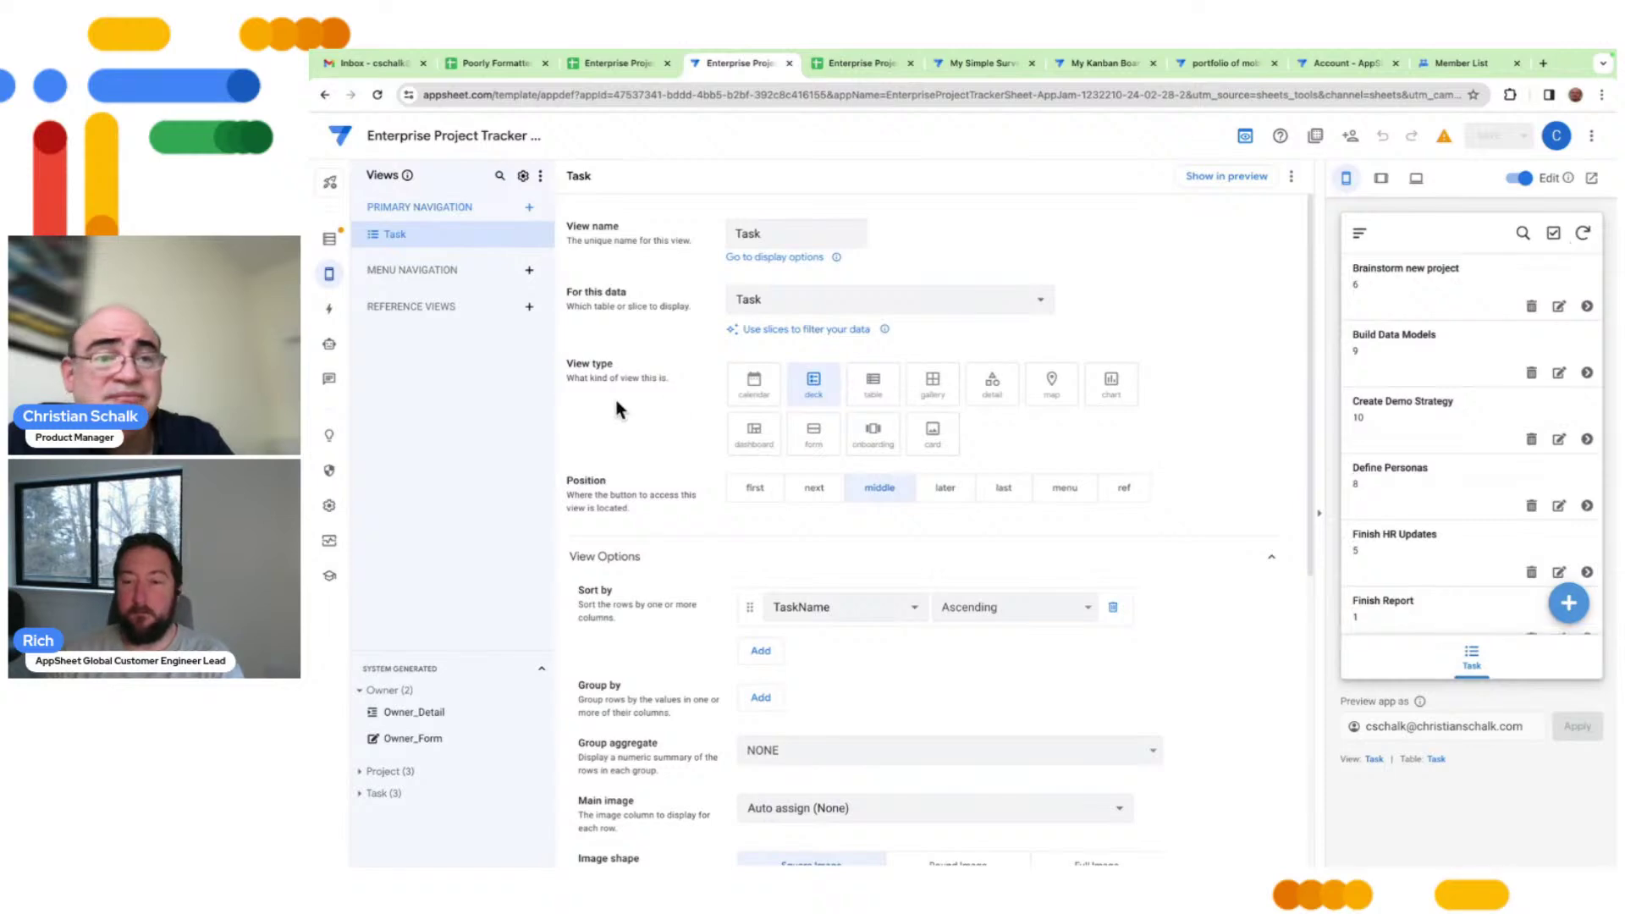
pyautogui.click(529, 206)
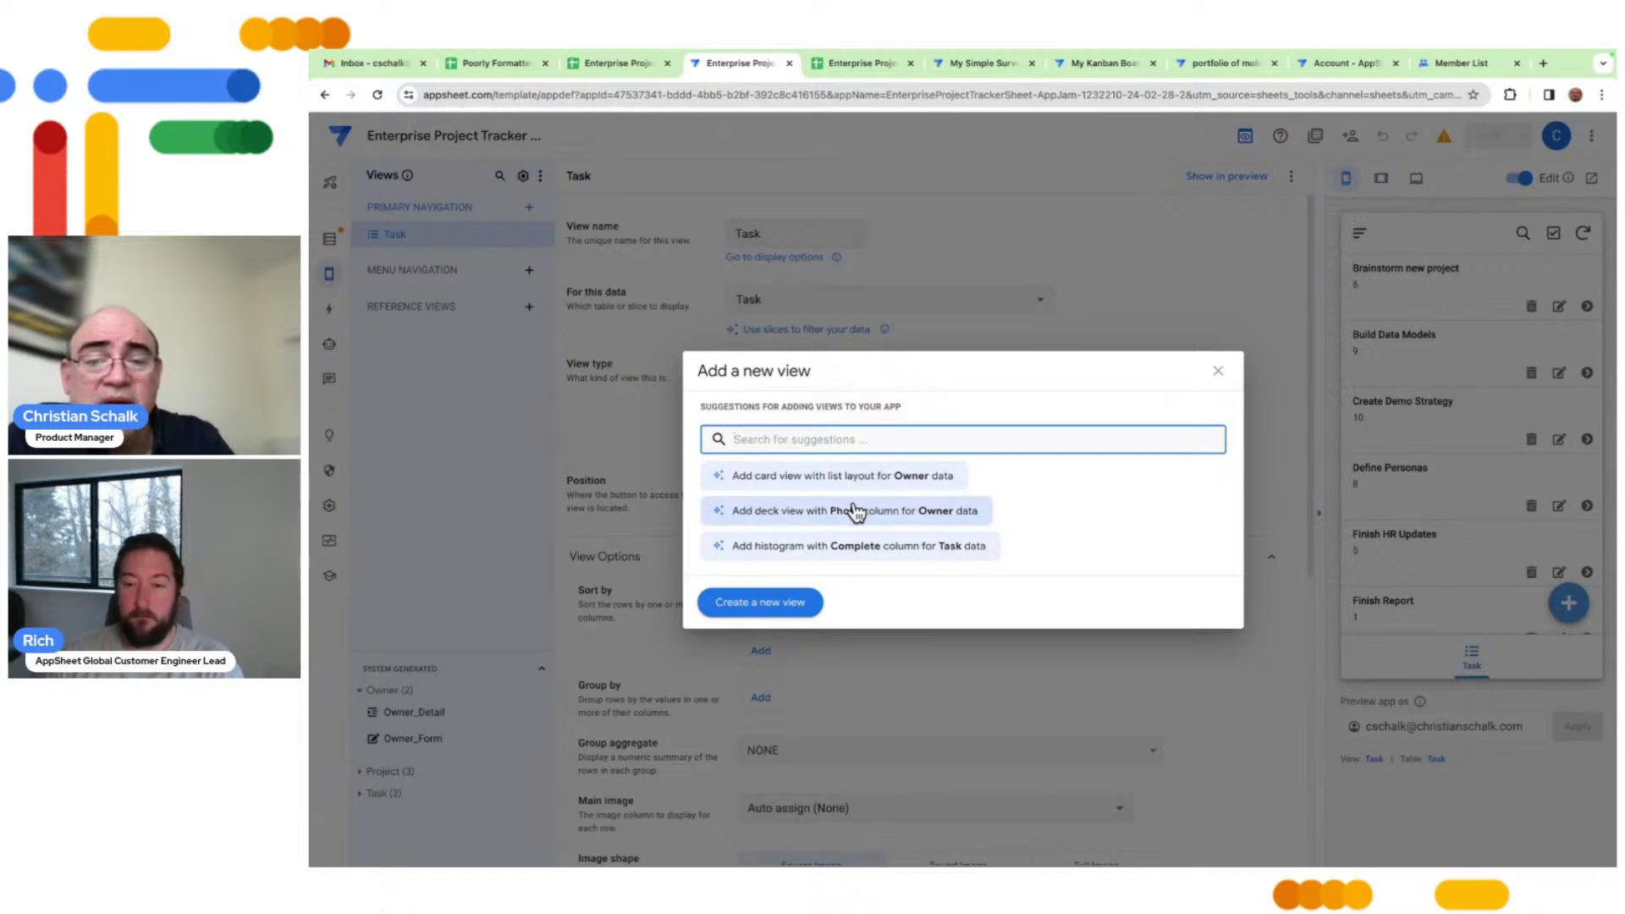
pyautogui.click(857, 512)
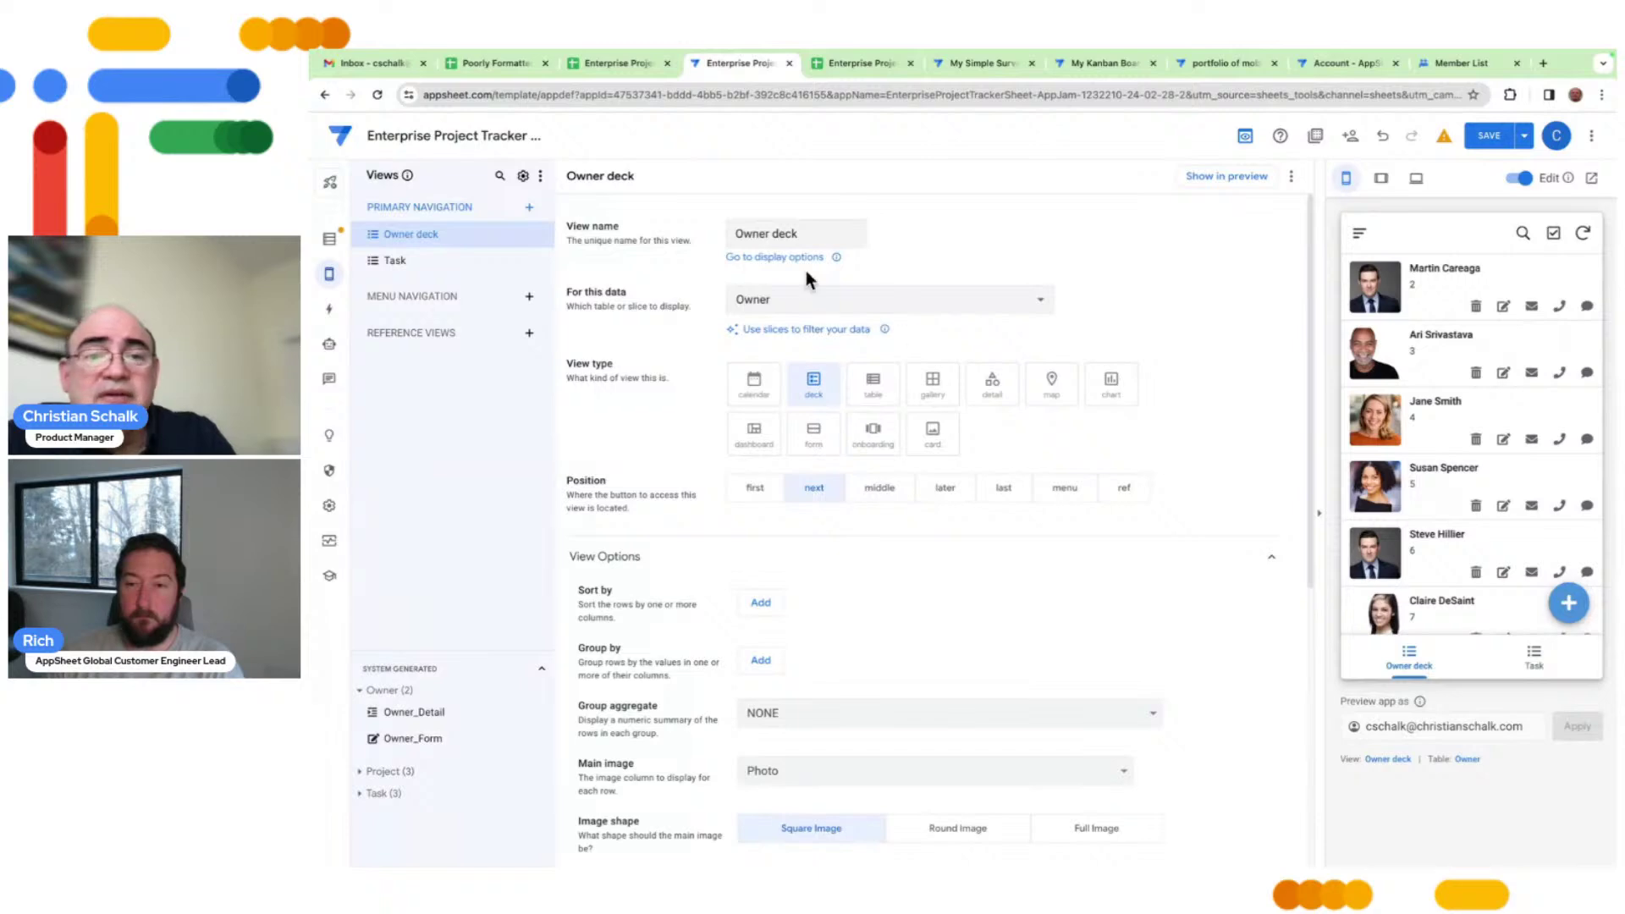
pyautogui.click(819, 238)
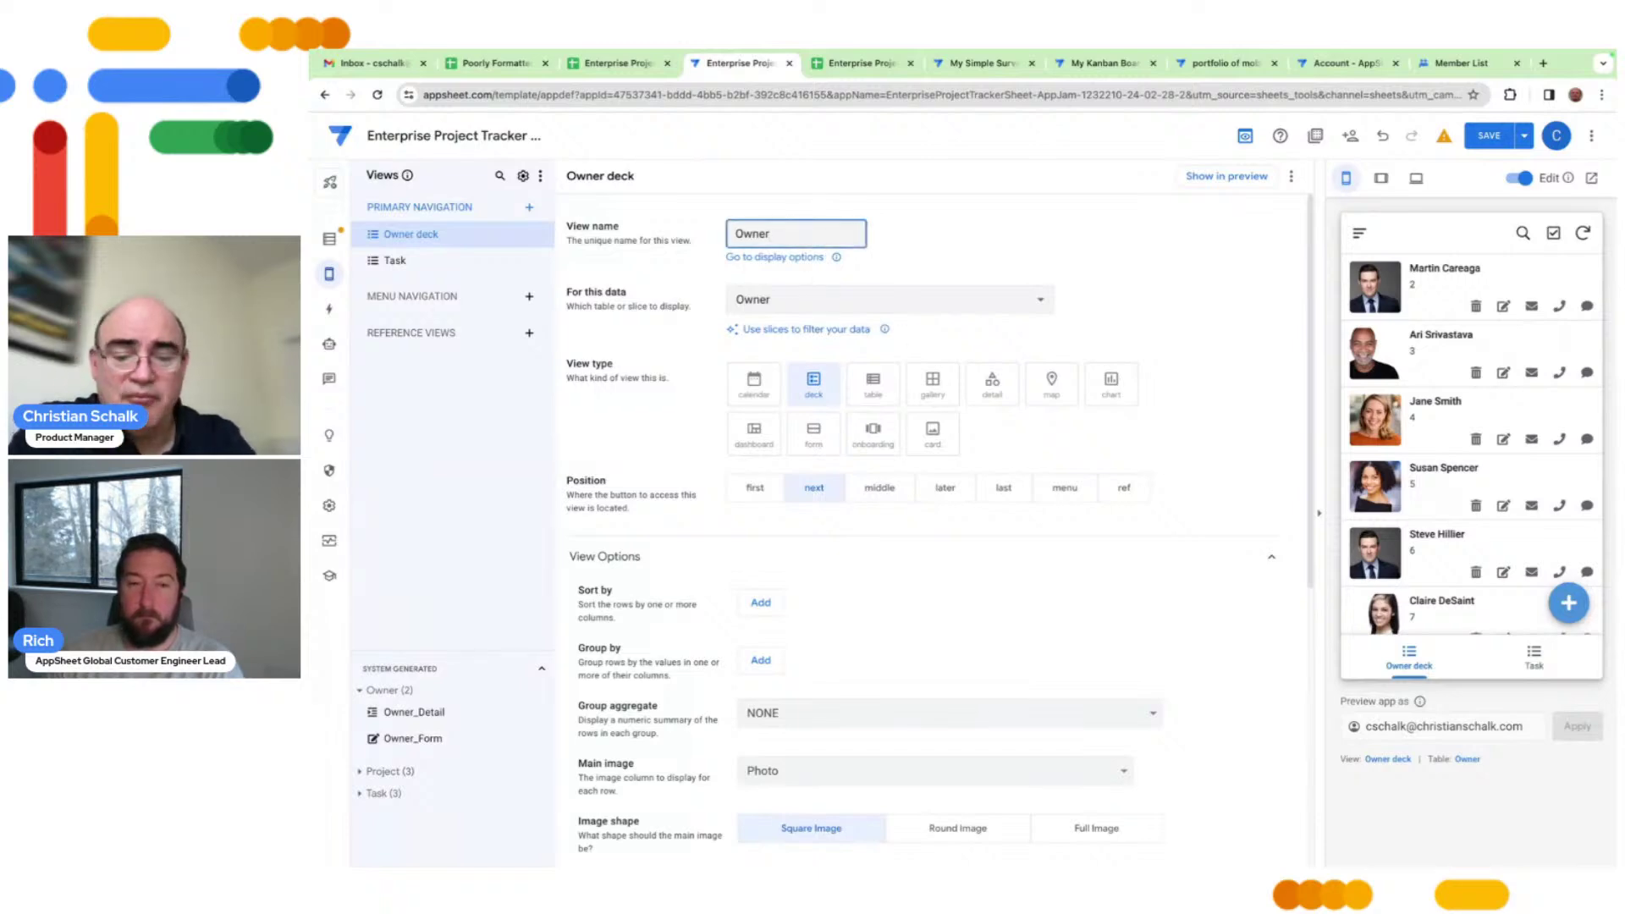
pyautogui.write('s')
pyautogui.press('Return')
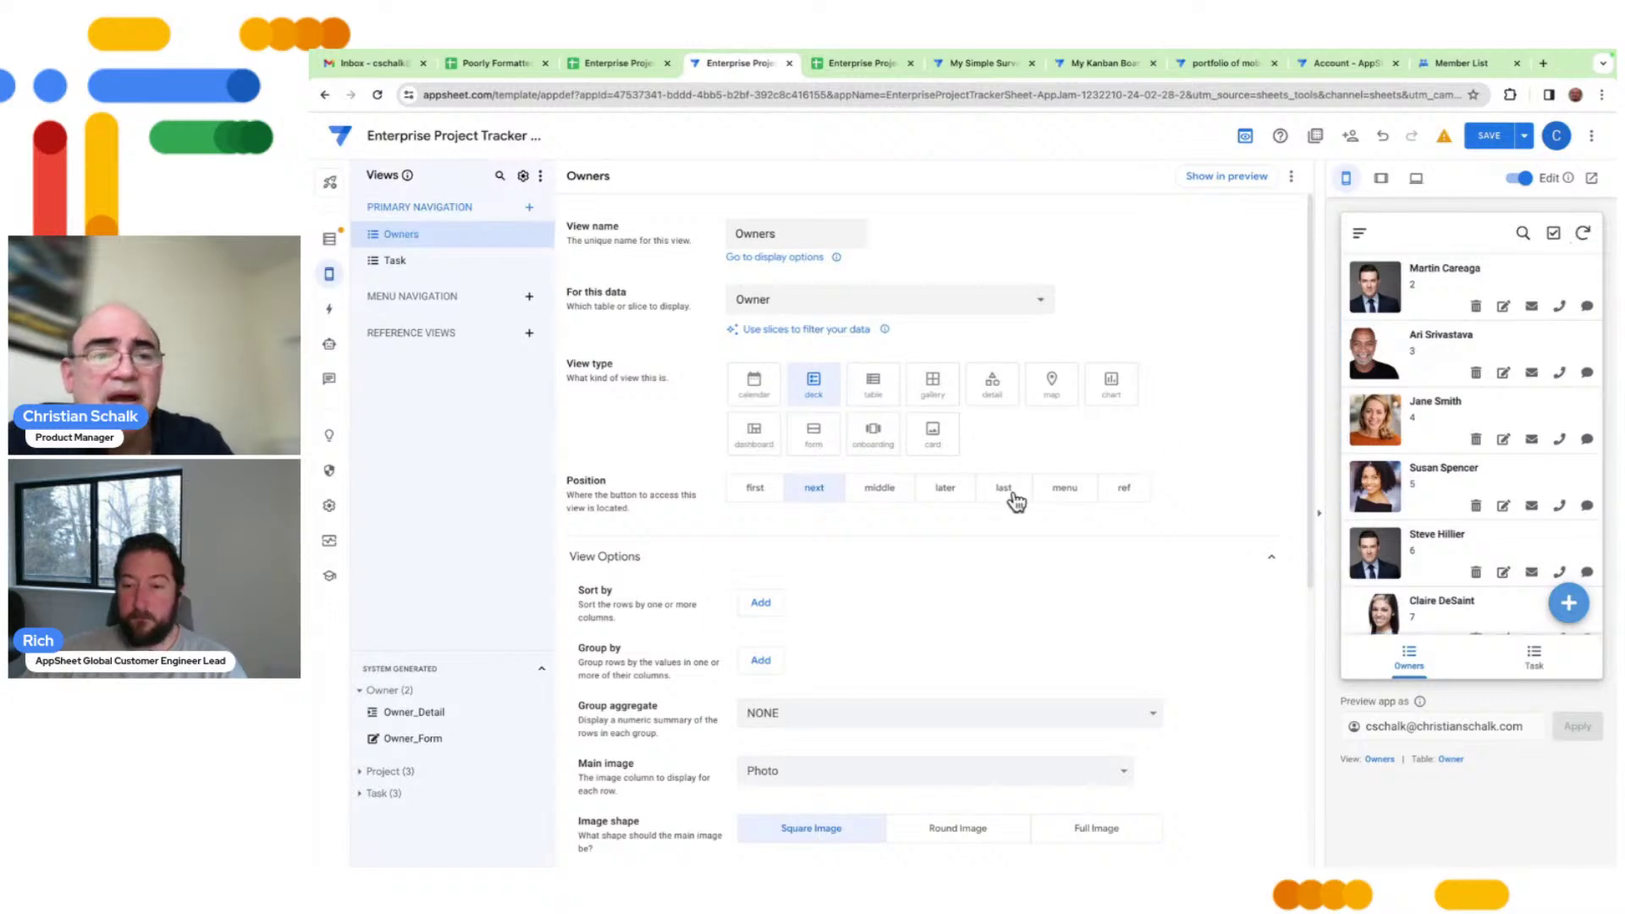
# Create a new blank view in the primary navigation and set its data to the Project table
pyautogui.click(529, 206)
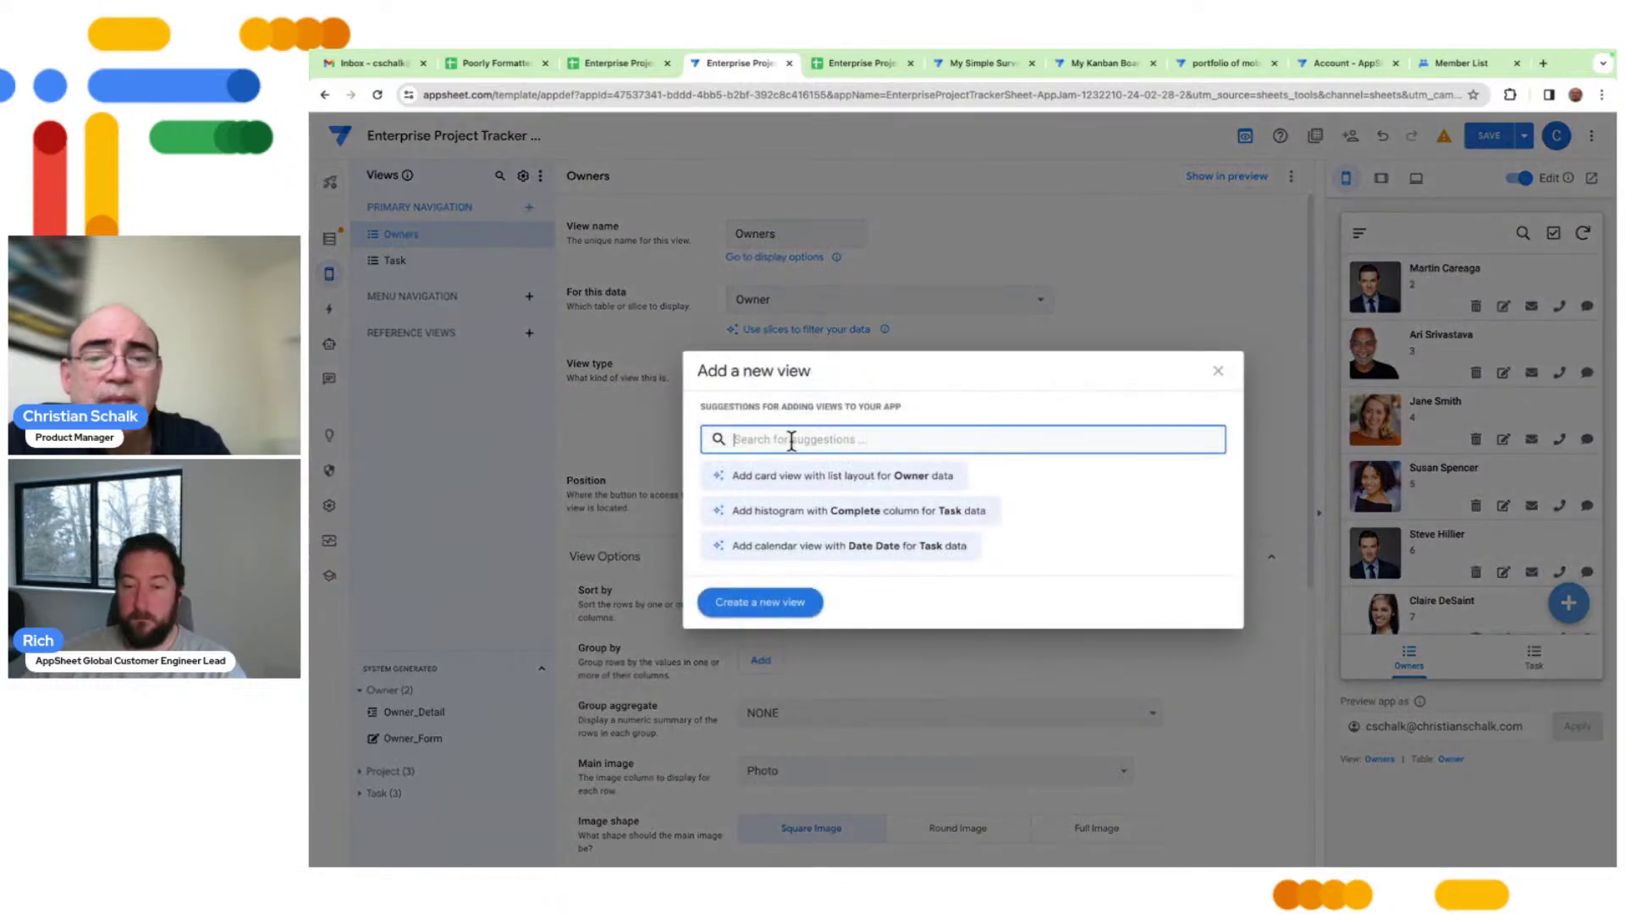
pyautogui.click(766, 602)
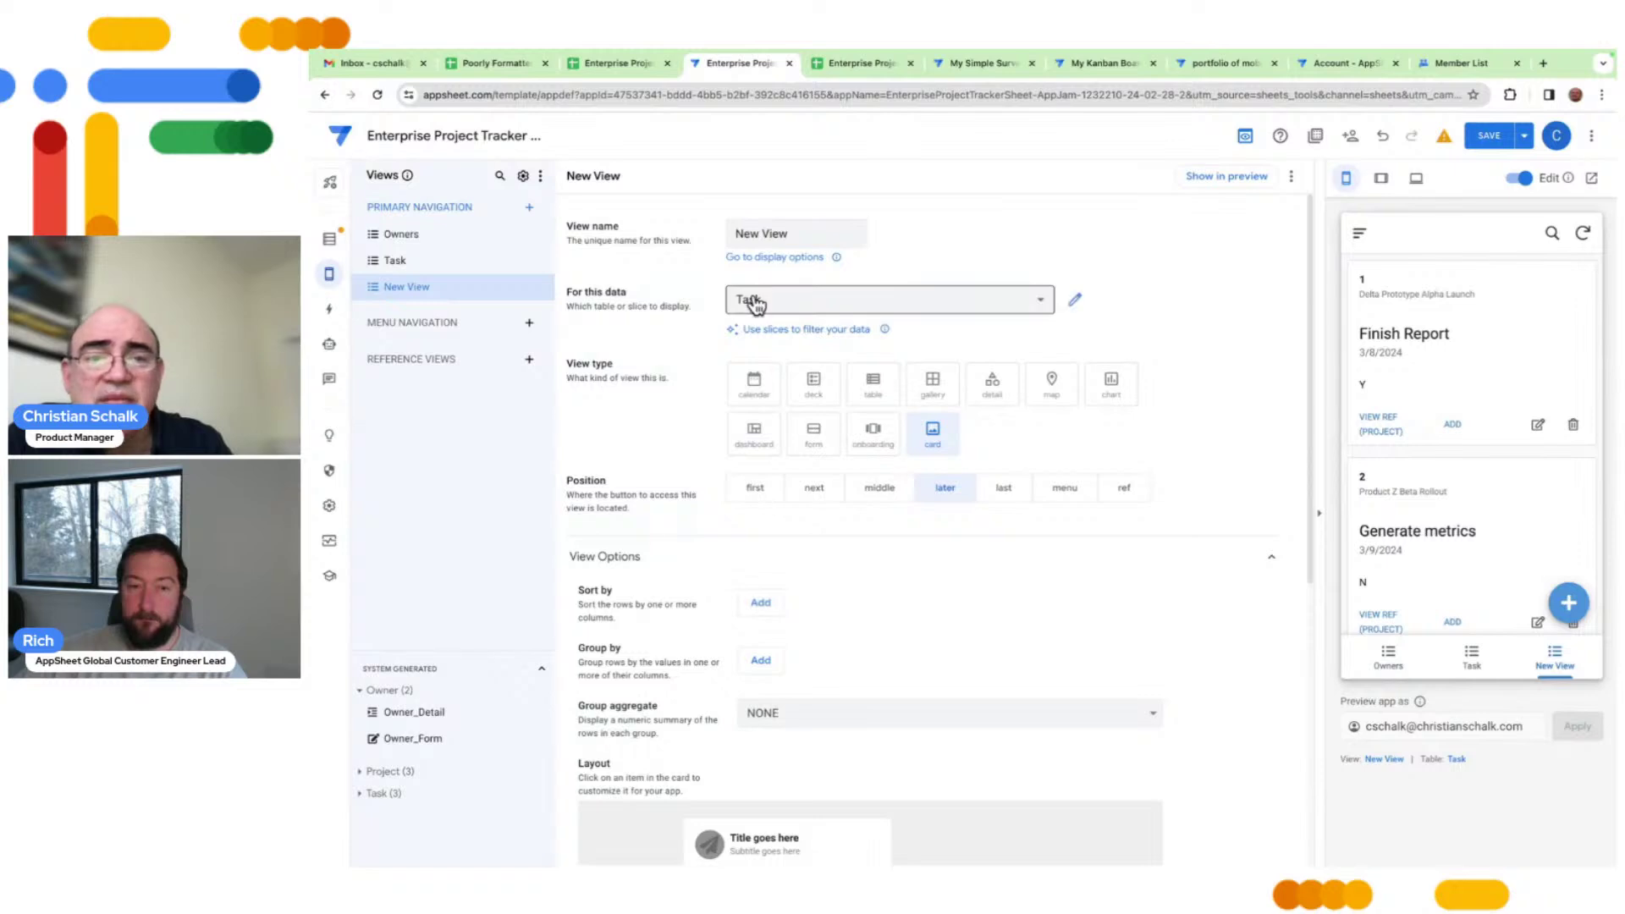
pyautogui.click(745, 300)
pyautogui.click(765, 365)
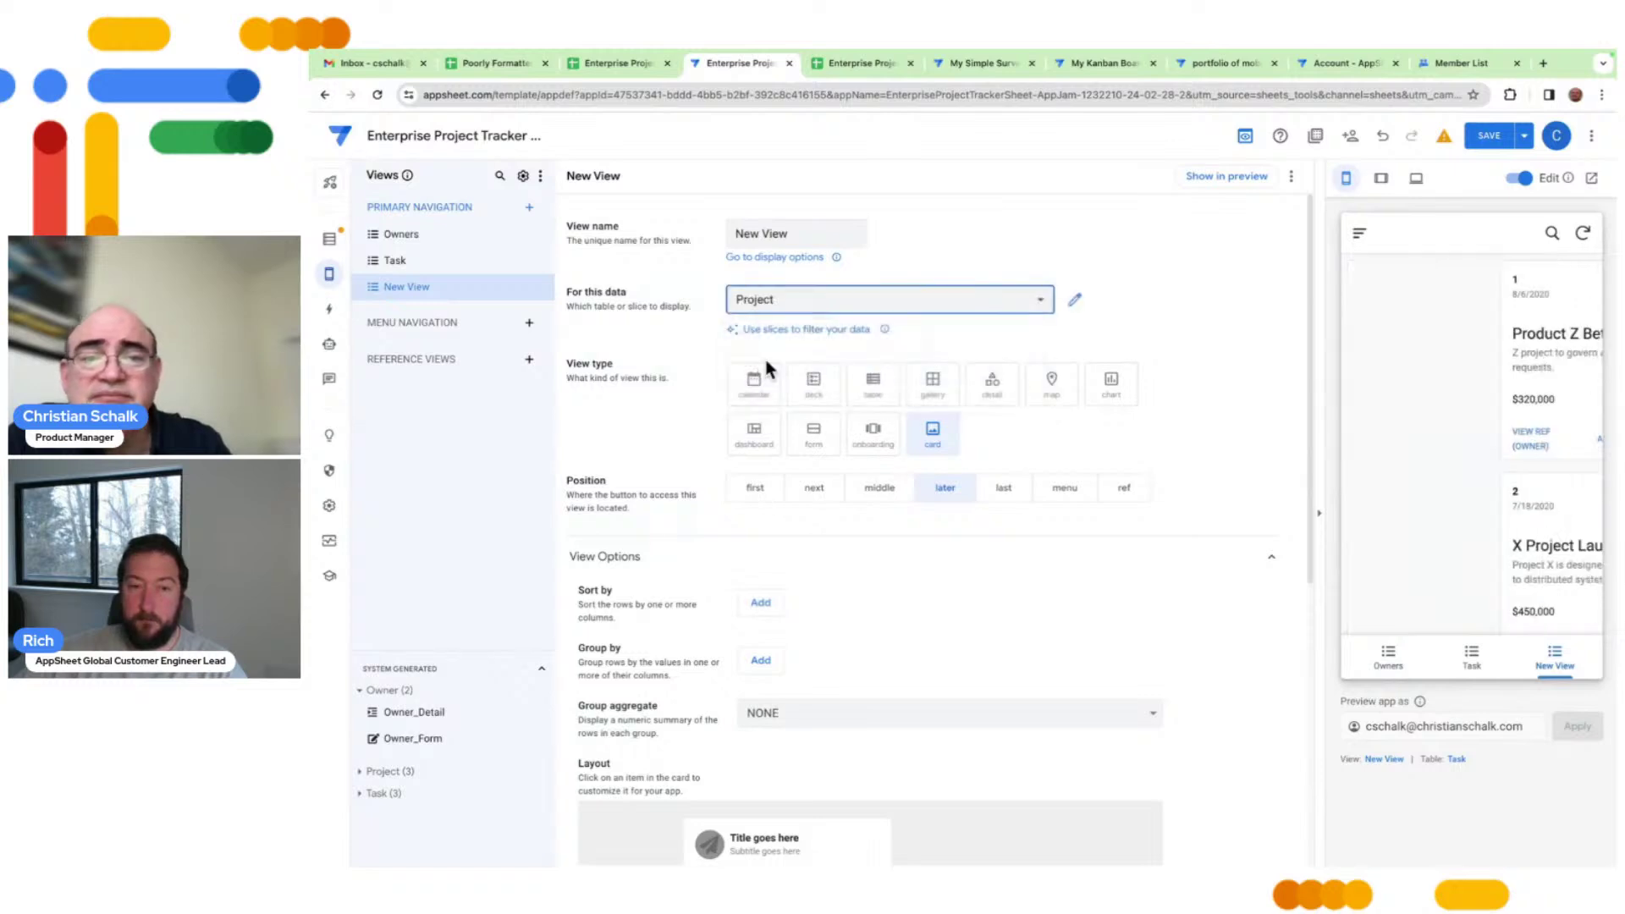
# Rename the new Project data view as Projects
pyautogui.click(799, 233)
pyautogui.press('BackSpace')
pyautogui.press('BackSpace')
pyautogui.press('BackSpace')
pyautogui.press('BackSpace')
pyautogui.press('BackSpace')
pyautogui.press('BackSpace')
pyautogui.press('BackSpace')
pyautogui.press('BackSpace')
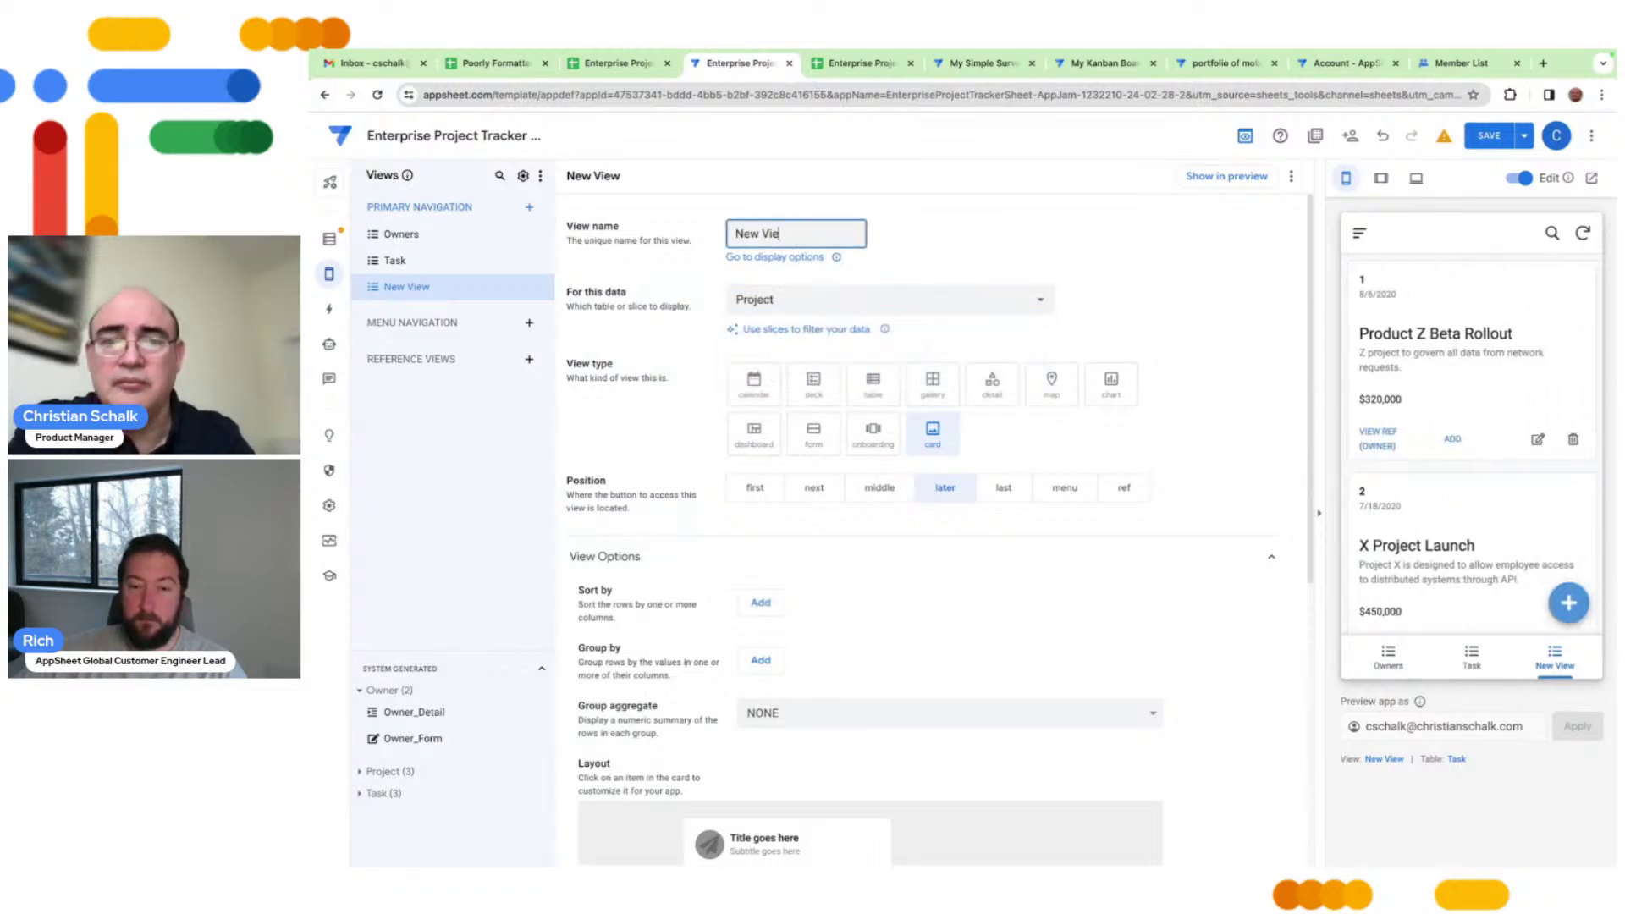
pyautogui.write('Project')
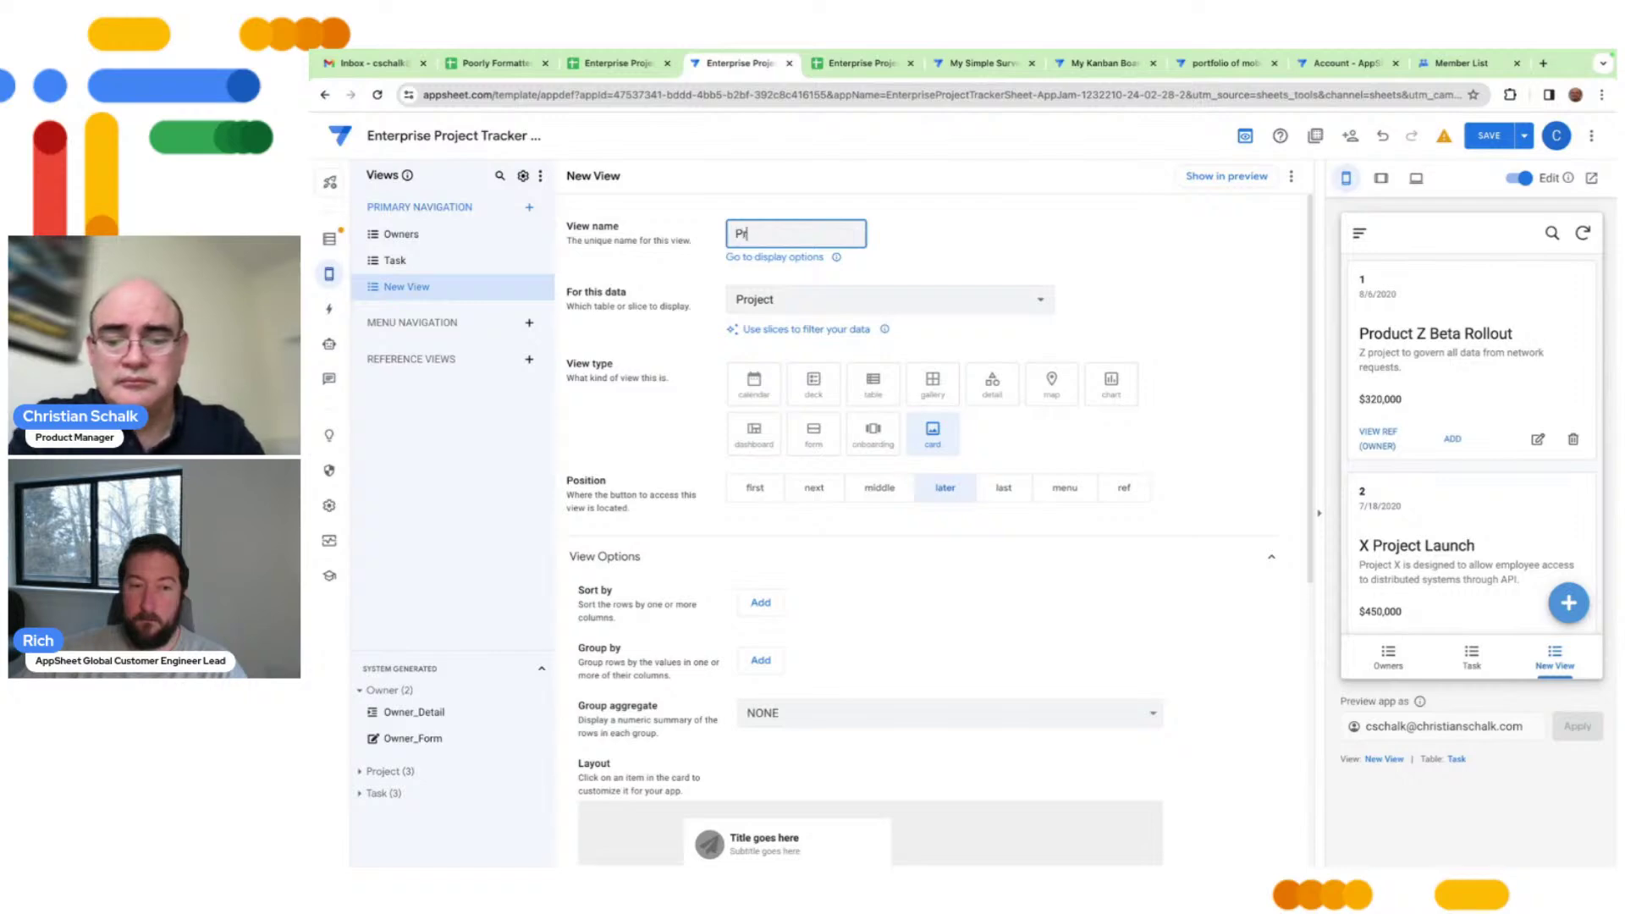
pyautogui.write('d')
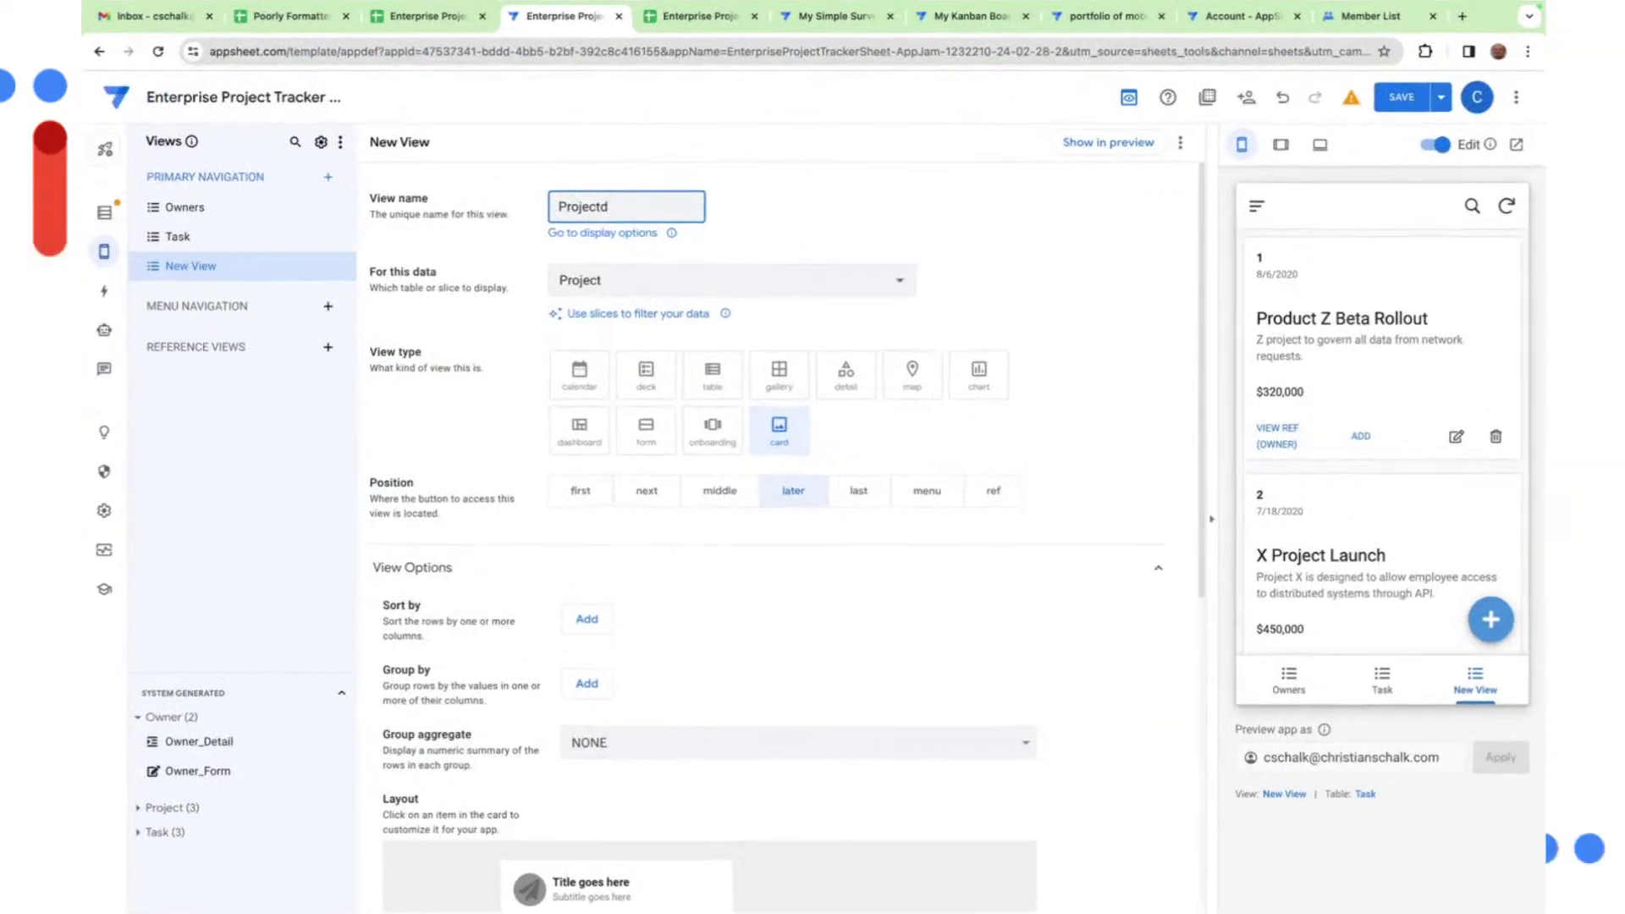
pyautogui.click(988, 207)
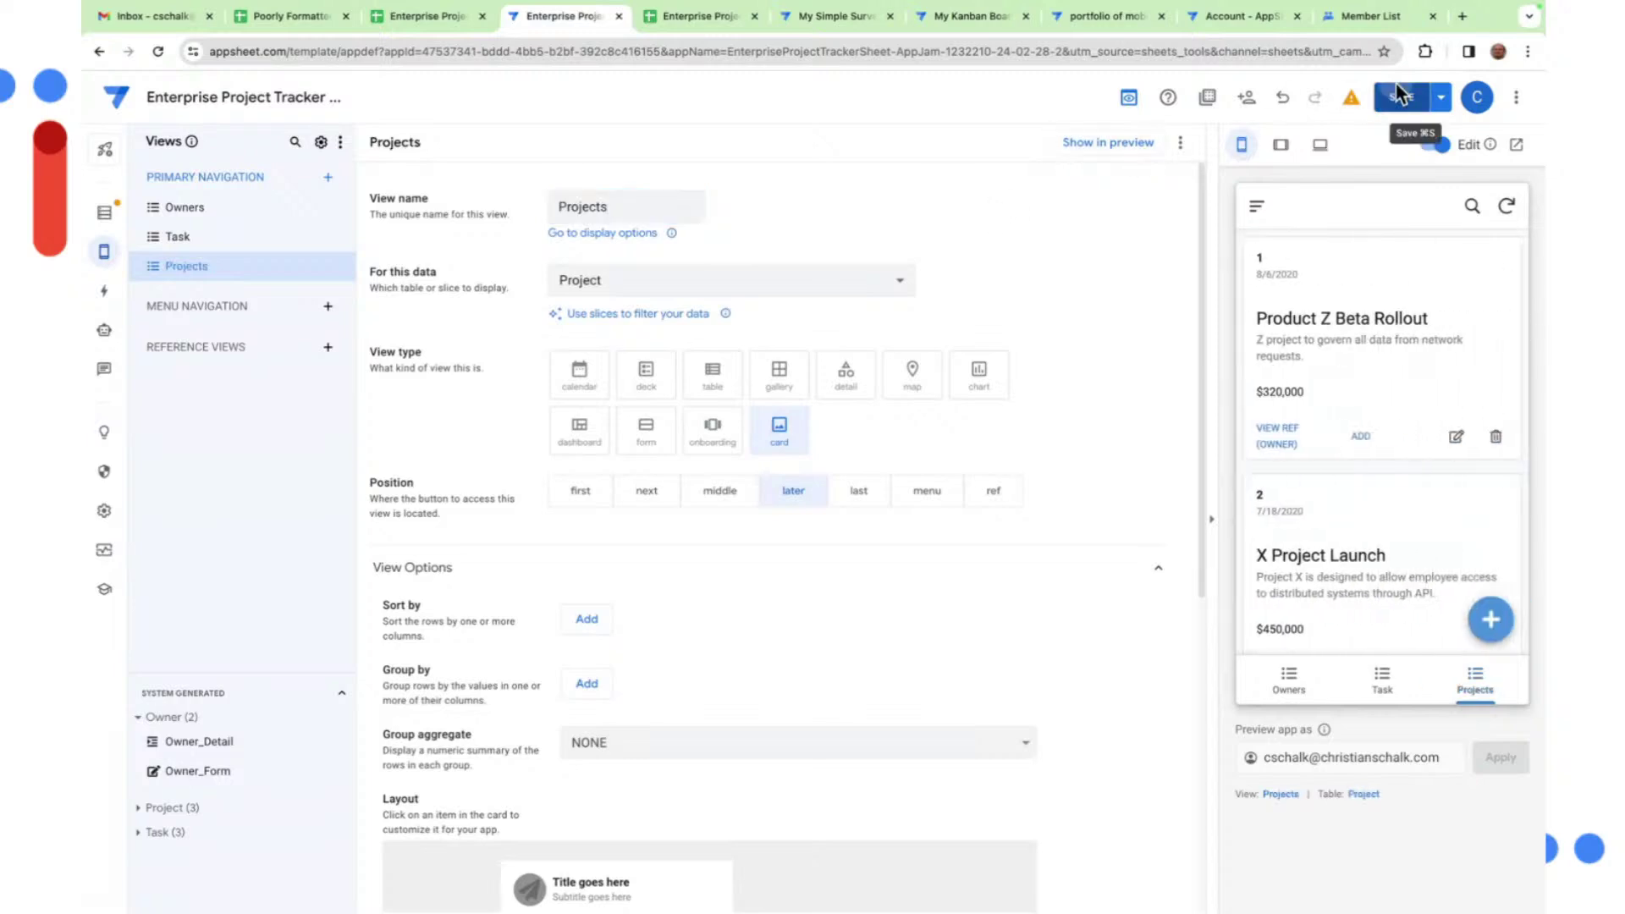
# Save the app and set the Task view's position to first
pyautogui.click(1399, 95)
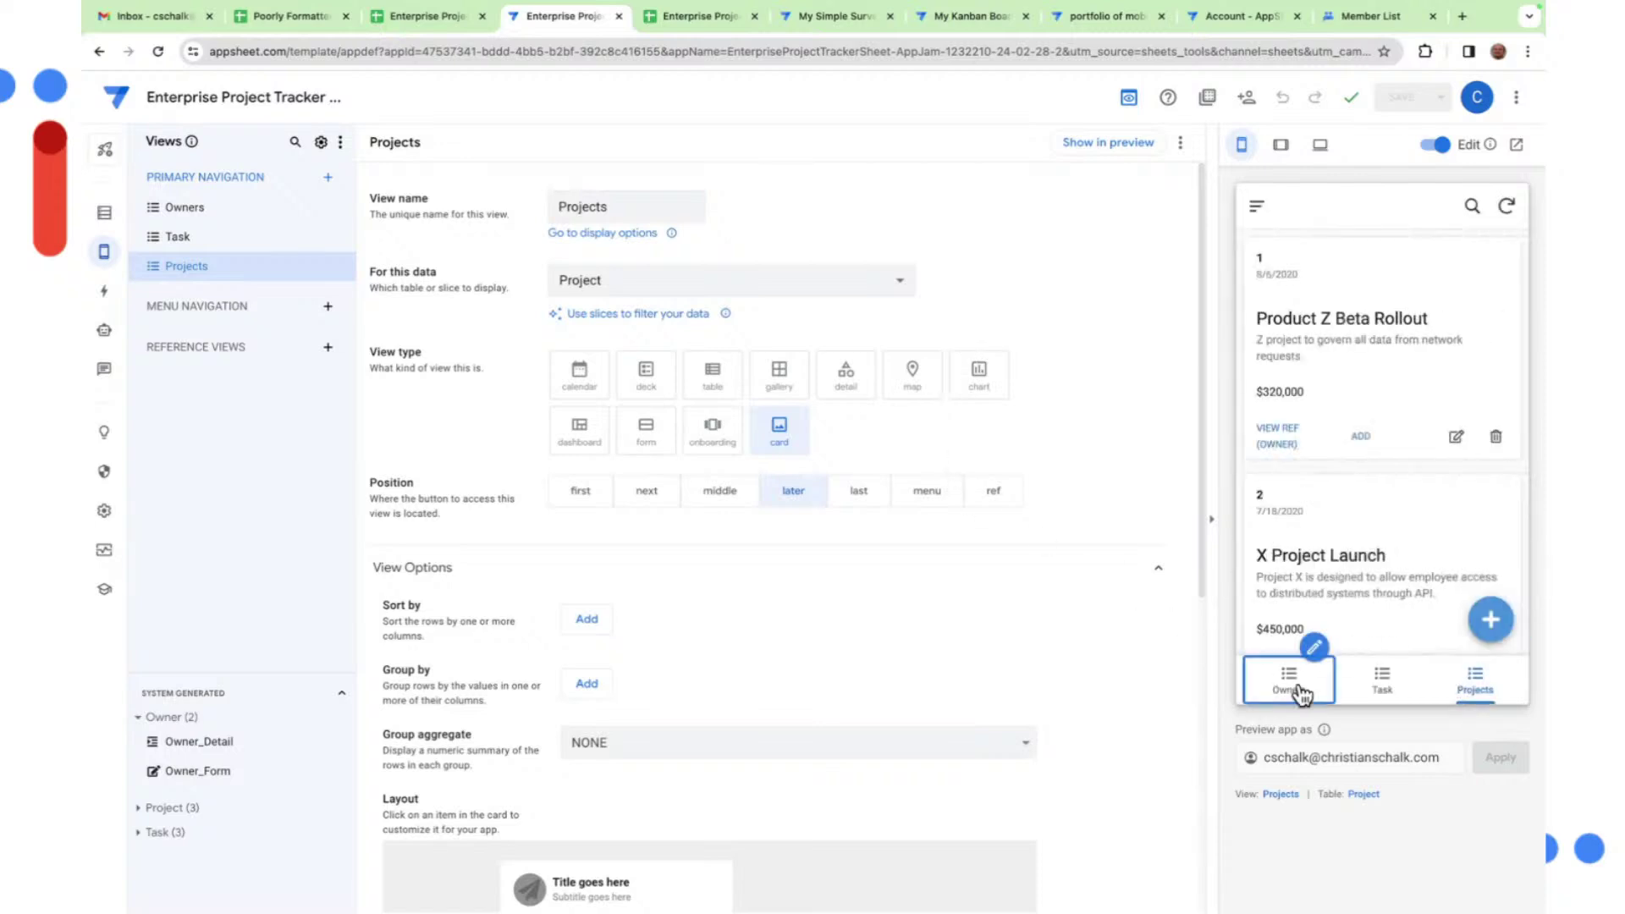
pyautogui.moveTo(1367, 681)
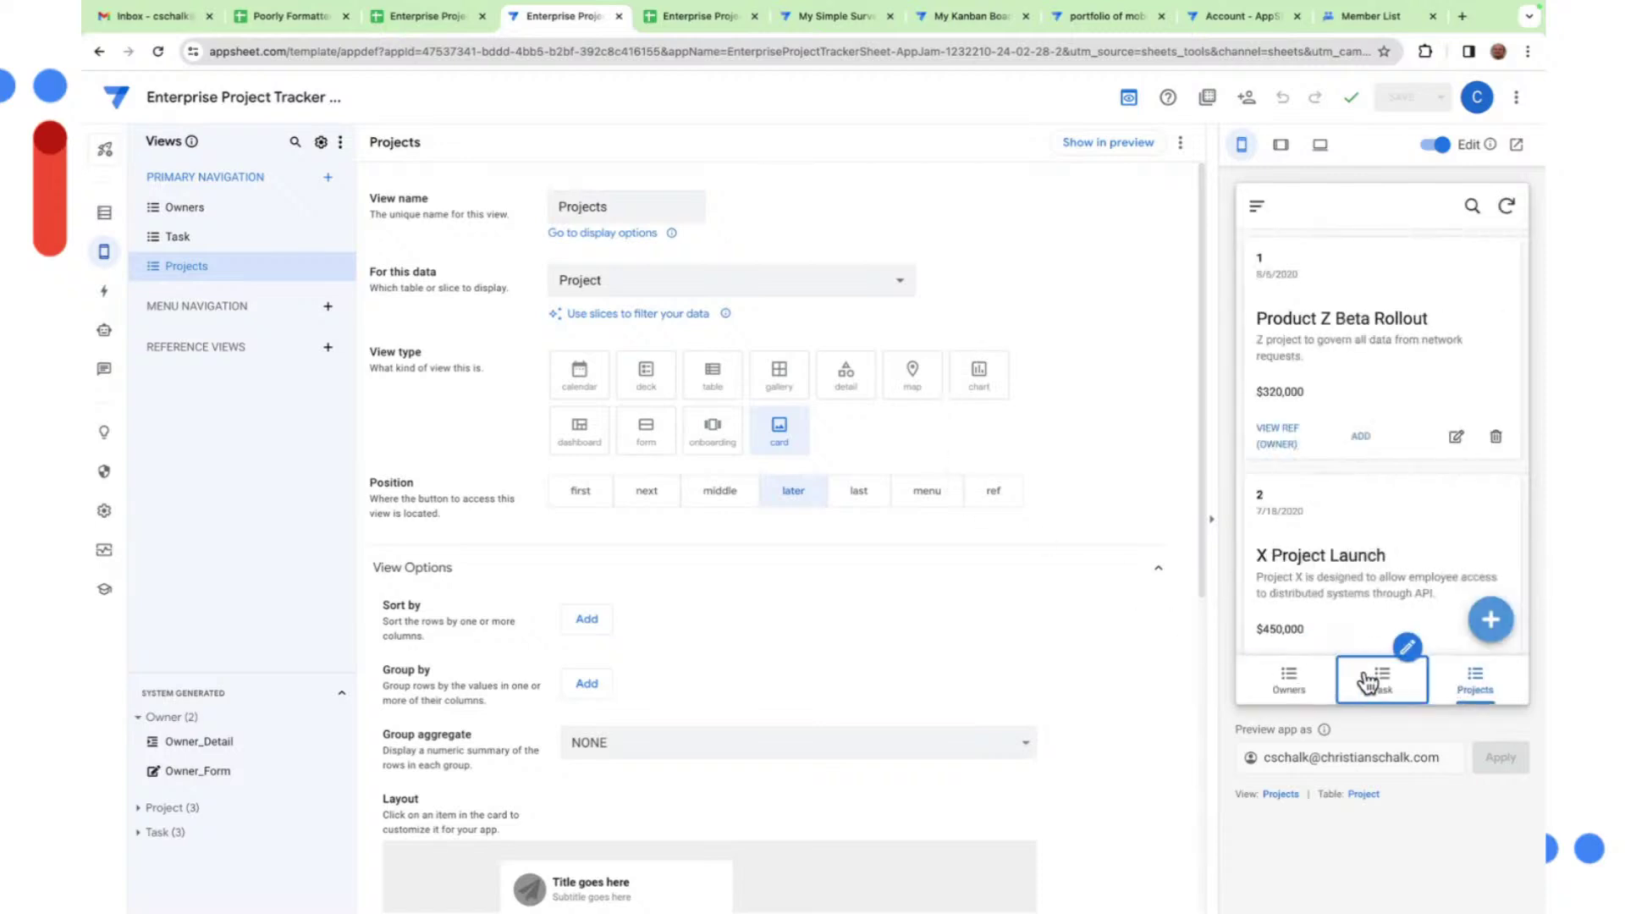
pyautogui.click(1407, 649)
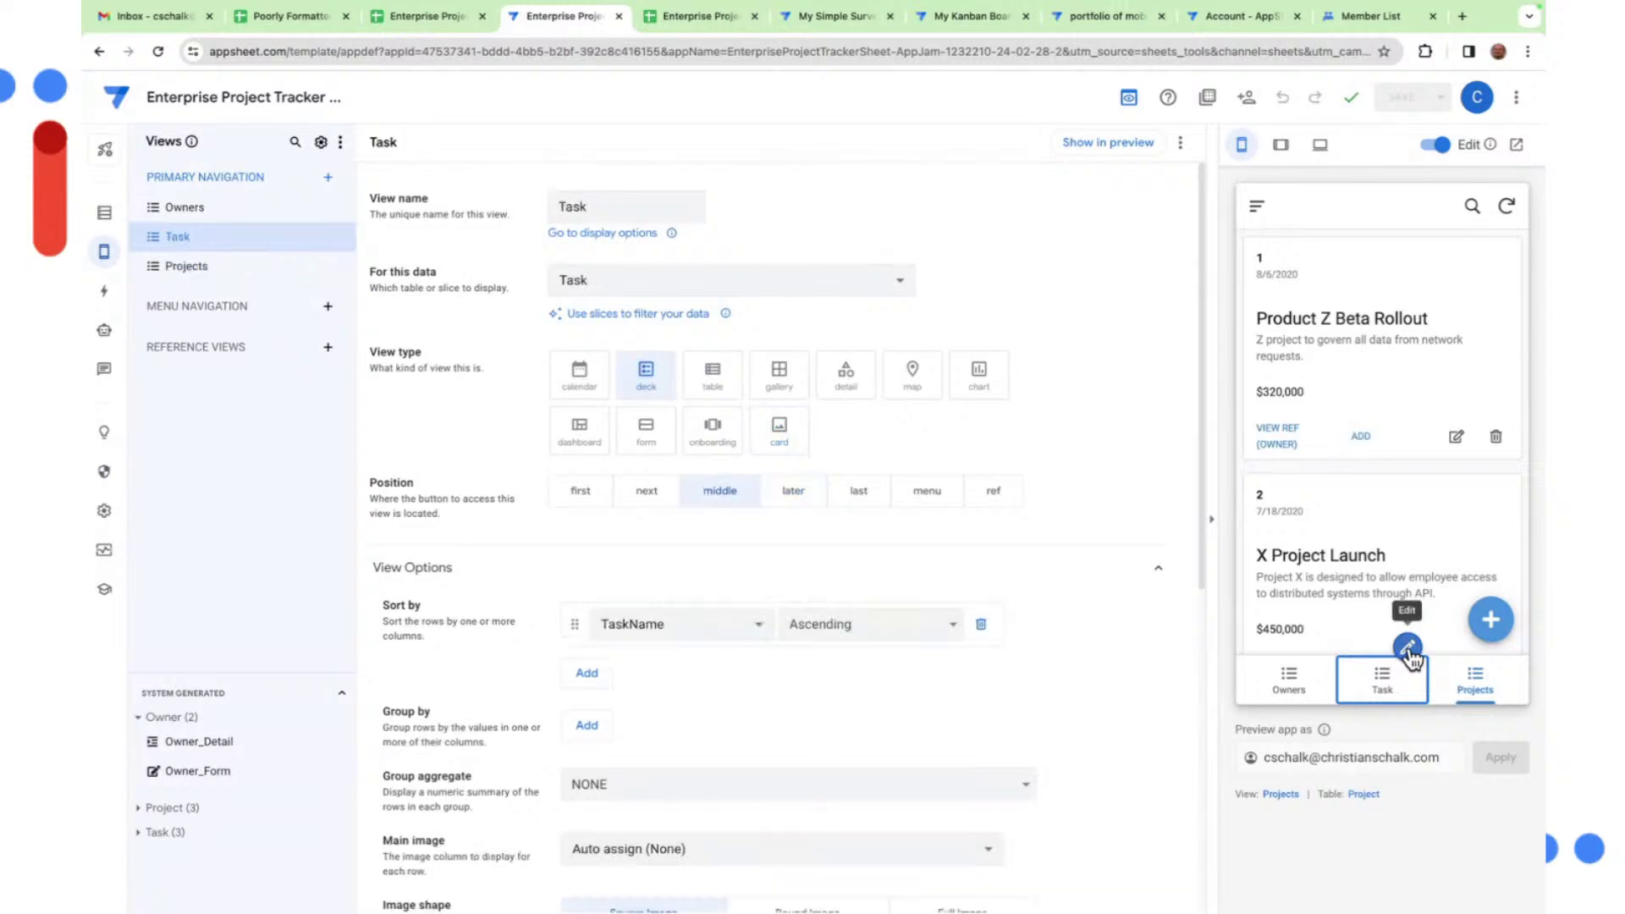
pyautogui.click(582, 493)
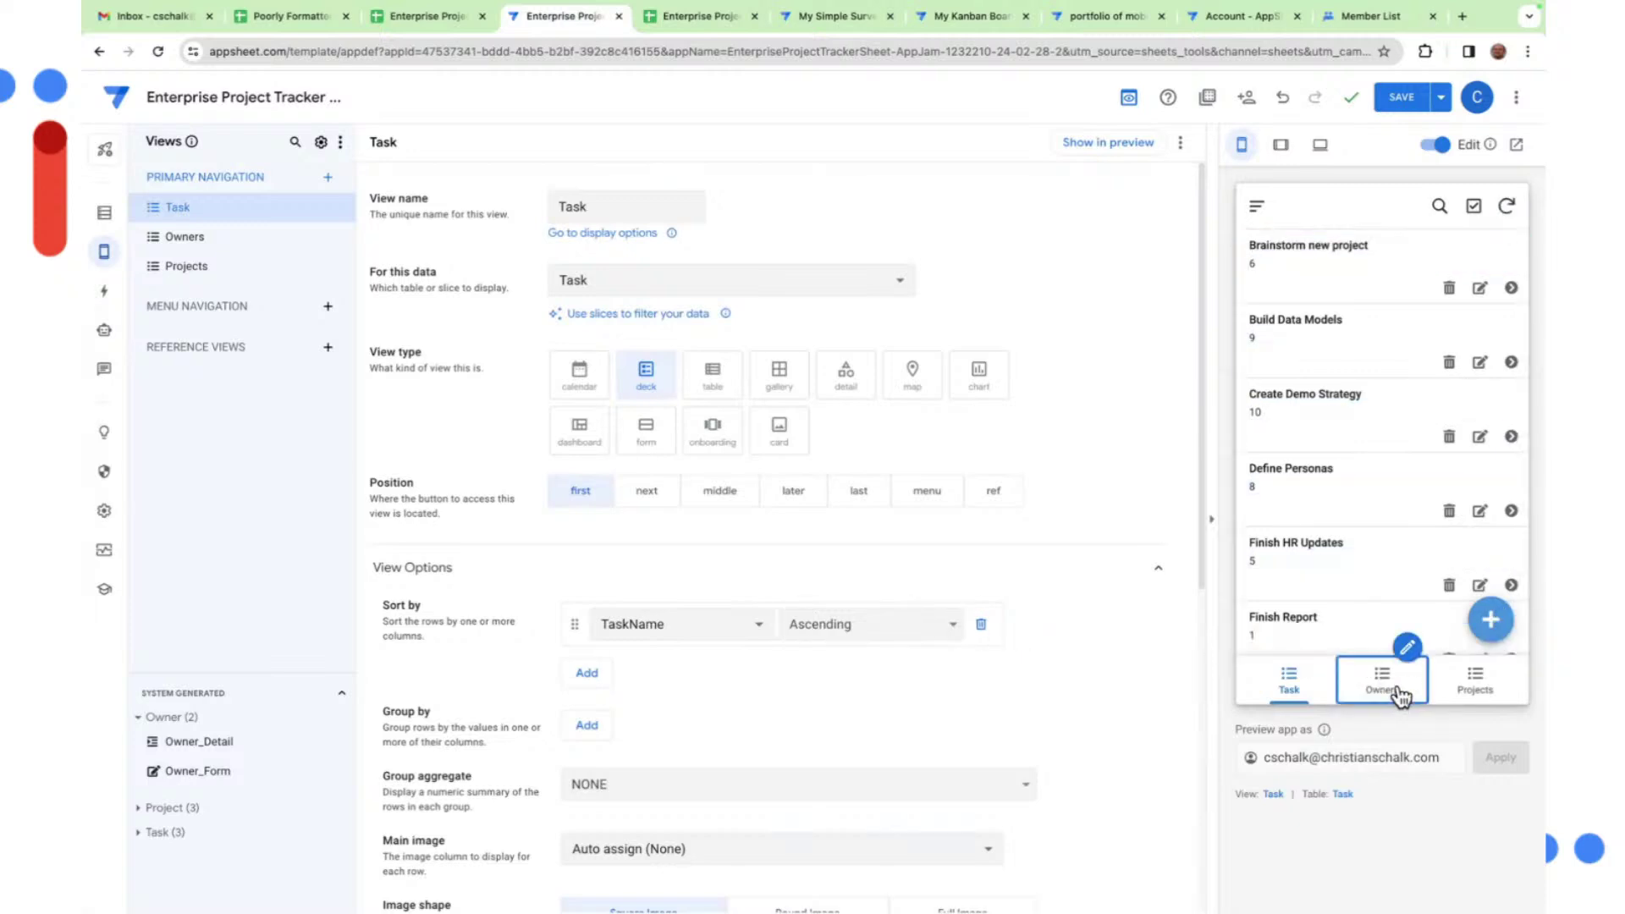
# Set the Owners view's position to last and save the app after previewing the Task, Projects and Owners views
pyautogui.click(1406, 649)
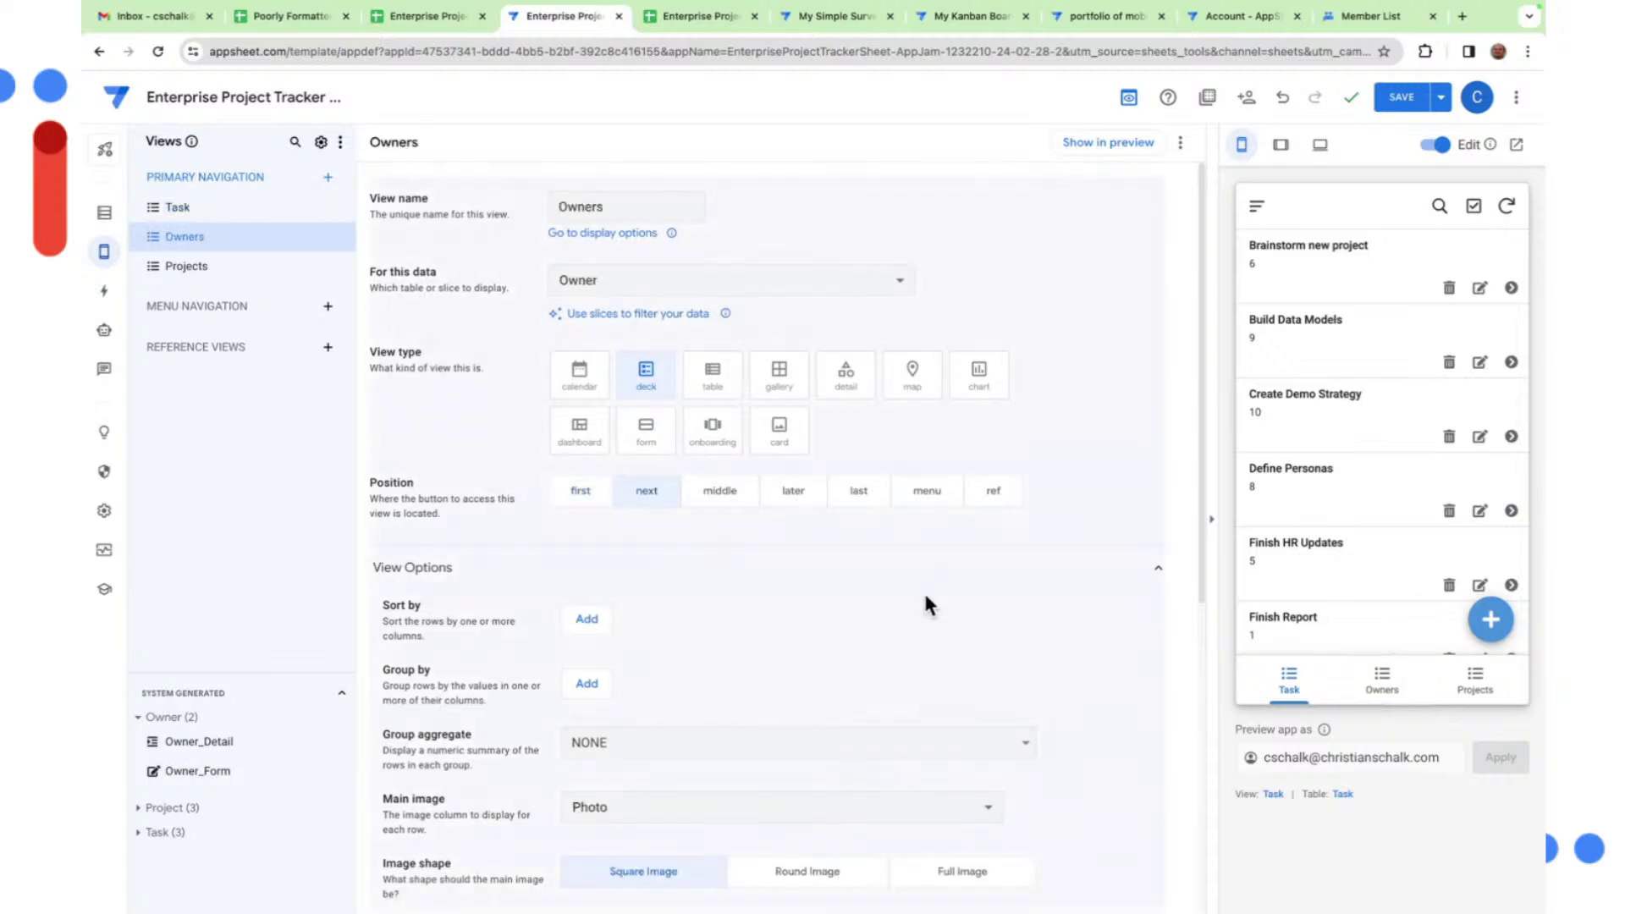
pyautogui.click(858, 492)
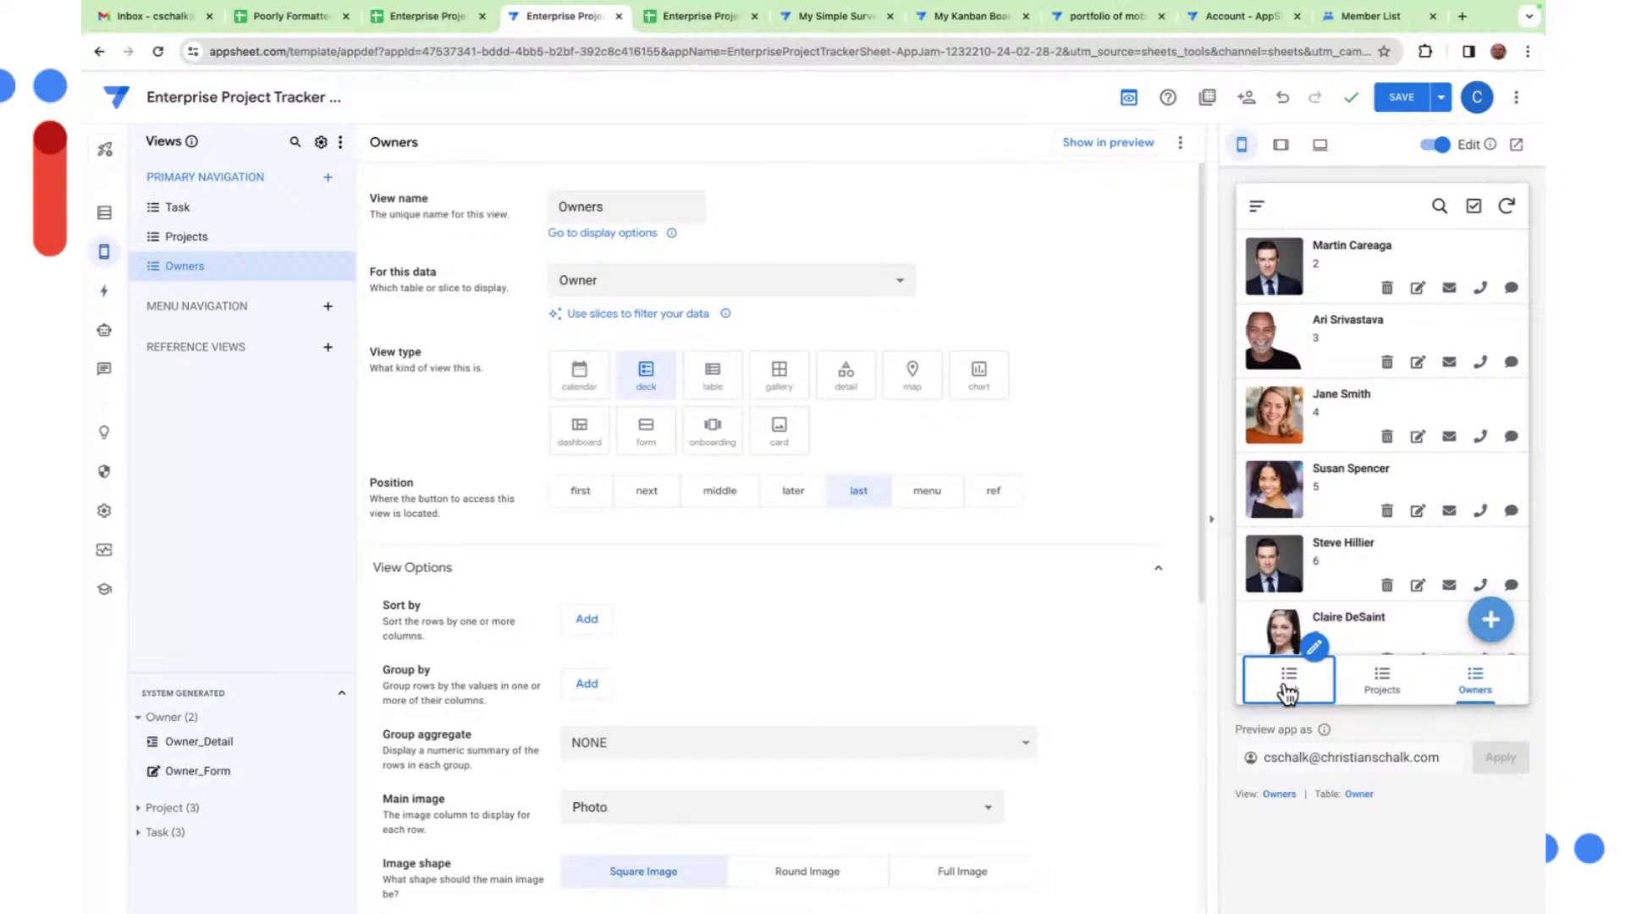
pyautogui.click(1287, 692)
pyautogui.click(1377, 692)
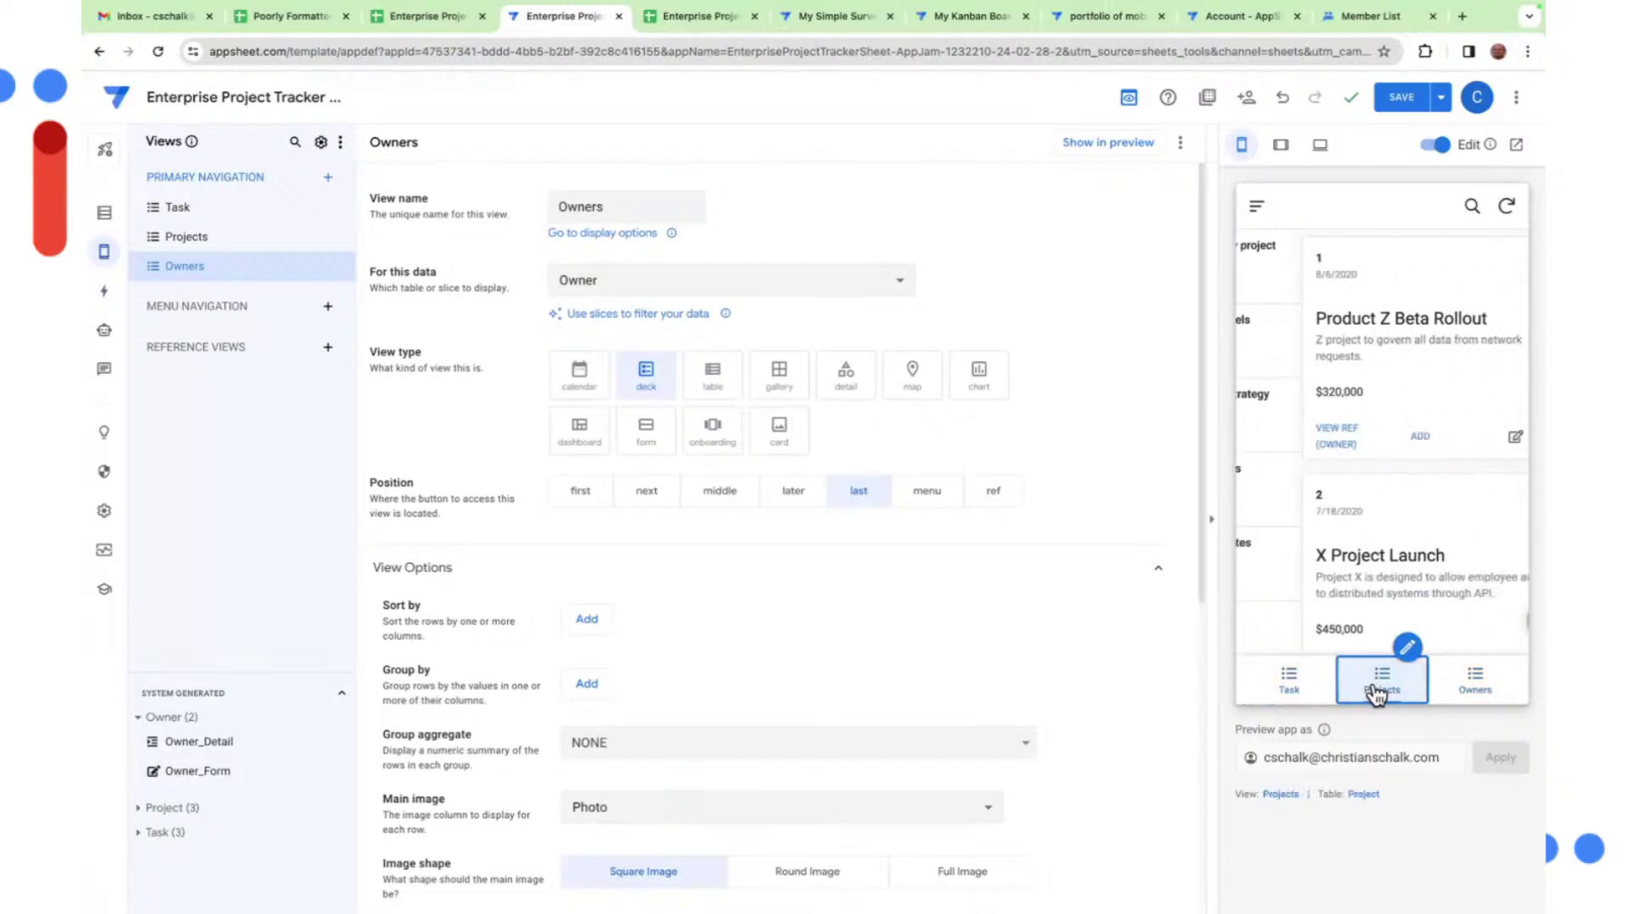
pyautogui.click(1472, 677)
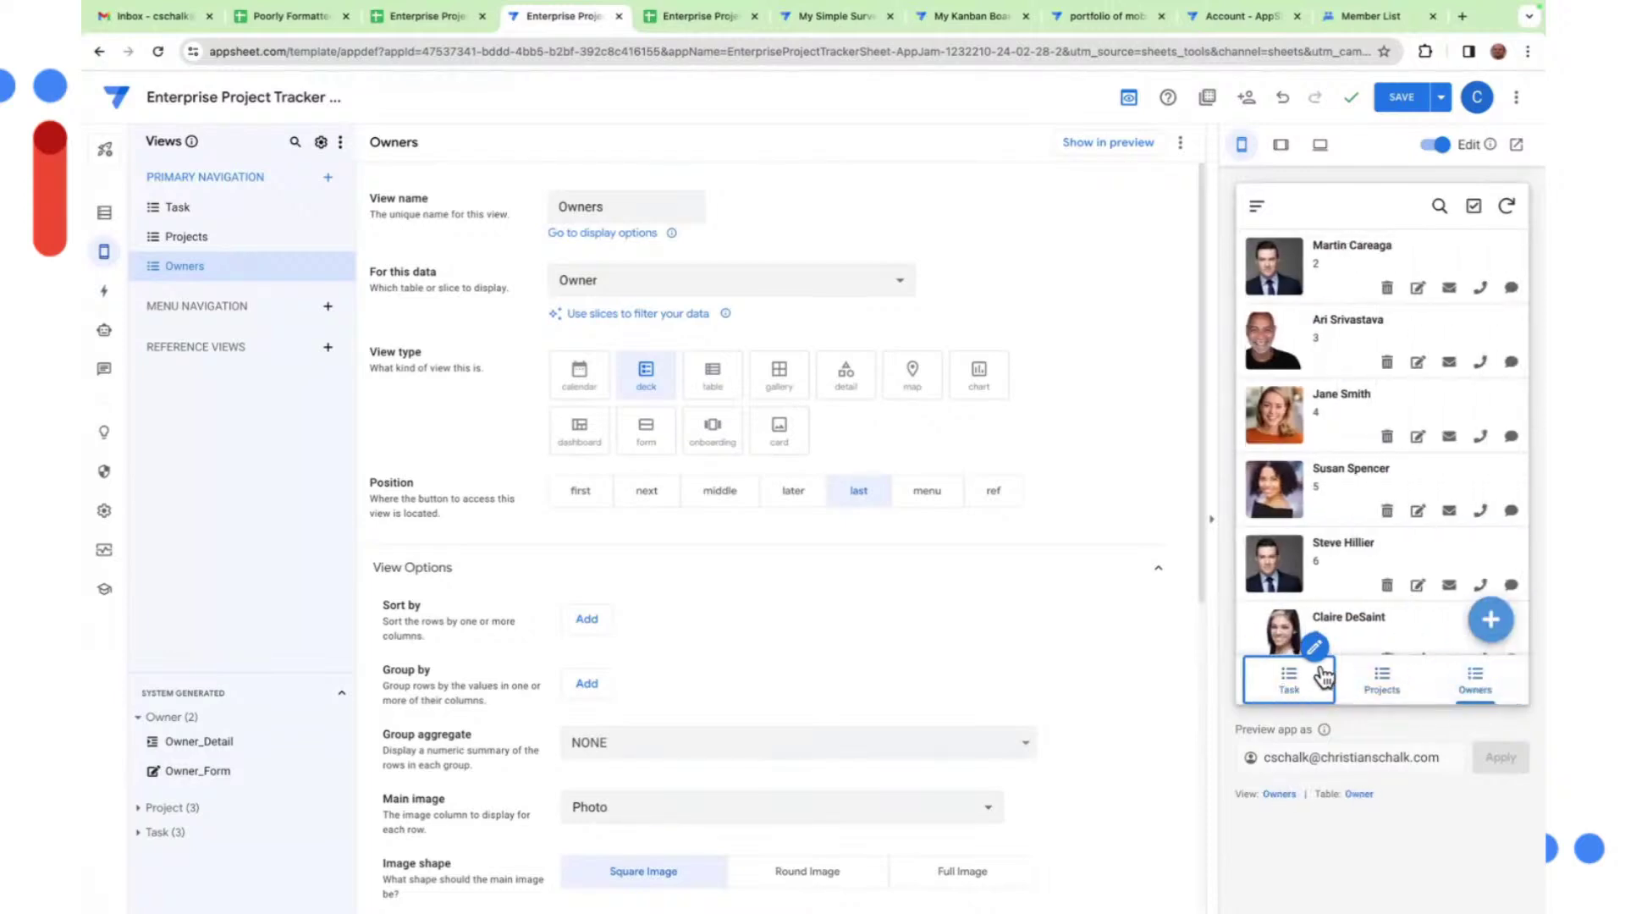
pyautogui.click(1292, 679)
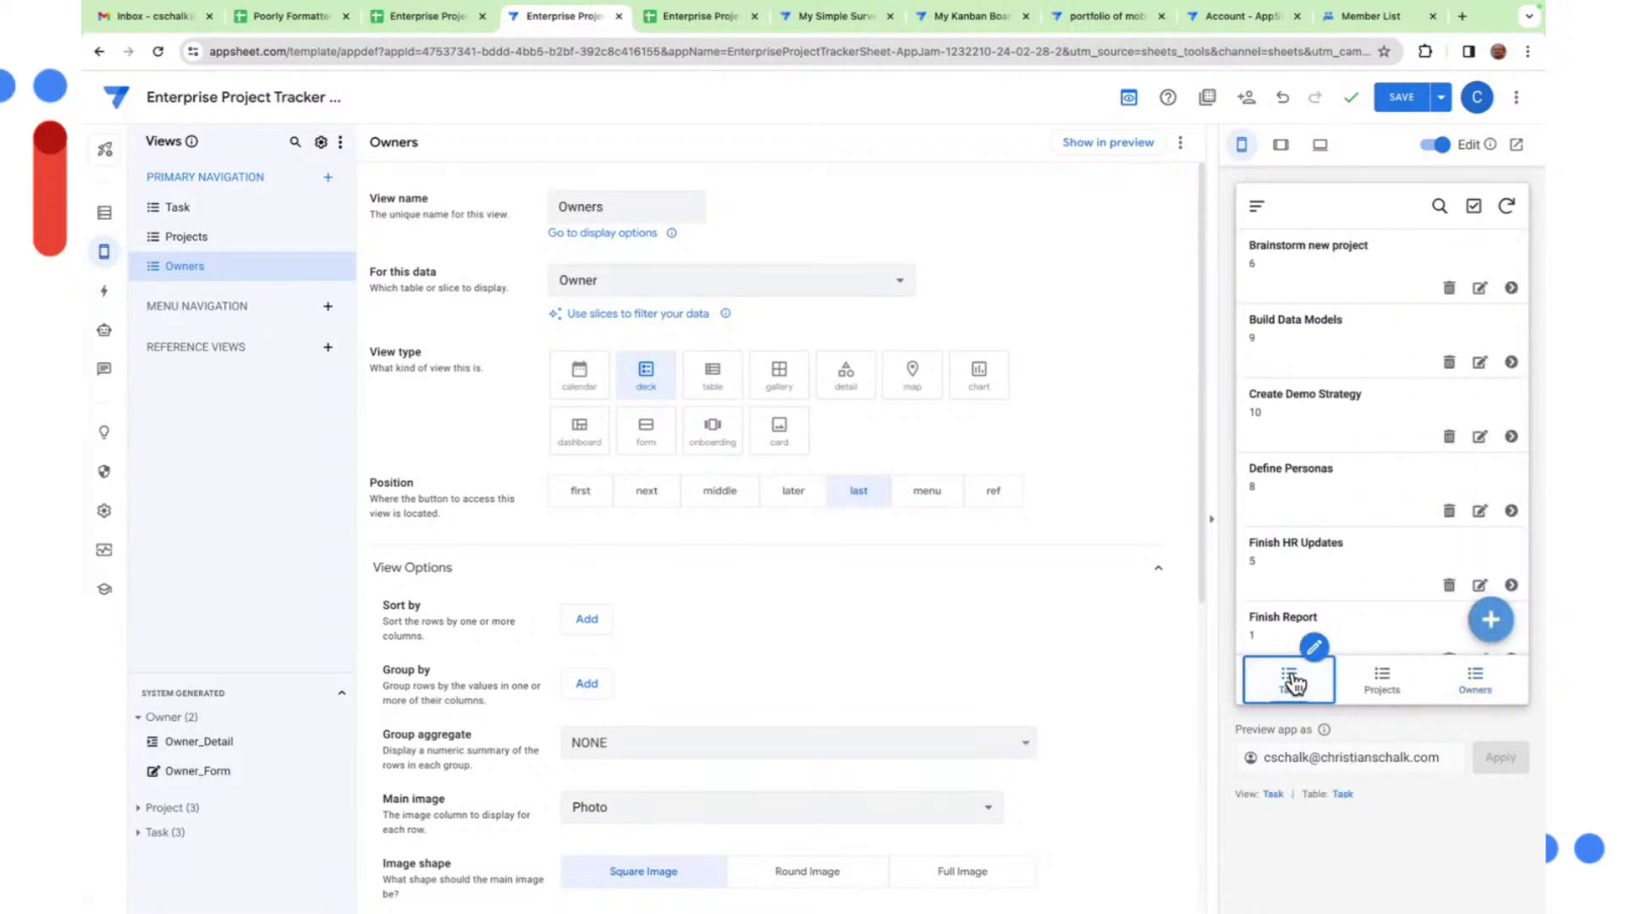
pyautogui.click(1402, 96)
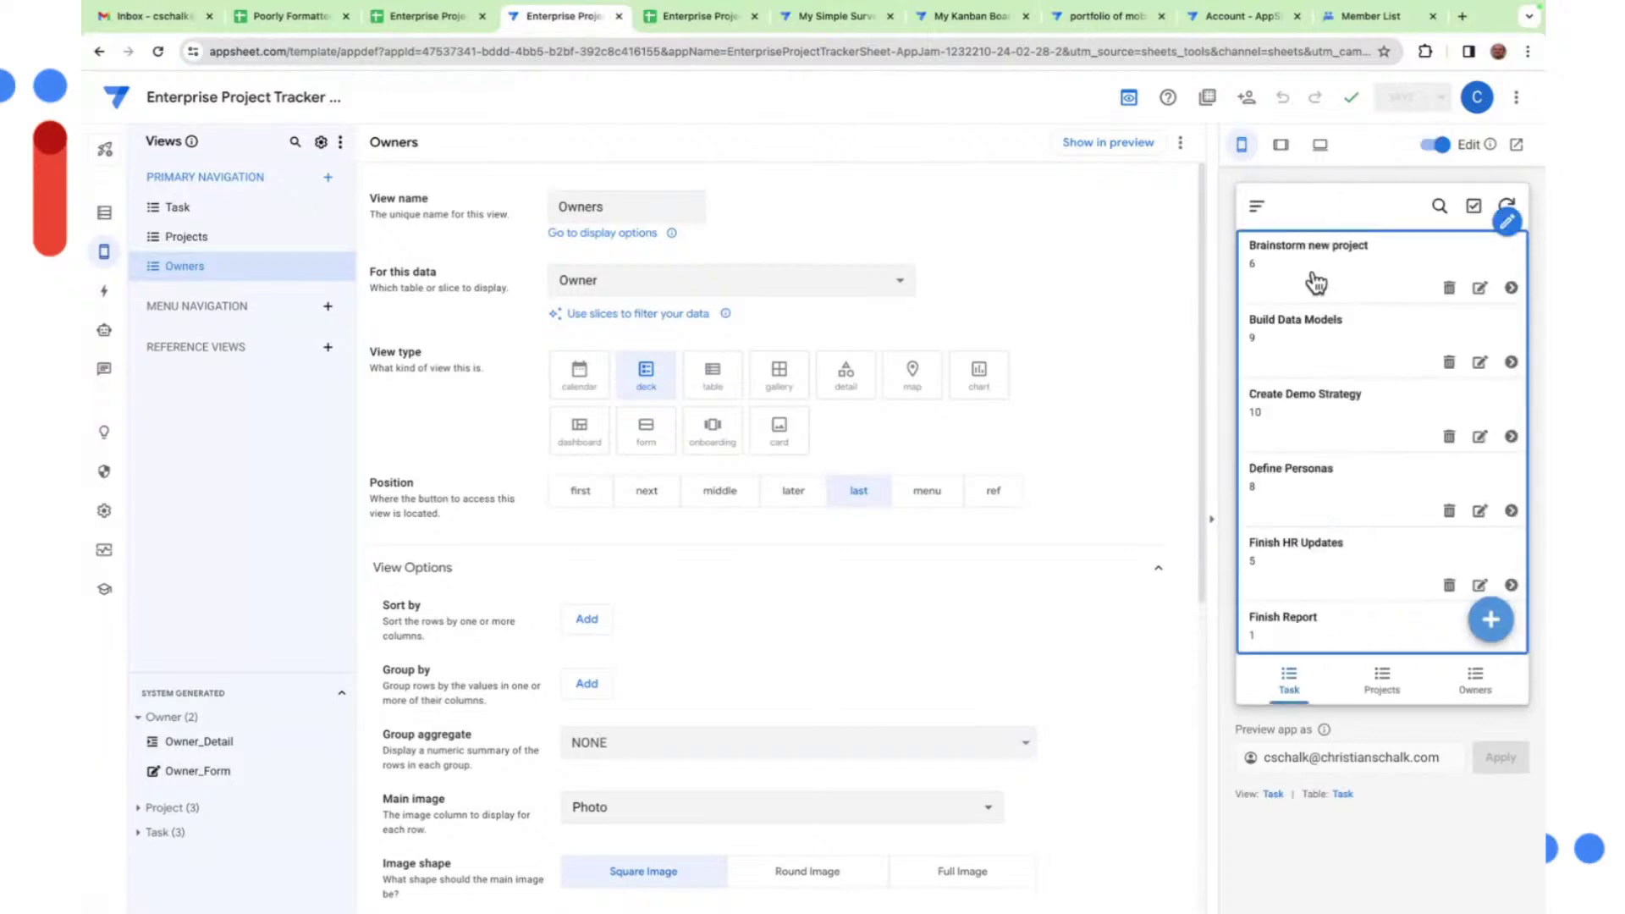
# Open the Brainstorm new project task in the preview, follow its HR Package Rollout project reference and review the related tasks
pyautogui.click(1316, 282)
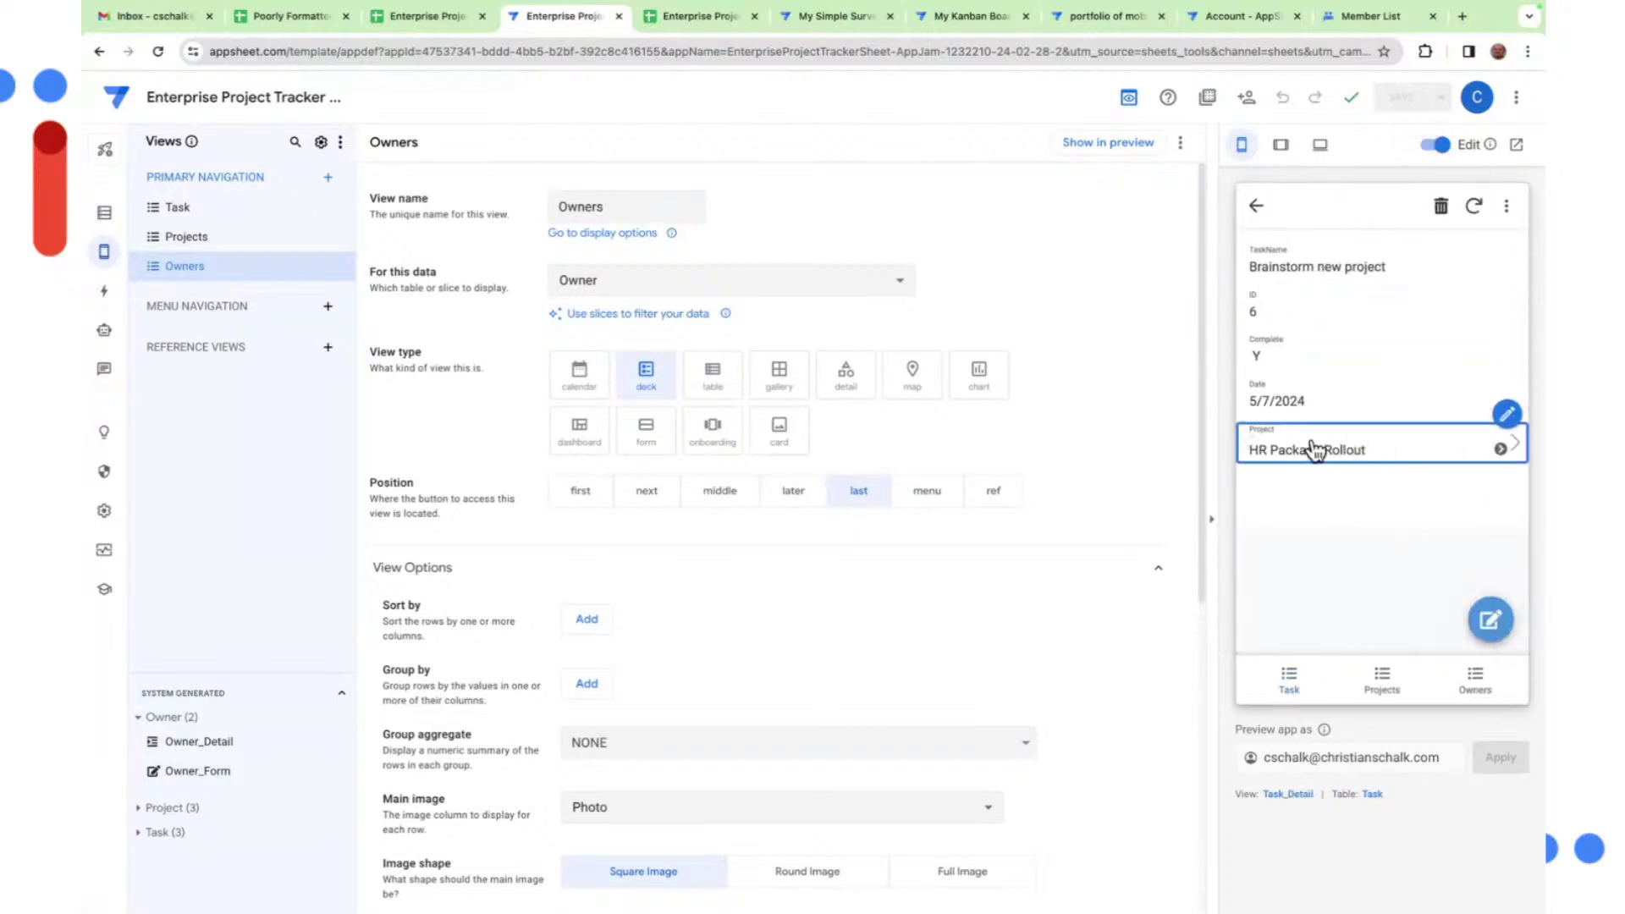
pyautogui.click(1313, 449)
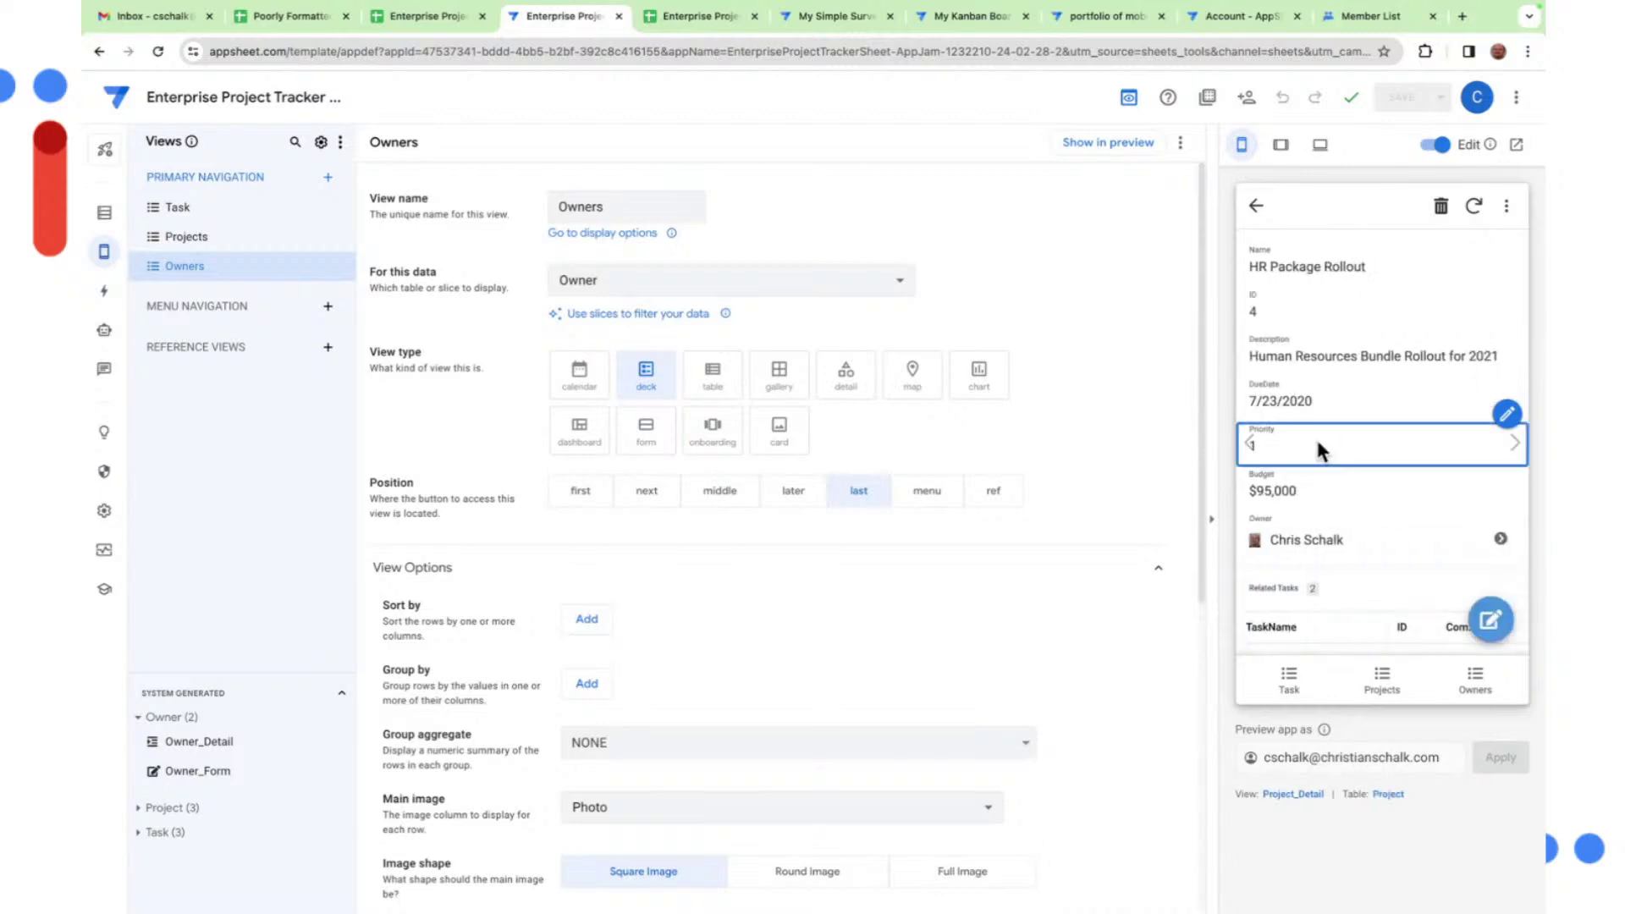
pyautogui.scroll(-2, 1339, 515)
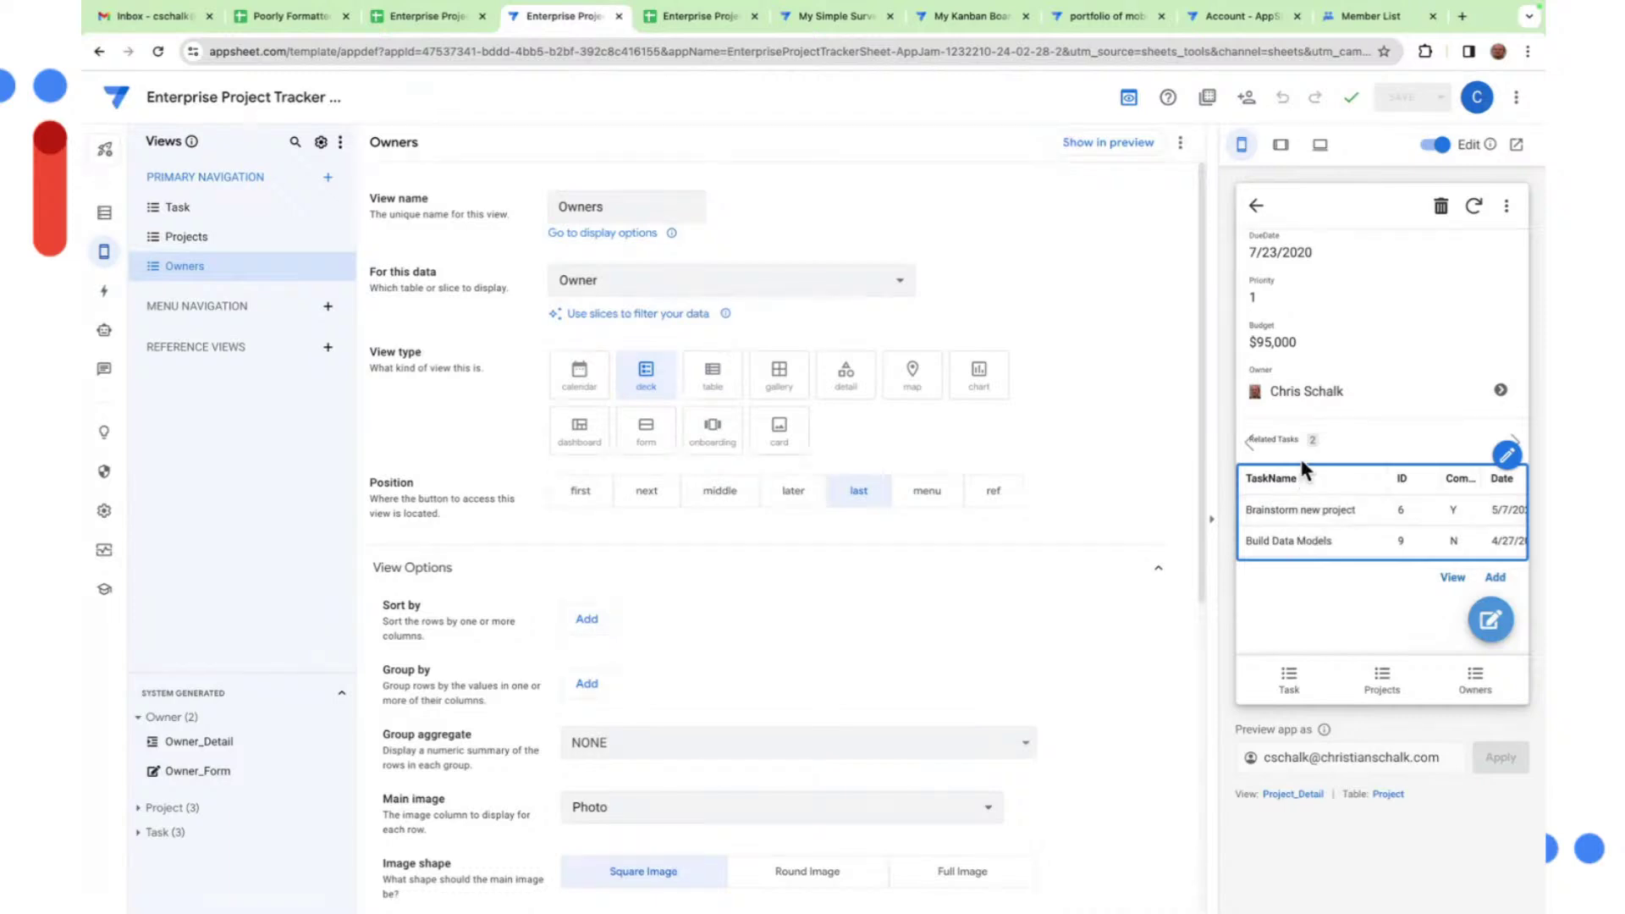
pyautogui.click(1265, 216)
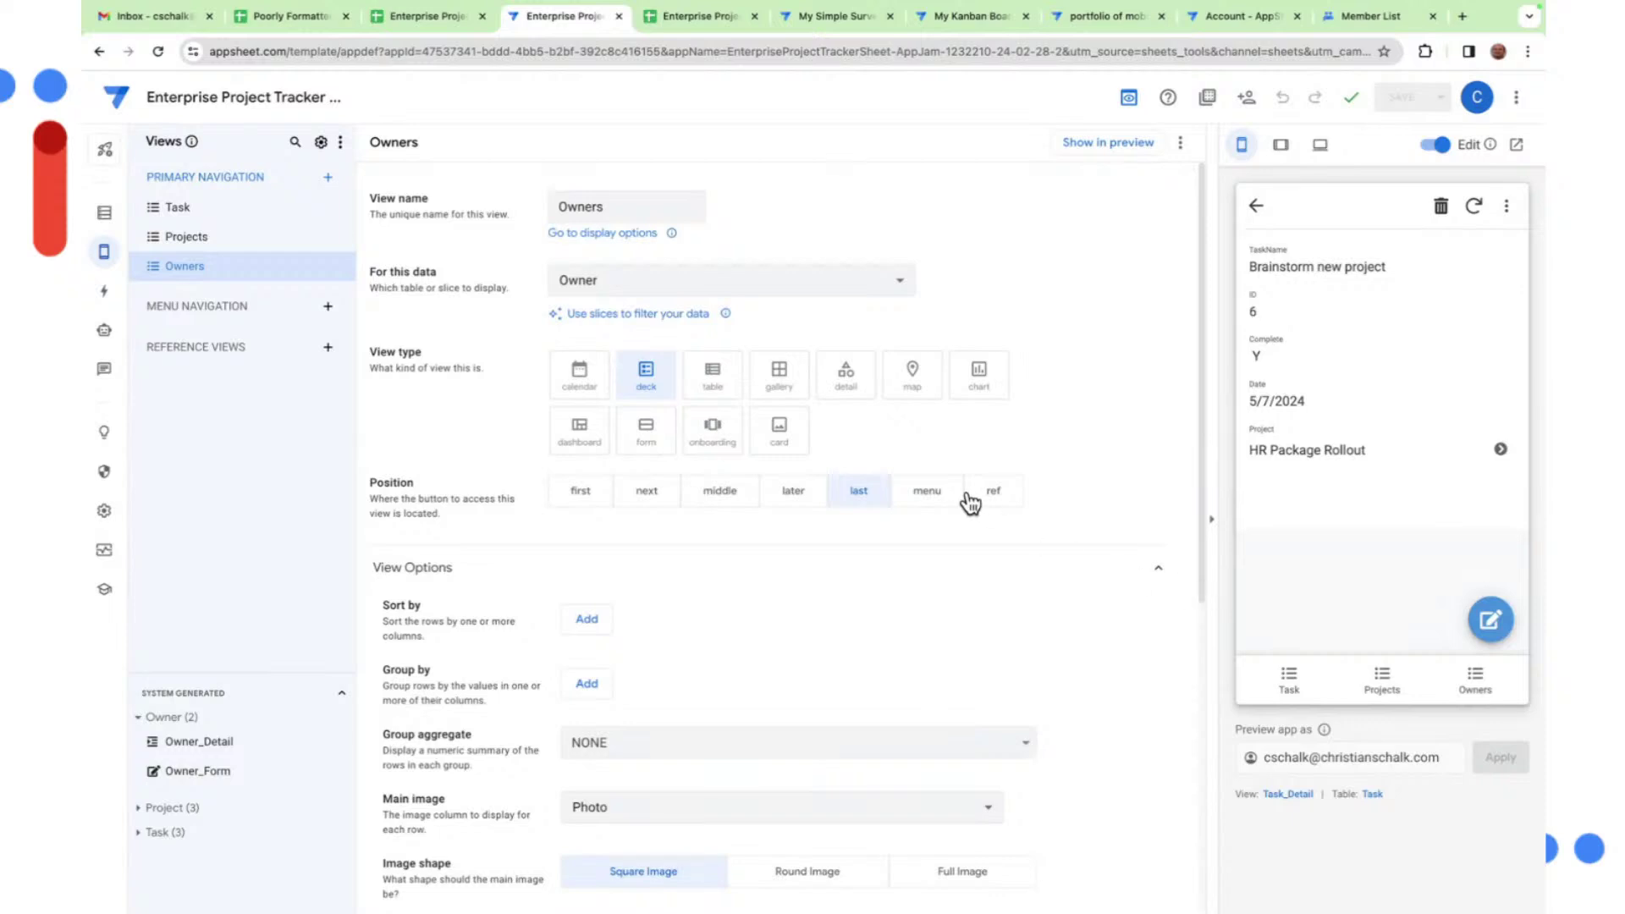
pyautogui.hotkey('ctrl', 'Left')
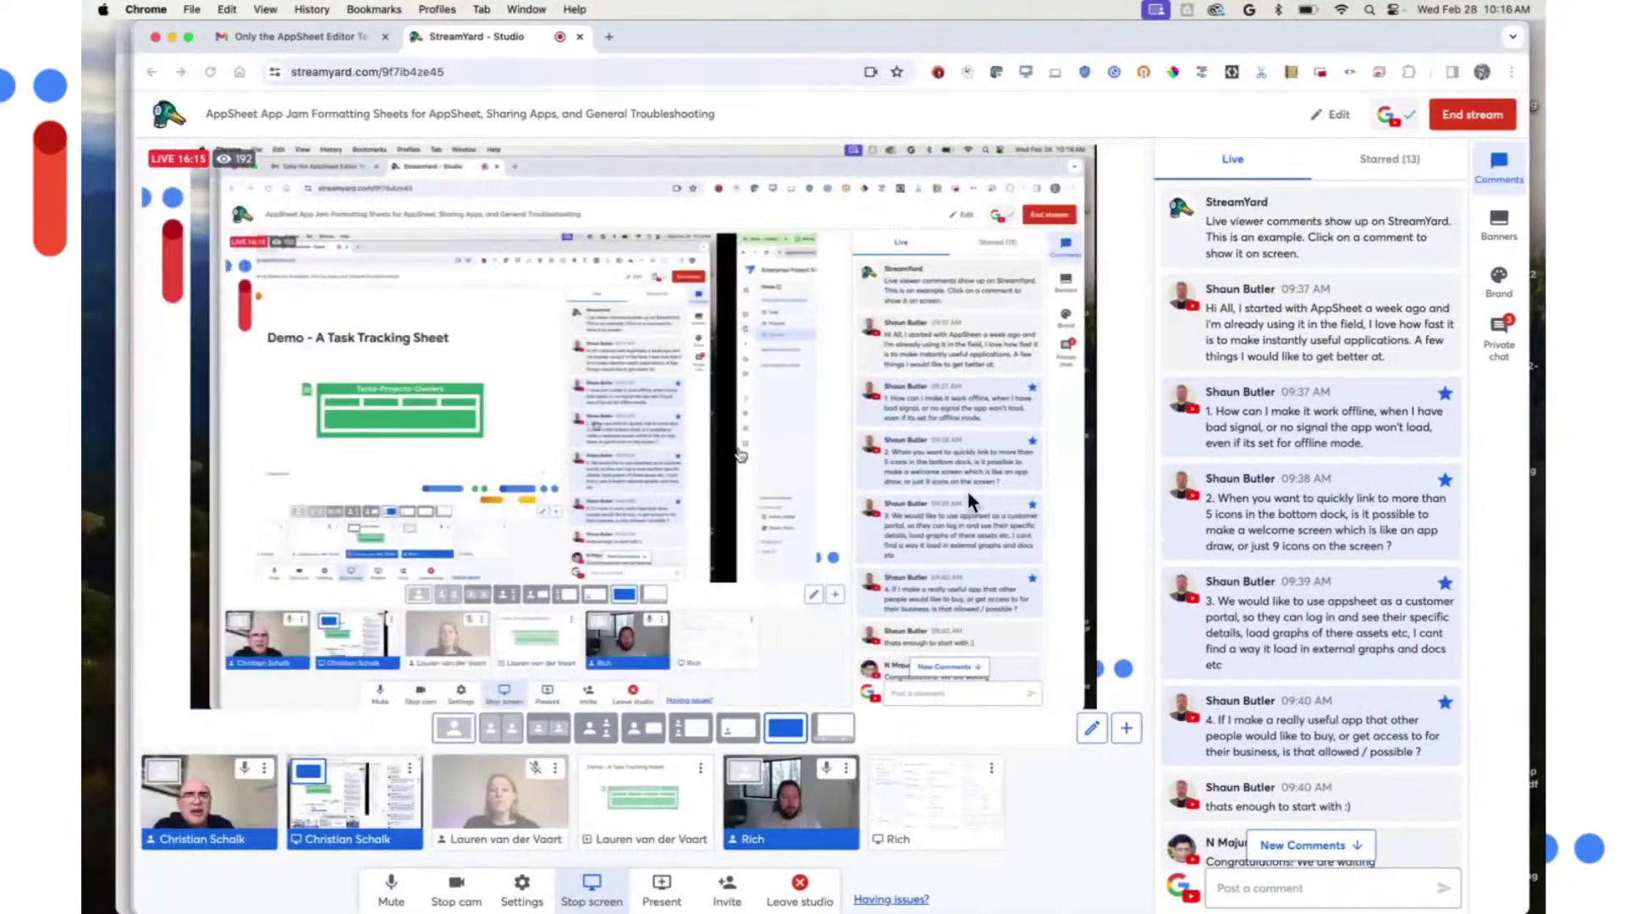
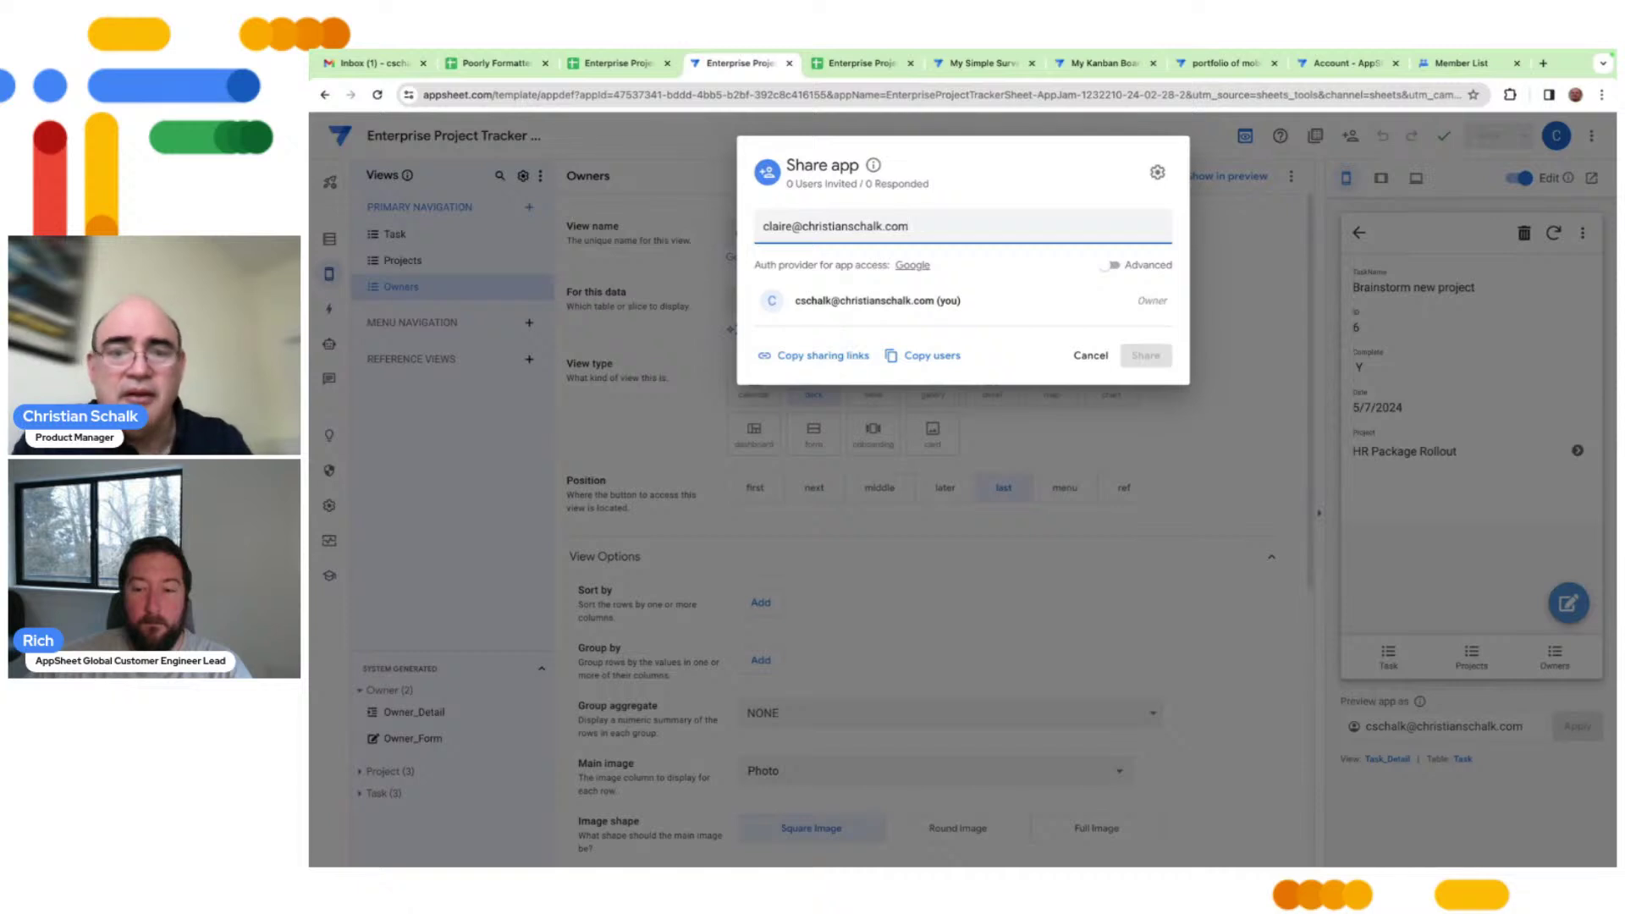
# Add the invitee's e-mail in the app sharing settings and, with advanced options on, grant Edit definition permission with the User app role
pyautogui.press('Return')
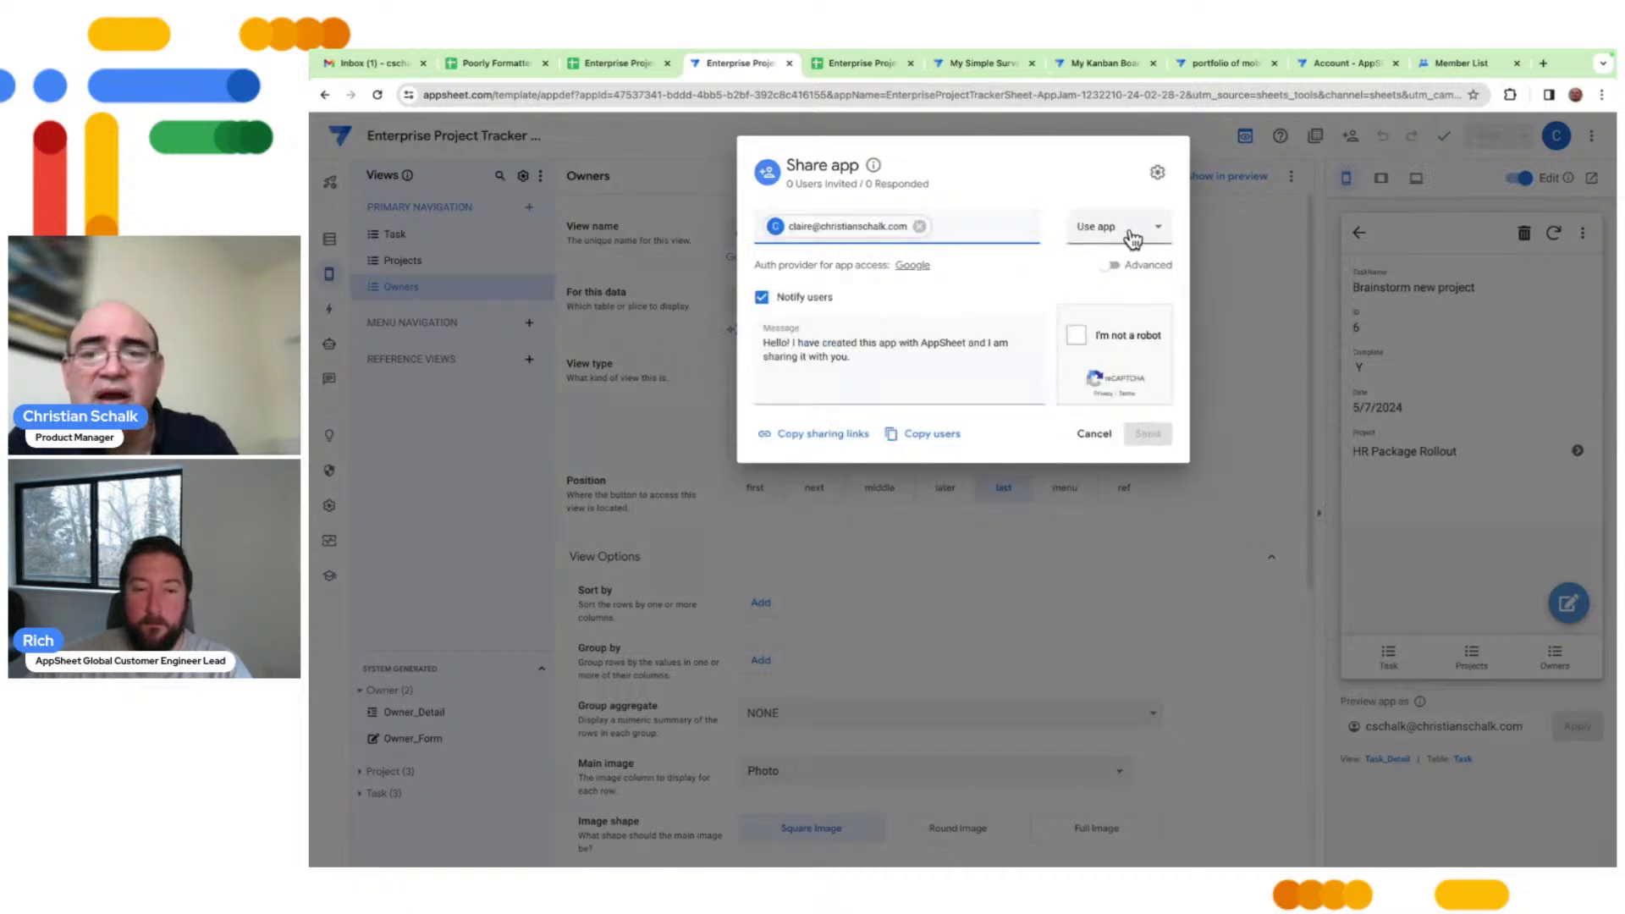
pyautogui.click(1117, 265)
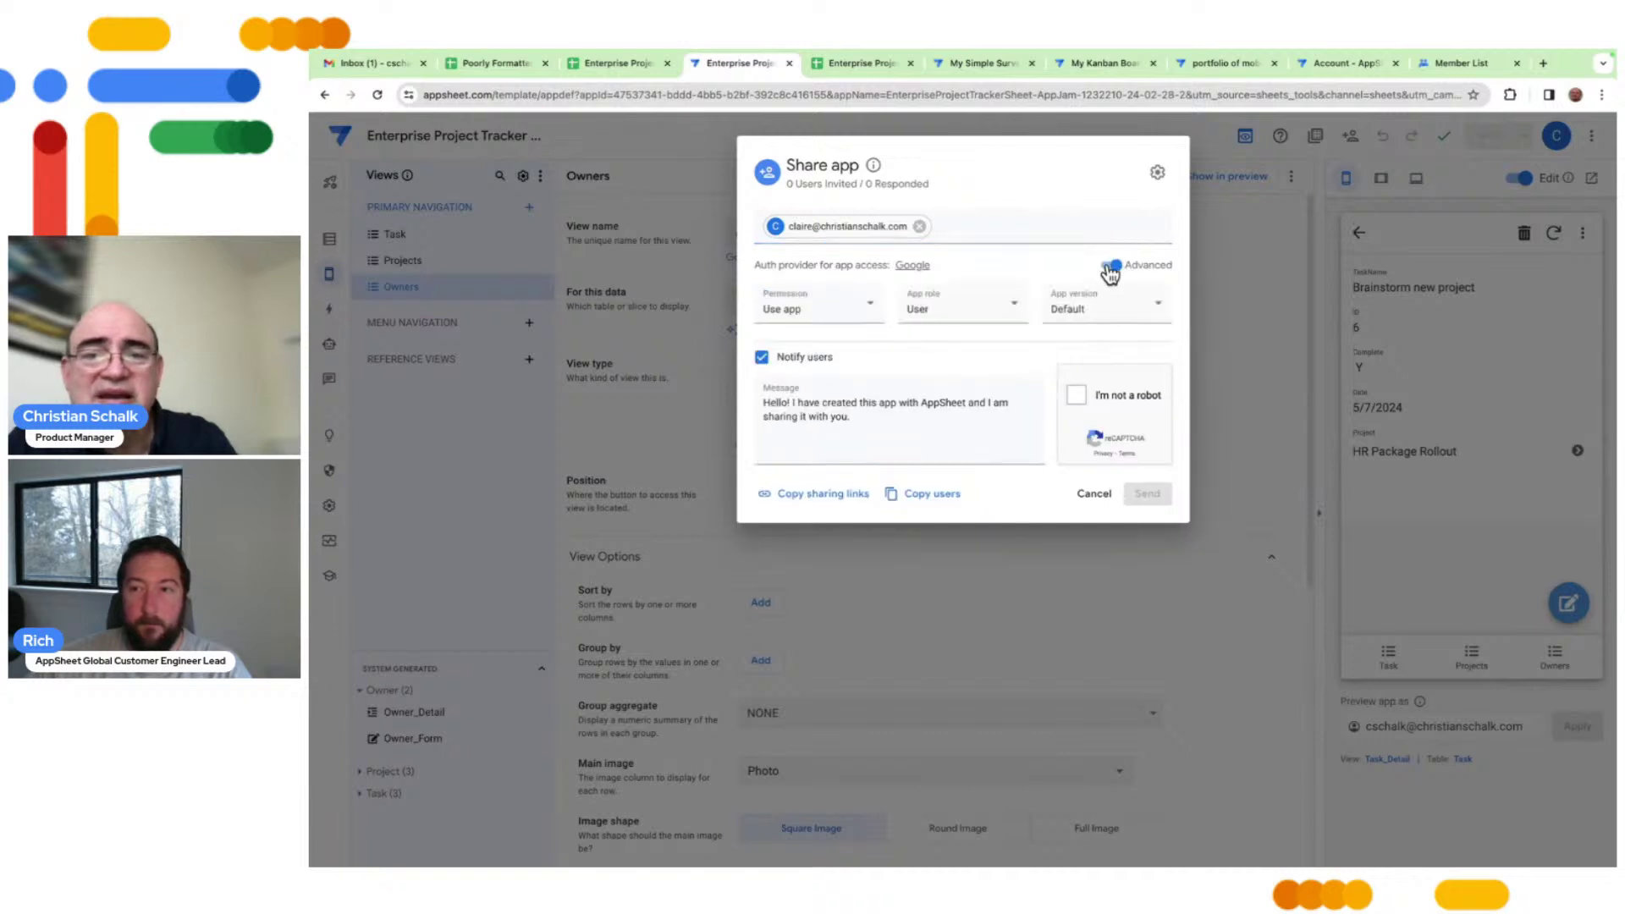
pyautogui.click(840, 329)
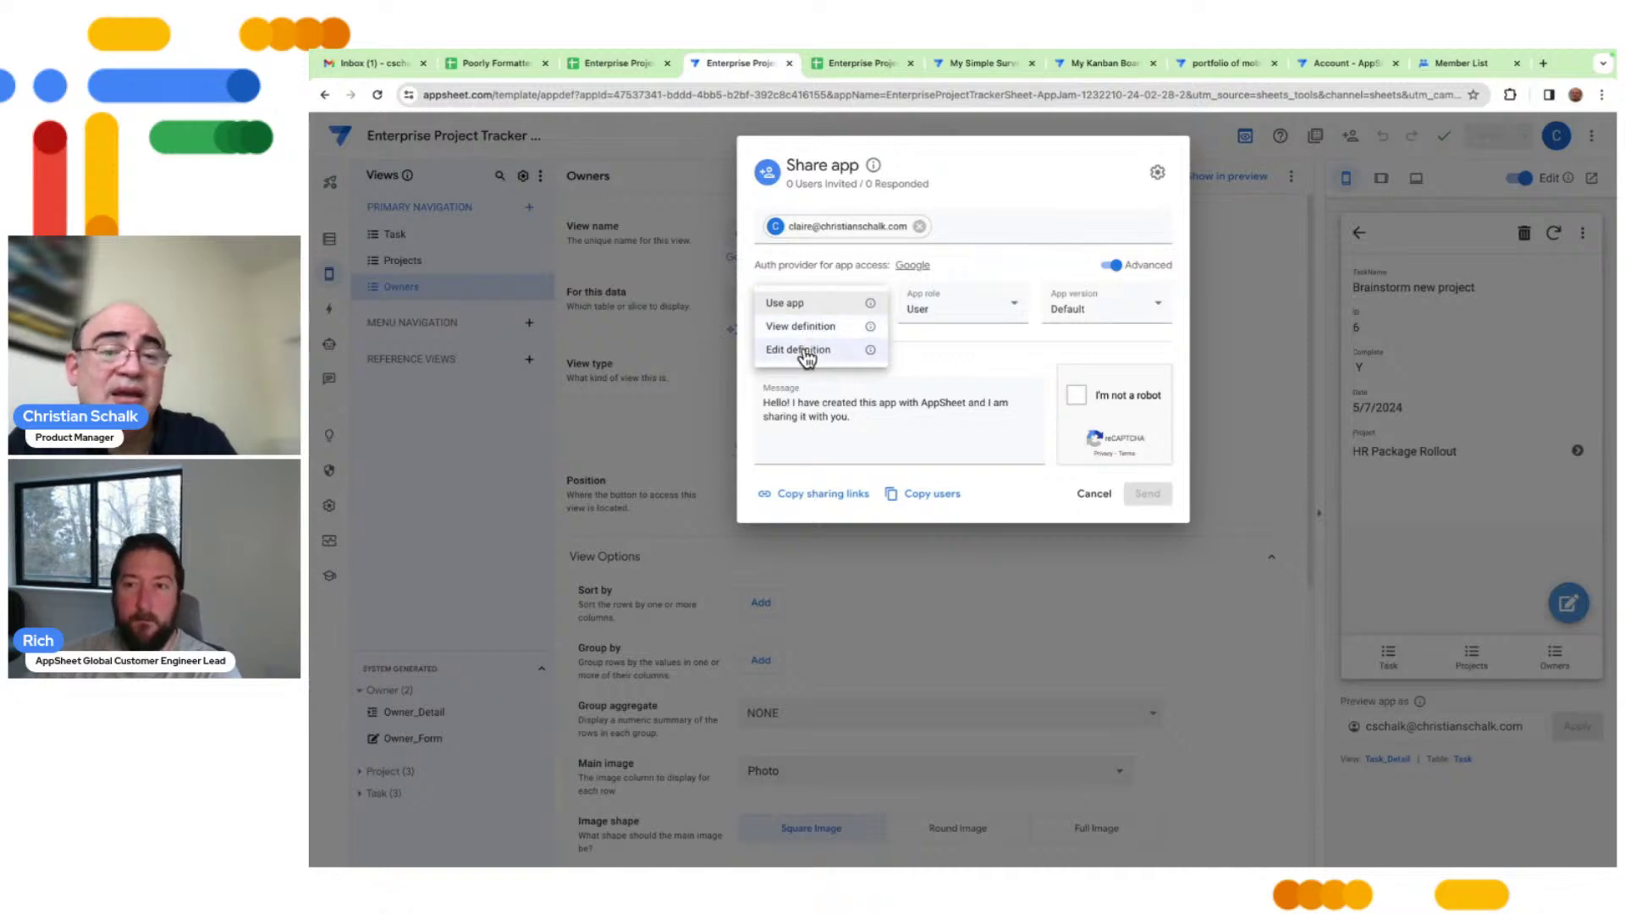
pyautogui.click(807, 350)
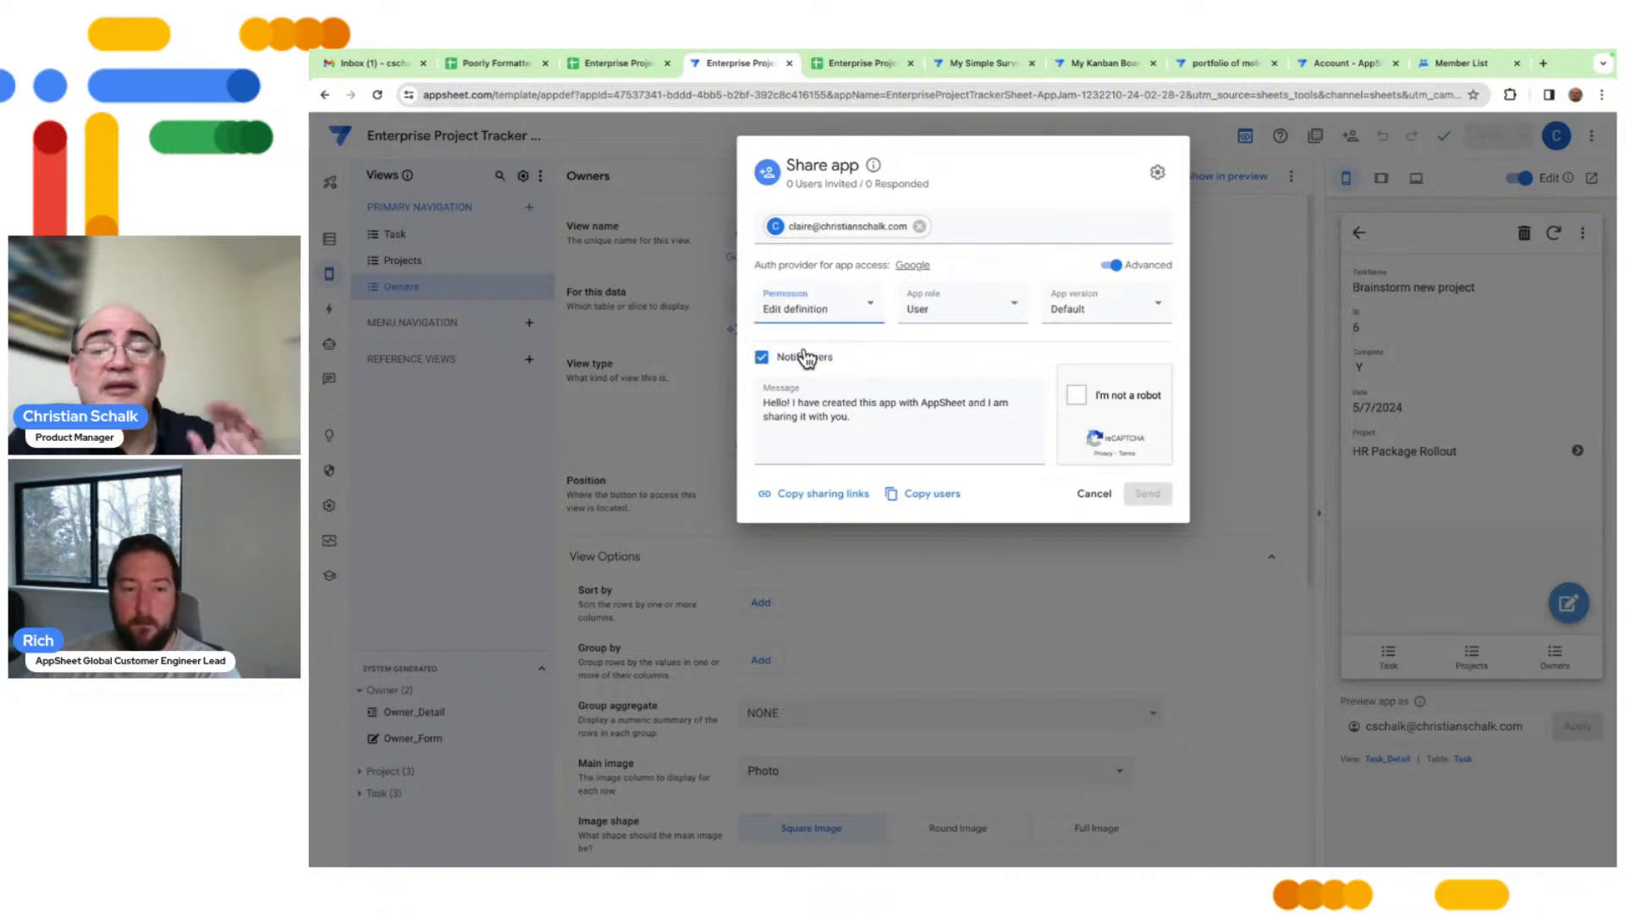
pyautogui.click(946, 318)
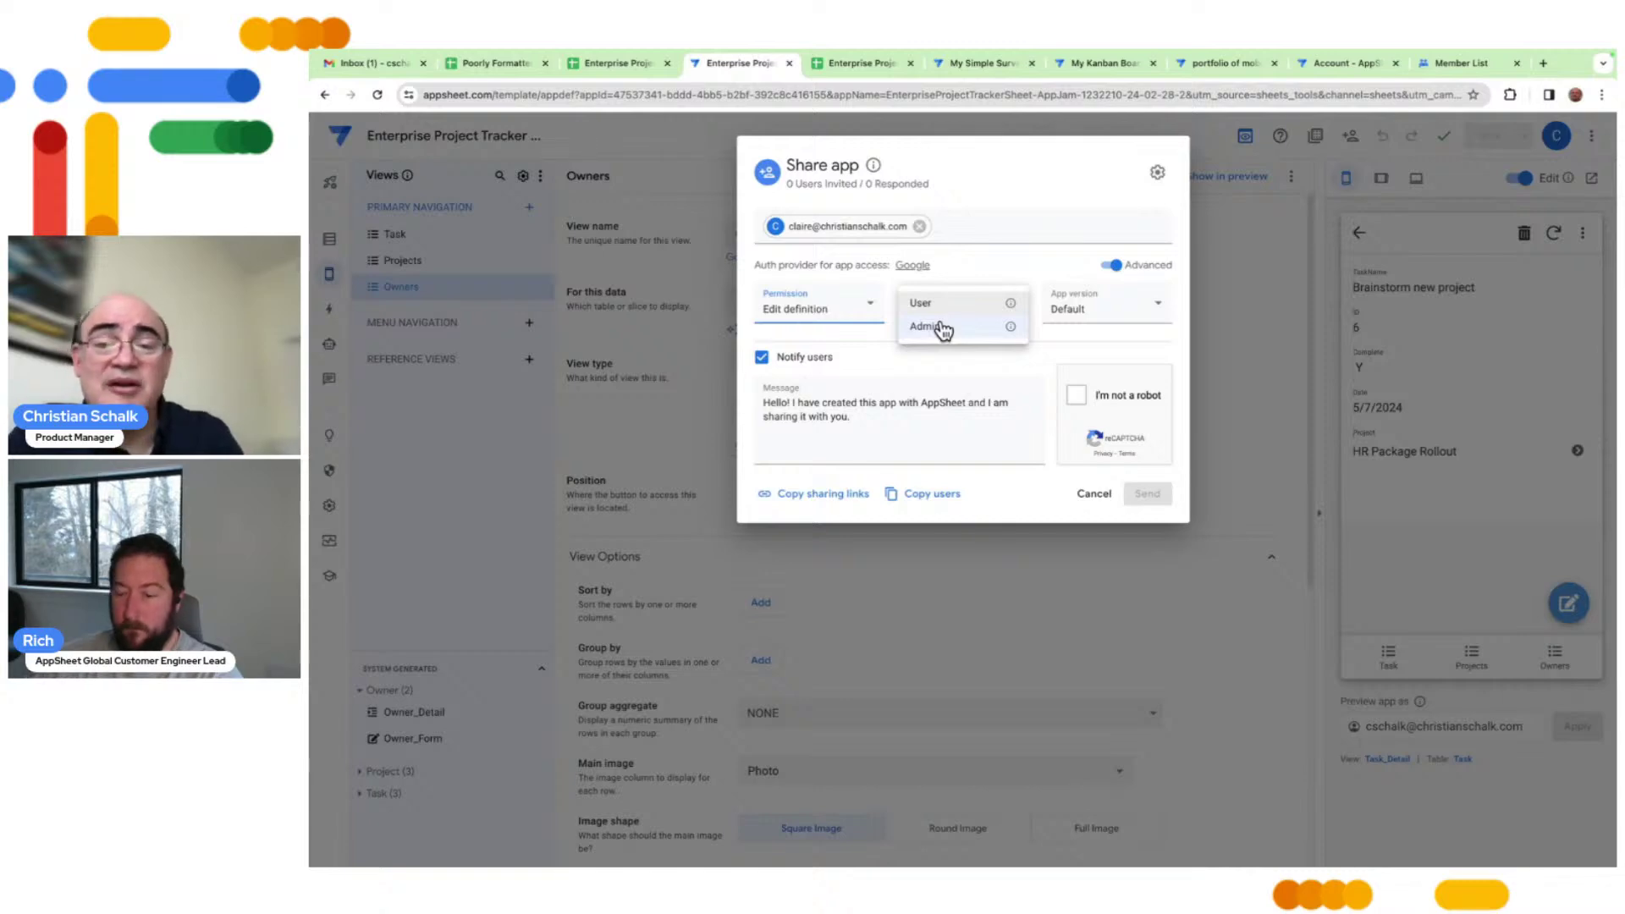
pyautogui.click(944, 304)
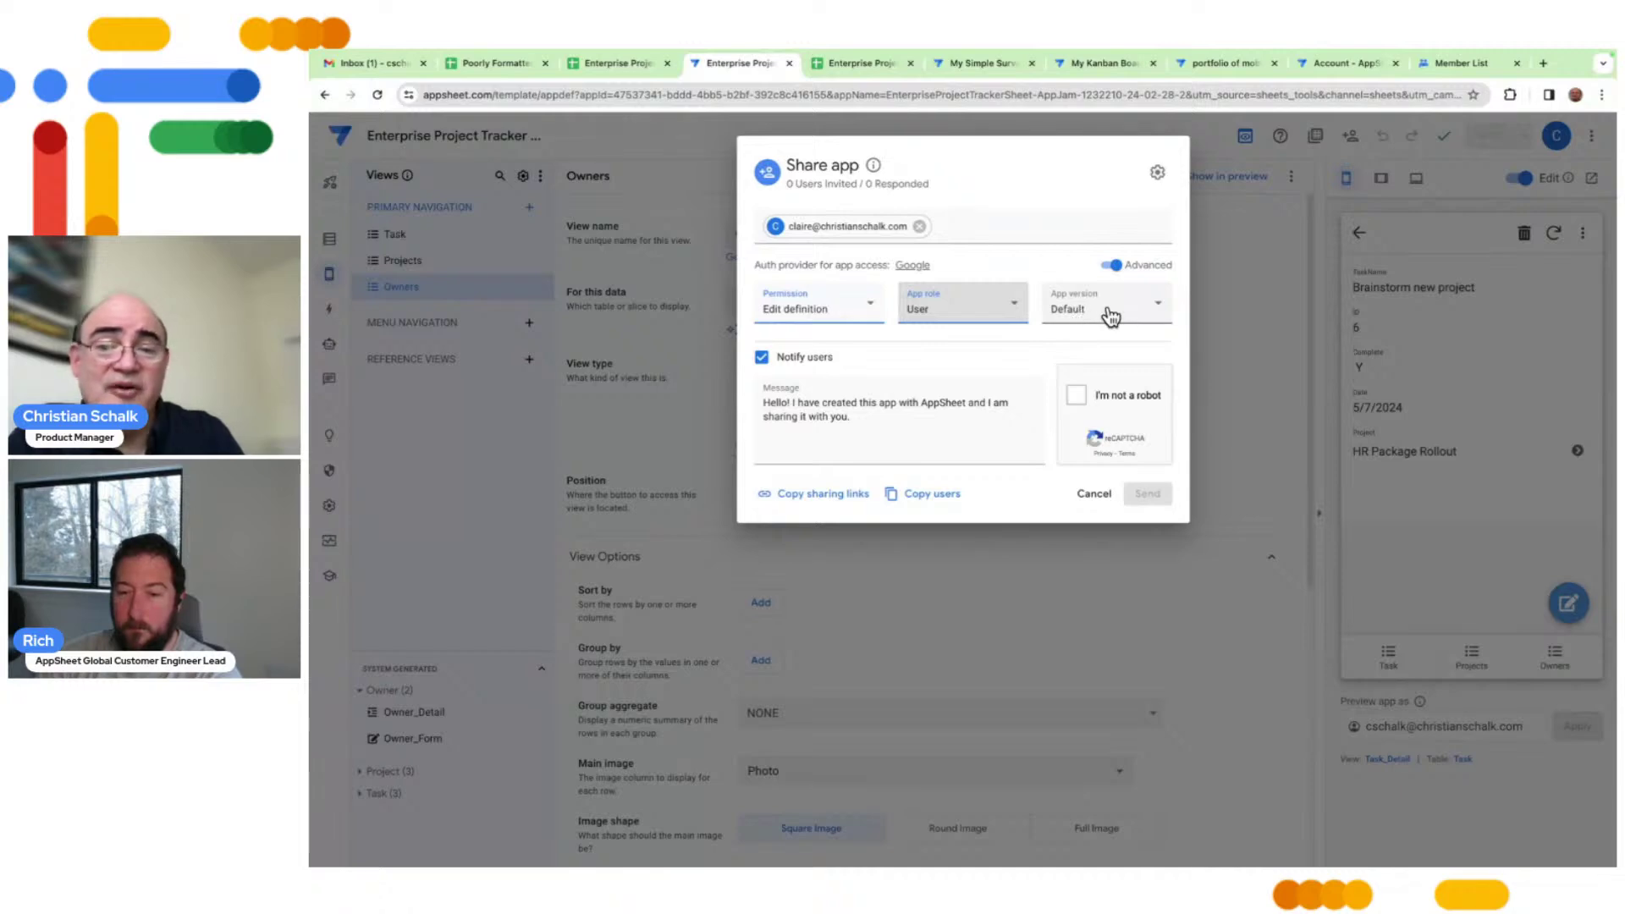
# Complete the robot check, send the sharing invitation and finish sharing the app
pyautogui.click(1083, 396)
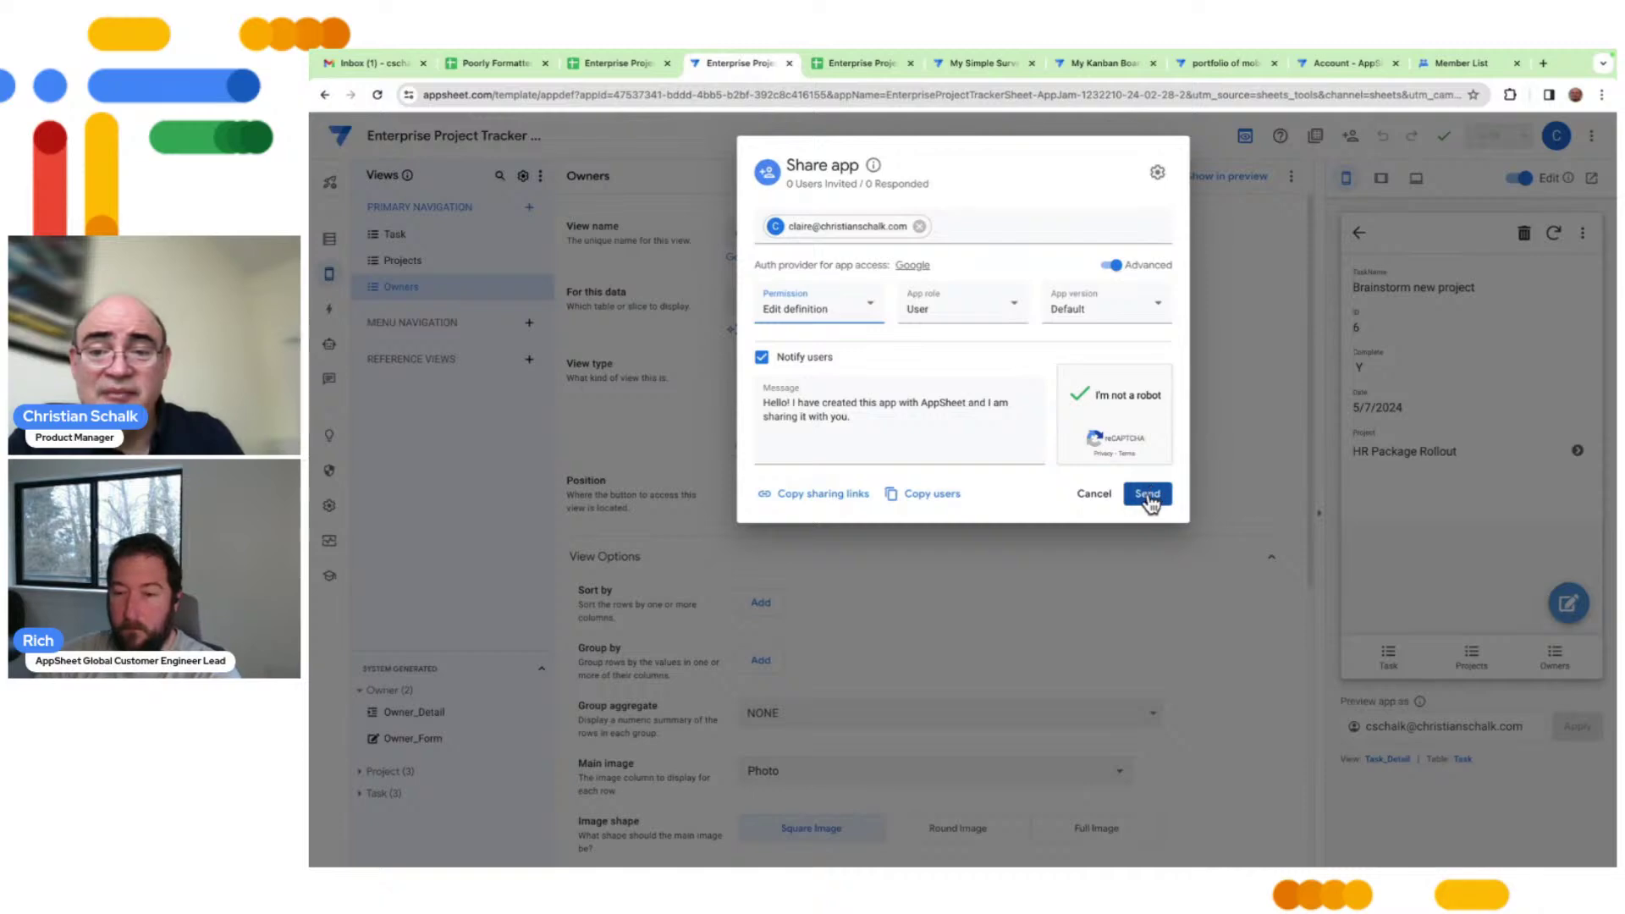
pyautogui.click(1148, 496)
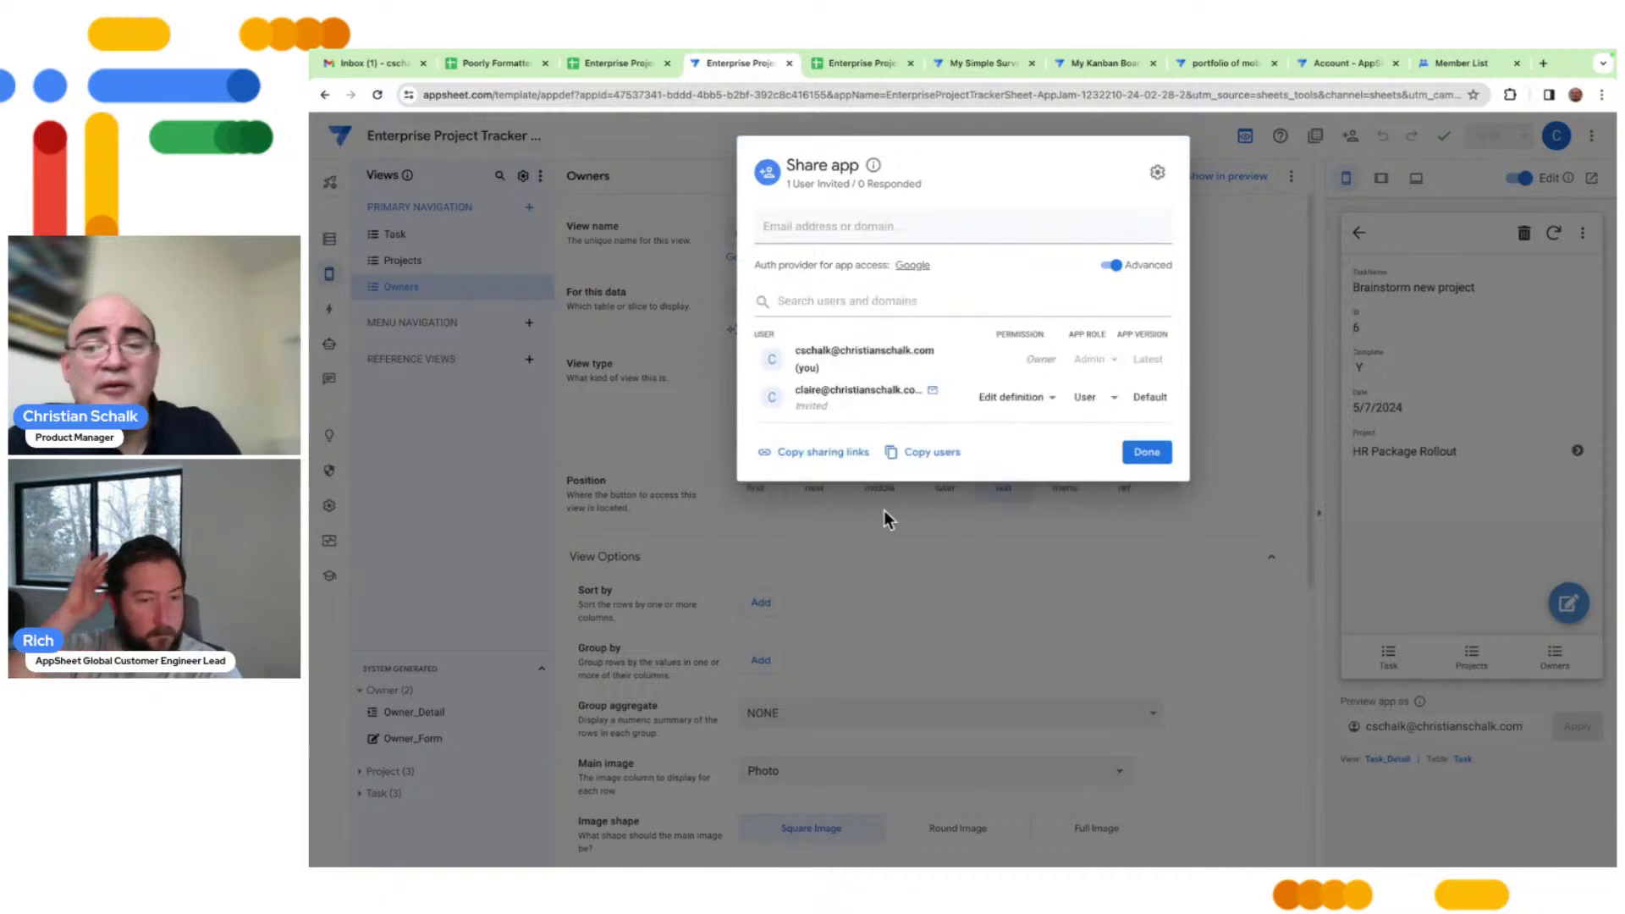
pyautogui.click(1147, 452)
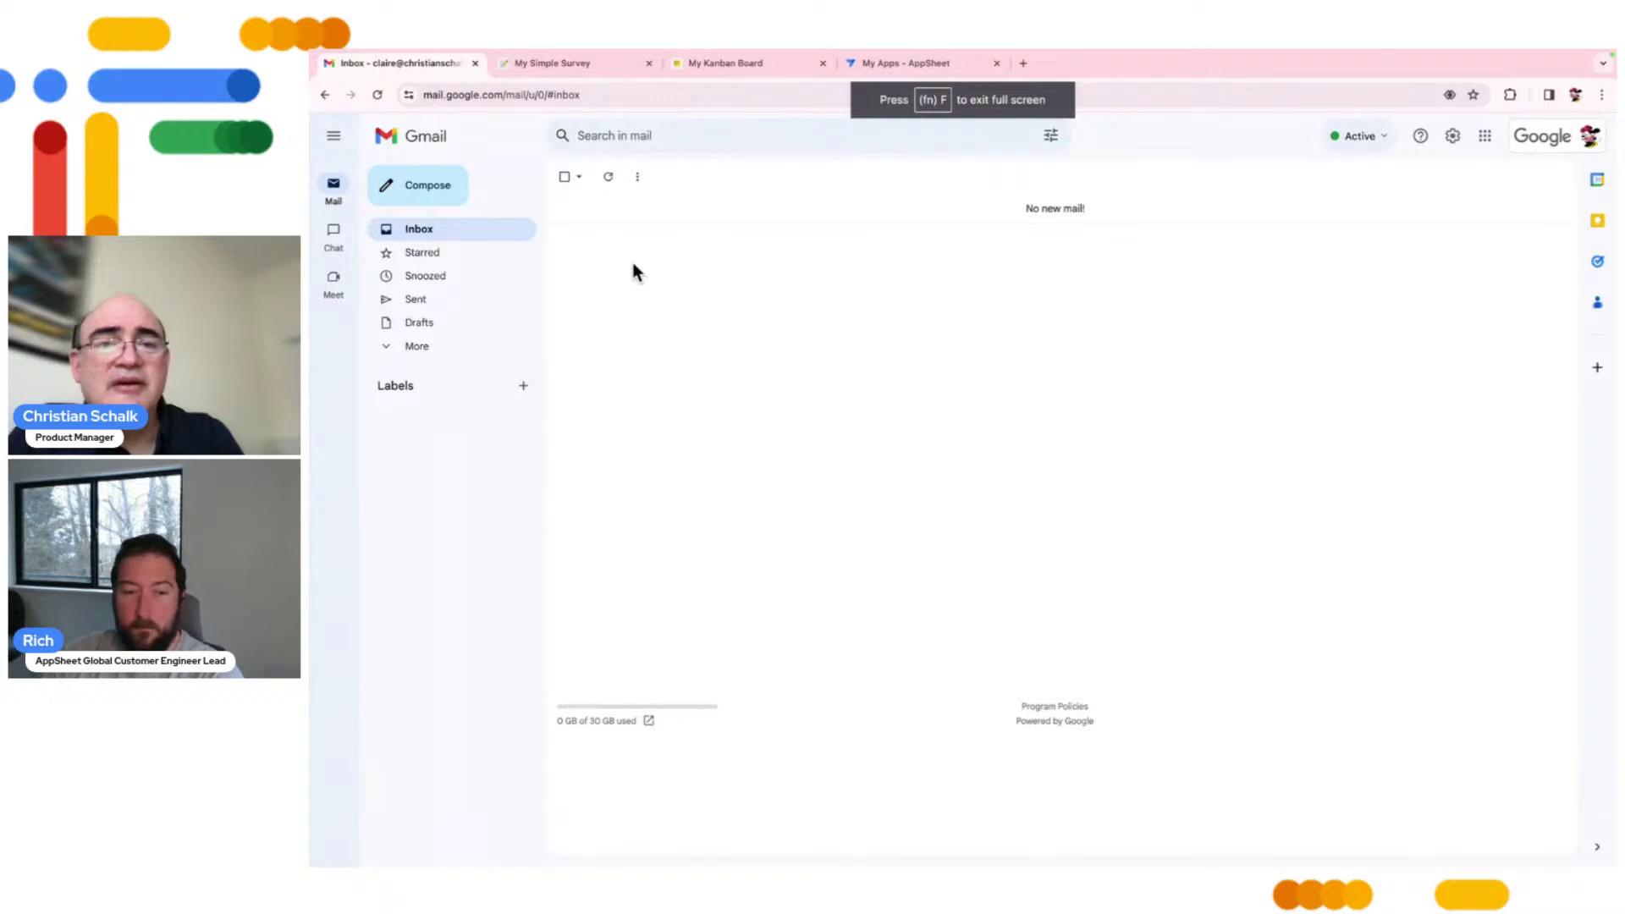
# Refresh the invited user's Gmail inbox and open the shared Enterprise Project Tracker app for editing from the AppSheet invitation
pyautogui.click(607, 178)
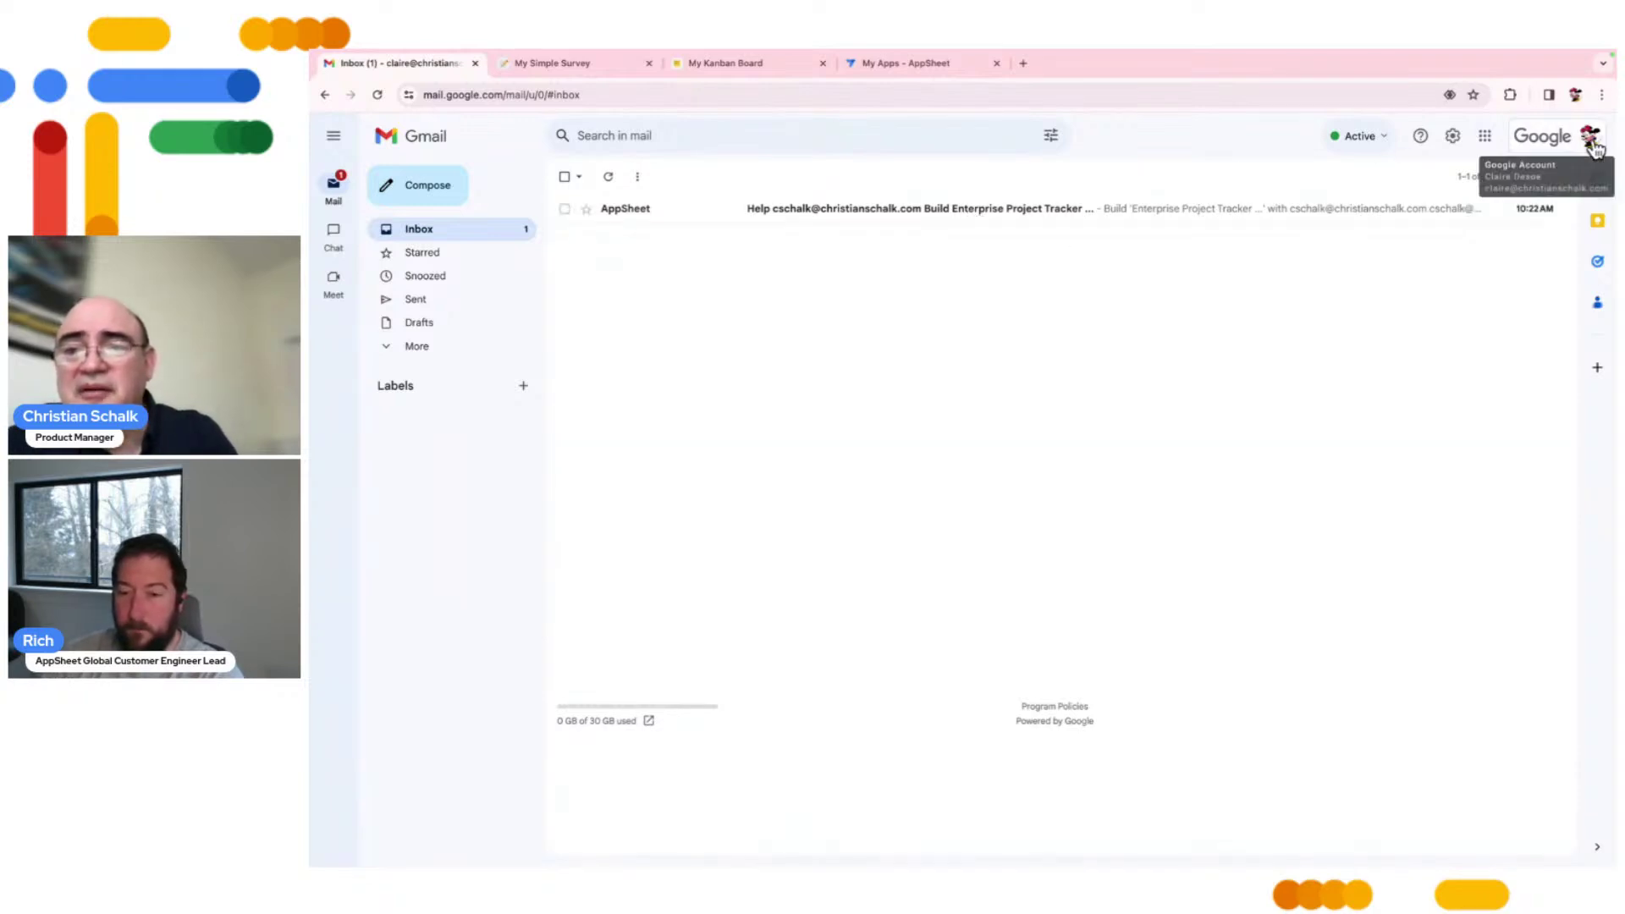
pyautogui.click(897, 211)
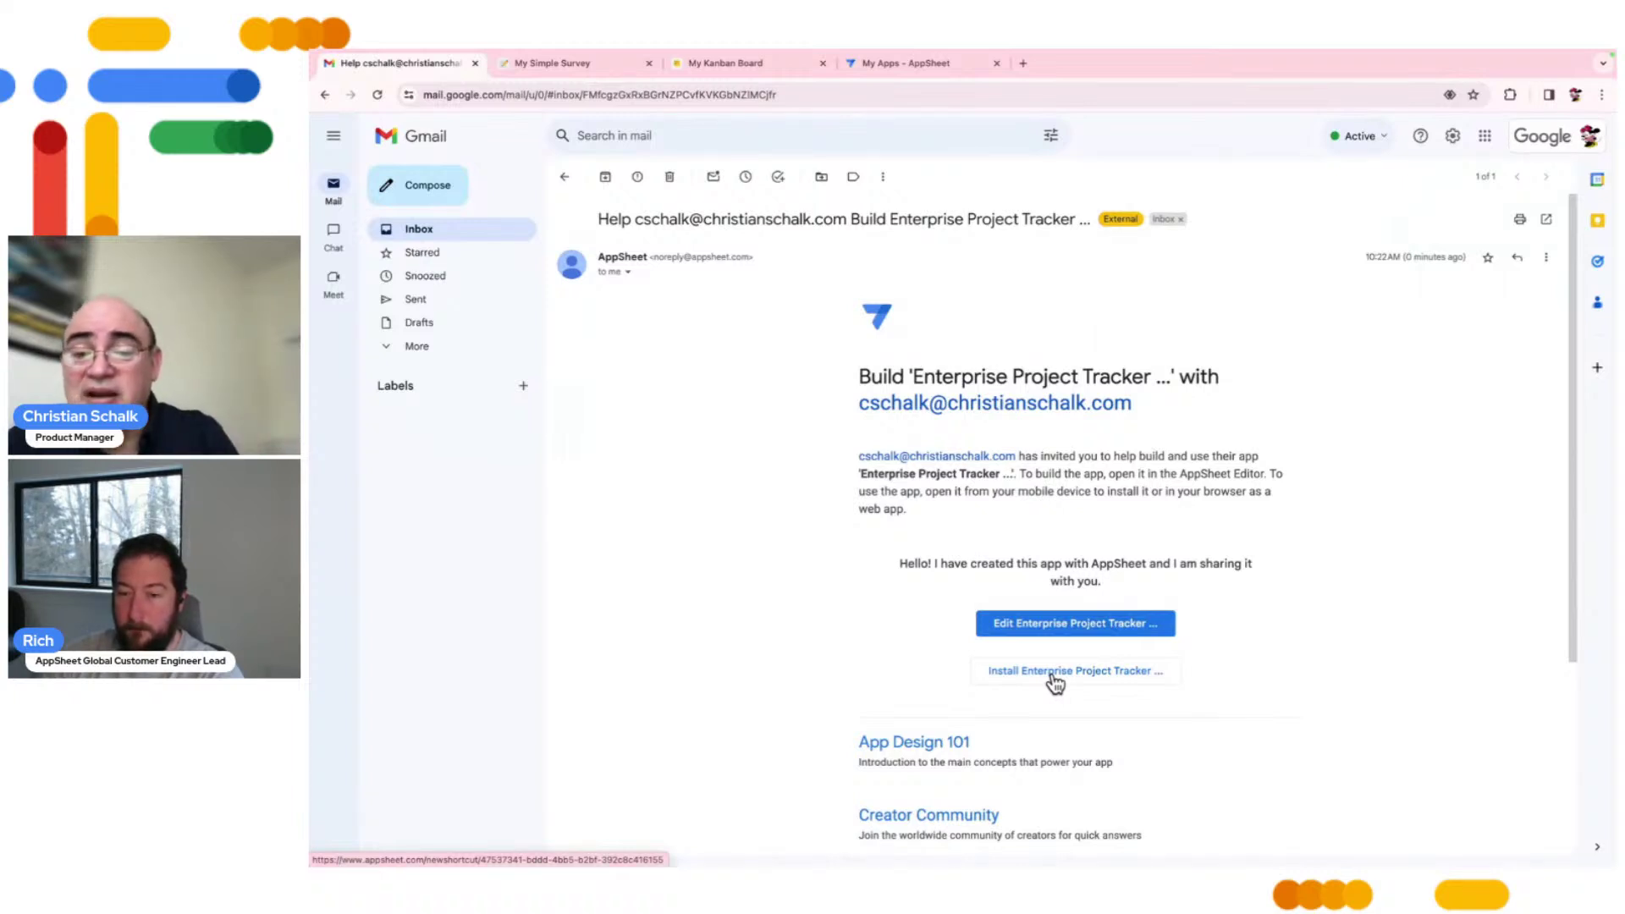
pyautogui.click(1049, 626)
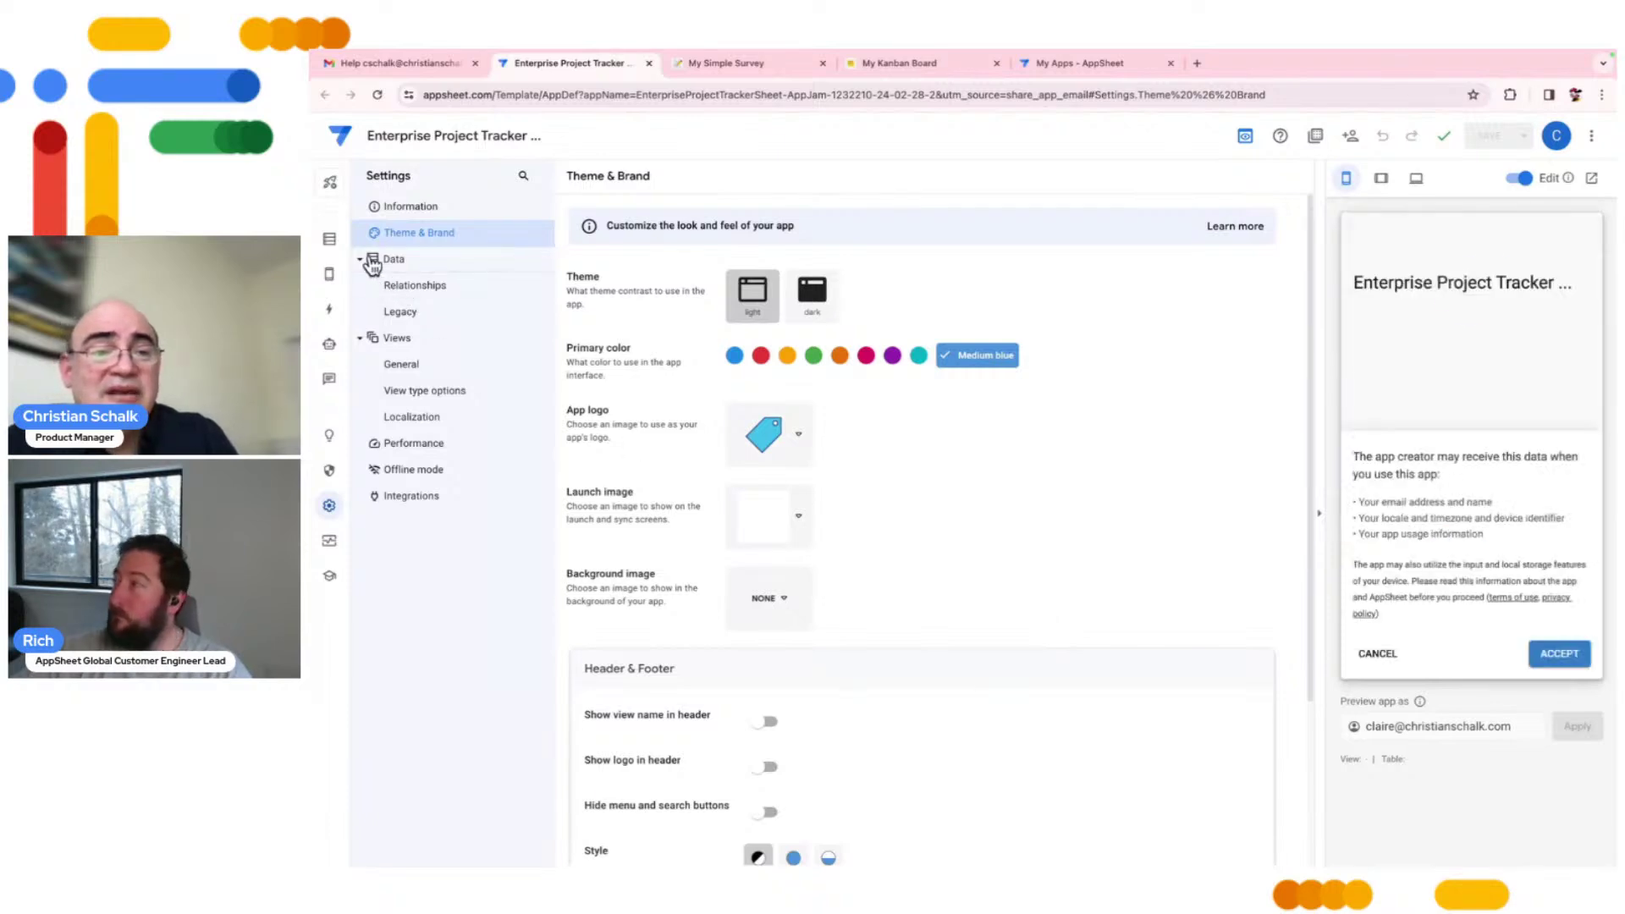
# Review the shared app's Owner table and Task view settings, accepting the data-use notice in the app preview
pyautogui.click(329, 240)
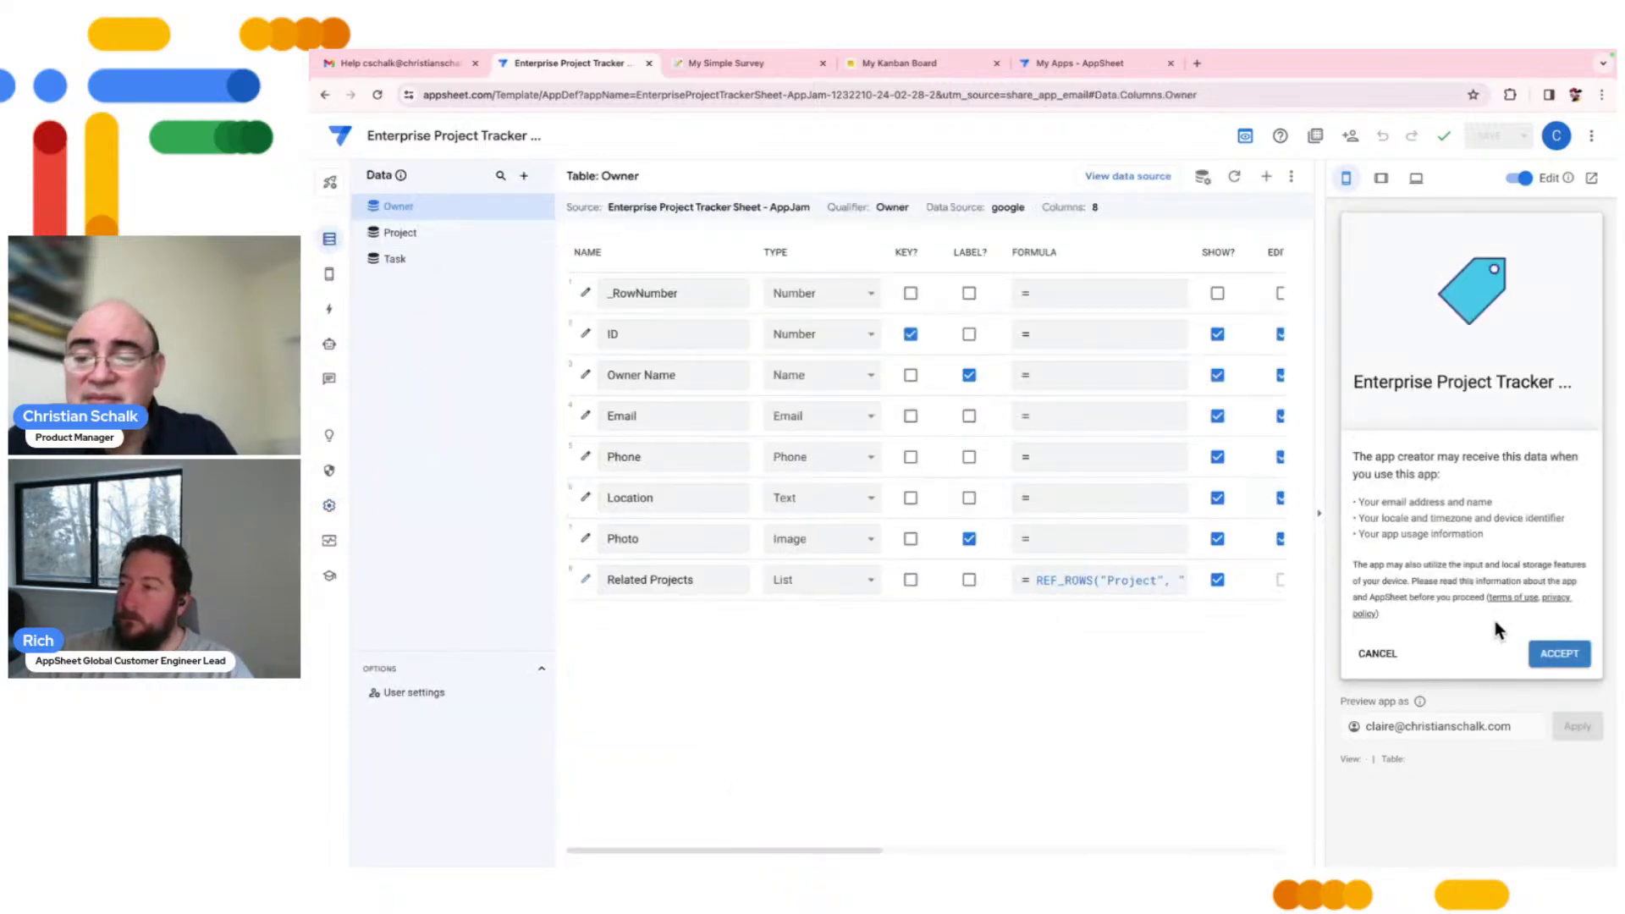
pyautogui.click(1558, 656)
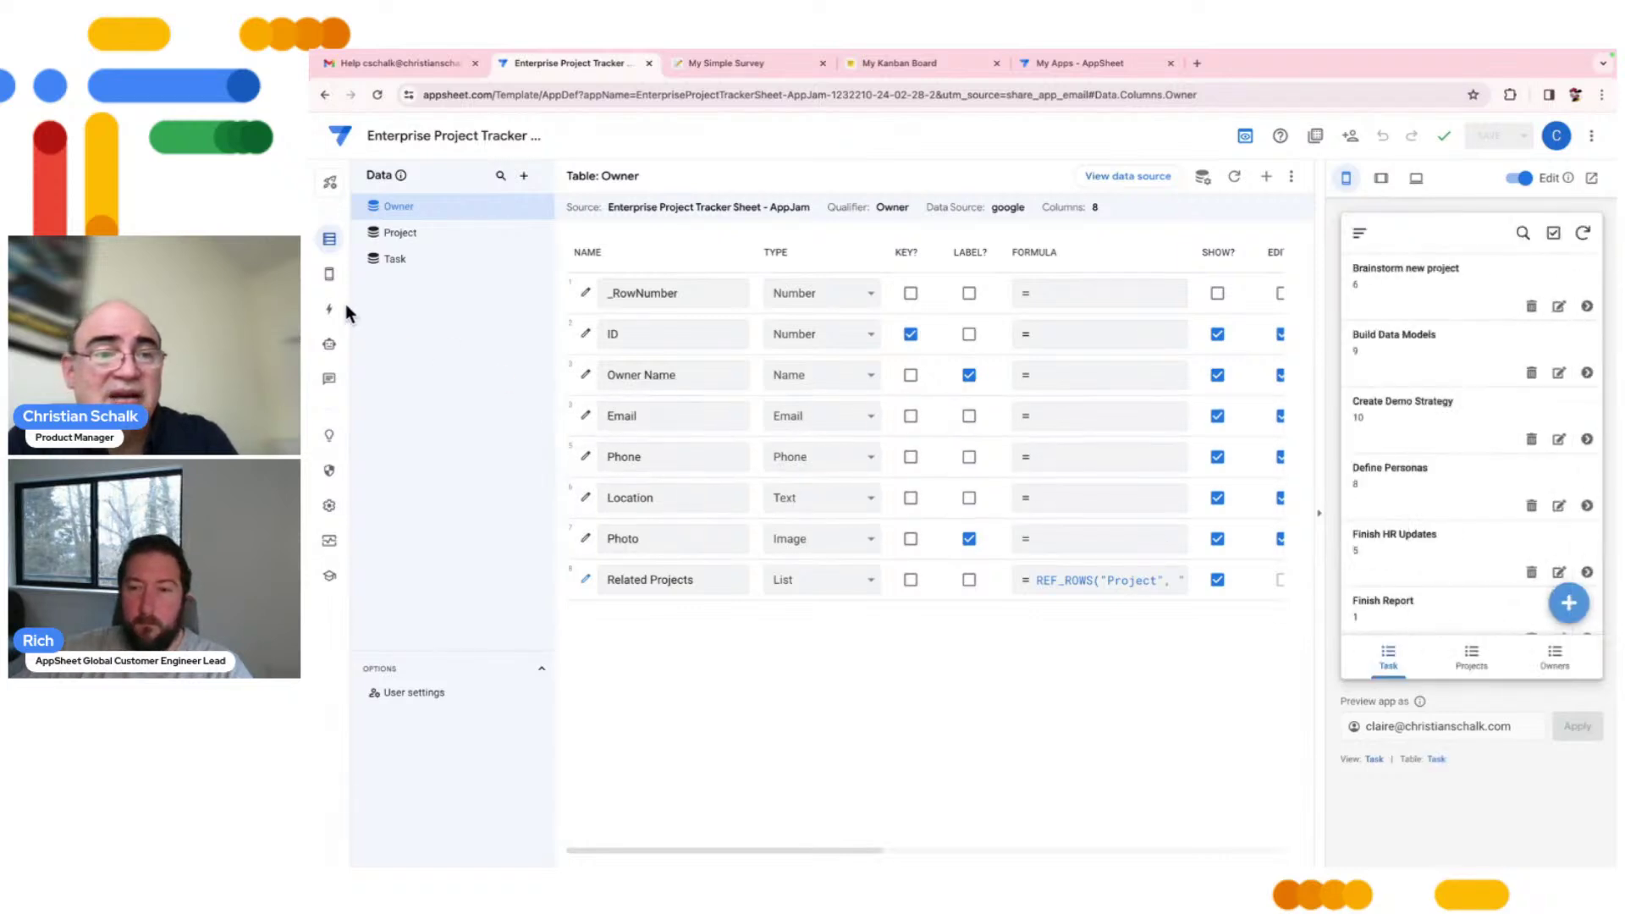
pyautogui.click(330, 276)
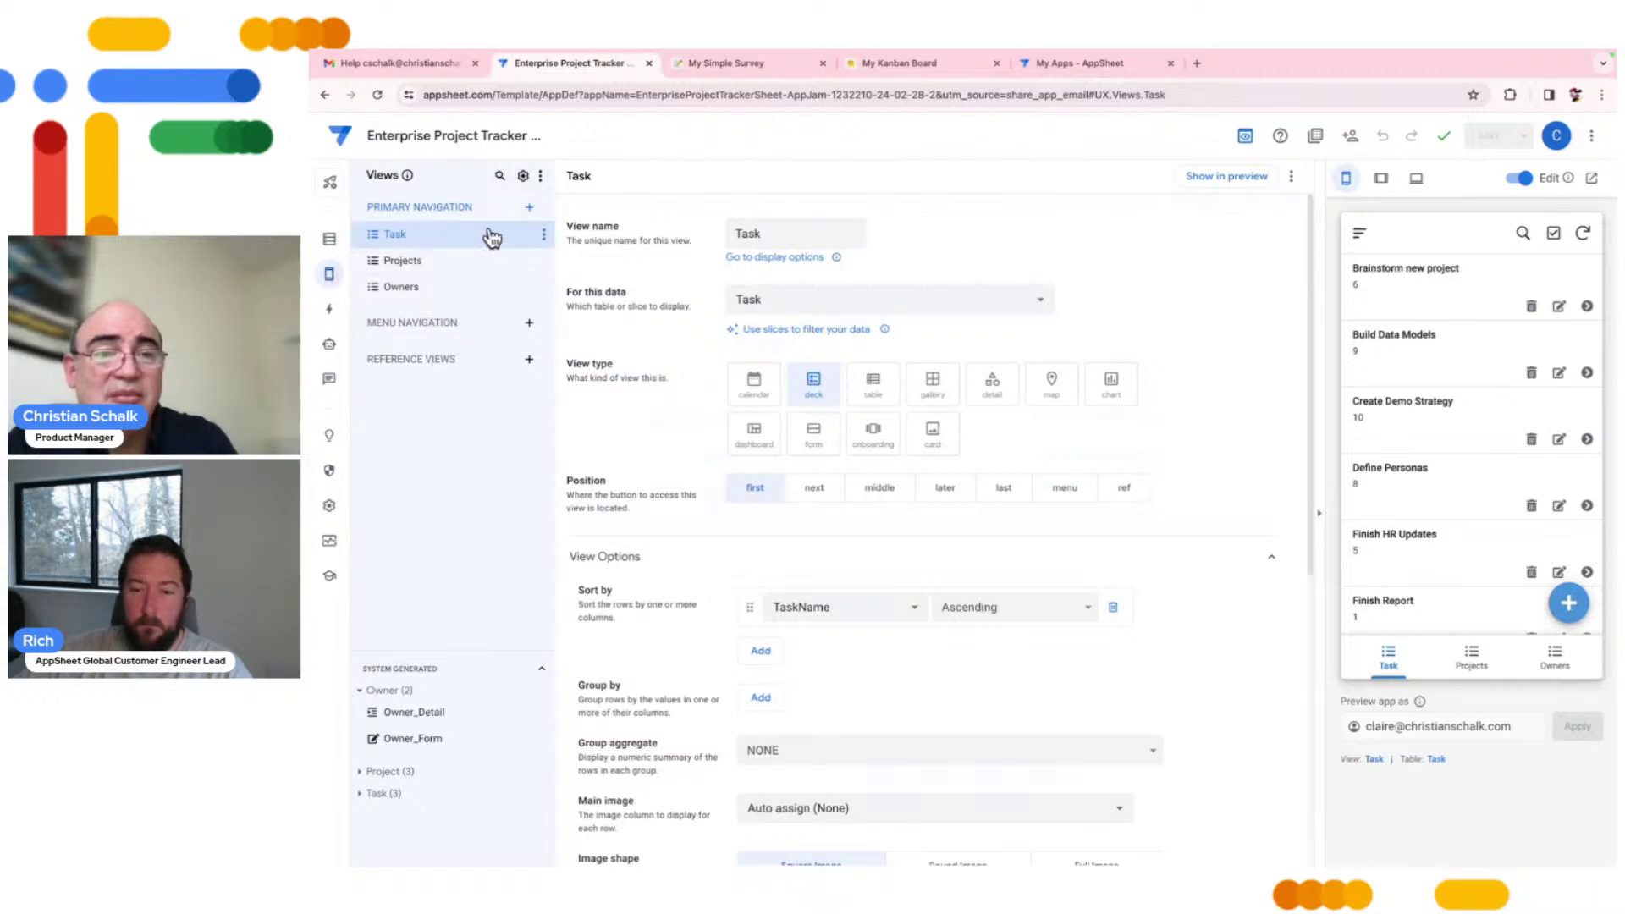
# Set the app's primary color to green and choose the circled person icon as the app logo
pyautogui.click(522, 176)
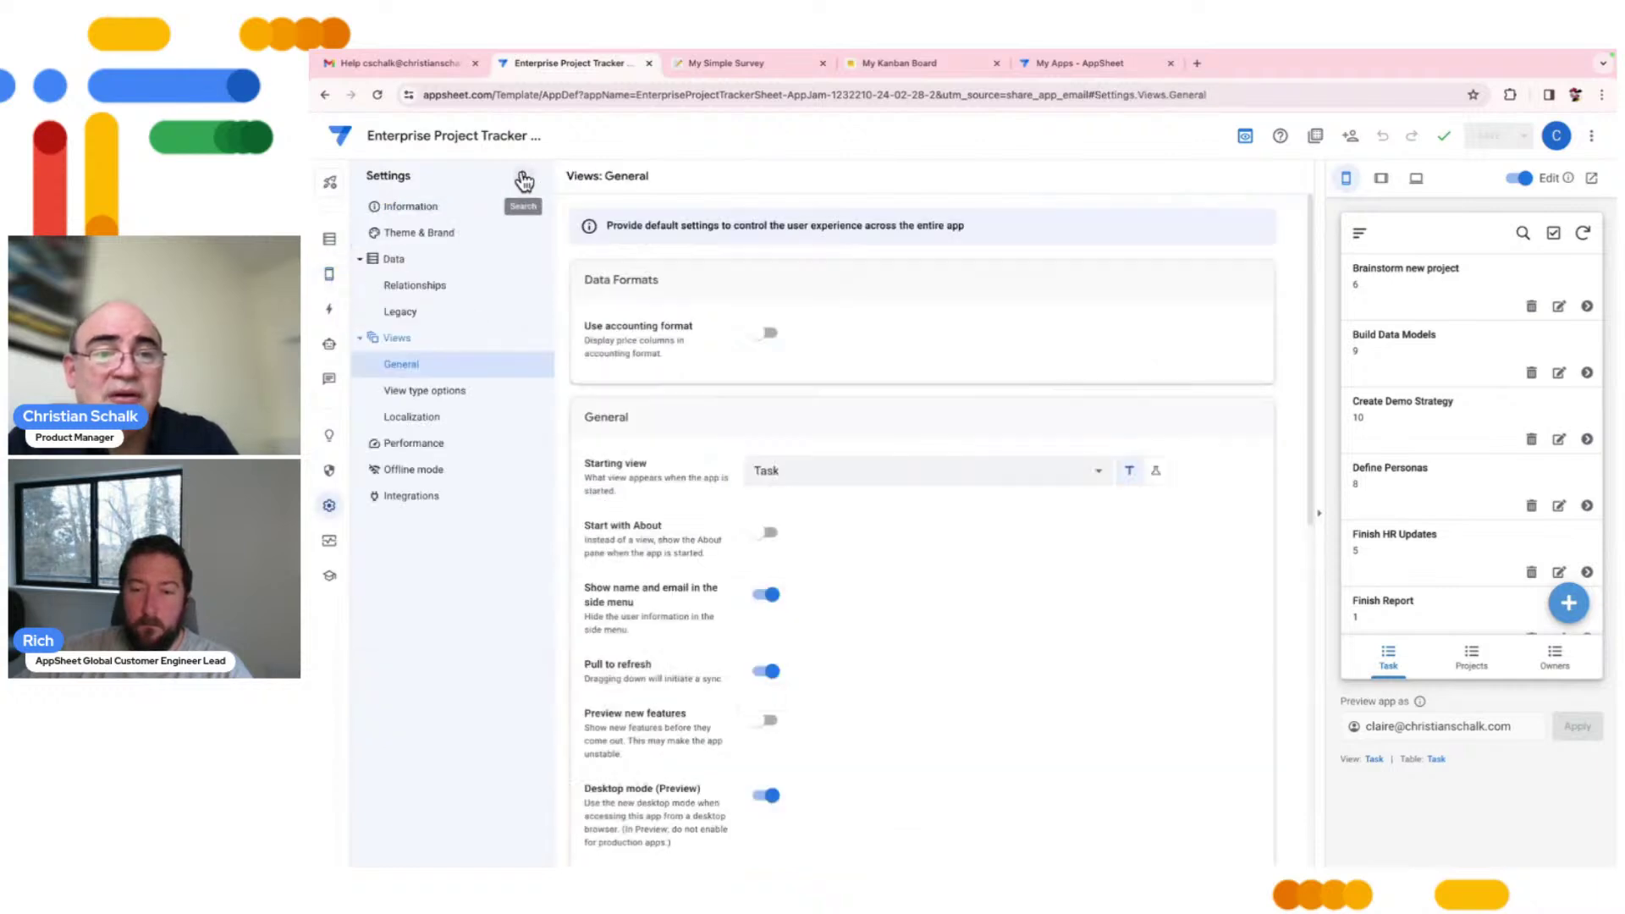
pyautogui.click(438, 236)
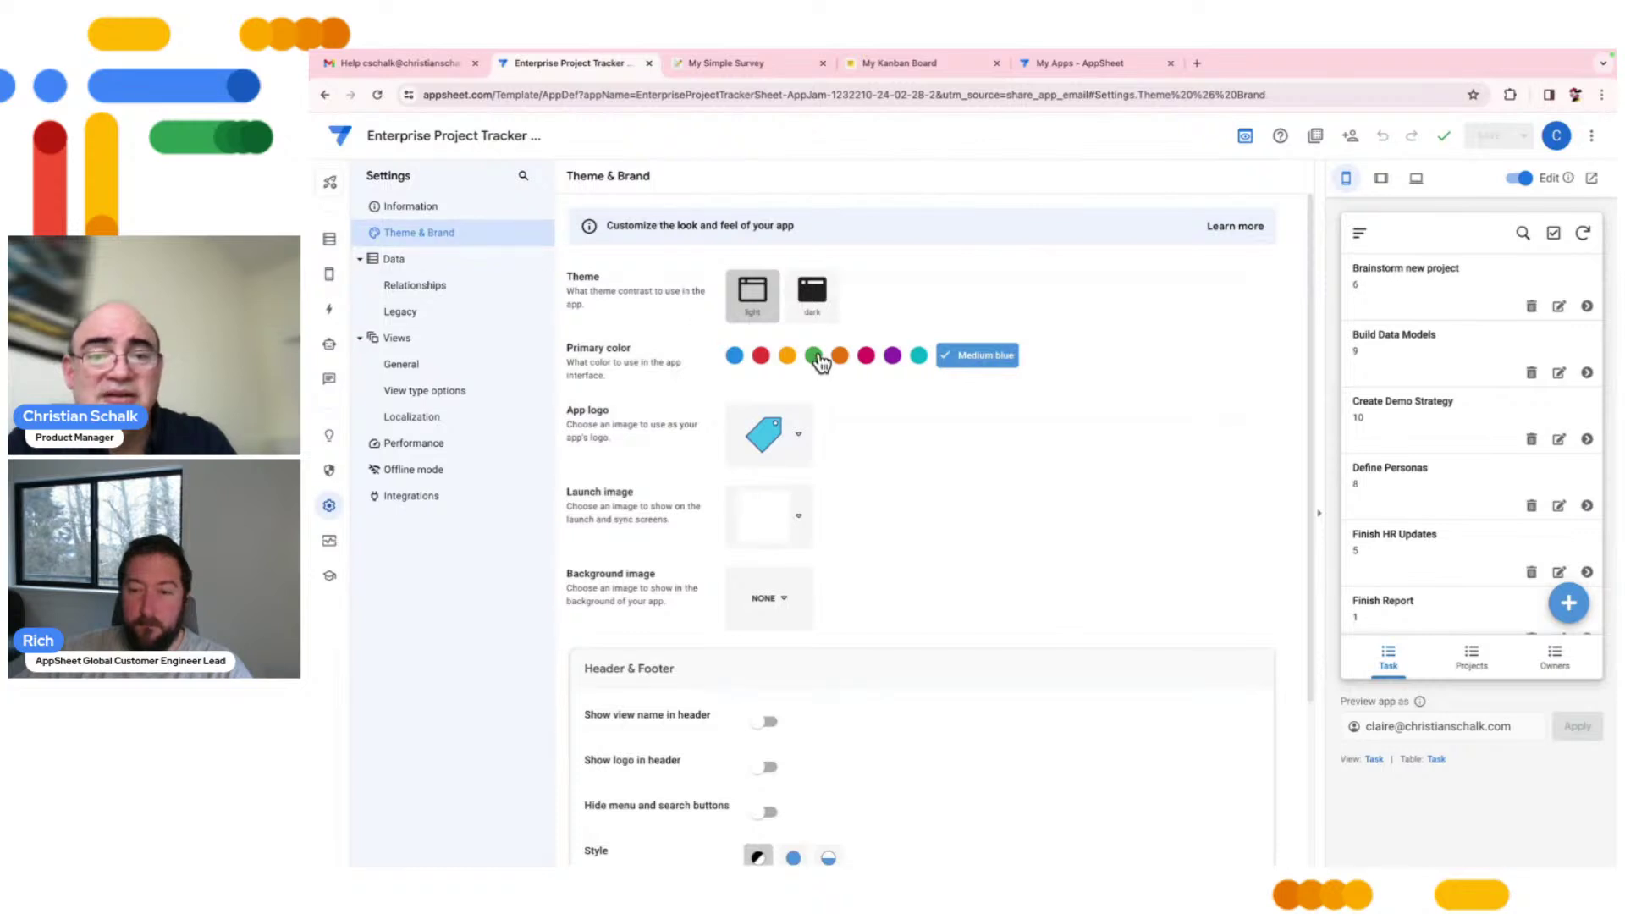
pyautogui.click(813, 355)
pyautogui.click(797, 434)
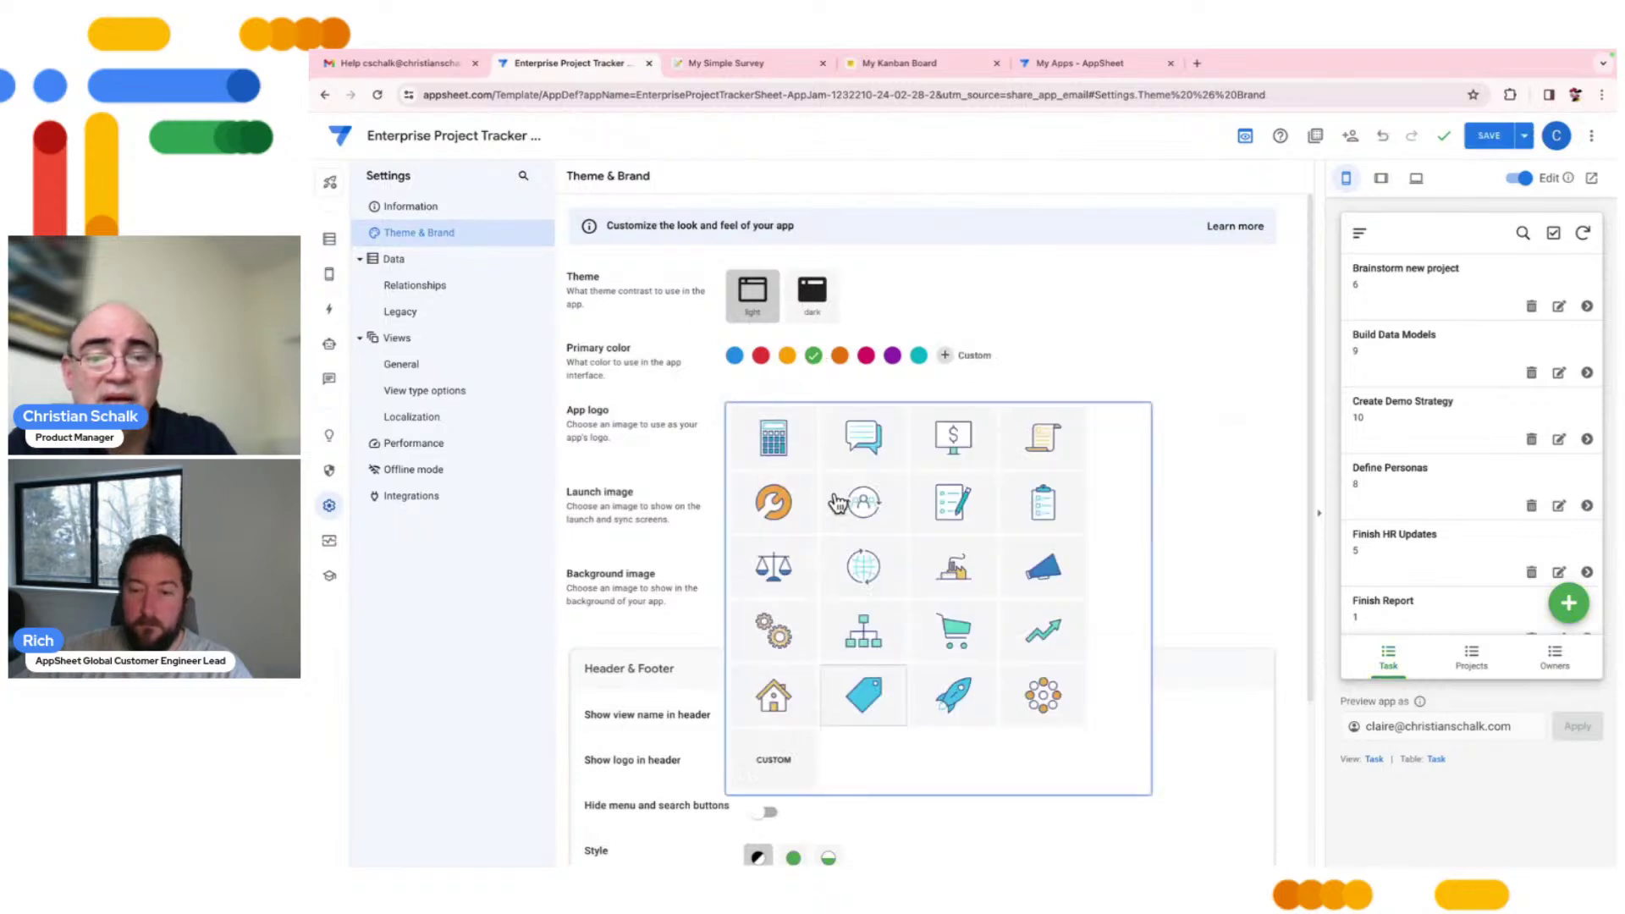
pyautogui.click(865, 506)
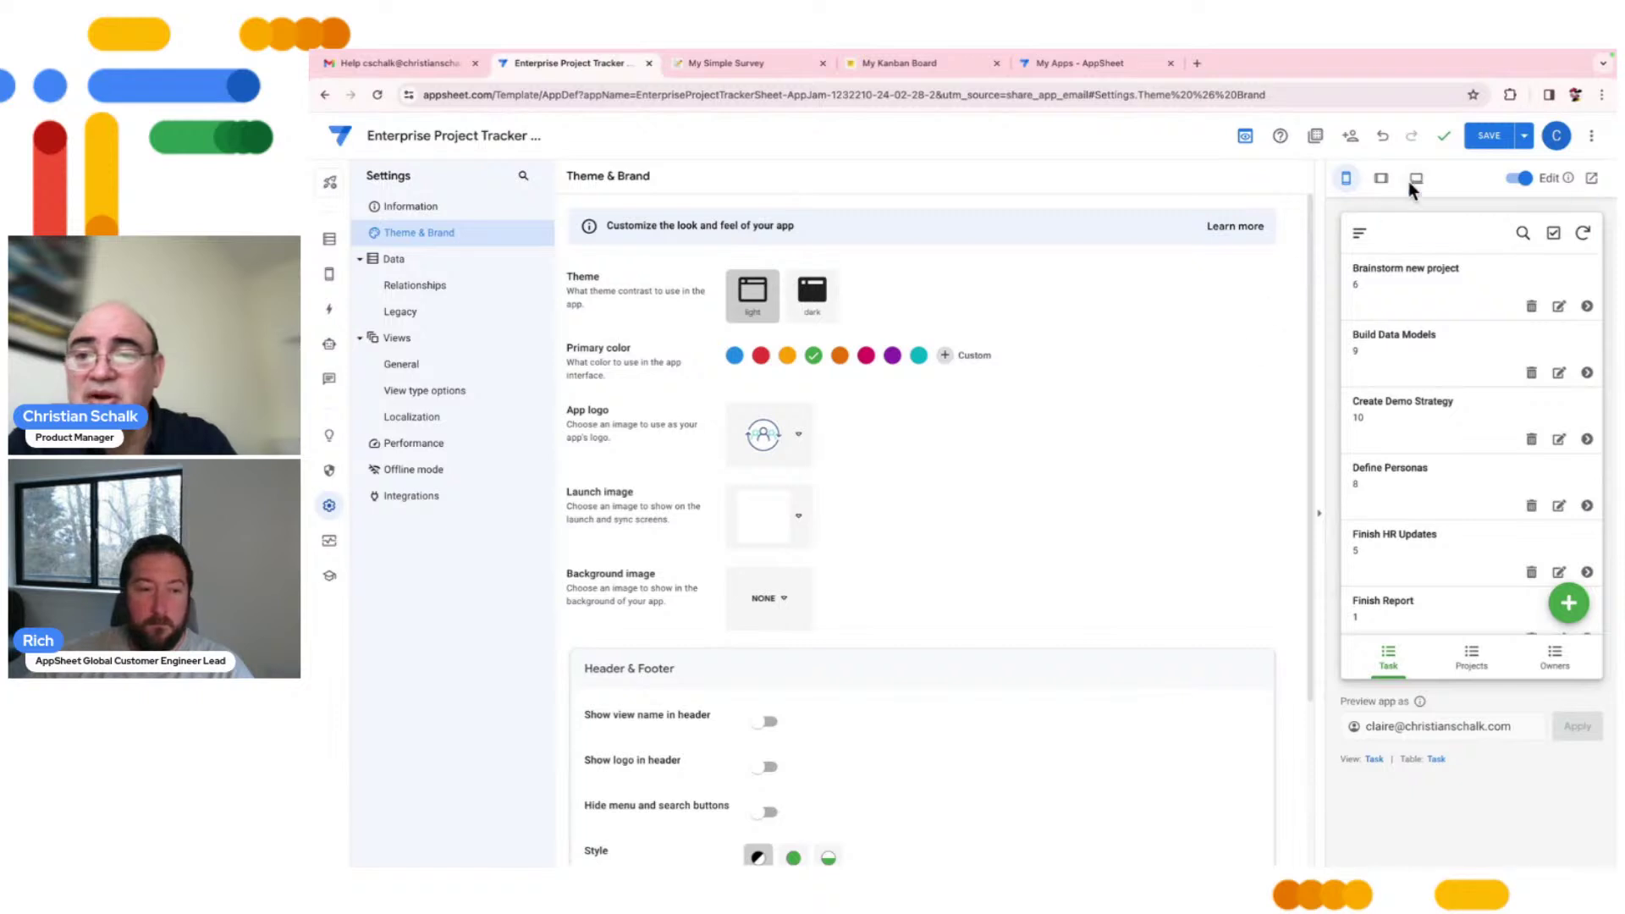
# Save the branding changes and preview the app's Owners and Projects views
pyautogui.click(1489, 137)
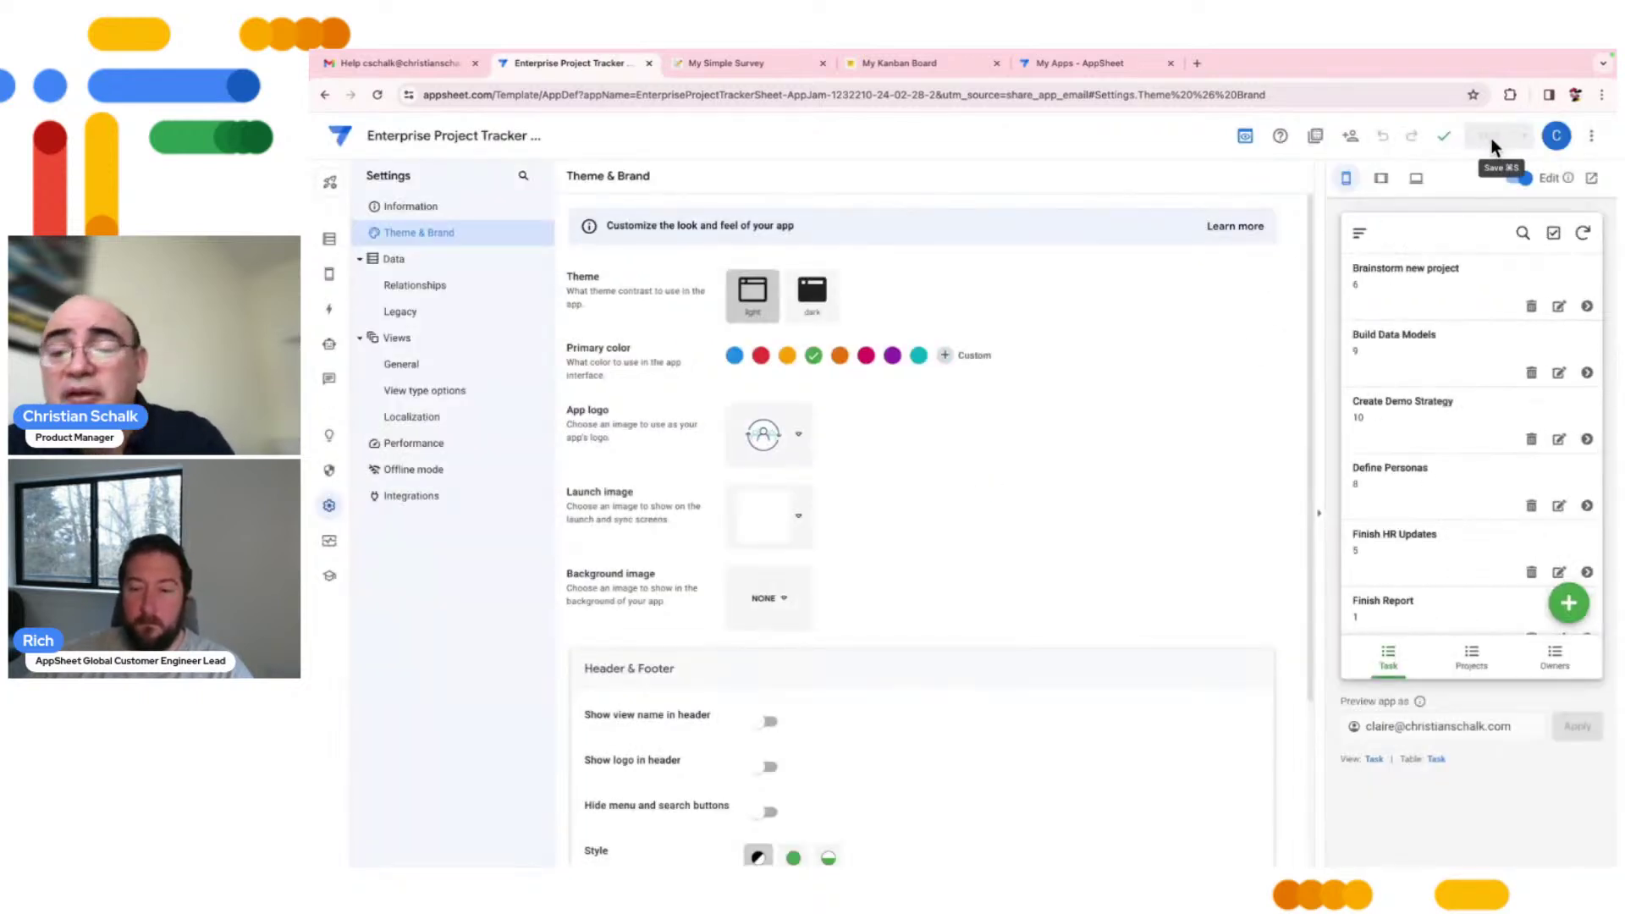
pyautogui.click(1554, 658)
pyautogui.click(1471, 656)
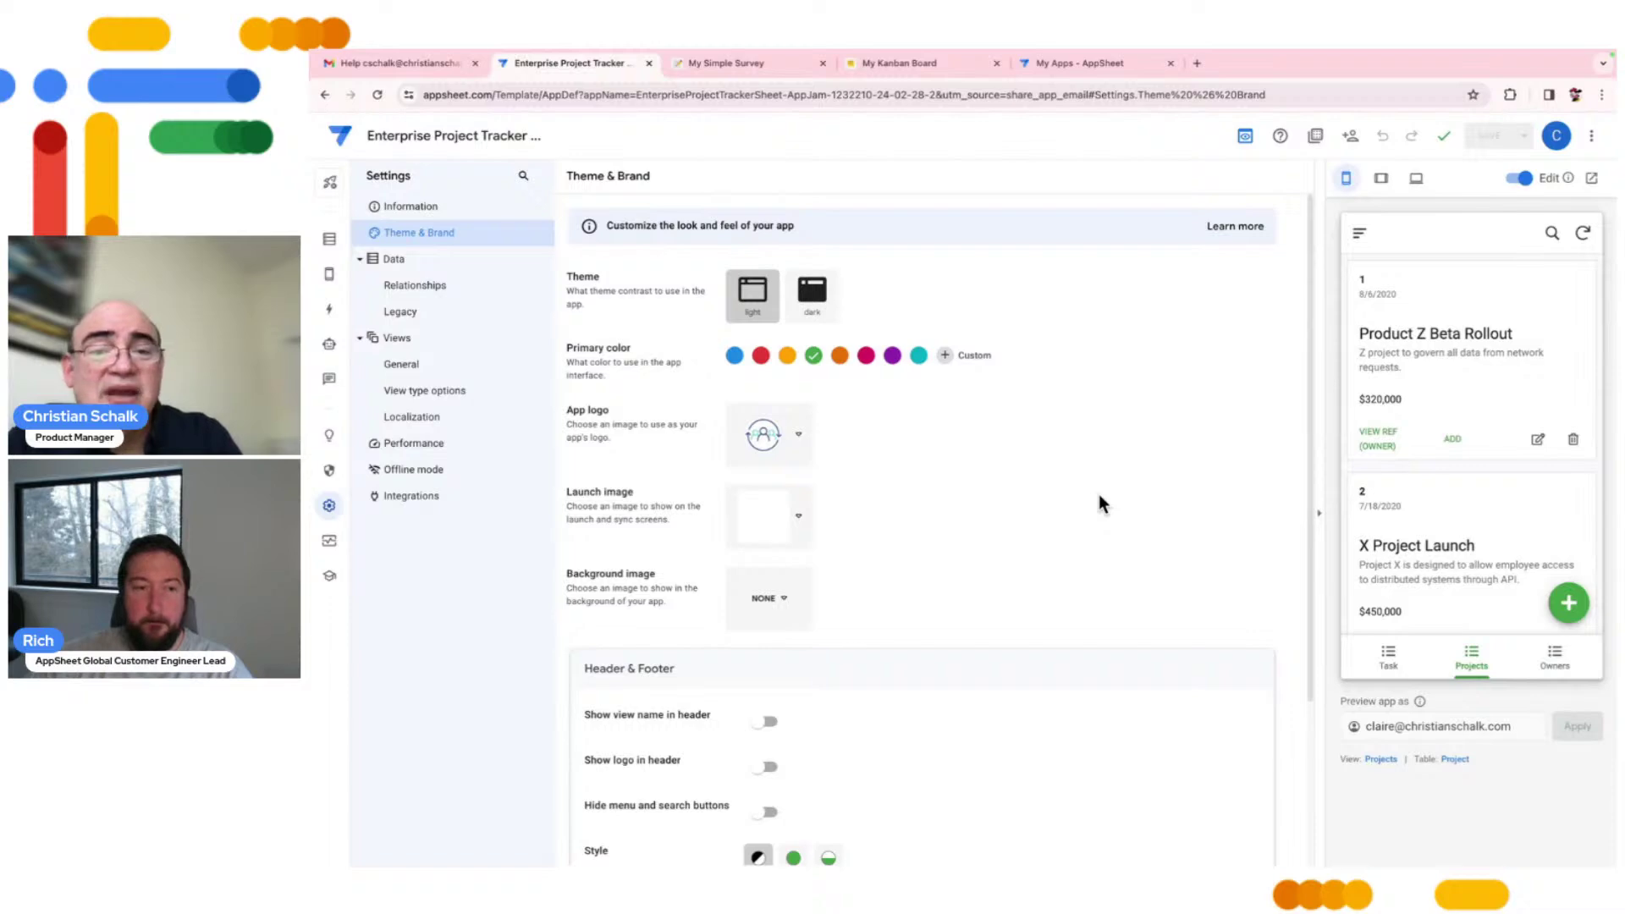
# Switch to the app owner's session, reload the Enterprise Project Tracker editor, and check the Owners preview and Owner table
pyautogui.hotkey('ctrl', 'Left')
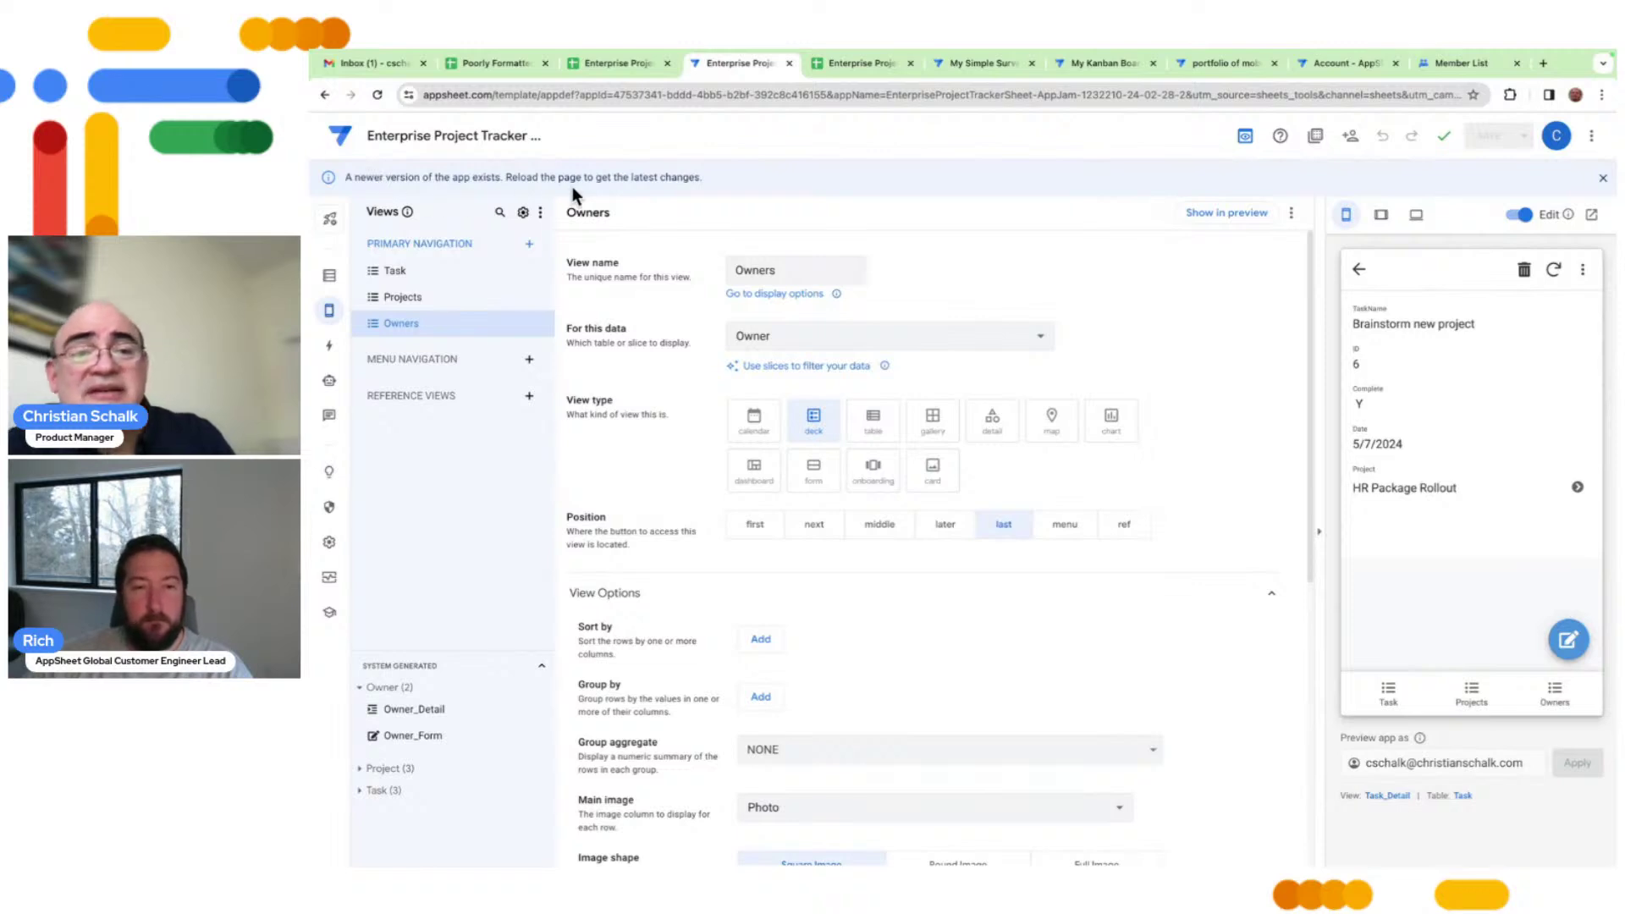
pyautogui.click(377, 94)
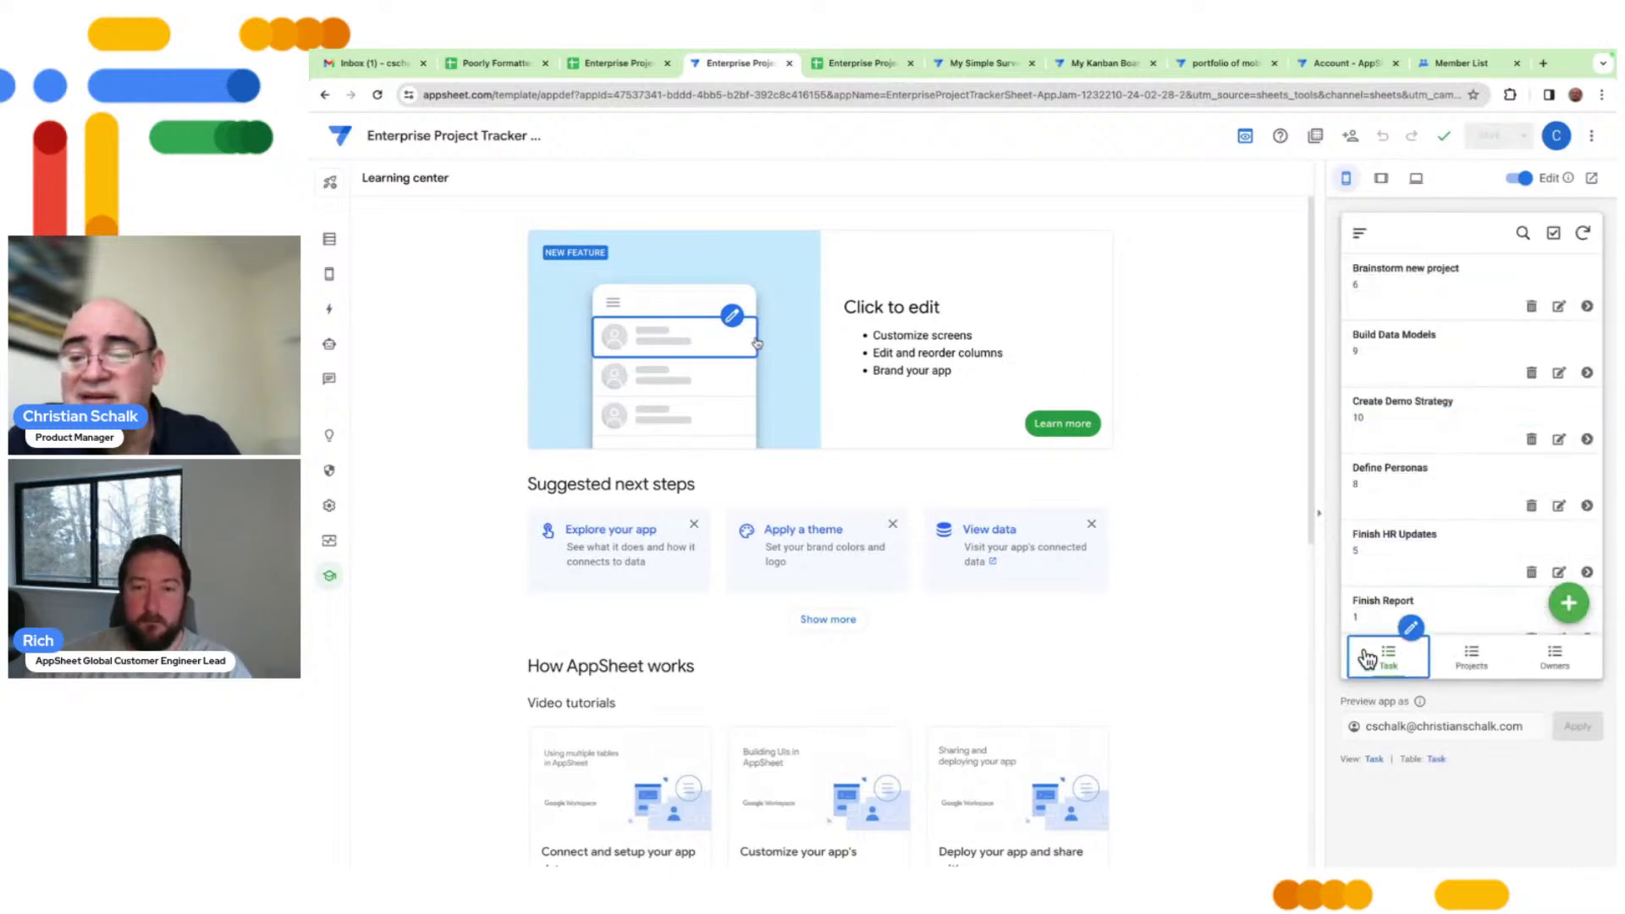
pyautogui.click(1562, 668)
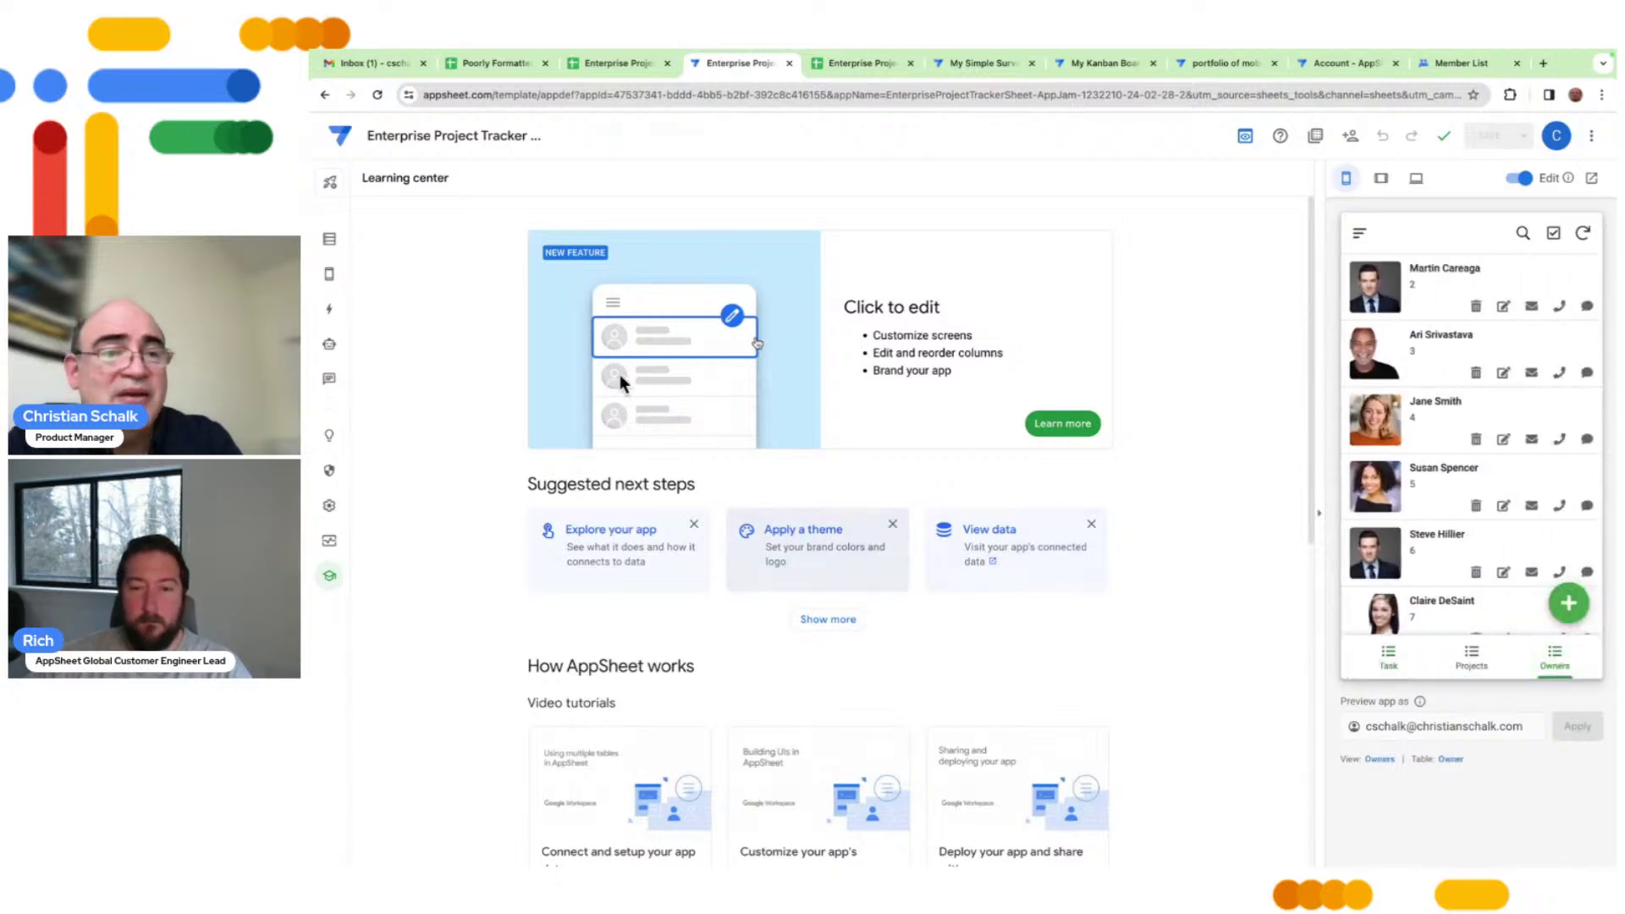
pyautogui.click(328, 243)
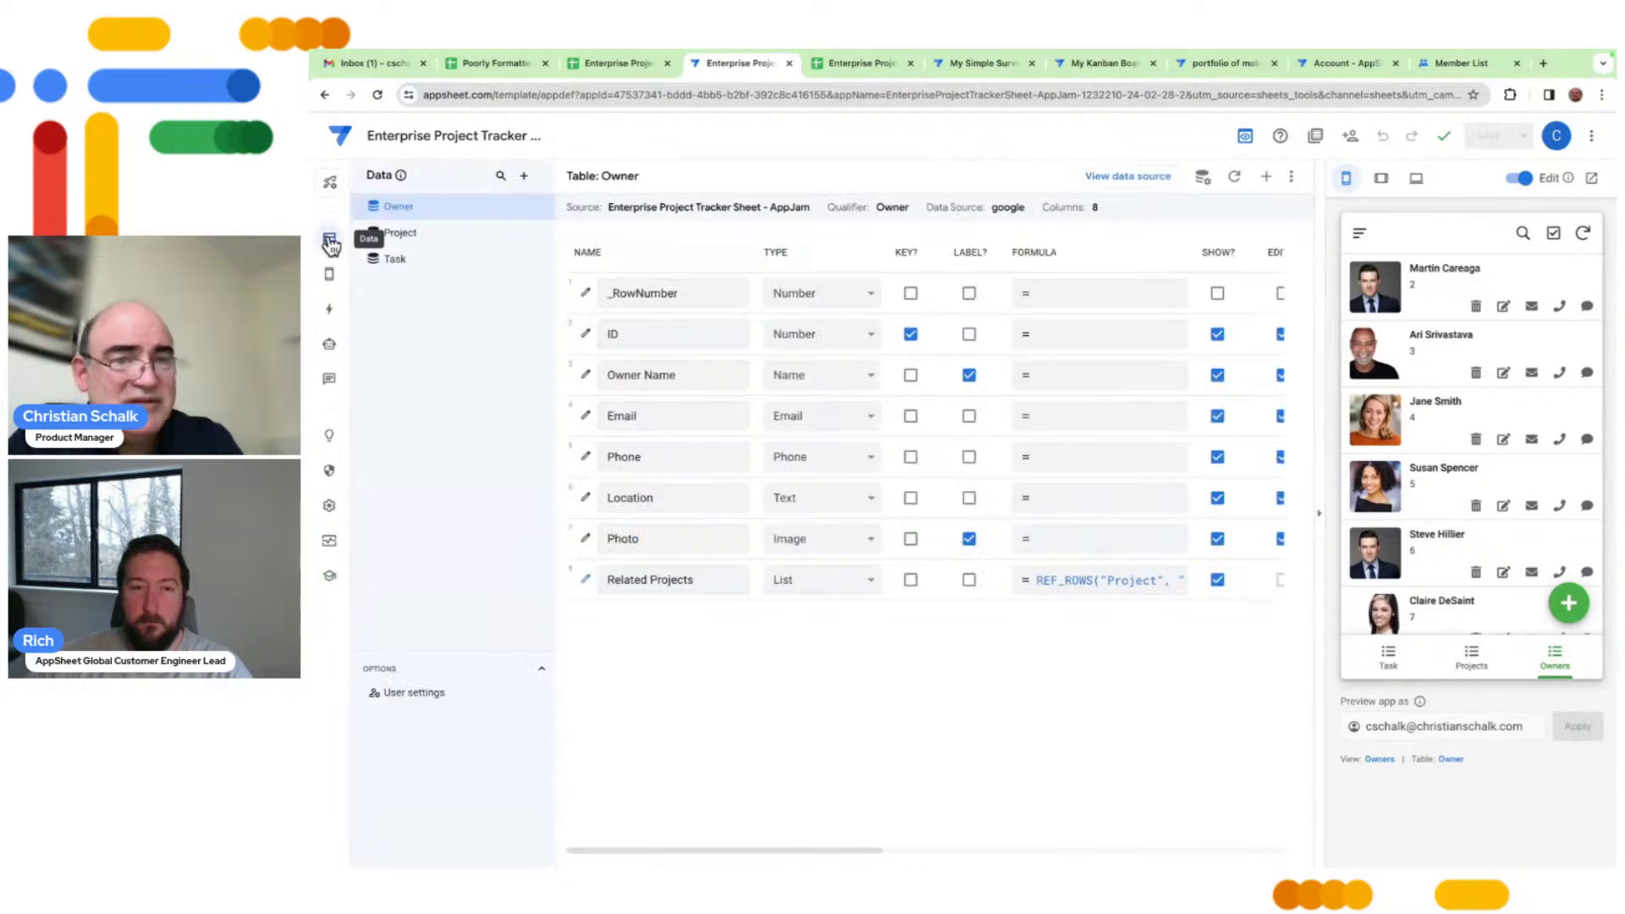
pyautogui.moveTo(335, 281)
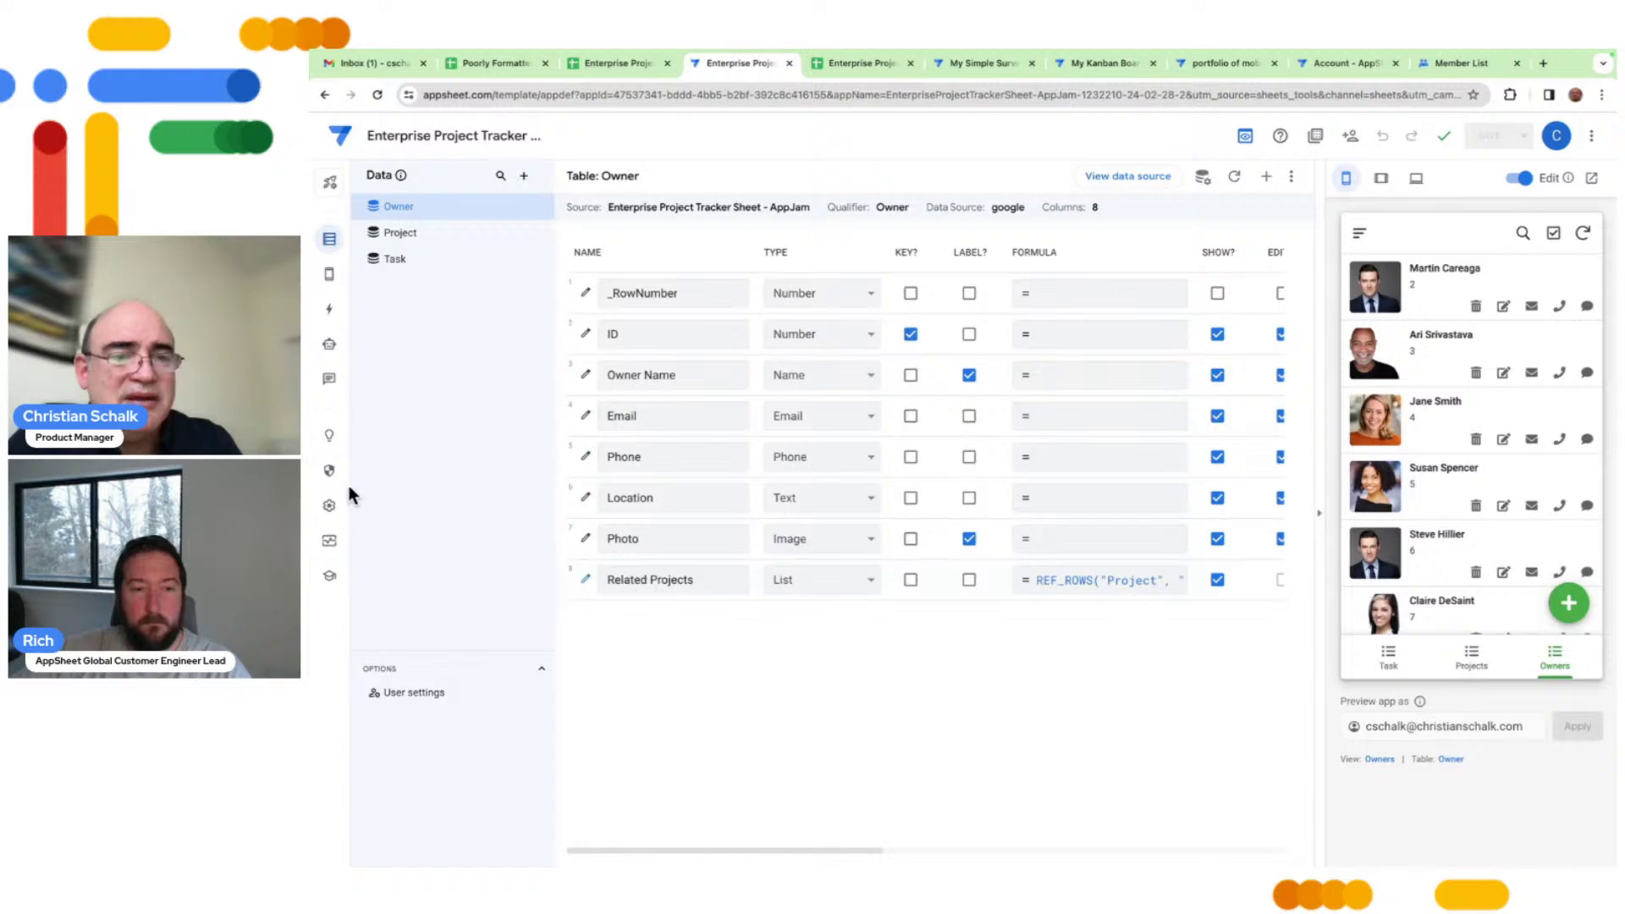
# Make the app a public sample through its Team Work settings, apply the visibility change and check the public portfolio page
pyautogui.click(330, 542)
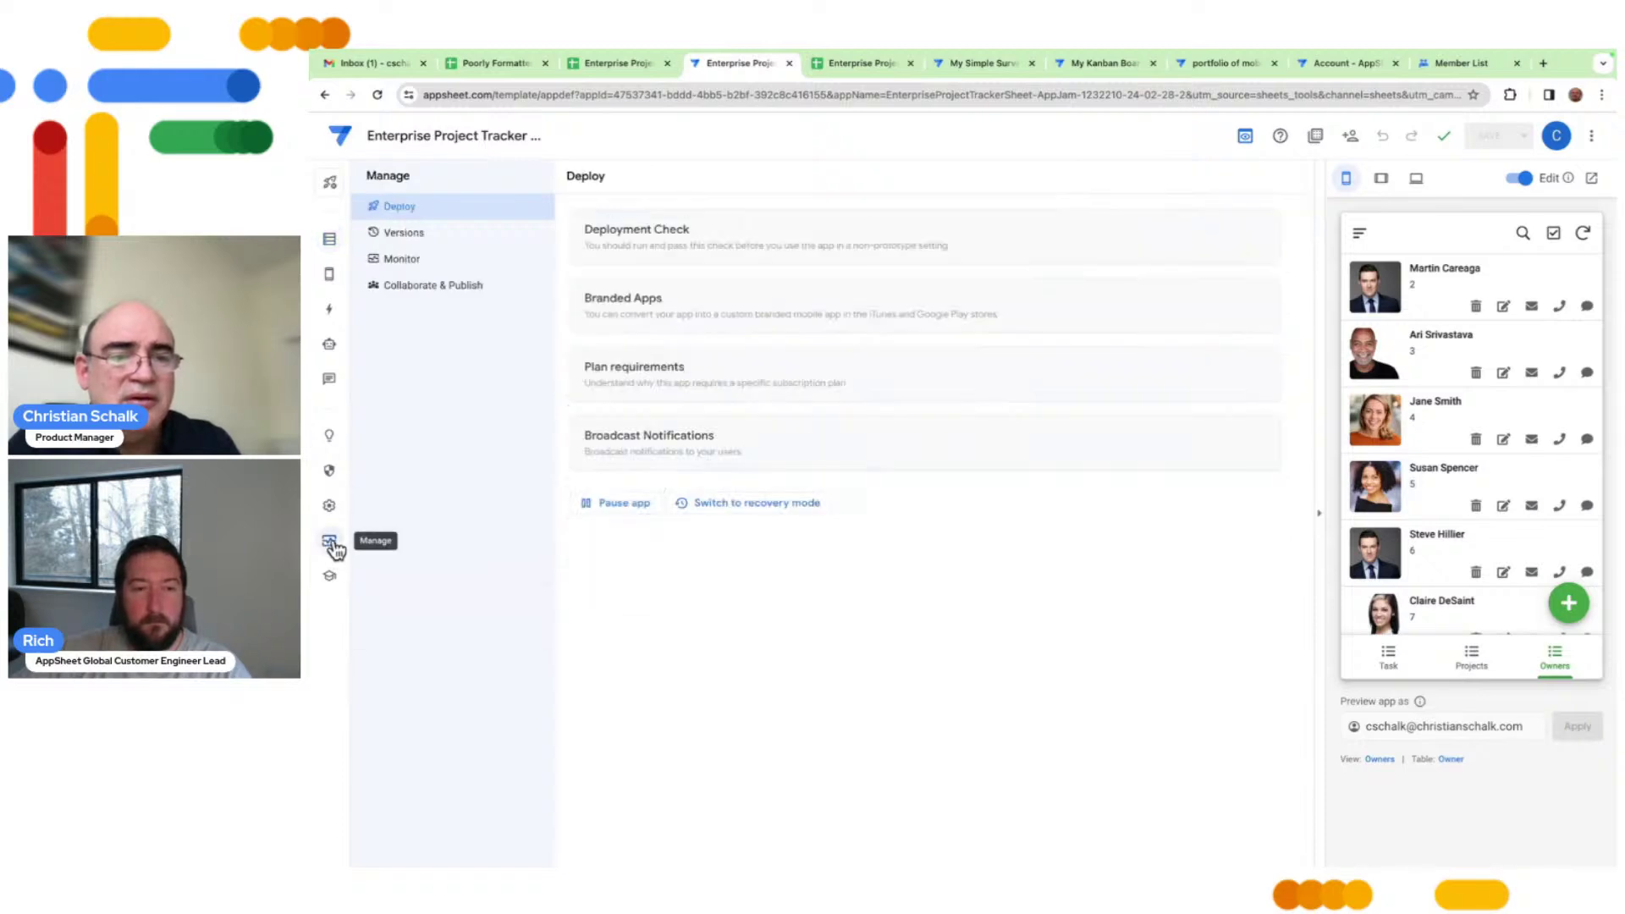
pyautogui.click(428, 288)
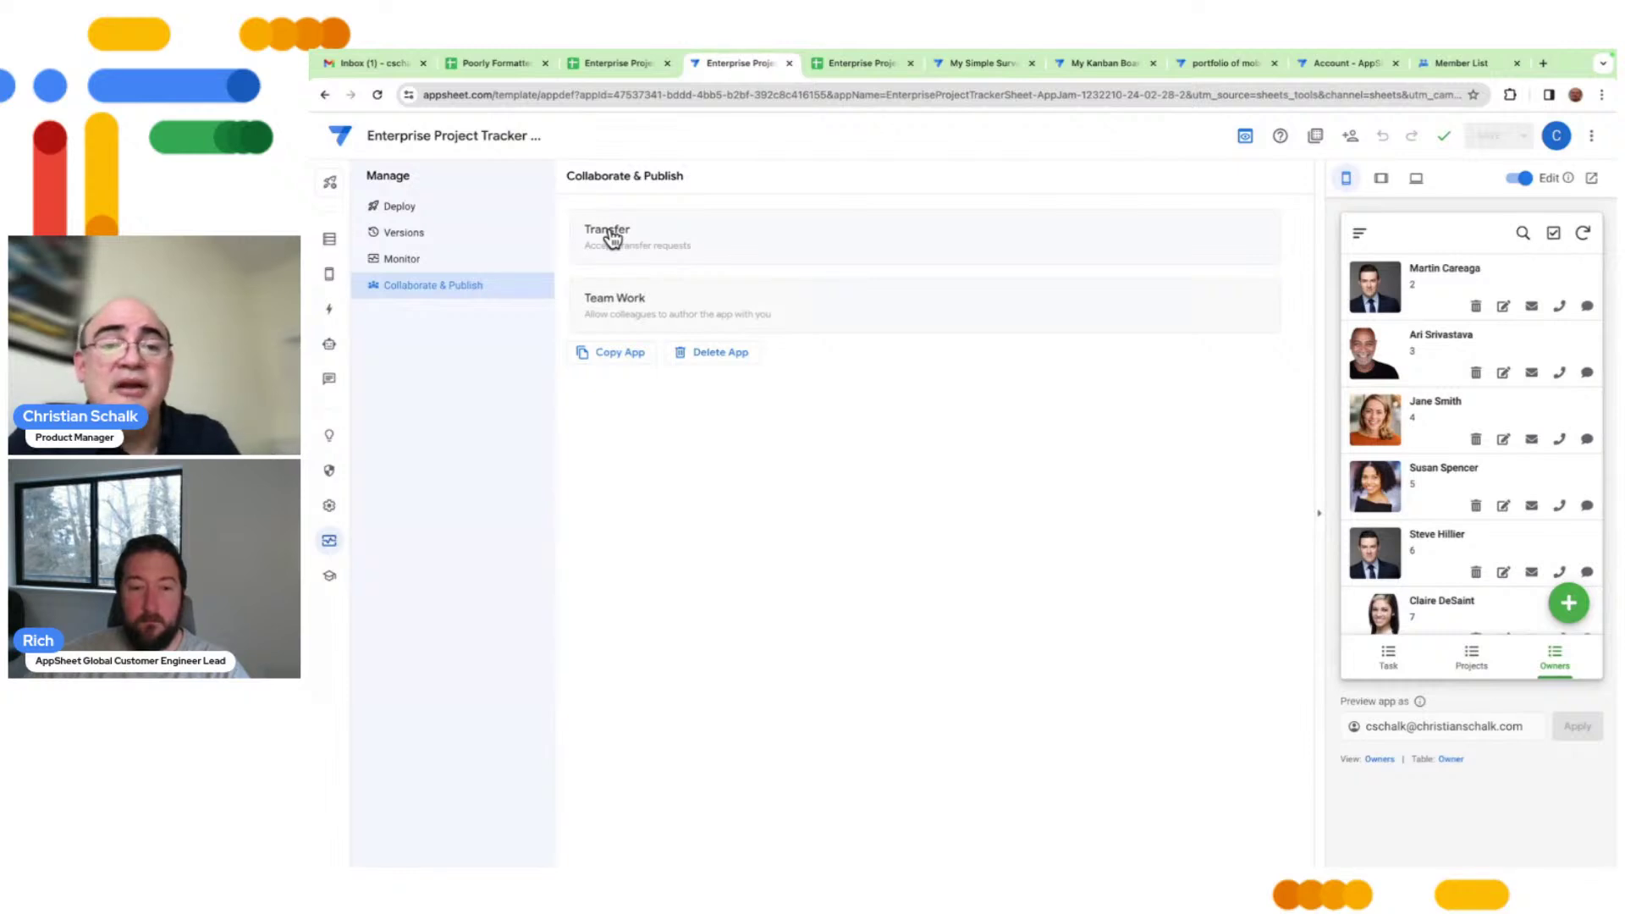
pyautogui.click(640, 302)
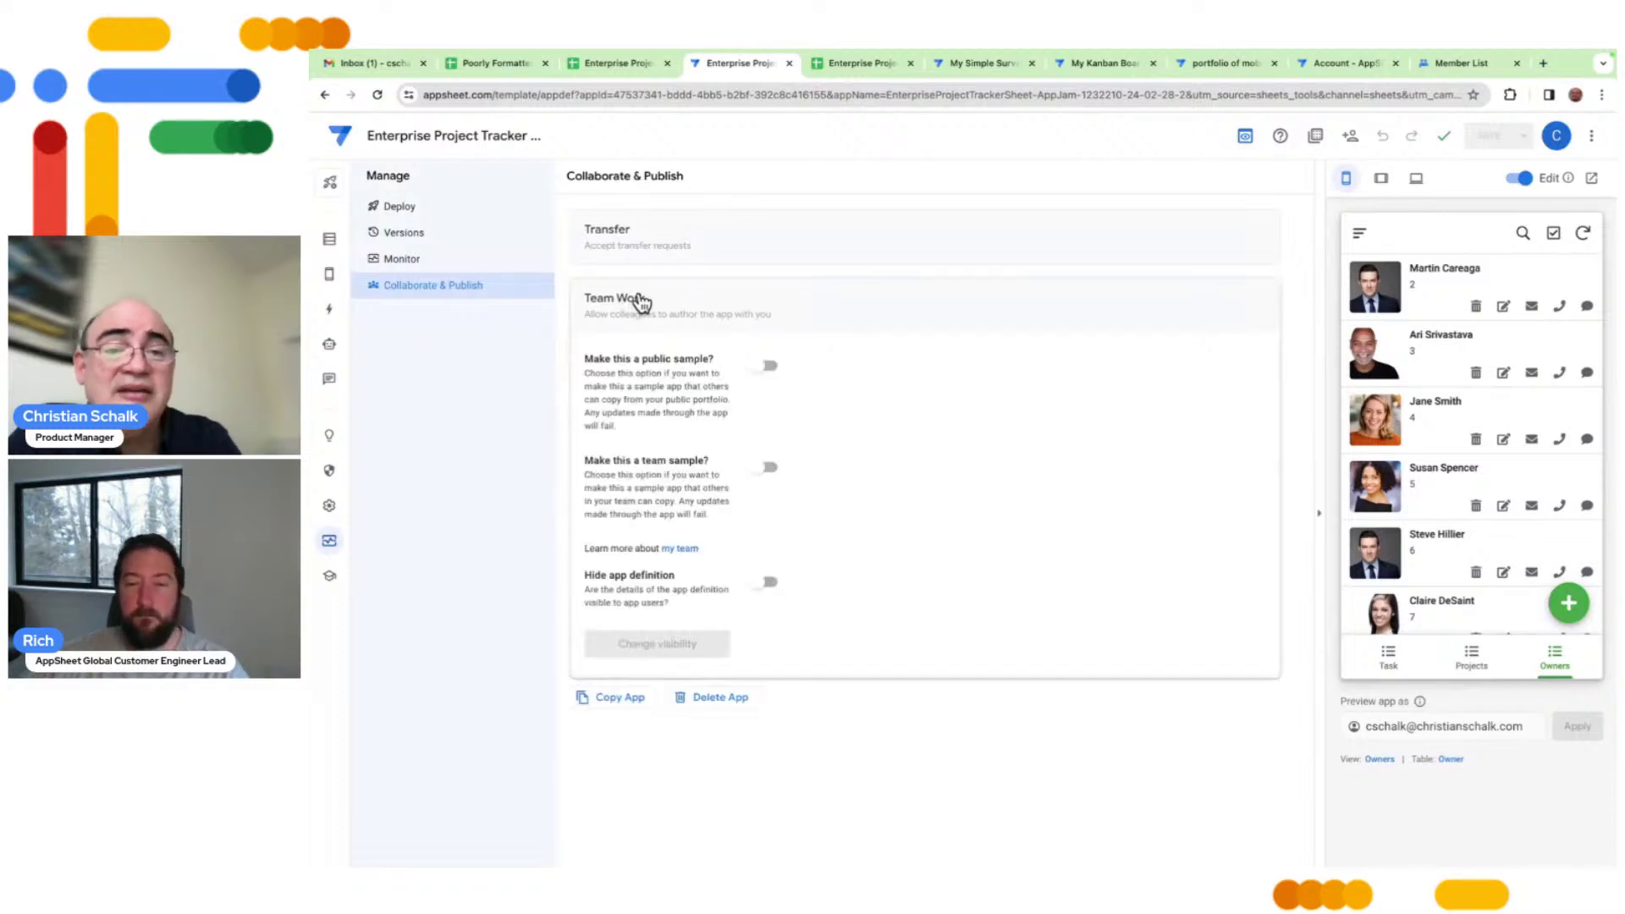
pyautogui.click(764, 369)
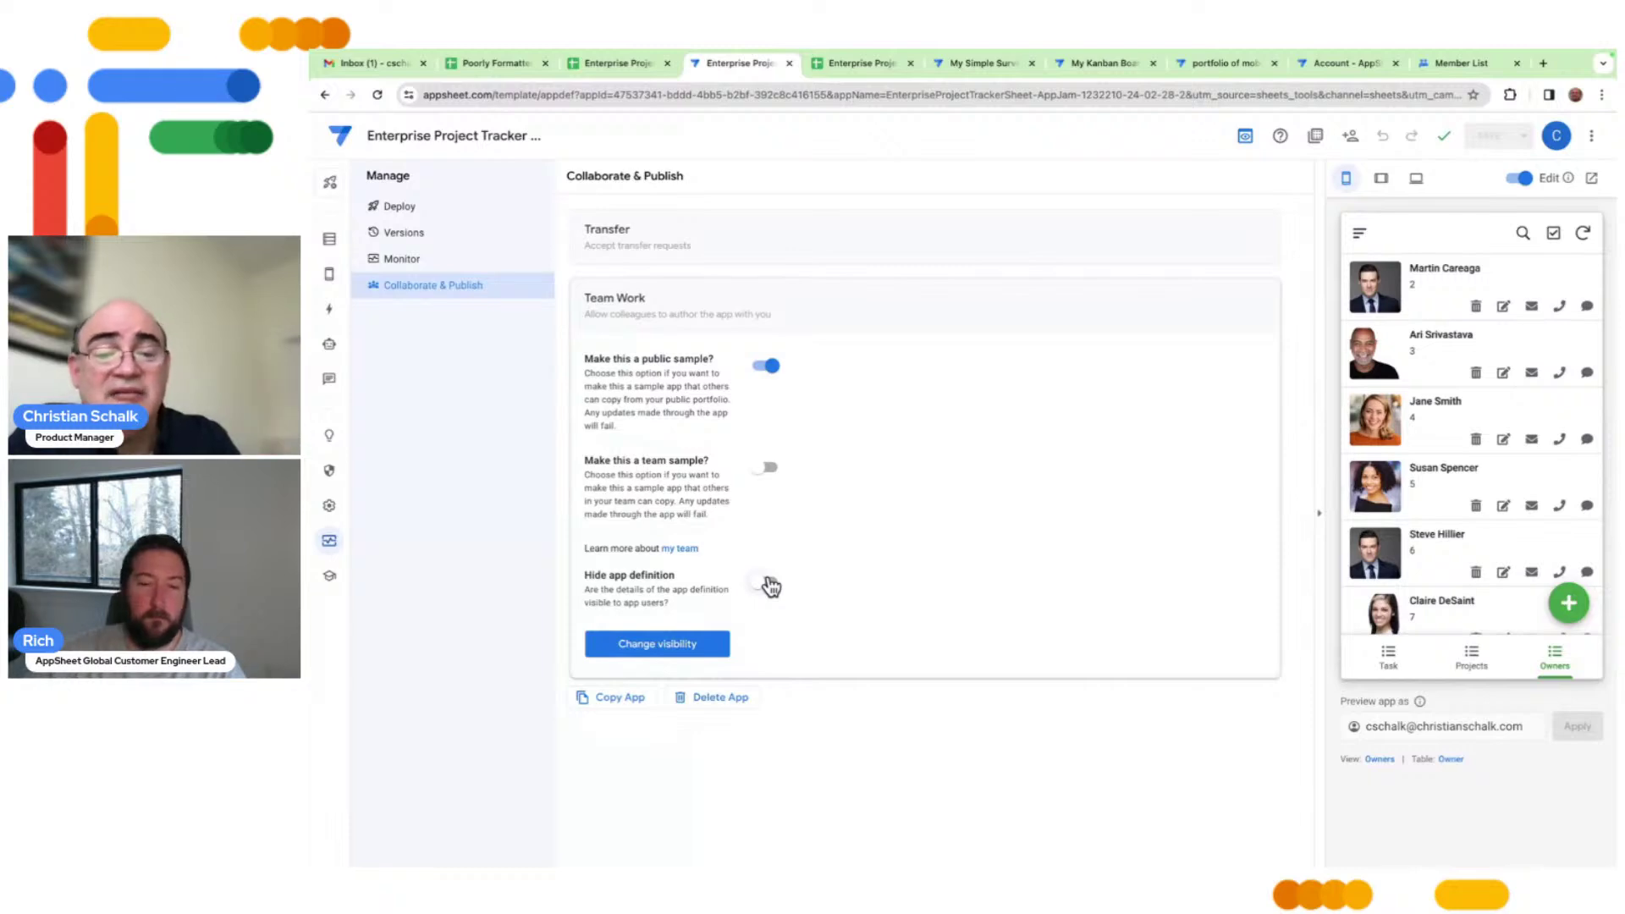
pyautogui.click(696, 644)
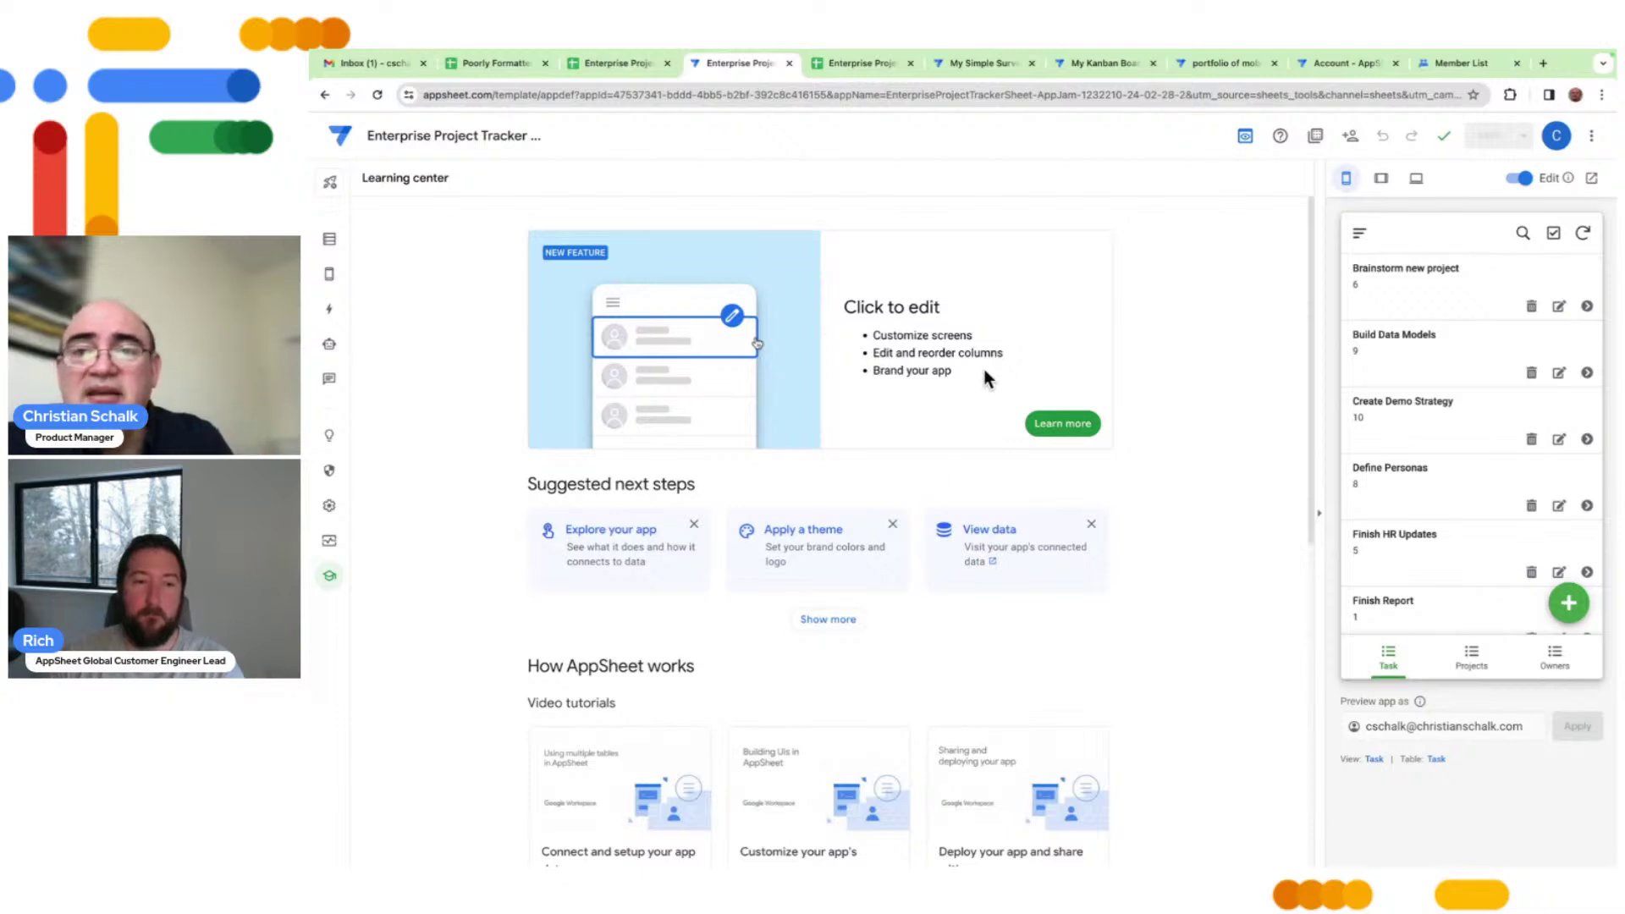
pyautogui.click(1228, 65)
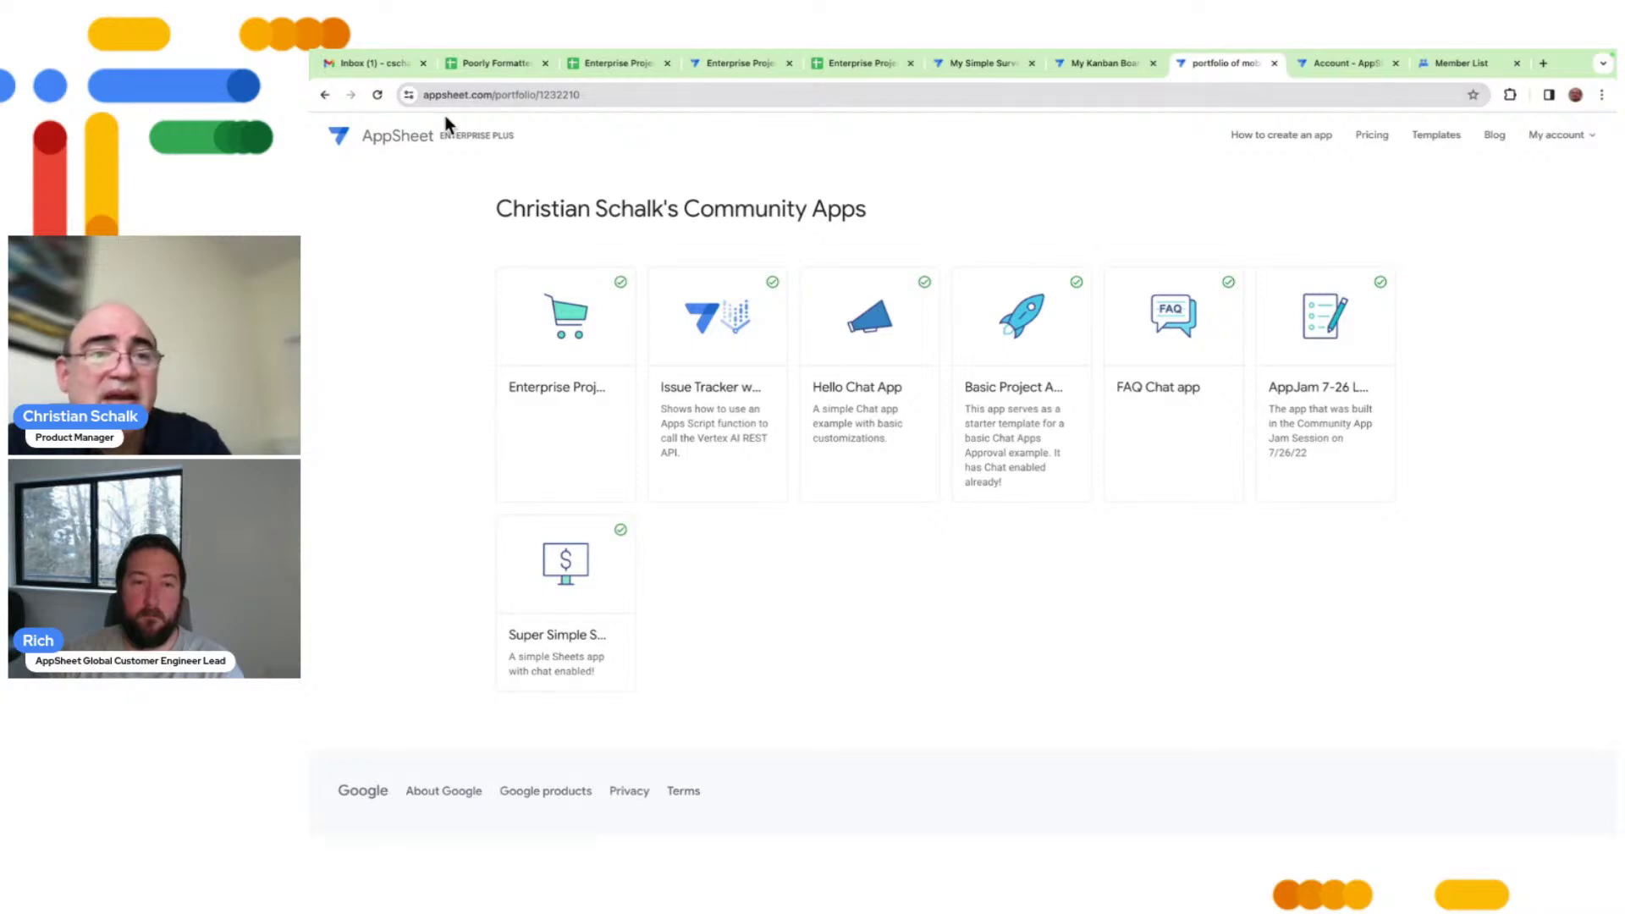
pyautogui.click(377, 95)
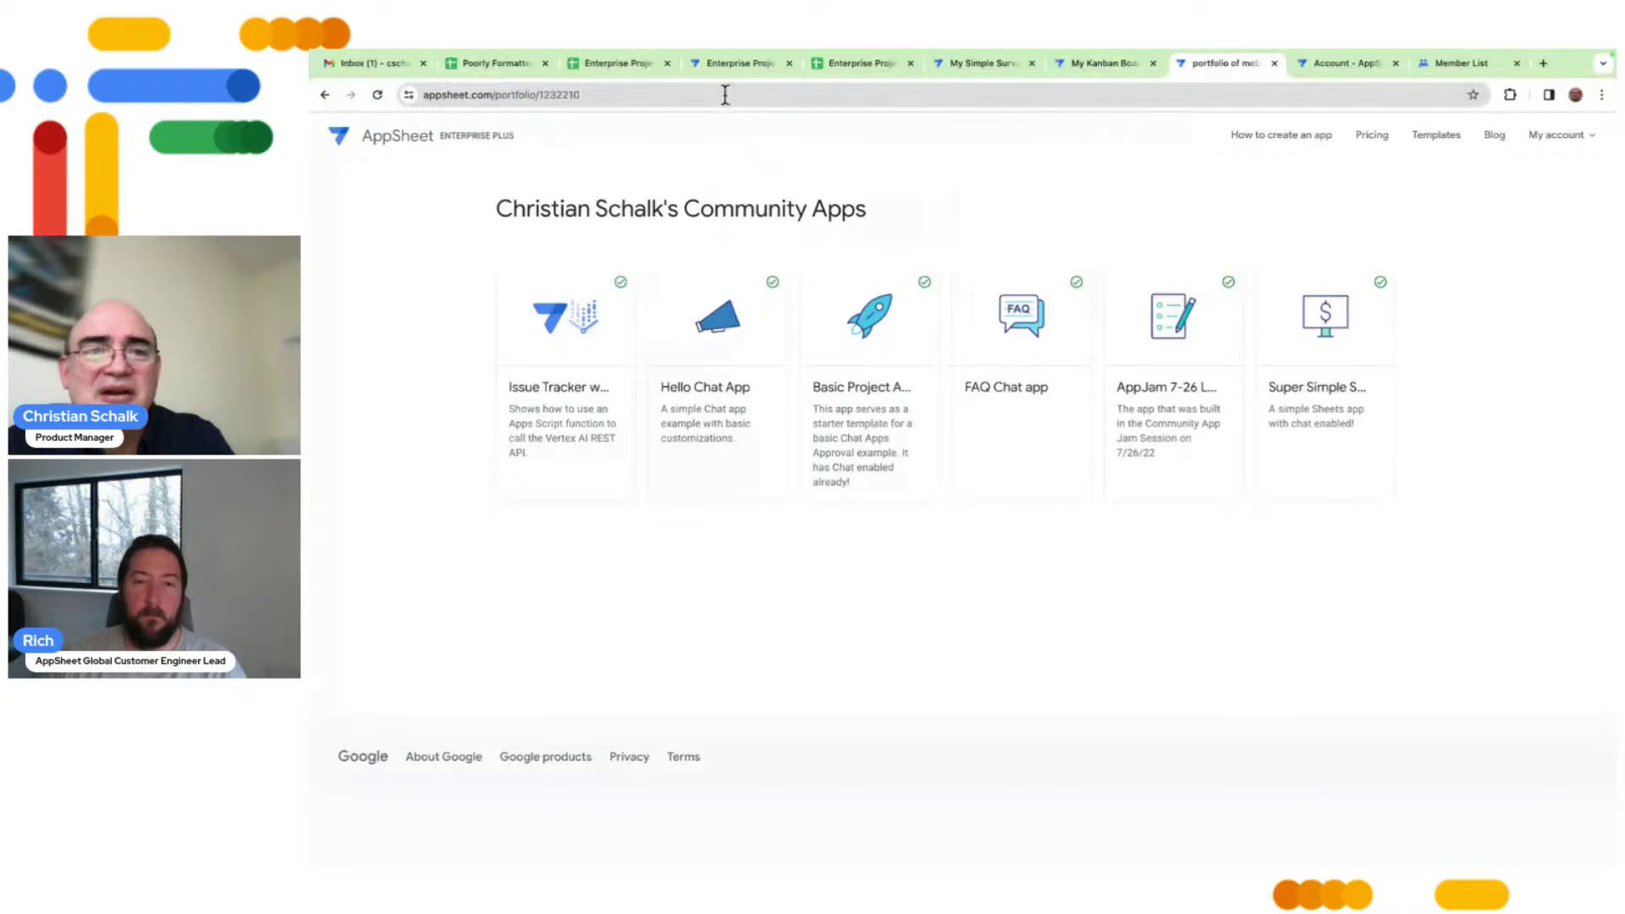
# Examine the domain authentication settings of the Enterprise Project Tracker, My Kanban Board and My Simple Survey apps
pyautogui.click(732, 66)
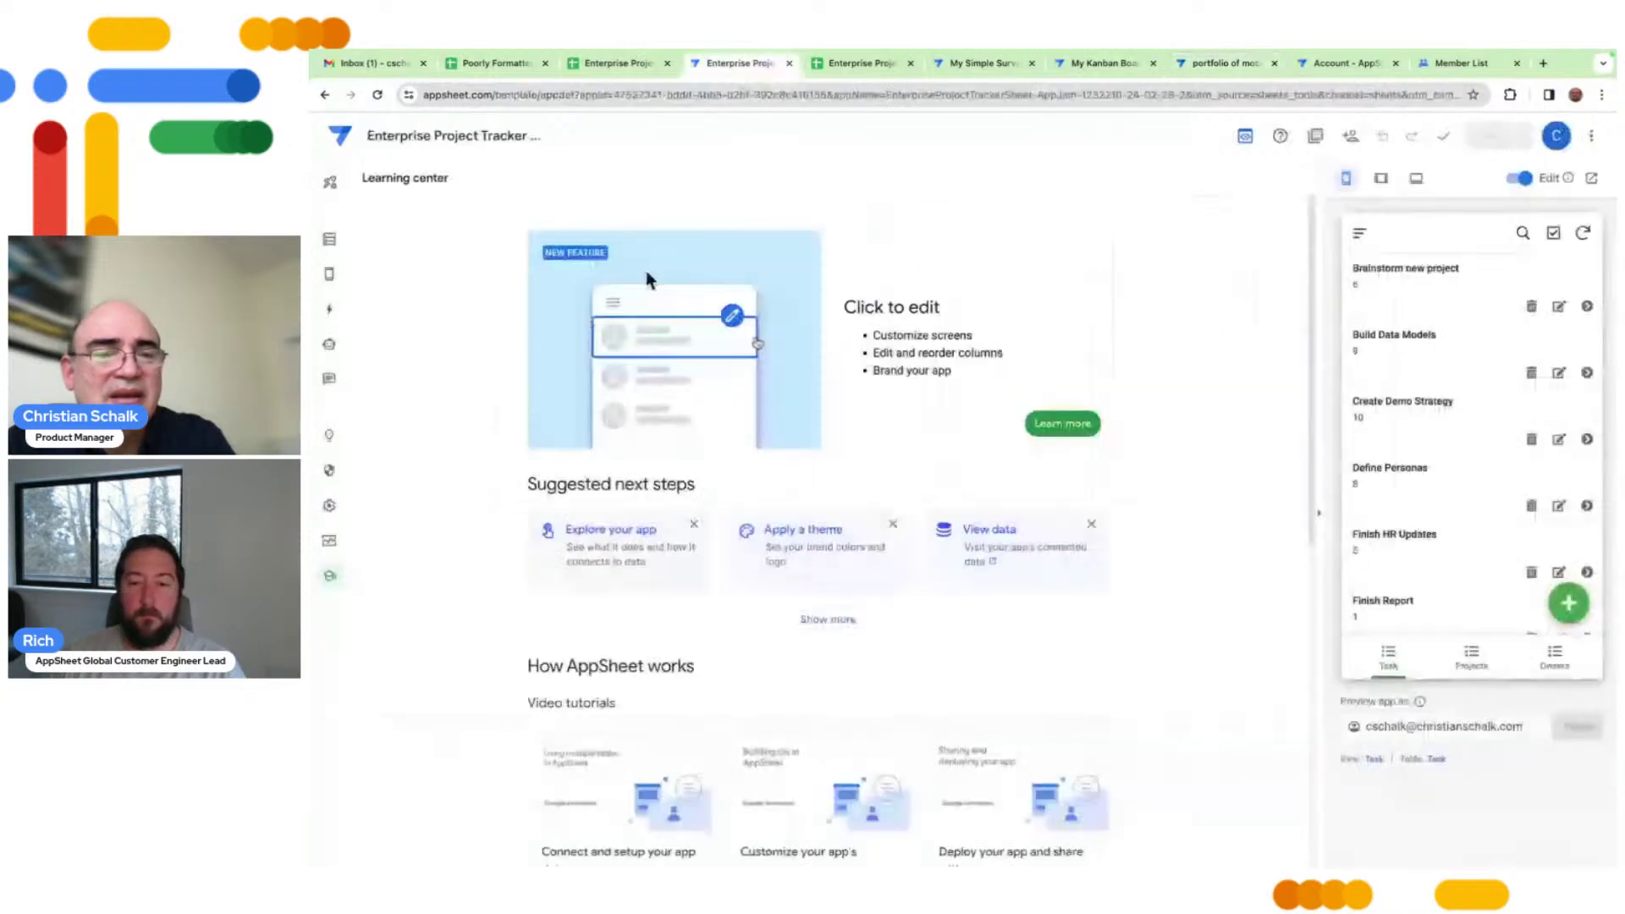
pyautogui.click(330, 472)
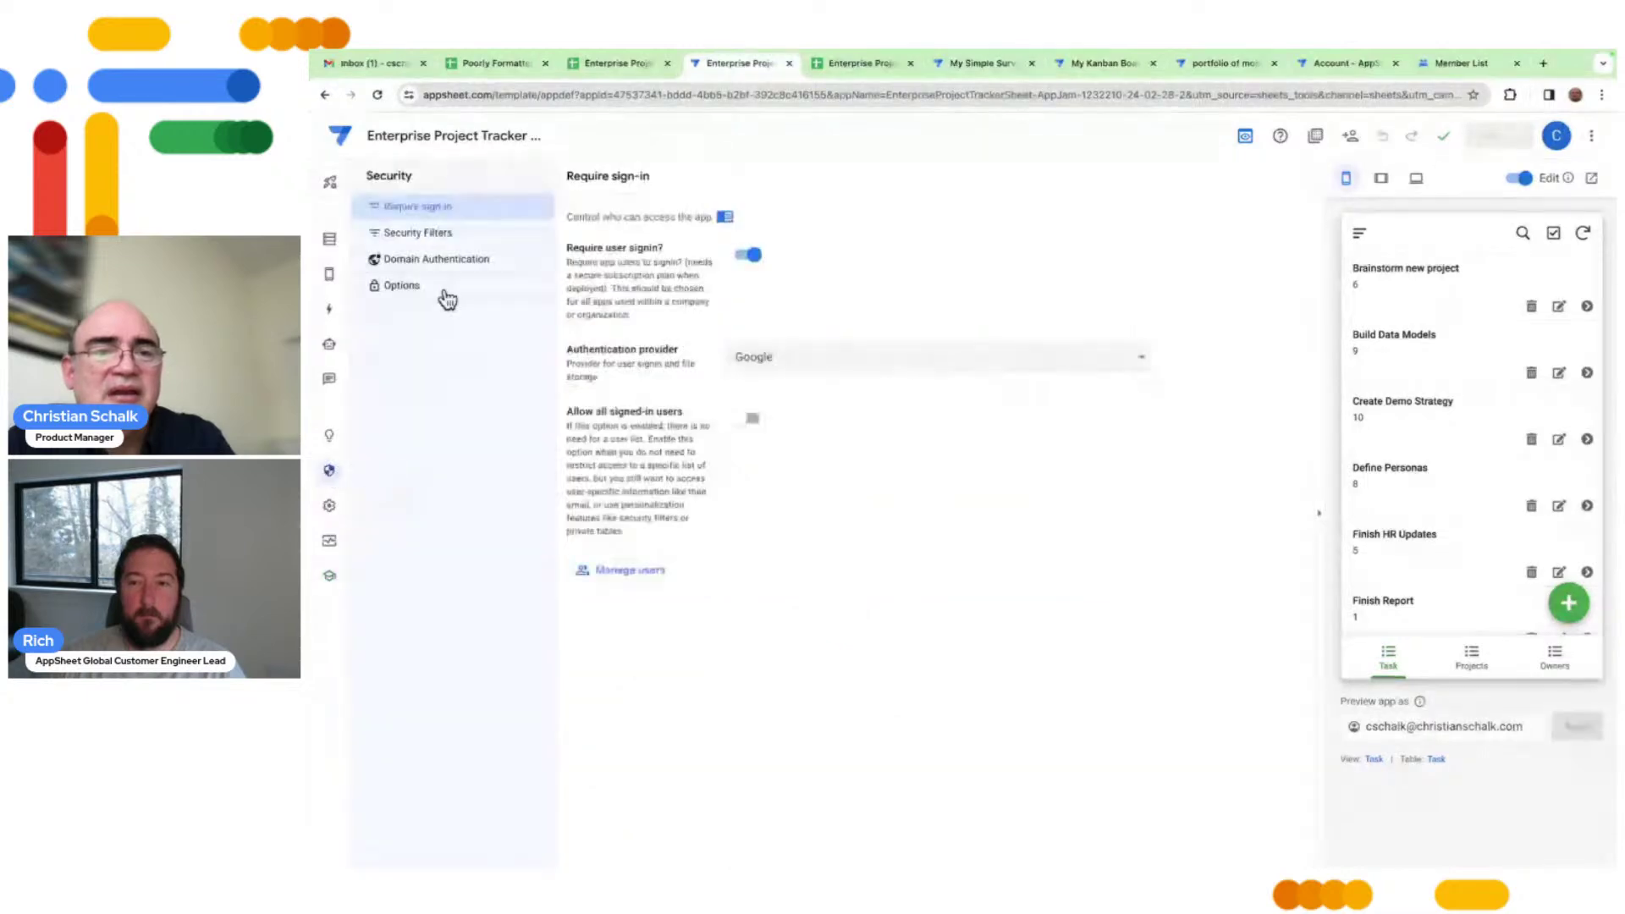
pyautogui.click(447, 262)
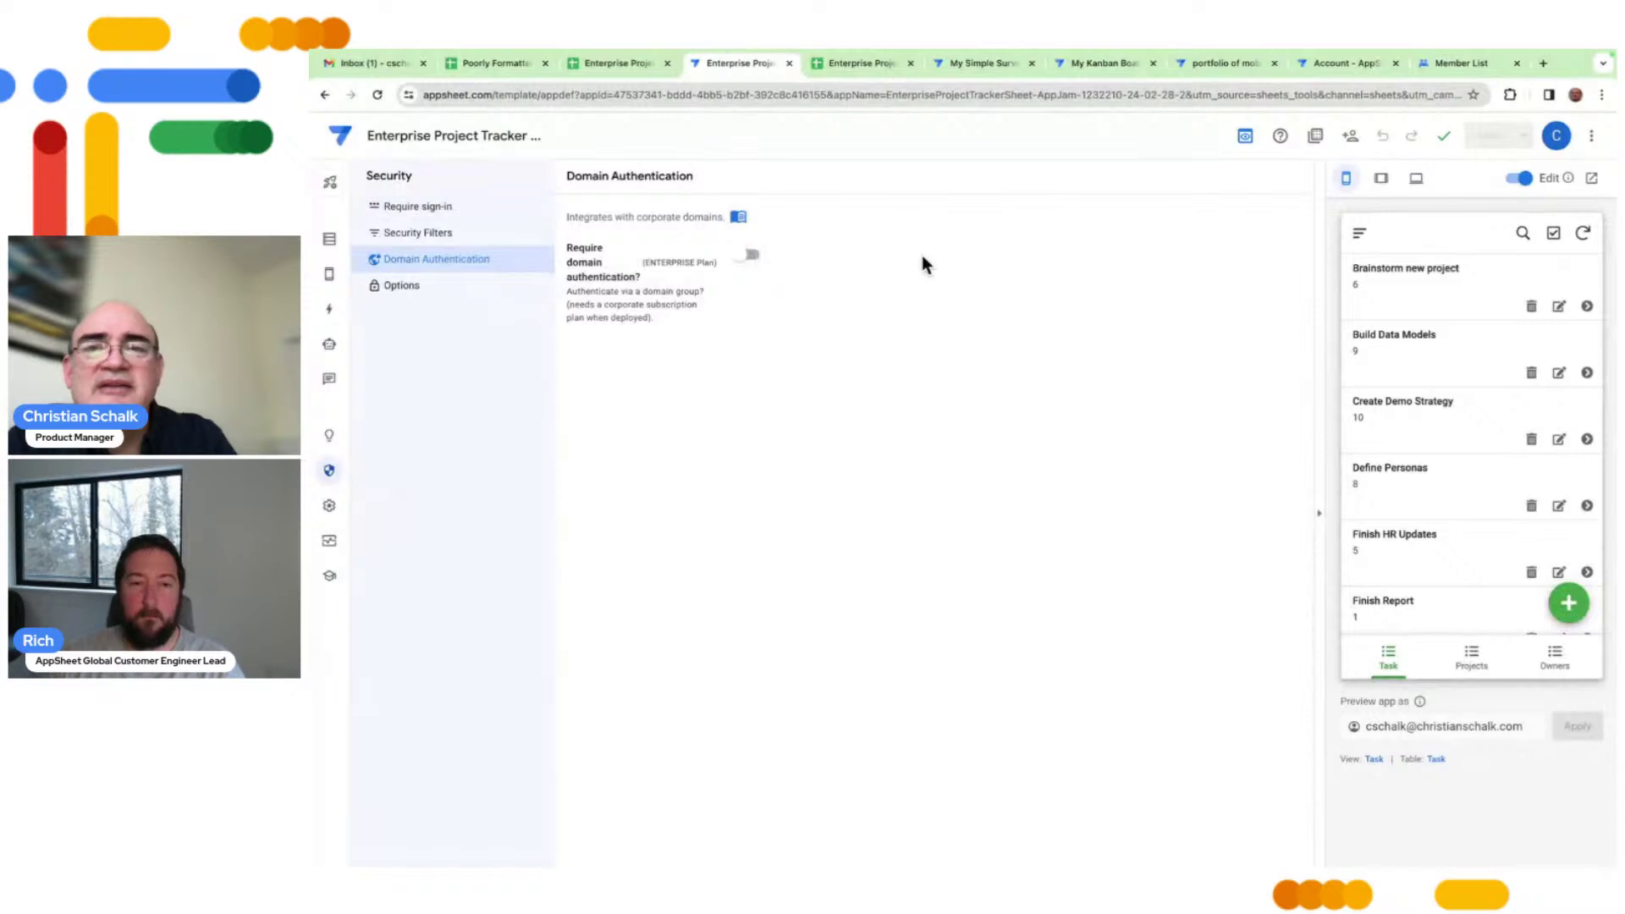
pyautogui.click(1099, 59)
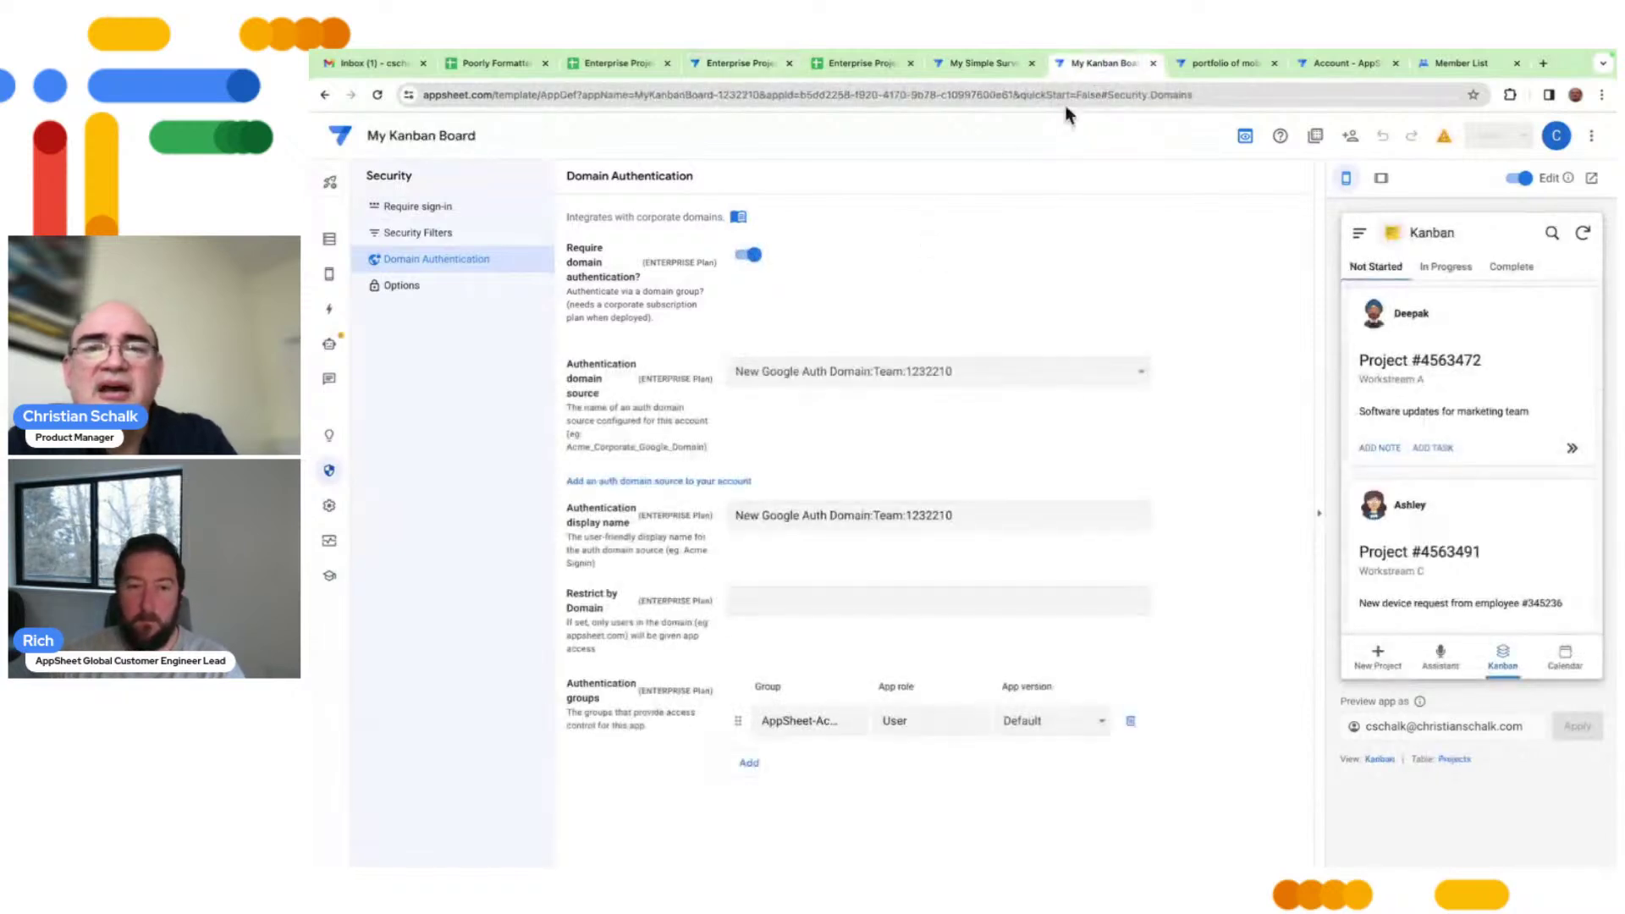
pyautogui.click(977, 64)
pyautogui.click(1113, 62)
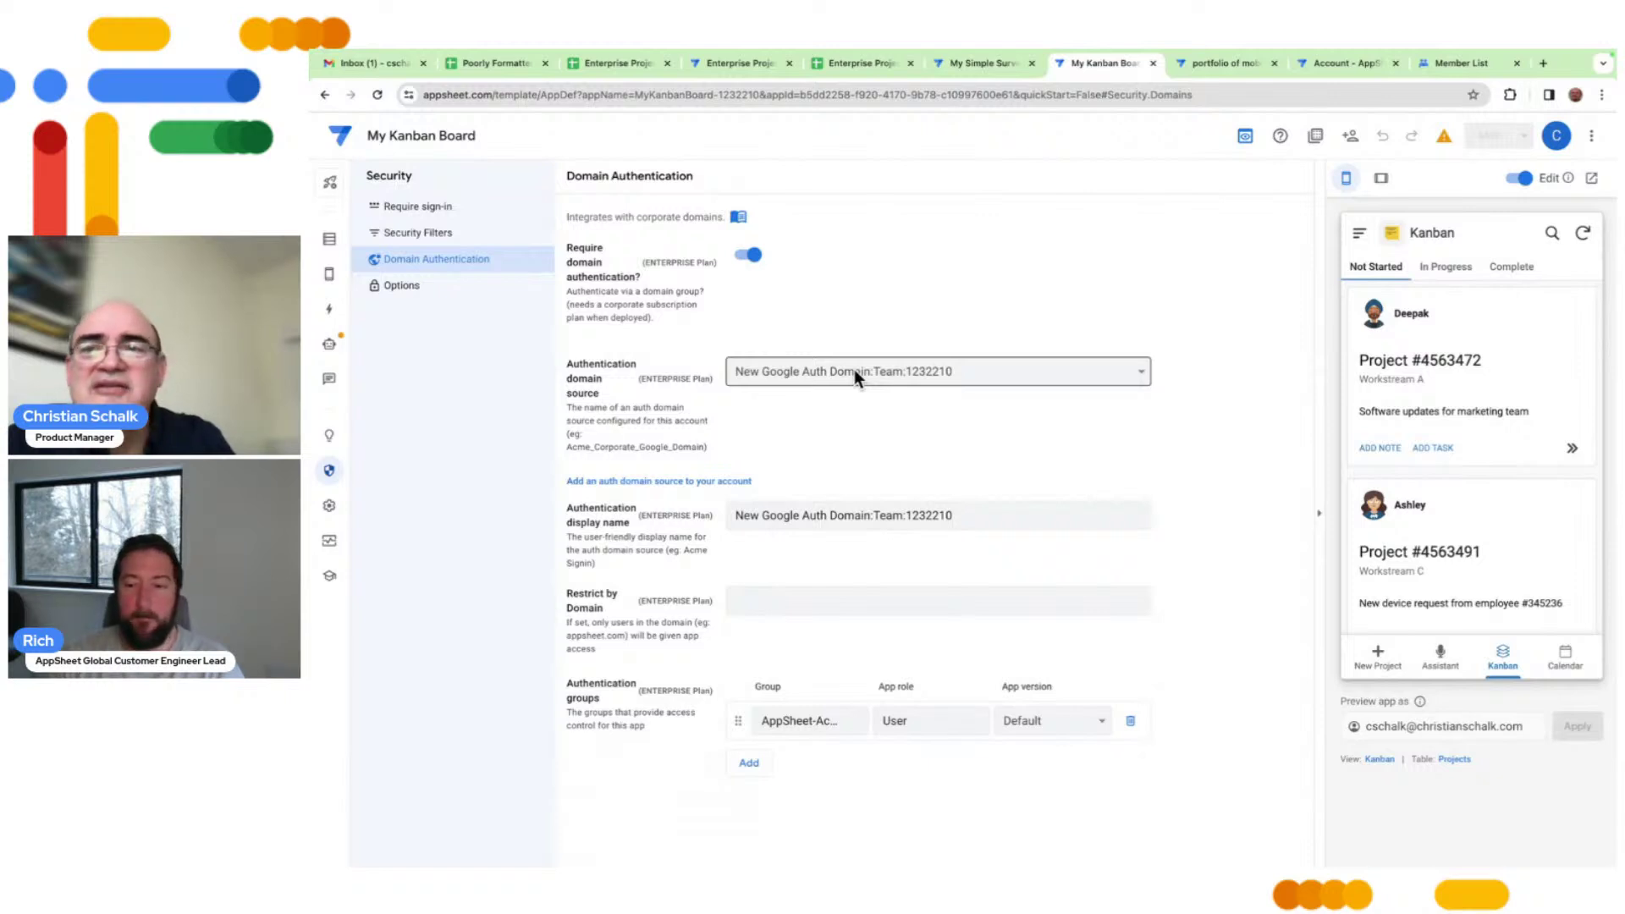
# Review the account's Auth Domains and the provider choices for a new authentication domain, leaving without adding one
pyautogui.click(1334, 62)
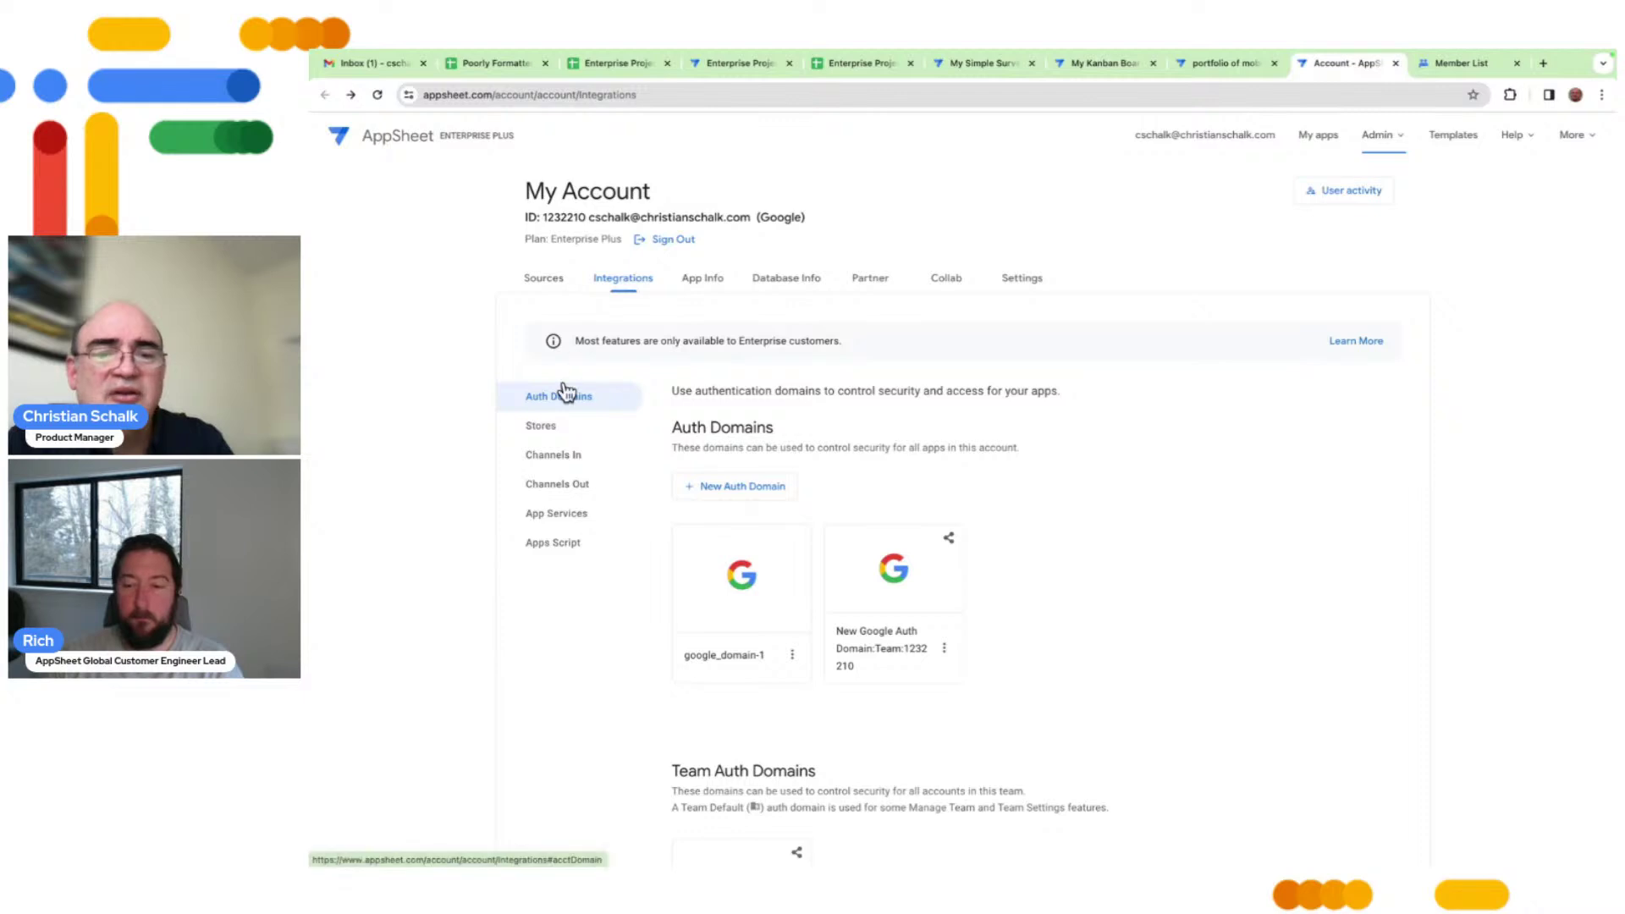
pyautogui.click(745, 488)
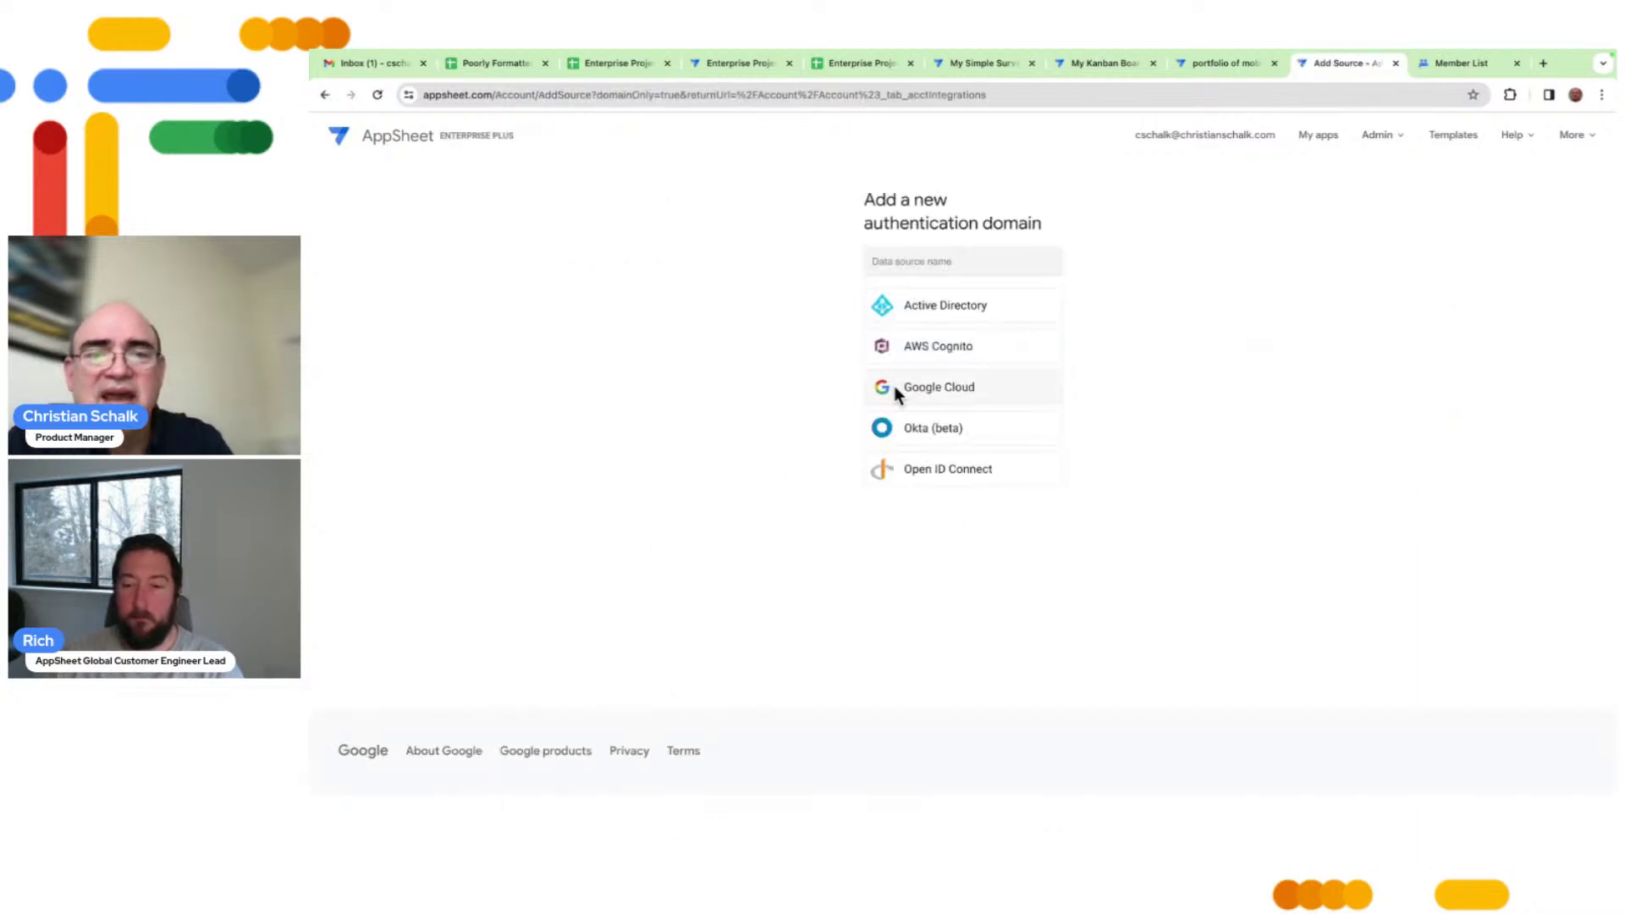
pyautogui.click(327, 95)
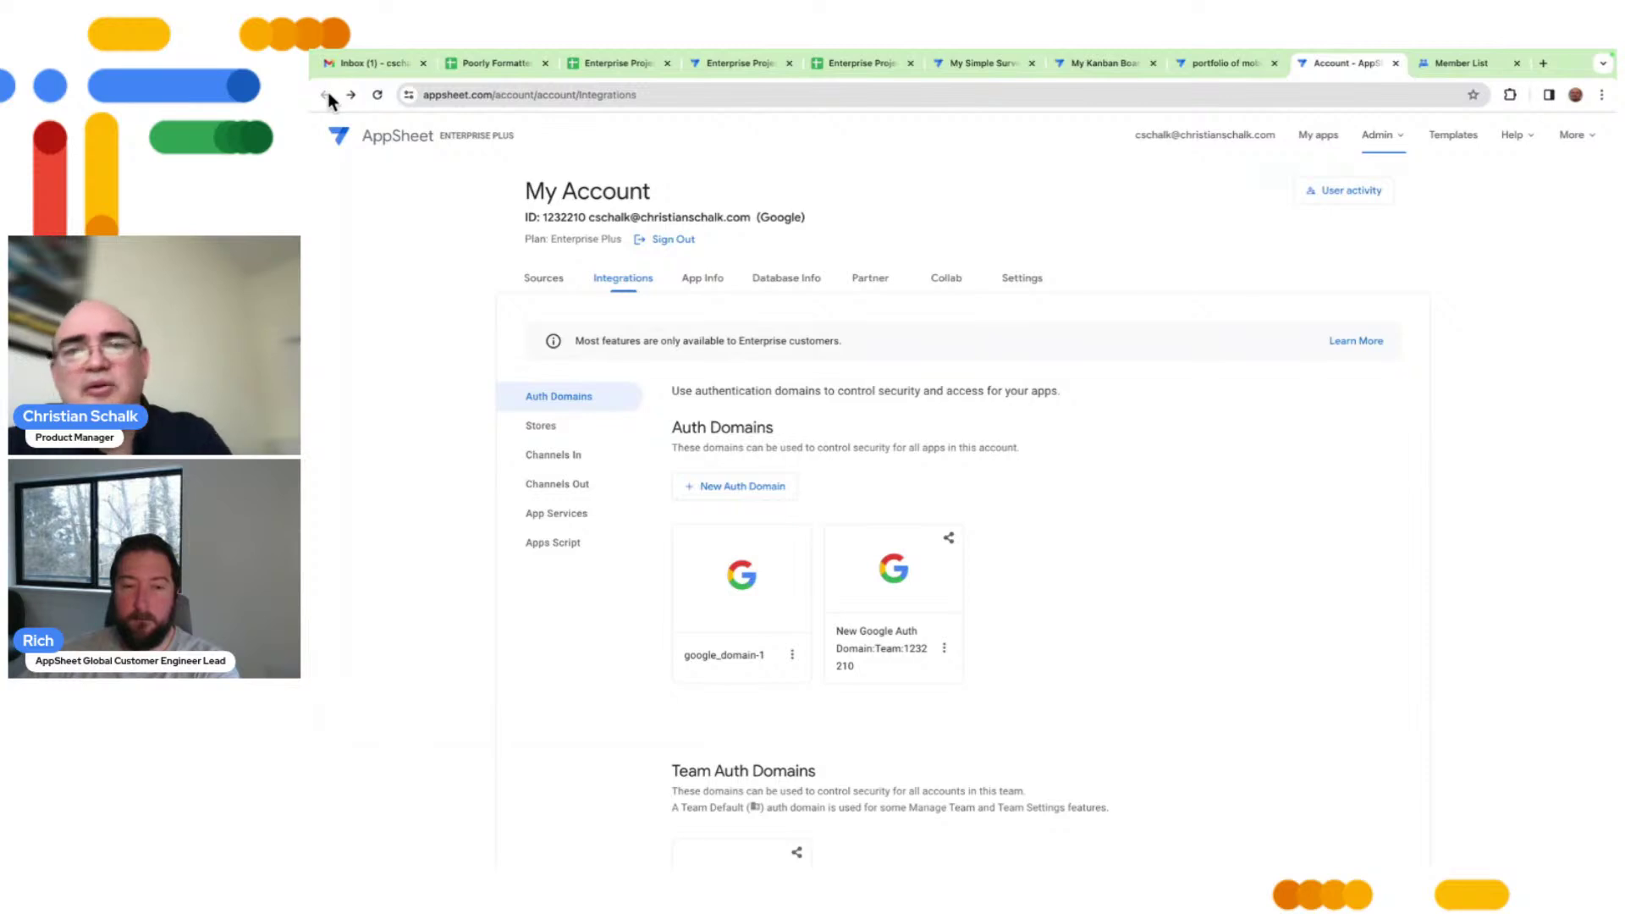
# Review My Simple Survey's available authentication groups and the AppSheet-AccessGroup1 member list in Google Groups
pyautogui.click(980, 64)
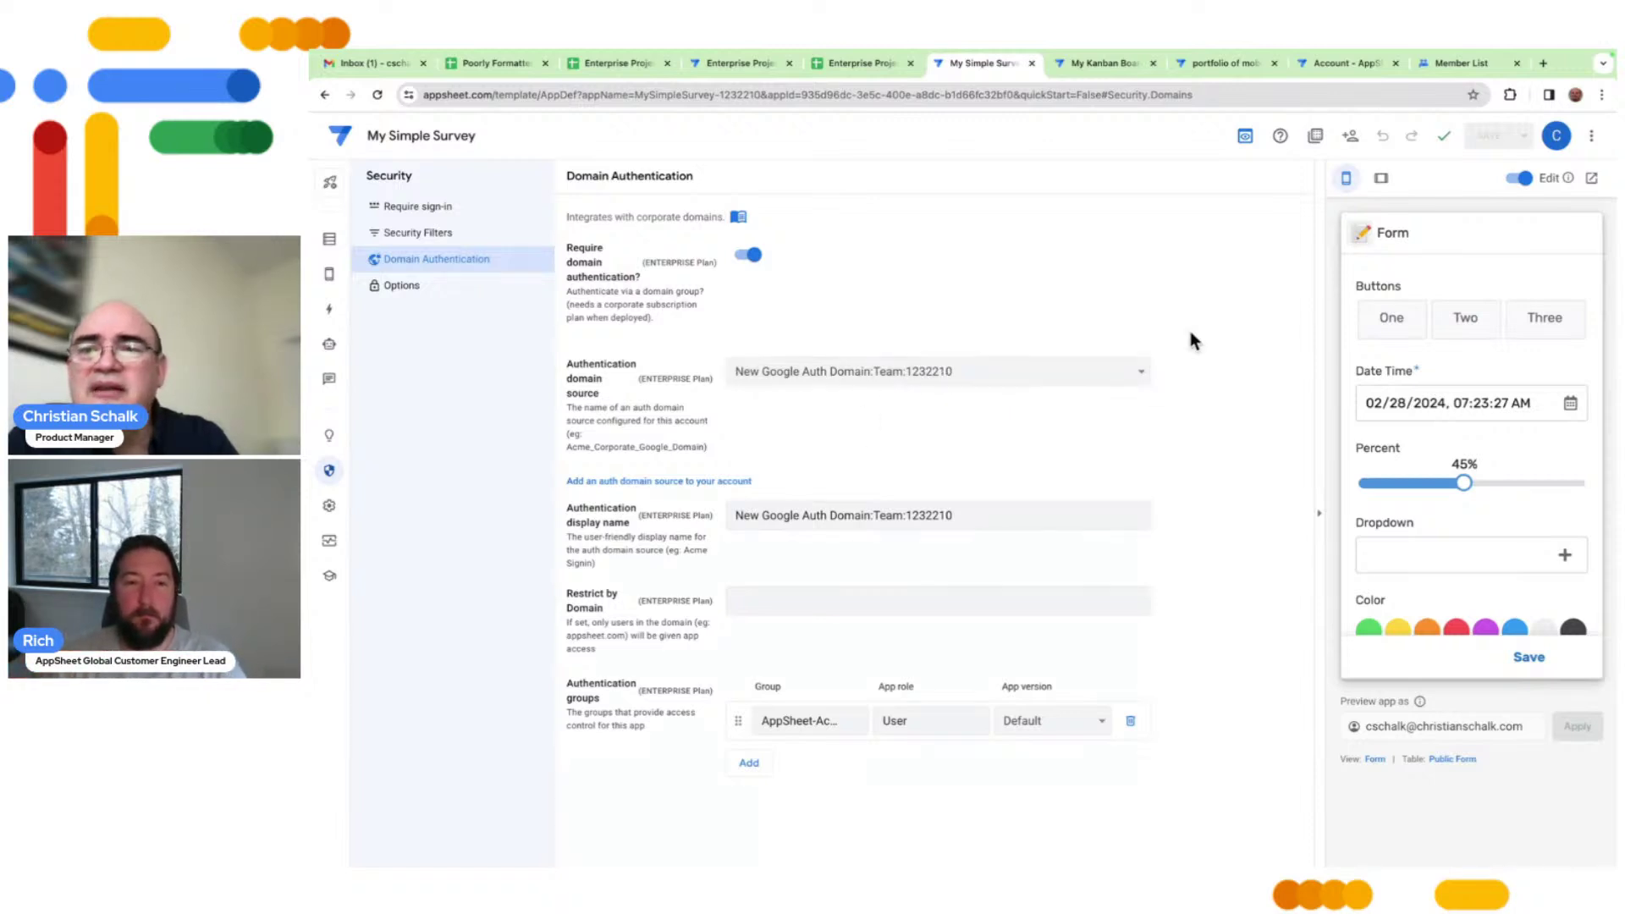
pyautogui.click(1471, 65)
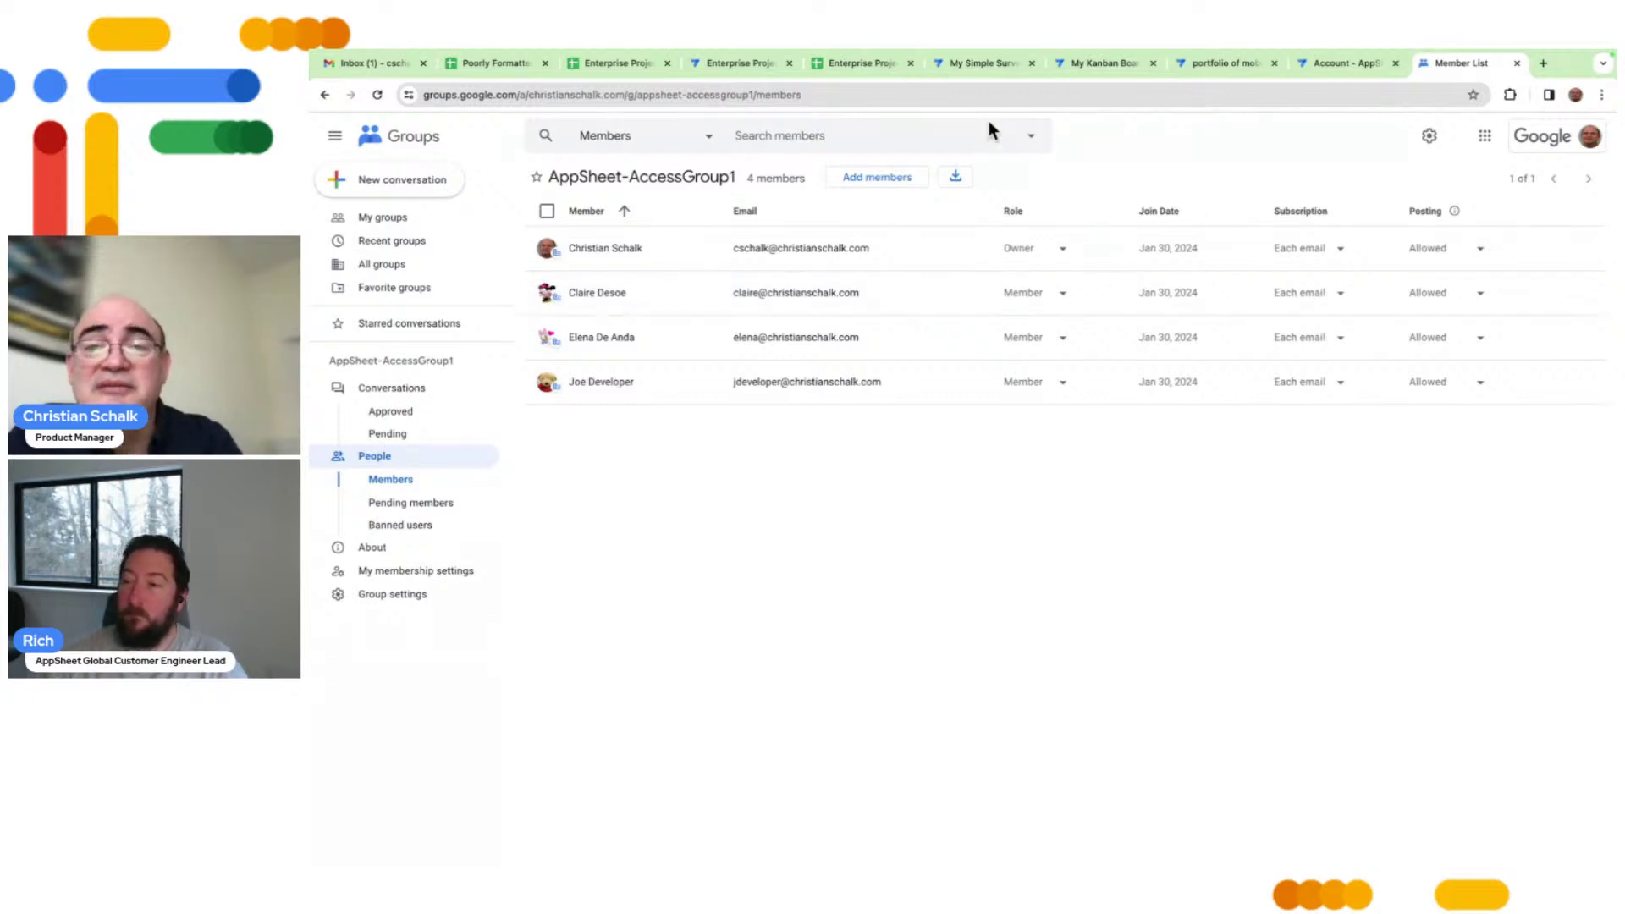
pyautogui.click(972, 63)
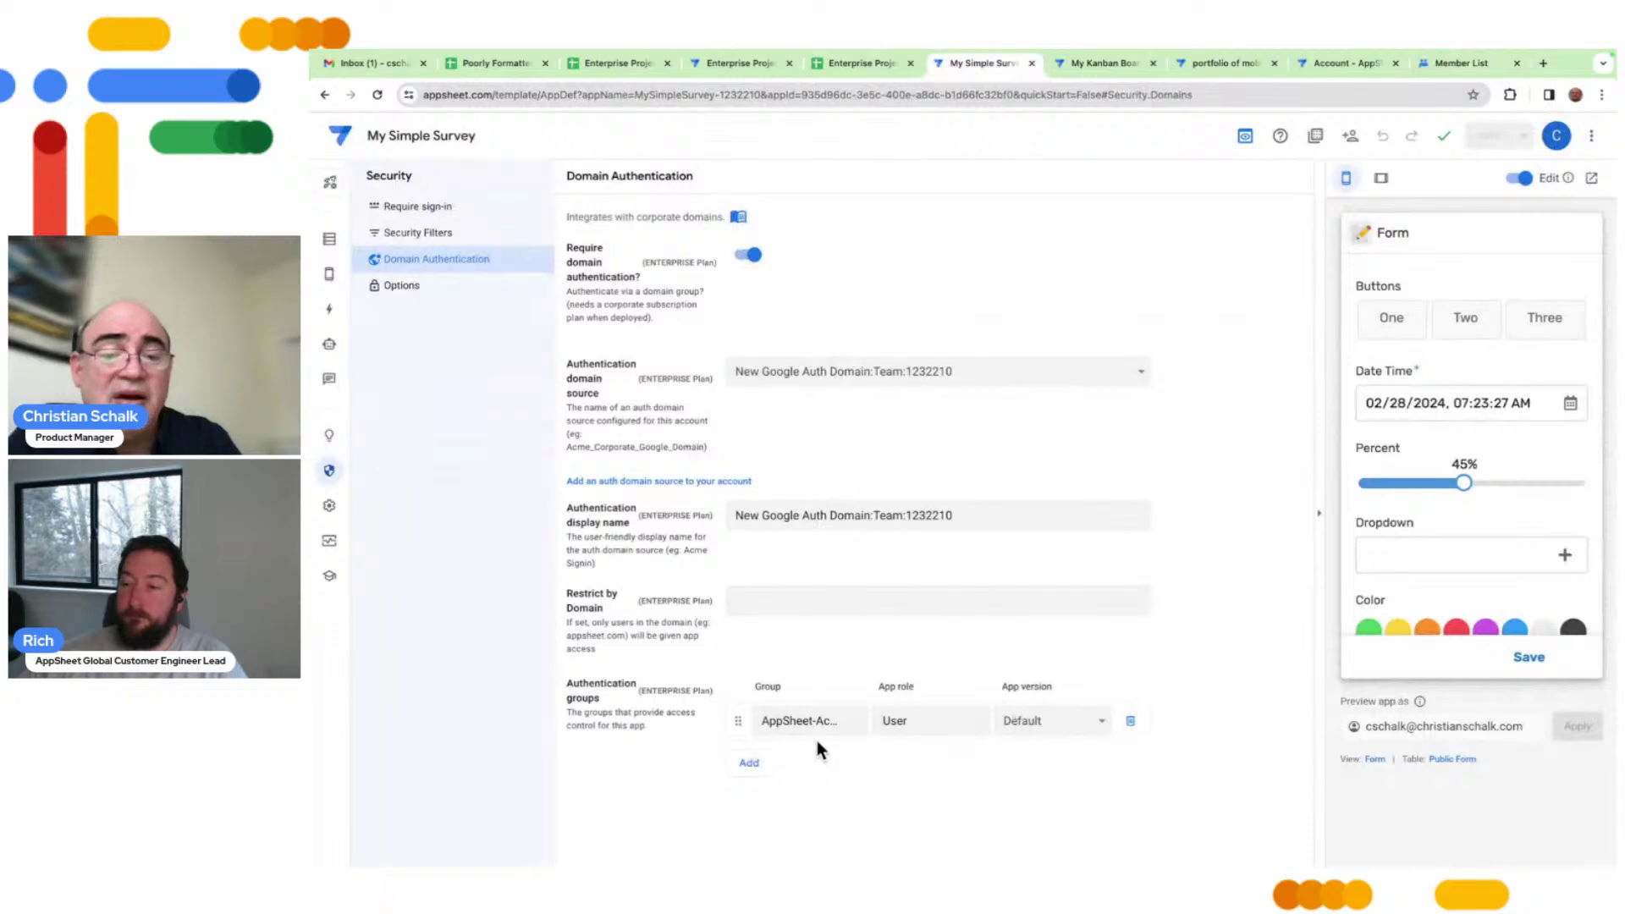
pyautogui.click(795, 724)
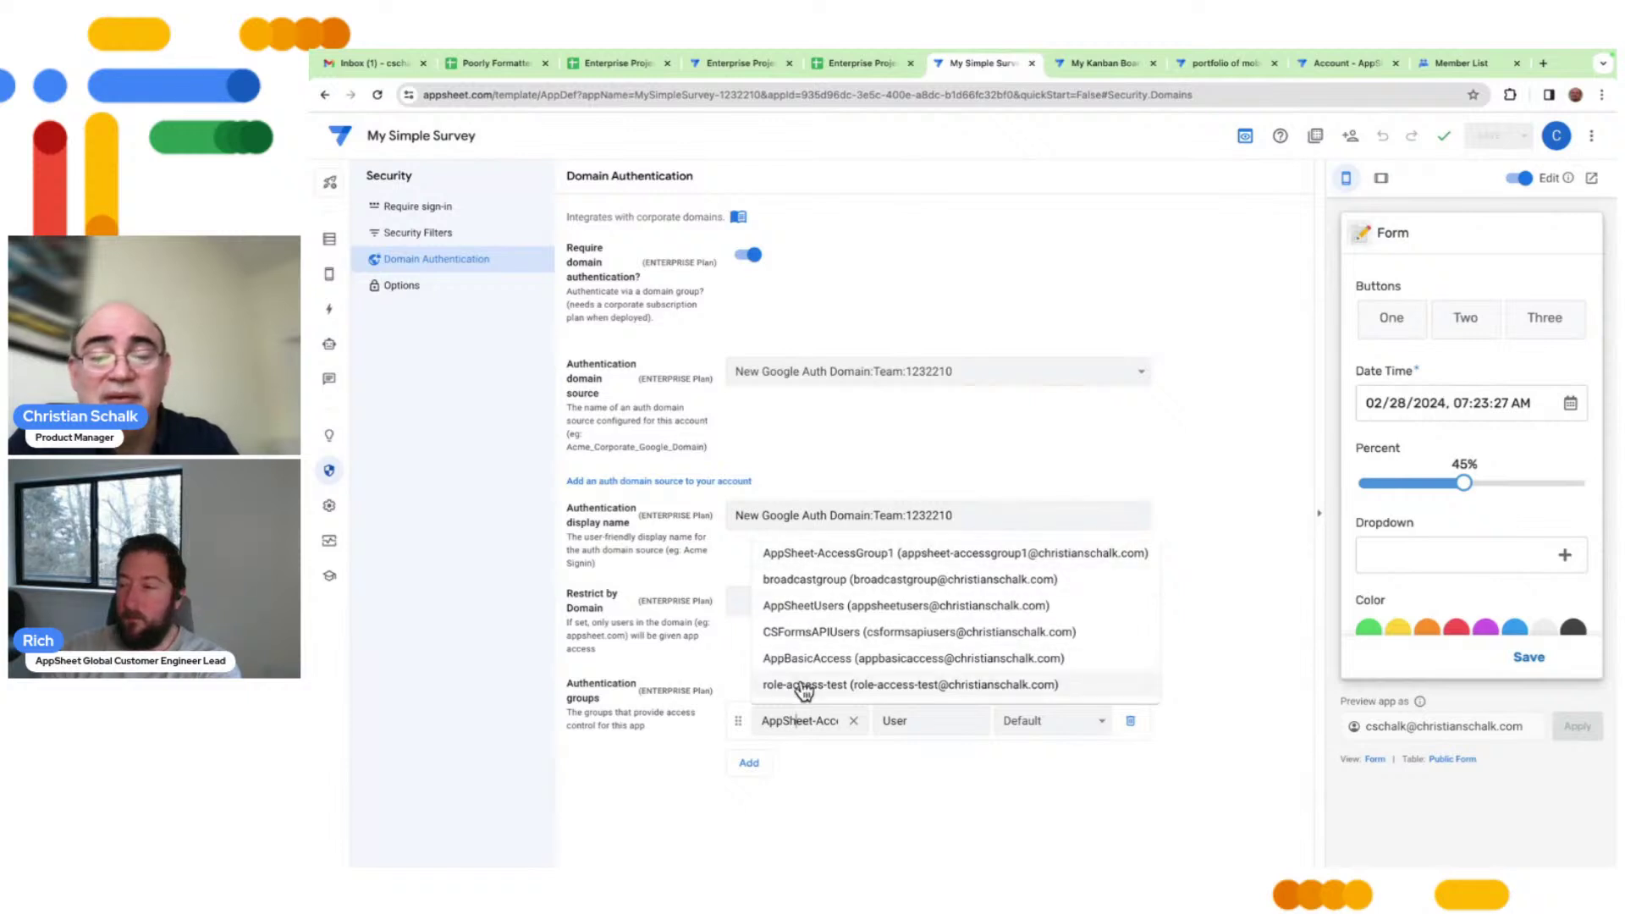
pyautogui.click(859, 808)
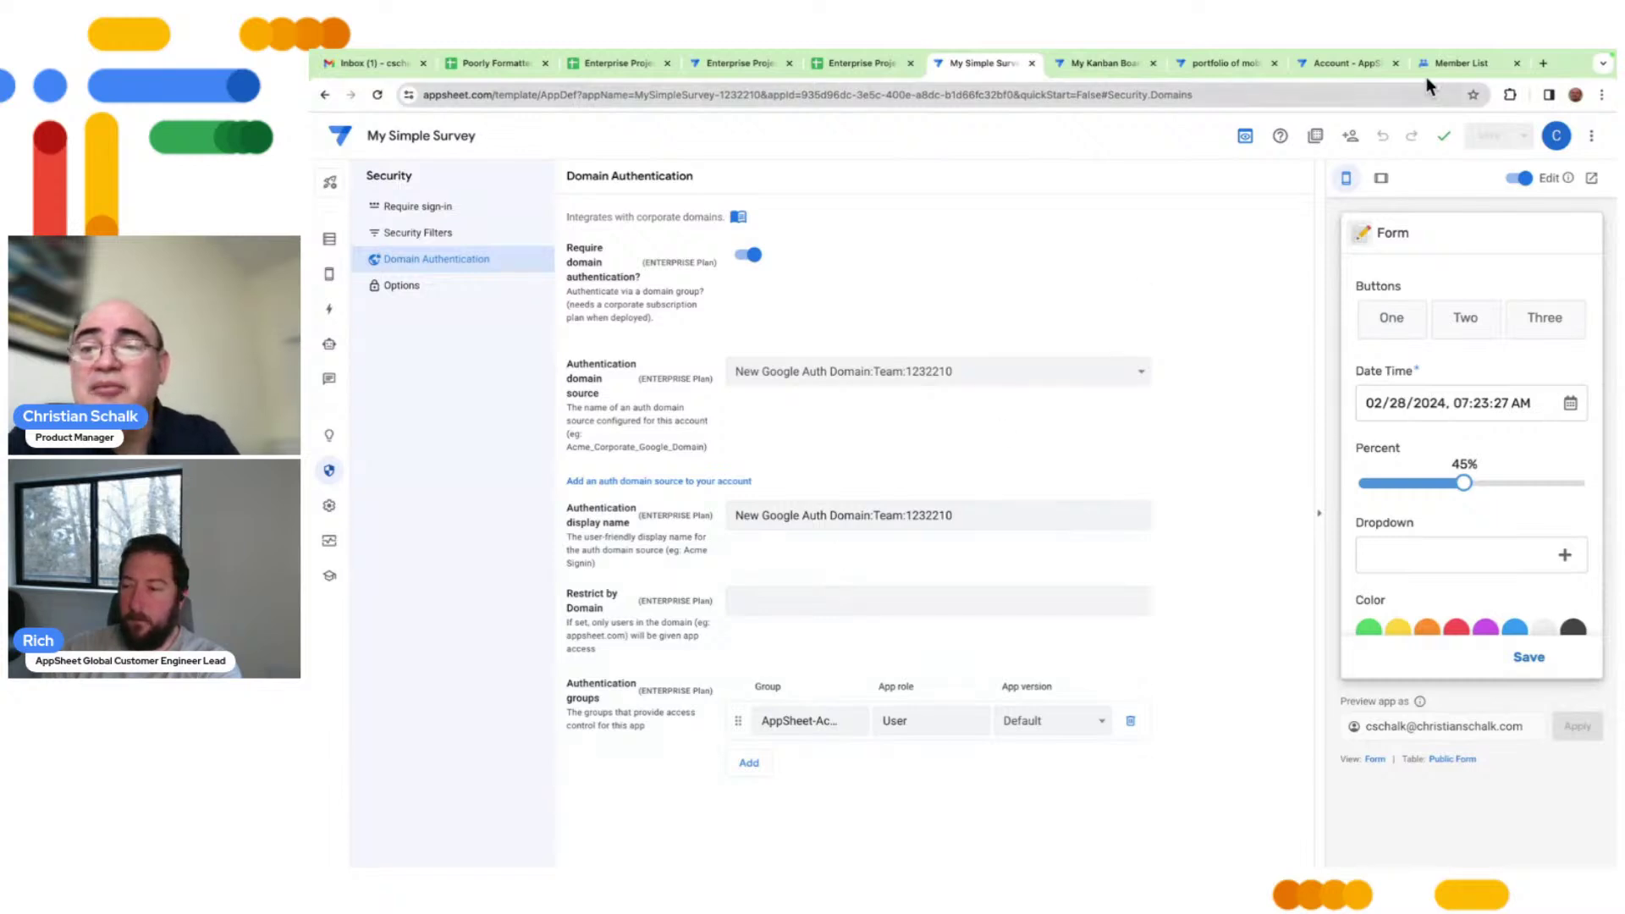
pyautogui.click(1448, 59)
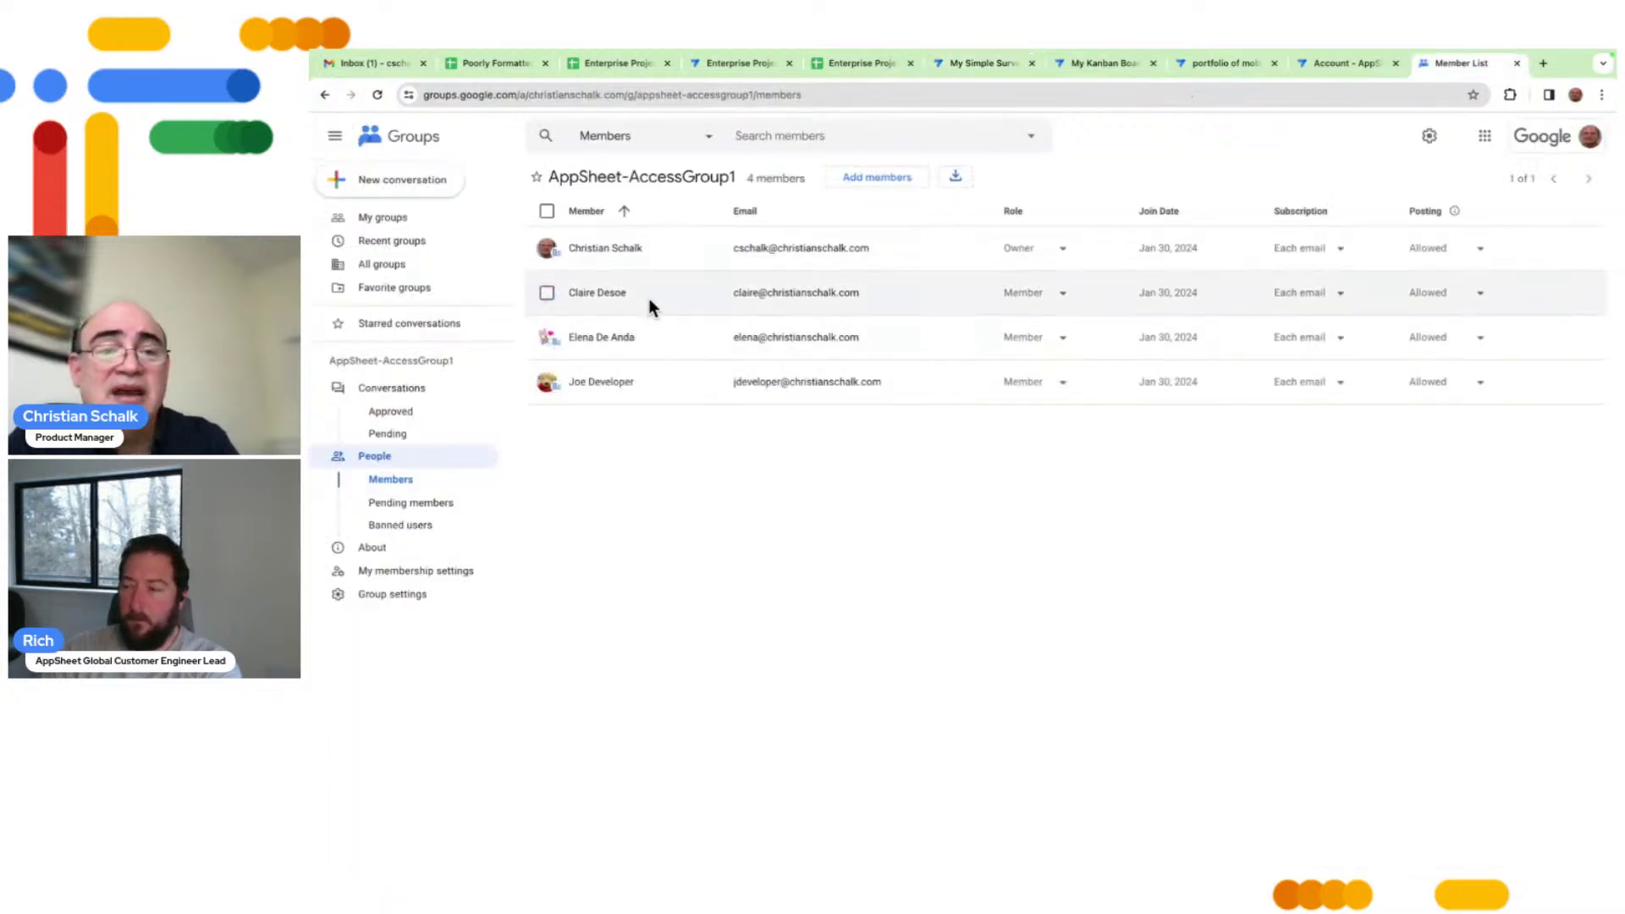
# Switch to the invited user's session and reload the My Simple Survey and My Kanban Board apps to check access
pyautogui.hotkey('ctrl', 'Right')
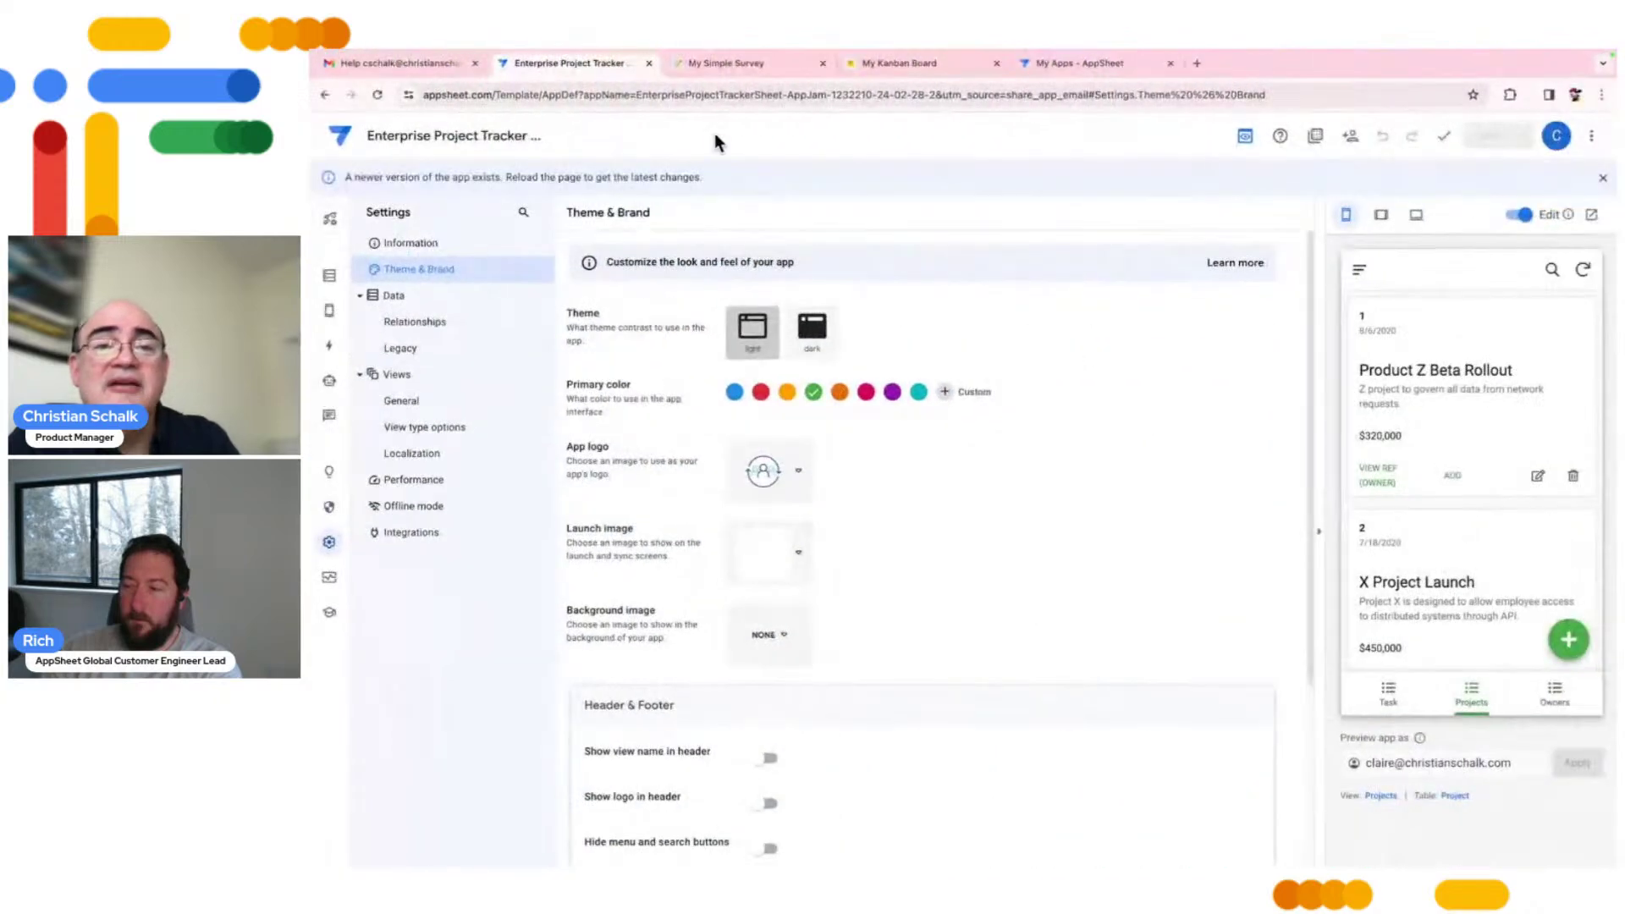
pyautogui.click(721, 60)
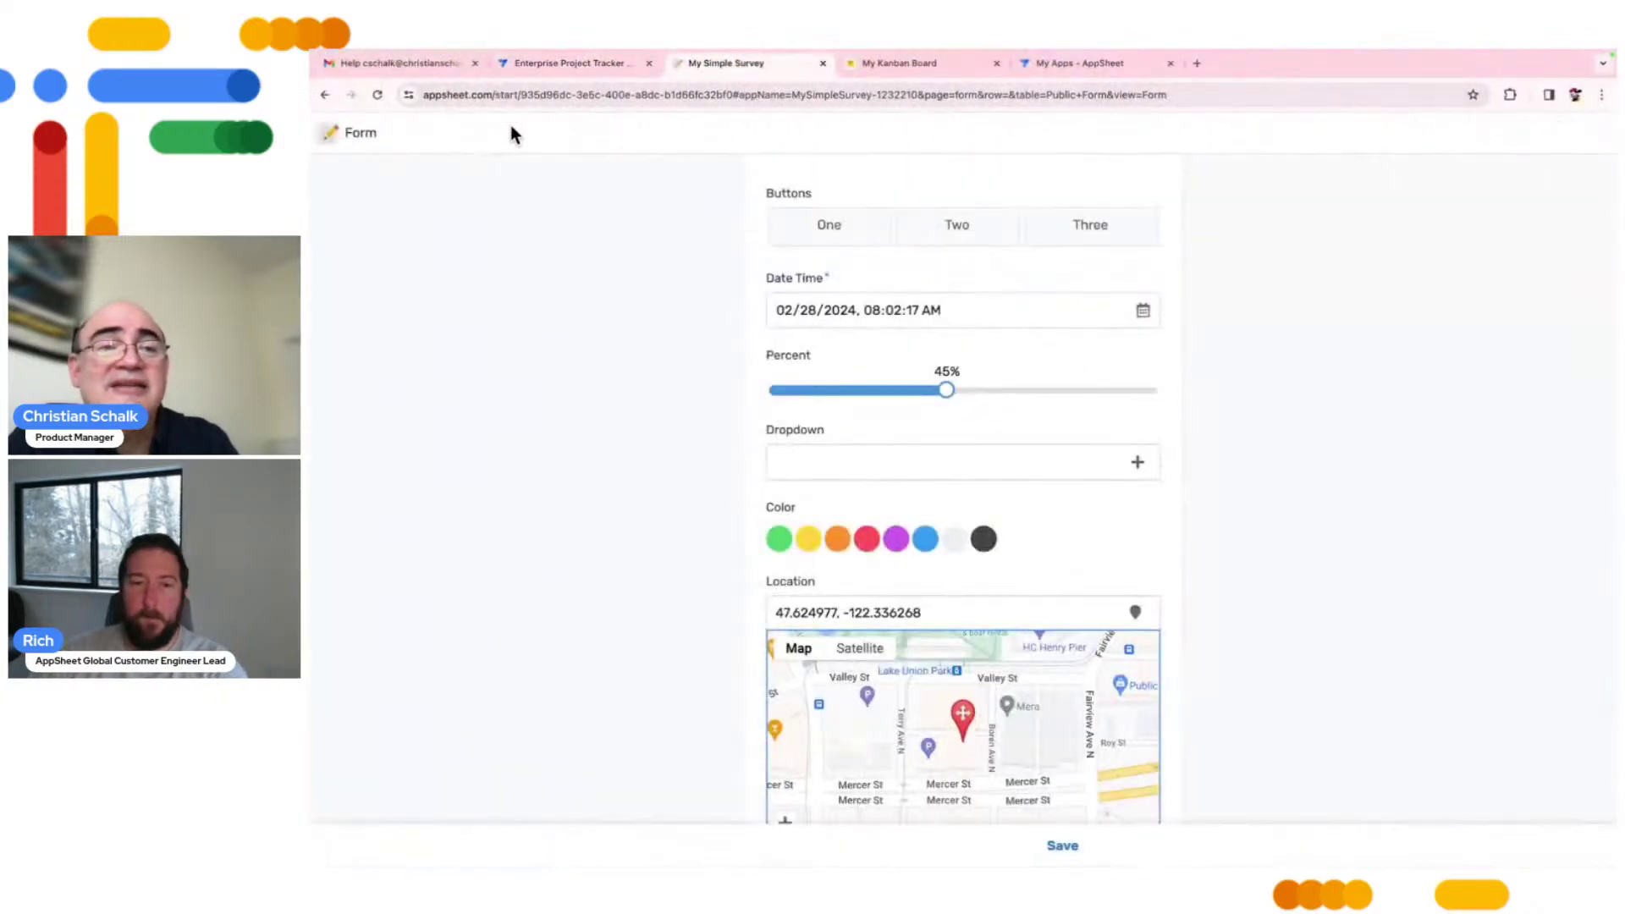
pyautogui.click(379, 94)
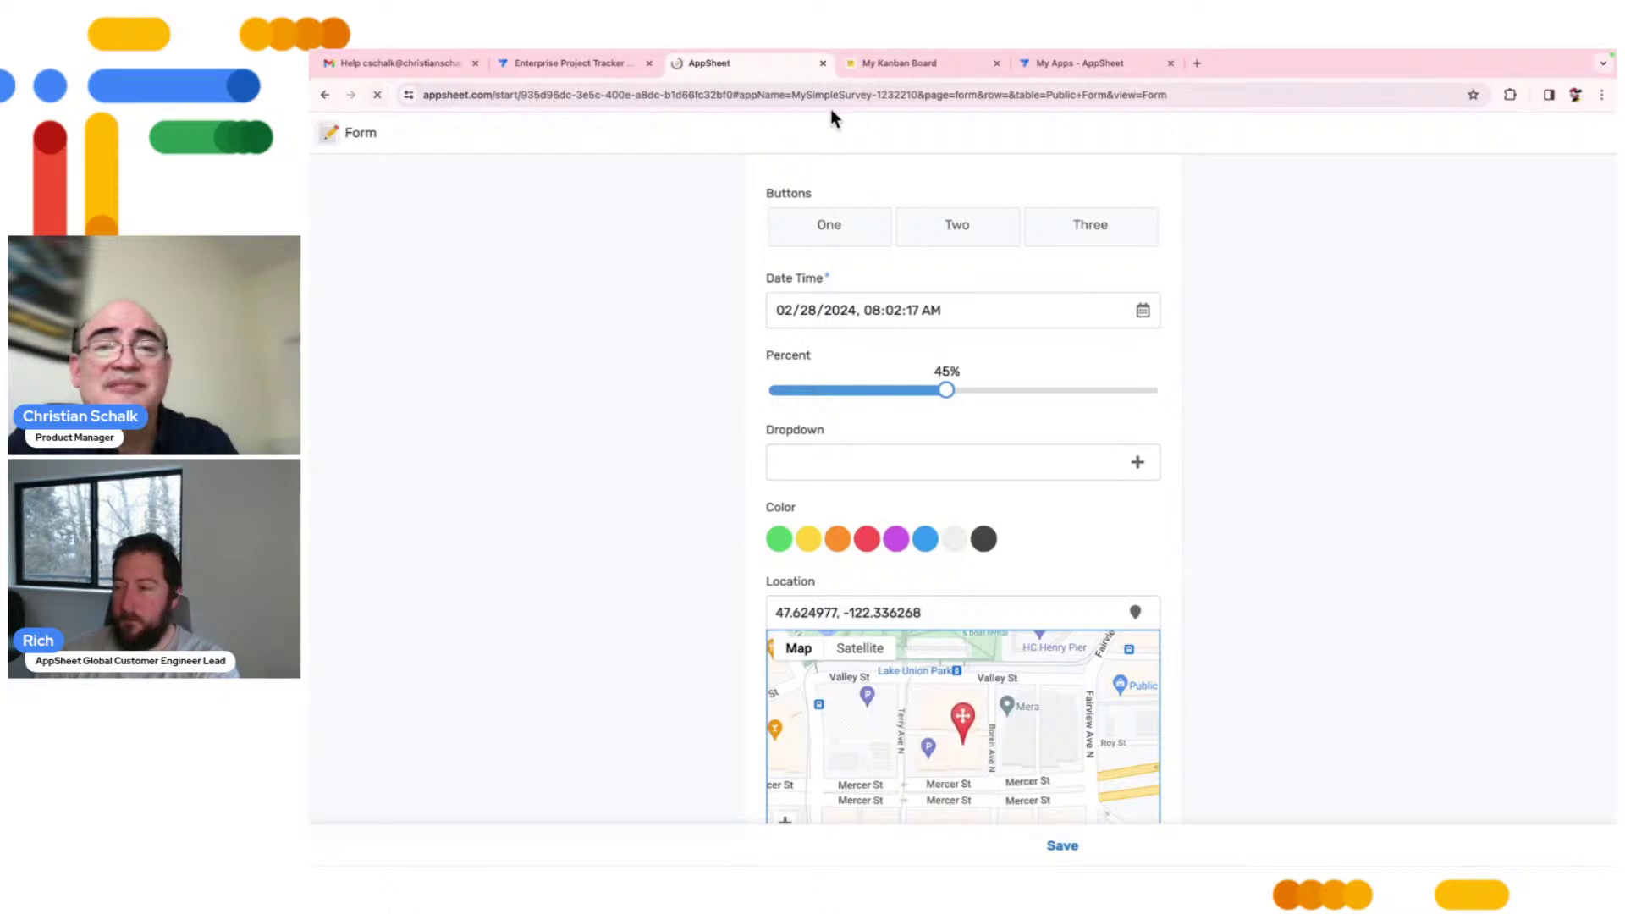
pyautogui.click(901, 65)
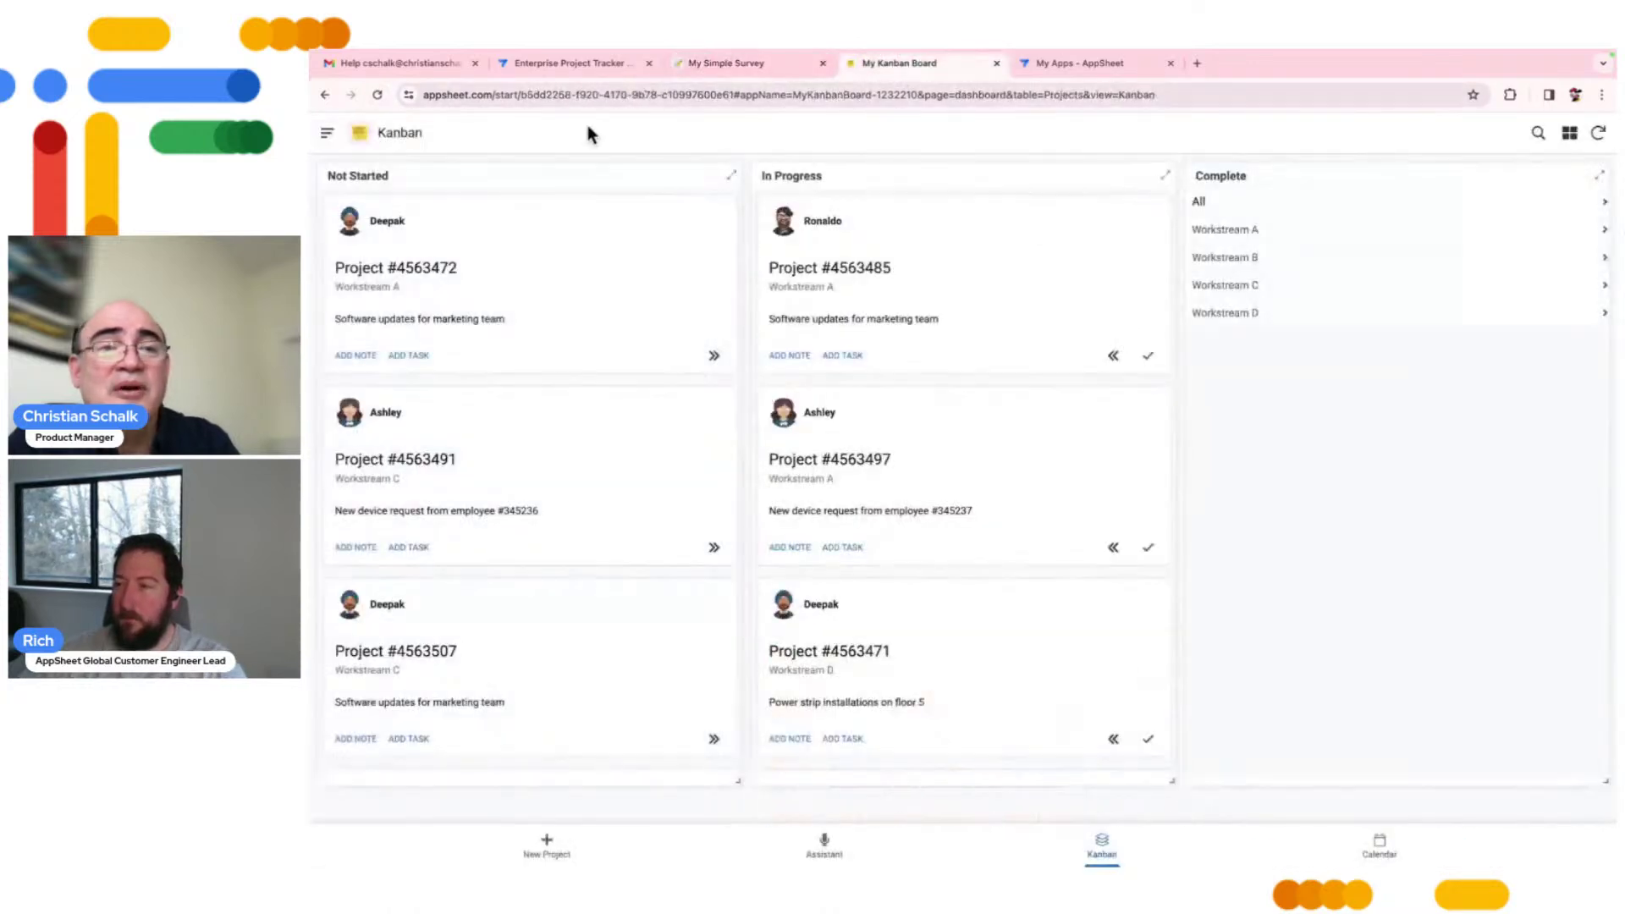
pyautogui.click(378, 95)
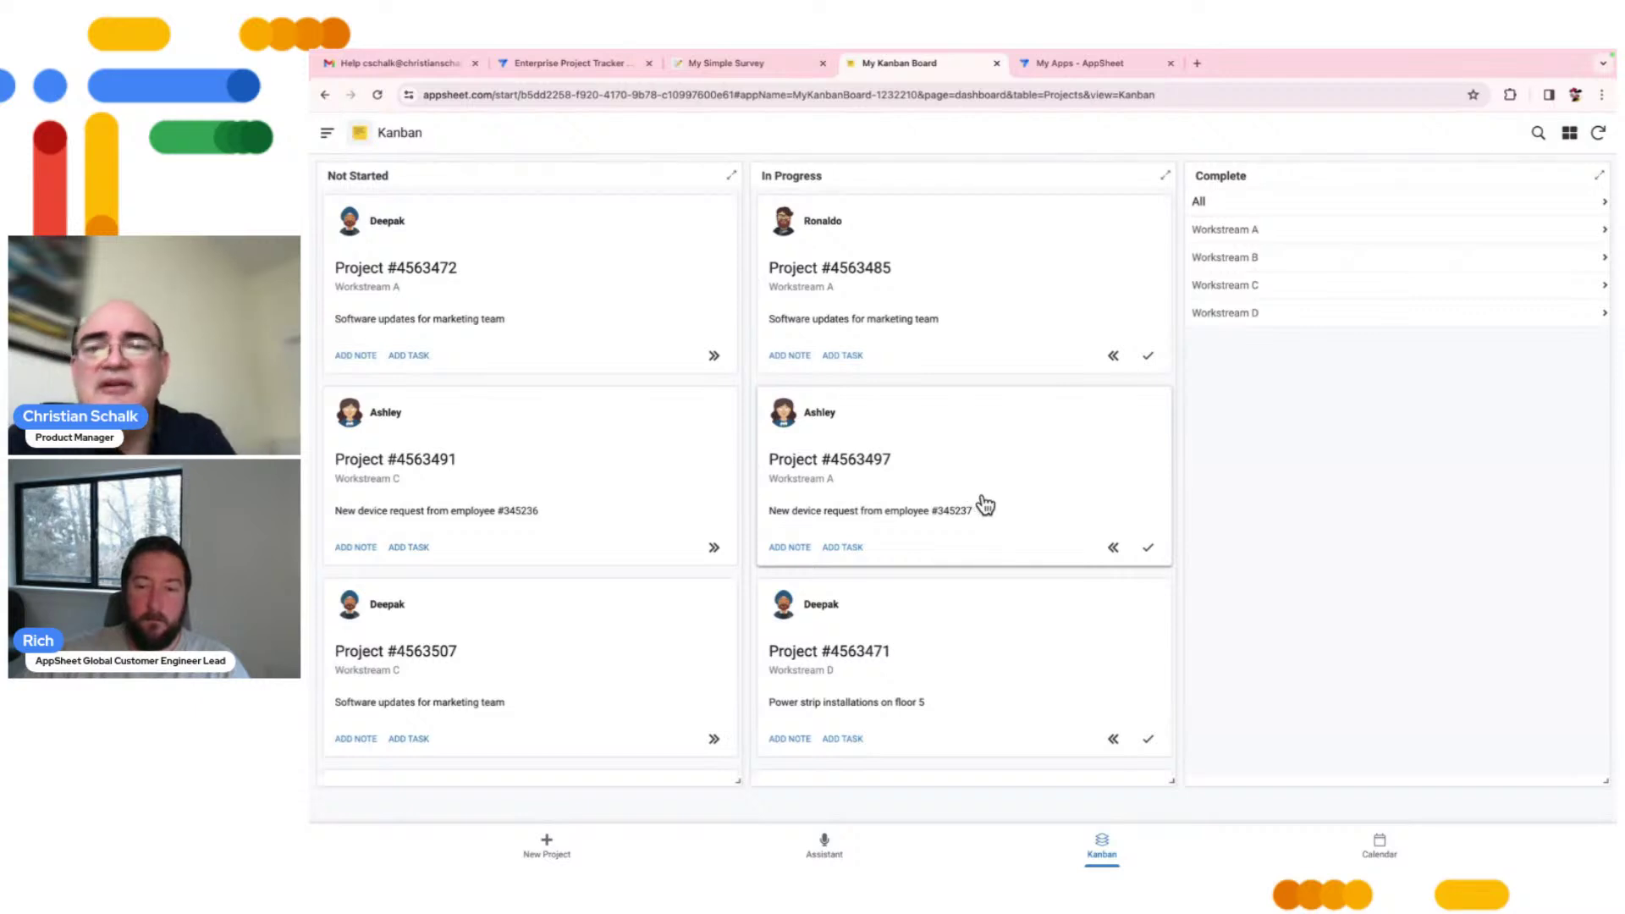
# Return to the owner's session and view My Simple Survey's Team Work settings for collaborating and publishing
pyautogui.hotkey('ctrl', 'Left')
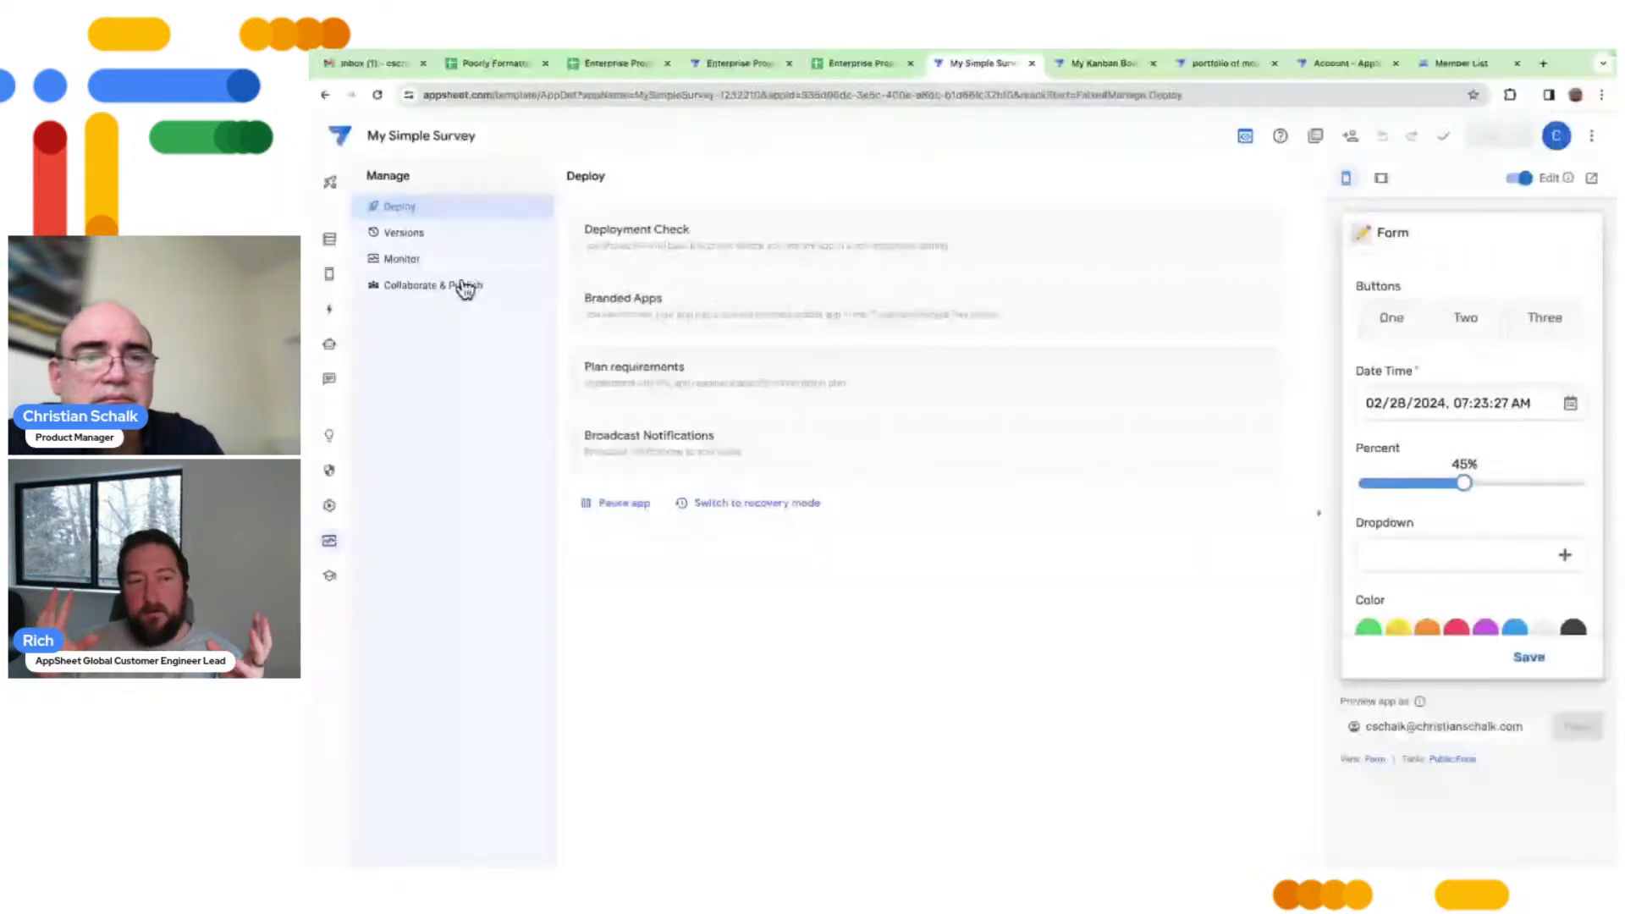
pyautogui.click(465, 286)
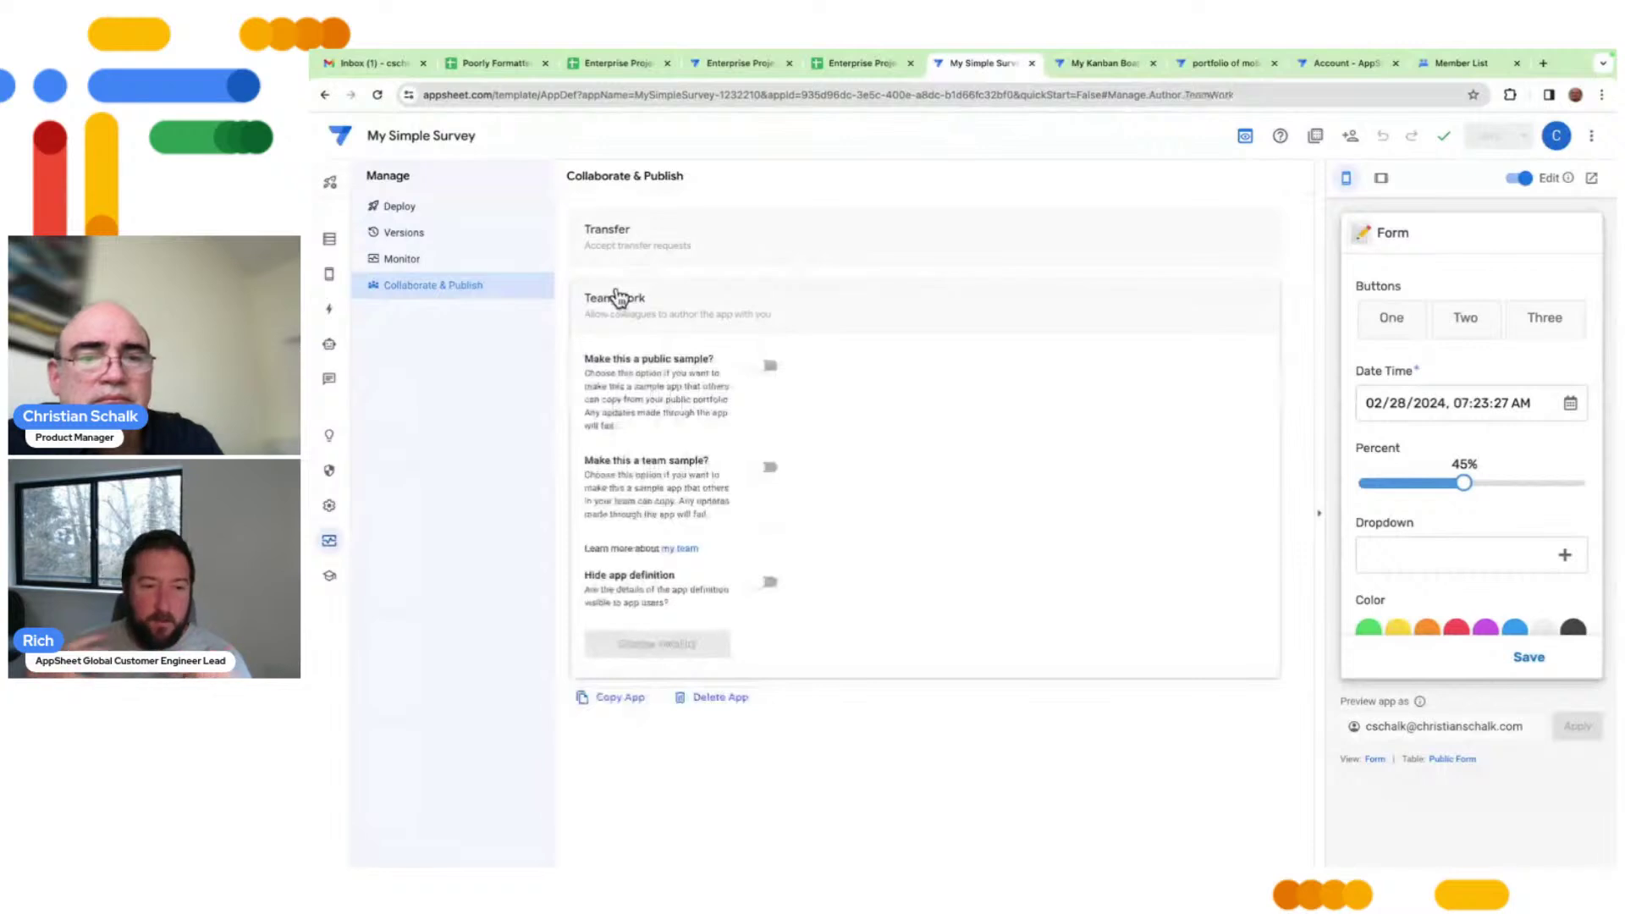
# Make My Simple Survey a public sample and apply the visibility change
pyautogui.click(769, 366)
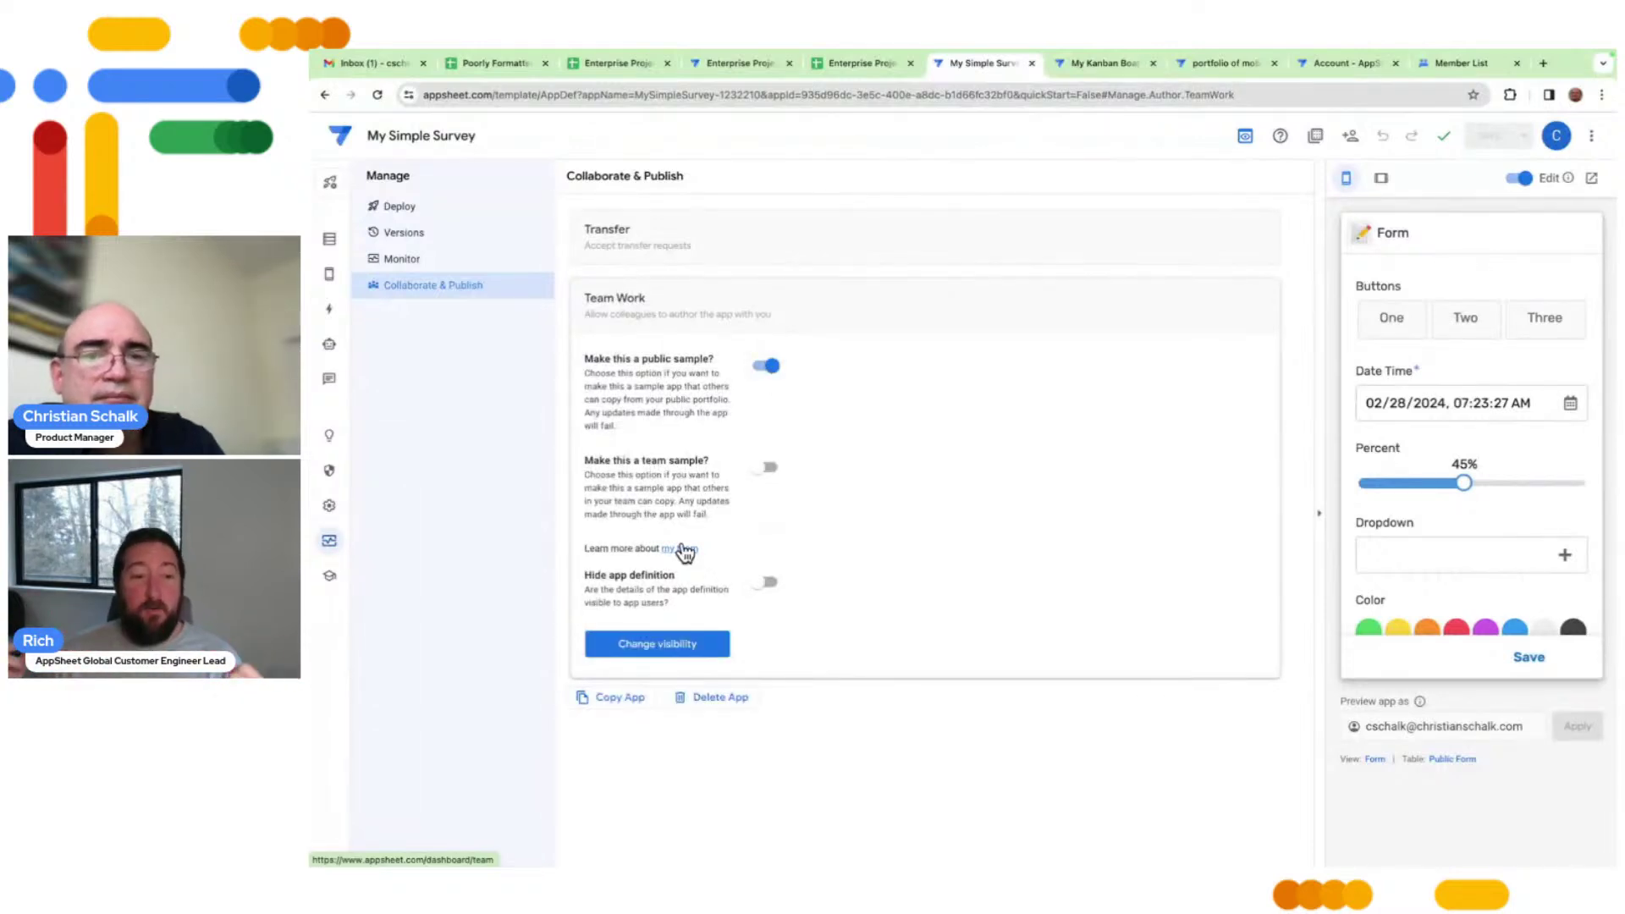
pyautogui.click(649, 643)
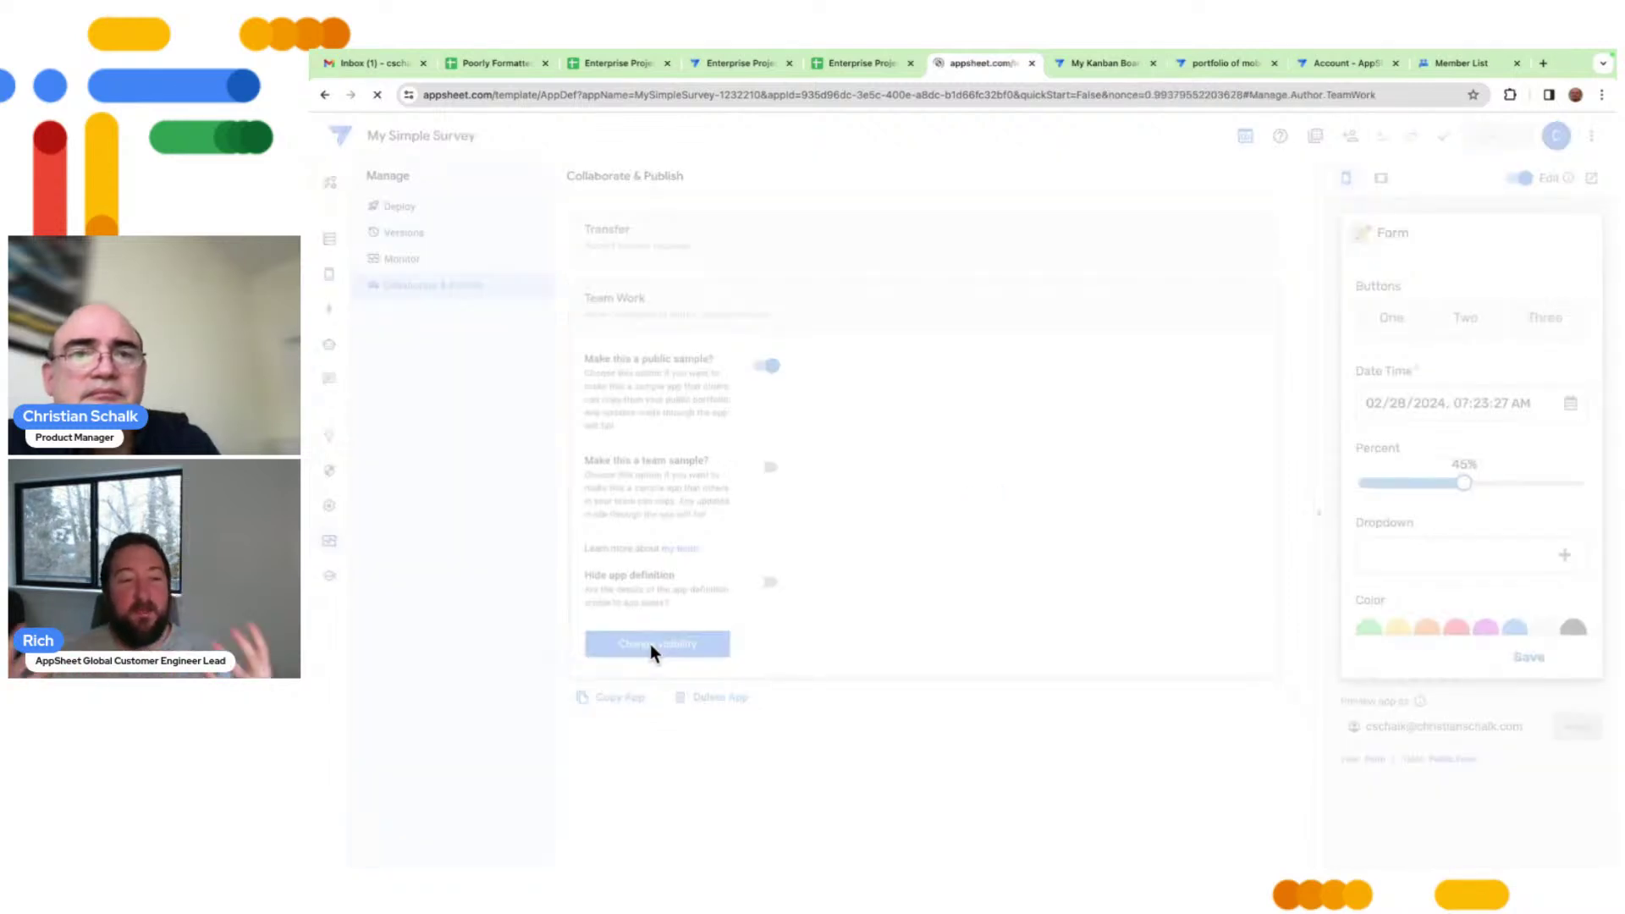
# View the Team Work settings for collaborating on and publishing the Enterprise Project Tracker app
pyautogui.click(744, 62)
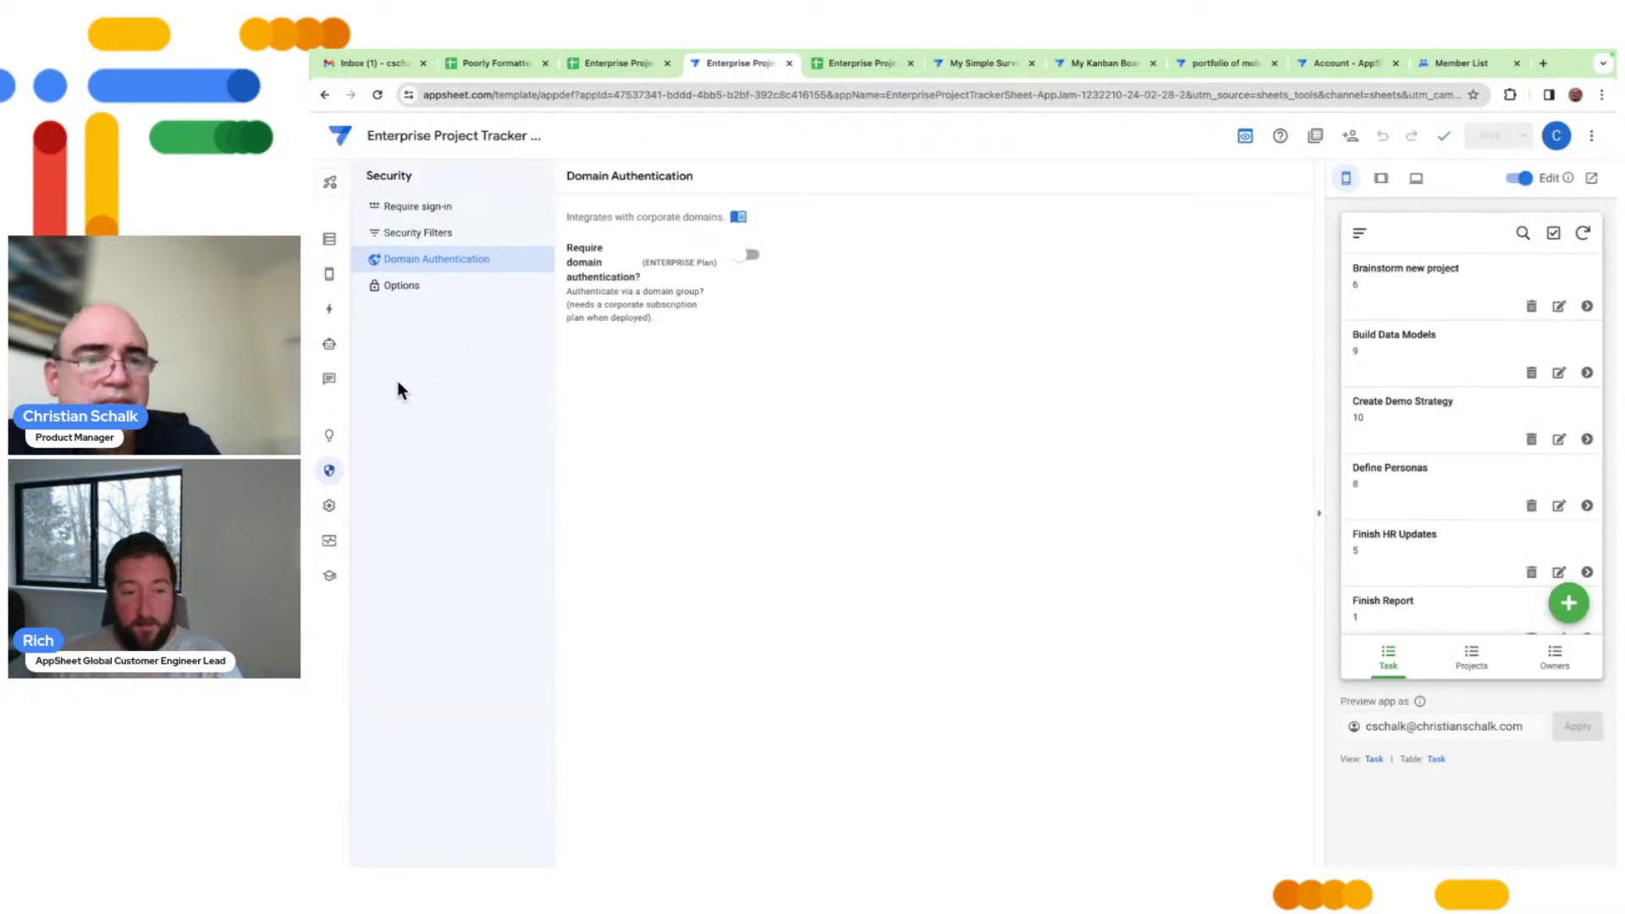
pyautogui.click(329, 544)
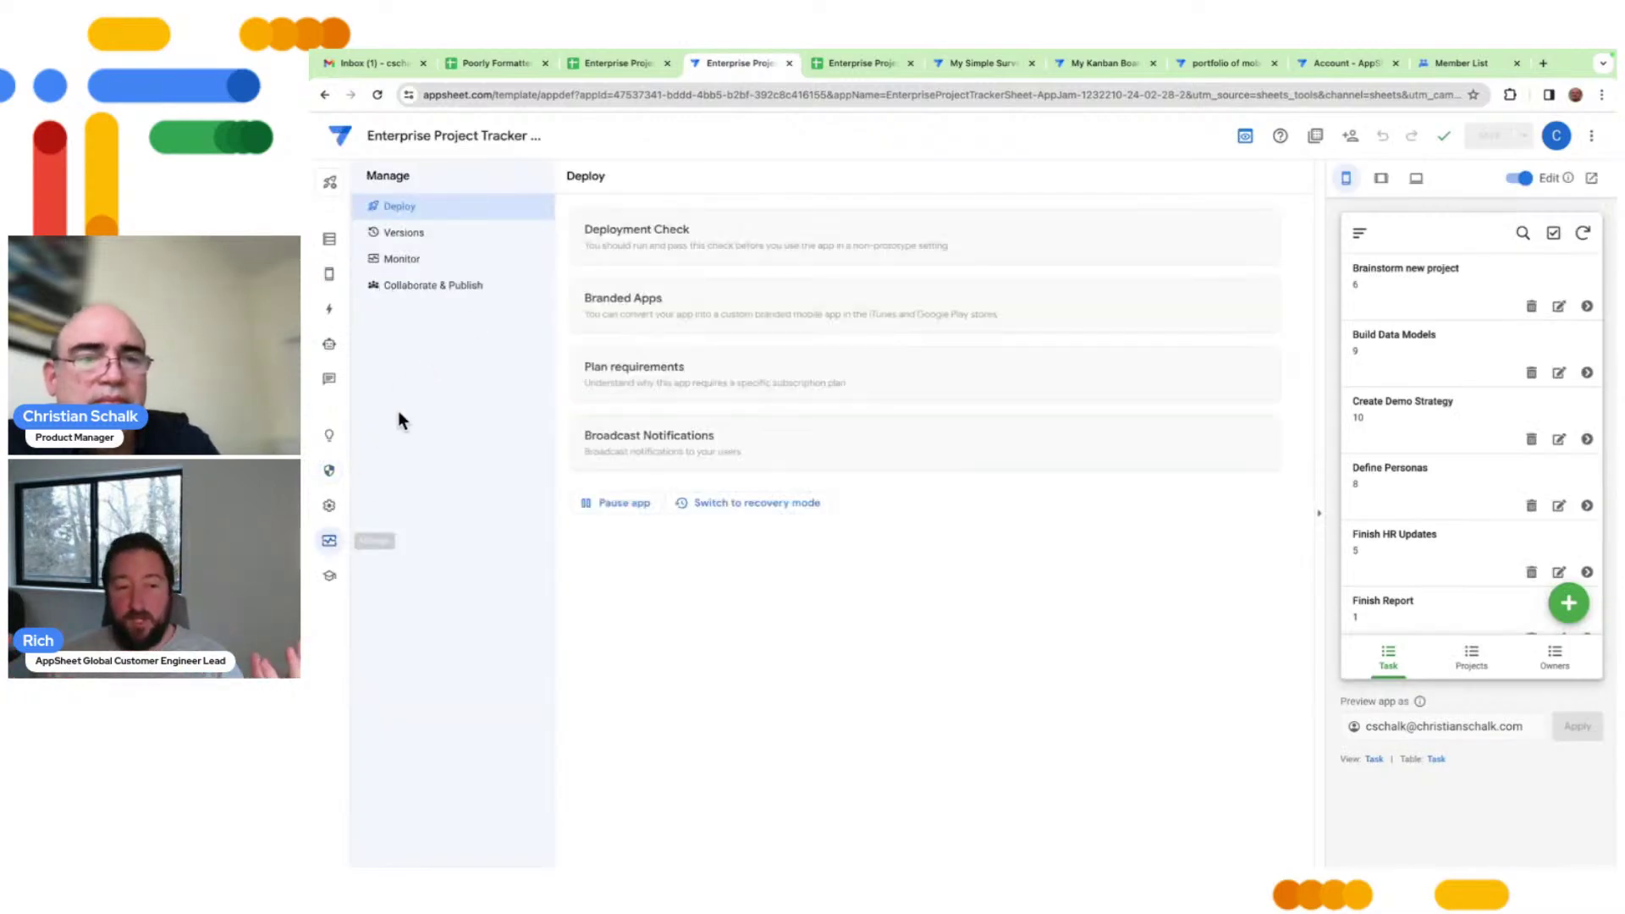
pyautogui.click(457, 287)
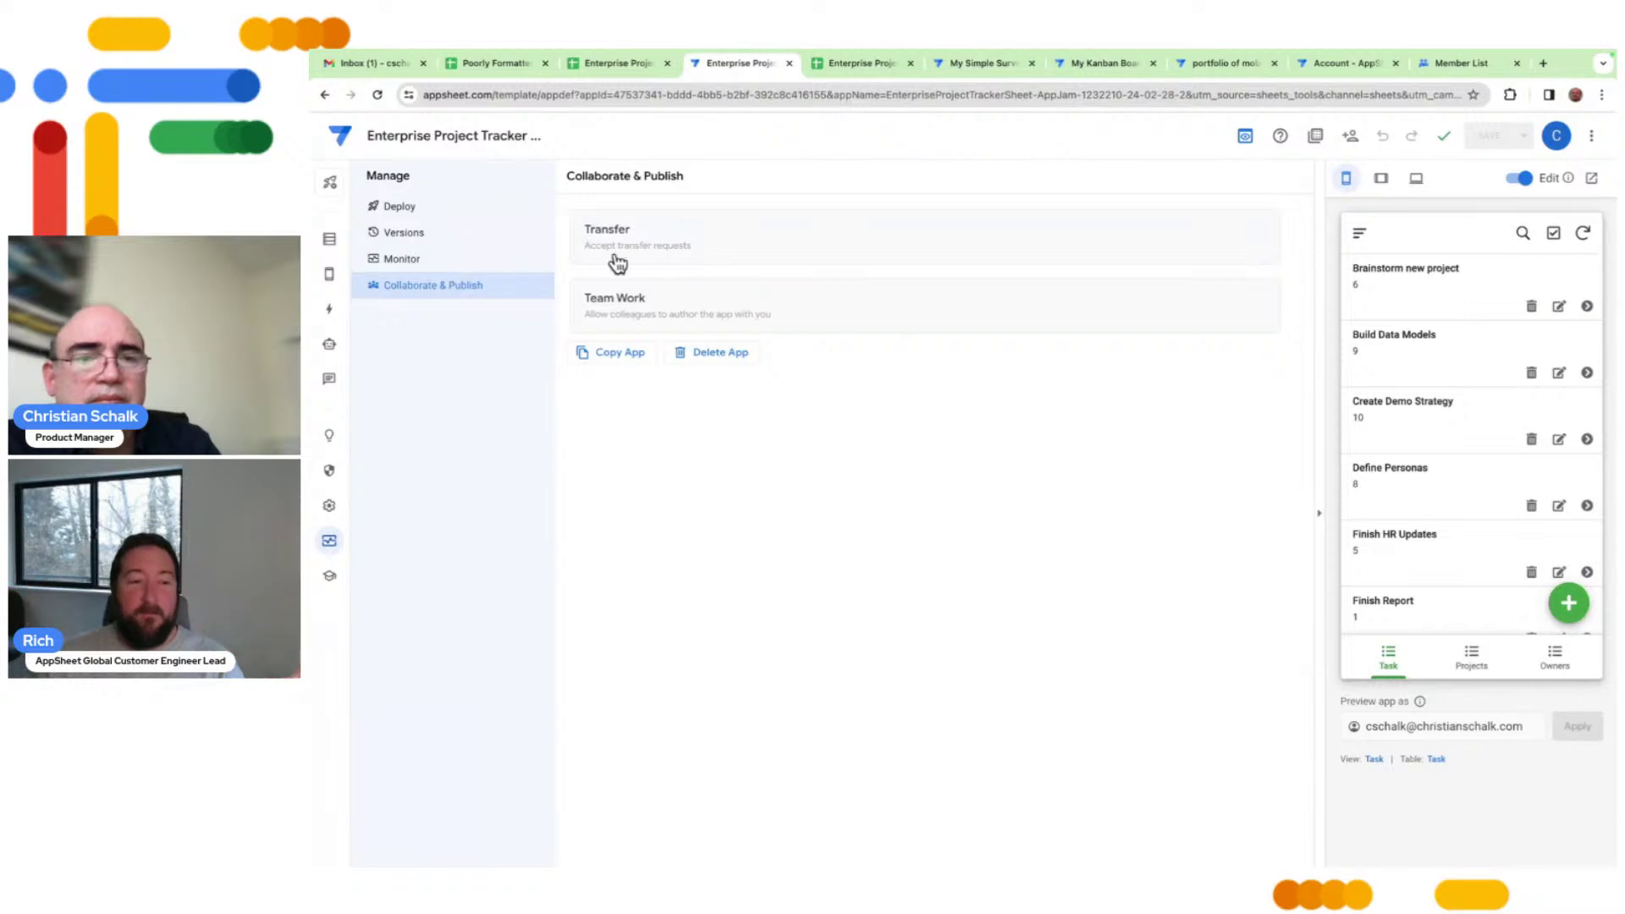
pyautogui.click(659, 303)
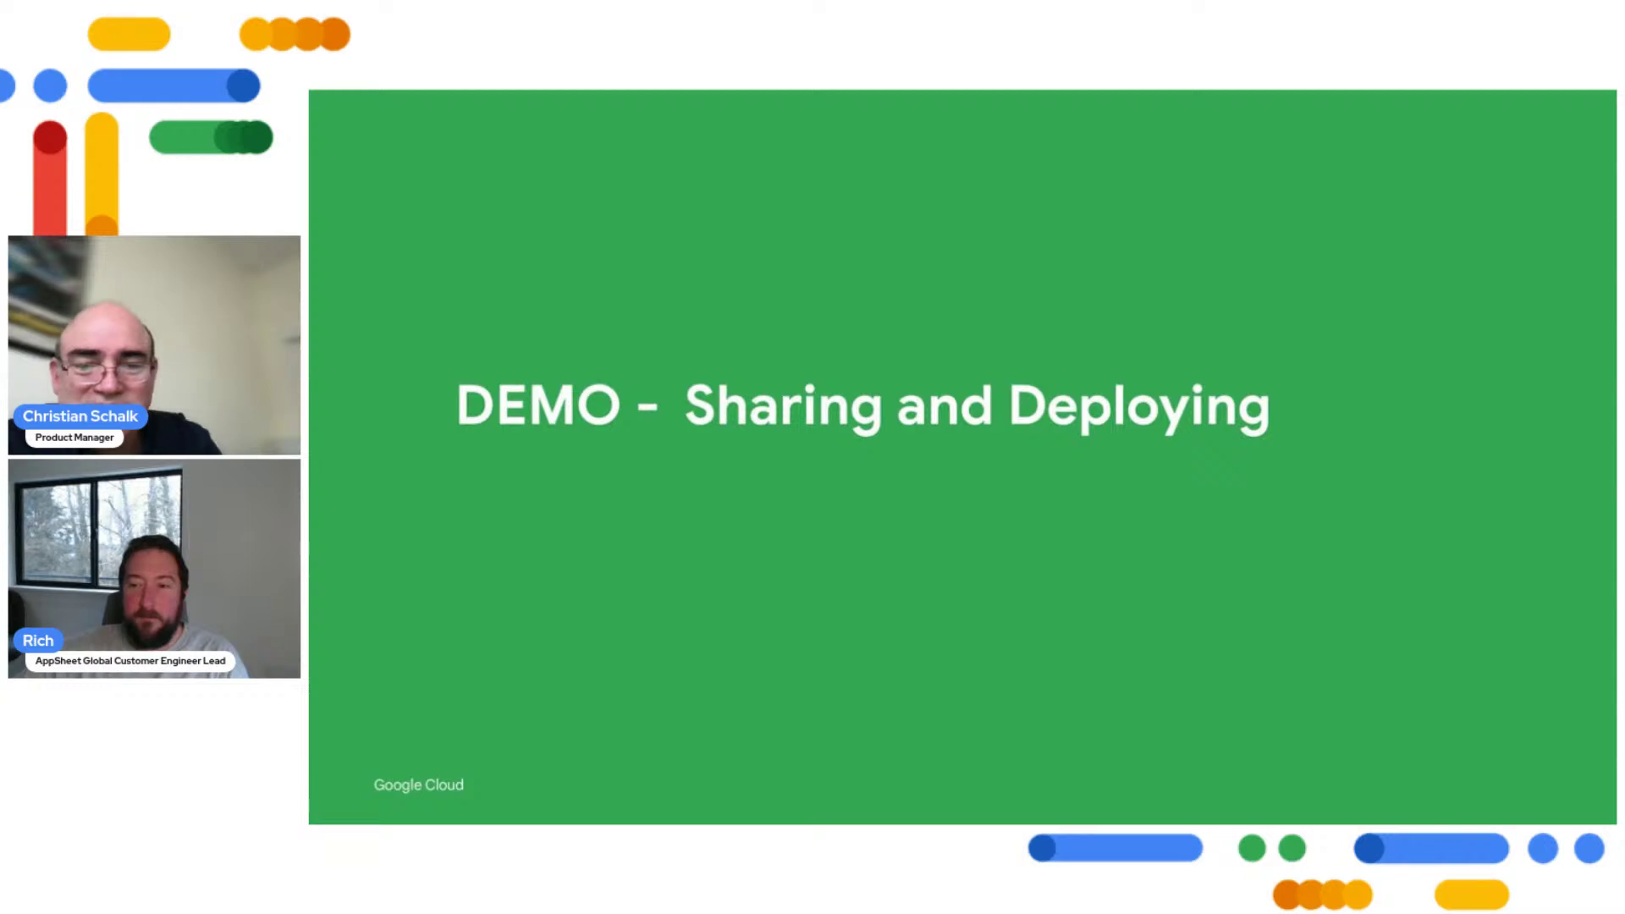
pyautogui.press('Right')
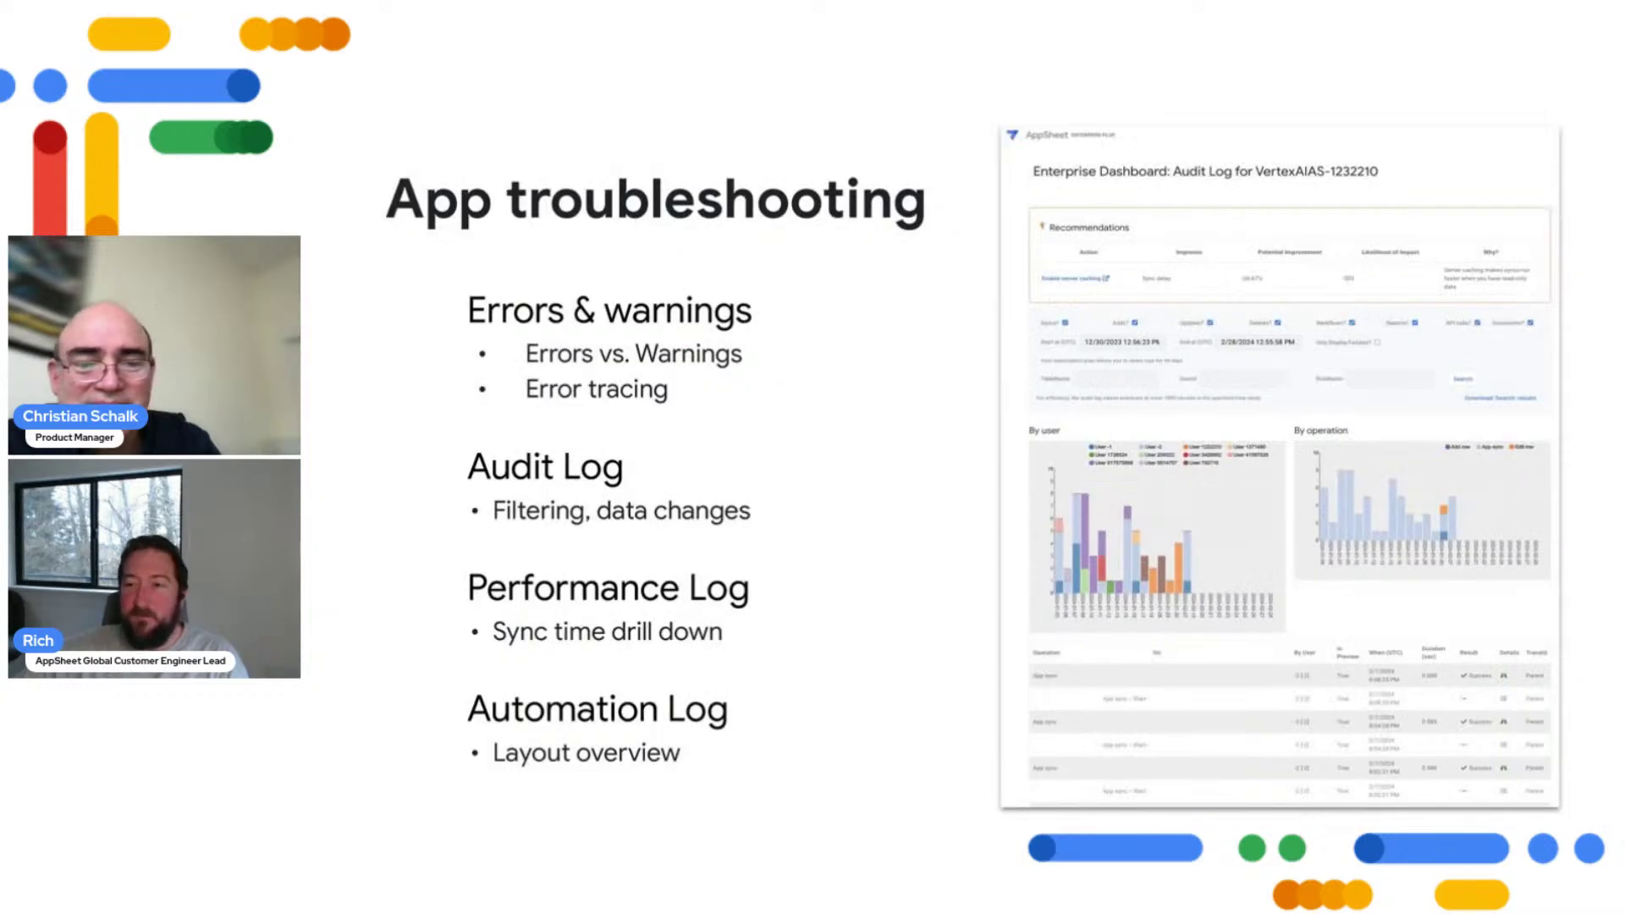
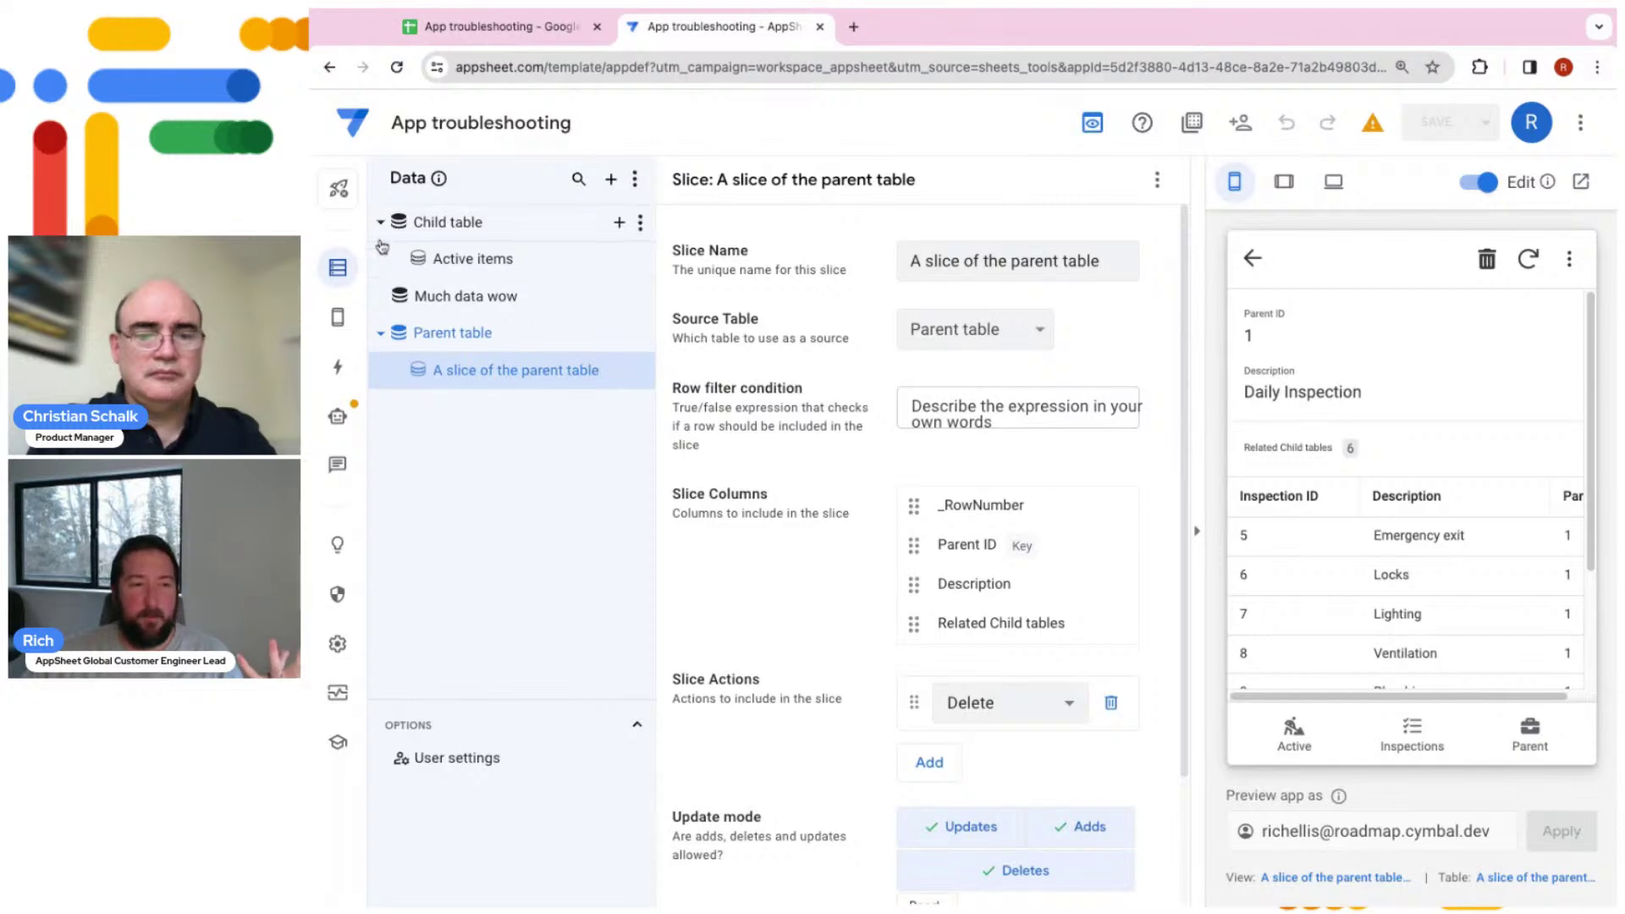
# Hide the Parent ID column of the Child table in the App troubleshooting app and save the app
pyautogui.click(457, 227)
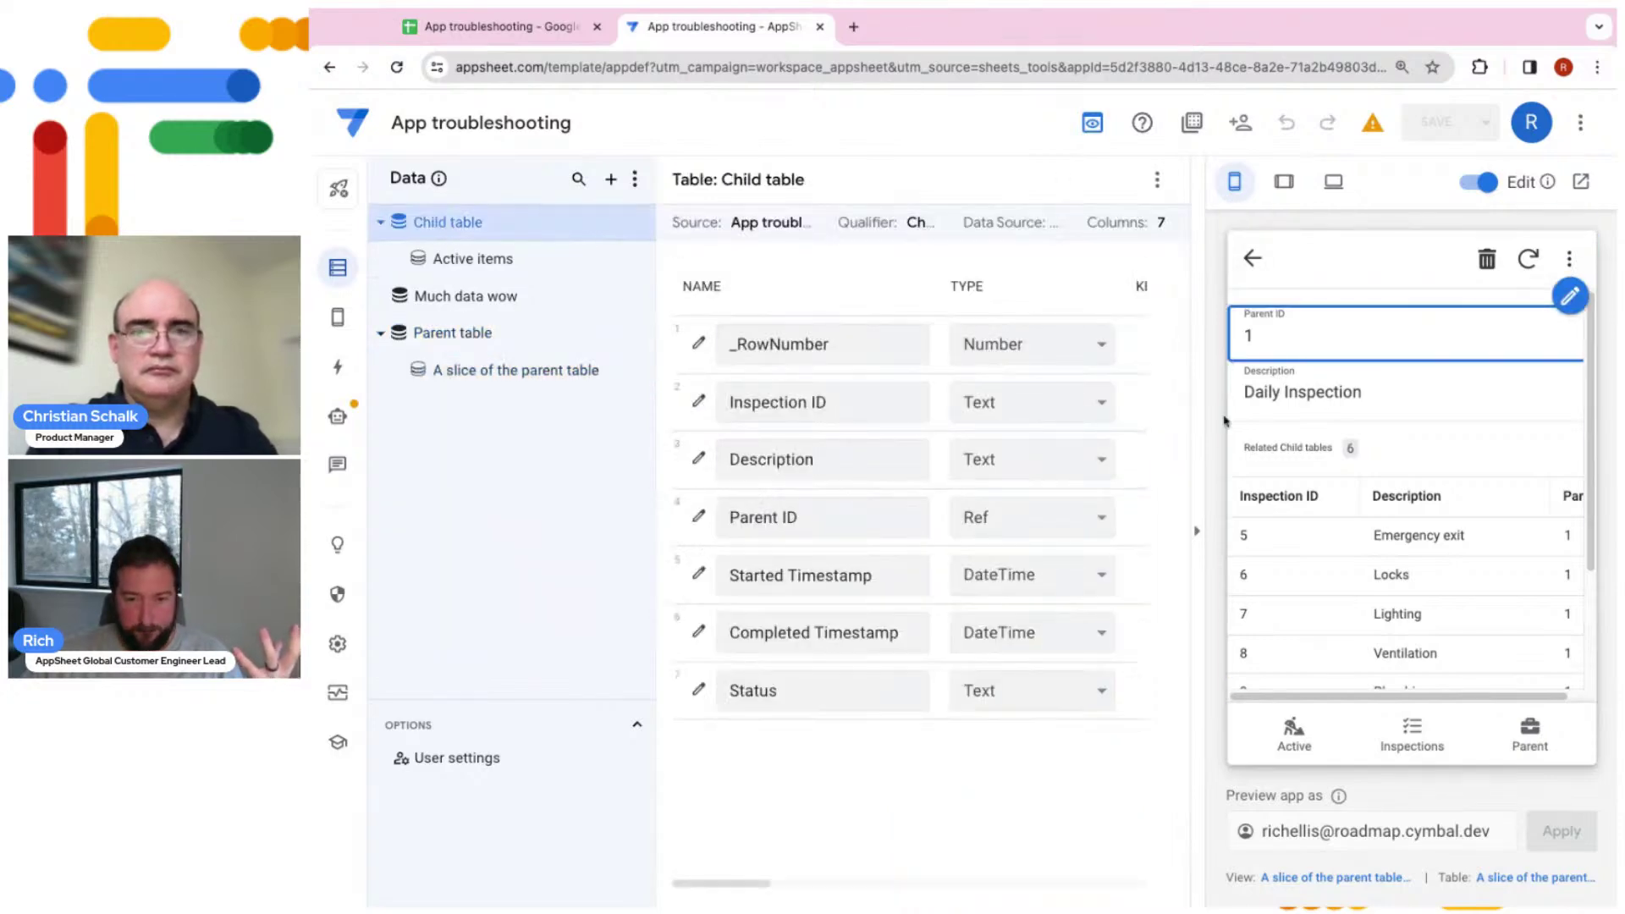
pyautogui.click(1199, 500)
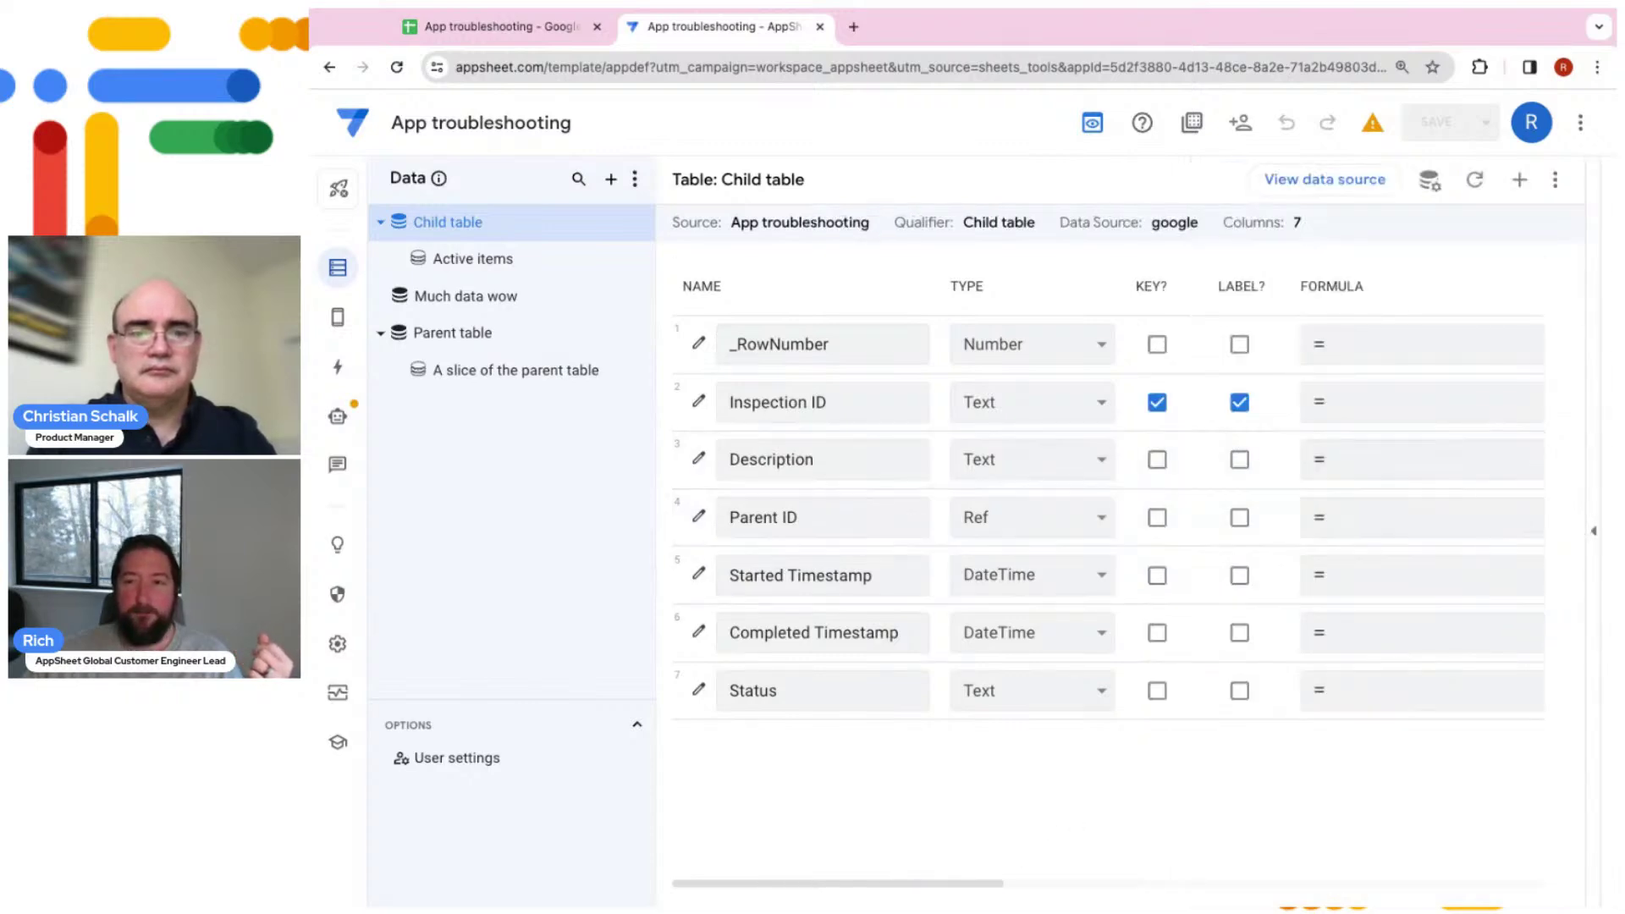
pyautogui.hotkey('ctrl', '-')
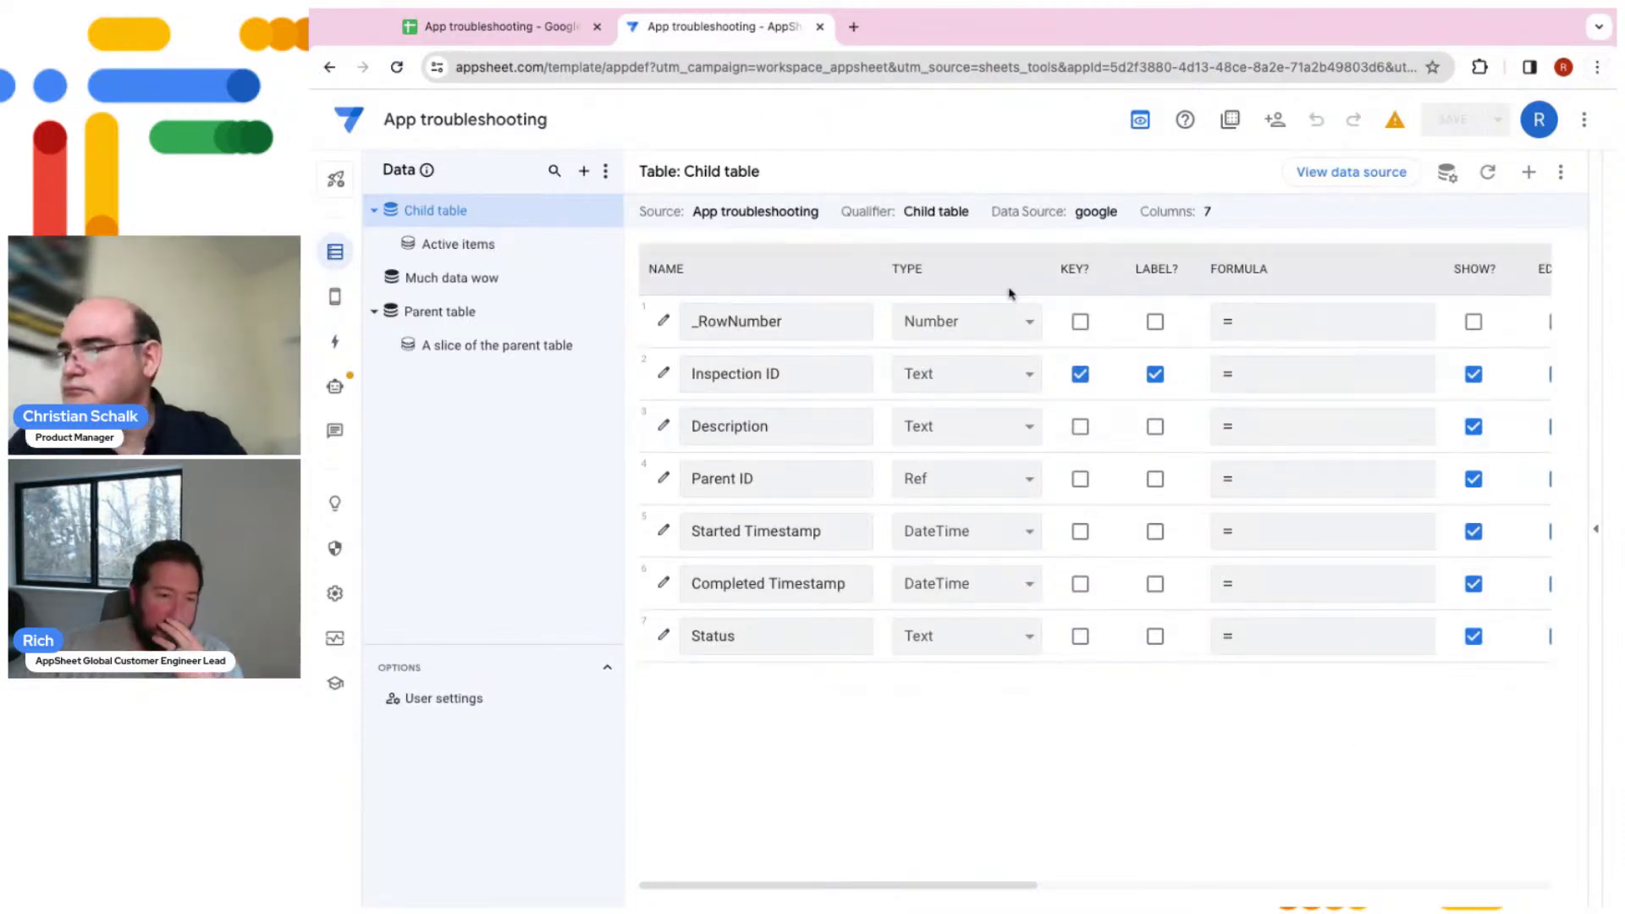
pyautogui.moveTo(782, 430); pyautogui.dragTo(688, 426)
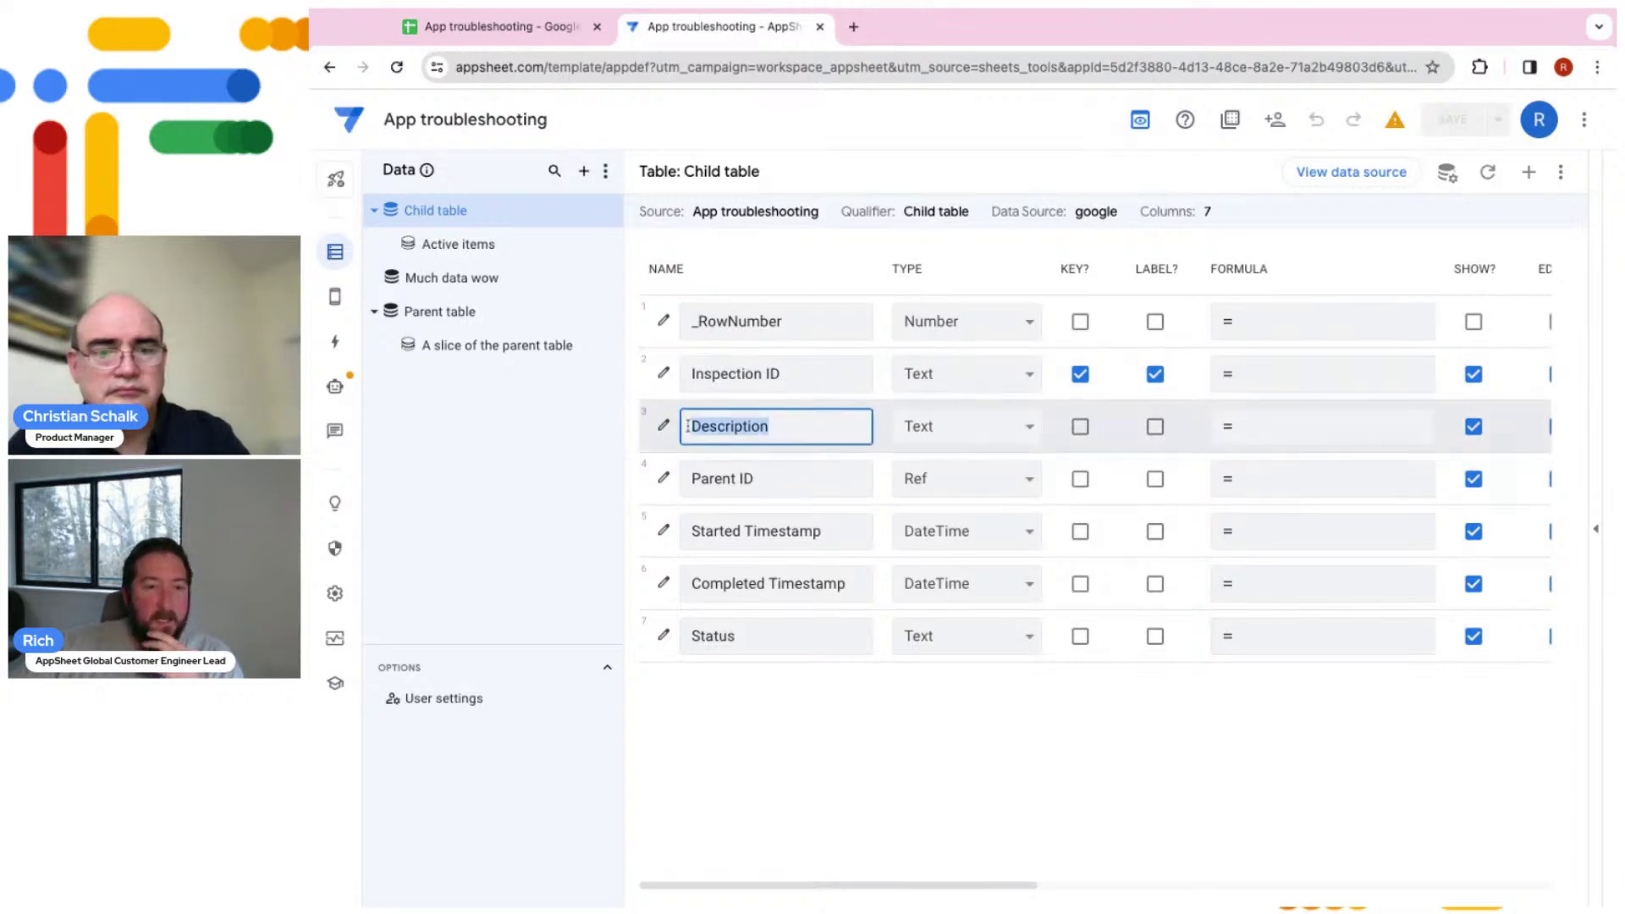
pyautogui.click(792, 480)
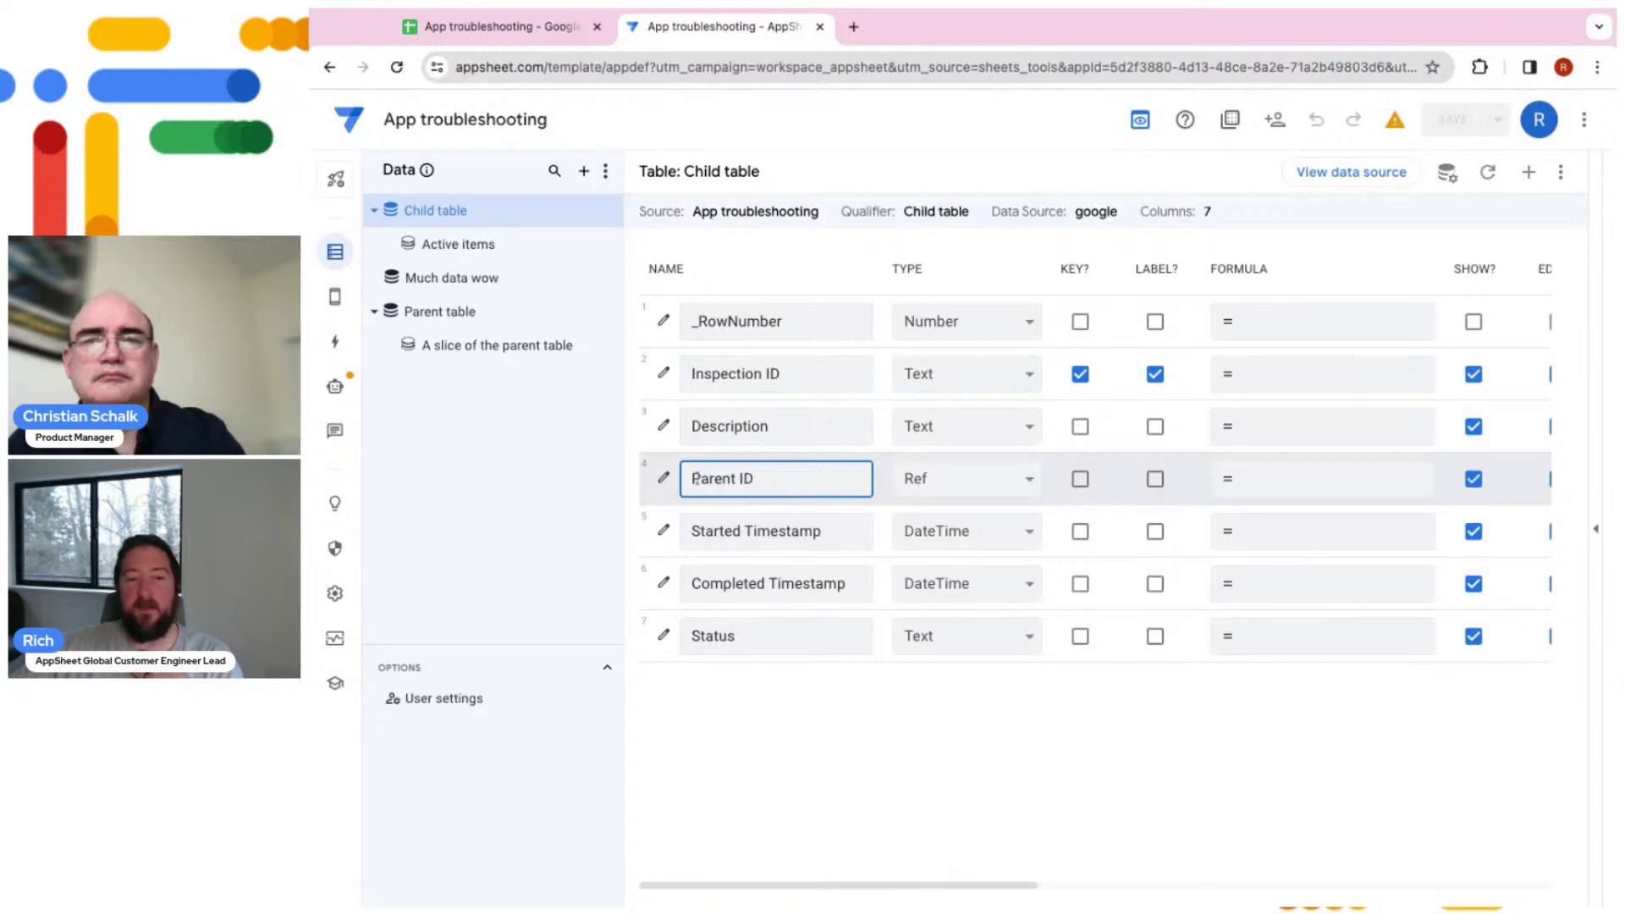
pyautogui.click(1473, 480)
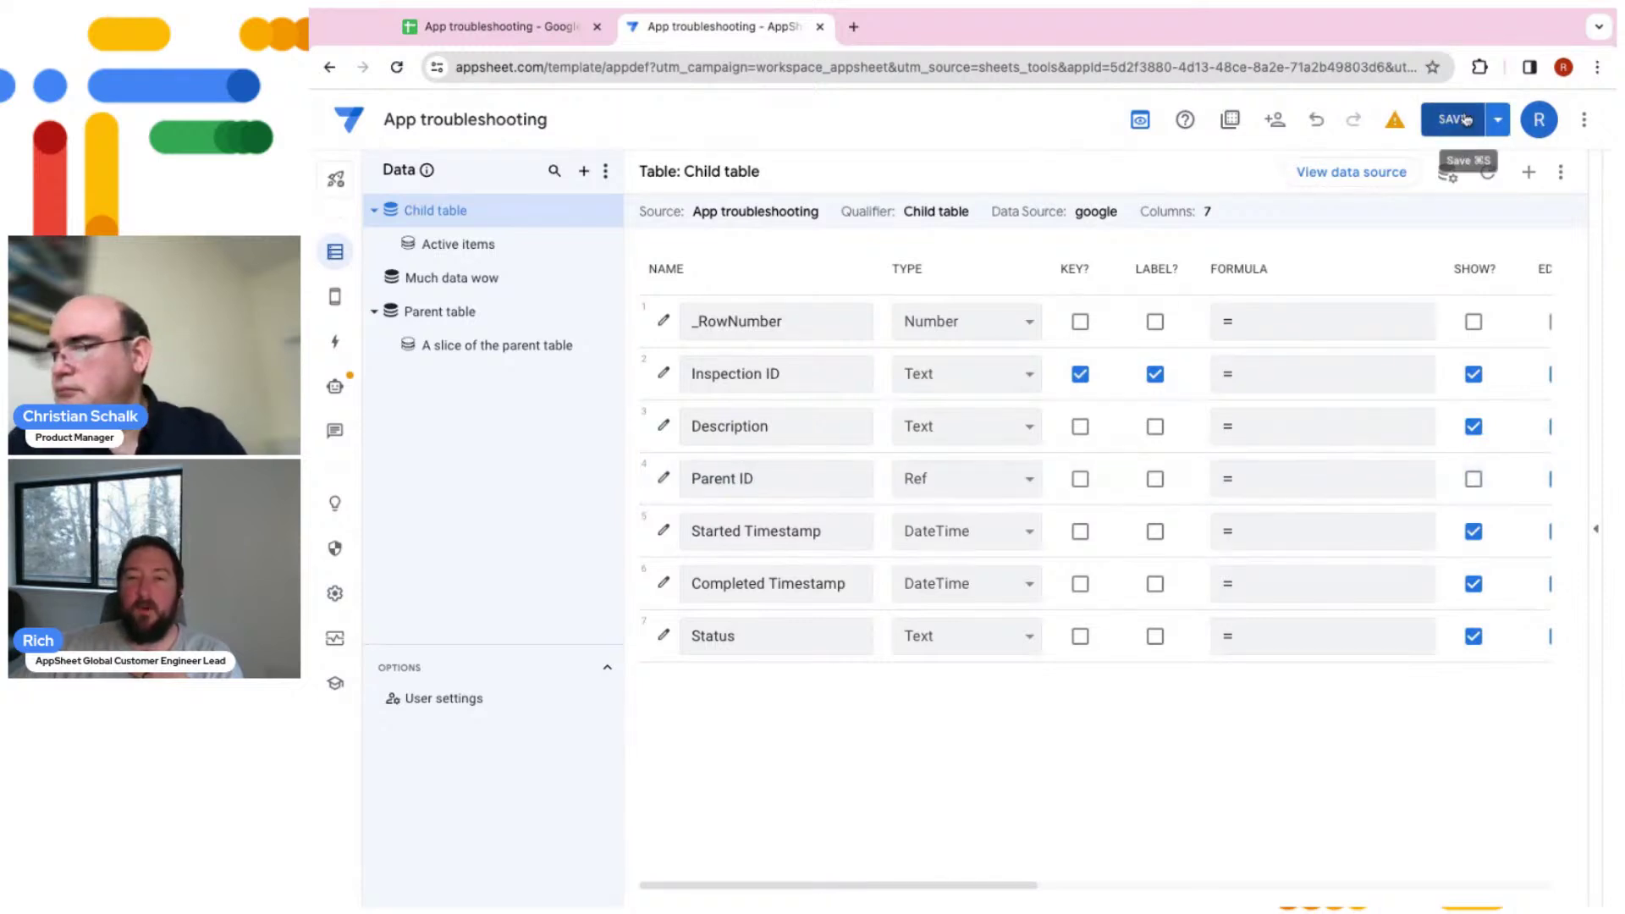
pyautogui.click(1461, 124)
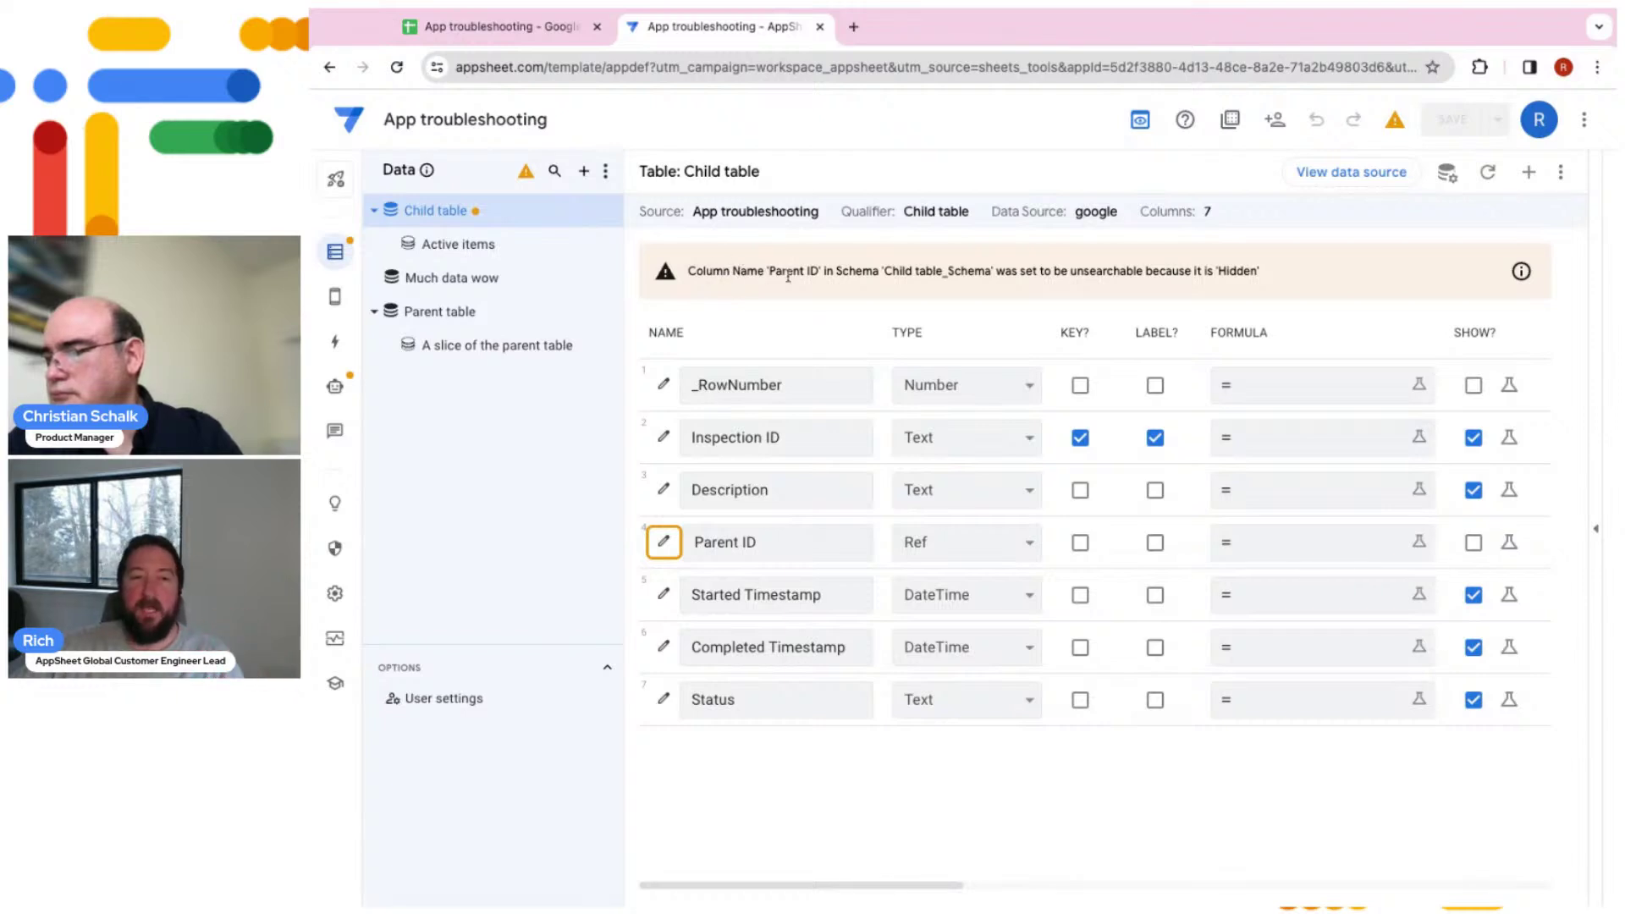
# Read the Child table's warning about the hidden column and inspect the Searchable setting in Parent ID's other properties
pyautogui.doubleClick(1005, 271)
pyautogui.moveTo(1229, 269); pyautogui.dragTo(1242, 270)
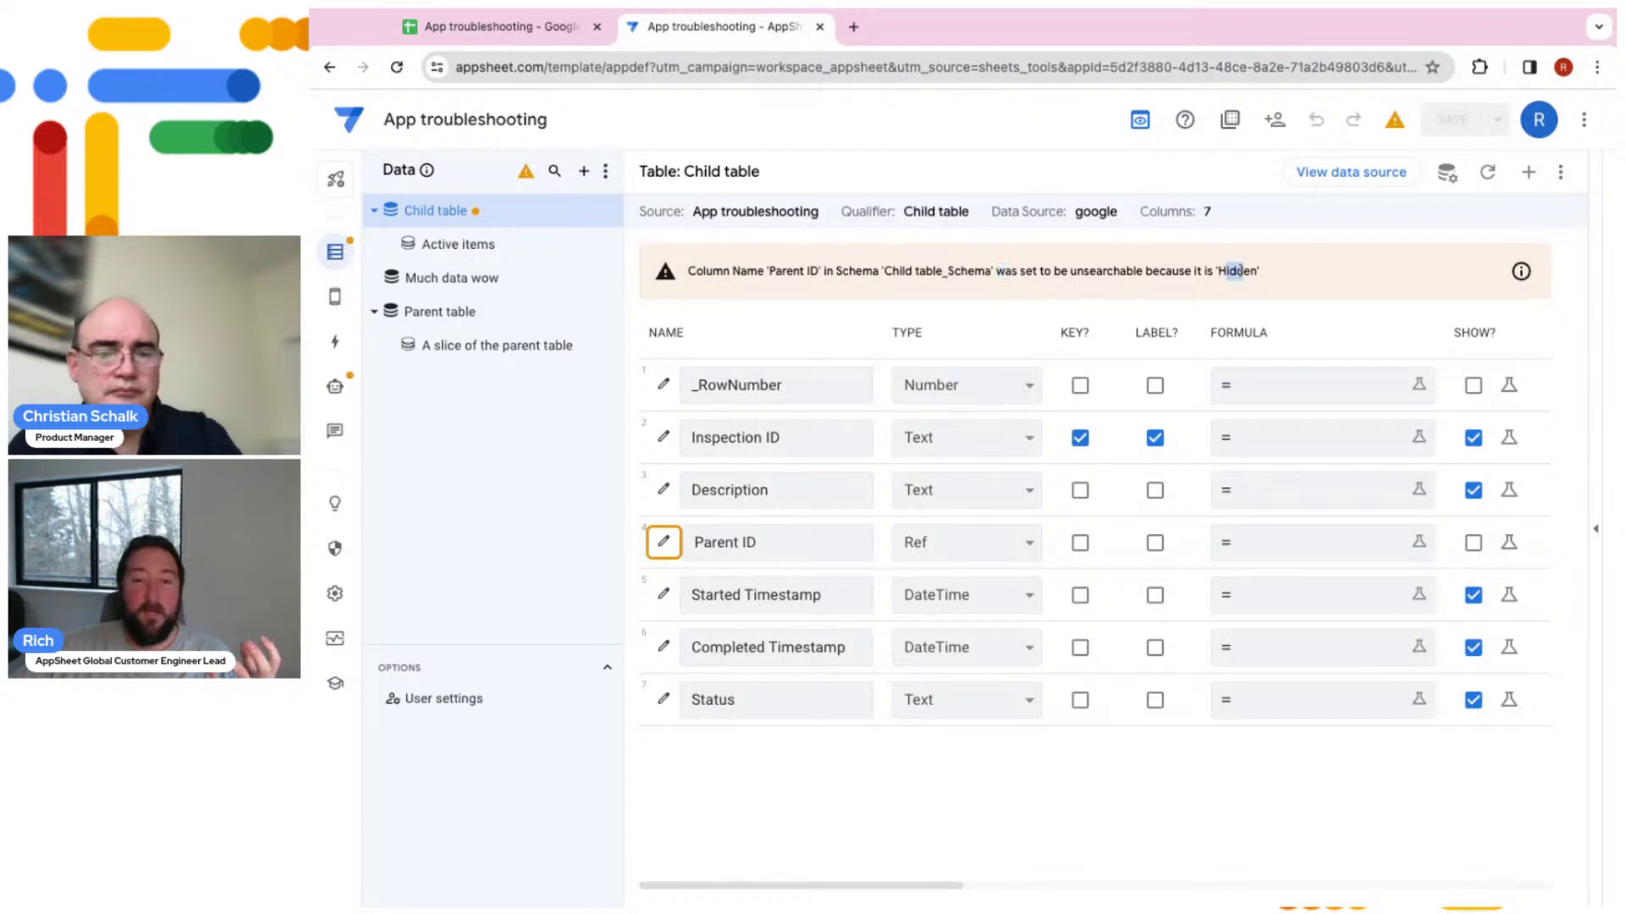
pyautogui.moveTo(1061, 272); pyautogui.dragTo(1190, 272)
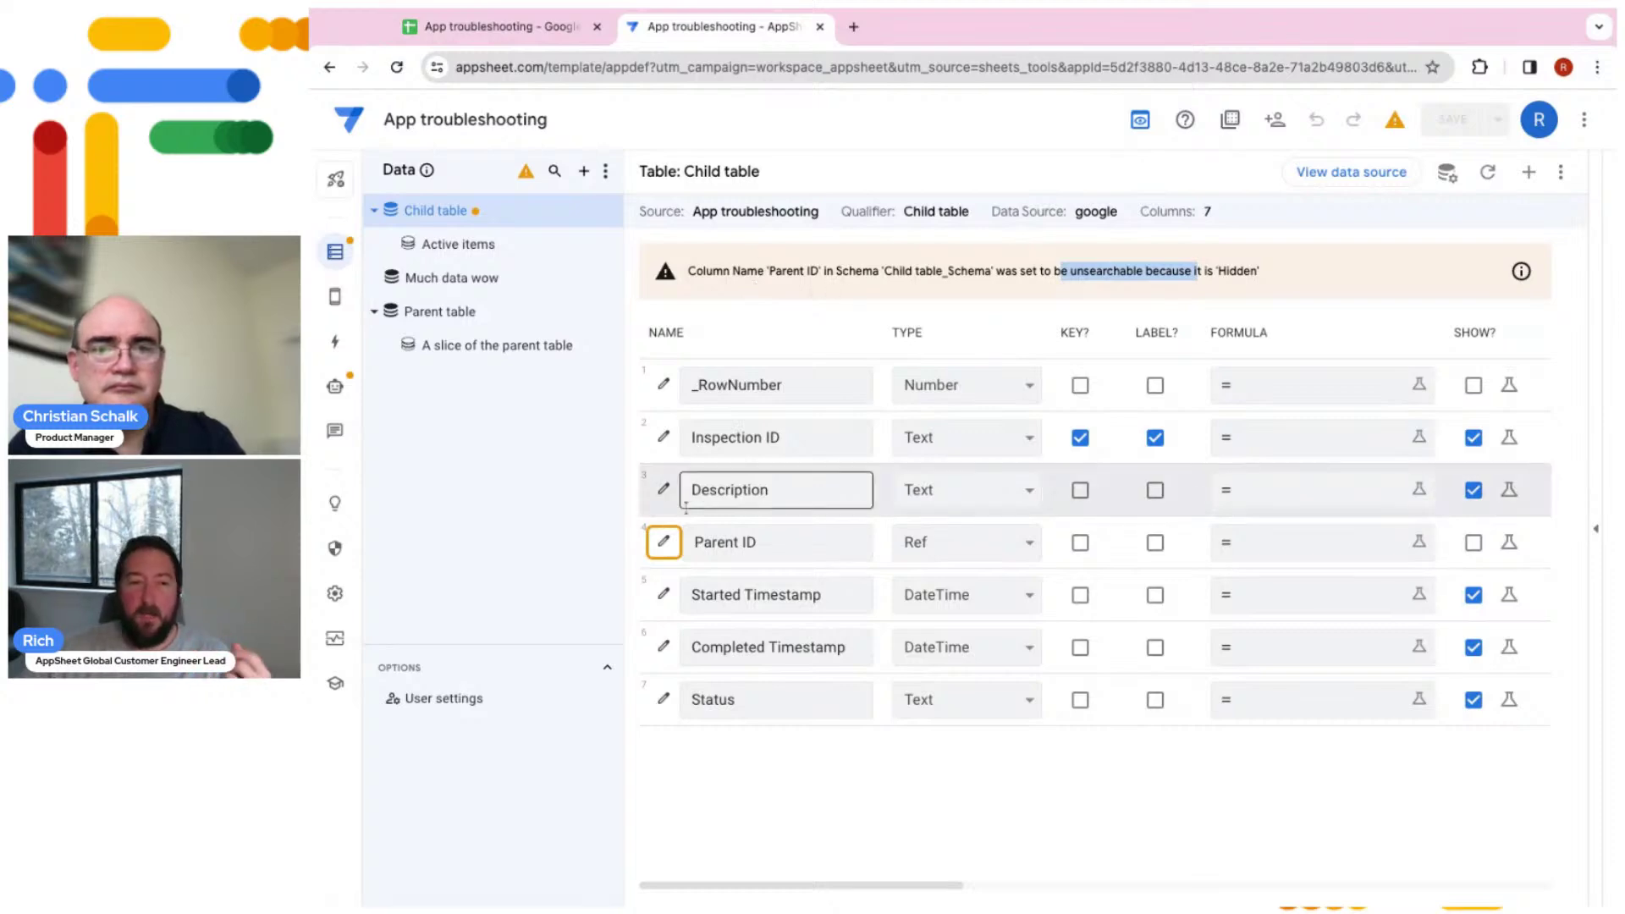
pyautogui.click(665, 546)
pyautogui.scroll(-10, 819, 617)
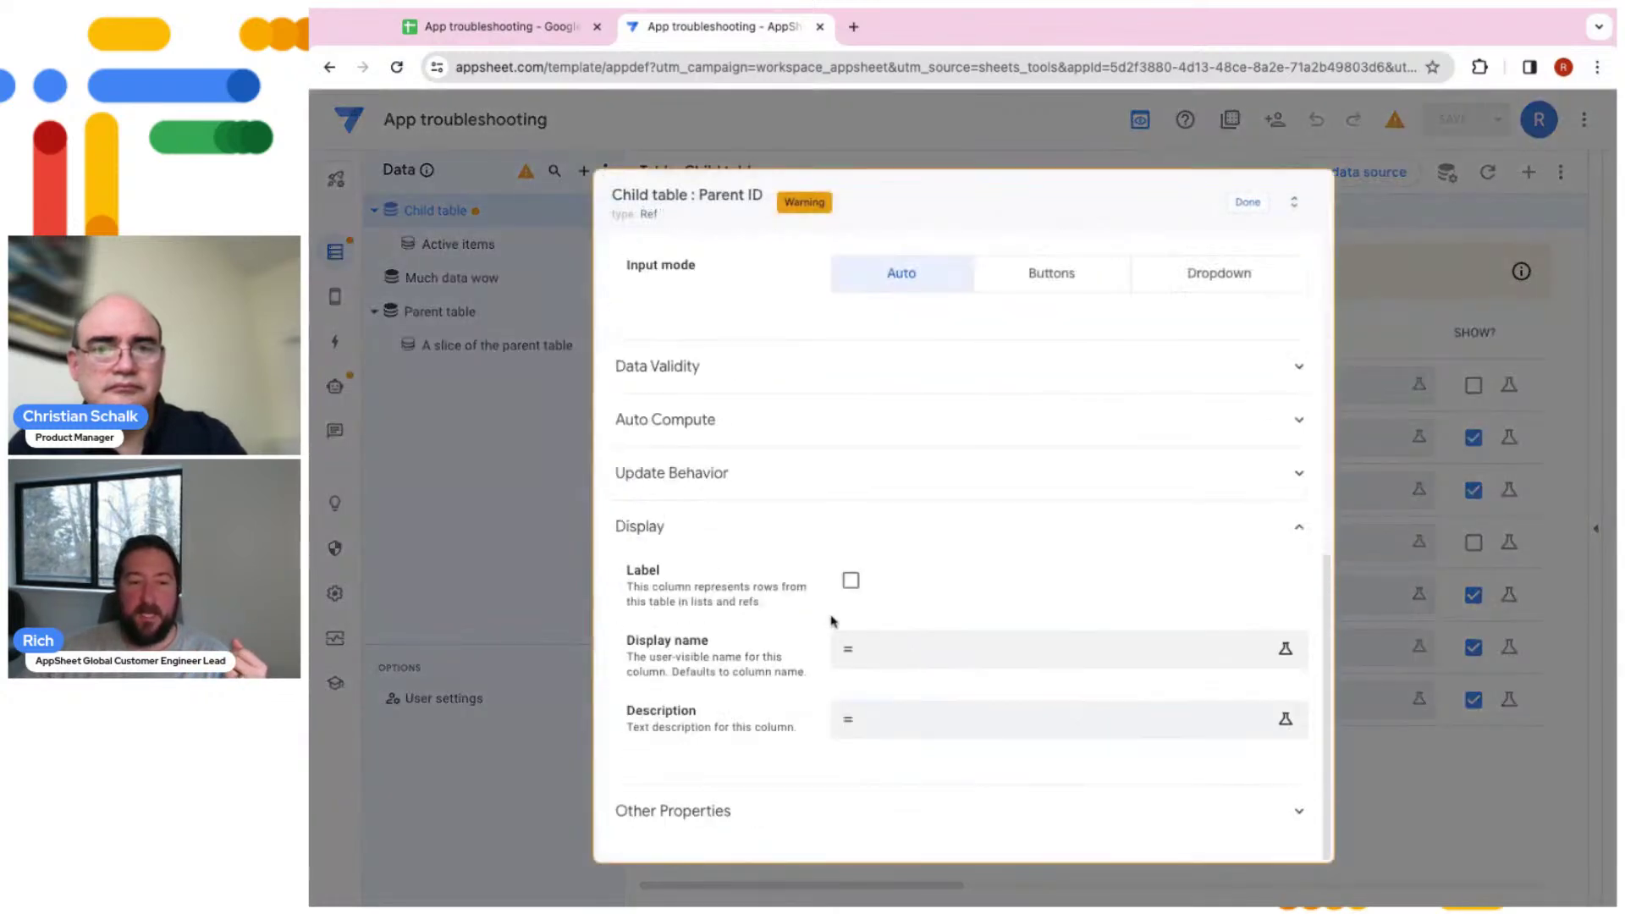
pyautogui.click(661, 815)
pyautogui.scroll(-4, 736, 736)
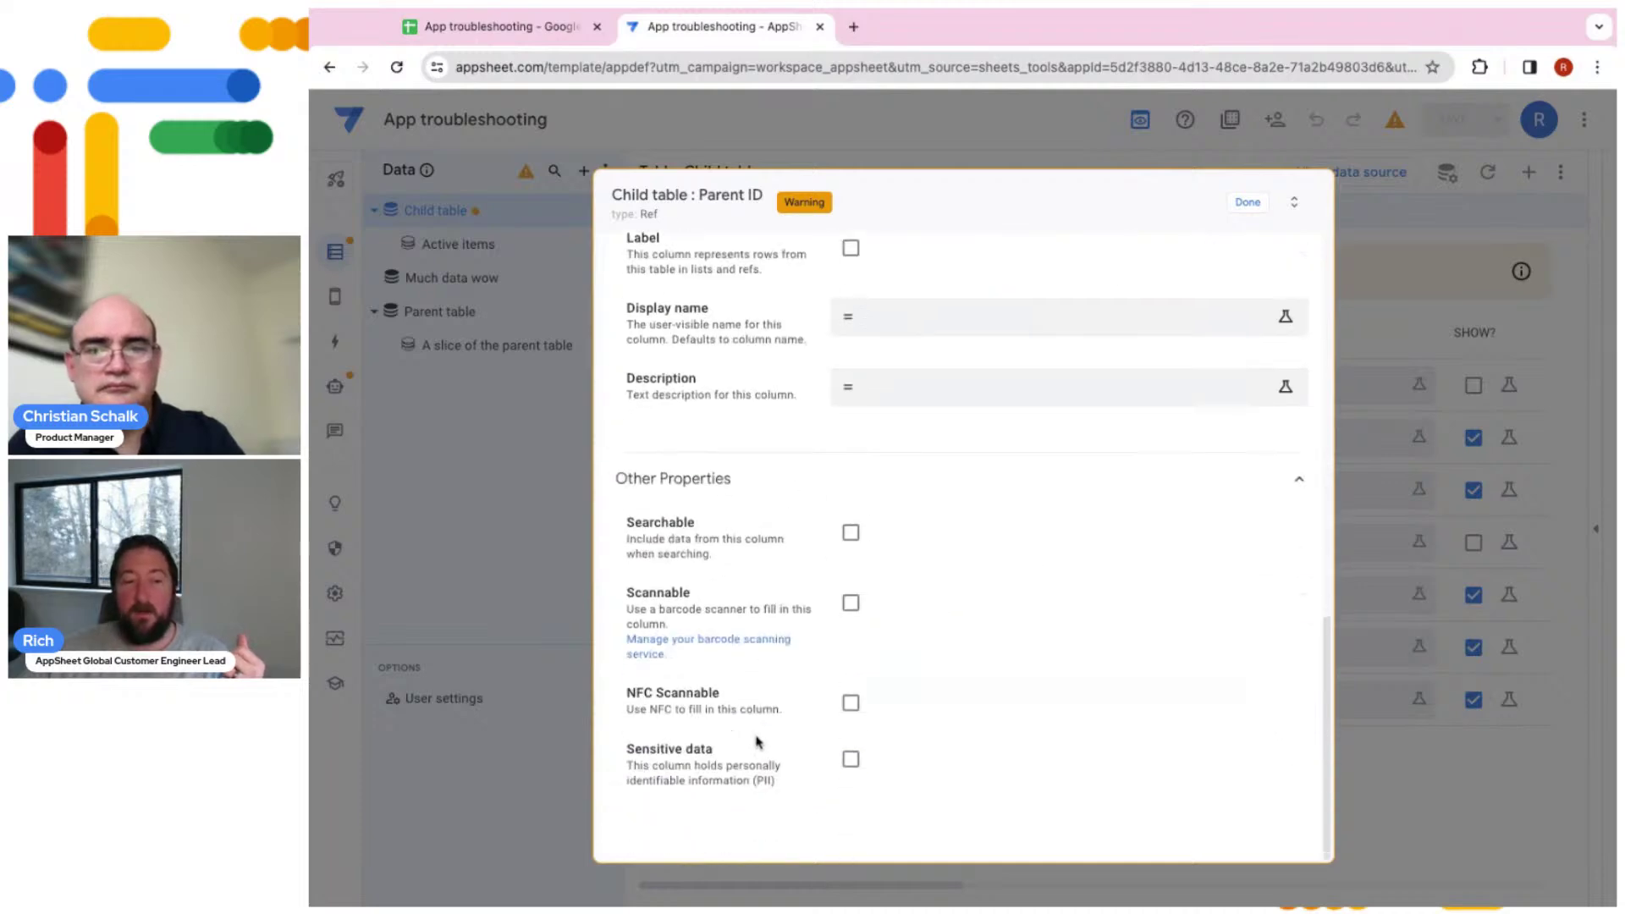
pyautogui.moveTo(633, 546); pyautogui.dragTo(855, 544)
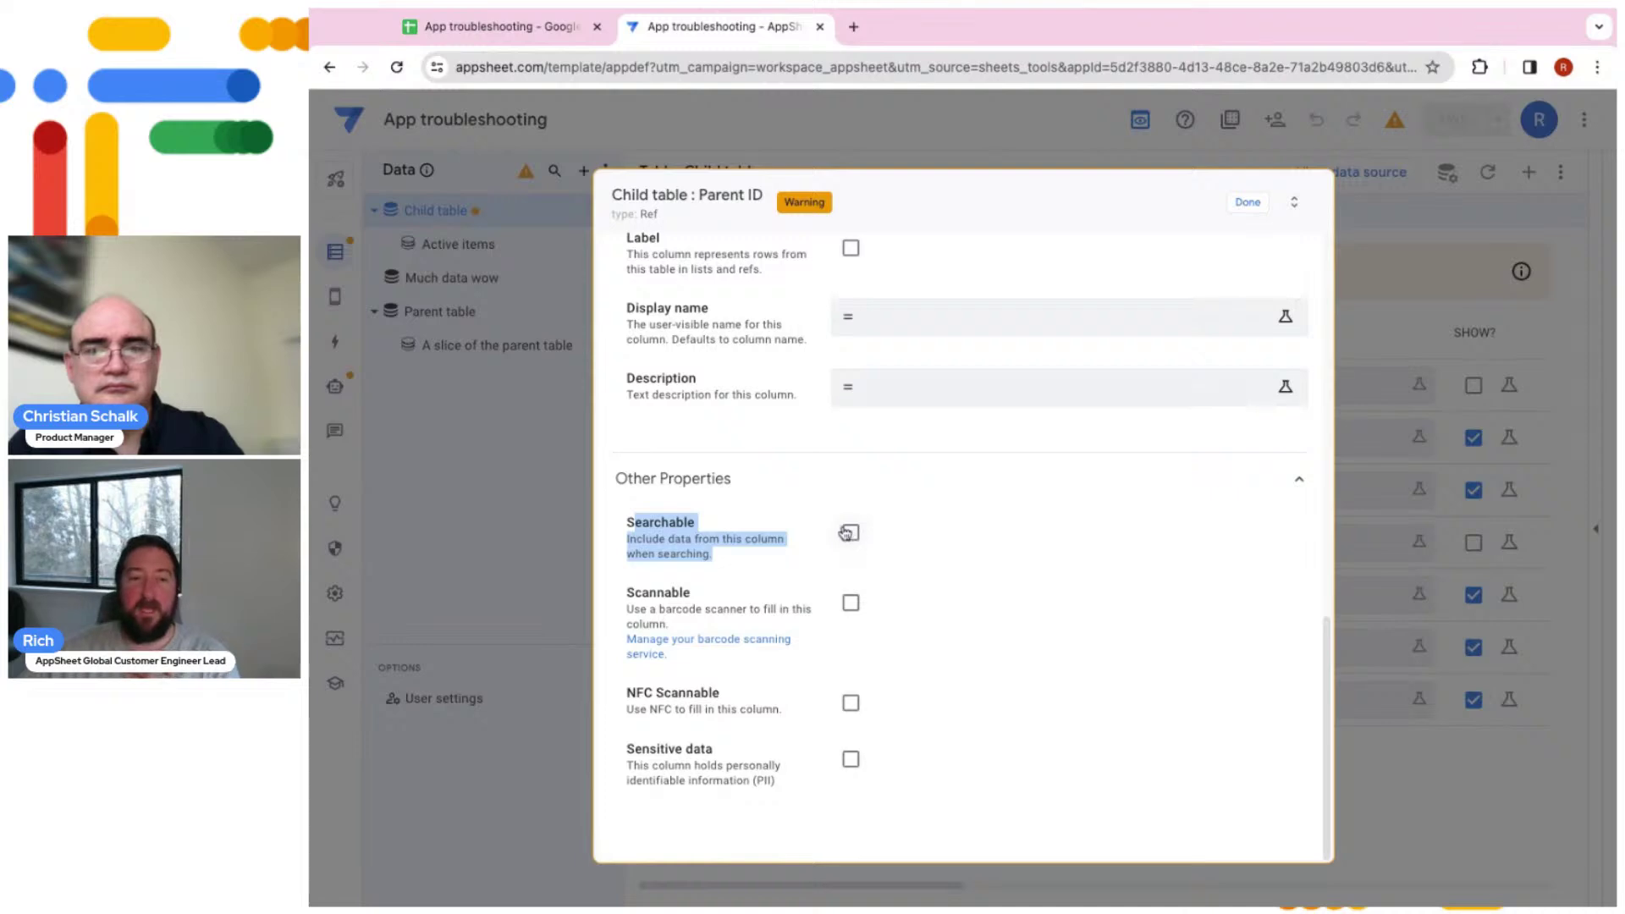
pyautogui.click(1246, 203)
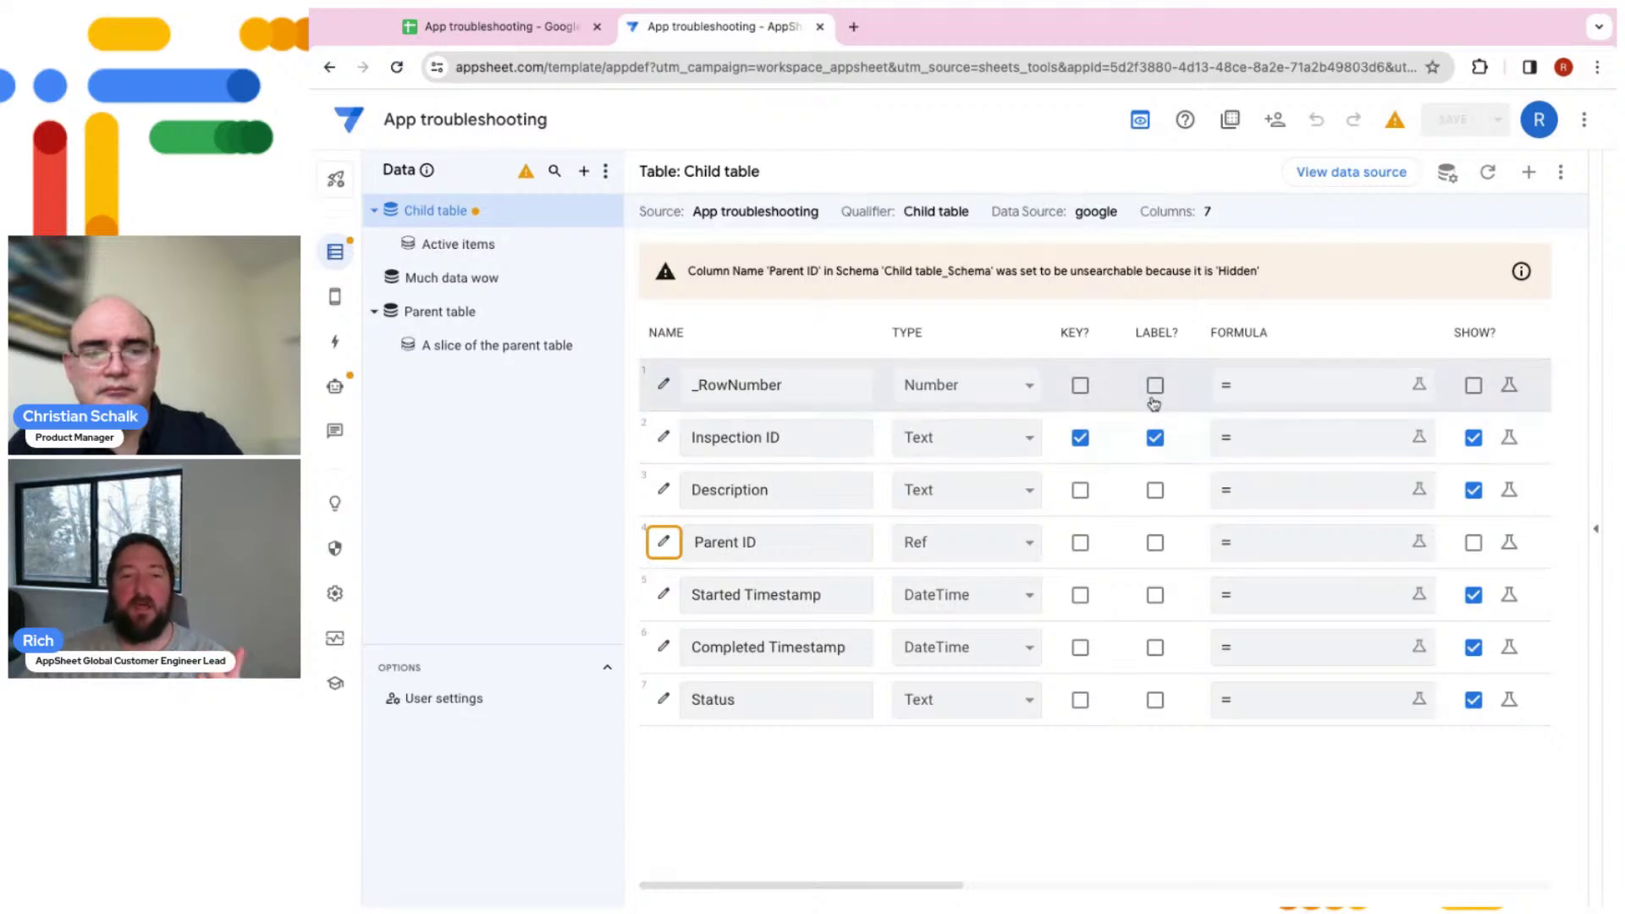
# Review the app's Errors & Warnings list and the email delivery warning on the Child table's description-change bot
pyautogui.click(1395, 127)
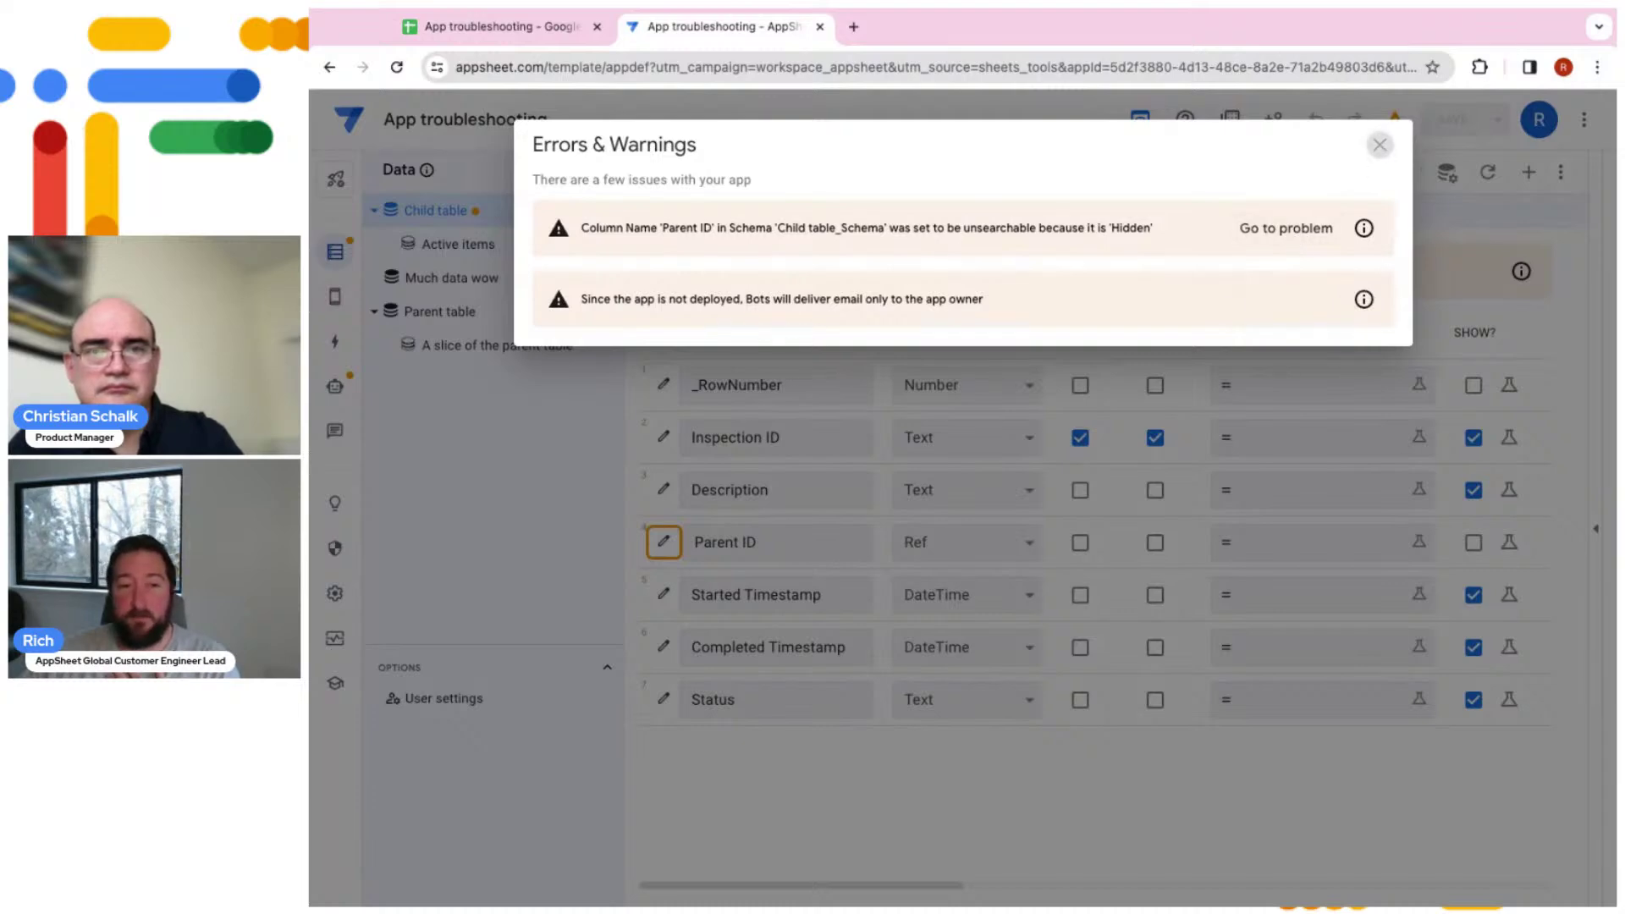
pyautogui.click(1381, 149)
pyautogui.click(338, 394)
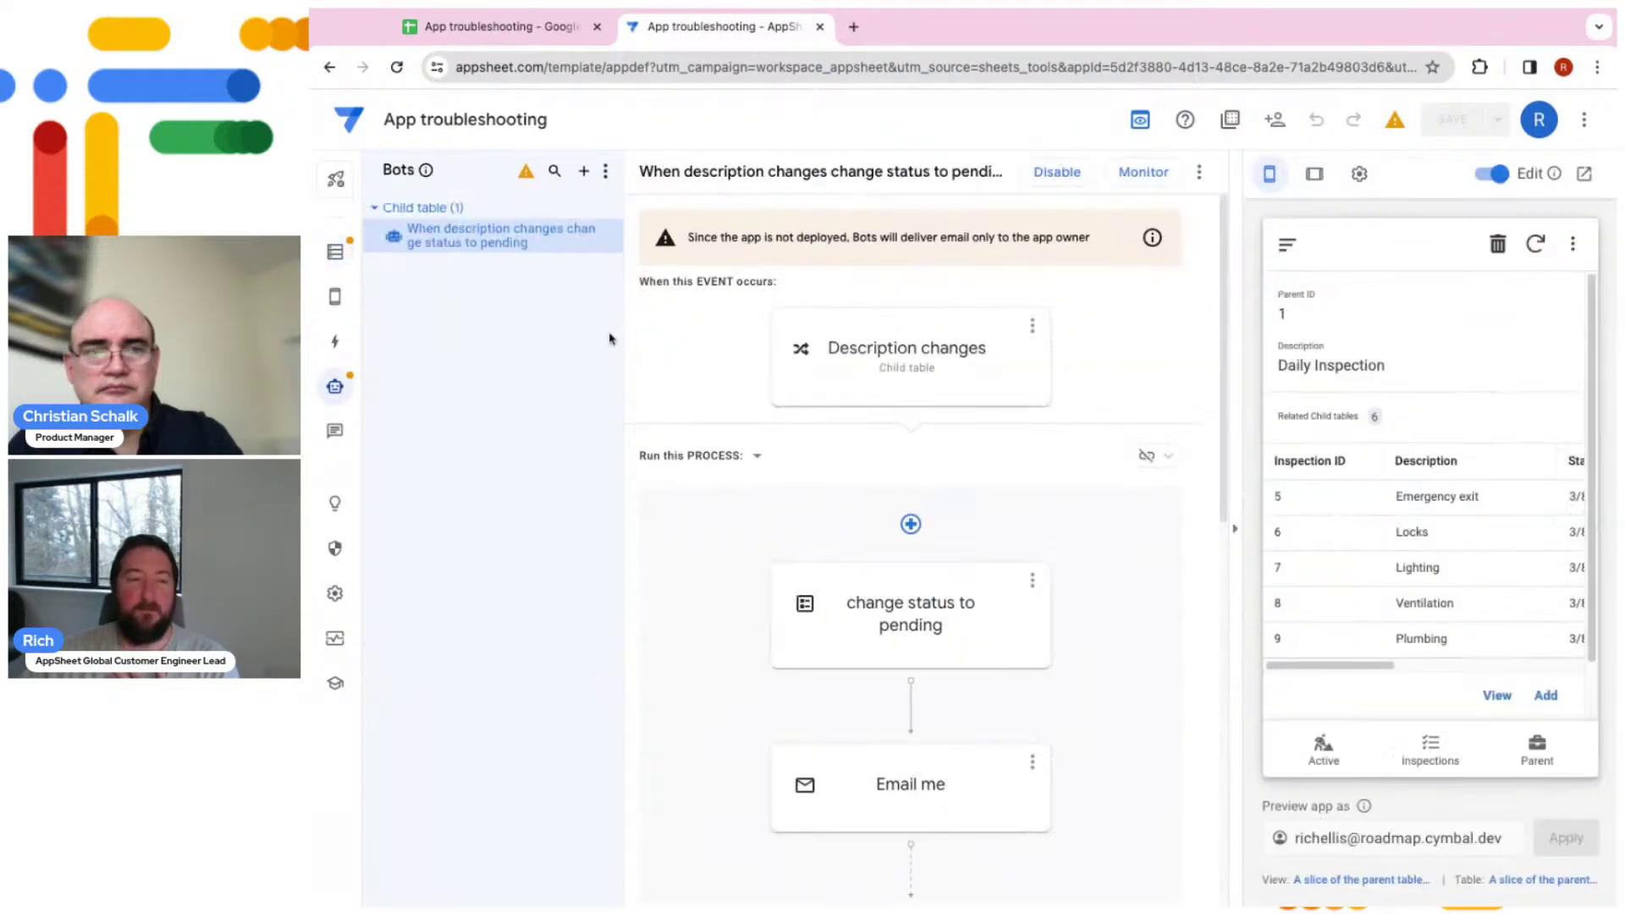
pyautogui.moveTo(696, 237); pyautogui.dragTo(970, 243)
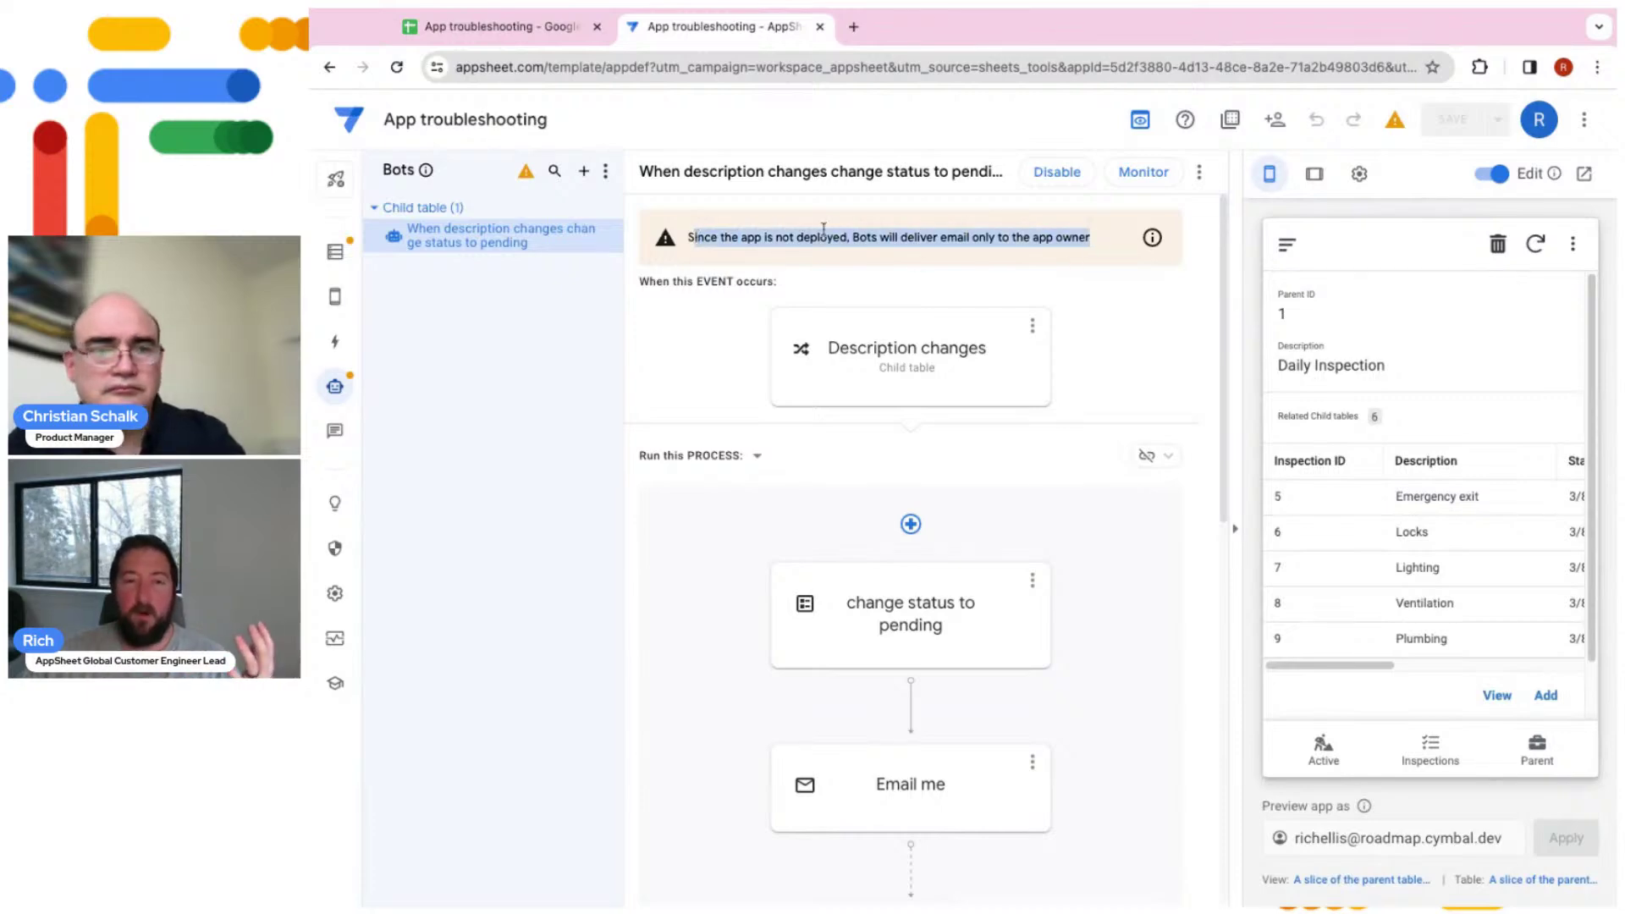
pyautogui.click(969, 243)
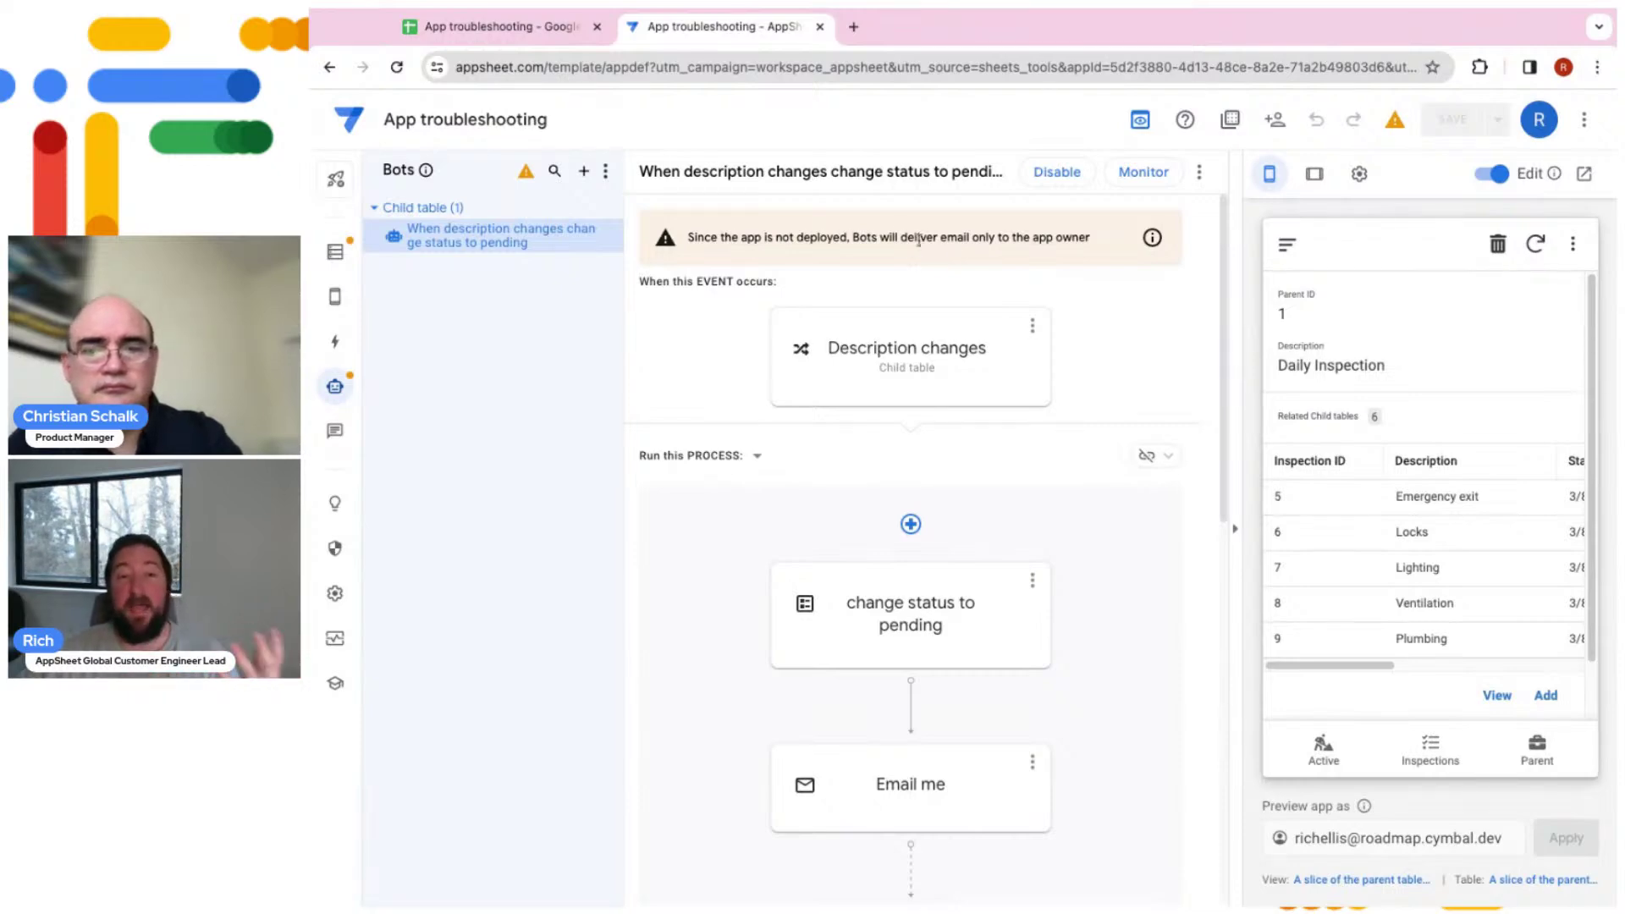
pyautogui.moveTo(848, 237); pyautogui.dragTo(1015, 238)
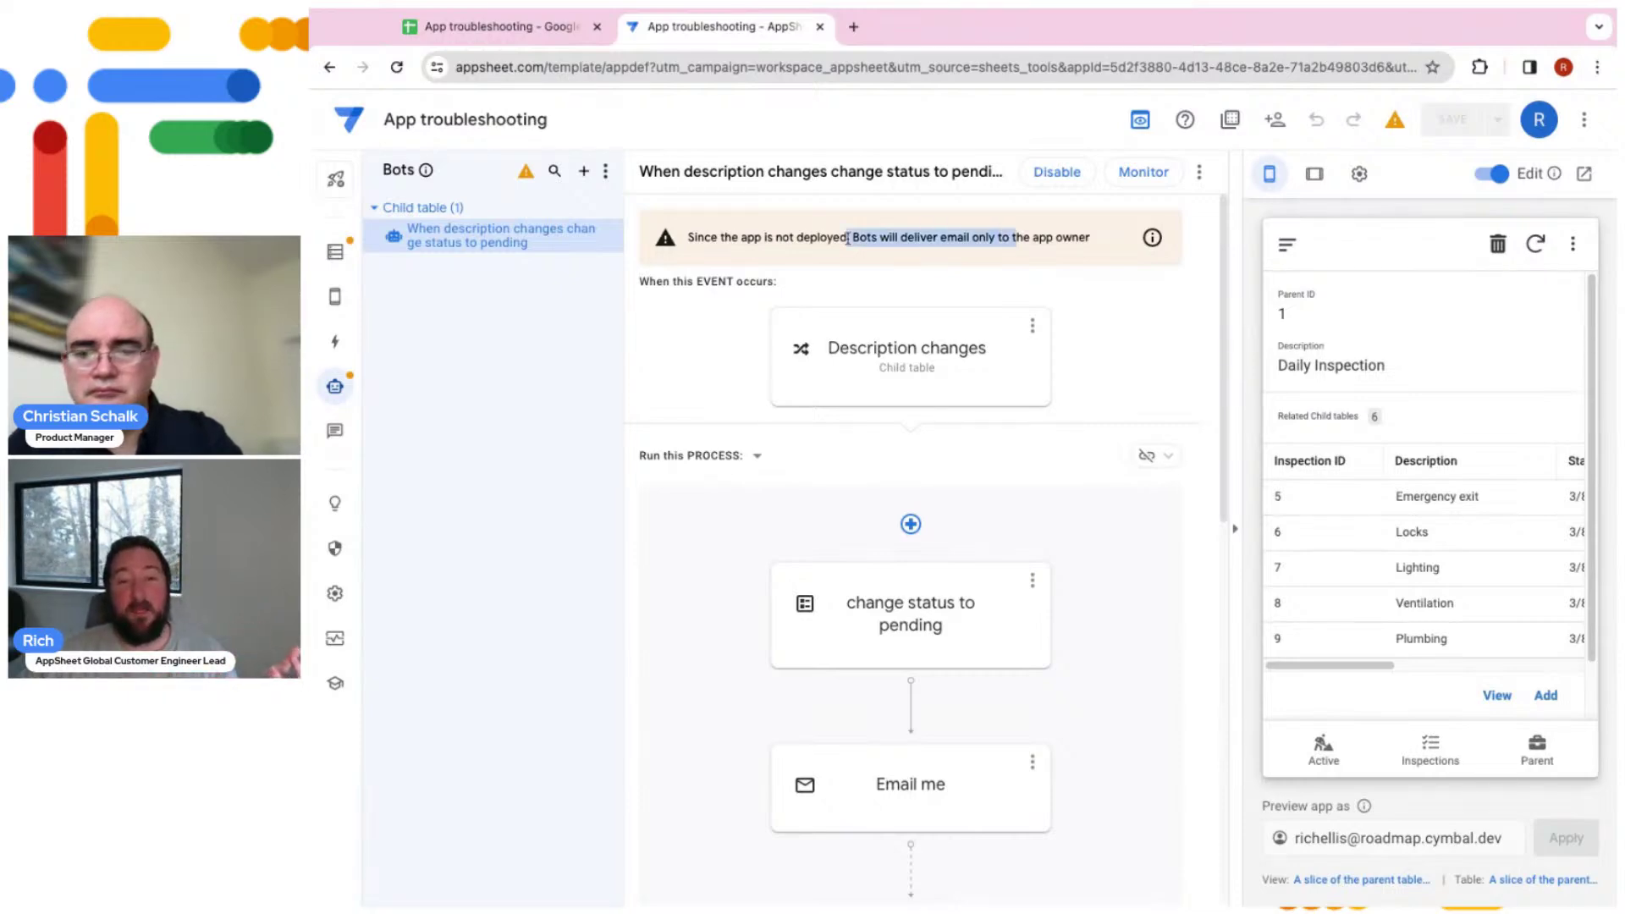
pyautogui.click(1010, 262)
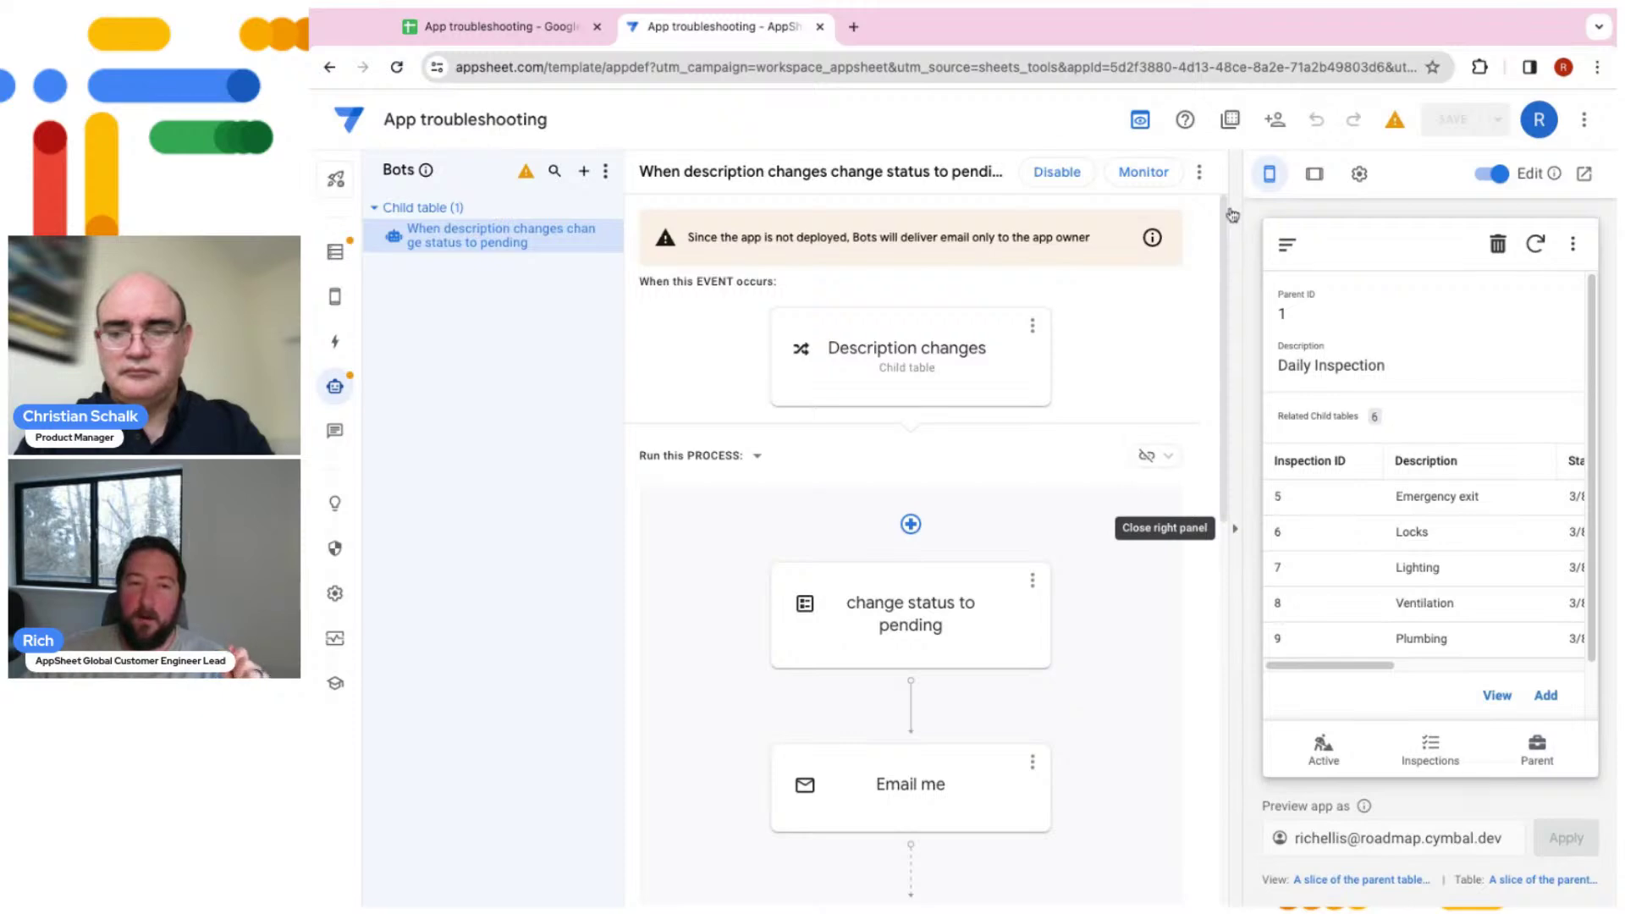
pyautogui.click(1395, 120)
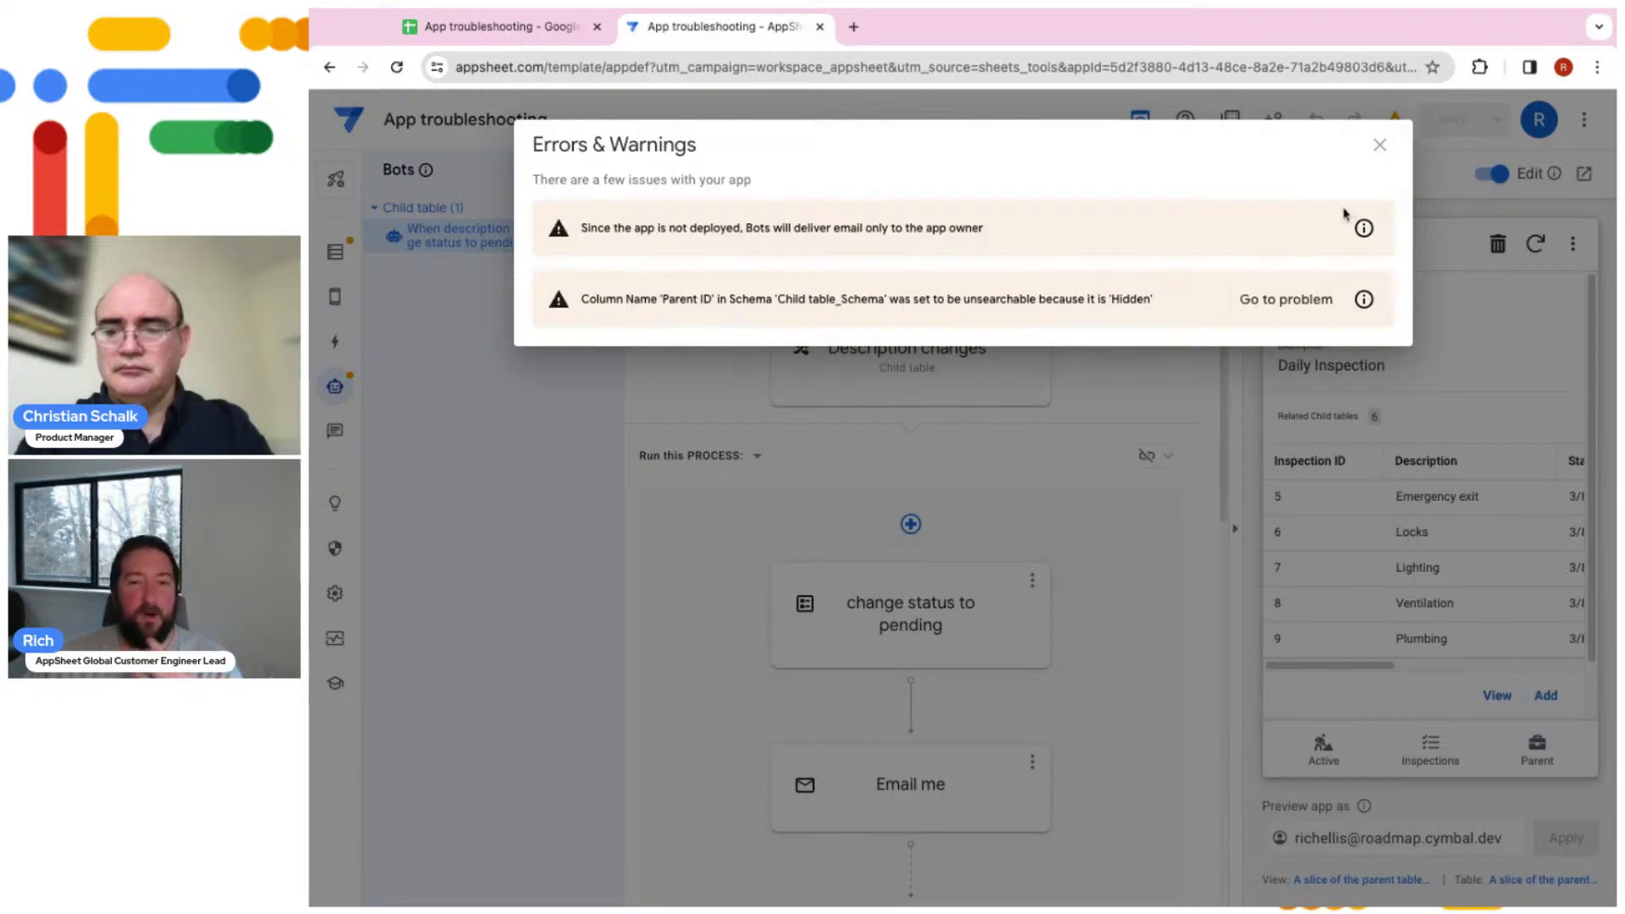
pyautogui.click(1380, 147)
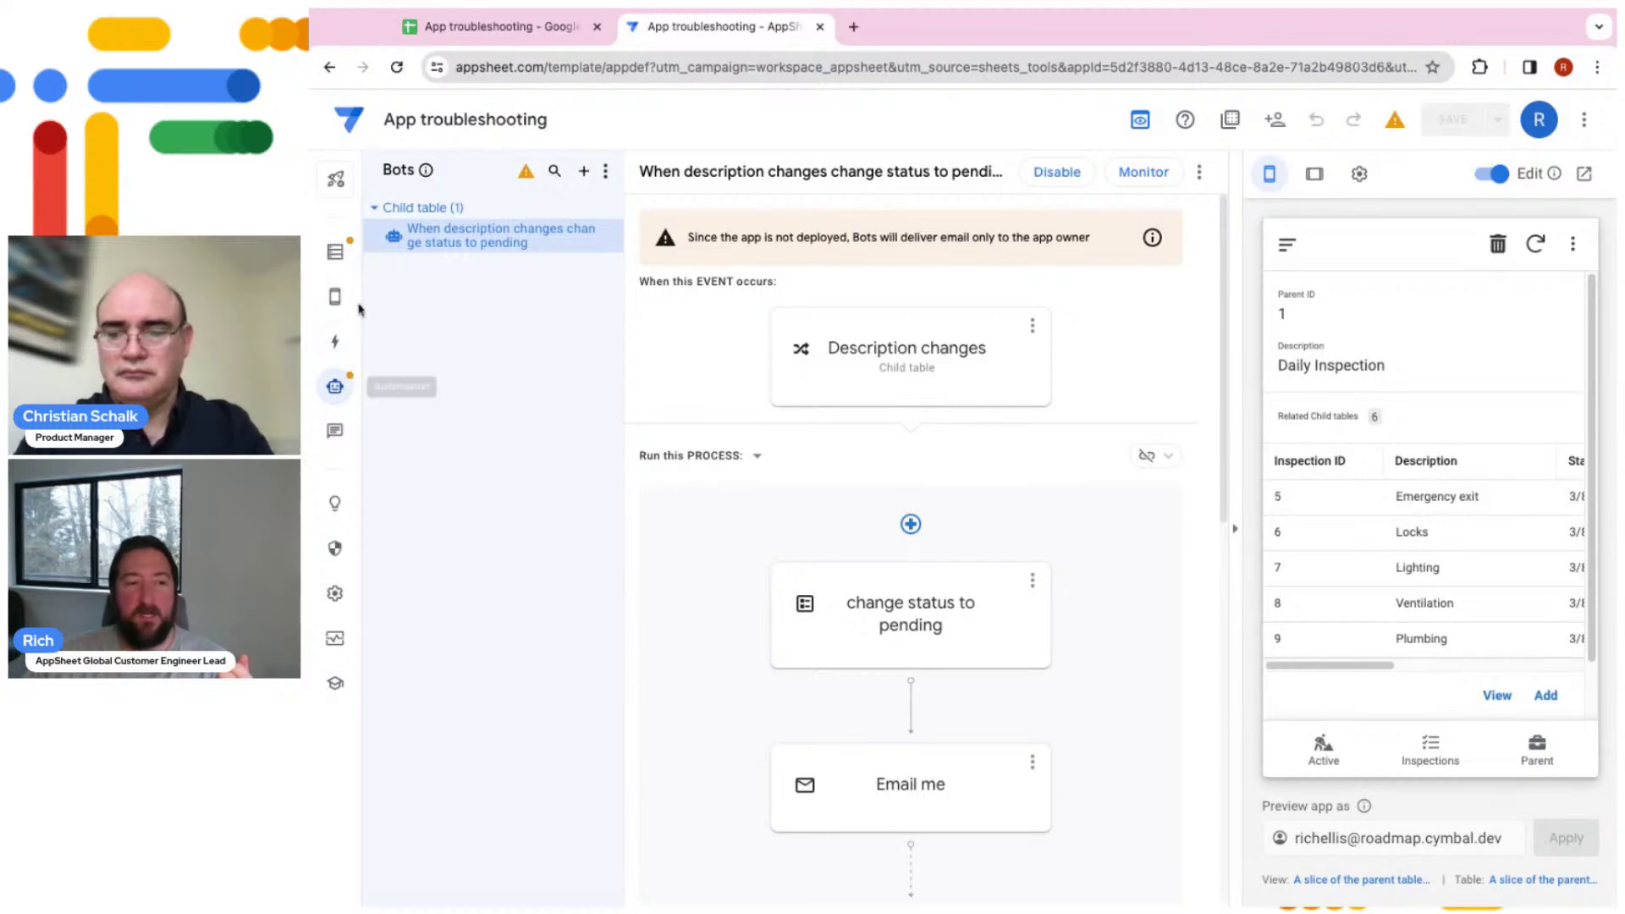
# Set the spreadsheet formula of the Child table's Parent ID column to b2 in its Auto Compute settings
pyautogui.click(337, 255)
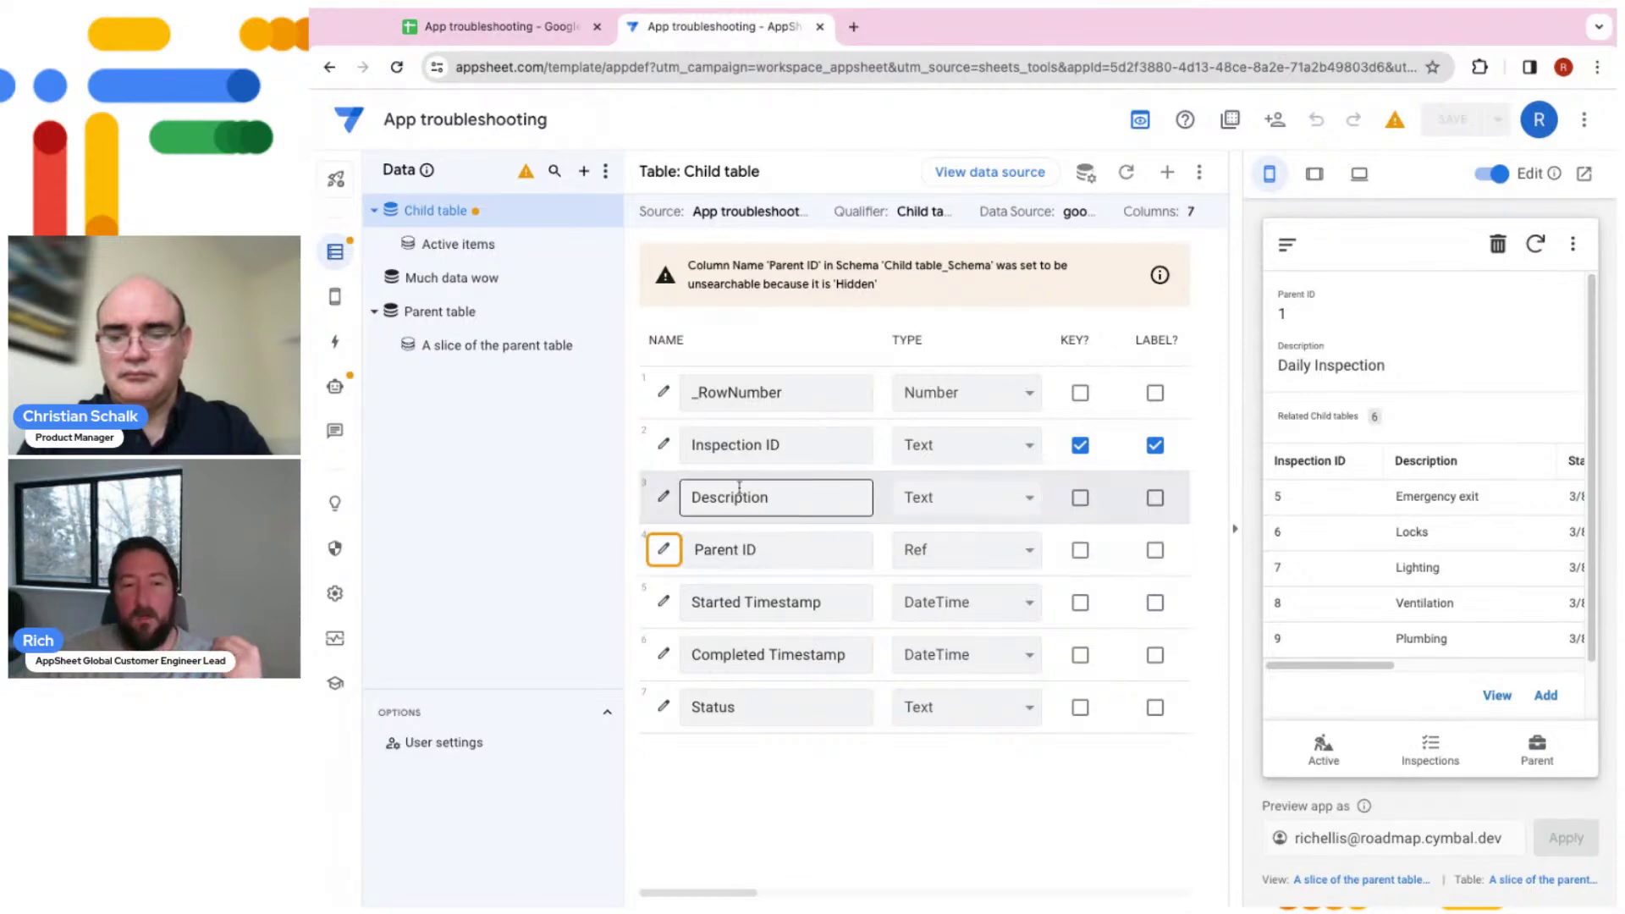
pyautogui.click(663, 548)
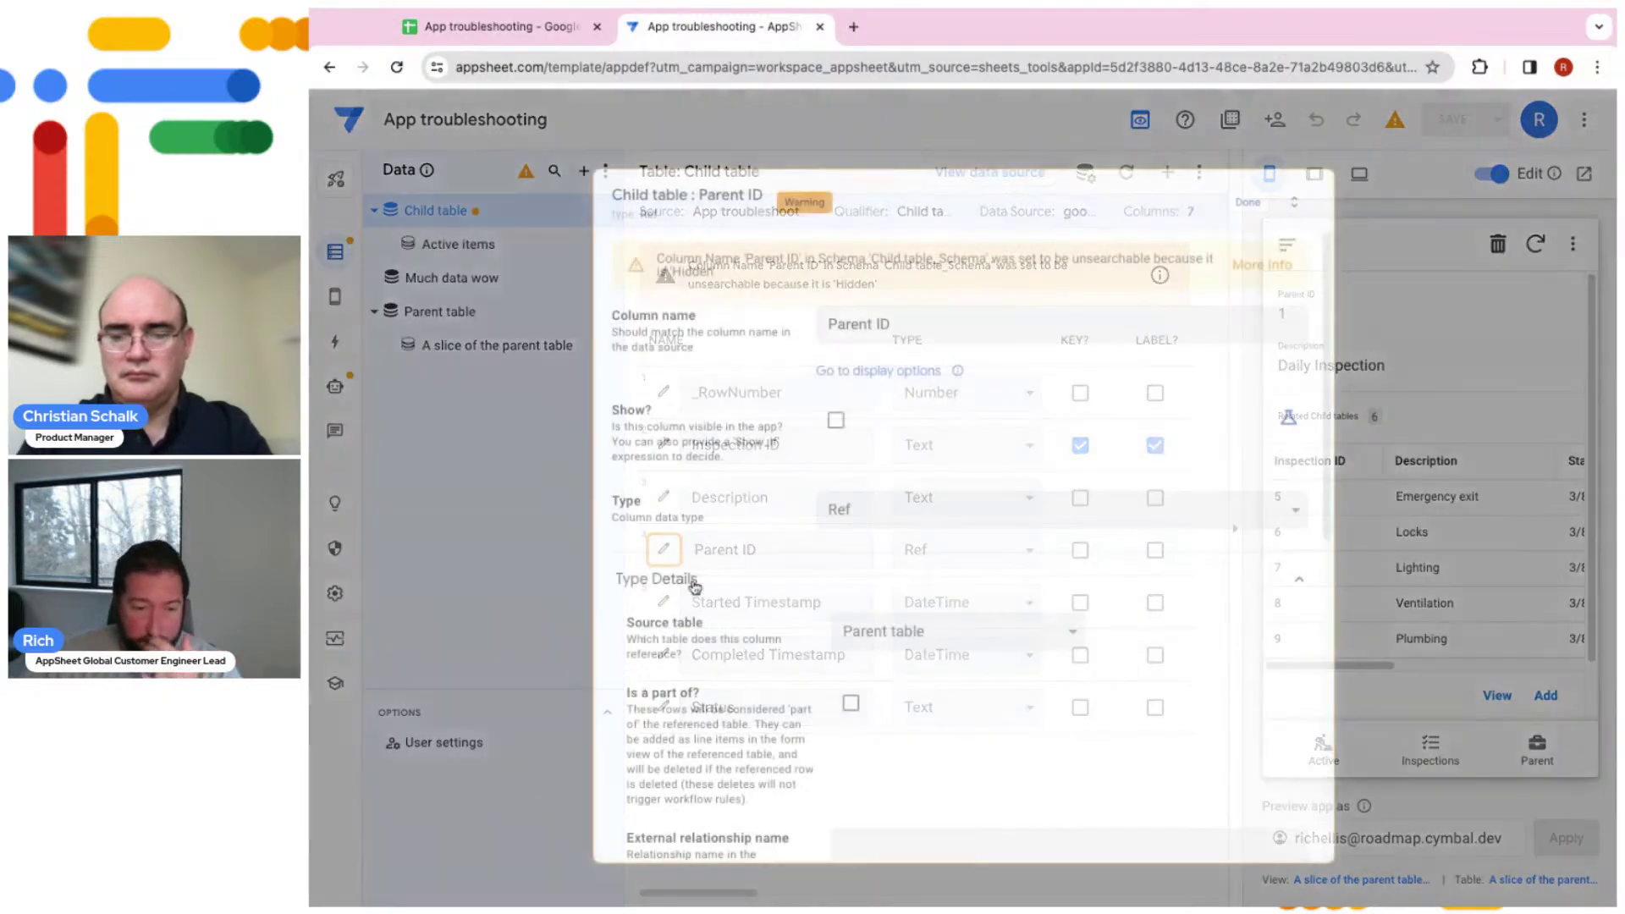
pyautogui.scroll(-8, 792, 722)
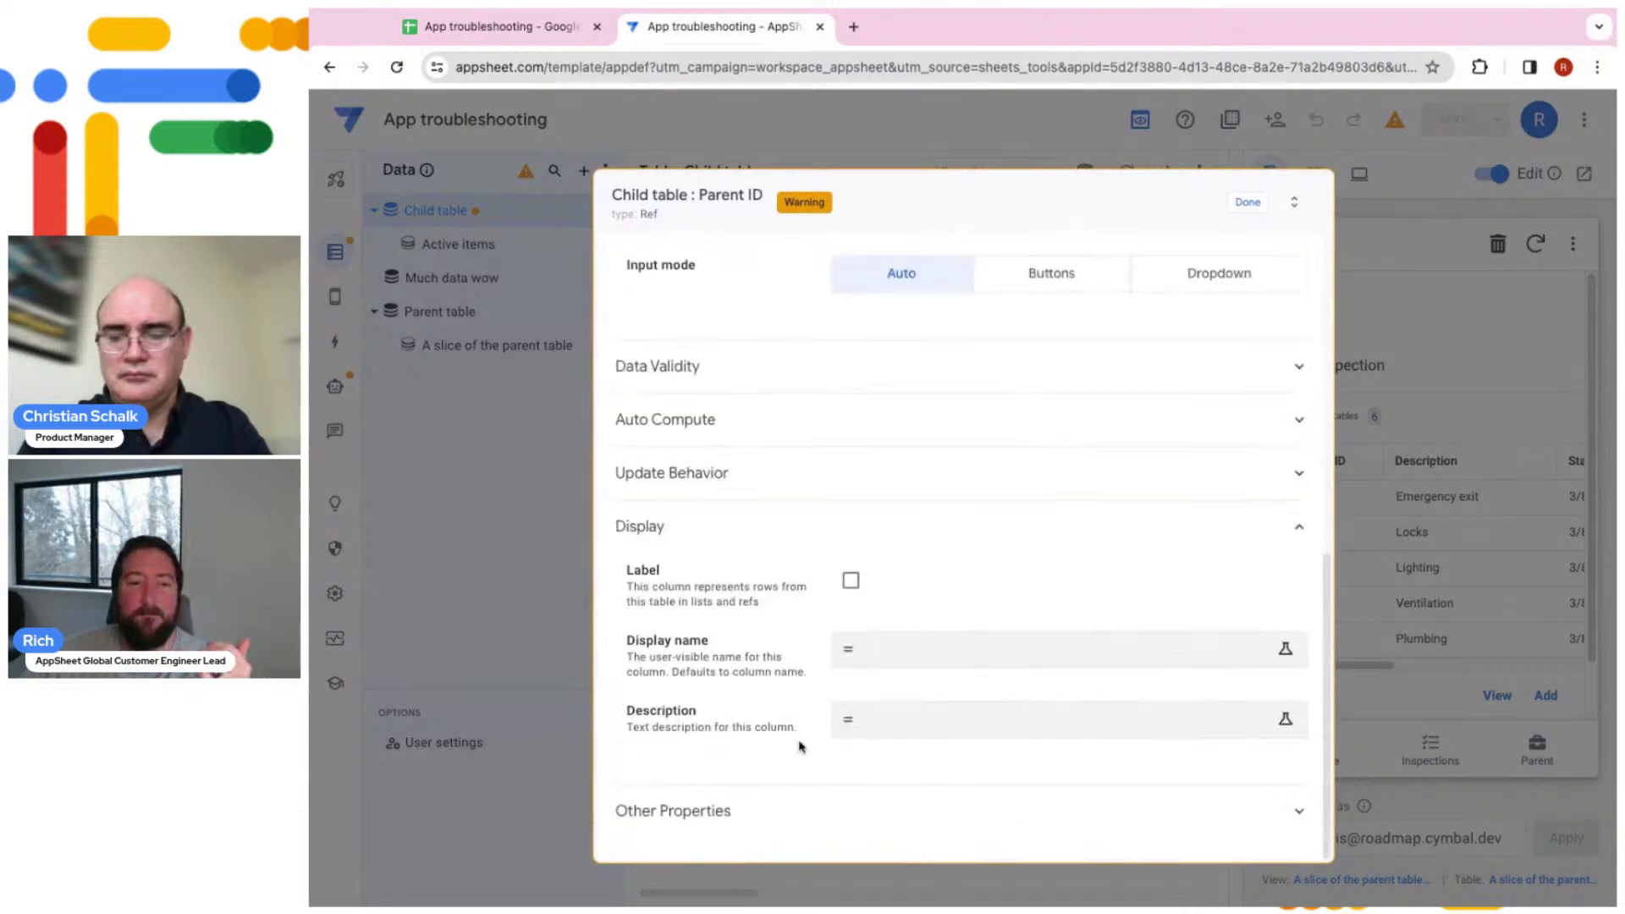
pyautogui.click(674, 430)
pyautogui.click(868, 708)
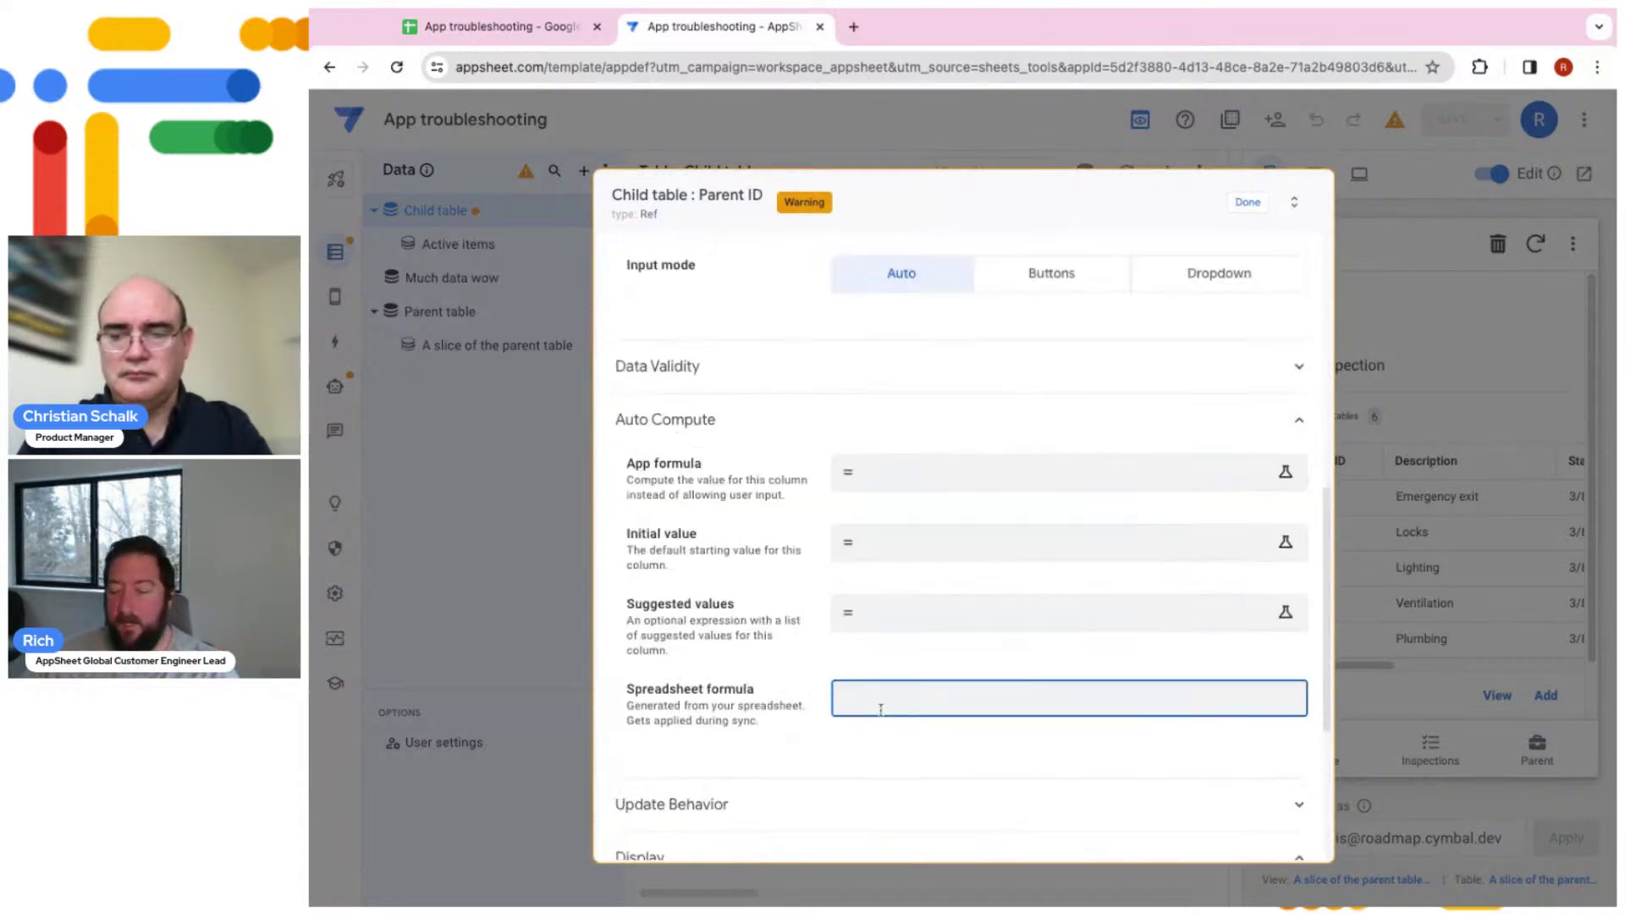
pyautogui.write('b2')
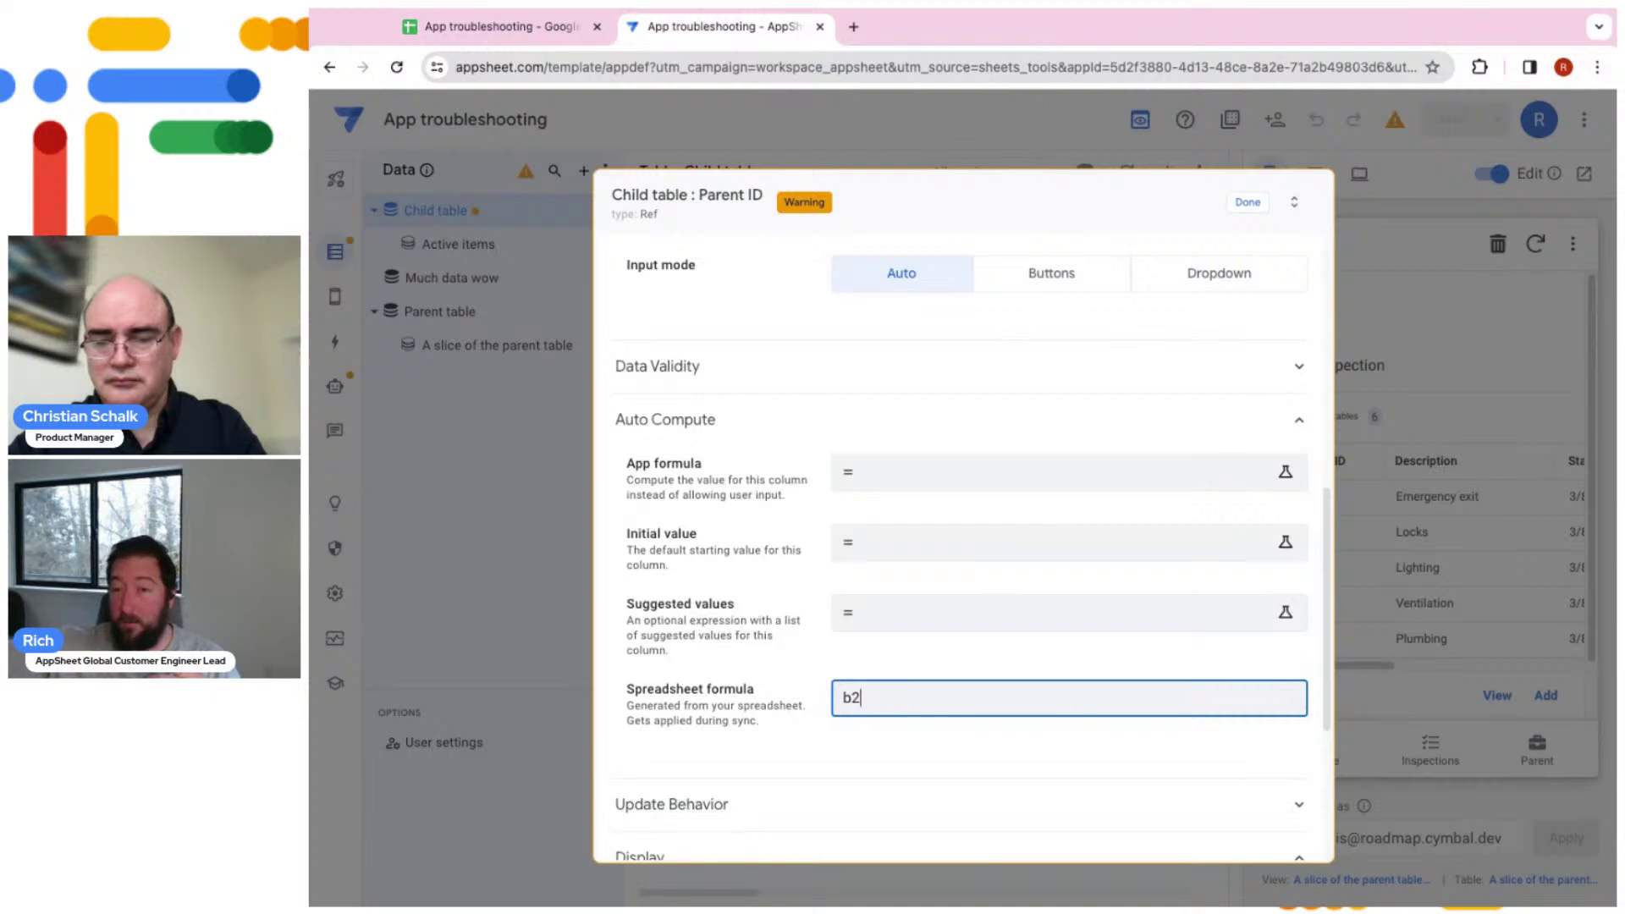
pyautogui.click(1247, 203)
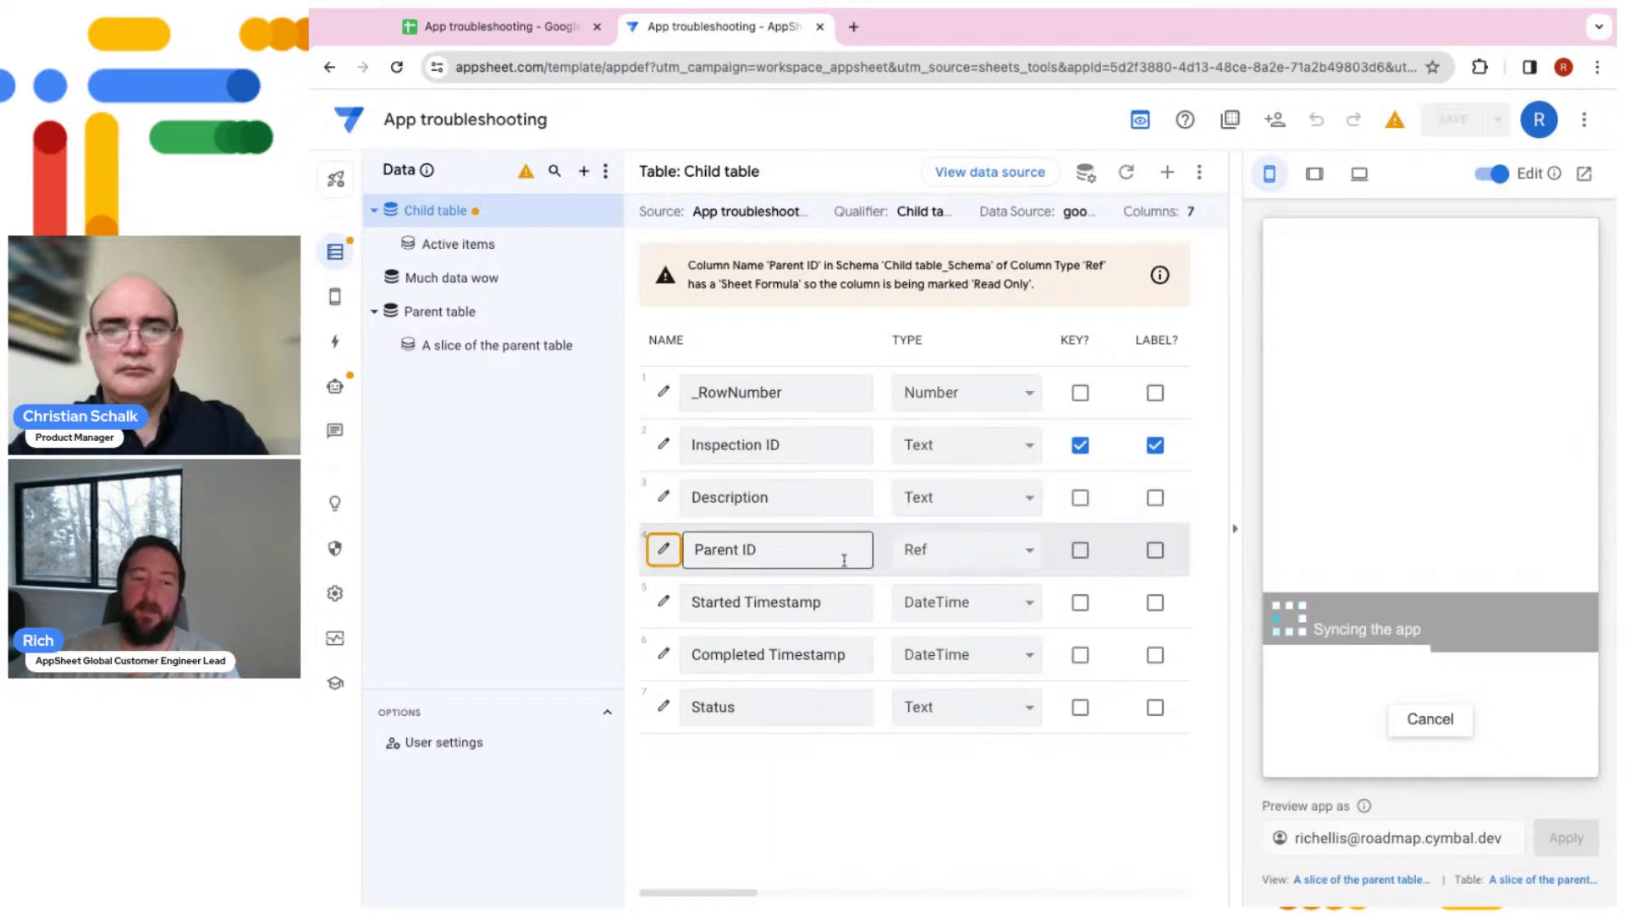
# Review the Errors & Warnings entry about the Child table's Parent ID column having a sheet formula and being marked Read Only
pyautogui.click(1393, 119)
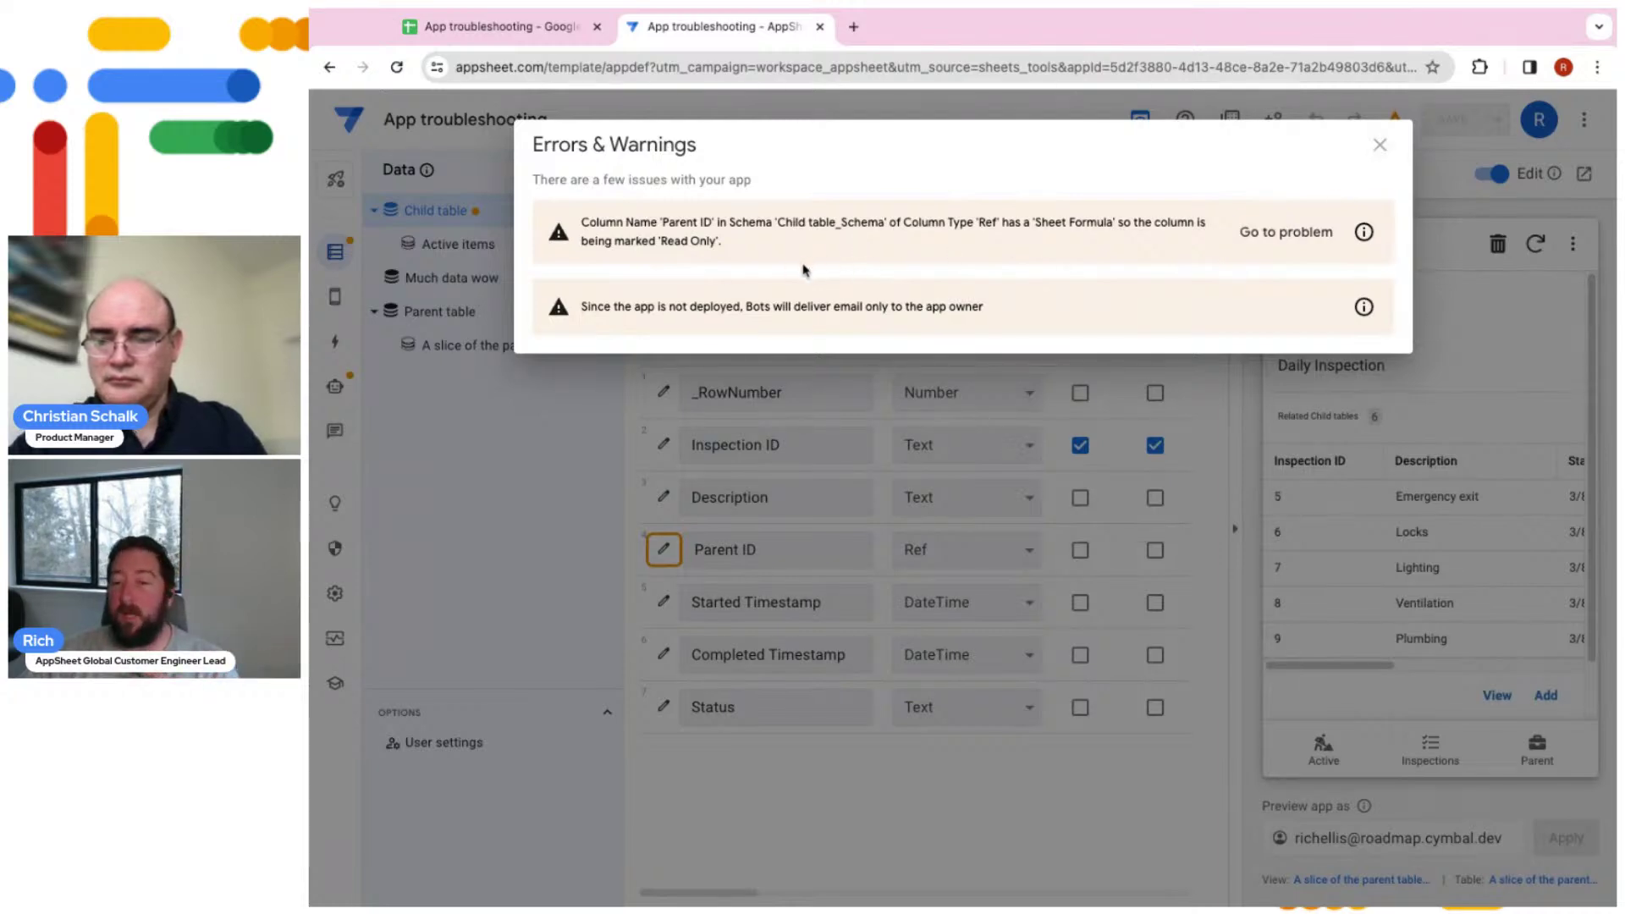
pyautogui.moveTo(590, 221); pyautogui.dragTo(1009, 225)
pyautogui.click(1104, 221)
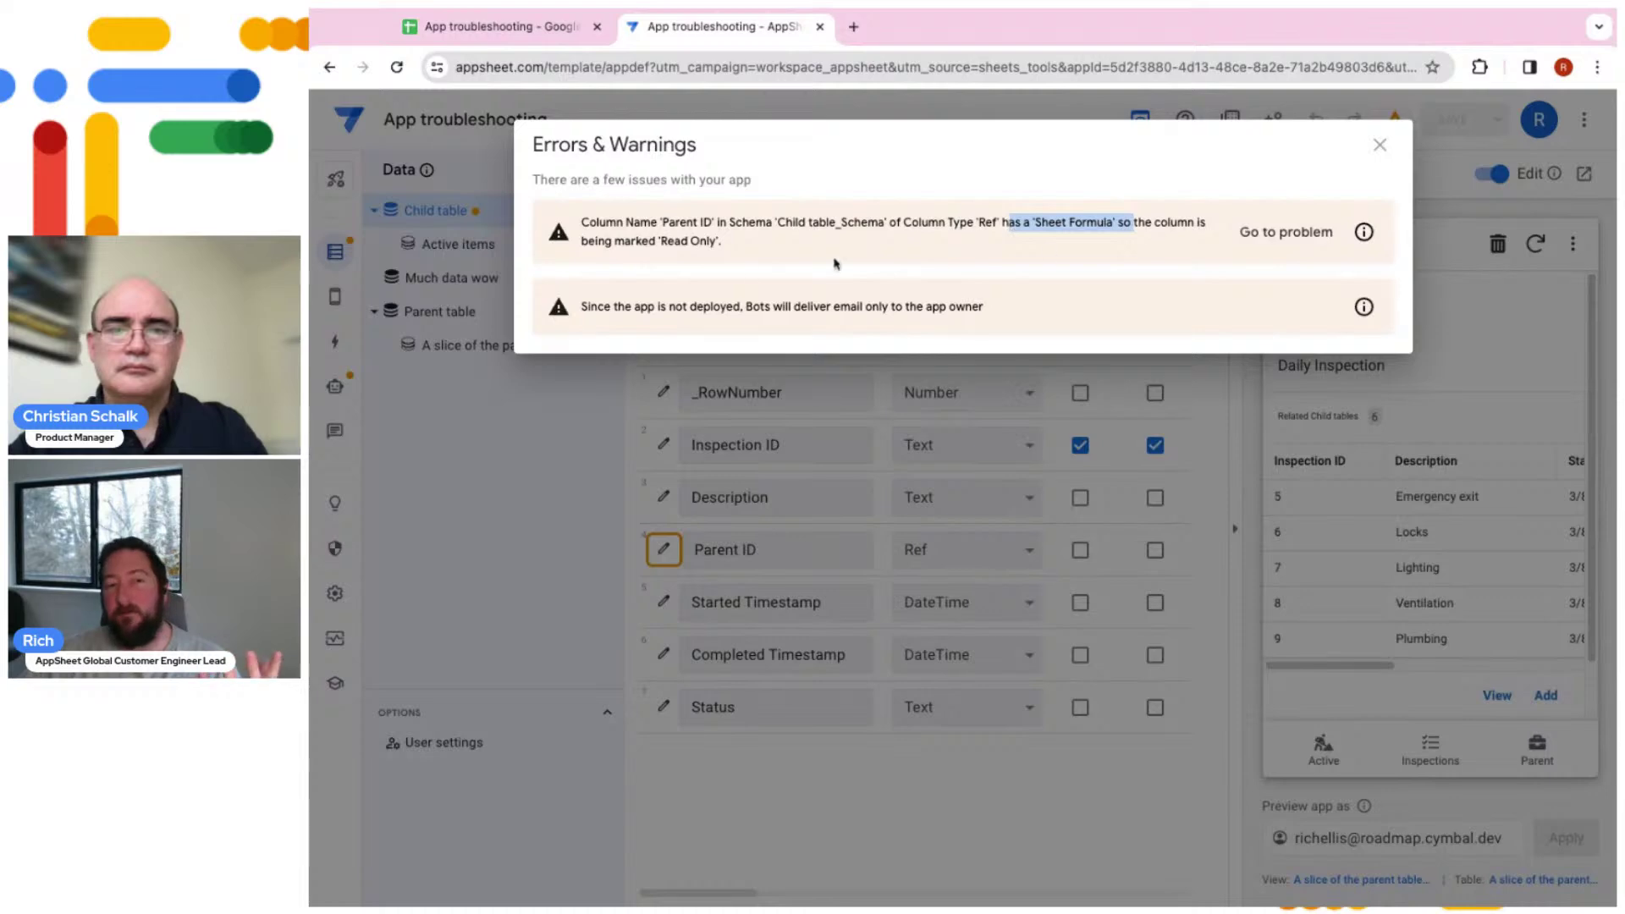
pyautogui.moveTo(659, 242); pyautogui.dragTo(716, 242)
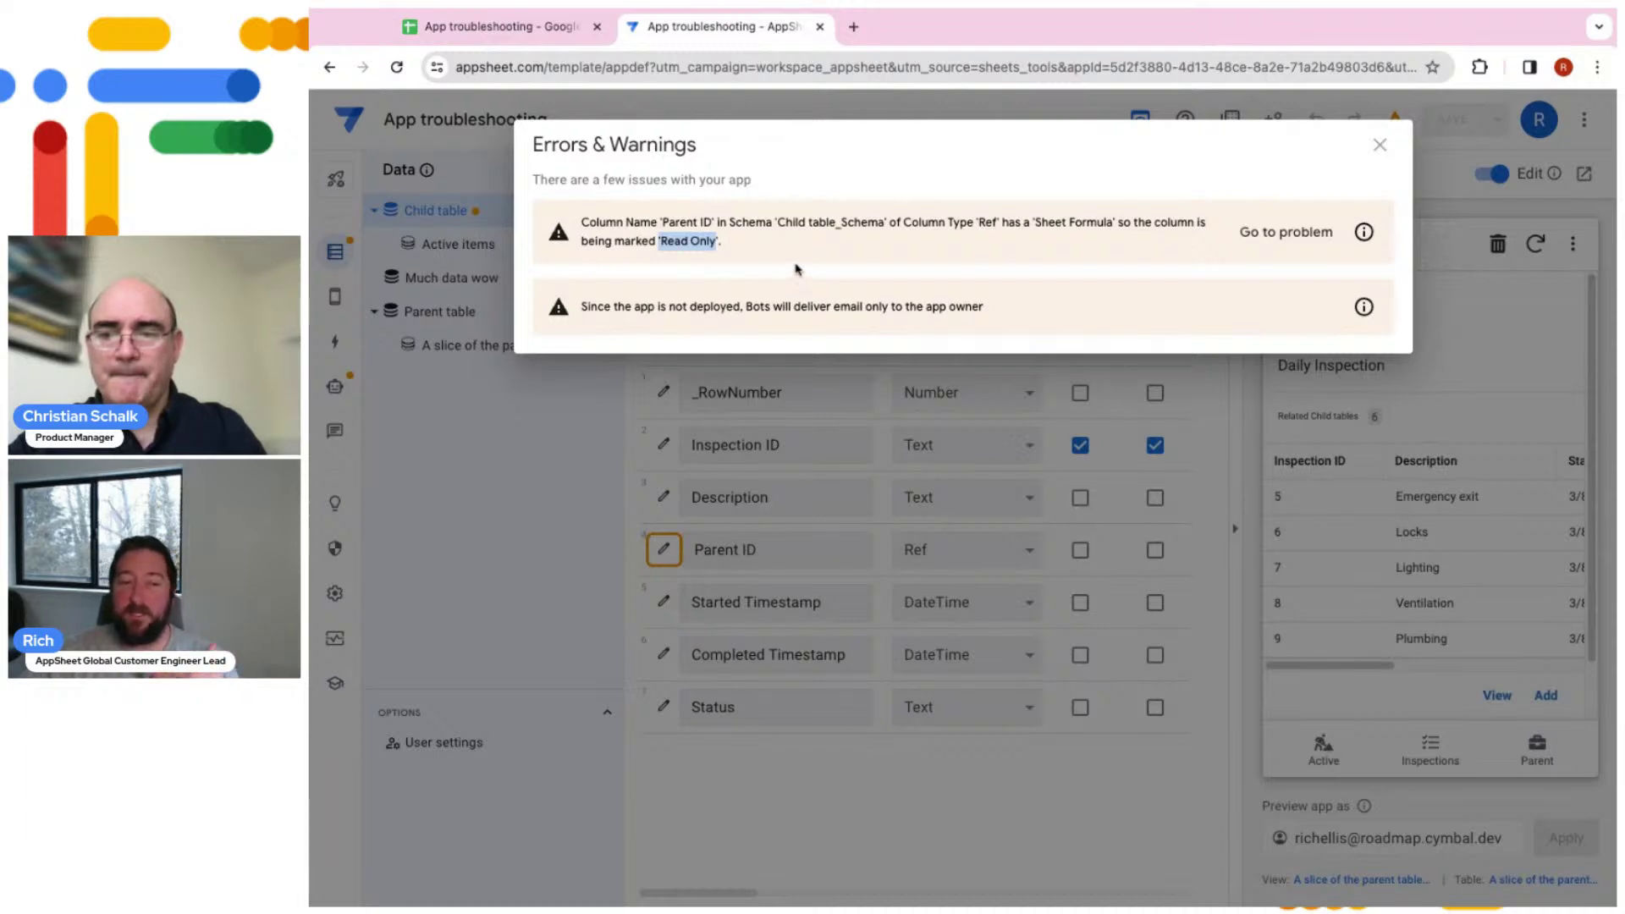
pyautogui.click(1380, 146)
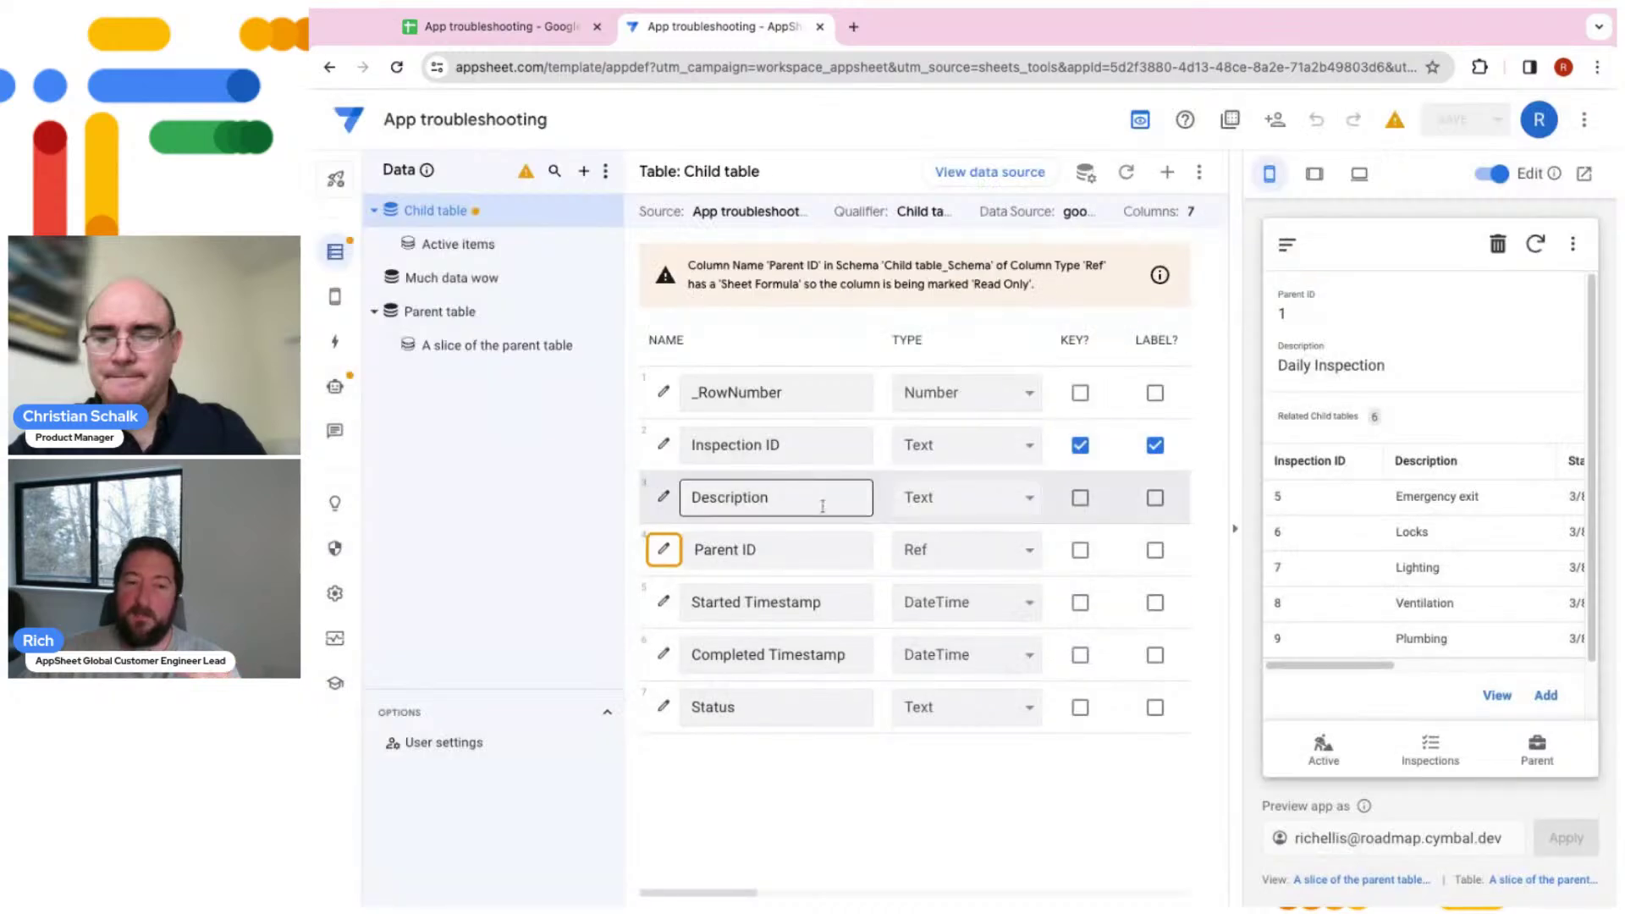
# Inspect the Data Validity and Auto Compute settings of the Child table's Parent ID column, and reread its warning in Errors & Warnings
pyautogui.click(664, 550)
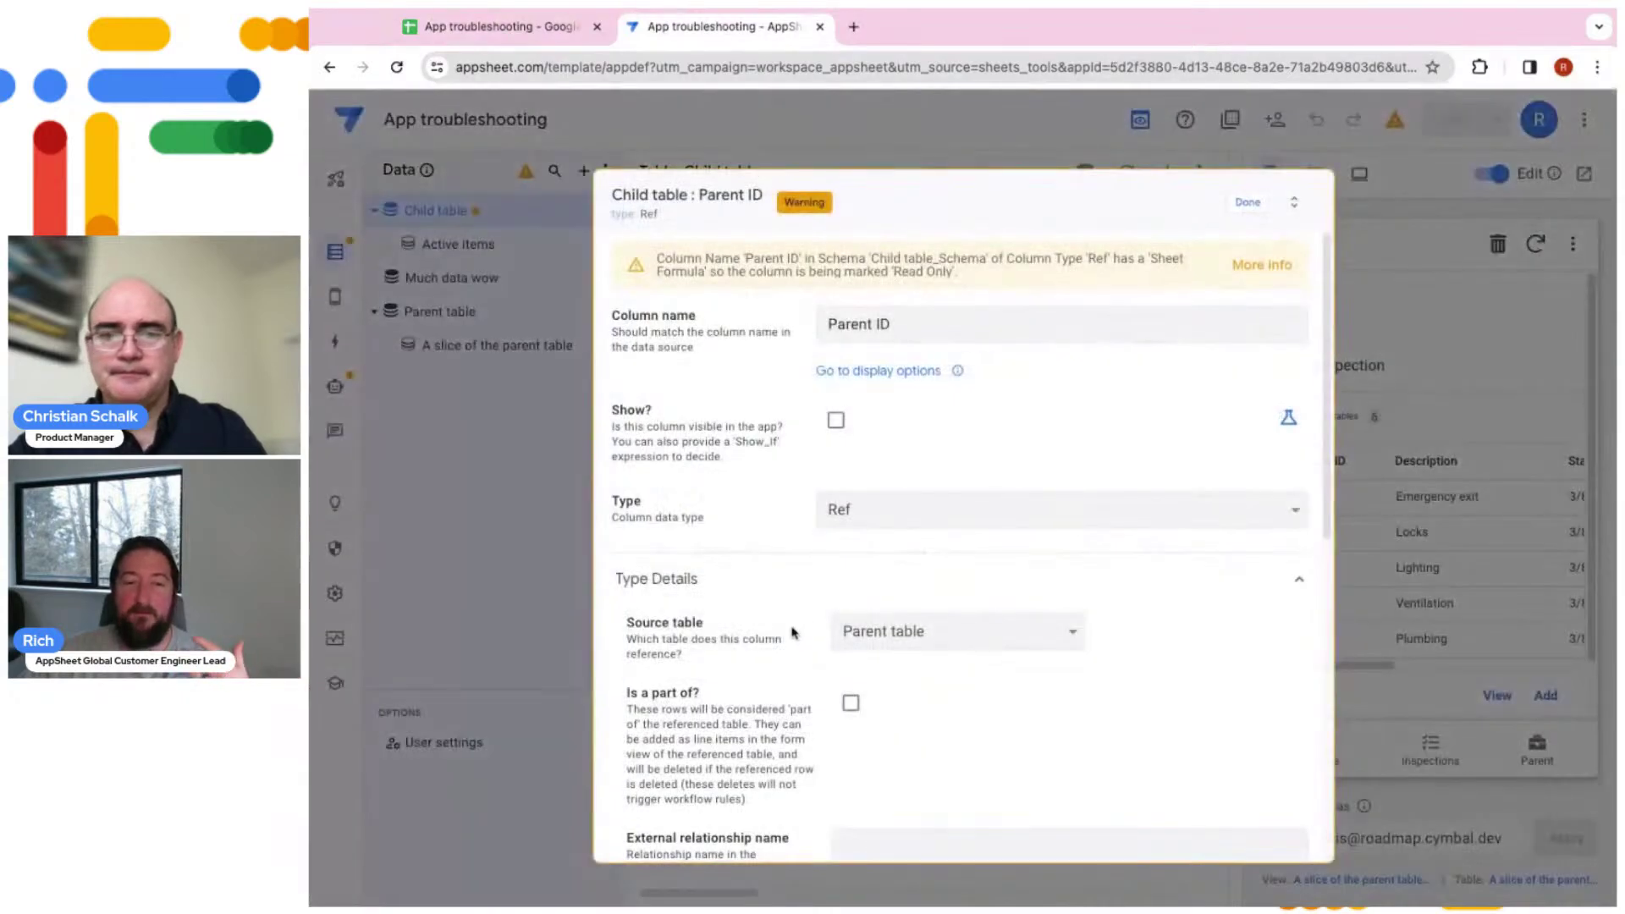
pyautogui.scroll(-5, 707, 607)
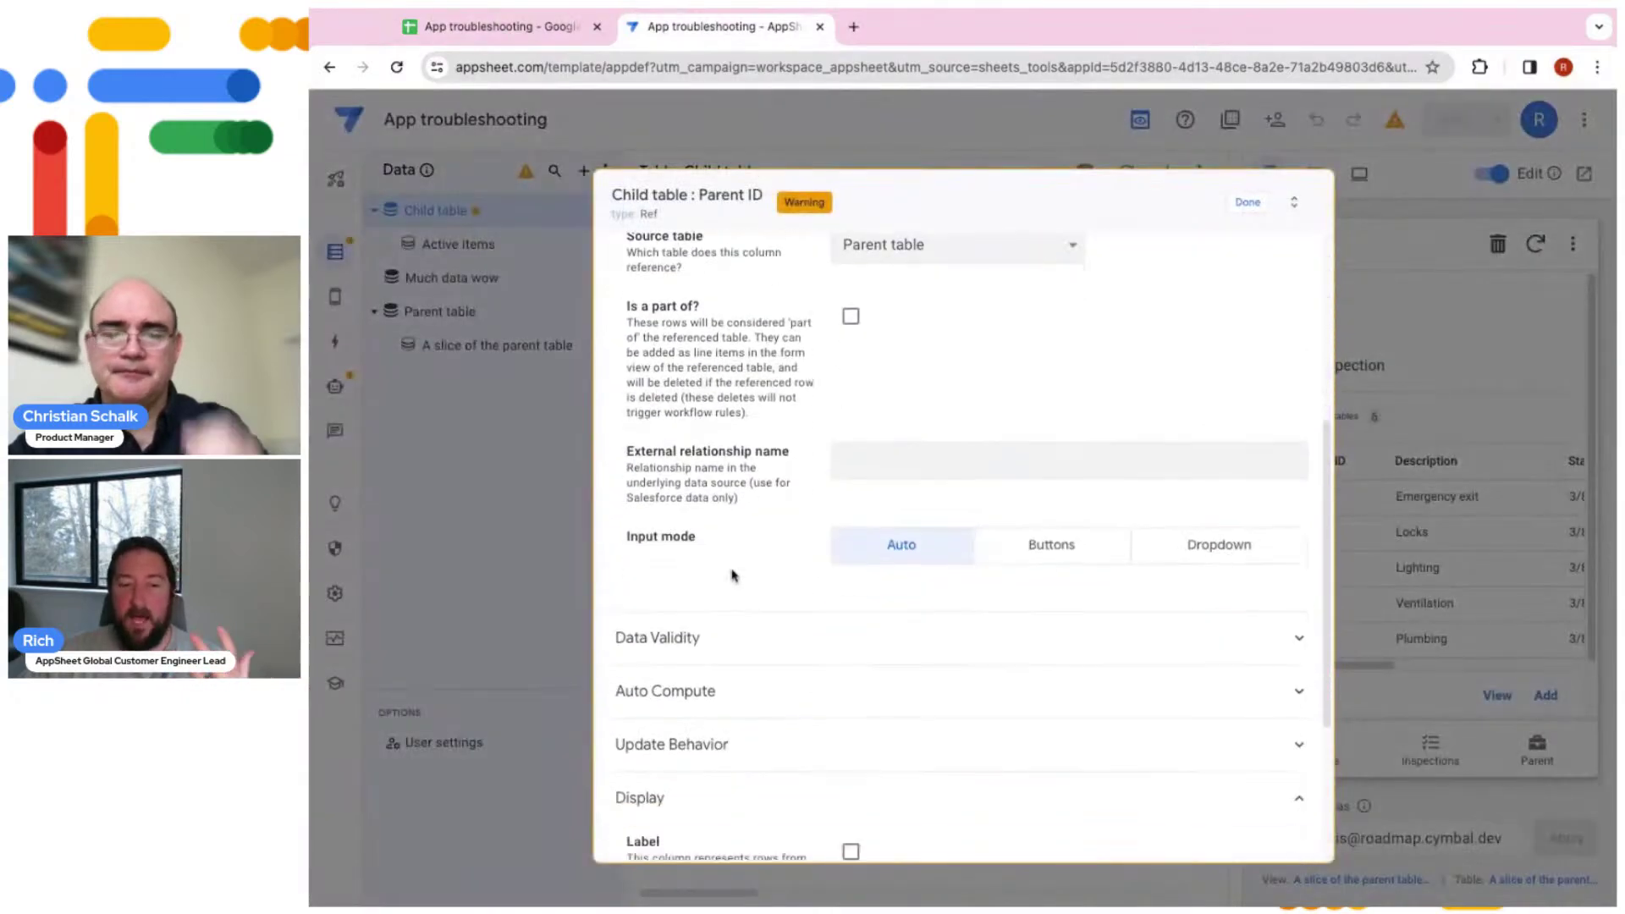
pyautogui.scroll(-3, 731, 575)
pyautogui.click(677, 369)
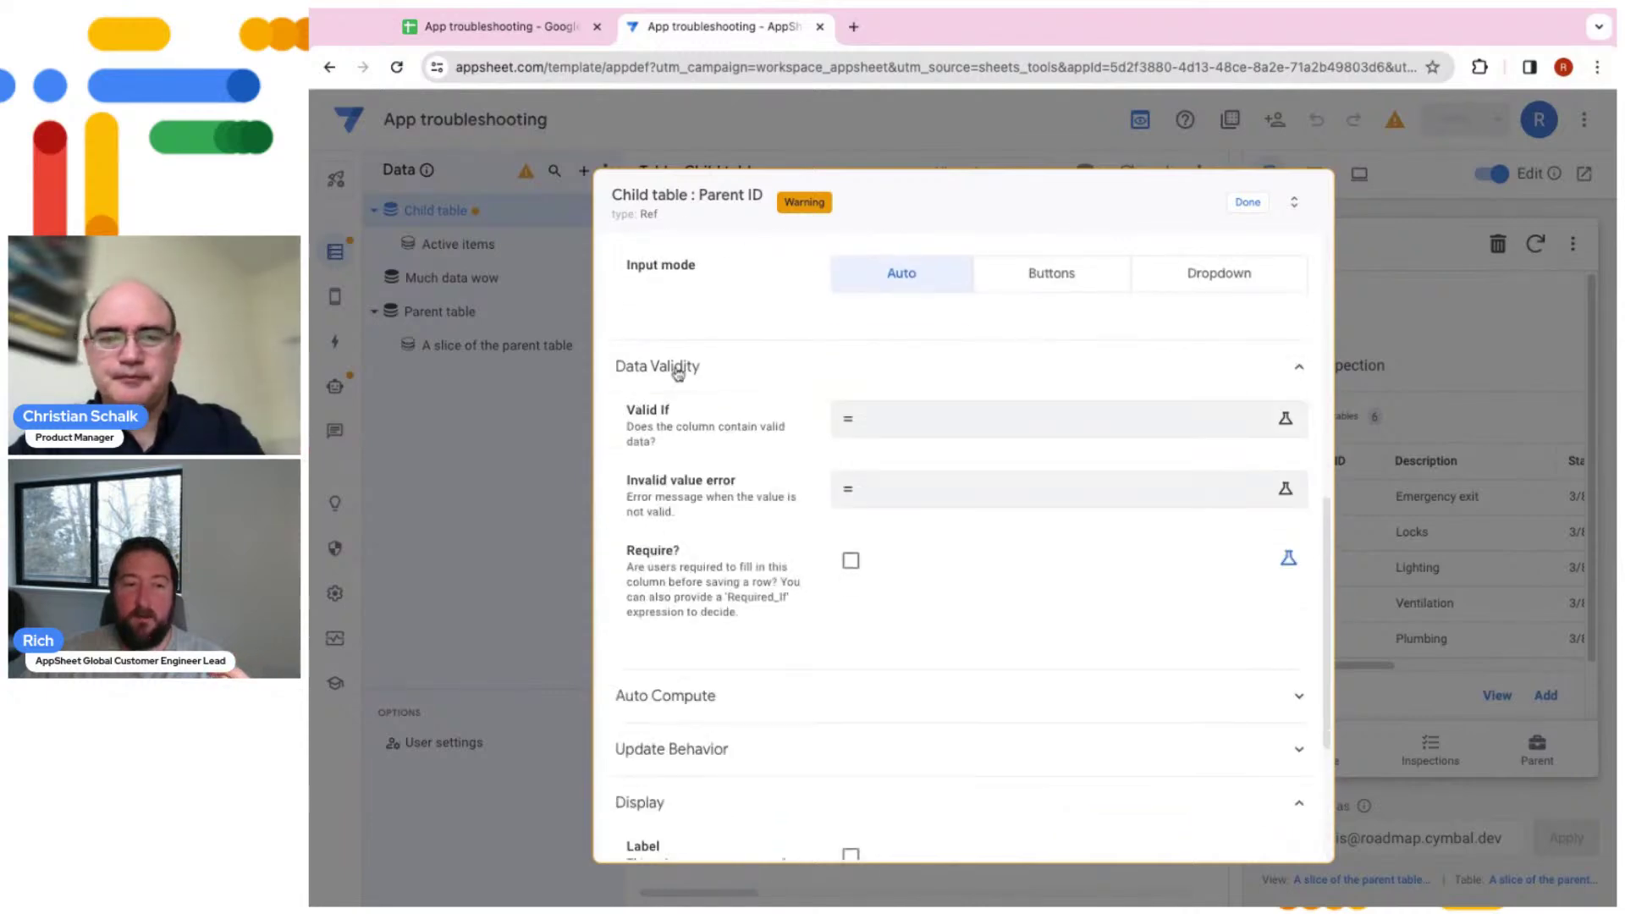
pyautogui.click(699, 734)
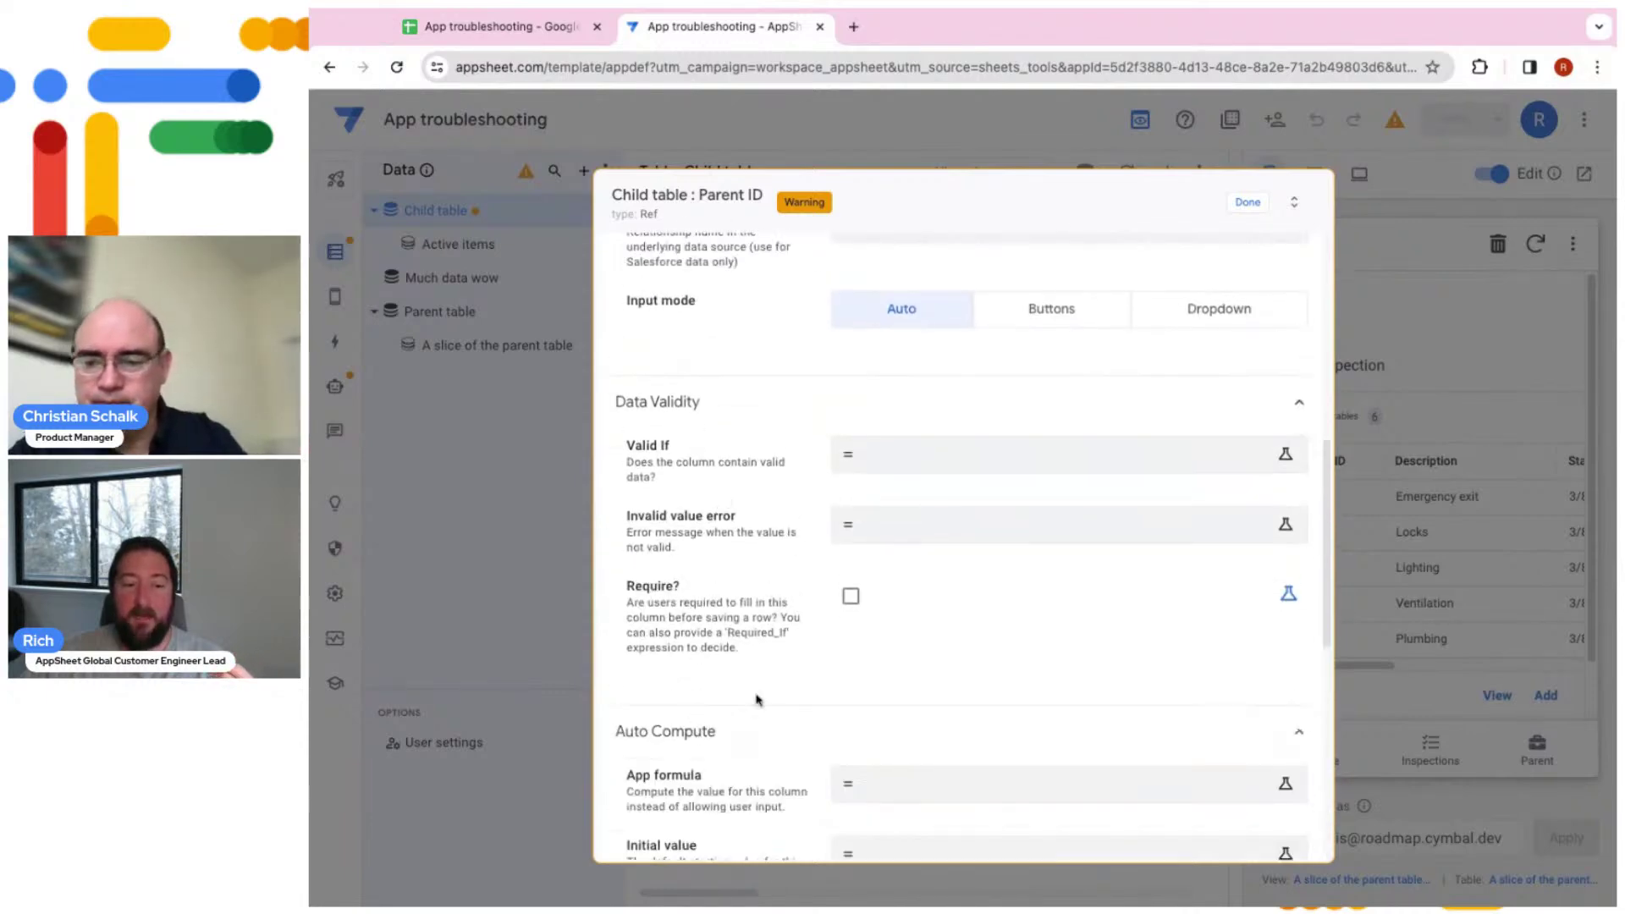
pyautogui.scroll(-2, 846, 745)
pyautogui.click(1248, 203)
pyautogui.click(1398, 125)
pyautogui.moveTo(578, 224); pyautogui.dragTo(780, 265)
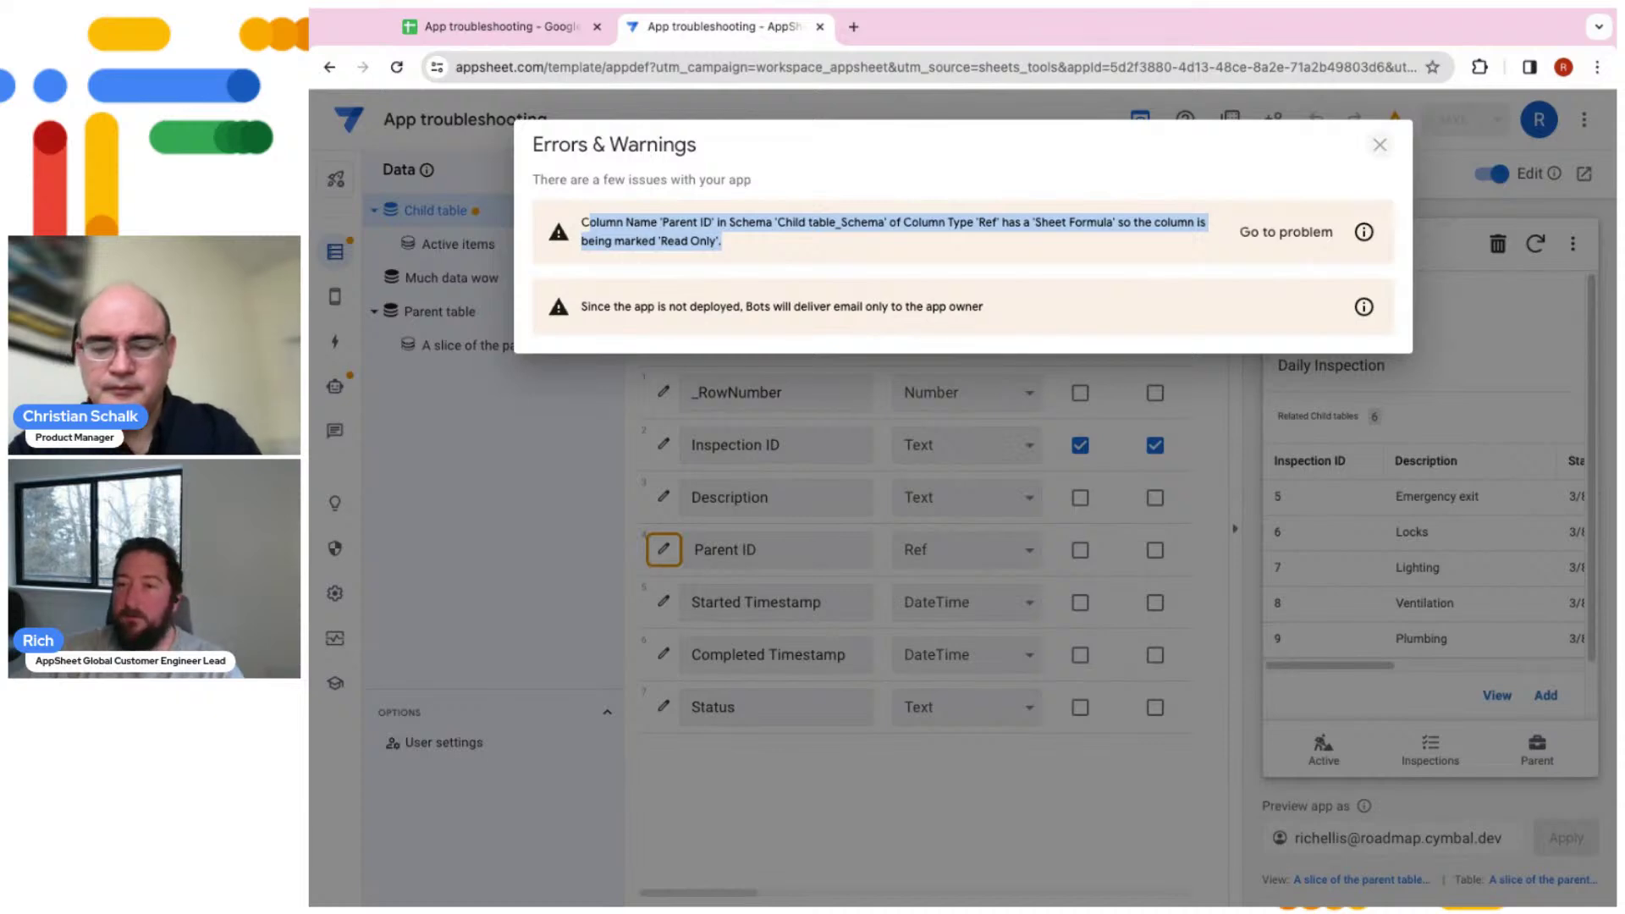
pyautogui.click(1380, 144)
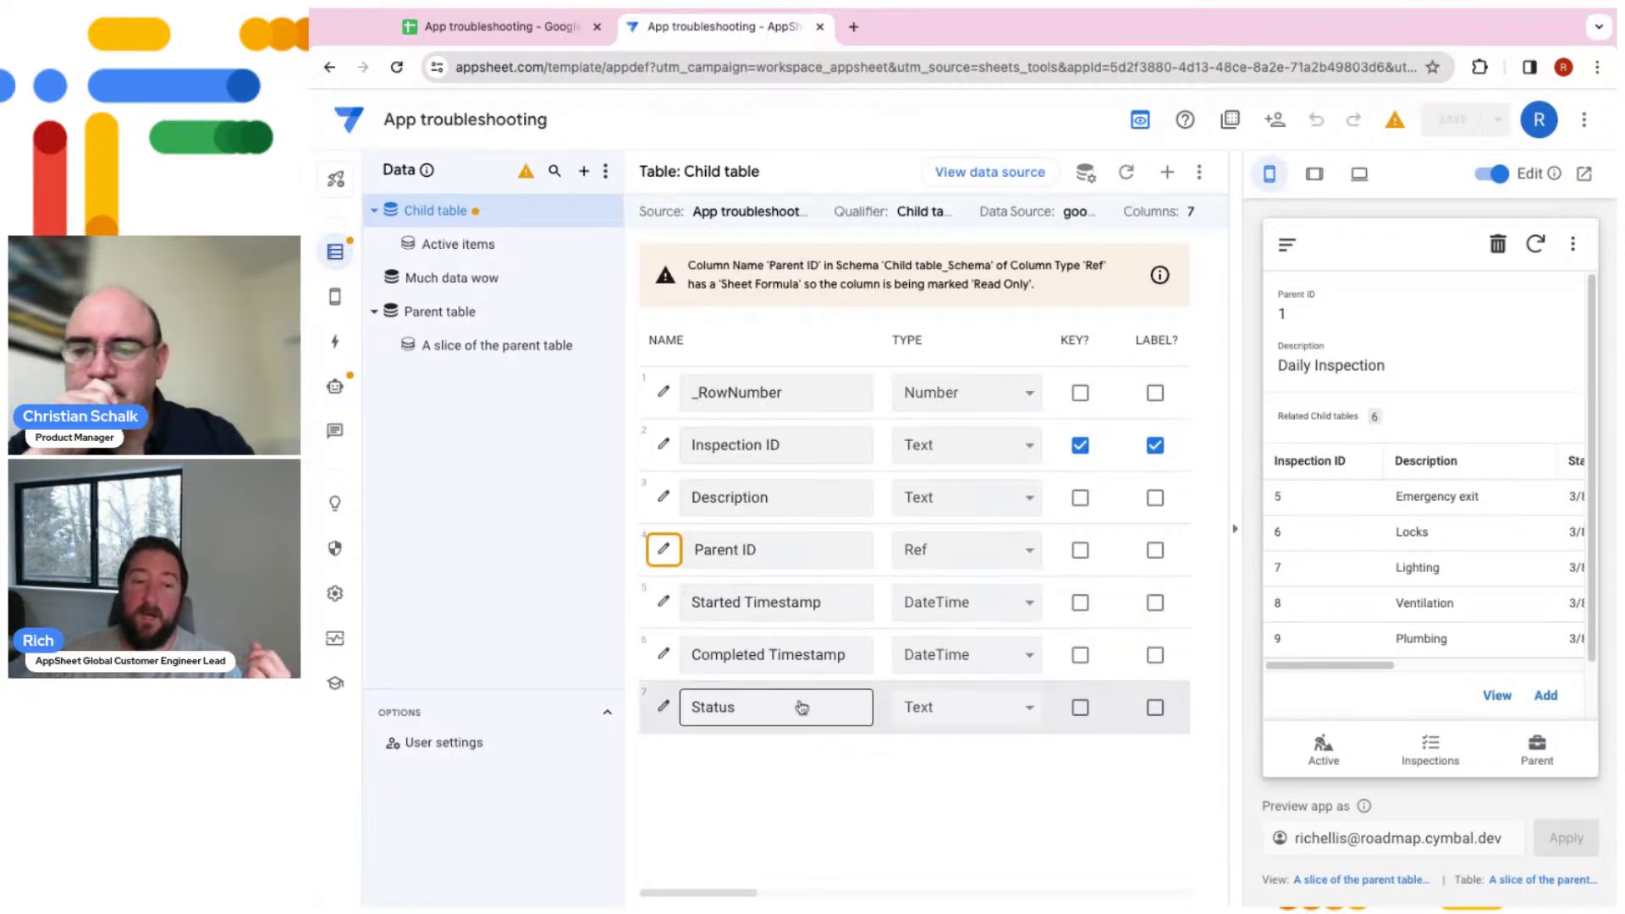
# Begin the Initial value formula of the Child table's Description column with the misspelled function concatate and the [Description] column
pyautogui.click(663, 497)
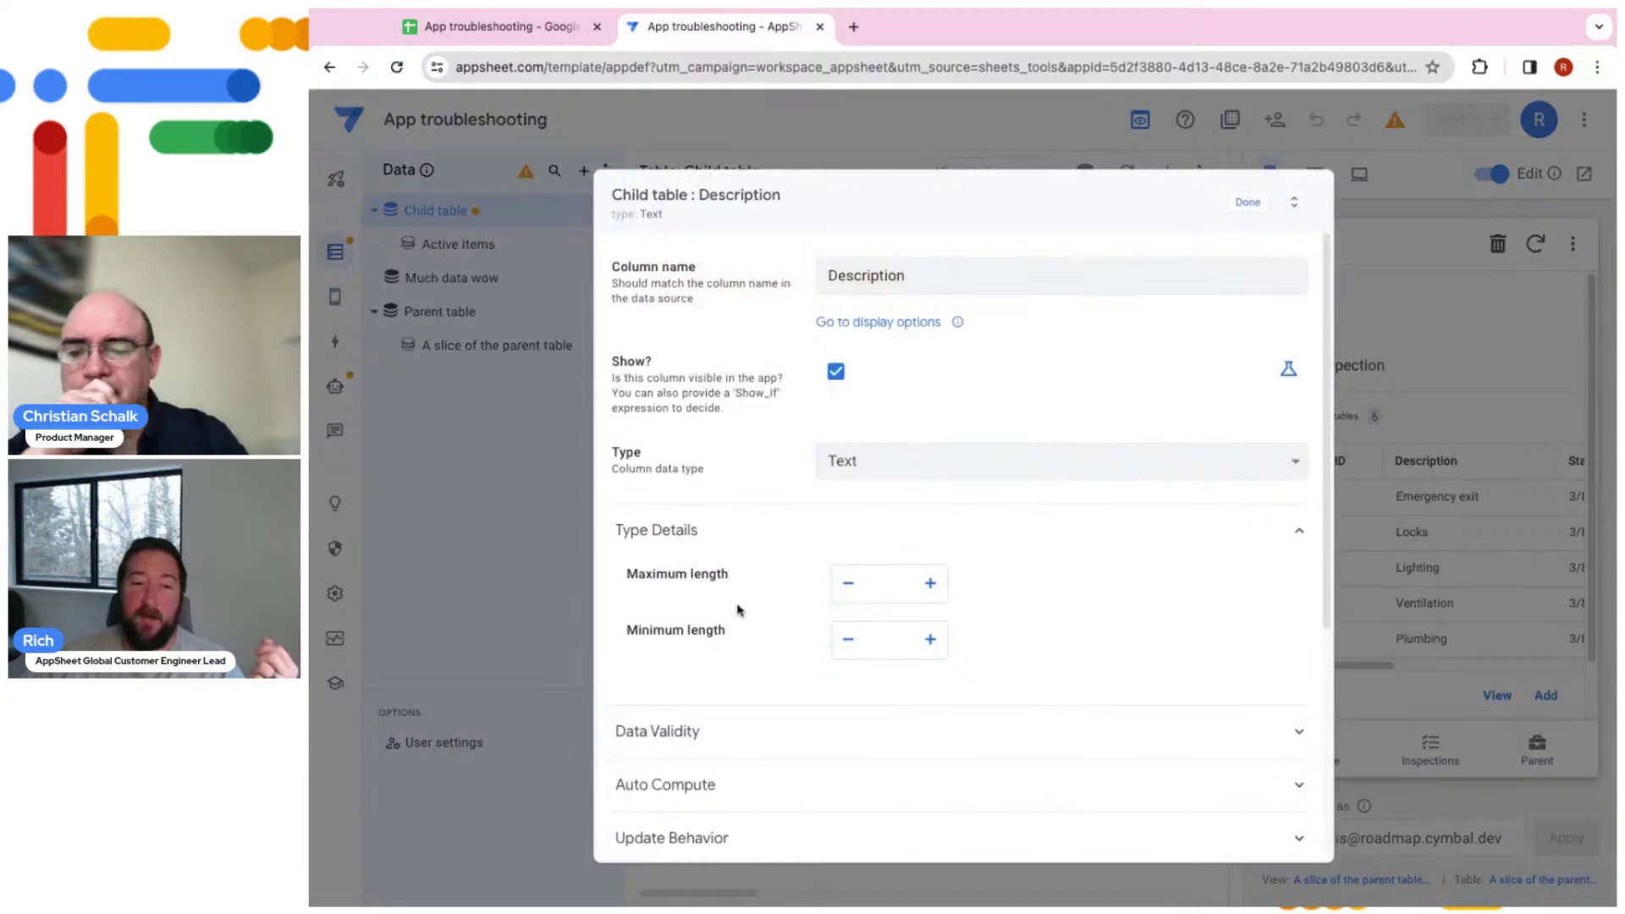
pyautogui.scroll(-2, 758, 626)
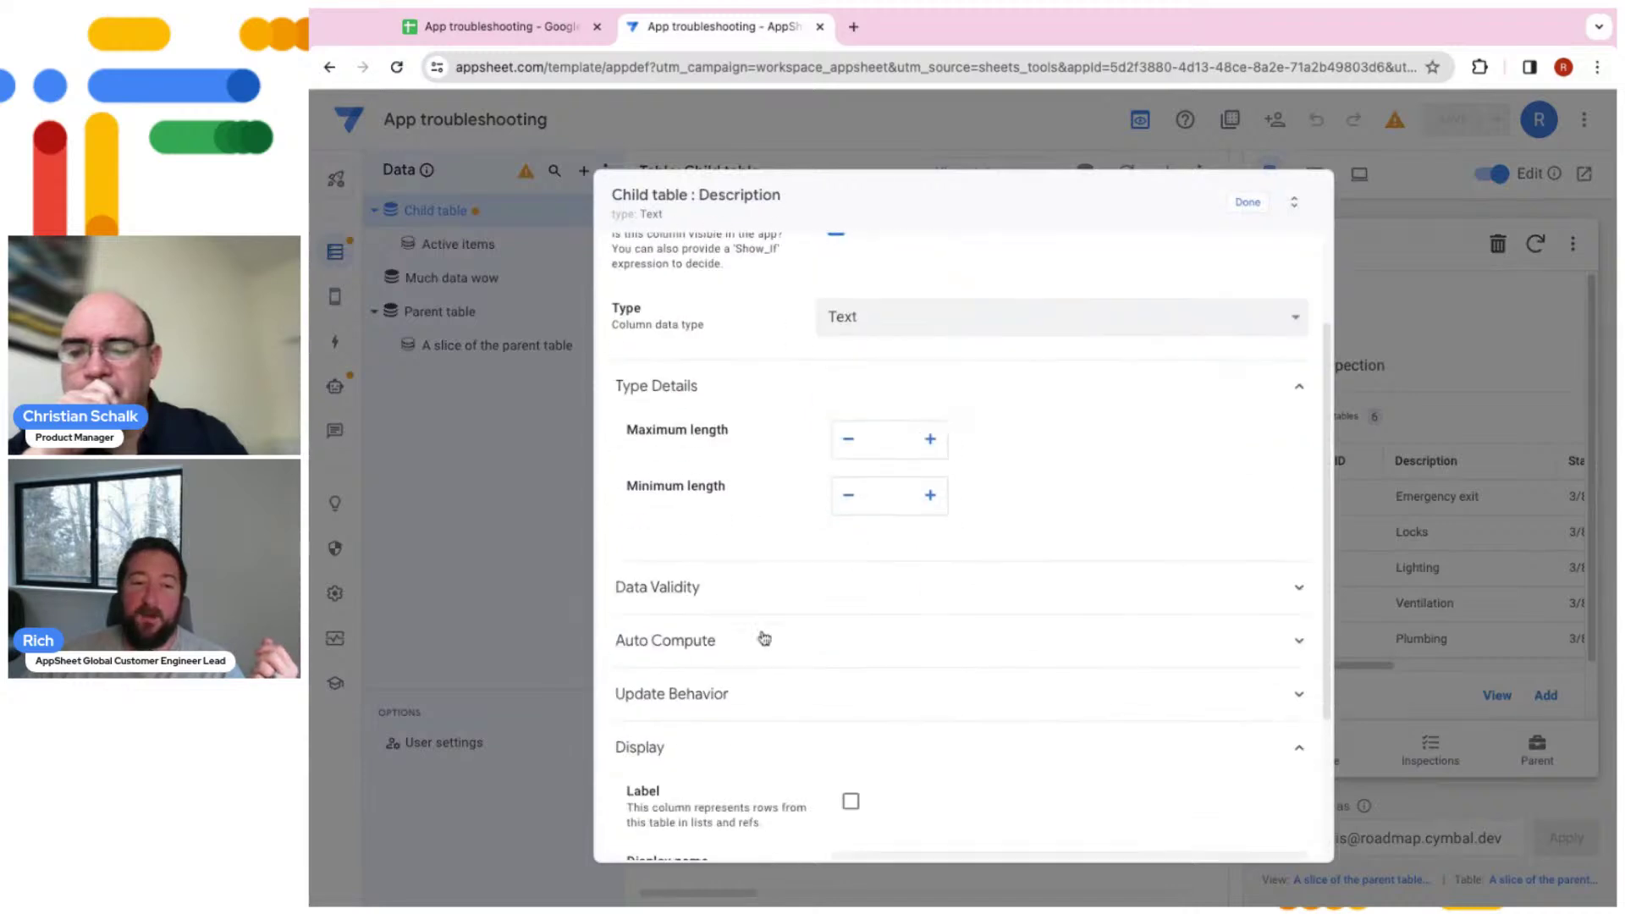
pyautogui.click(738, 592)
pyautogui.scroll(-2, 741, 626)
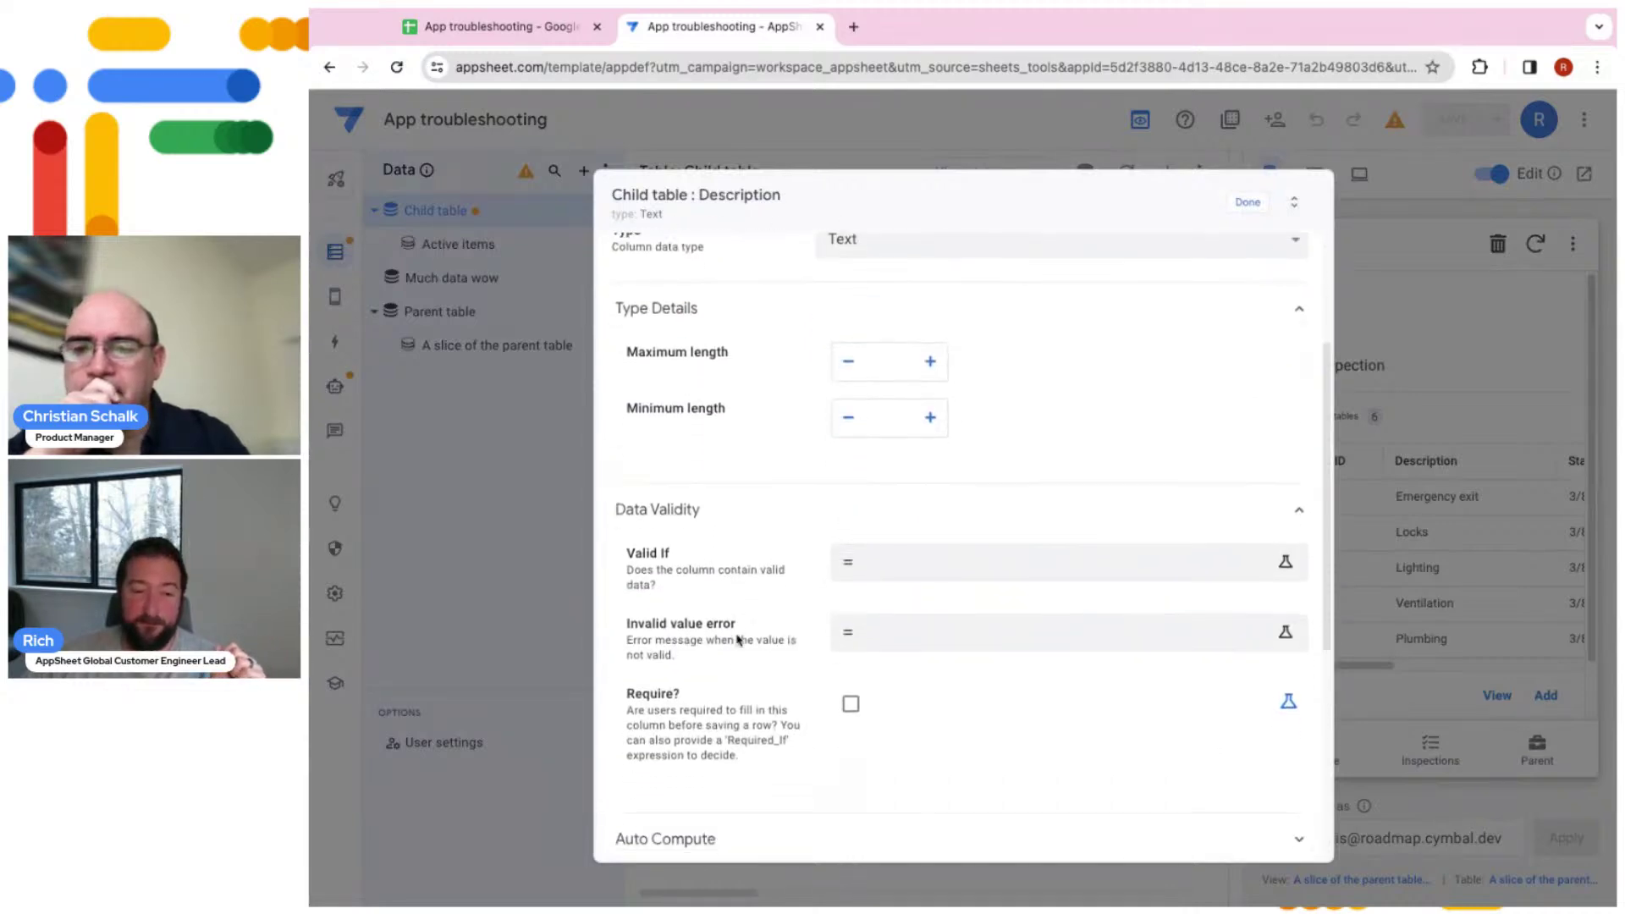
pyautogui.scroll(-2, 737, 660)
pyautogui.click(715, 642)
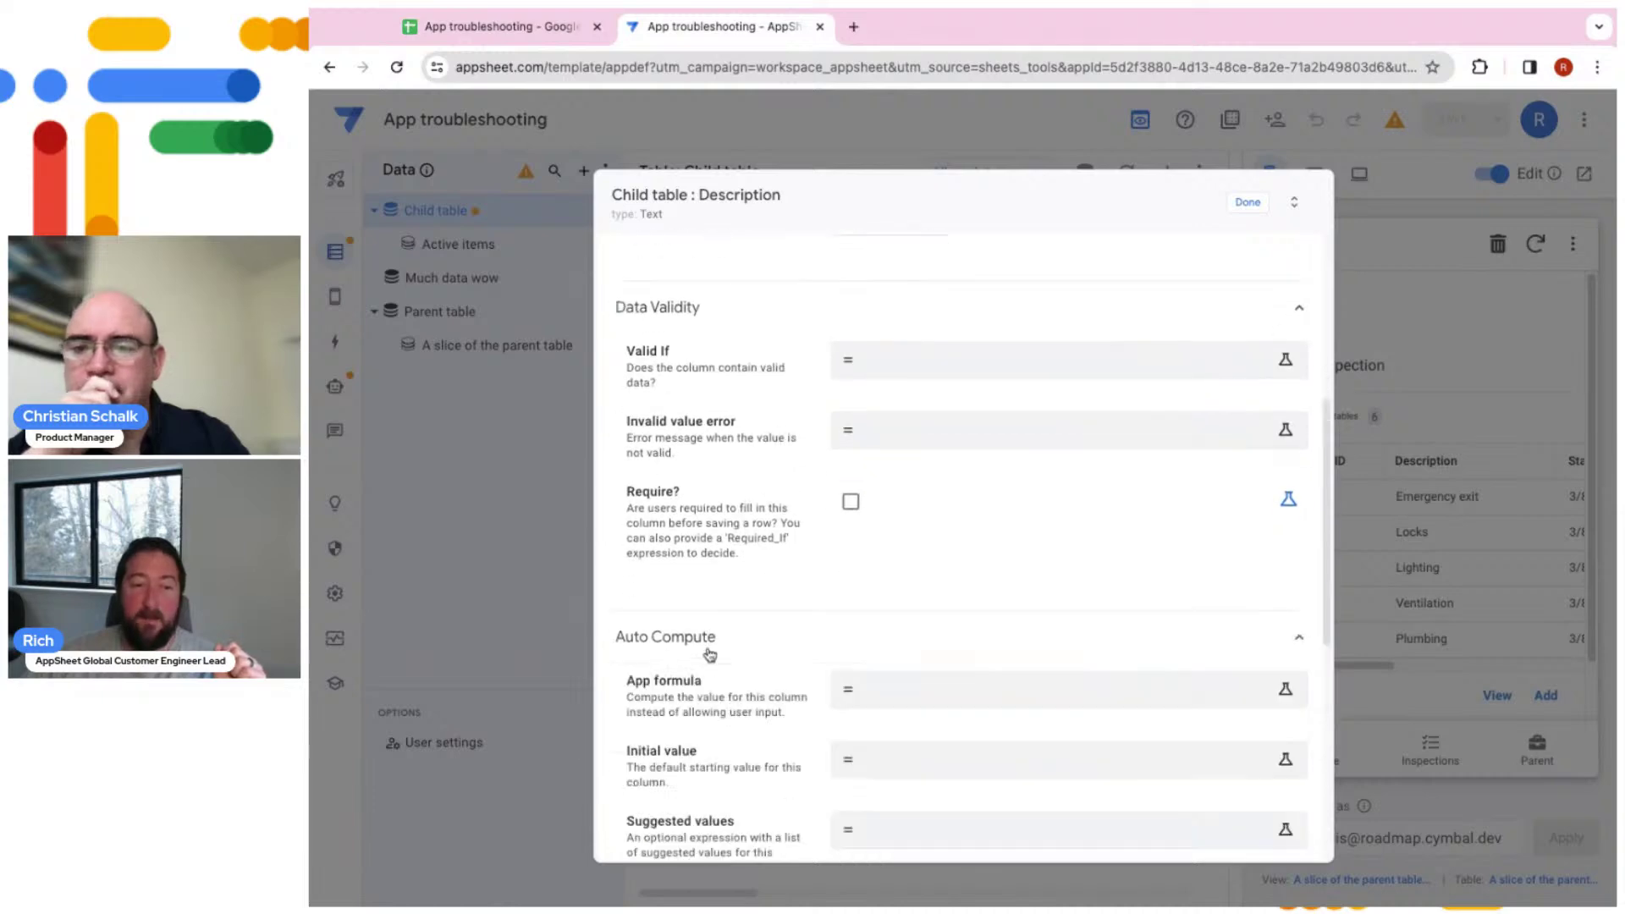
pyautogui.click(871, 766)
pyautogui.write('concat')
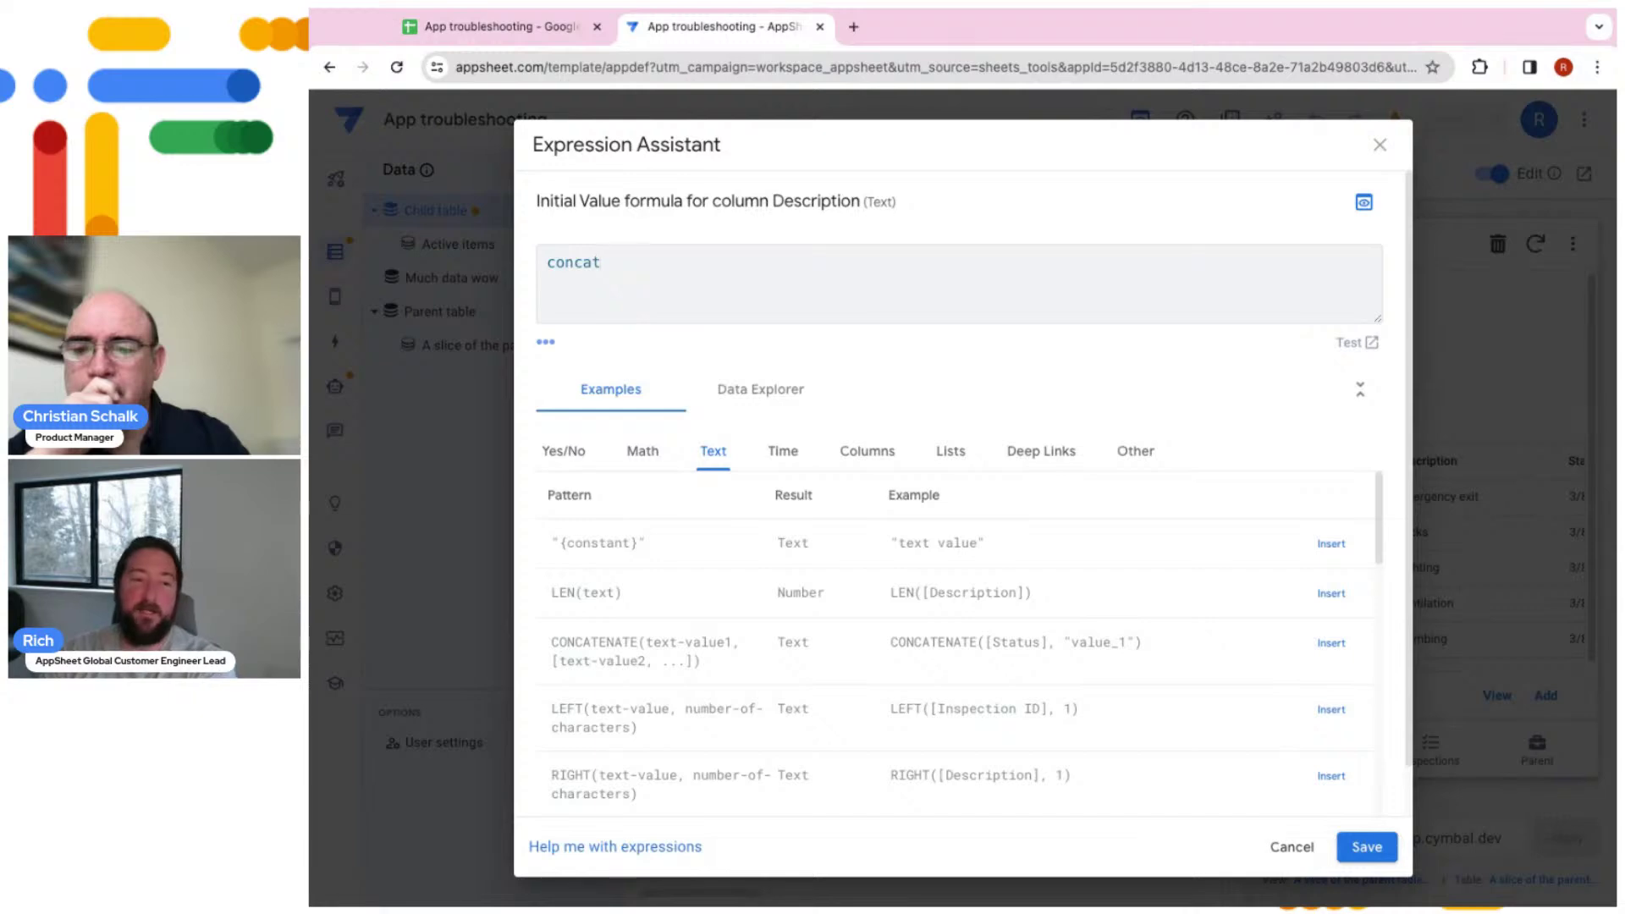
pyautogui.write('ate(')
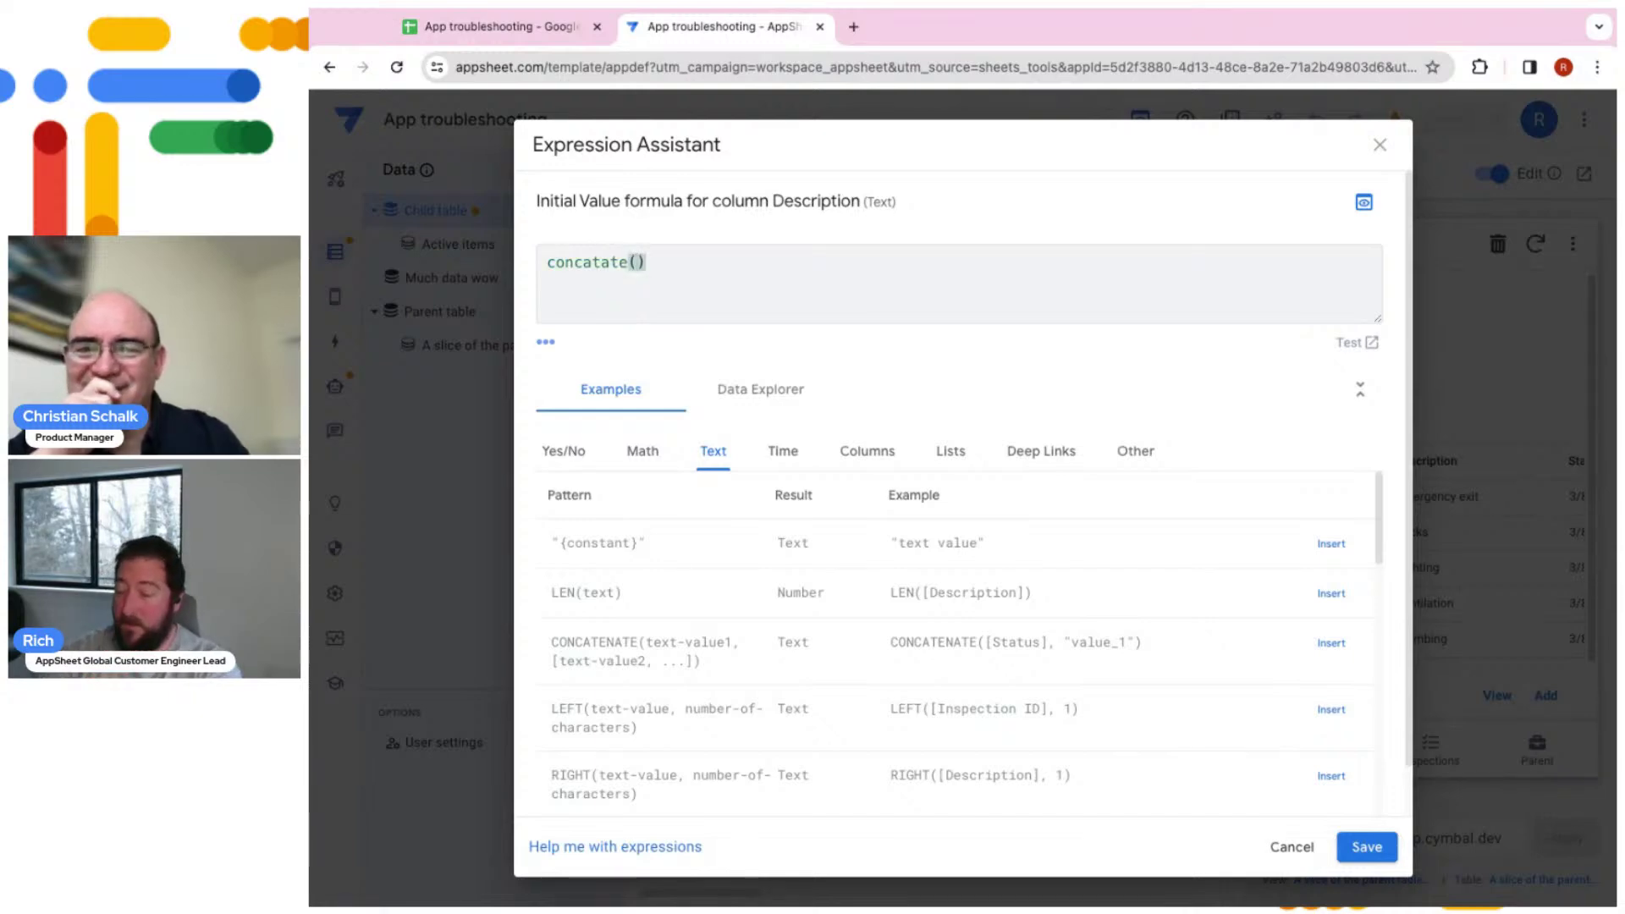
pyautogui.write('[')
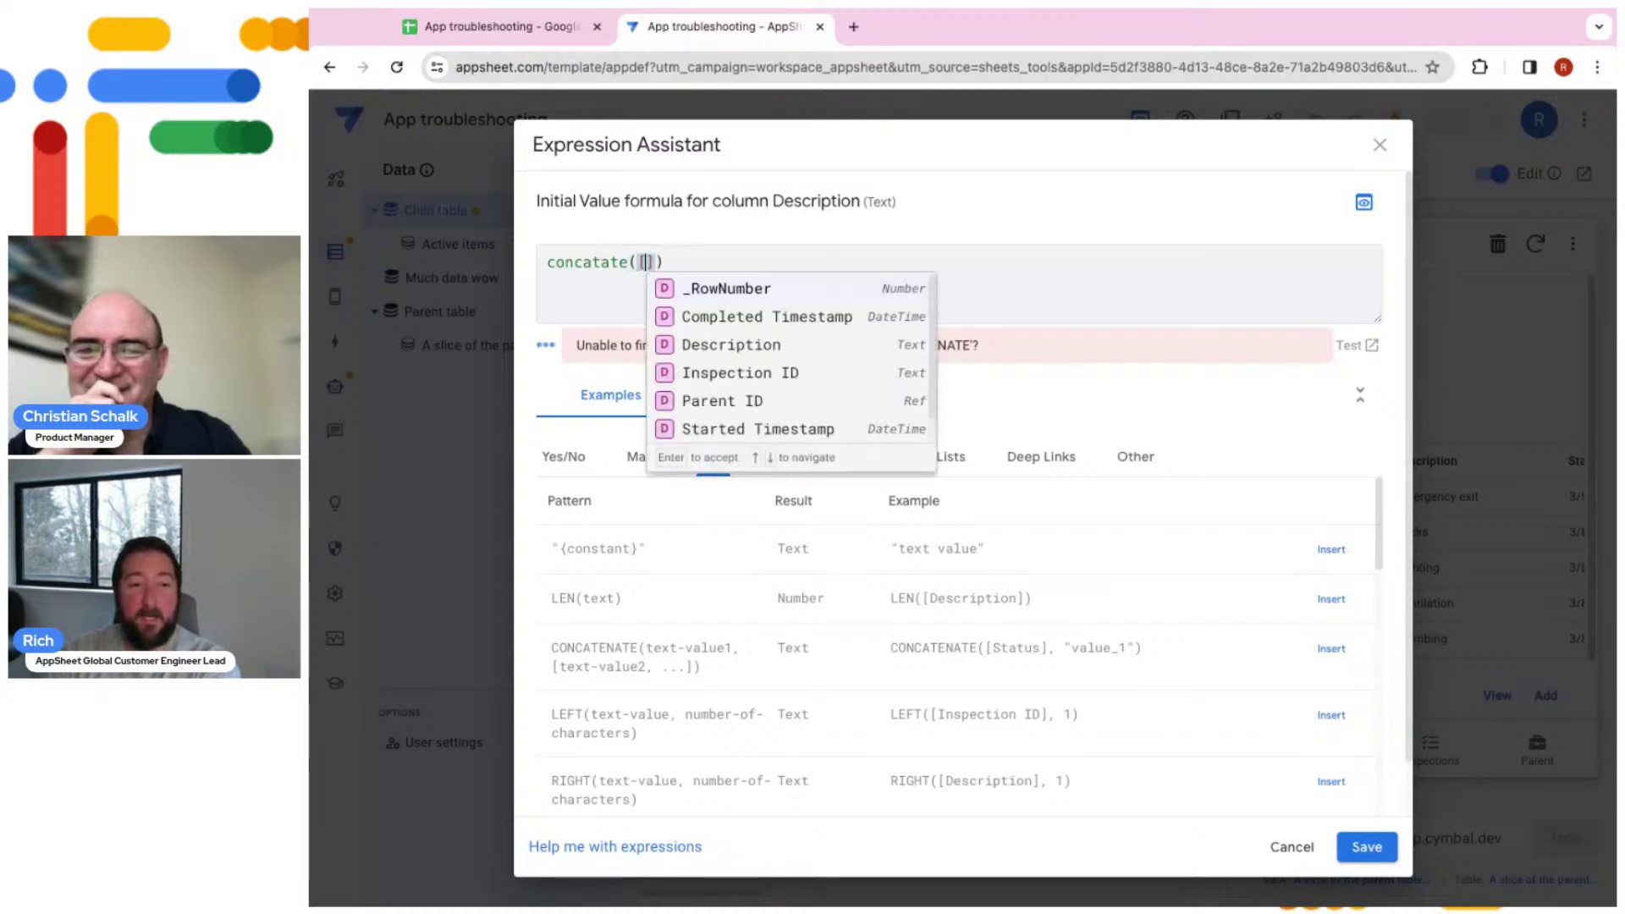
pyautogui.write('Desc')
pyautogui.press('Return')
# Complete Description's initial value formula as concatate([Description]&[Parent ID]), then save the expression and the app
pyautogui.write('&[')
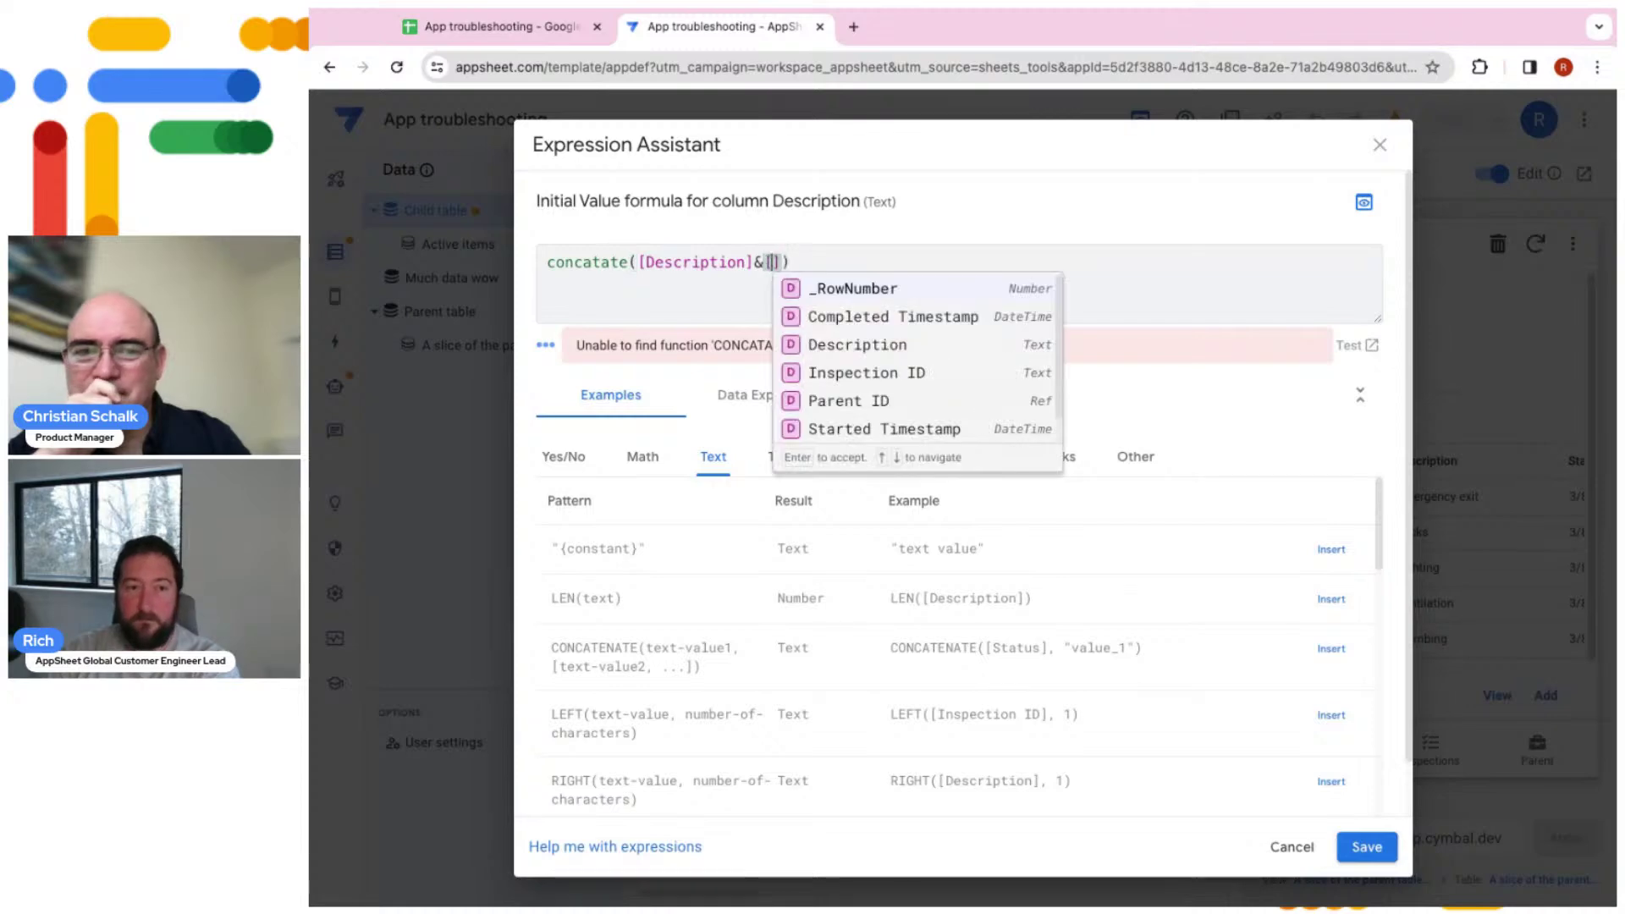
pyautogui.press('Down')
pyautogui.press('Down')
pyautogui.press('Down')
pyautogui.press('Down')
pyautogui.press('Return')
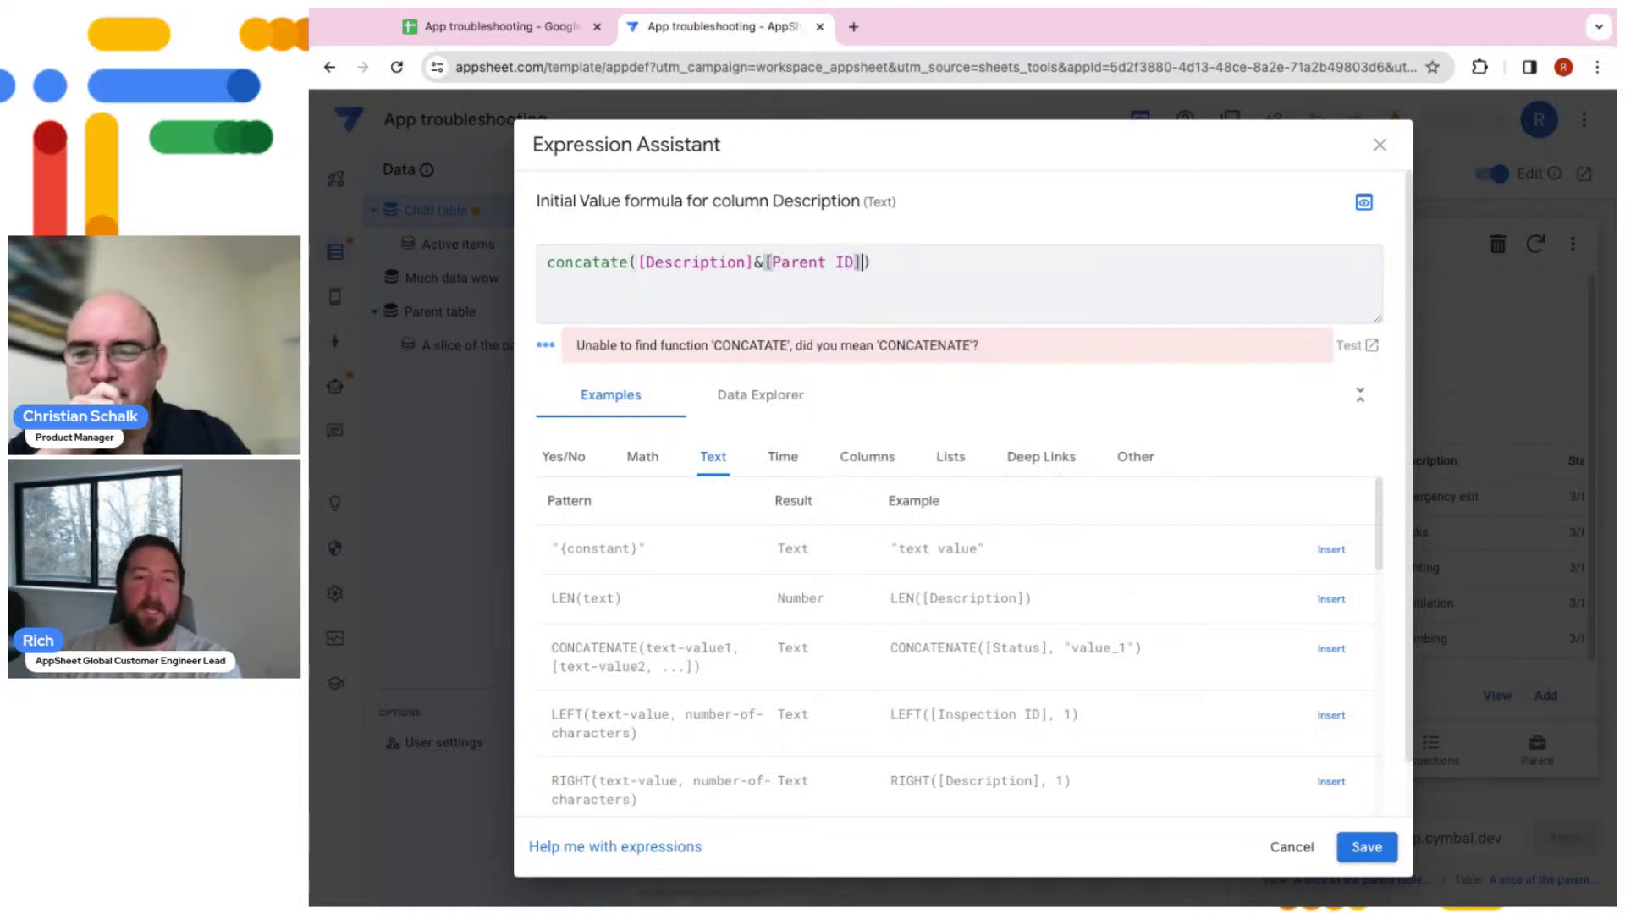
pyautogui.click(1362, 865)
pyautogui.click(1247, 202)
pyautogui.click(1452, 120)
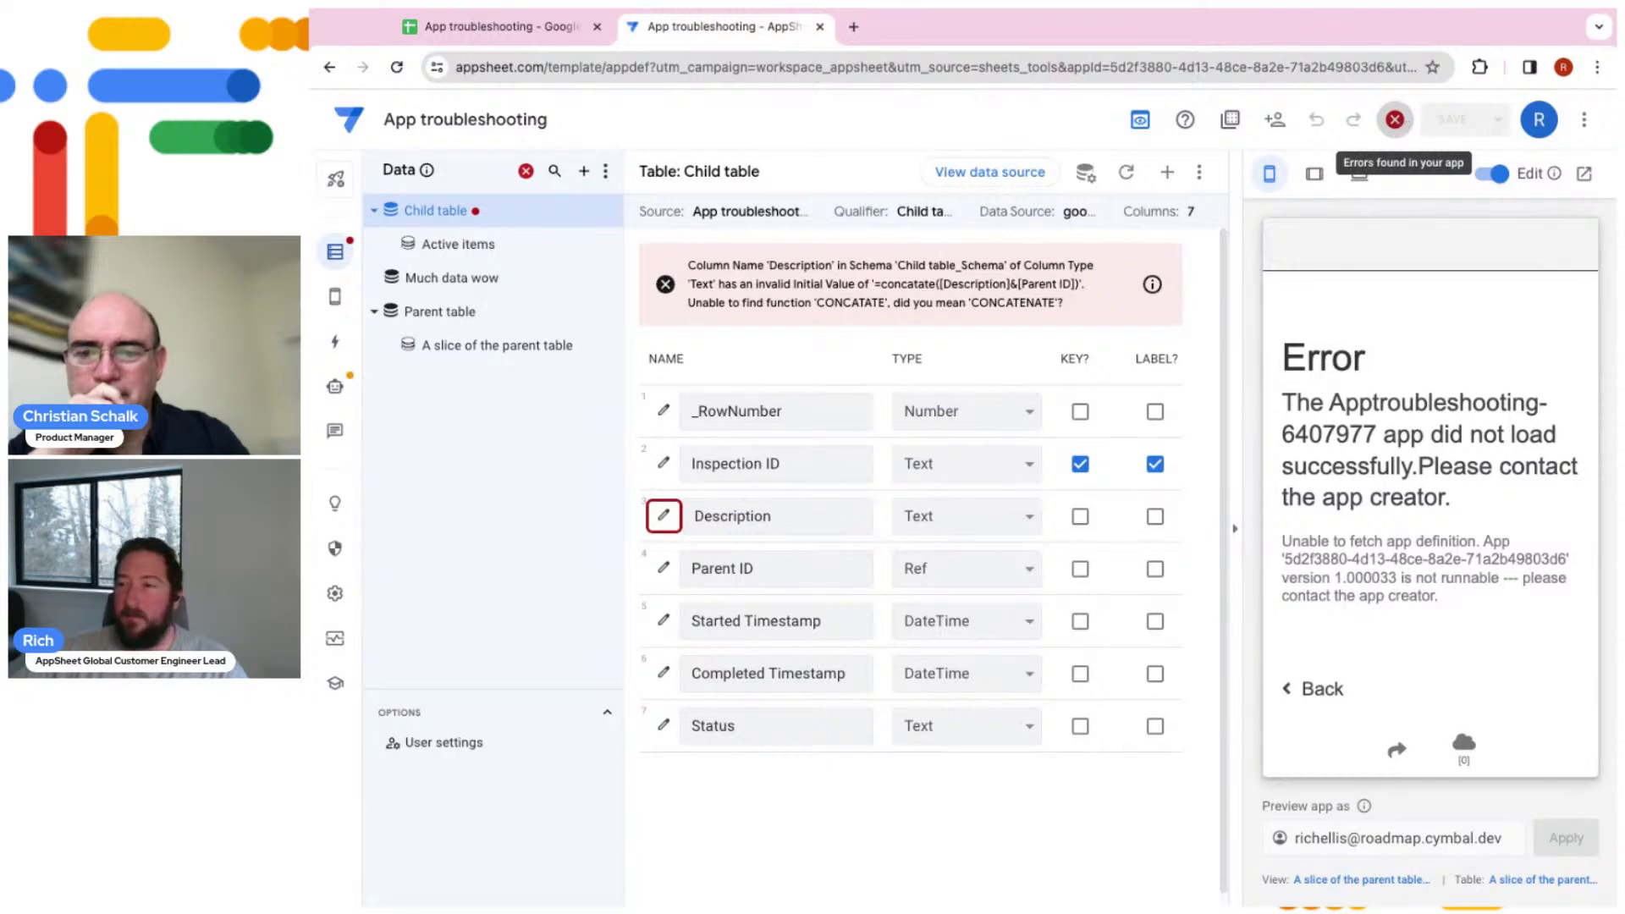
# Read the Description column's invalid initial value error in Errors & Warnings and go to the problem in the Child table
pyautogui.click(1394, 119)
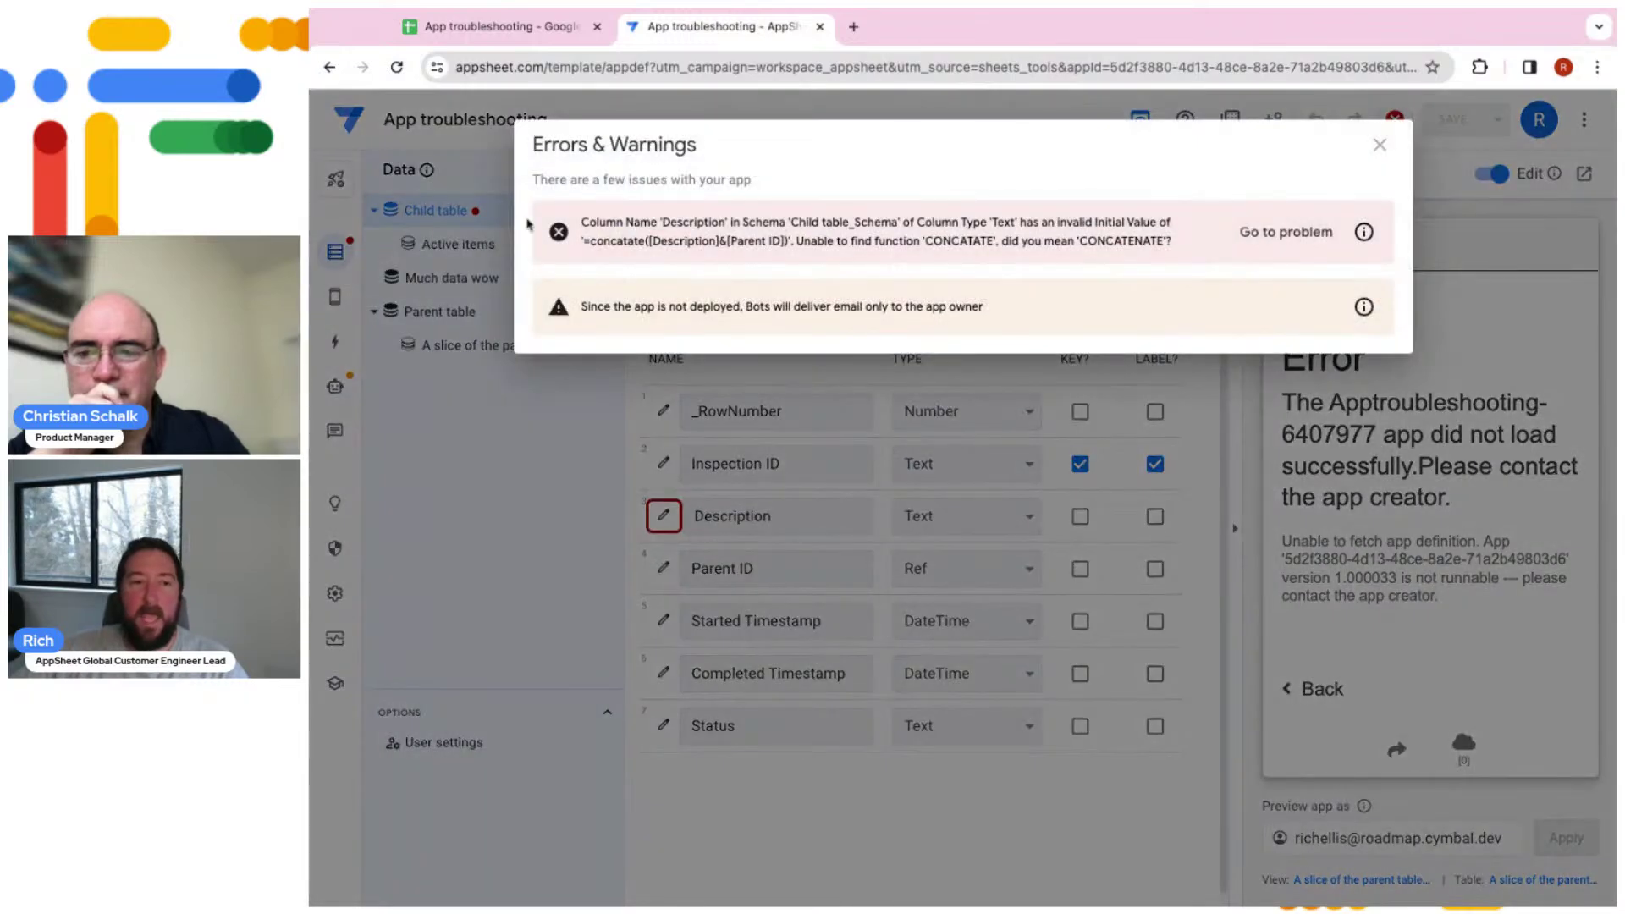
pyautogui.tripleClick(586, 223)
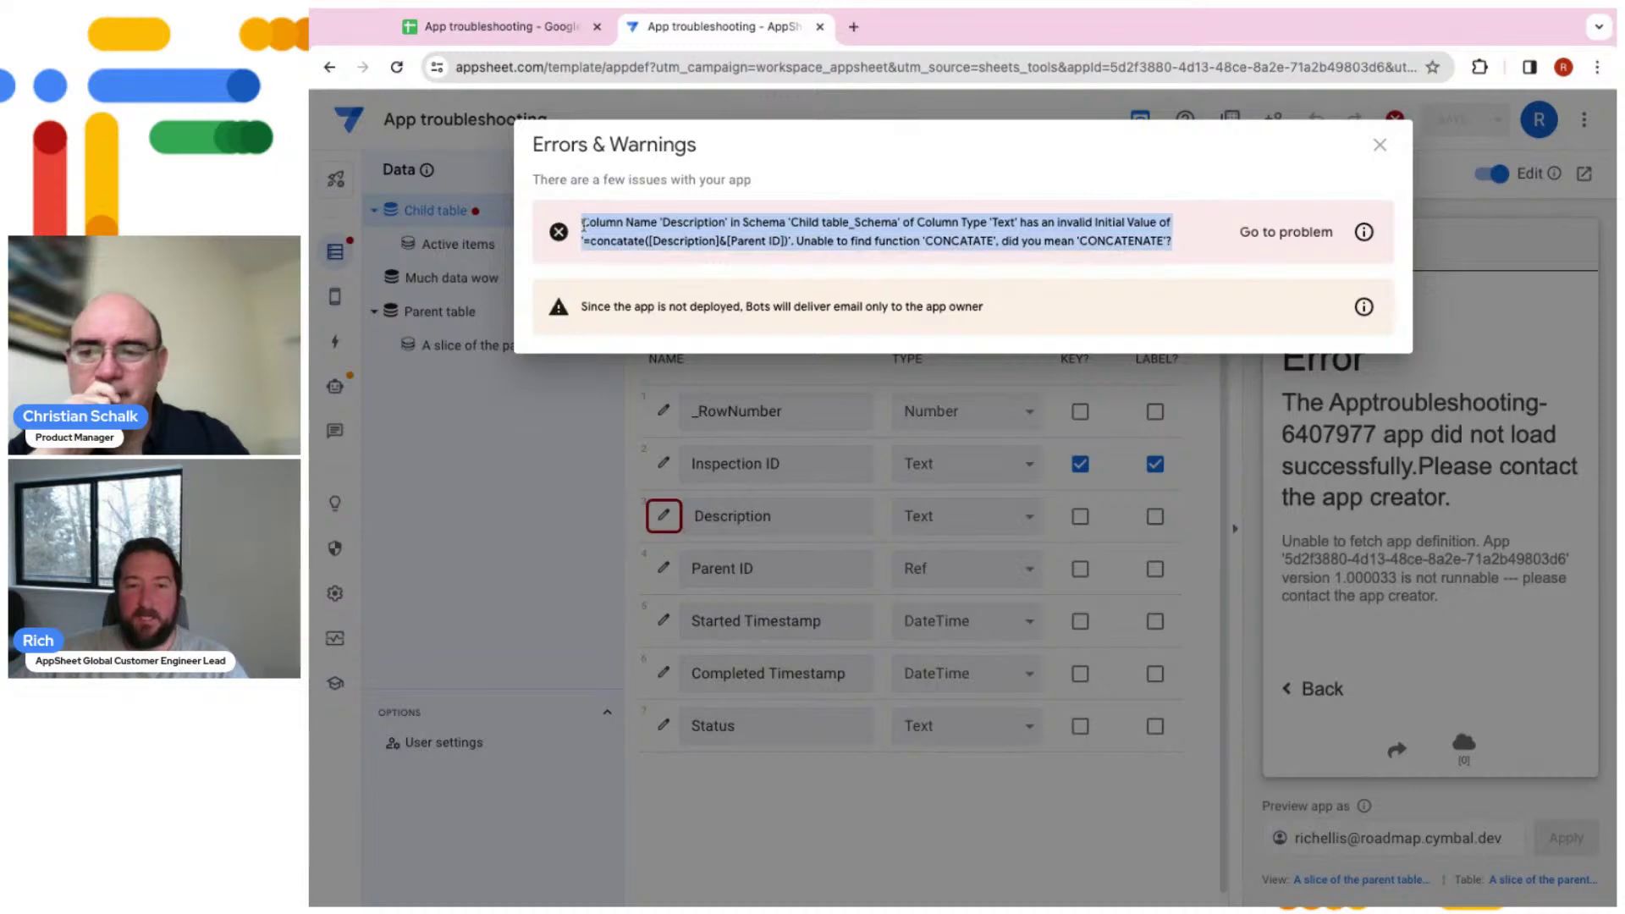
pyautogui.click(1104, 236)
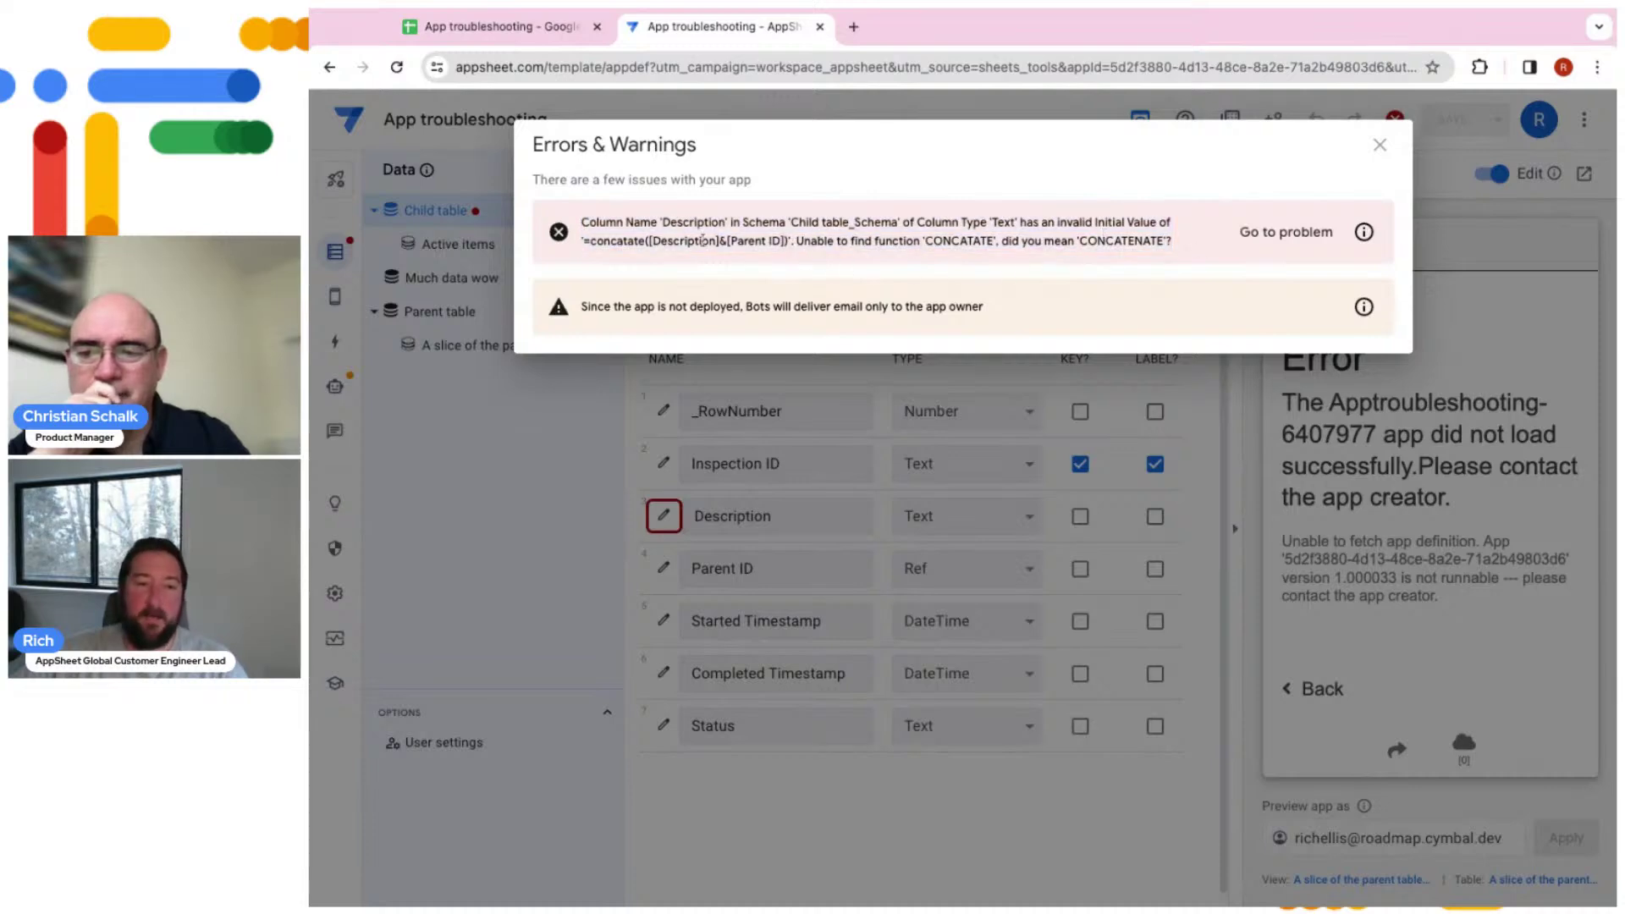
pyautogui.moveTo(590, 240); pyautogui.dragTo(1172, 241)
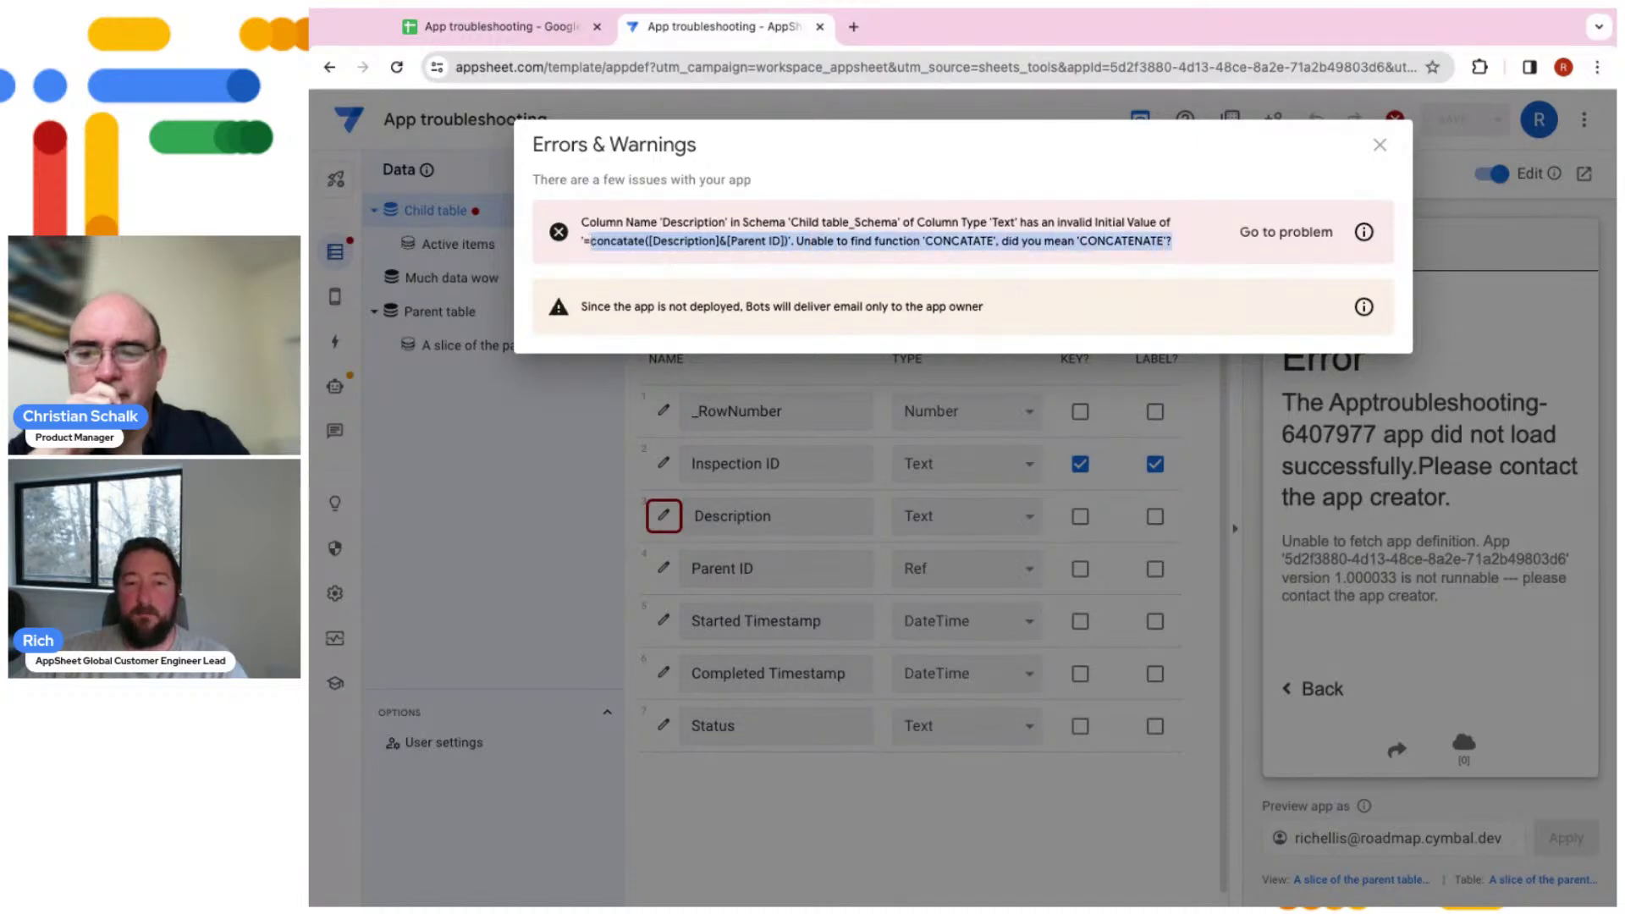
pyautogui.click(1254, 237)
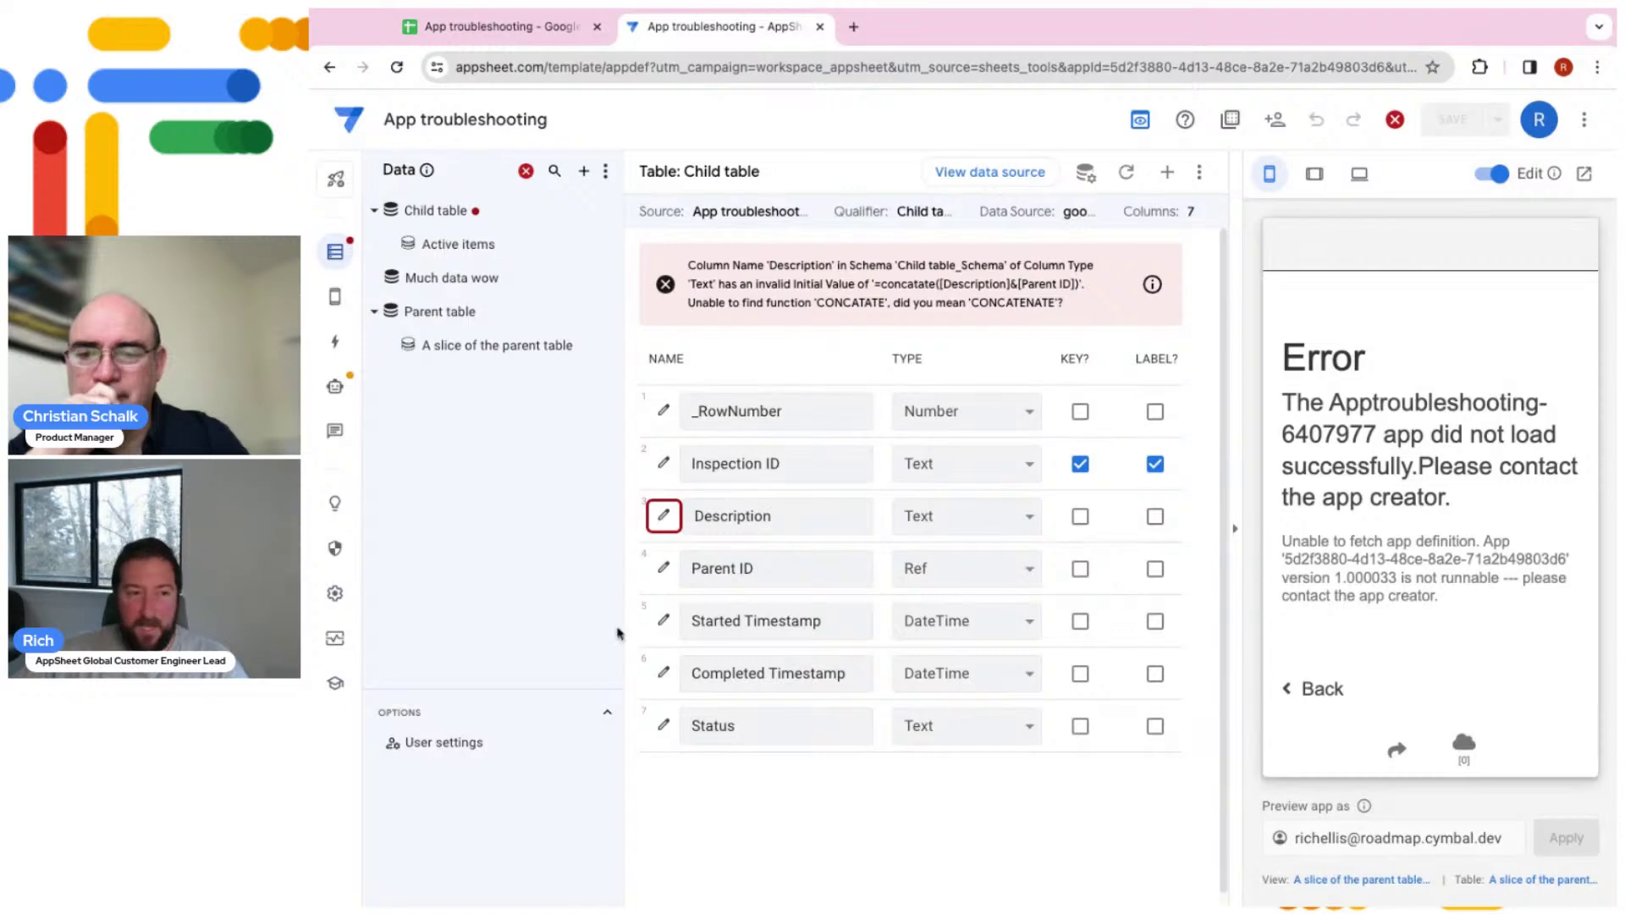
# Correct the Description column's initial value formula to concatenate([Description]&[Parent ID])
pyautogui.click(665, 523)
pyautogui.scroll(-5, 761, 596)
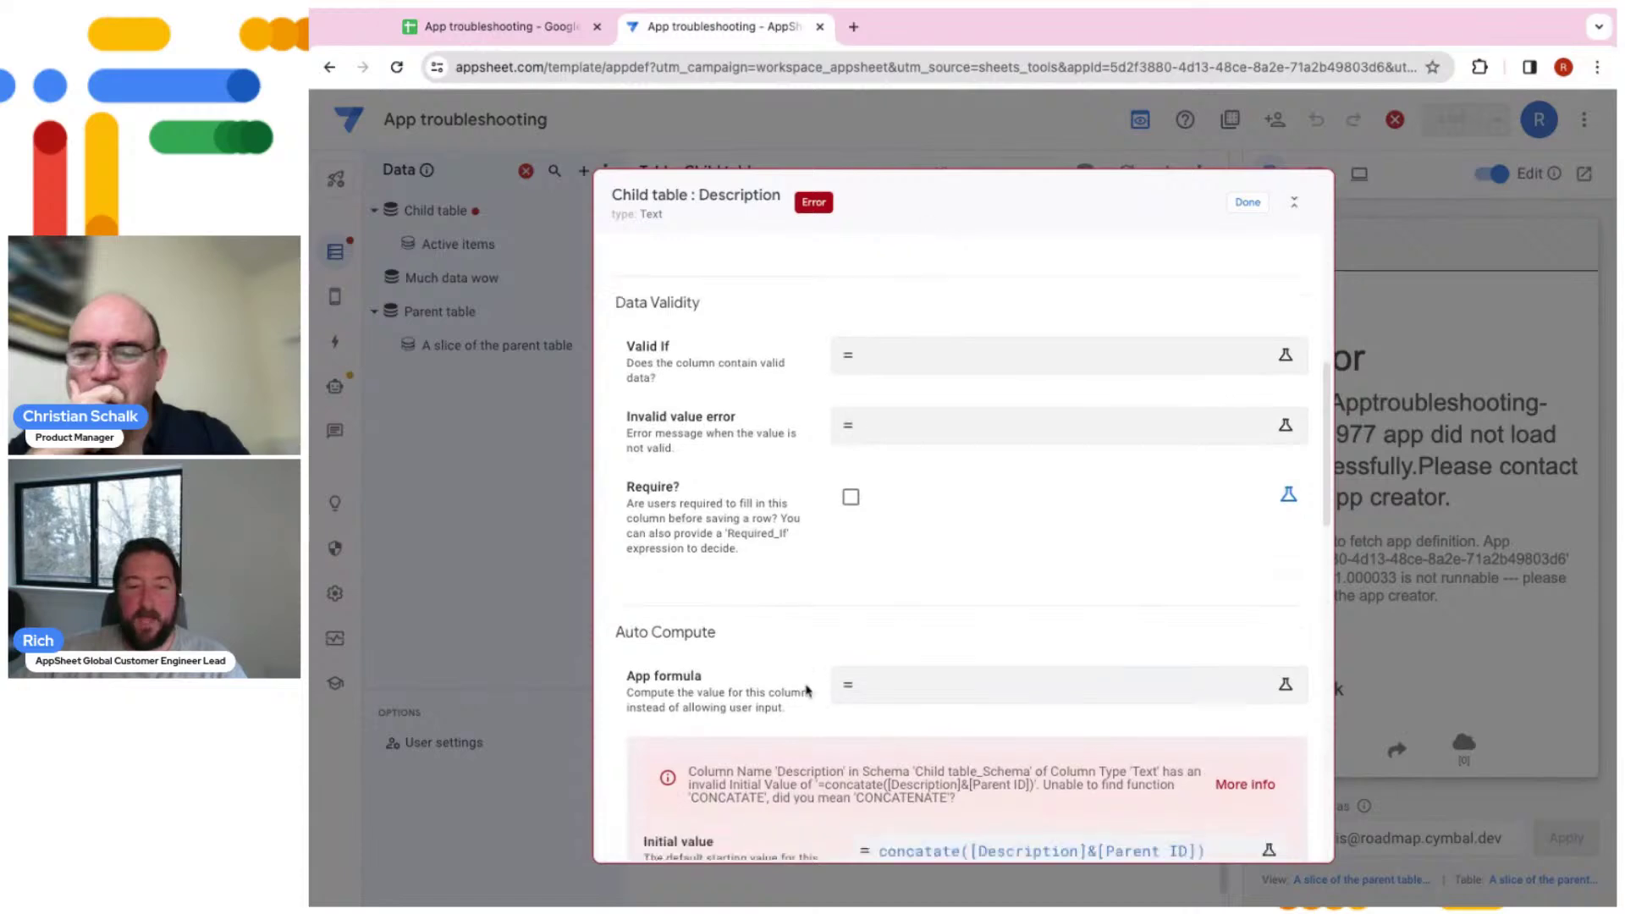
pyautogui.scroll(-3, 805, 690)
pyautogui.click(931, 546)
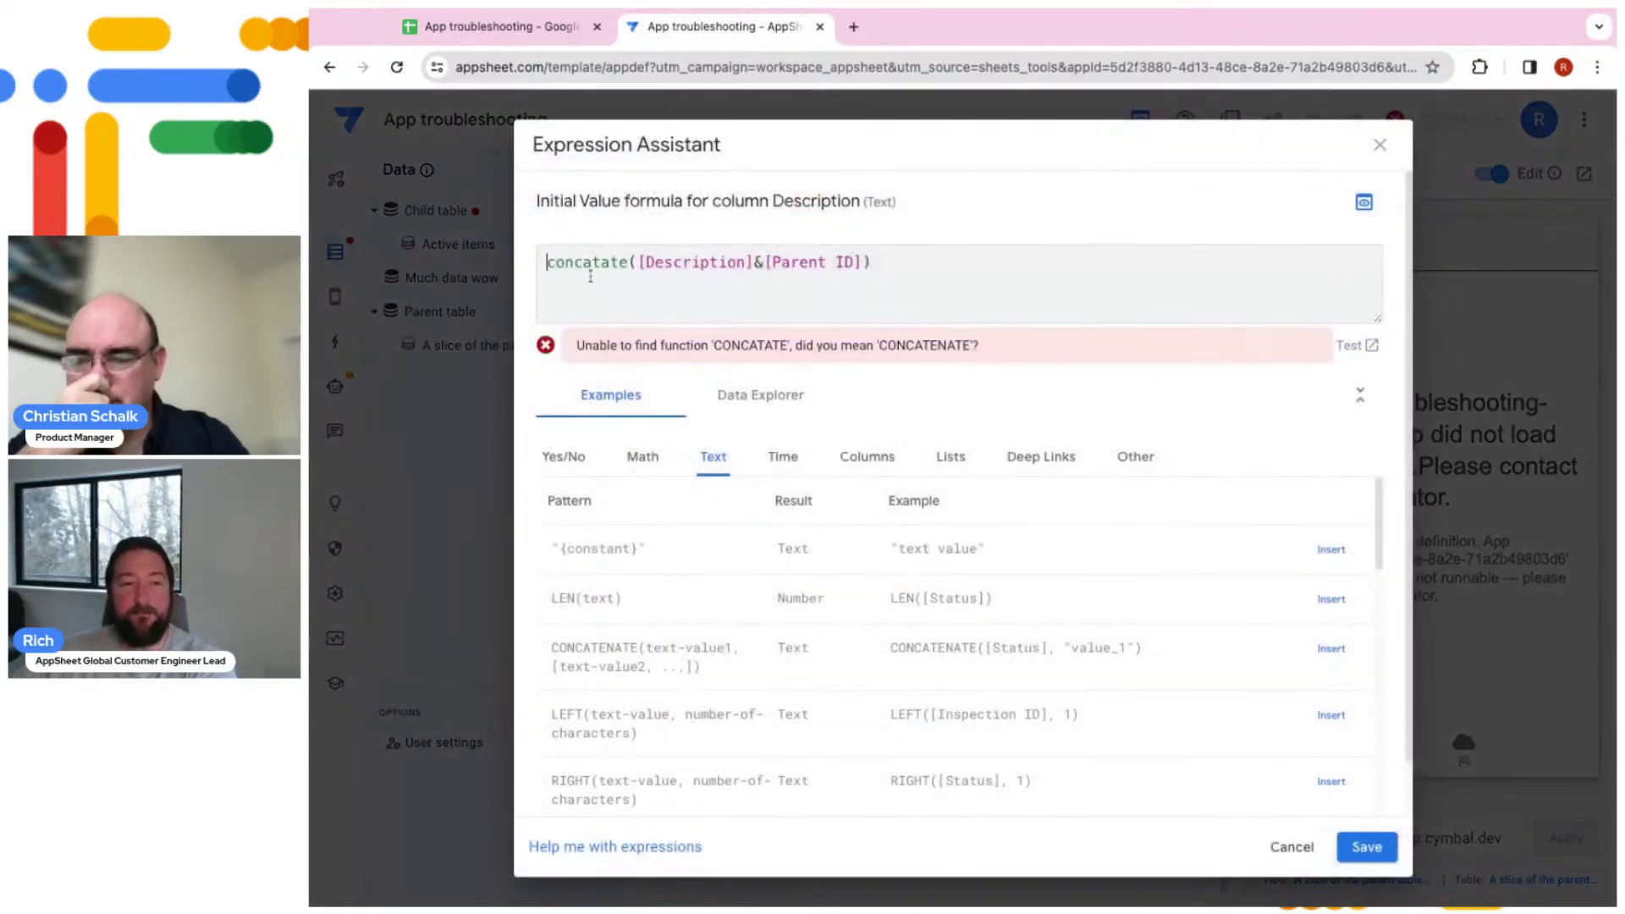
pyautogui.click(595, 263)
pyautogui.write('en')
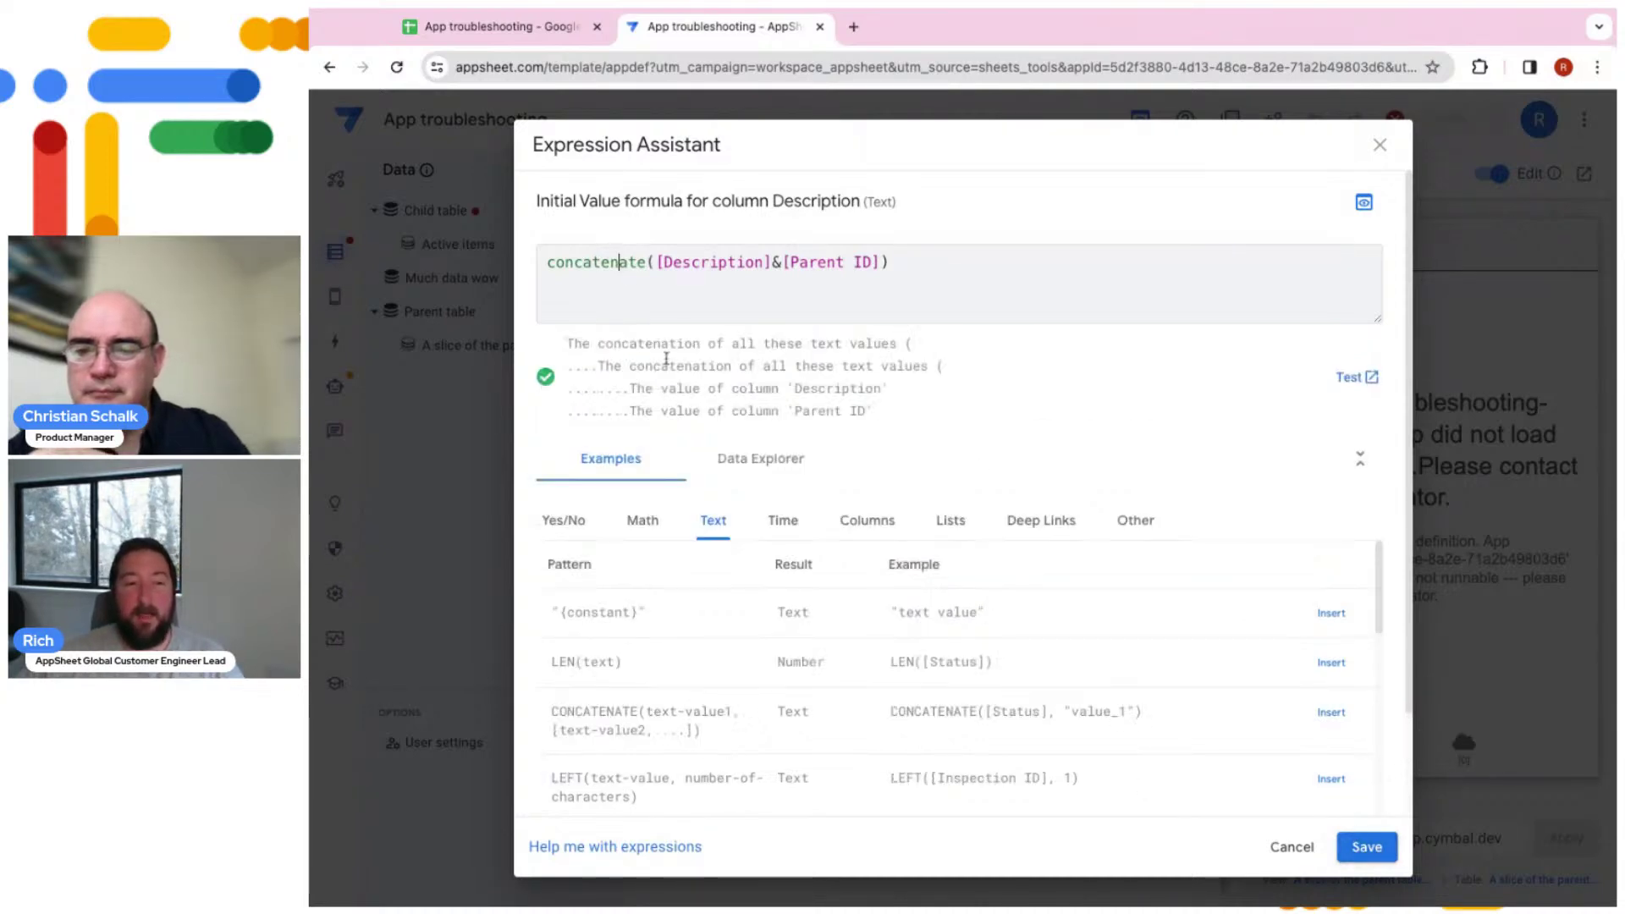
# Read the plain-language explanation of the concatenate formula, then save the expression and the app
pyautogui.moveTo(575, 346); pyautogui.dragTo(873, 412)
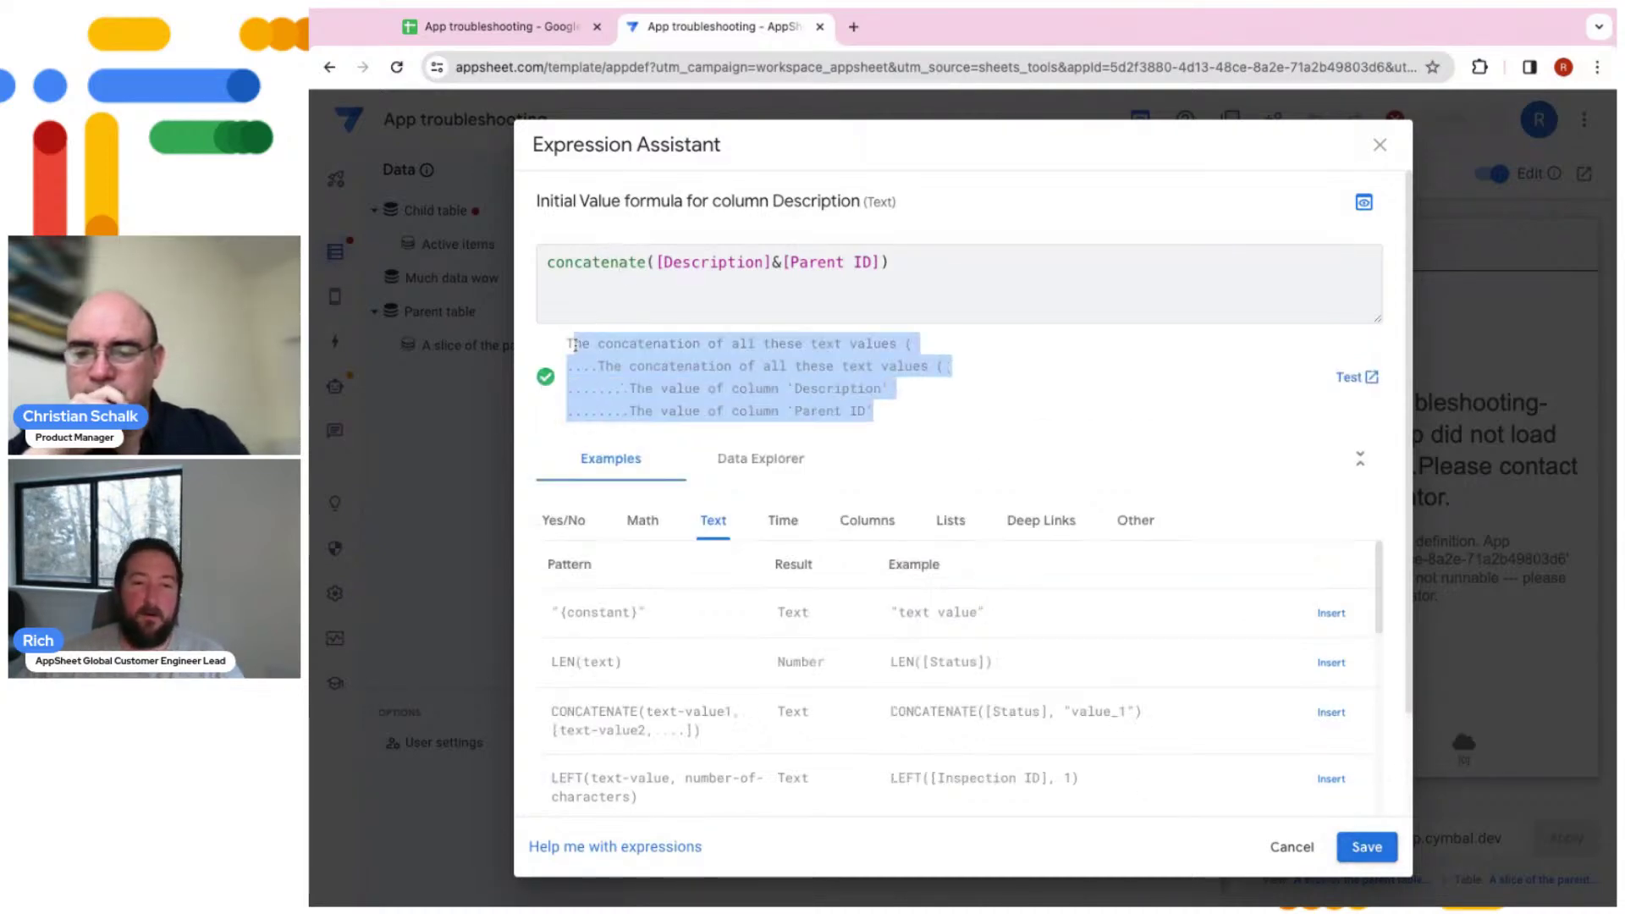
pyautogui.click(643, 383)
pyautogui.tripleClick(561, 348)
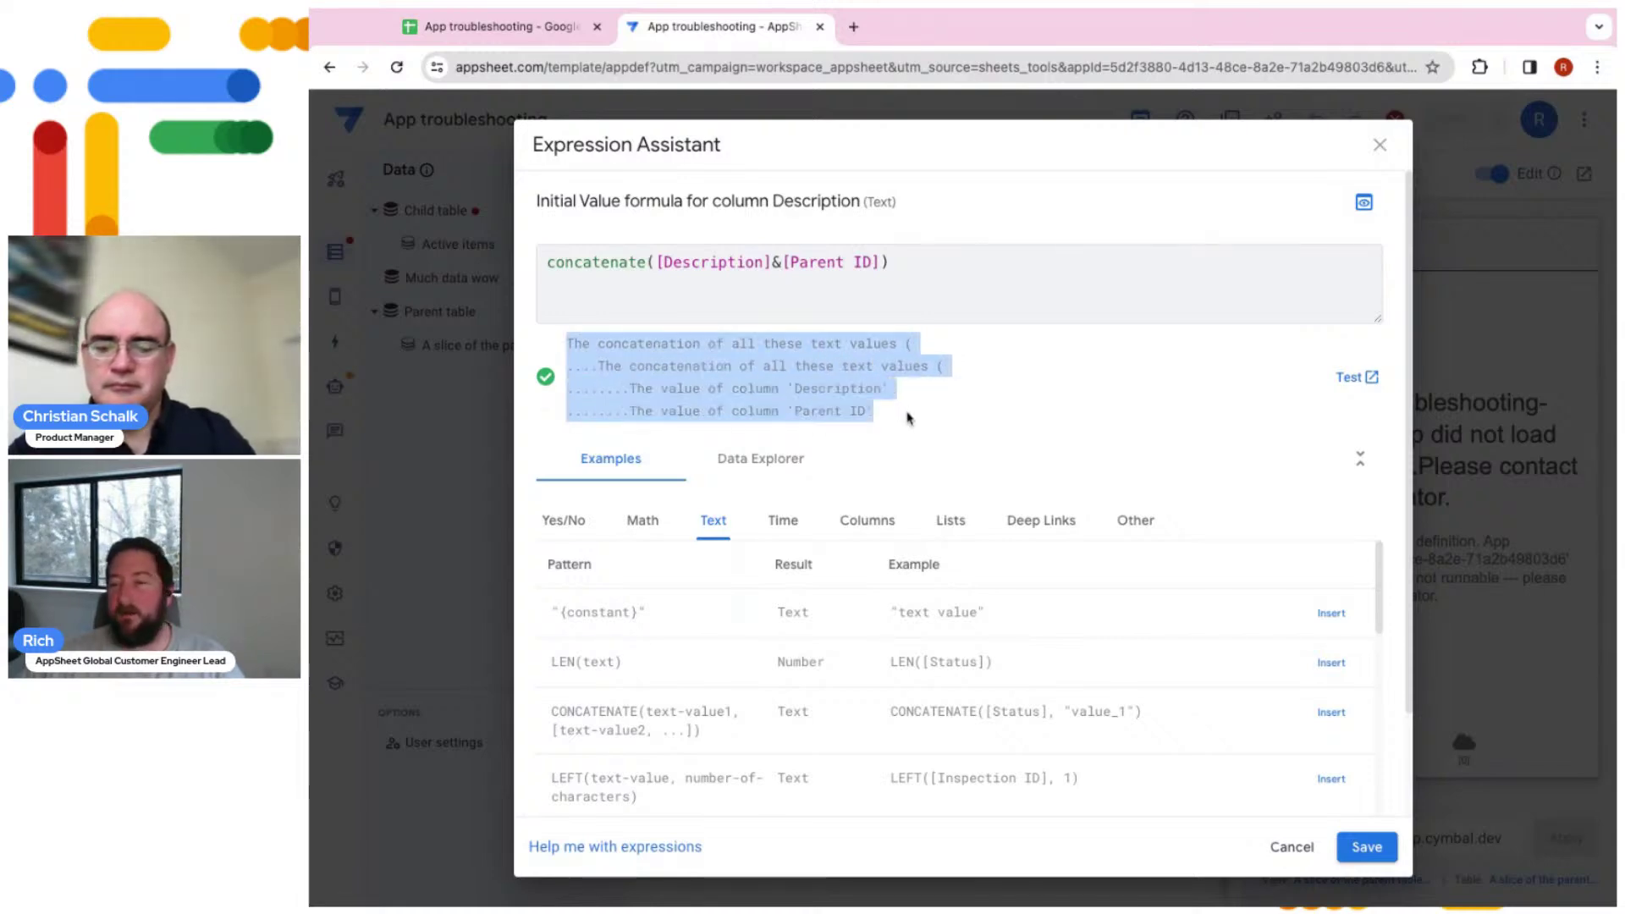
pyautogui.click(821, 402)
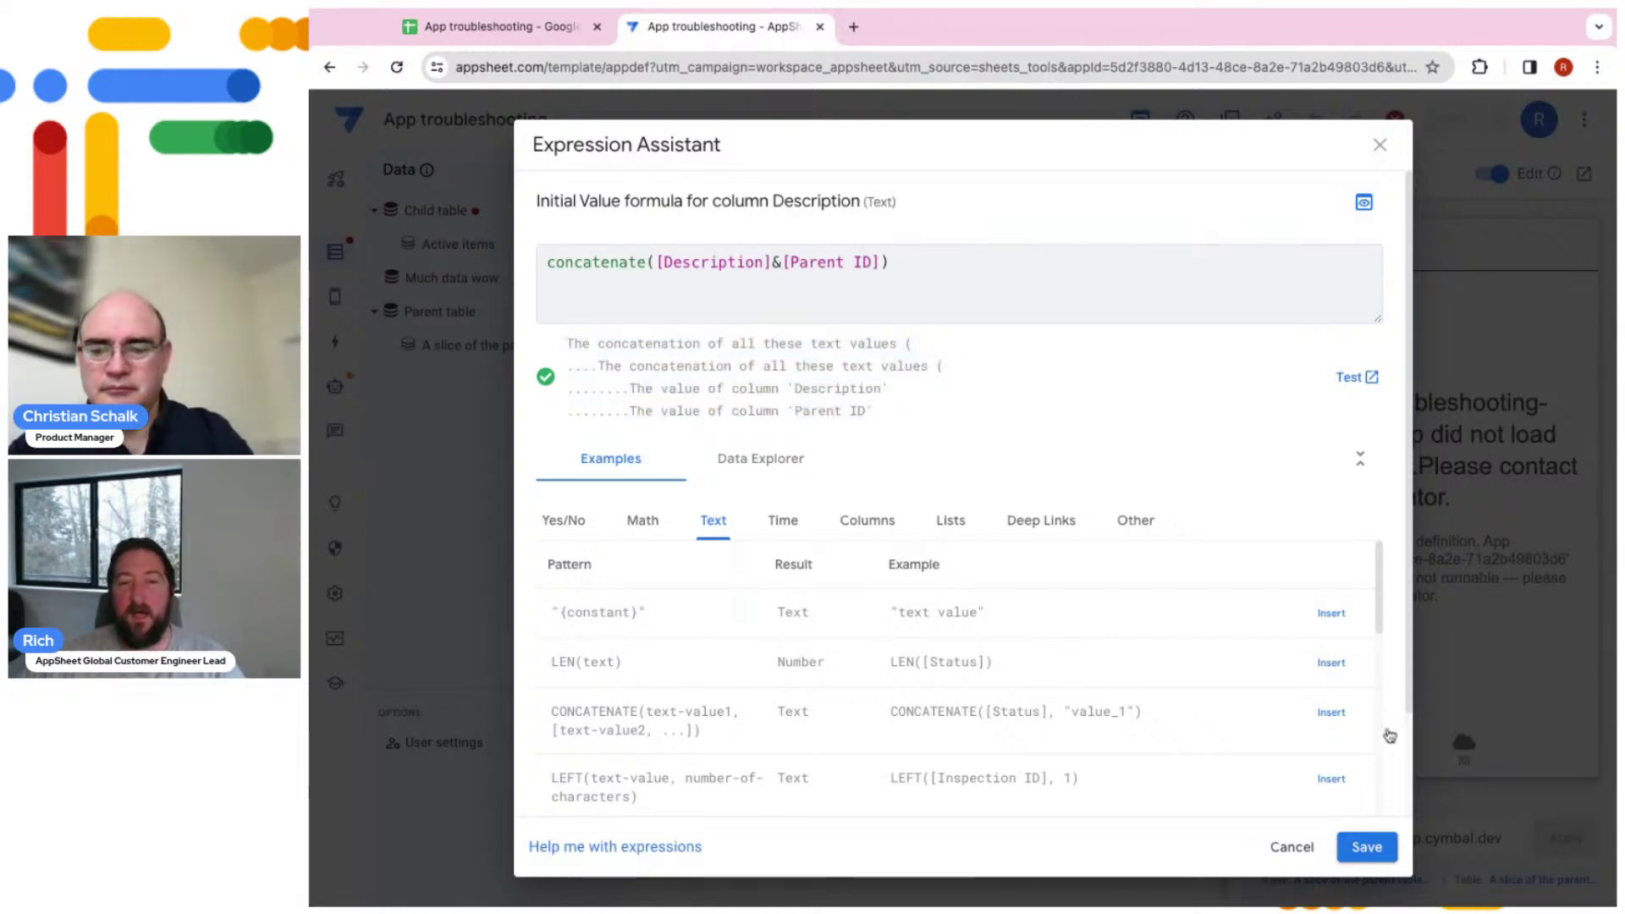
pyautogui.click(1369, 850)
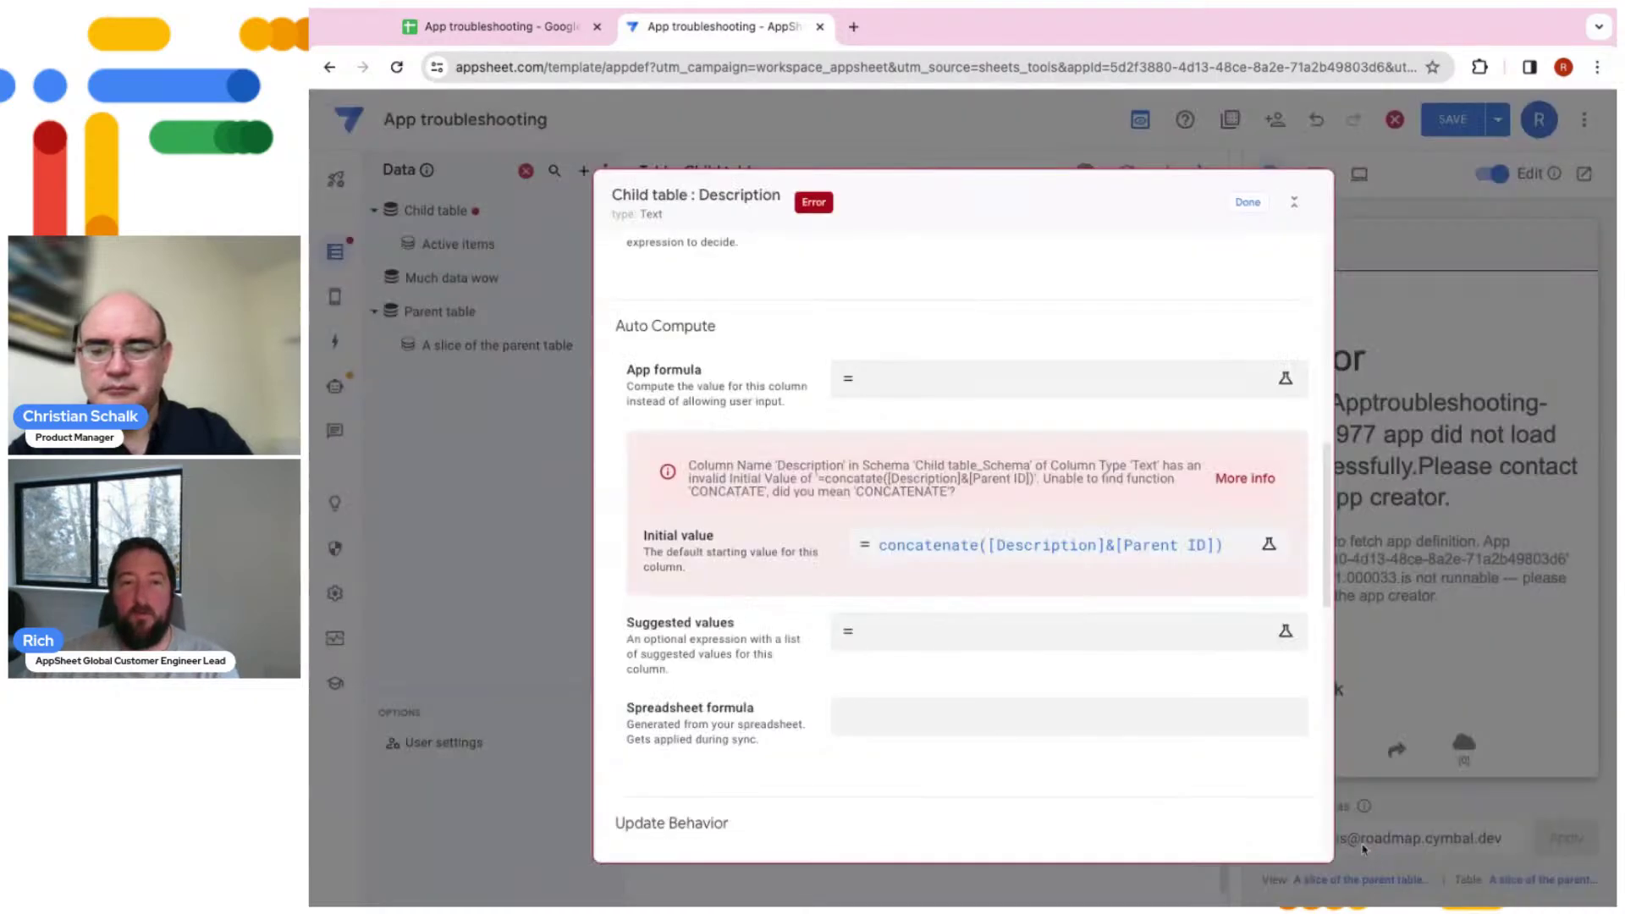
pyautogui.click(1247, 203)
pyautogui.click(1449, 123)
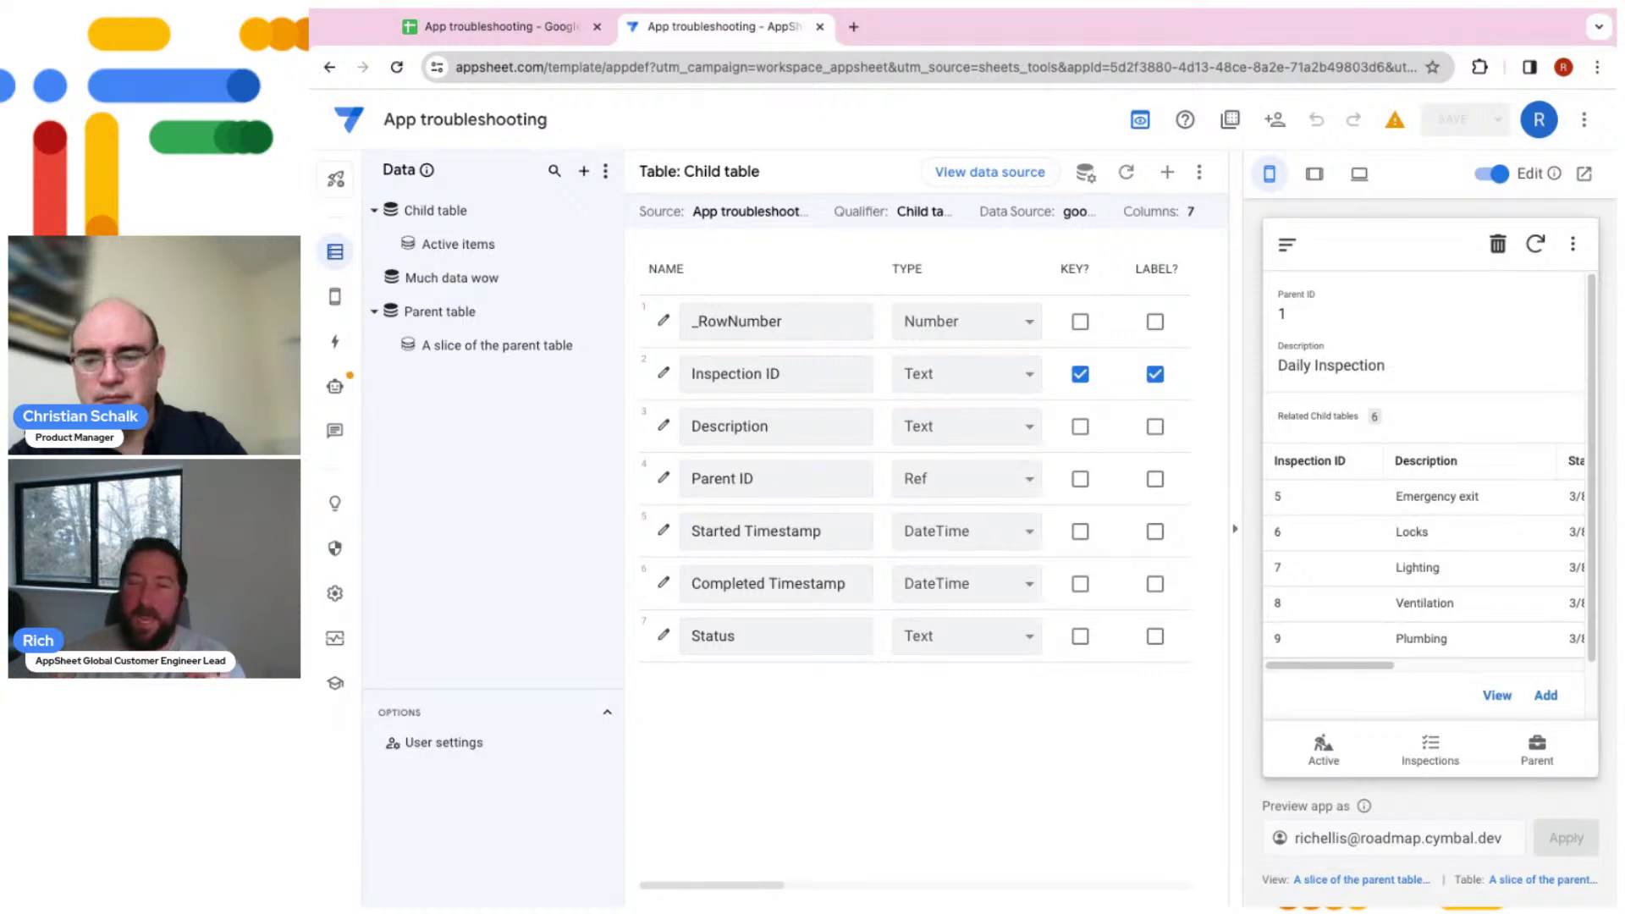
# View the Inspections and Active lists in the app preview
pyautogui.click(1430, 766)
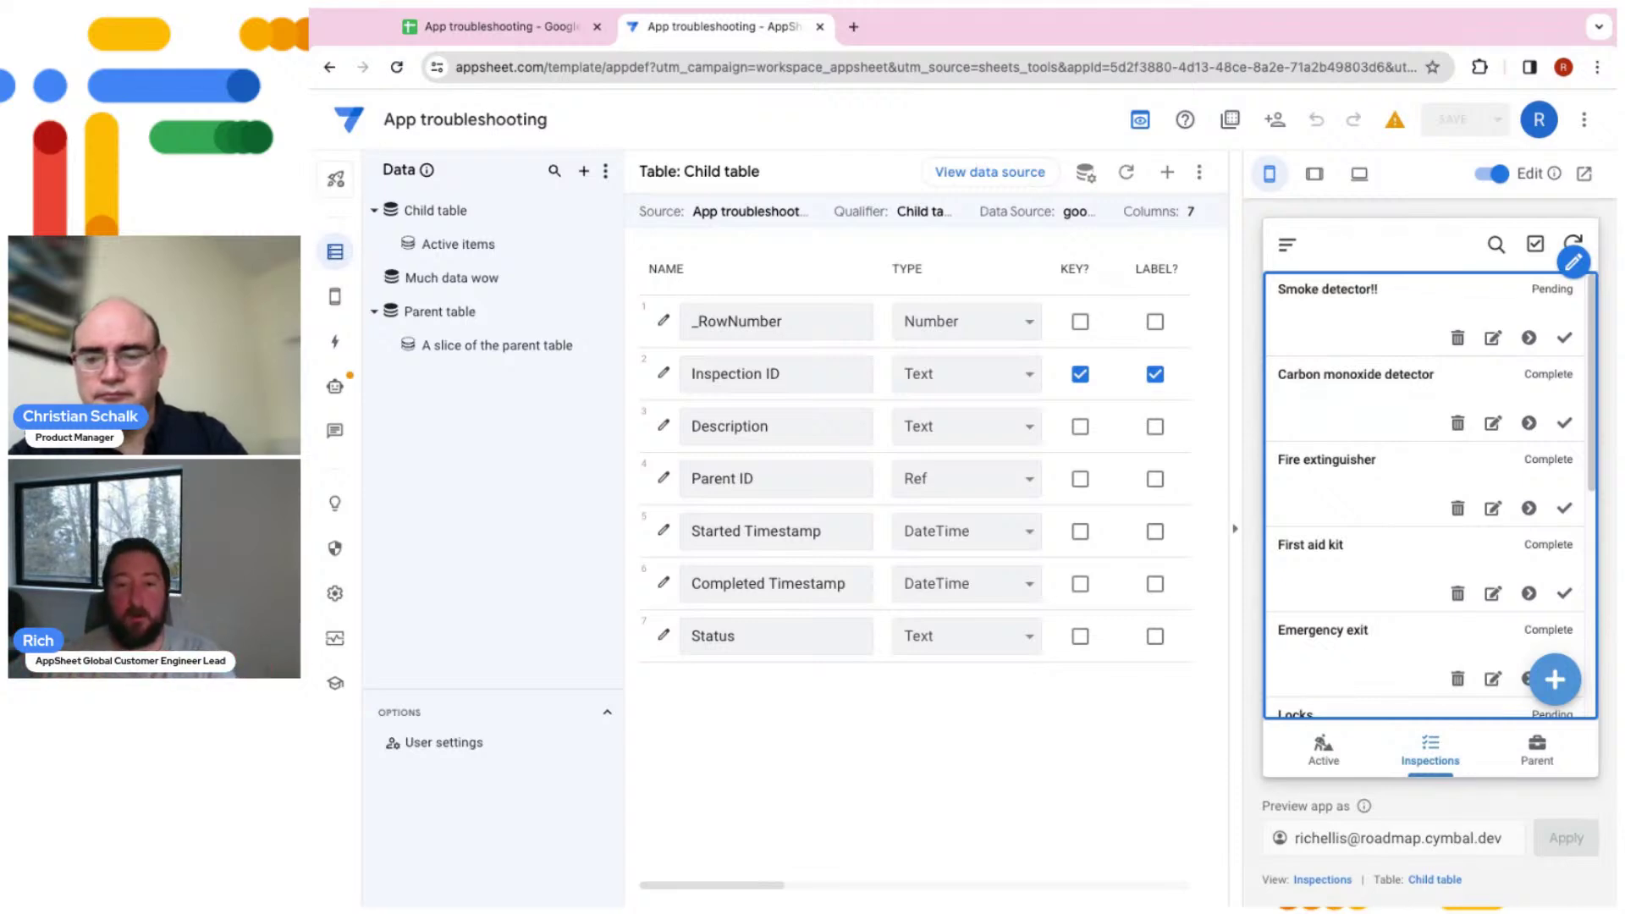
pyautogui.click(1323, 749)
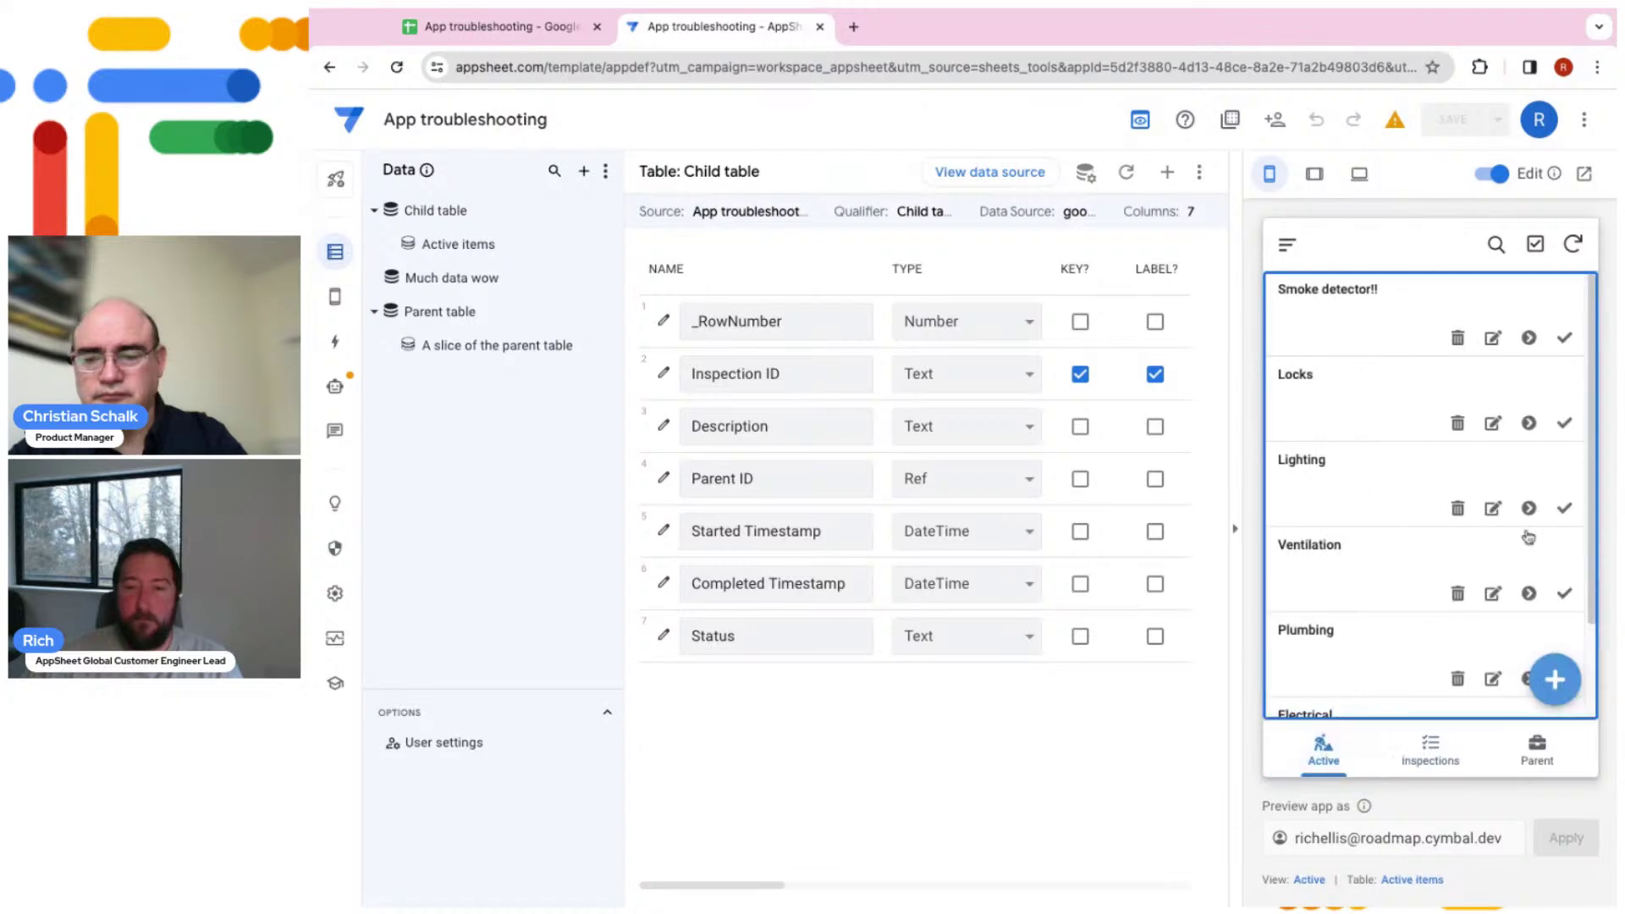
# Open the Smoke detector!! inspection in the app preview and review the Active view's header settings
pyautogui.click(1303, 326)
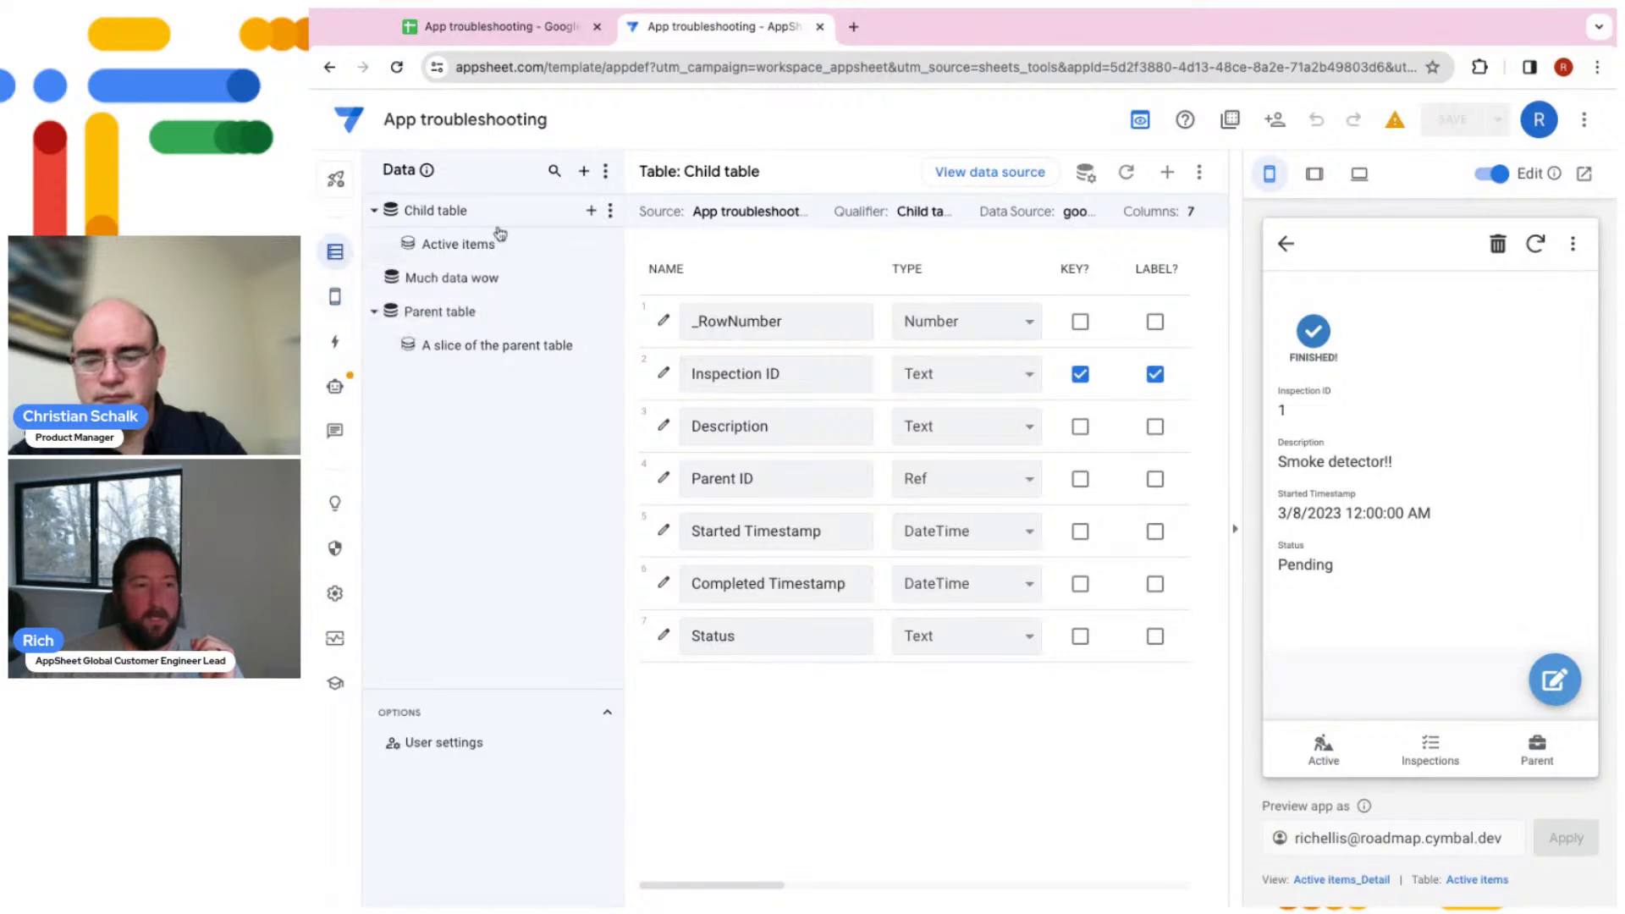
pyautogui.click(449, 213)
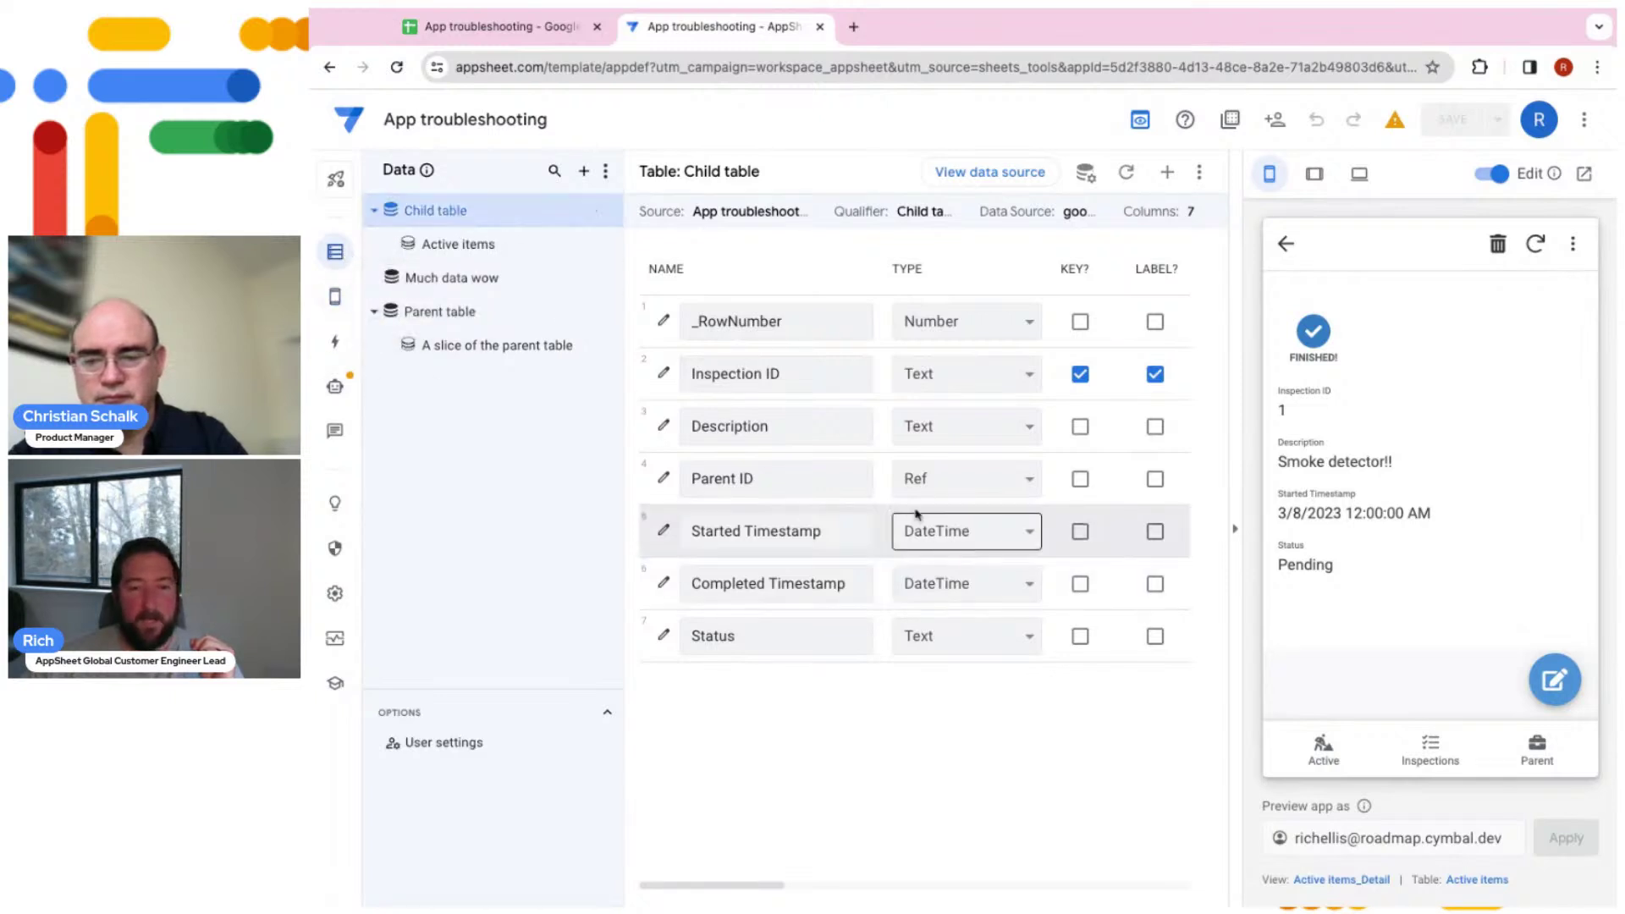
pyautogui.click(1328, 761)
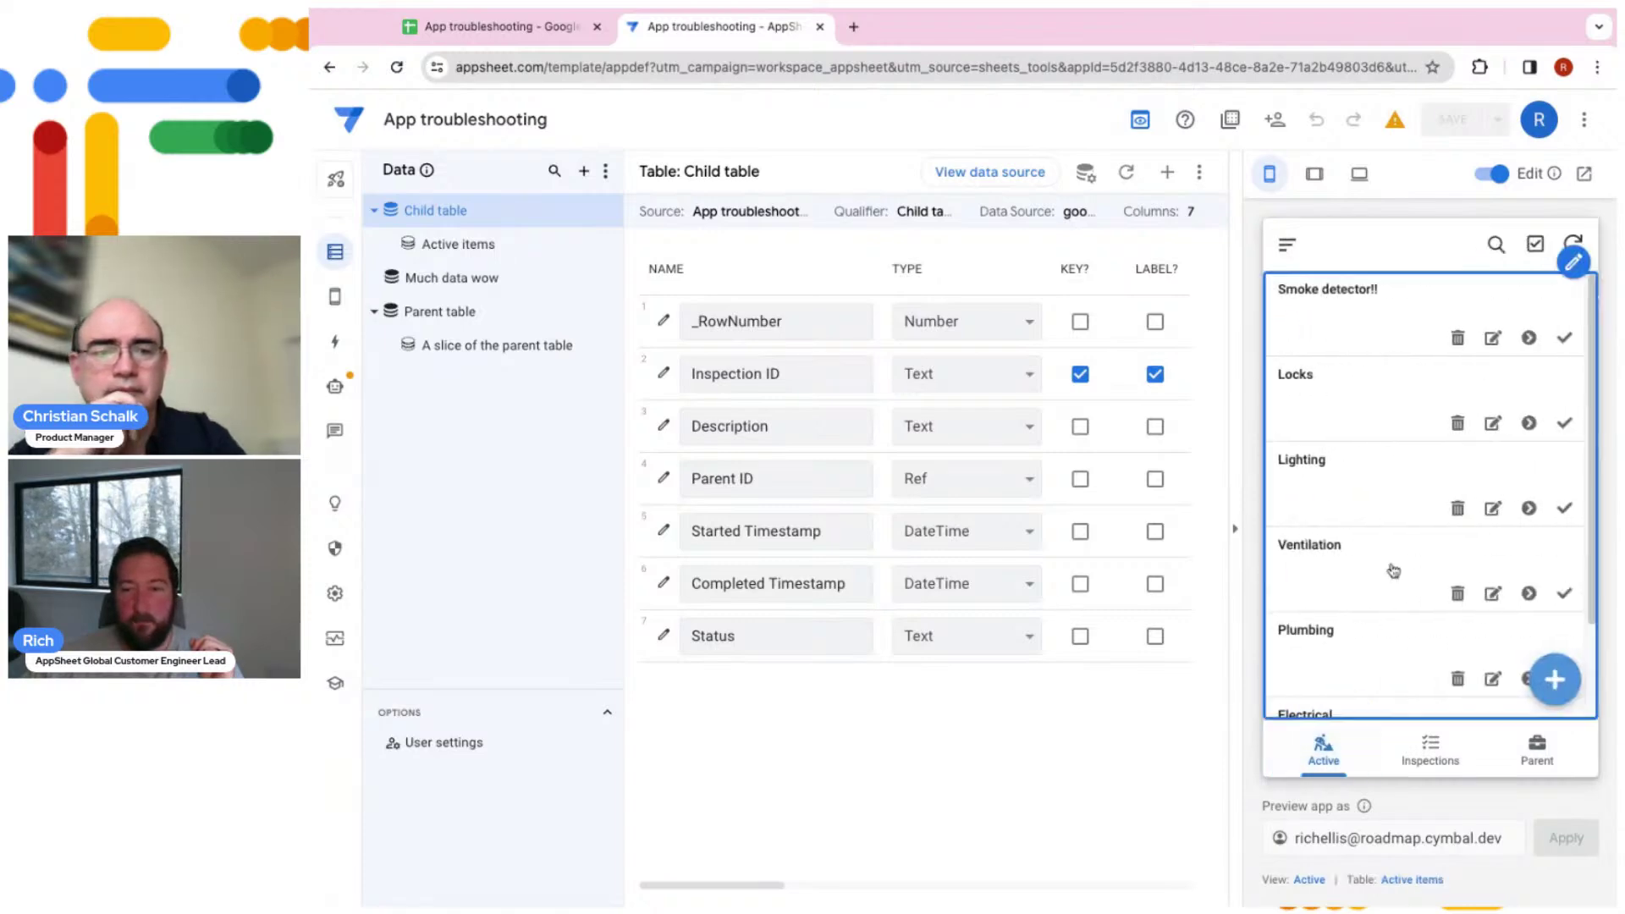
pyautogui.click(1309, 879)
pyautogui.scroll(-6, 897, 745)
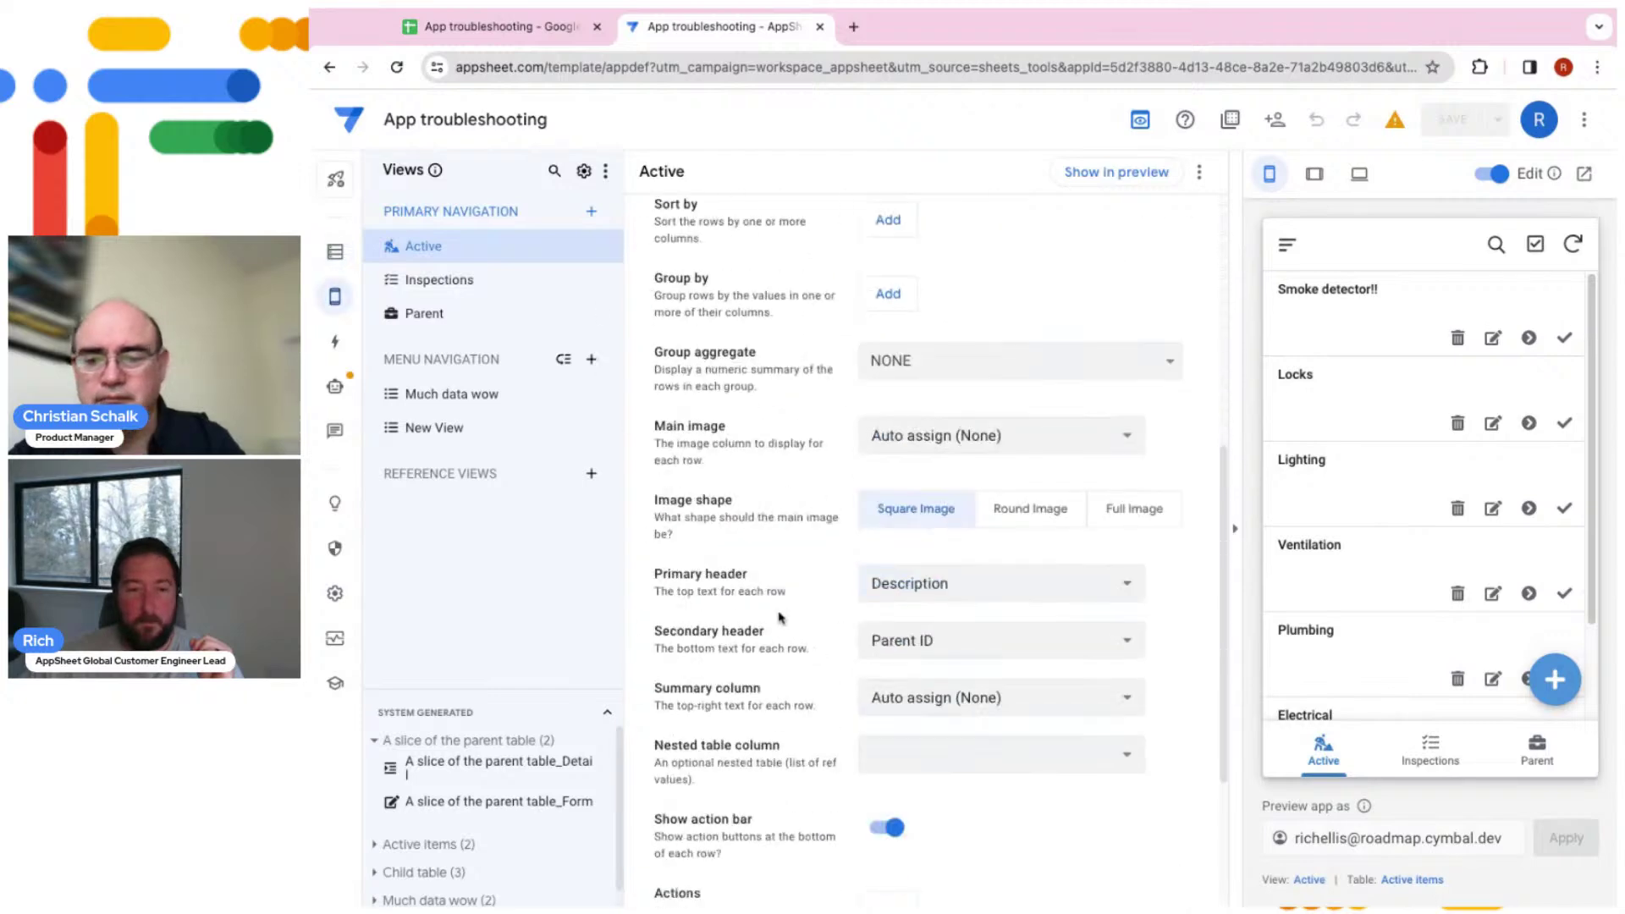
# Edit the spreadsheet formula b2 of the Child table's Parent ID column and save the app
pyautogui.click(336, 252)
pyautogui.click(665, 483)
pyautogui.scroll(-7, 892, 648)
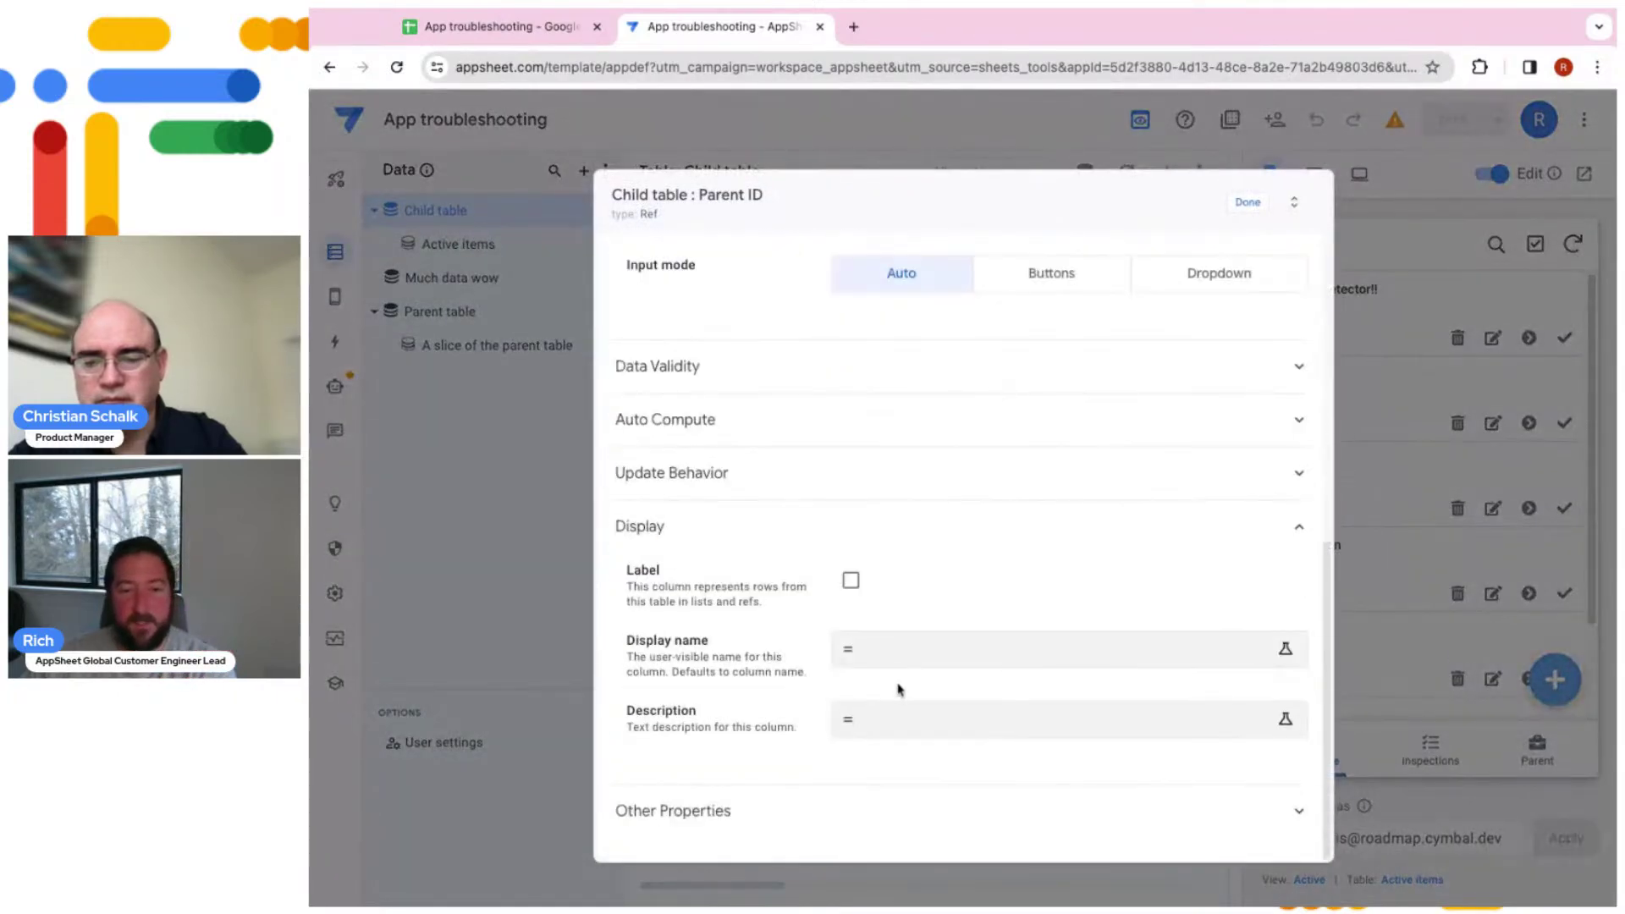
pyautogui.click(763, 420)
pyautogui.click(862, 697)
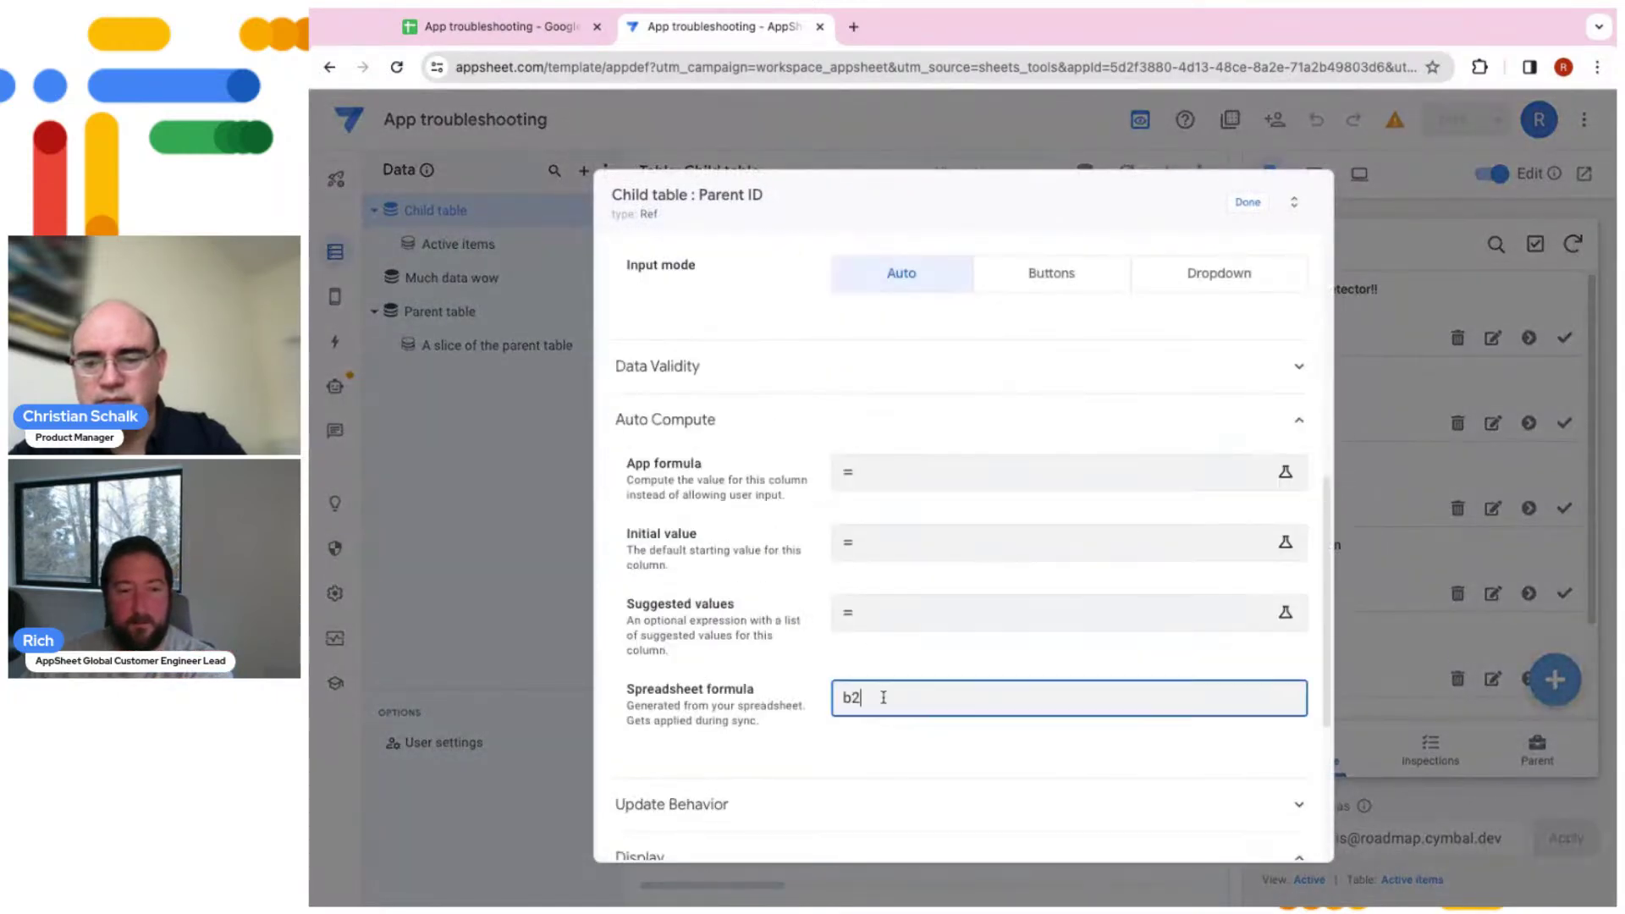
pyautogui.click(1248, 201)
pyautogui.click(1452, 119)
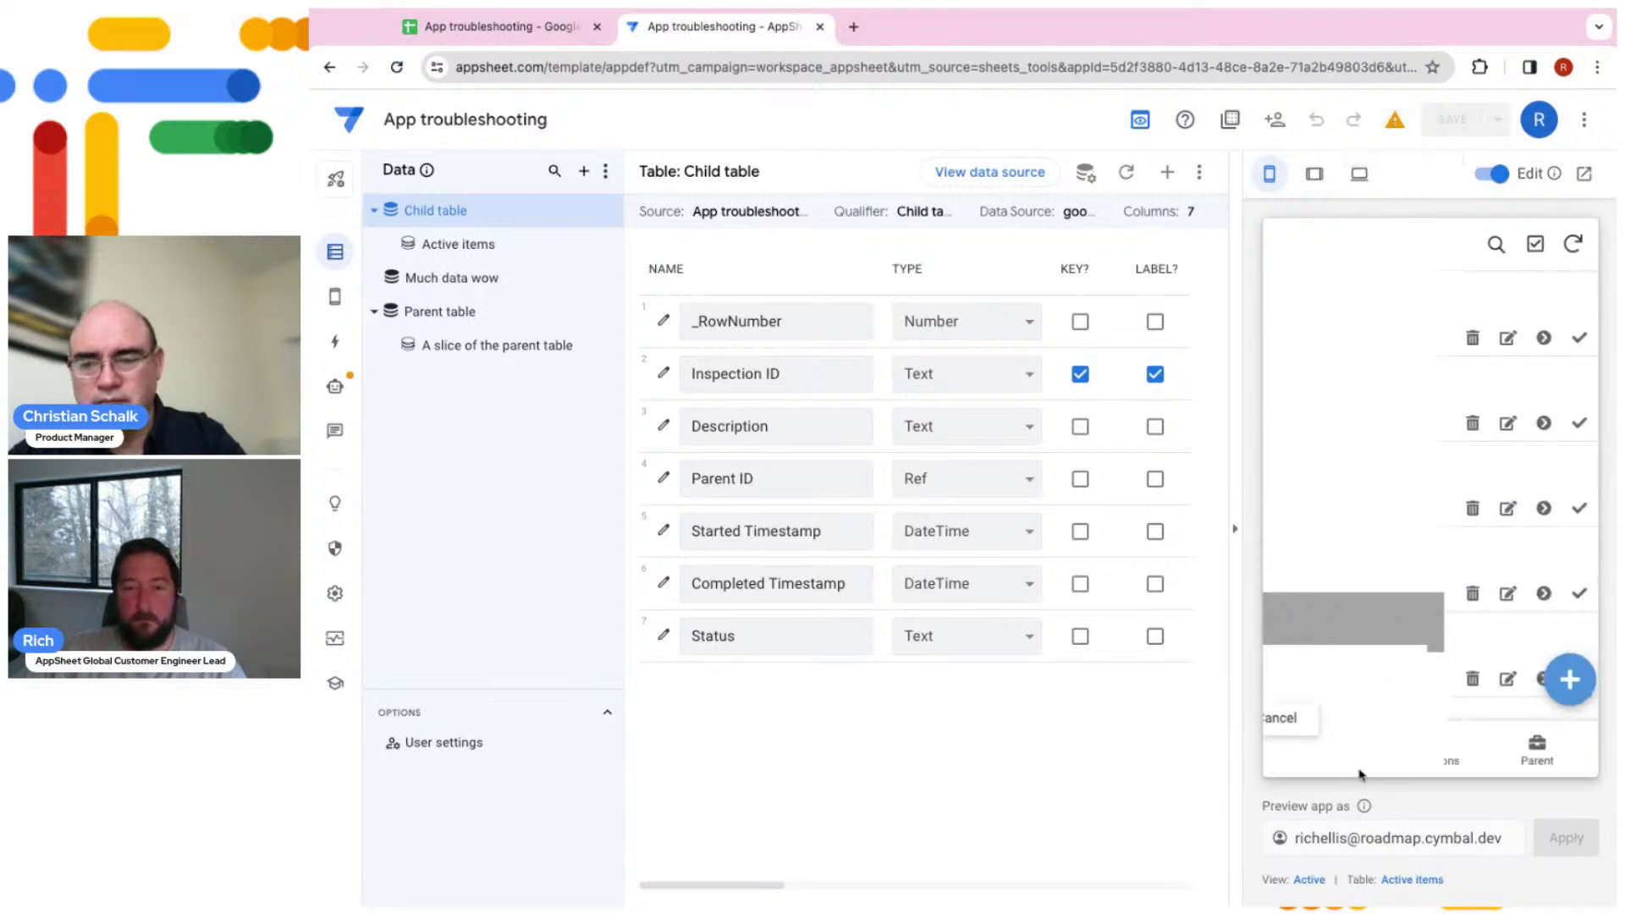
# View the Locks inspection in the preview and review the Parent ID column's type and data validity settings
pyautogui.click(1350, 388)
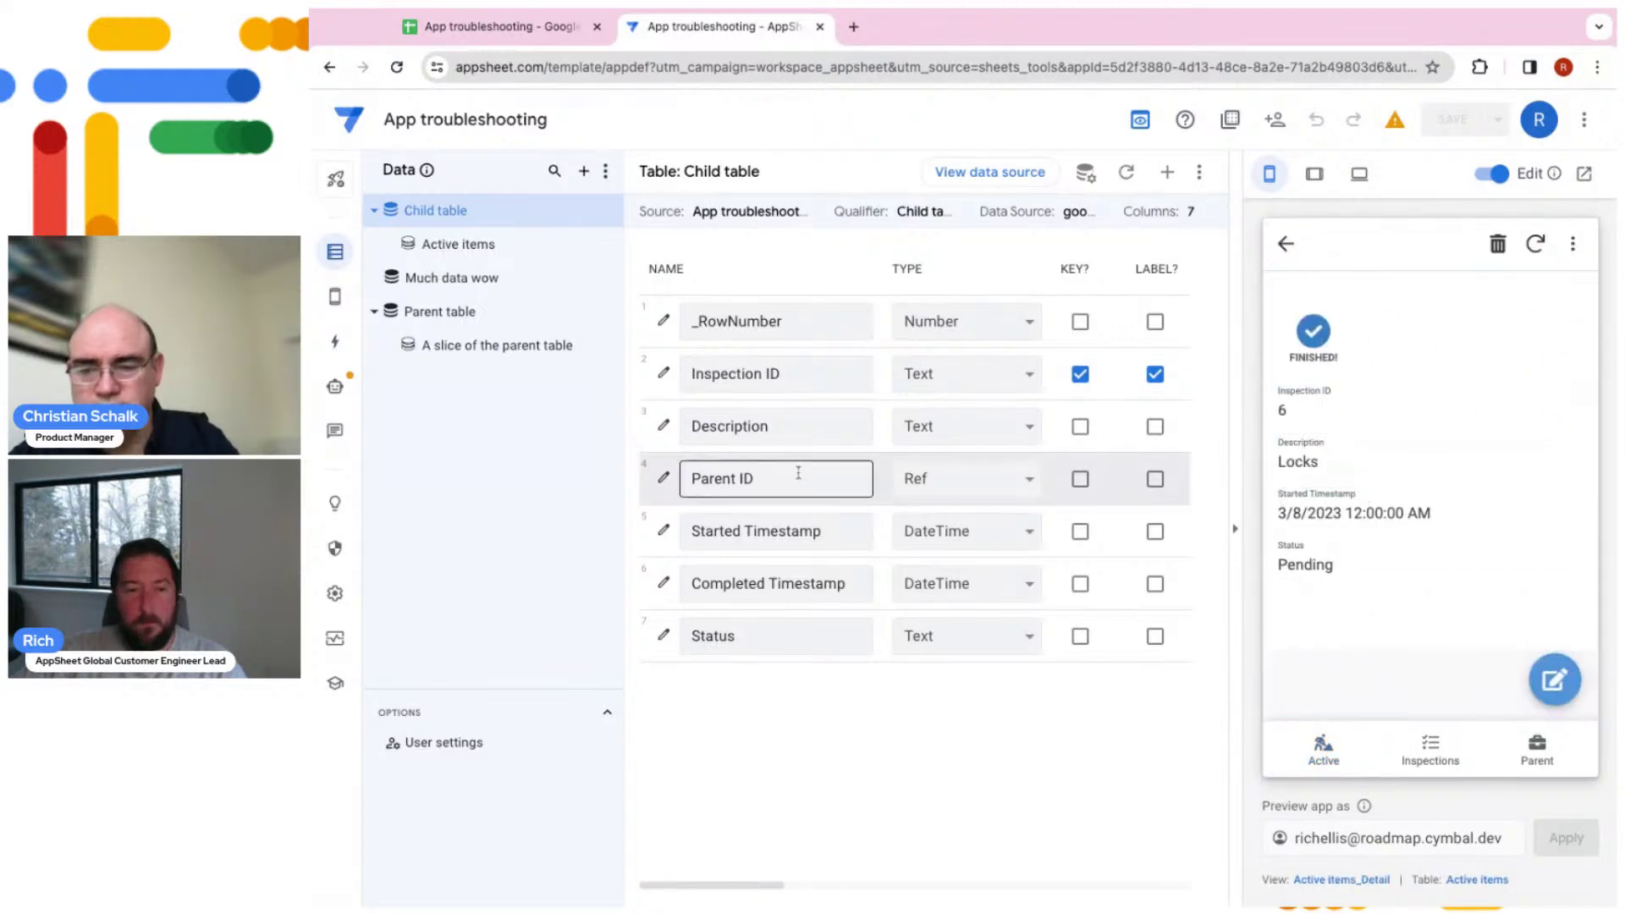
pyautogui.click(663, 479)
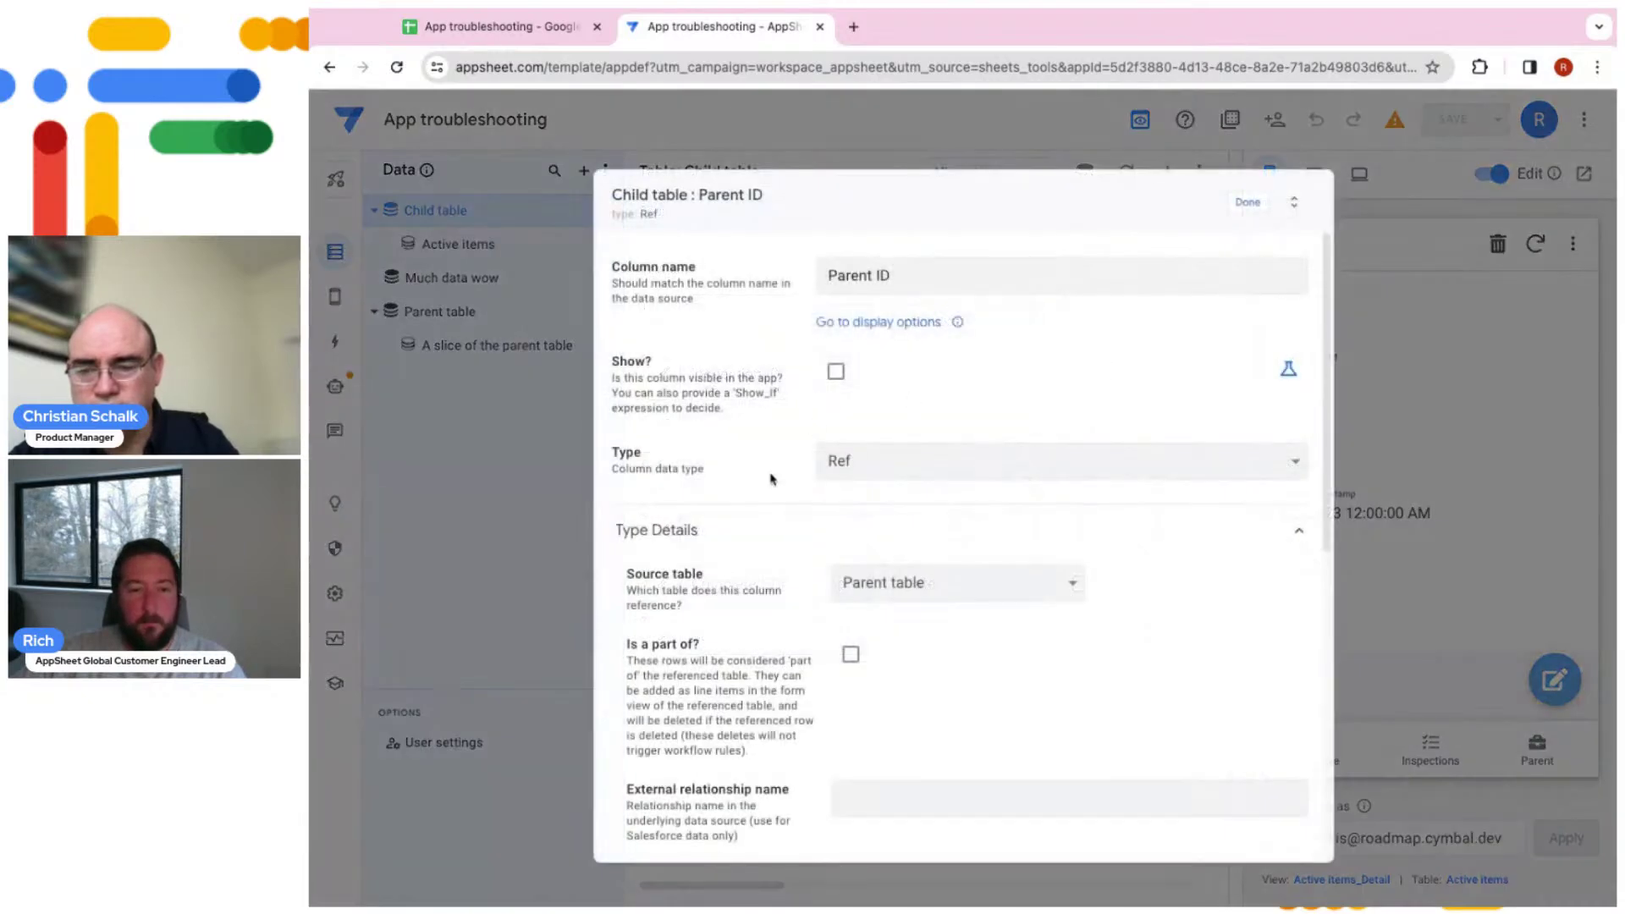
pyautogui.scroll(-5, 772, 466)
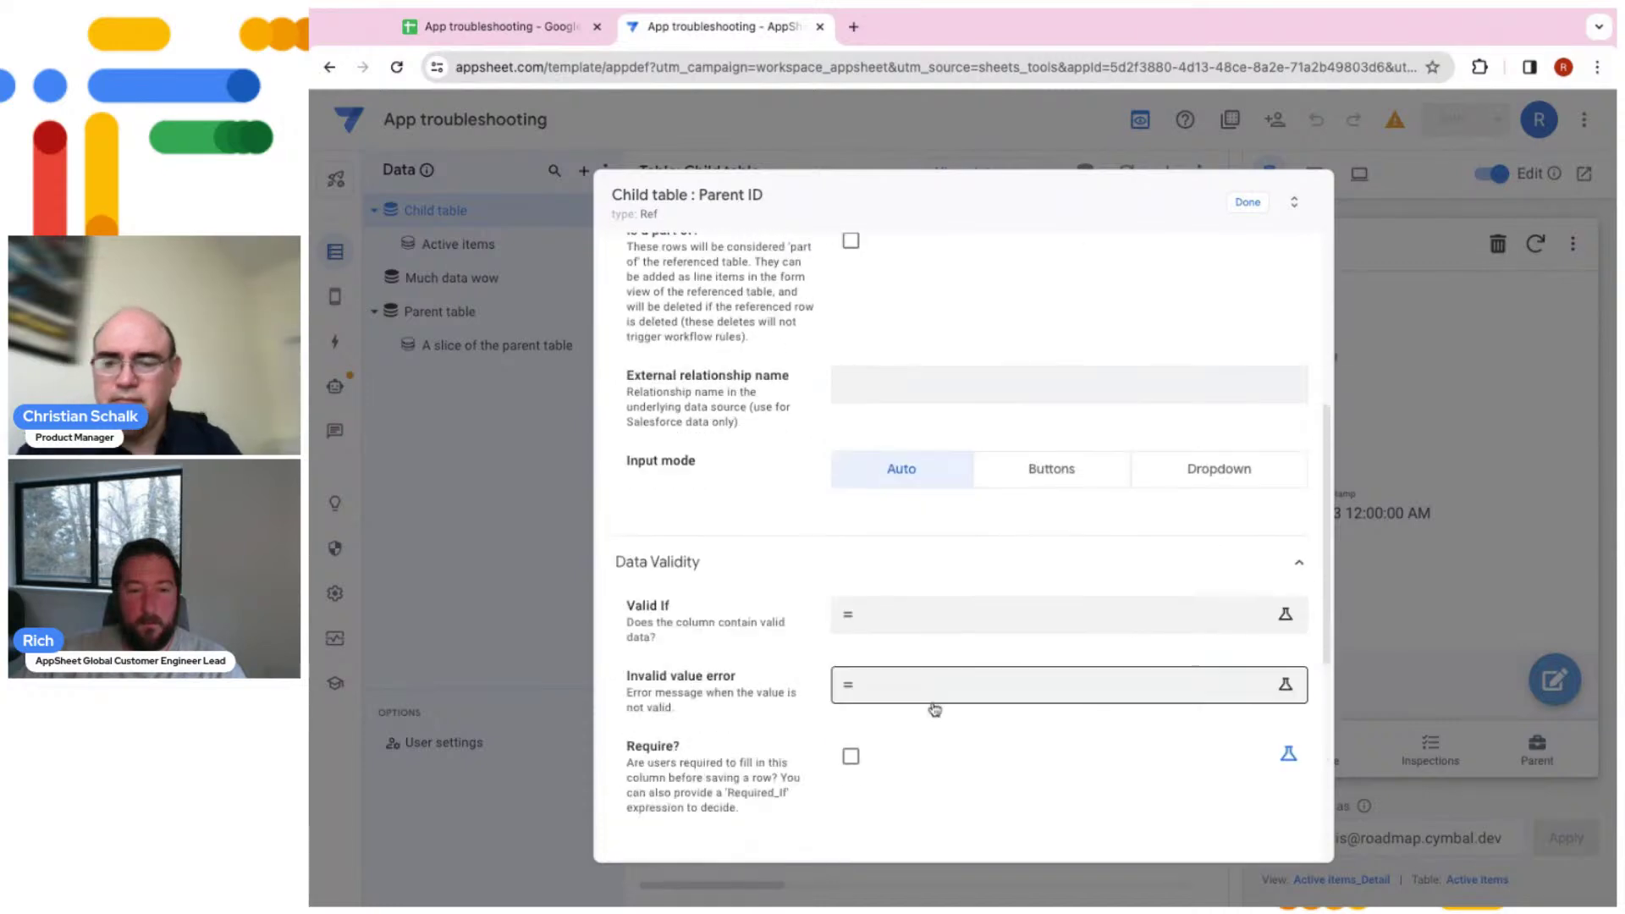
pyautogui.click(1250, 203)
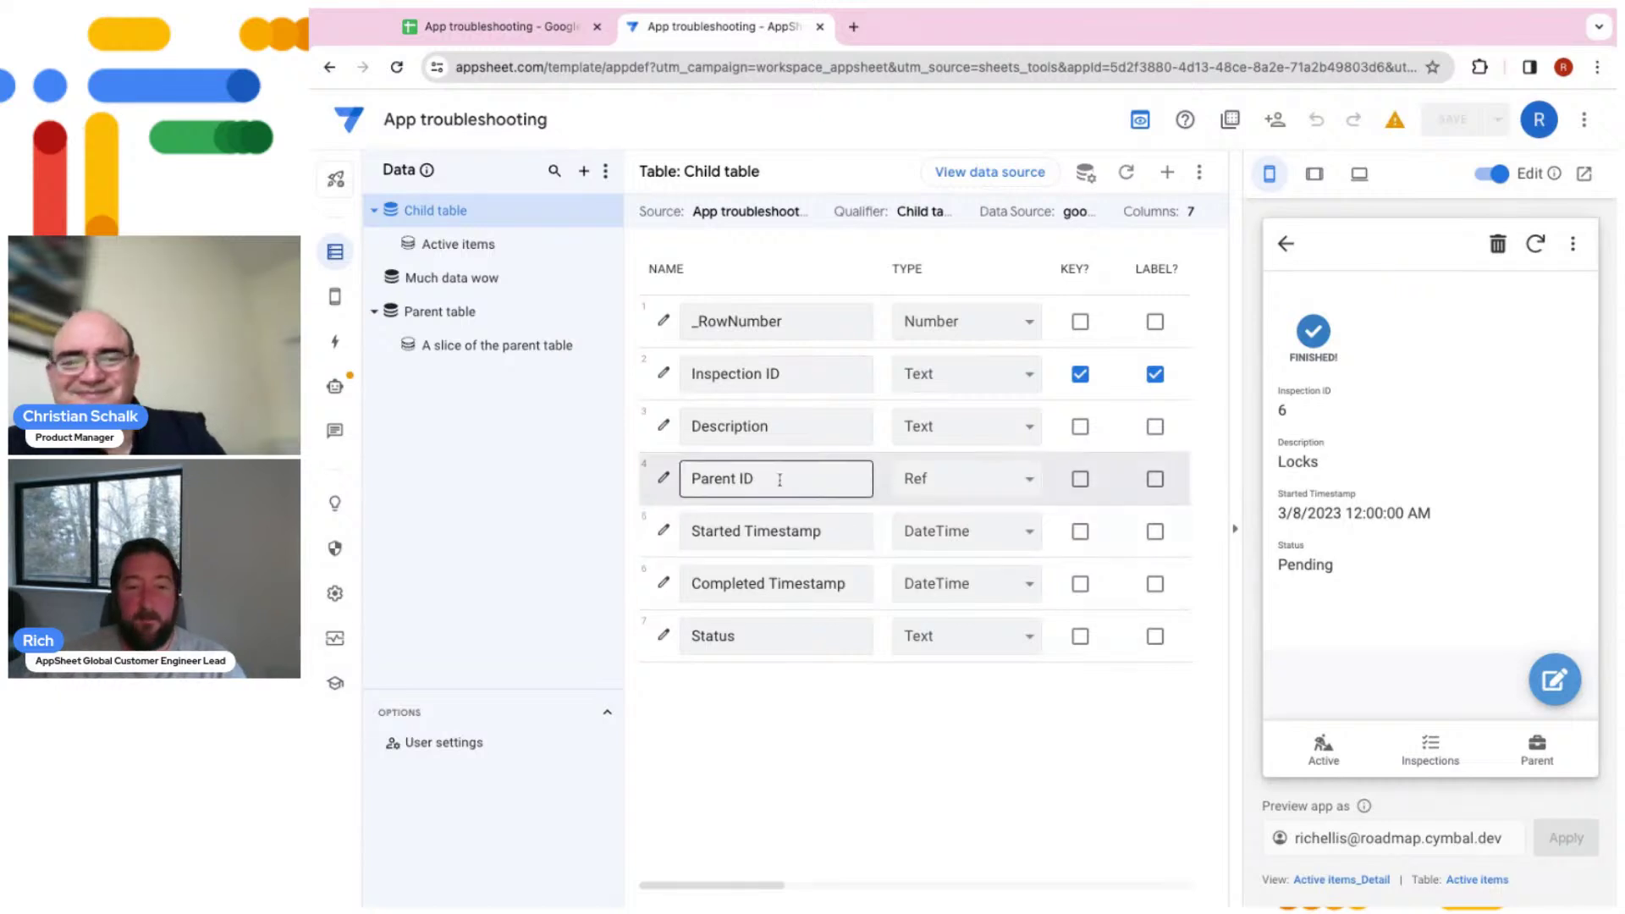
# Examine the Active items_Detail view settings, the Child table's column properties and the Locks record for what hides the Parent ID
pyautogui.click(1335, 881)
pyautogui.scroll(-5, 931, 533)
pyautogui.scroll(5, 1007, 559)
pyautogui.click(335, 251)
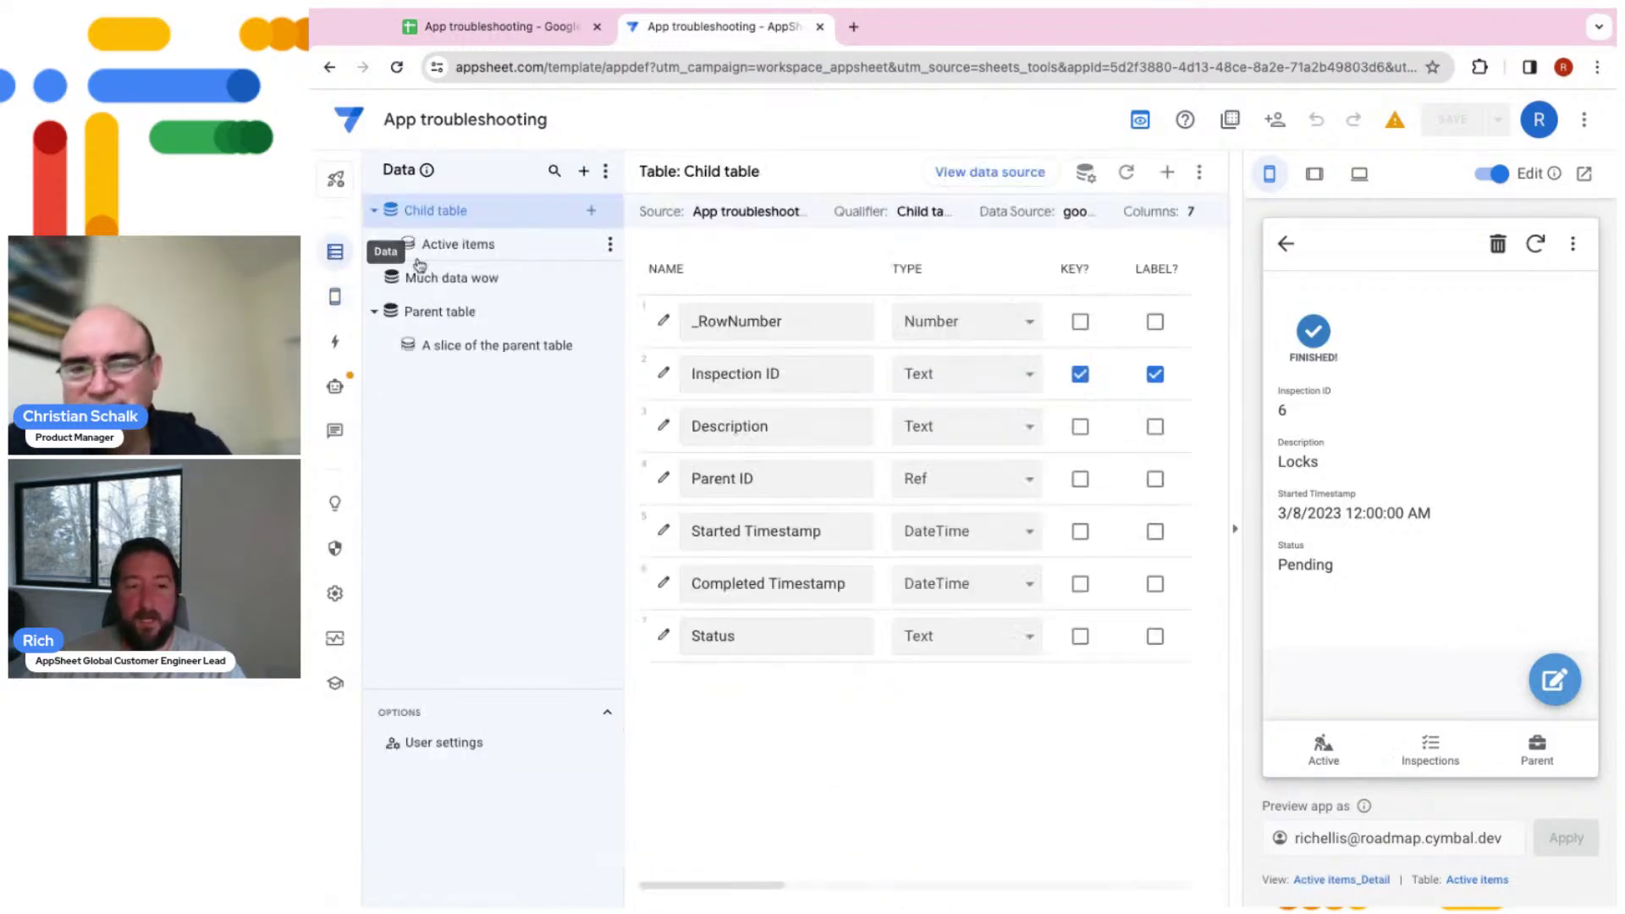
pyautogui.hscroll(5, 759, 888)
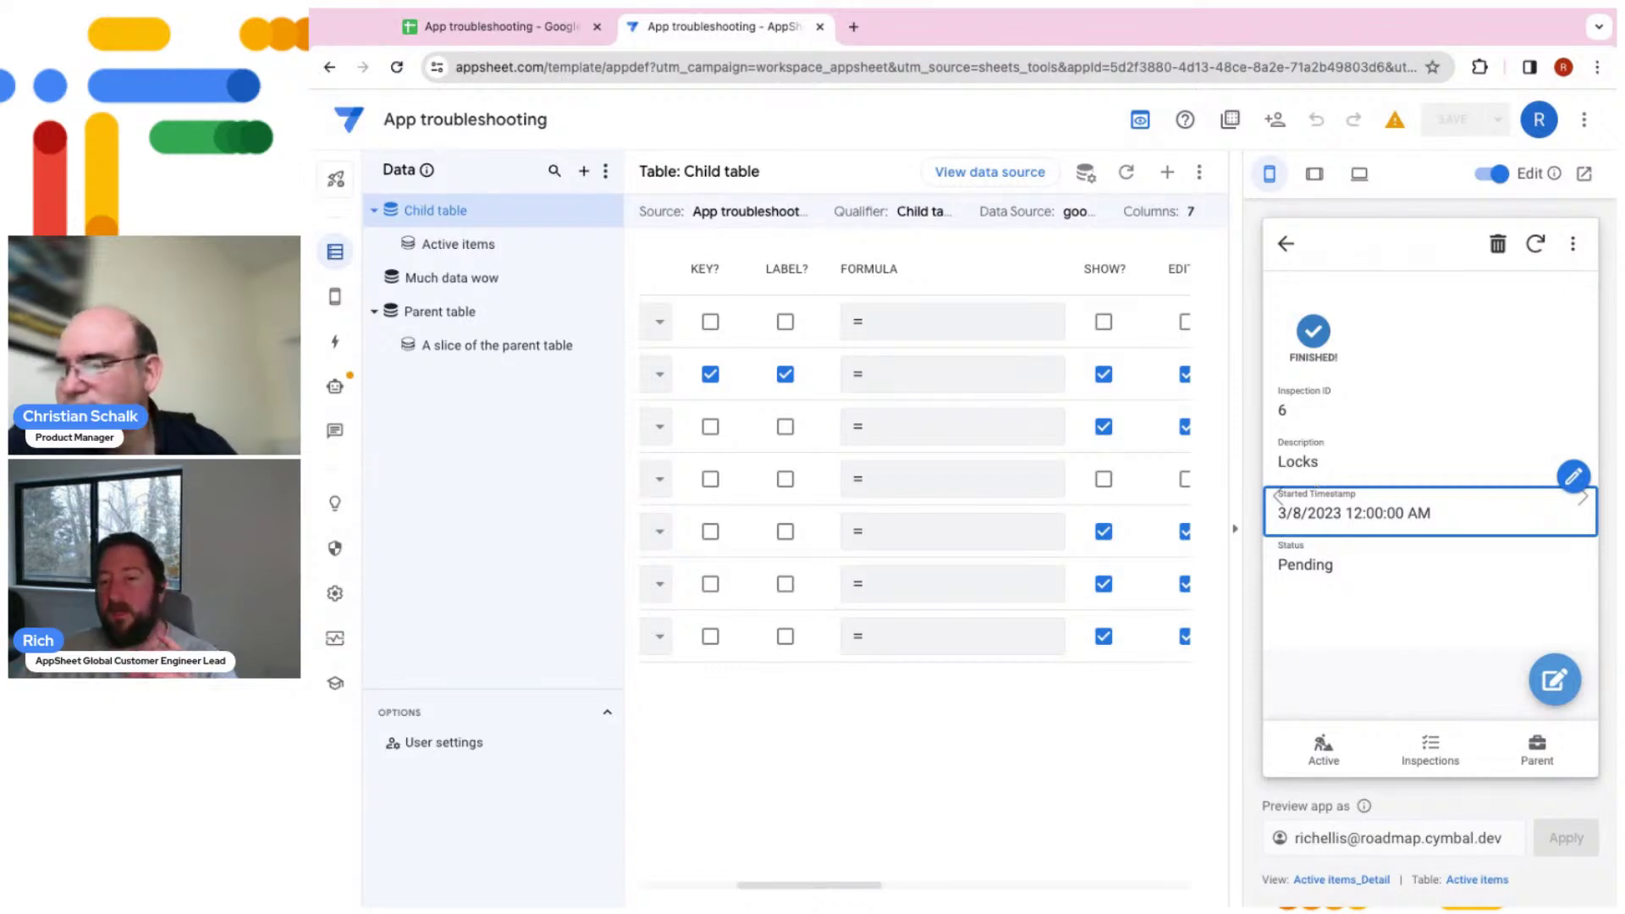
pyautogui.click(1323, 748)
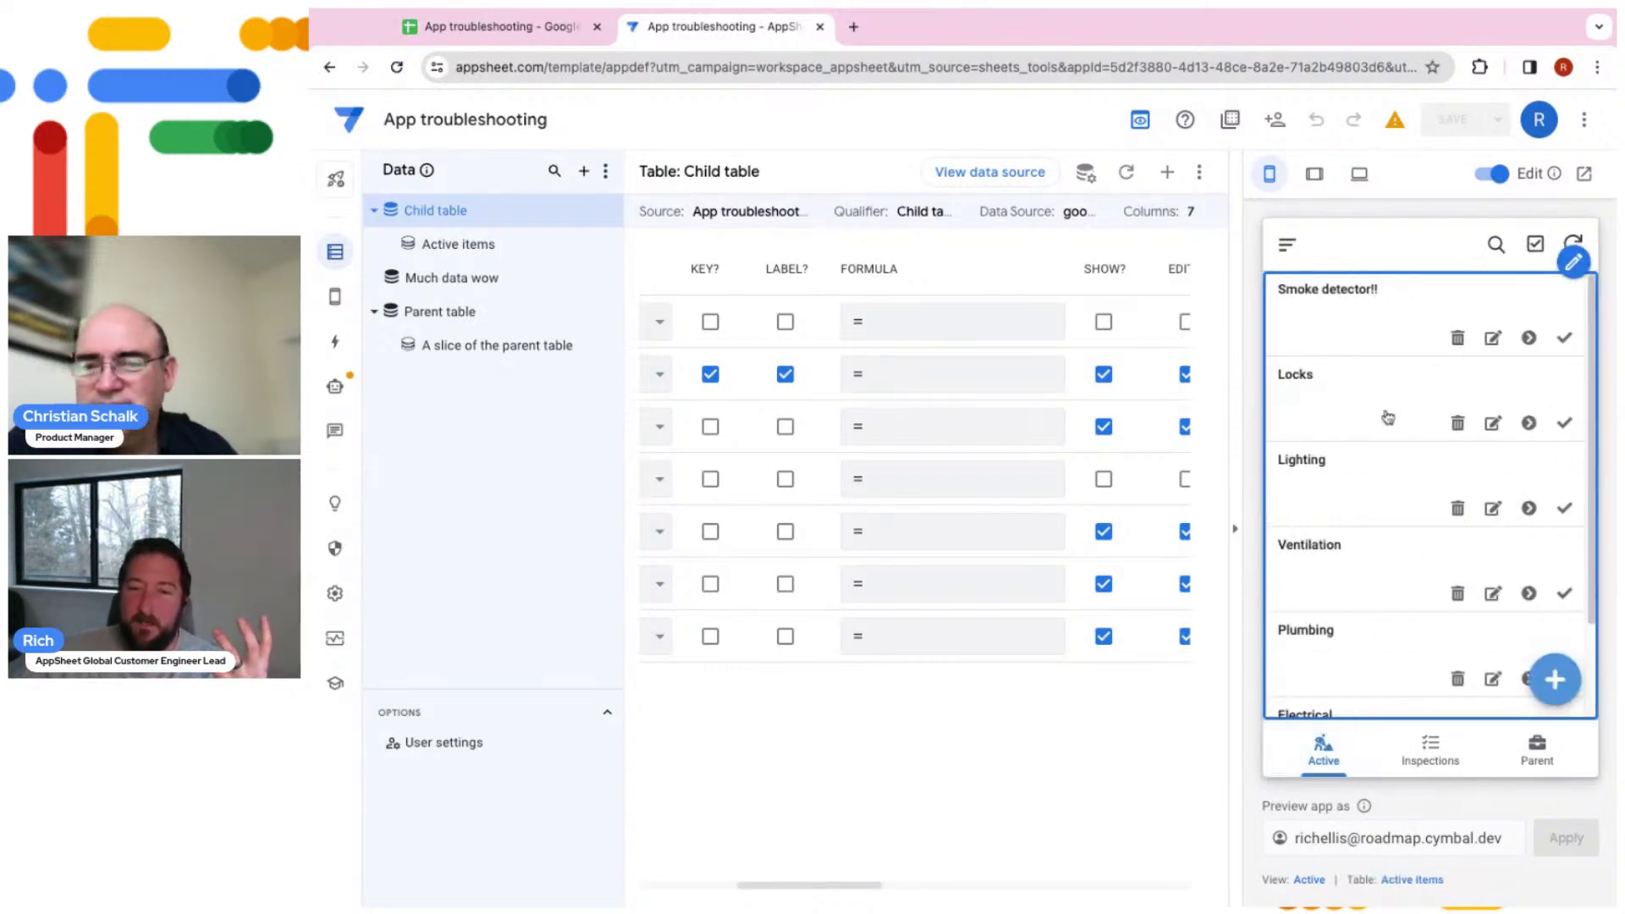
pyautogui.click(1316, 394)
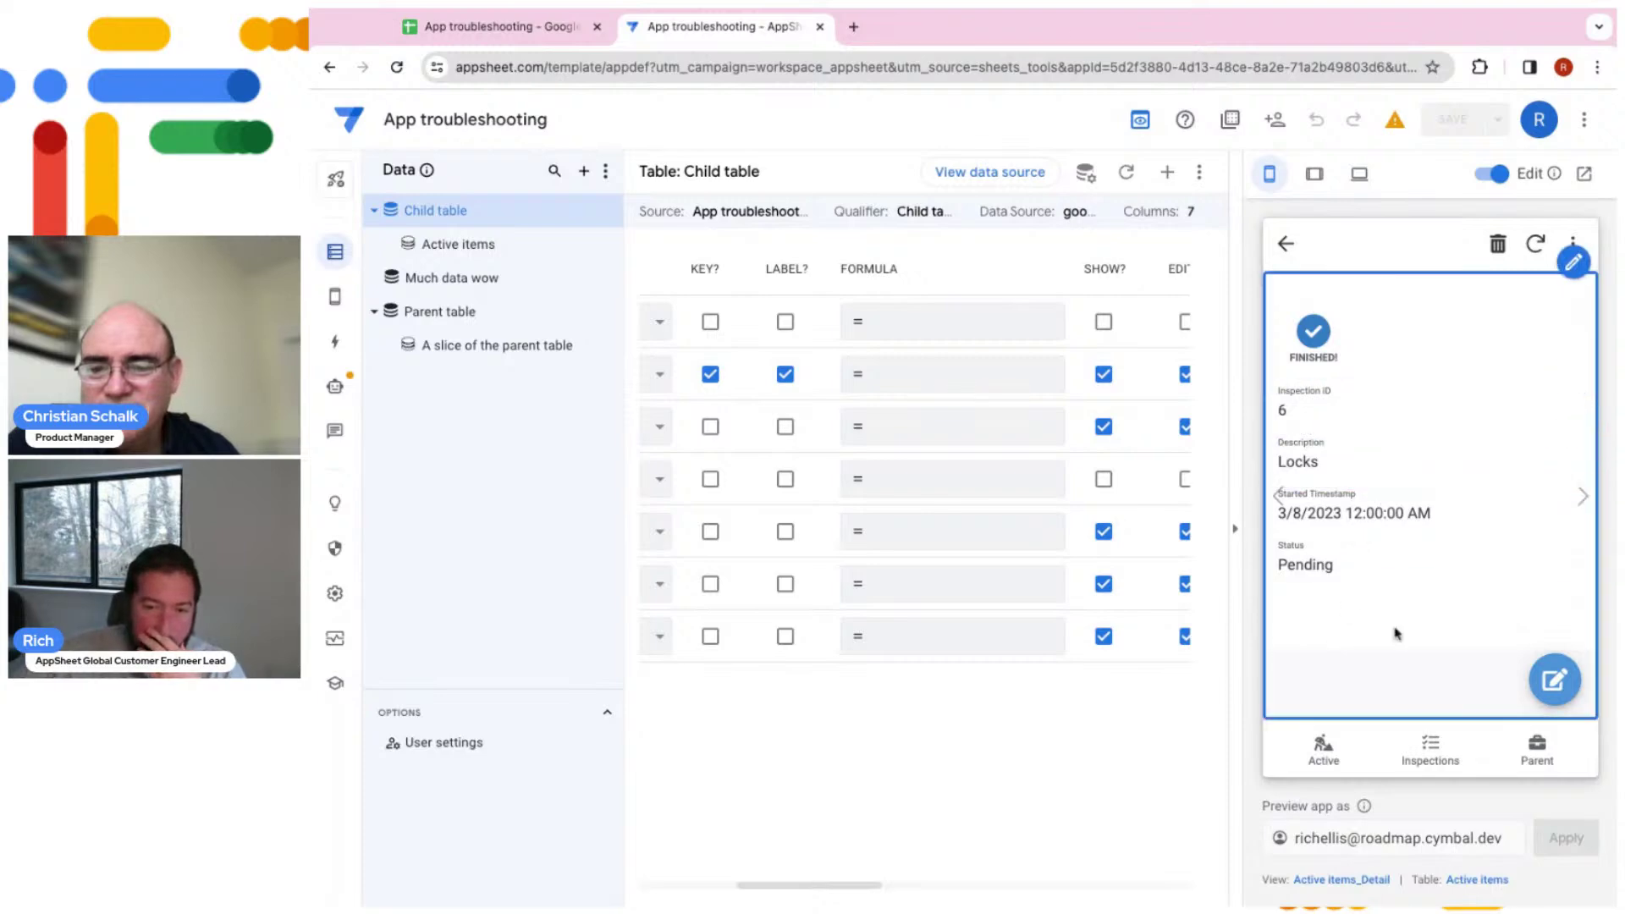
pyautogui.click(1331, 881)
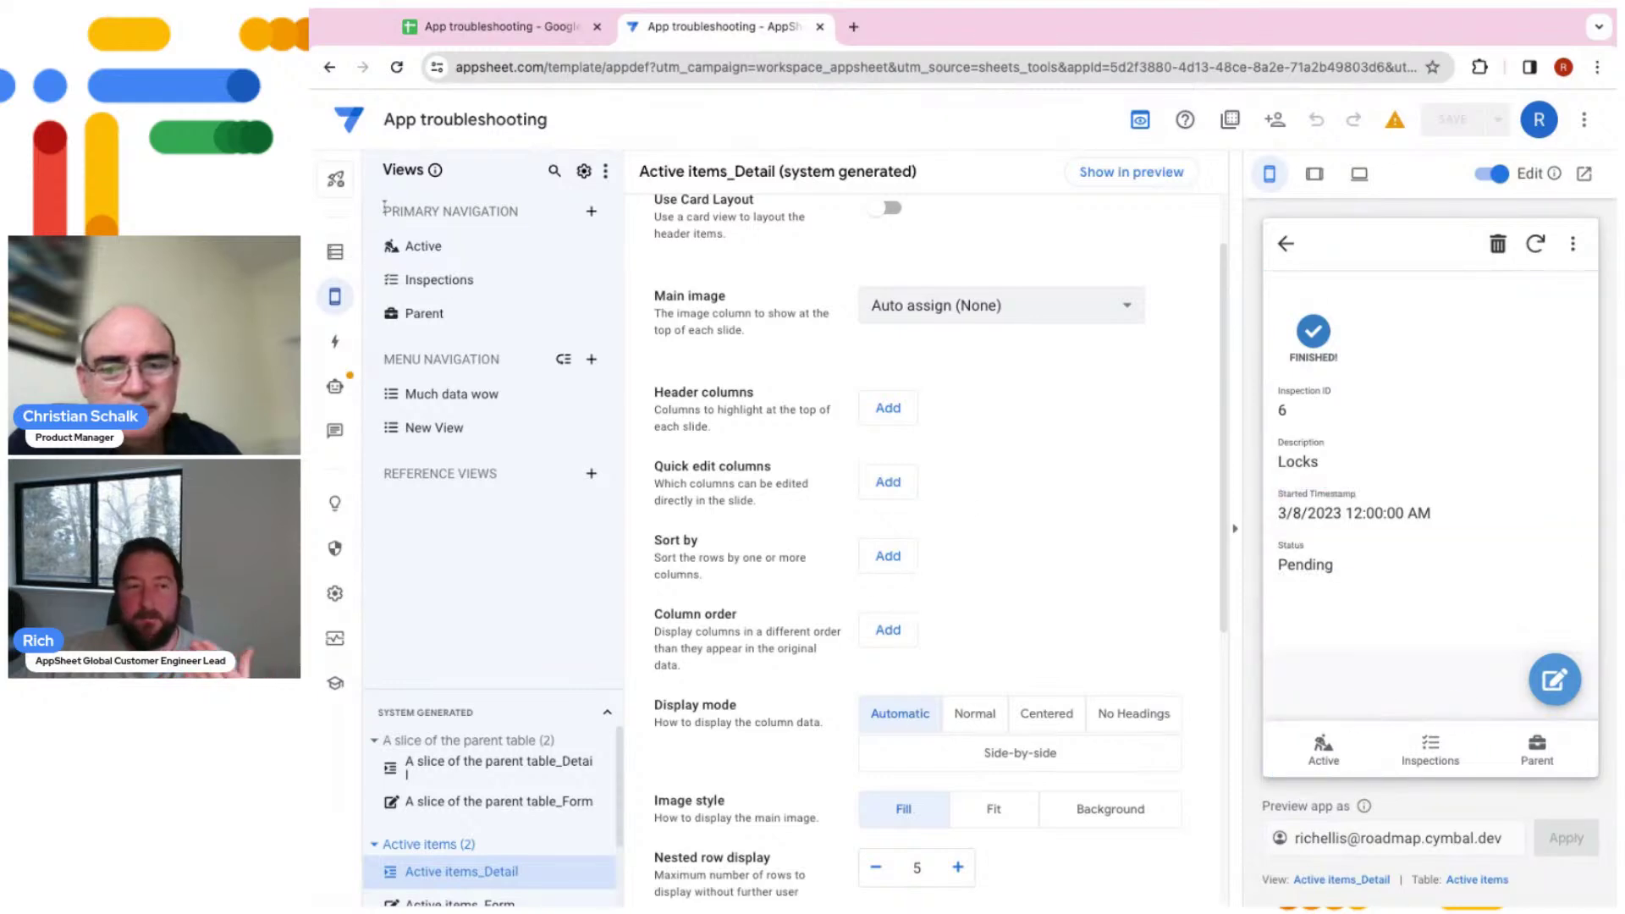
# Enable Show for the Parent ID column in the Child table and save the app
pyautogui.click(339, 252)
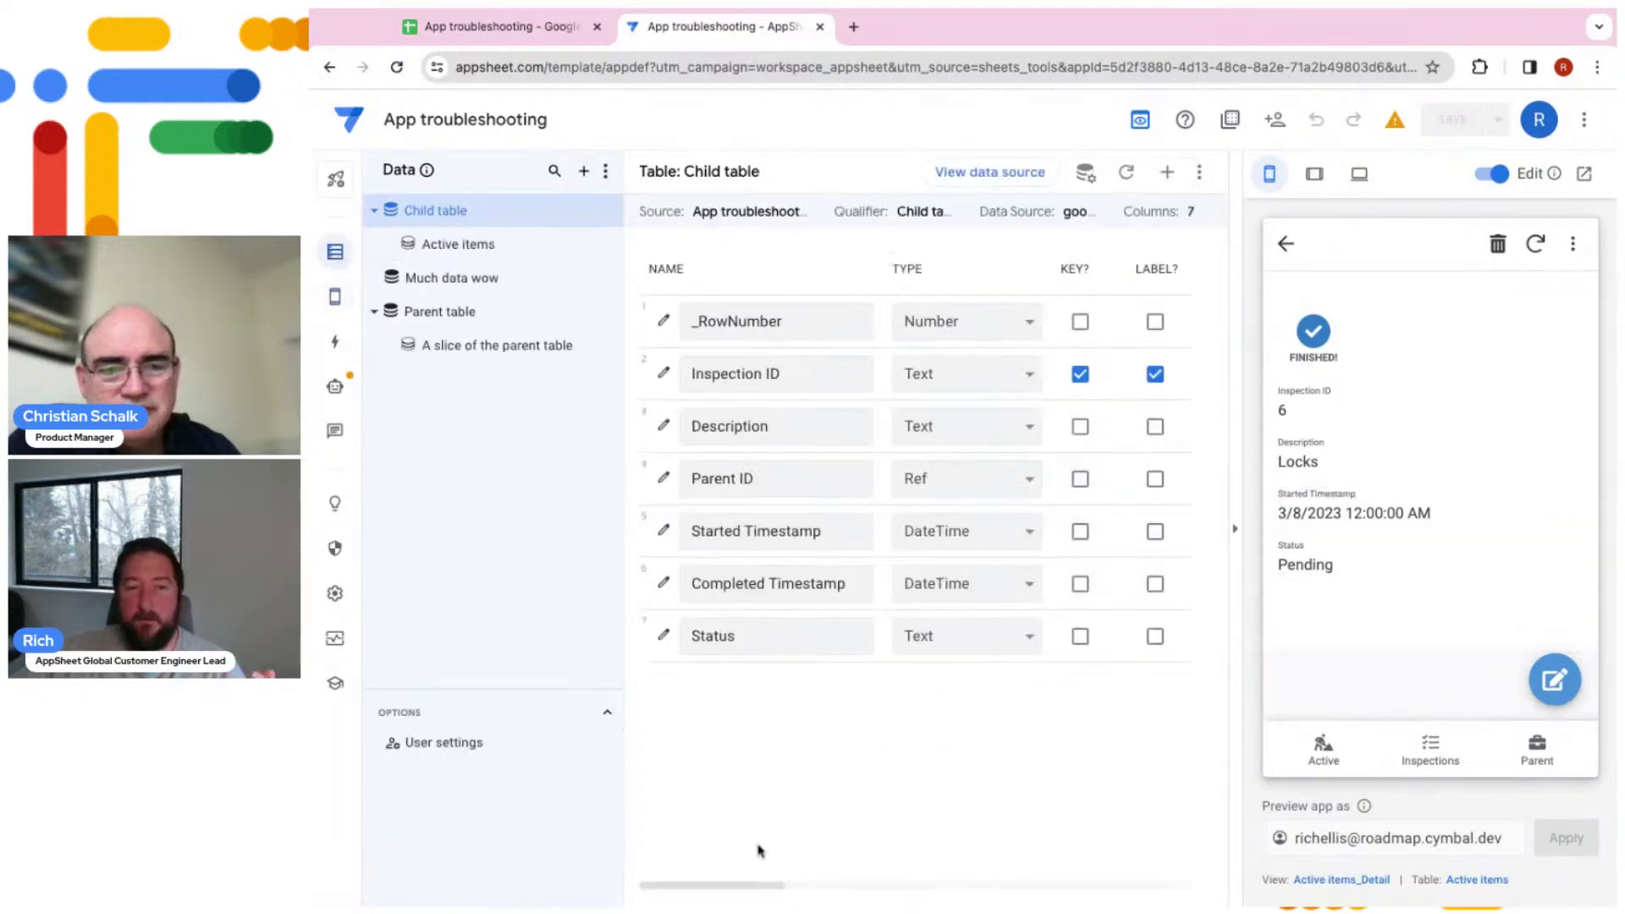
pyautogui.hscroll(5, 748, 893)
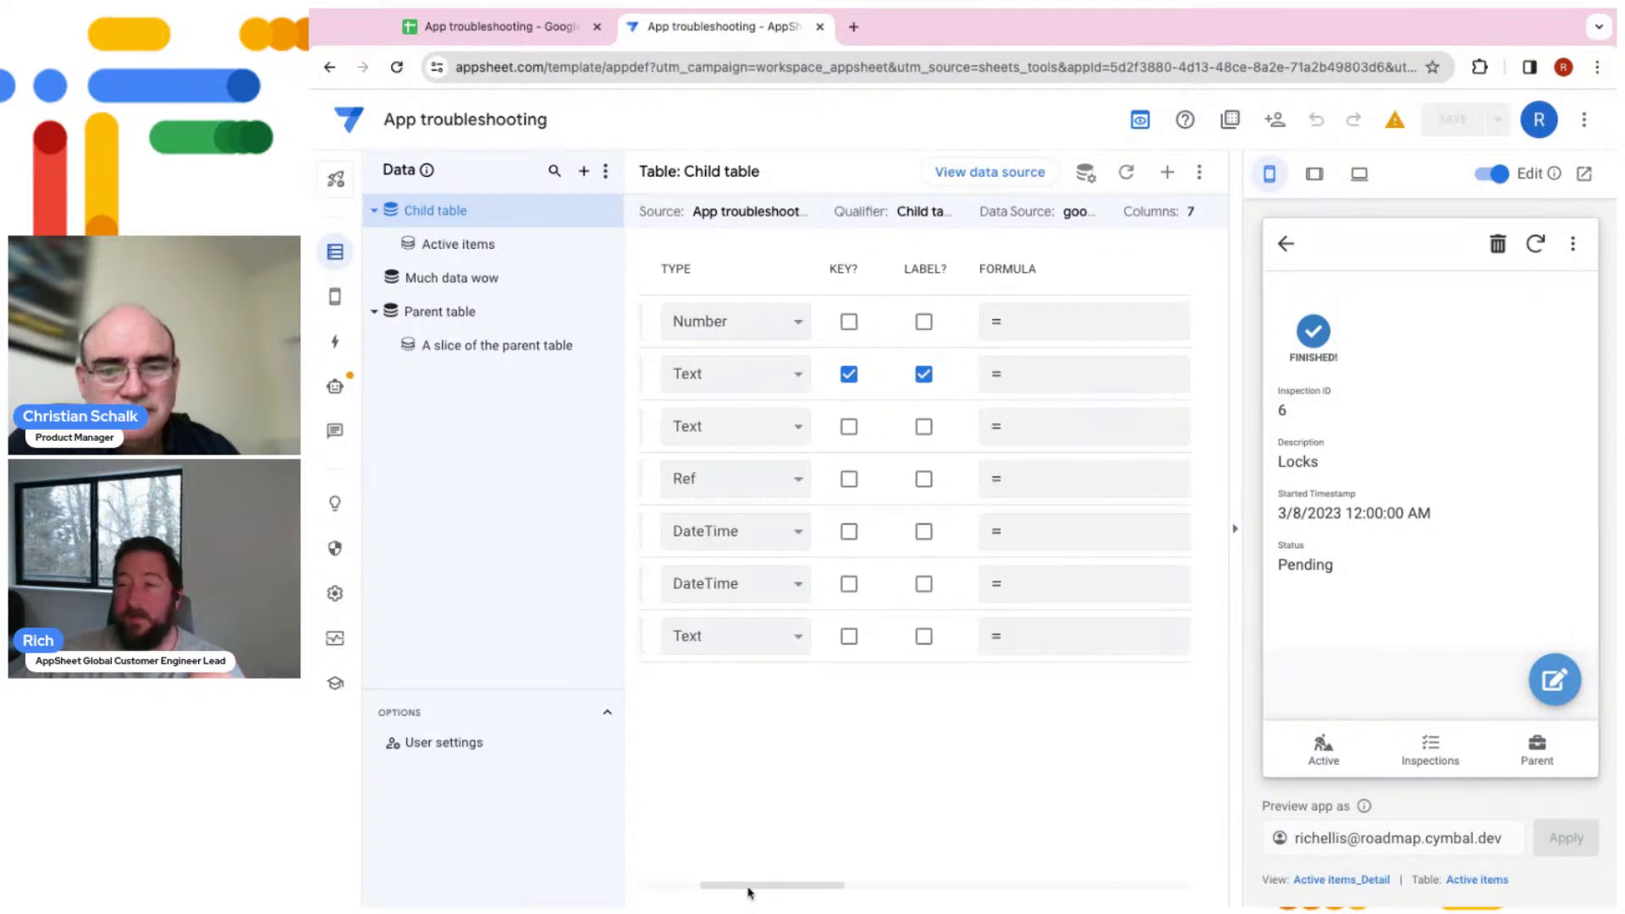
pyautogui.hscroll(3, 748, 889)
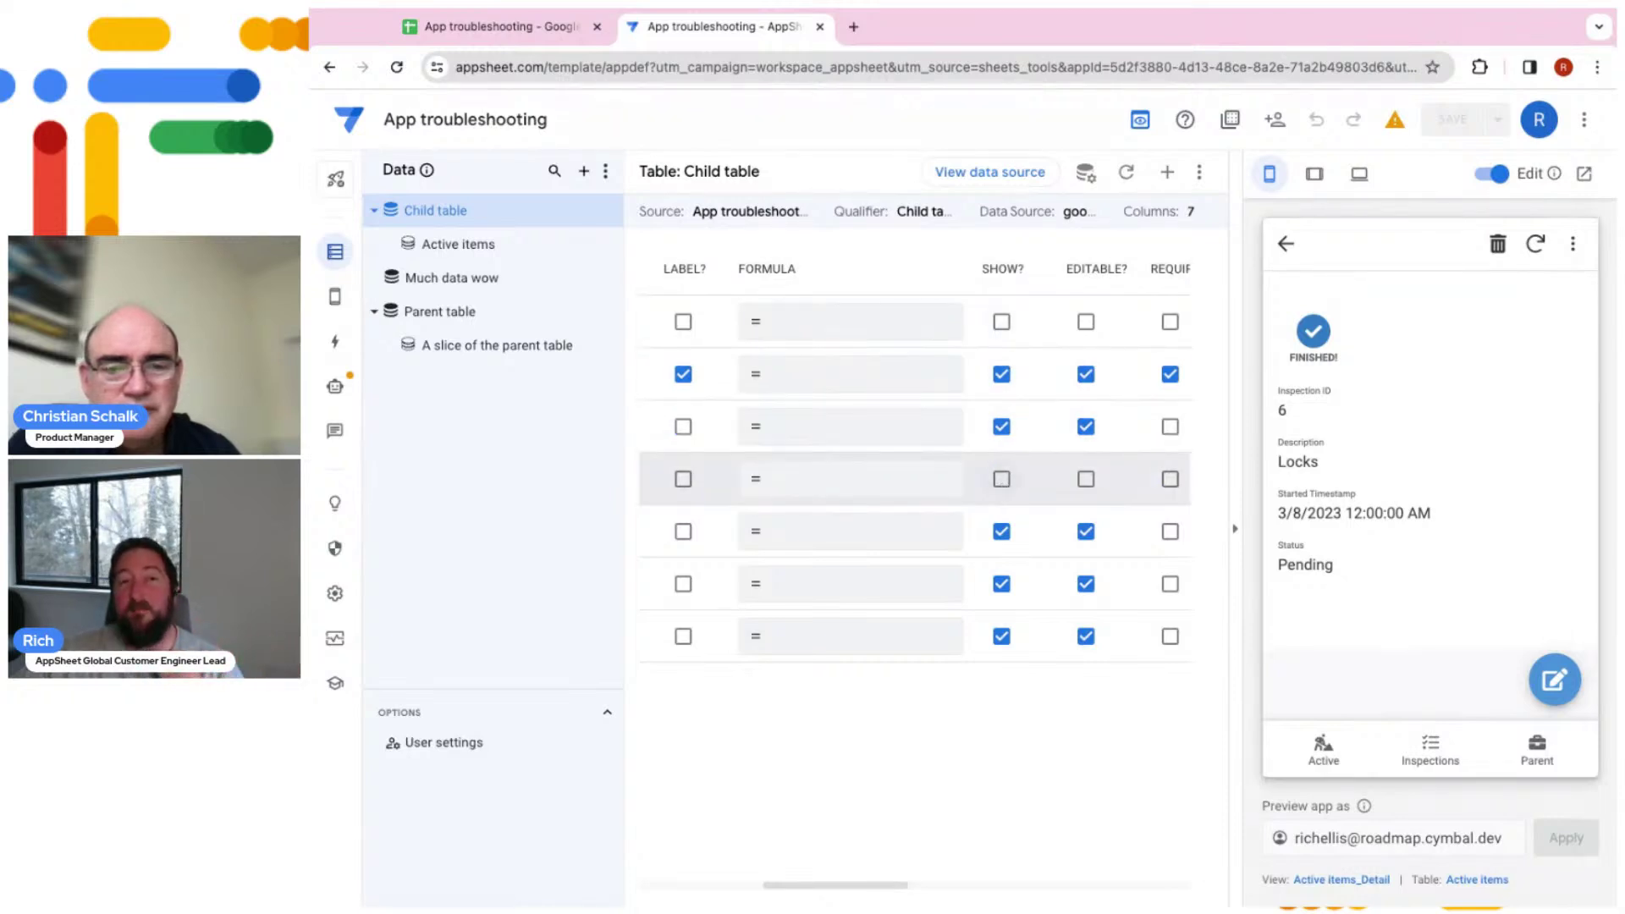
pyautogui.click(1002, 480)
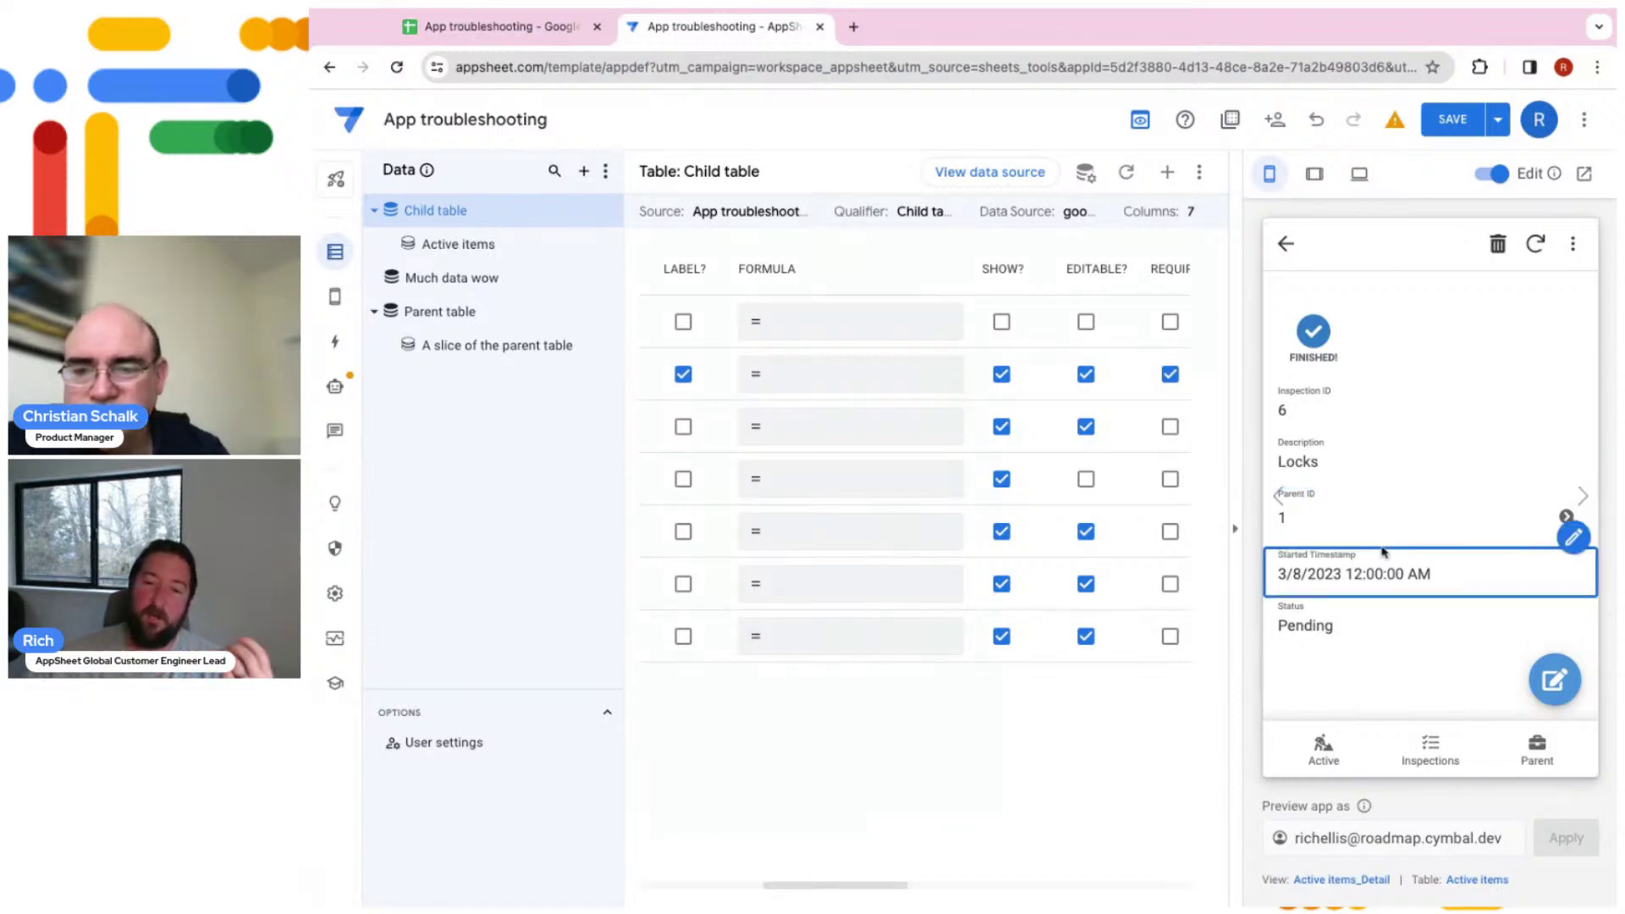
pyautogui.click(1452, 119)
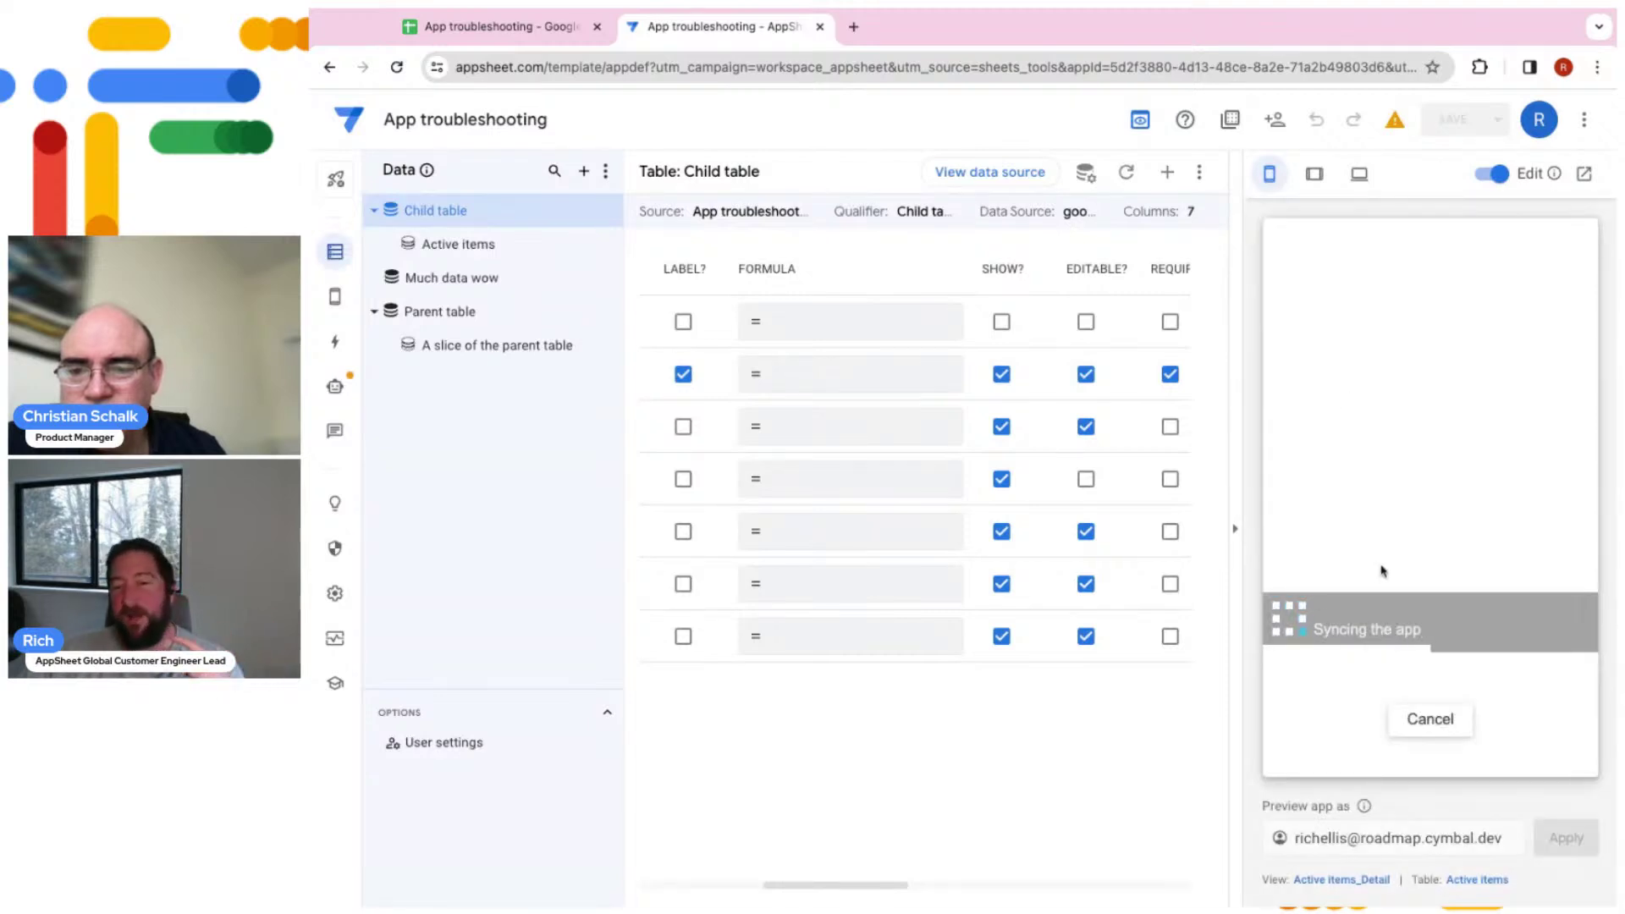
# Inspect the Parent ID values in the Active list and open the Smoke detector!! record
pyautogui.click(1322, 772)
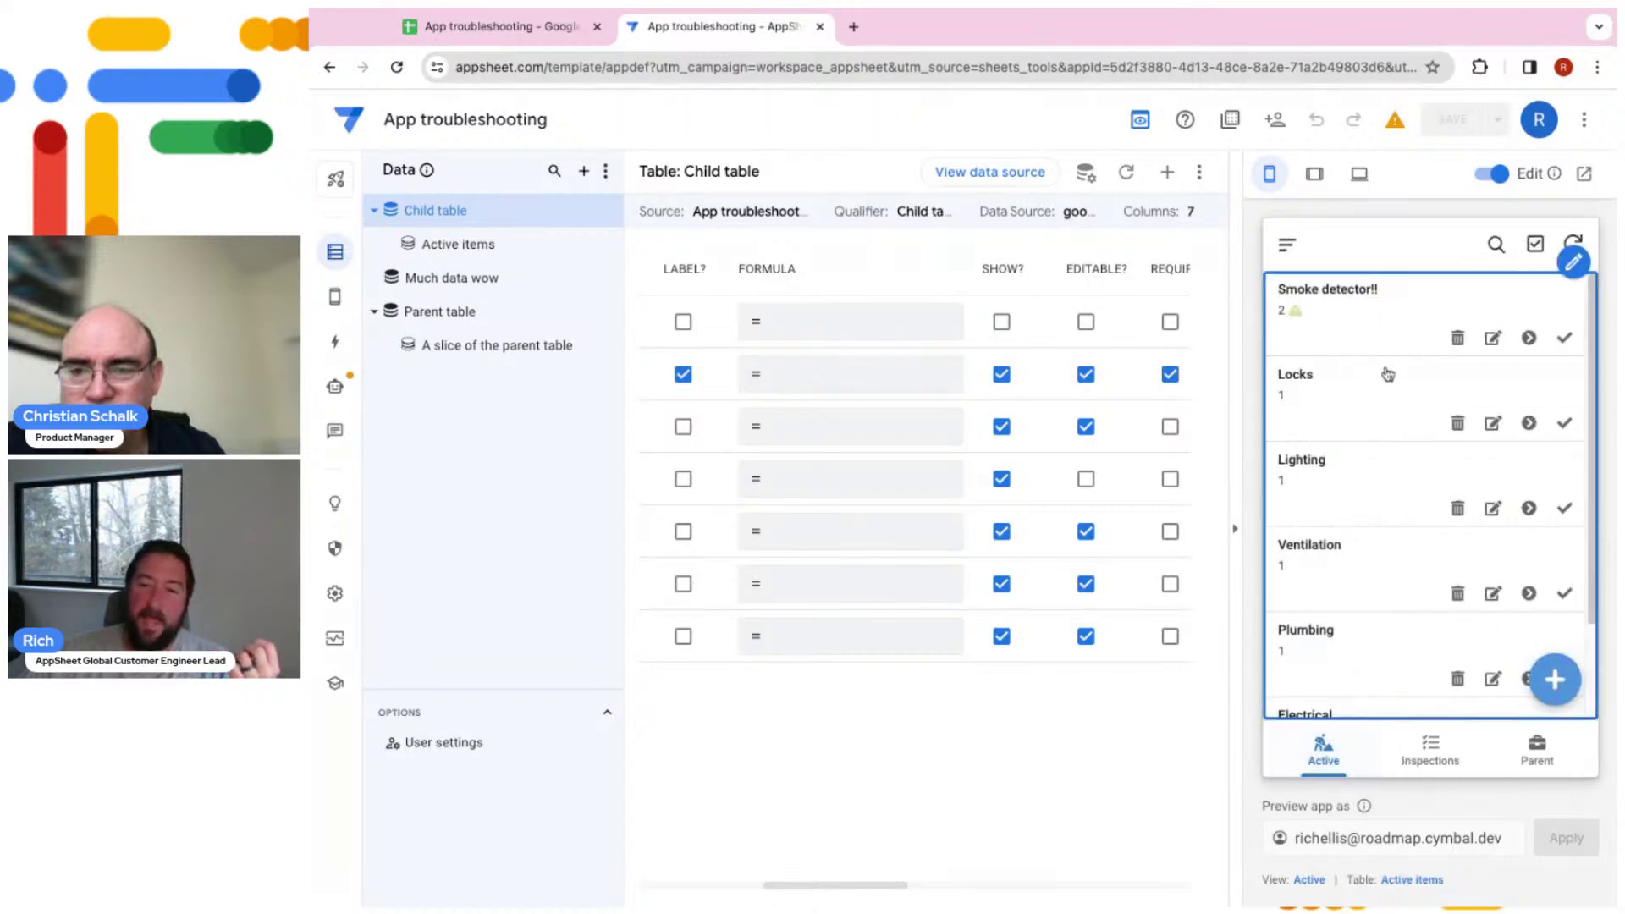
pyautogui.click(1301, 333)
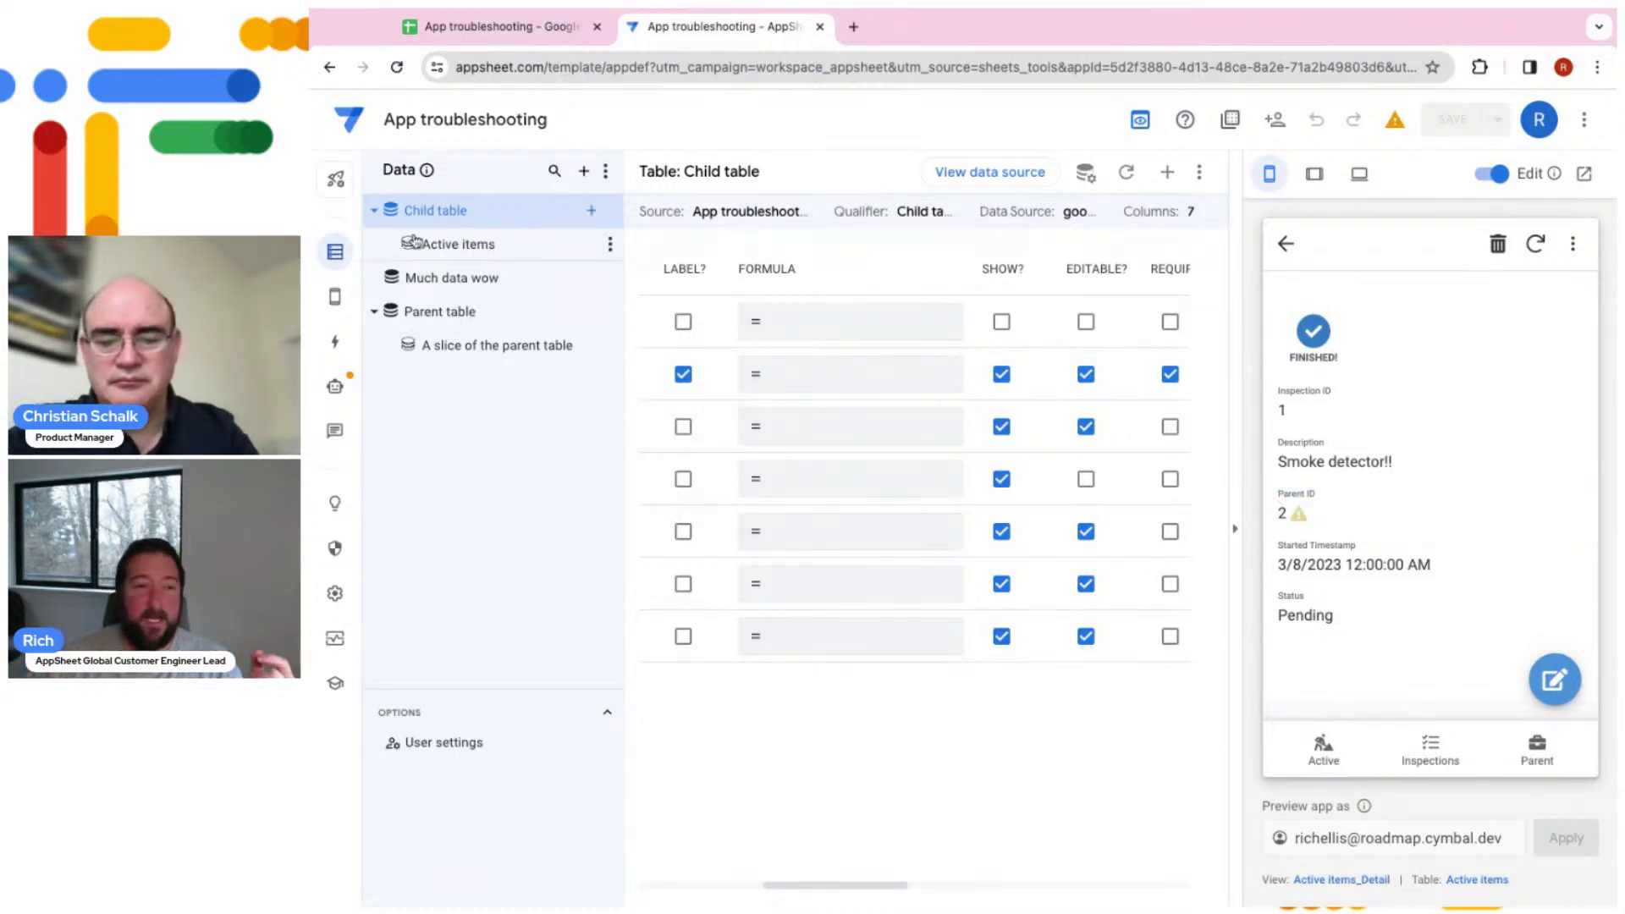
pyautogui.hscroll(-5, 872, 889)
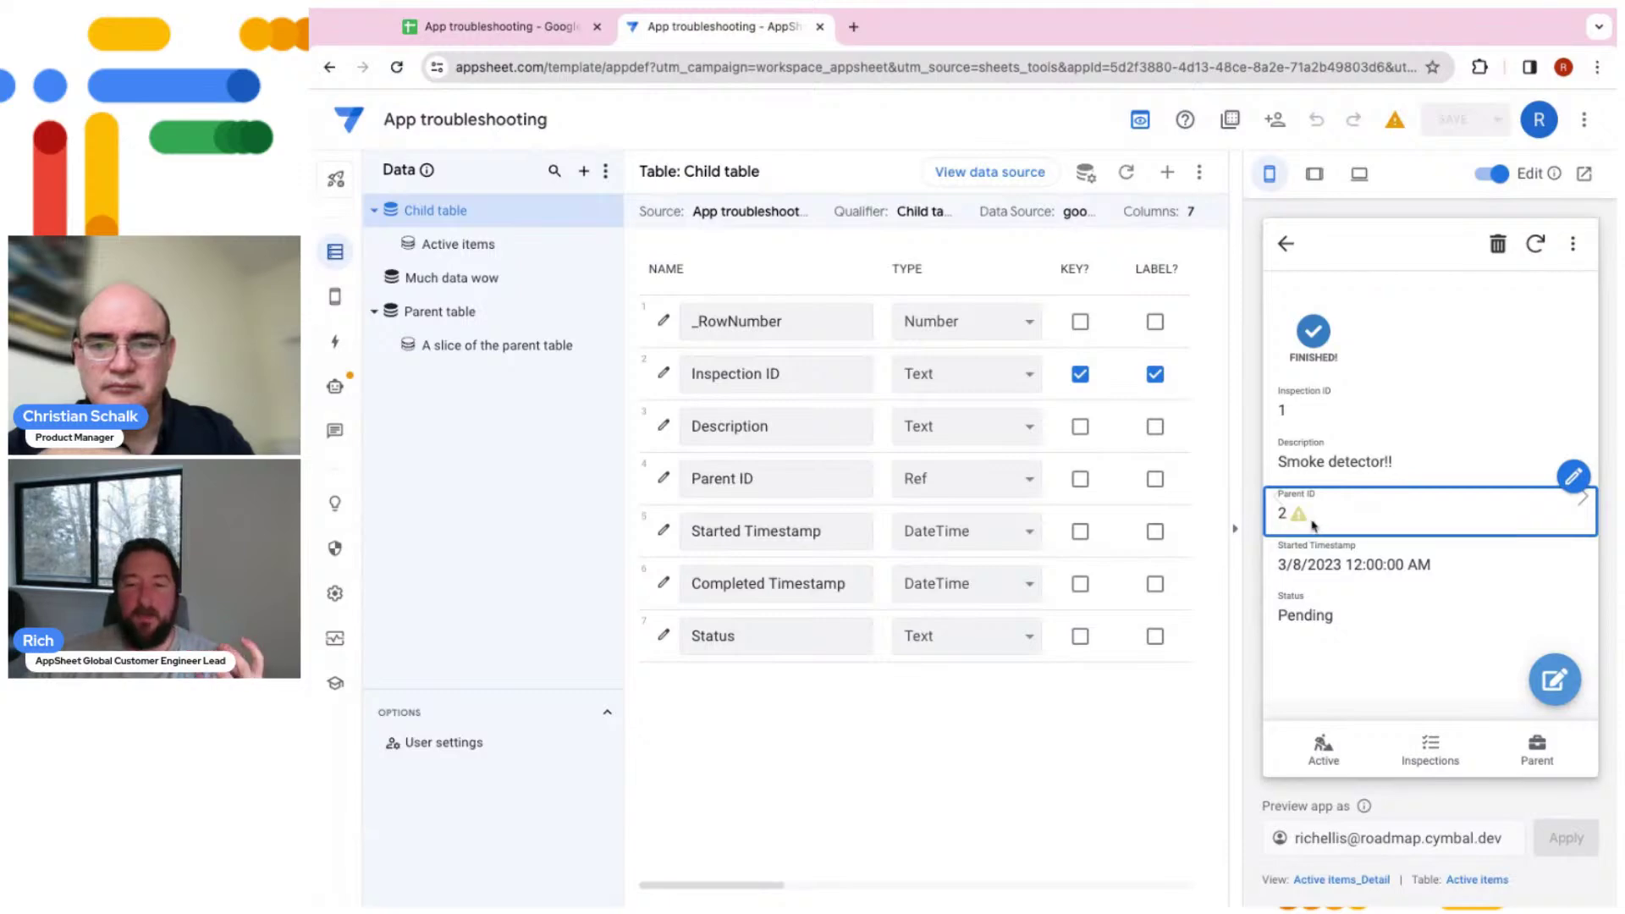
# Switch to the App troubleshooting spreadsheet and examine the Parent IDs in the Parent table sheet
pyautogui.click(506, 28)
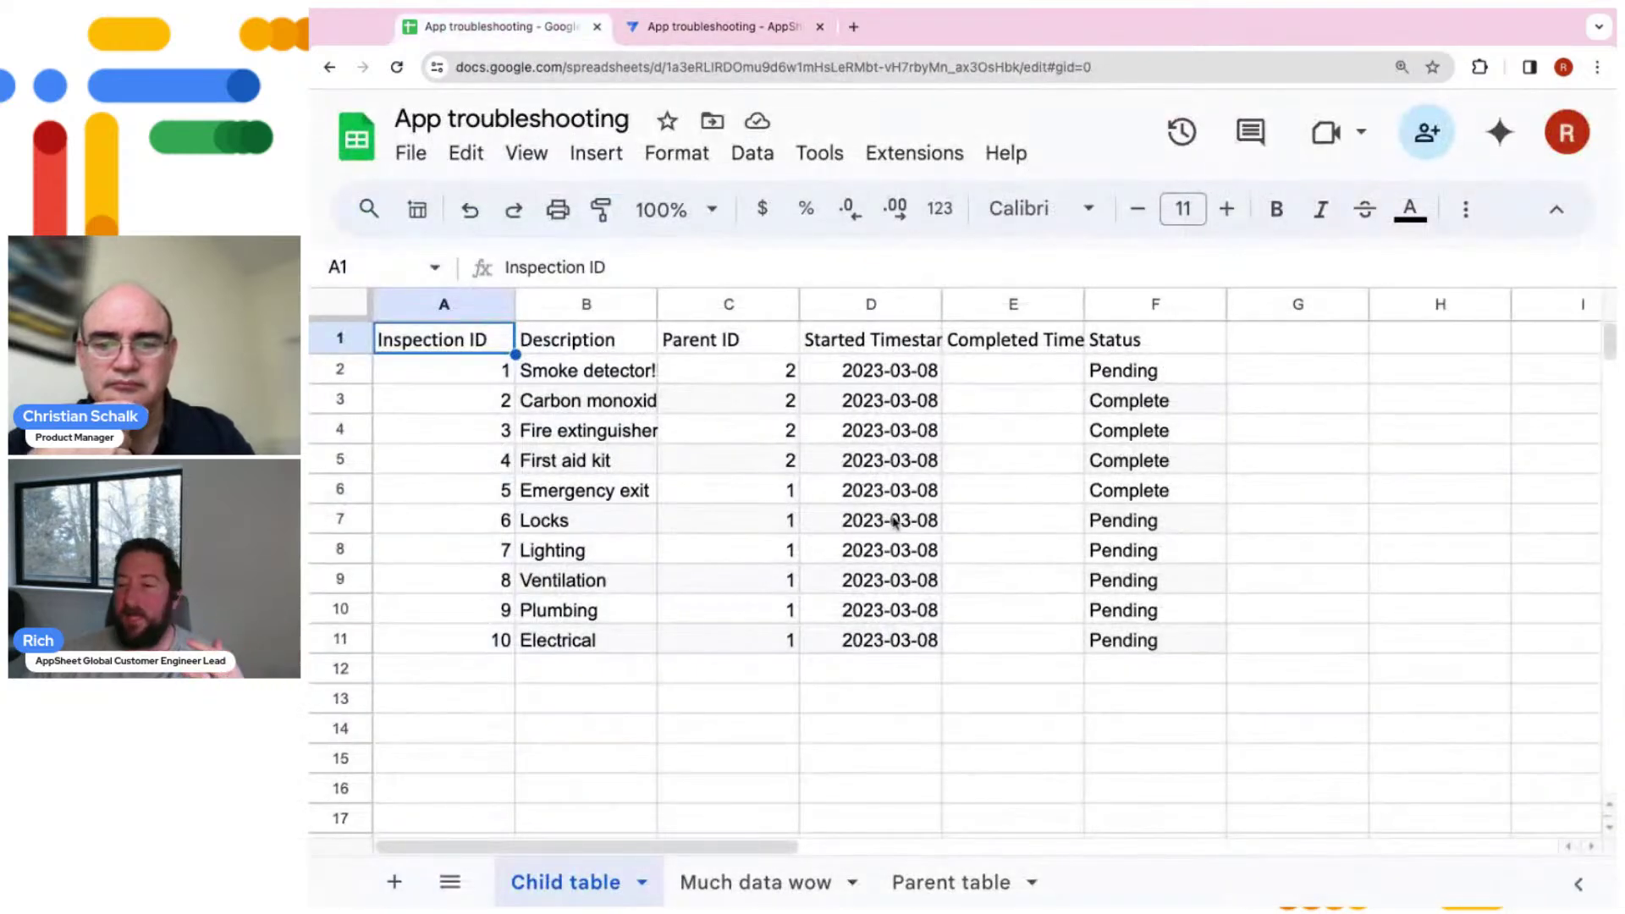
pyautogui.click(965, 884)
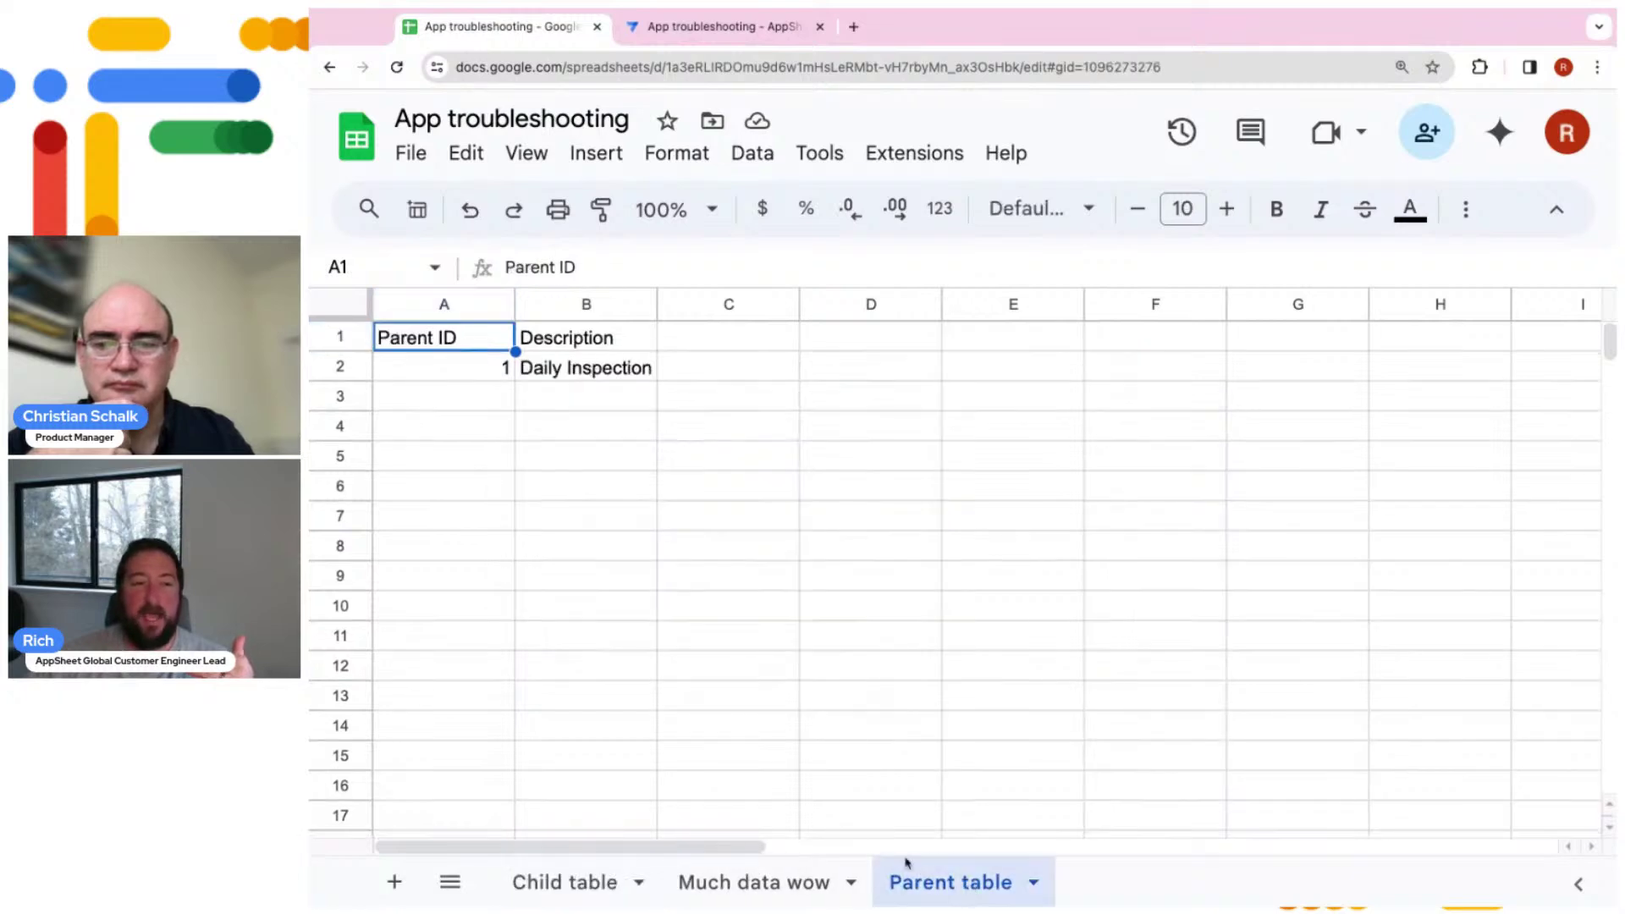
pyautogui.click(544, 475)
pyautogui.click(449, 379)
pyautogui.hotkey('shift', 'Right')
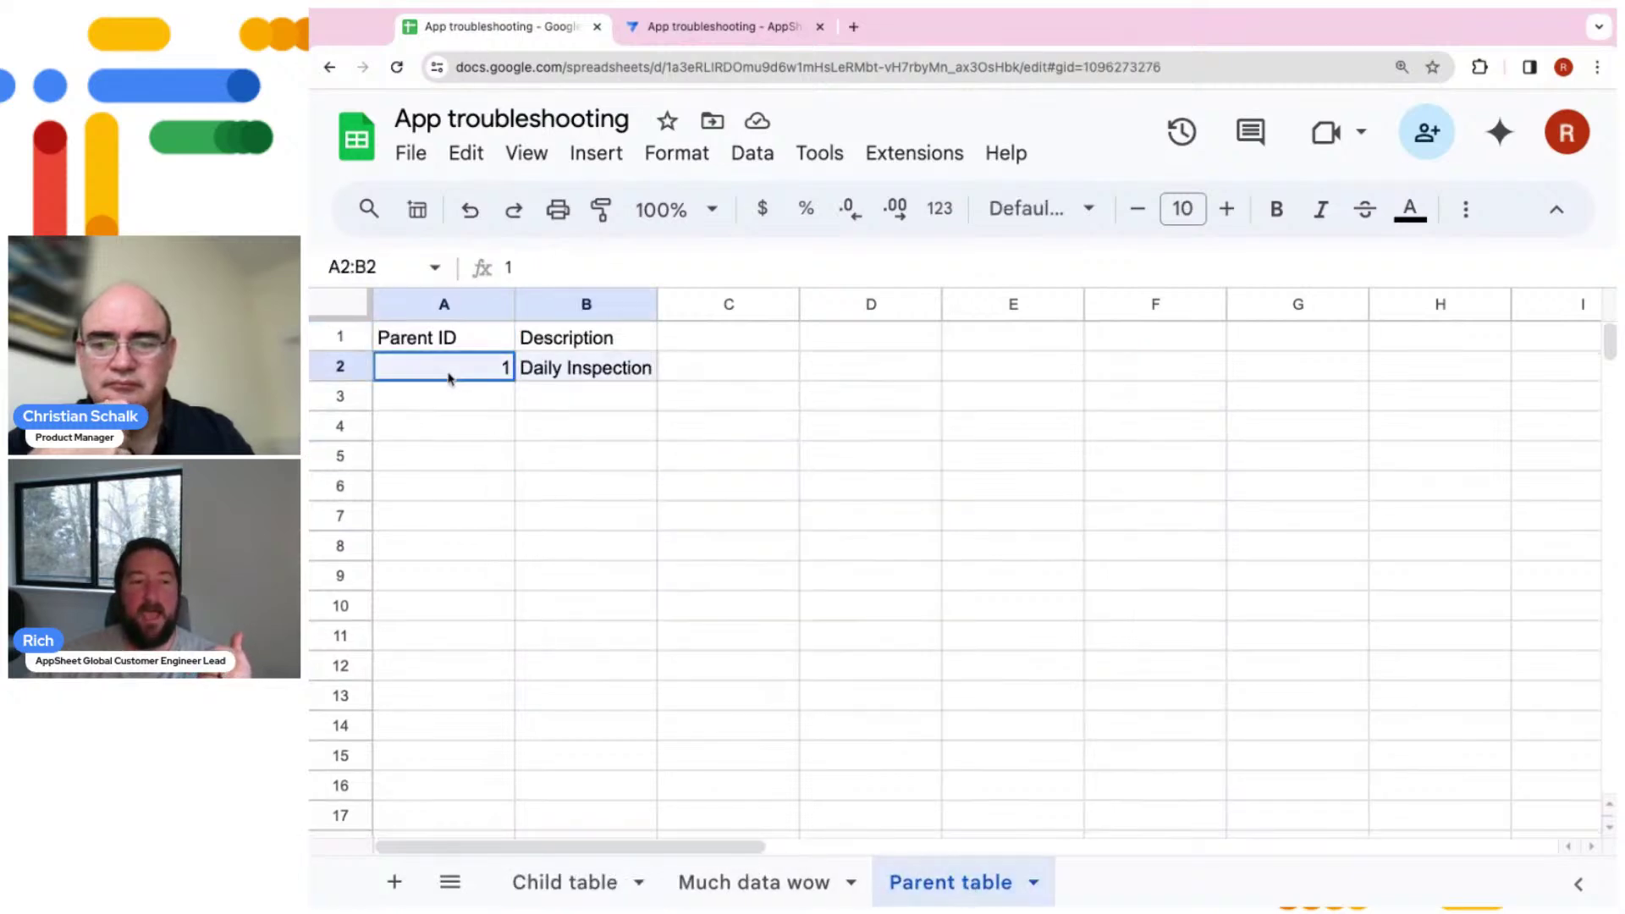
pyautogui.click(493, 367)
pyautogui.click(482, 404)
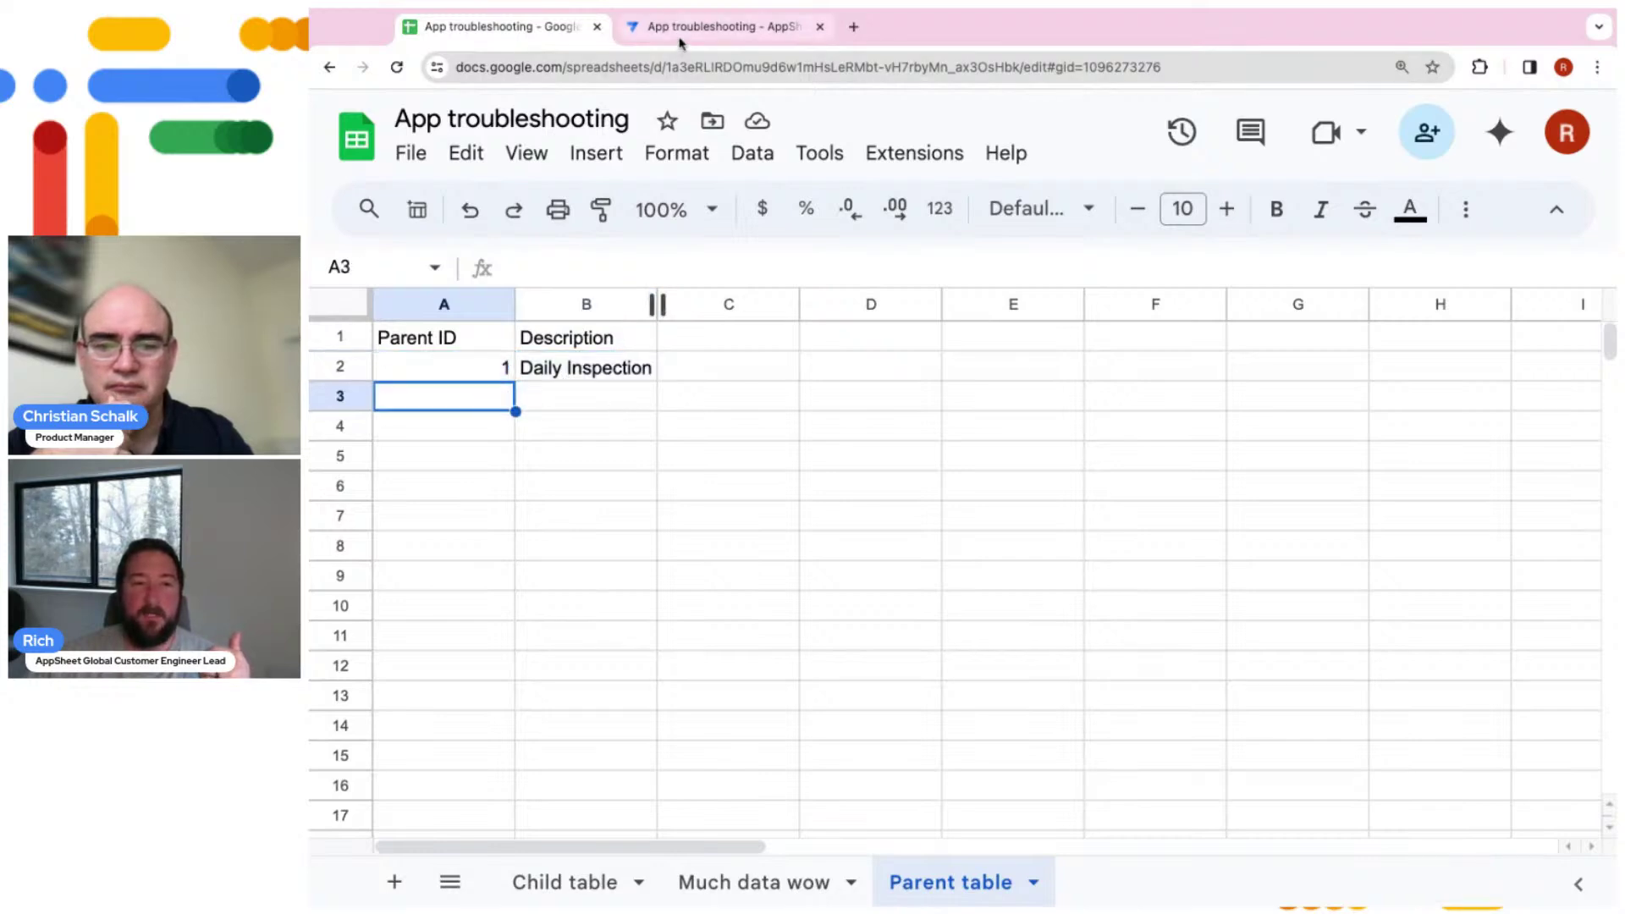
# Highlight the Parent IDs in C2:C5 of the Child table sheet, then return to the Smoke detector!! record in AppSheet
pyautogui.click(540, 890)
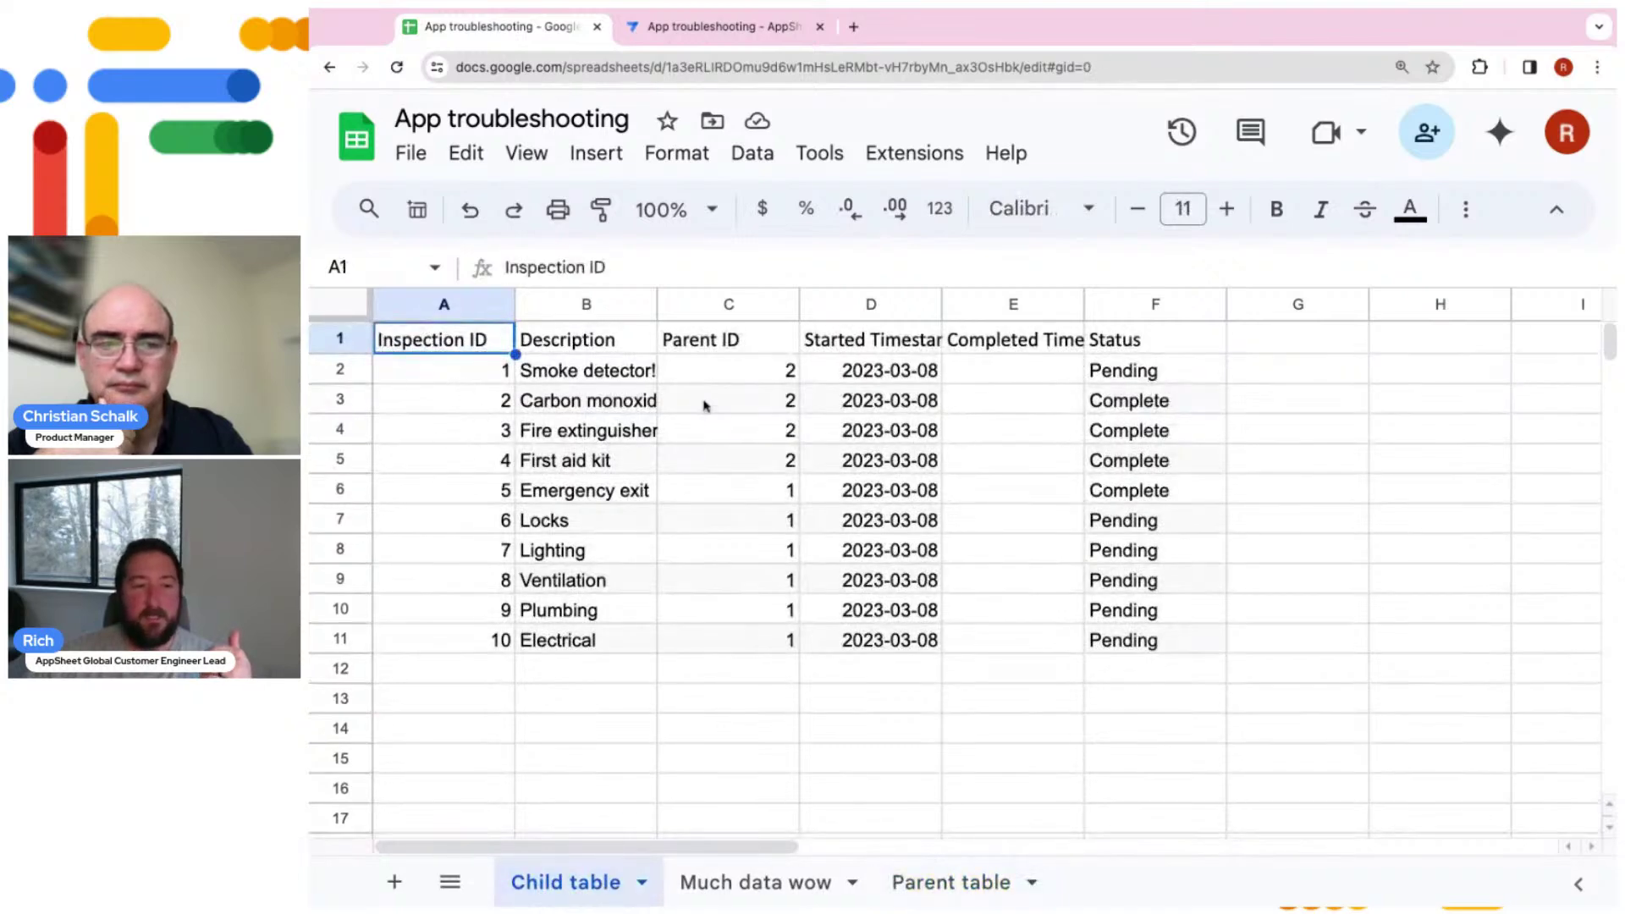
pyautogui.click(735, 372)
pyautogui.hotkey('shift', 'Down')
pyautogui.hotkey('shift', 'Down')
pyautogui.hotkey('shift', 'Down')
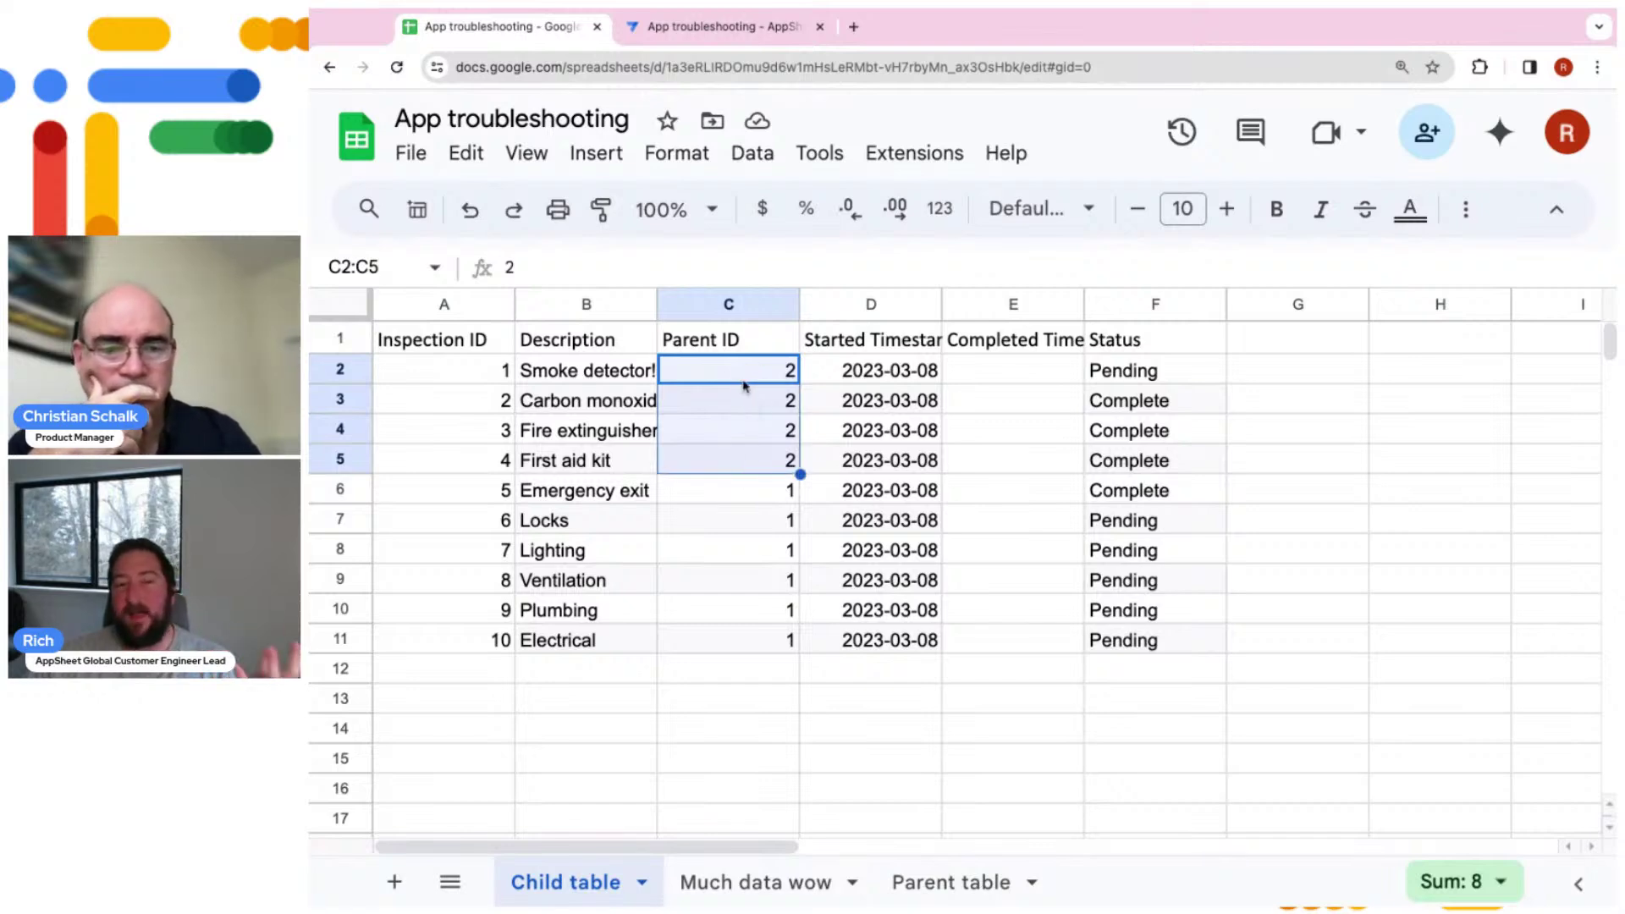
pyautogui.click(923, 864)
pyautogui.click(721, 12)
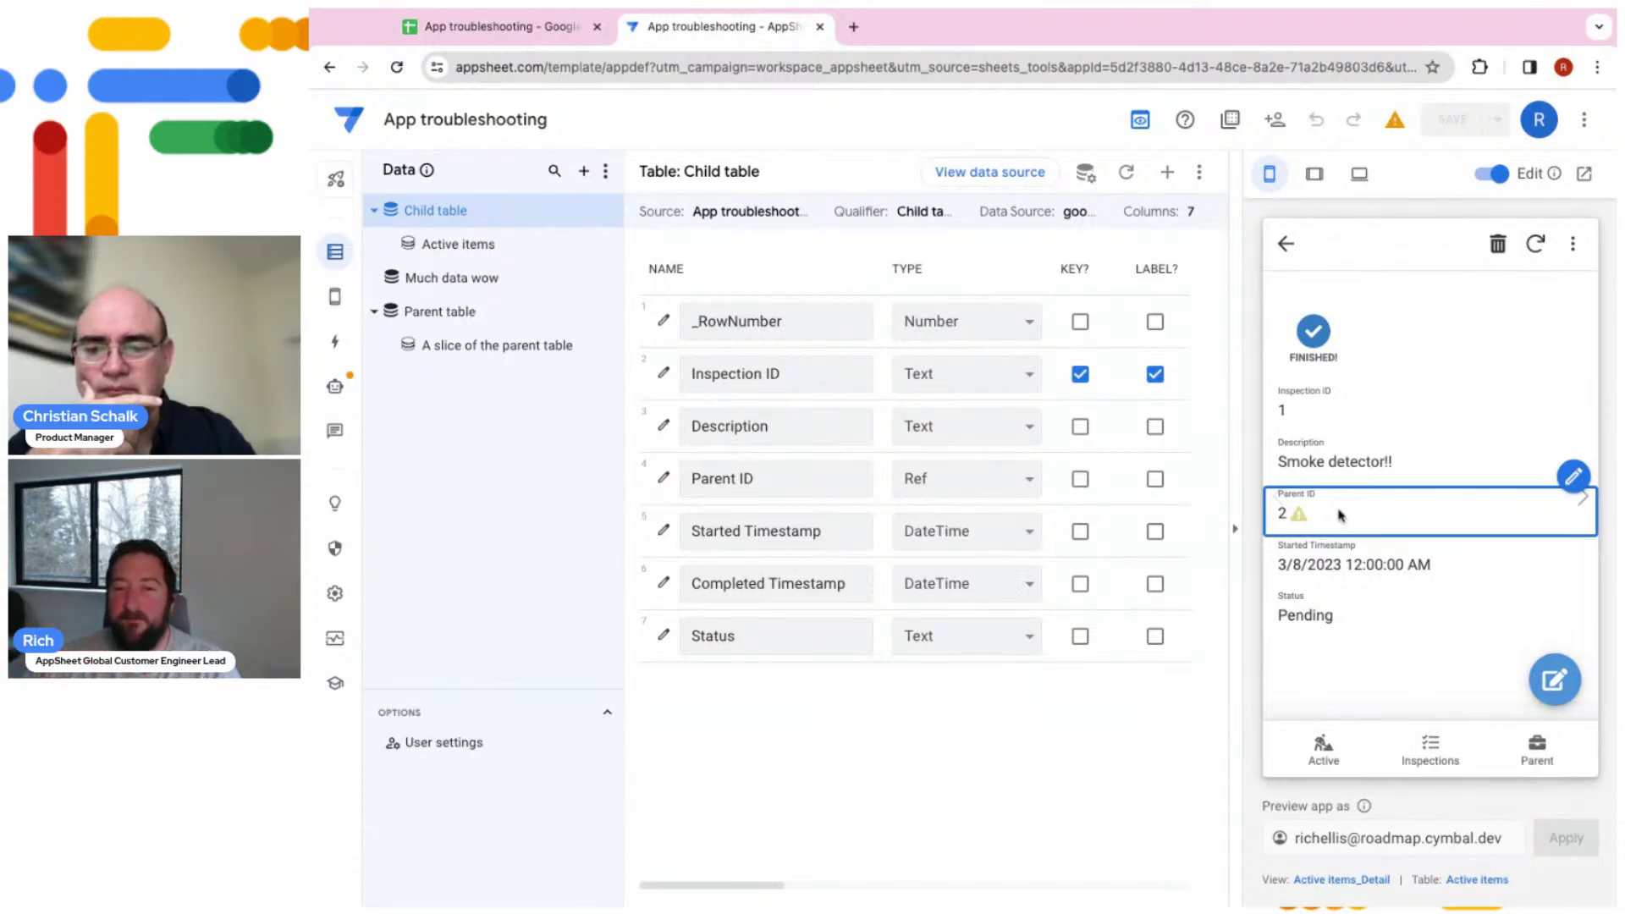
# Add a row to the spreadsheet's Parent table sheet with Parent ID 2 and description "value 2"
pyautogui.click(508, 27)
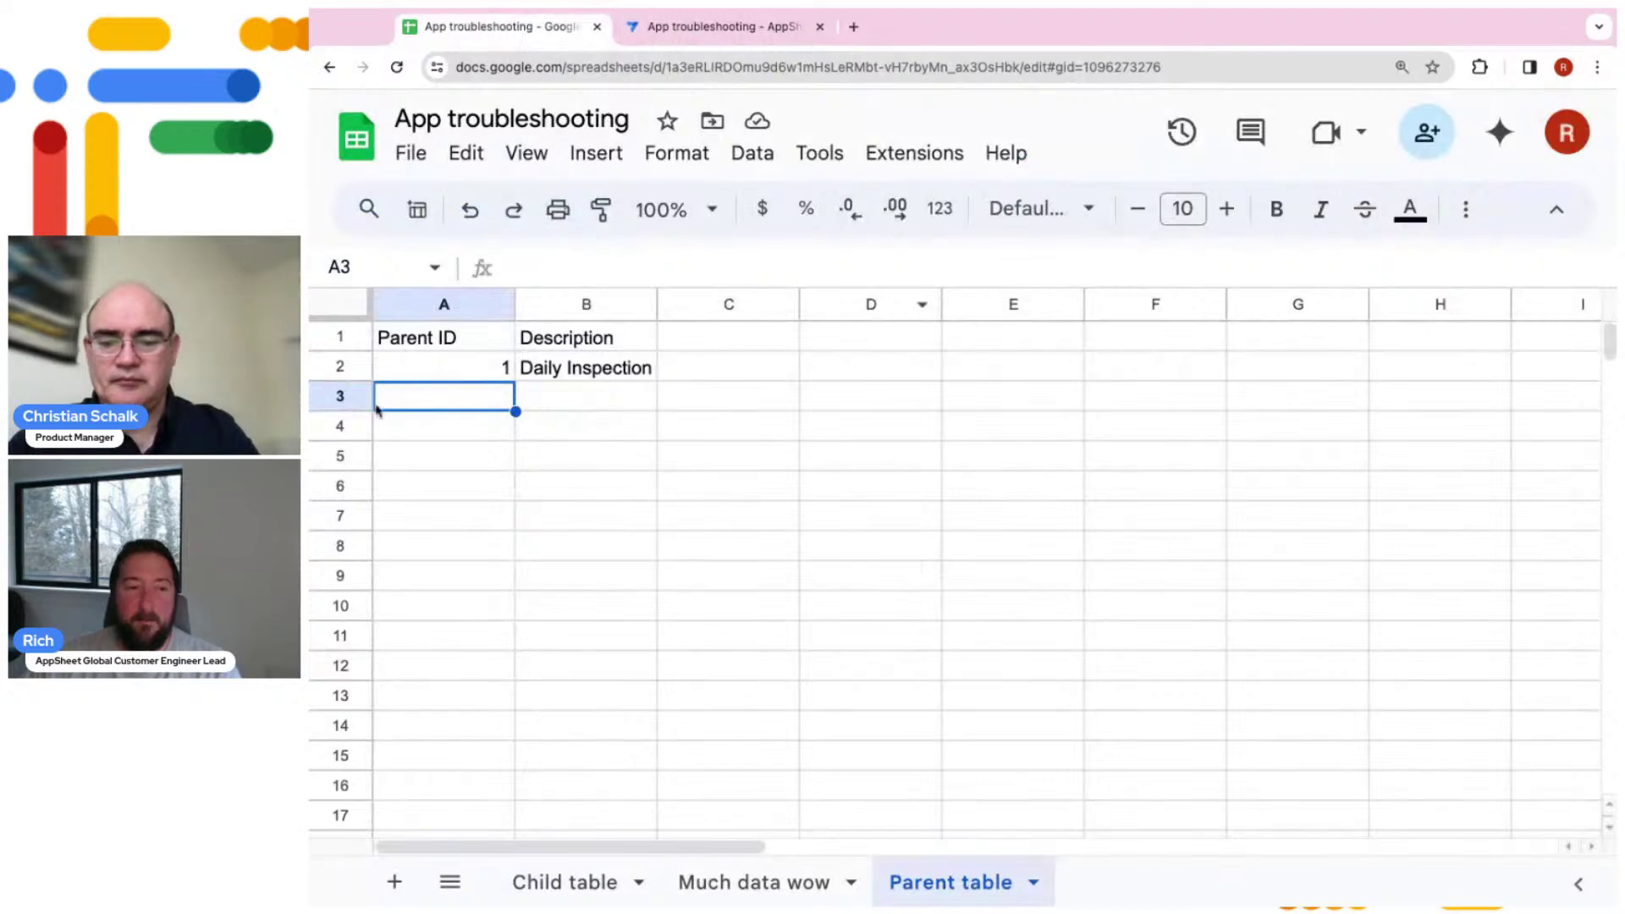
pyautogui.write('2')
pyautogui.press('Tab')
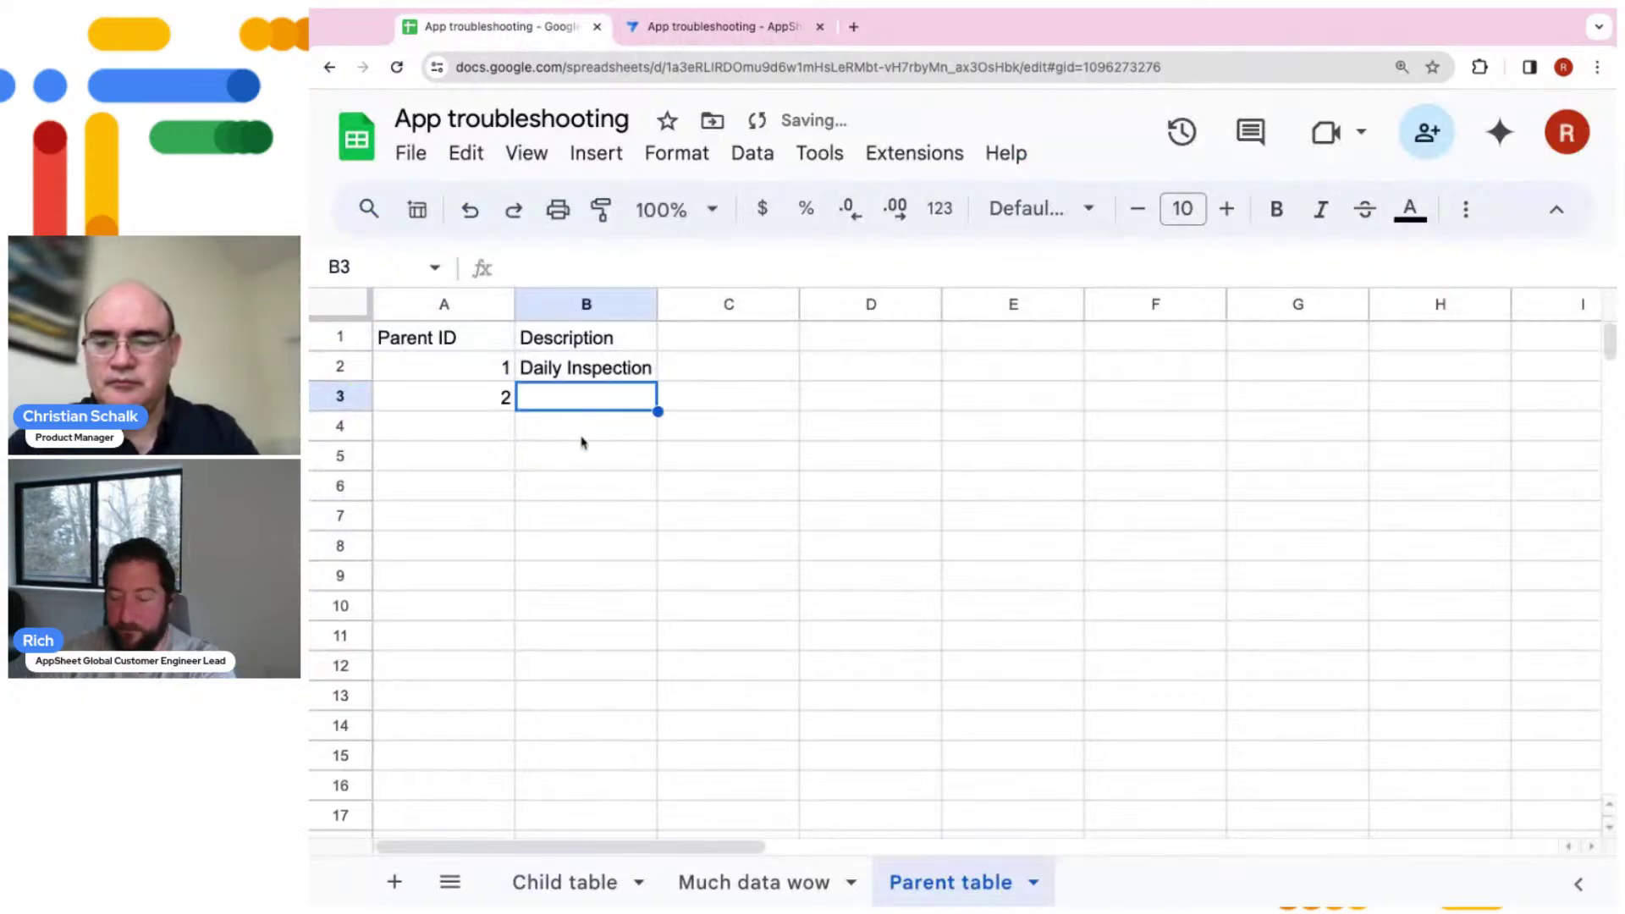
pyautogui.write('value 2')
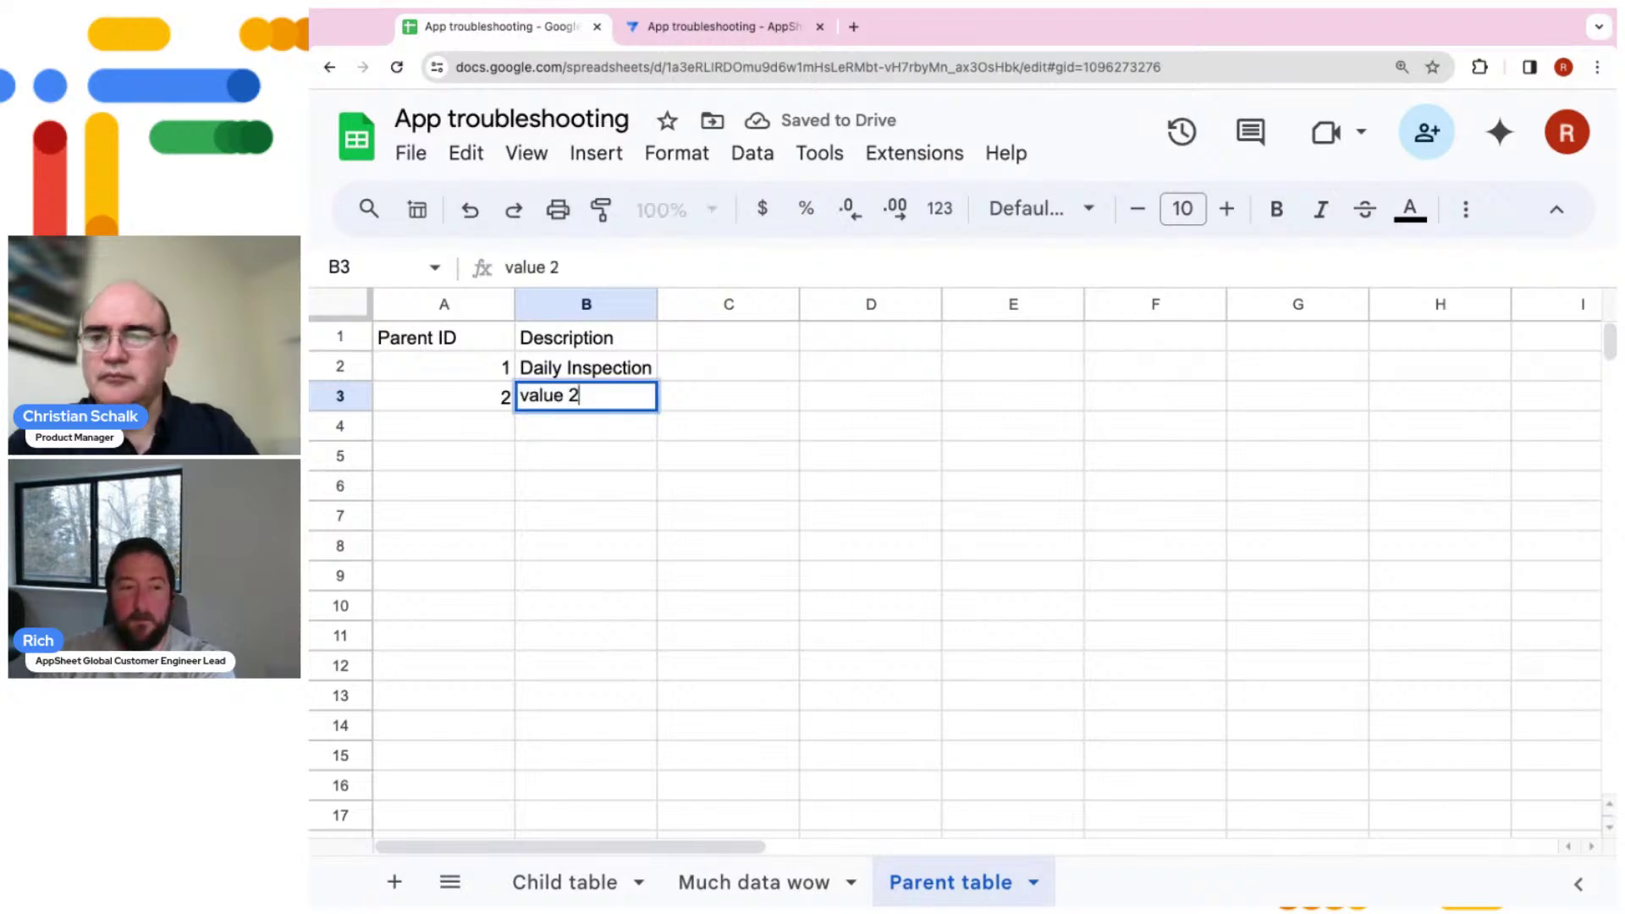
pyautogui.press('Return')
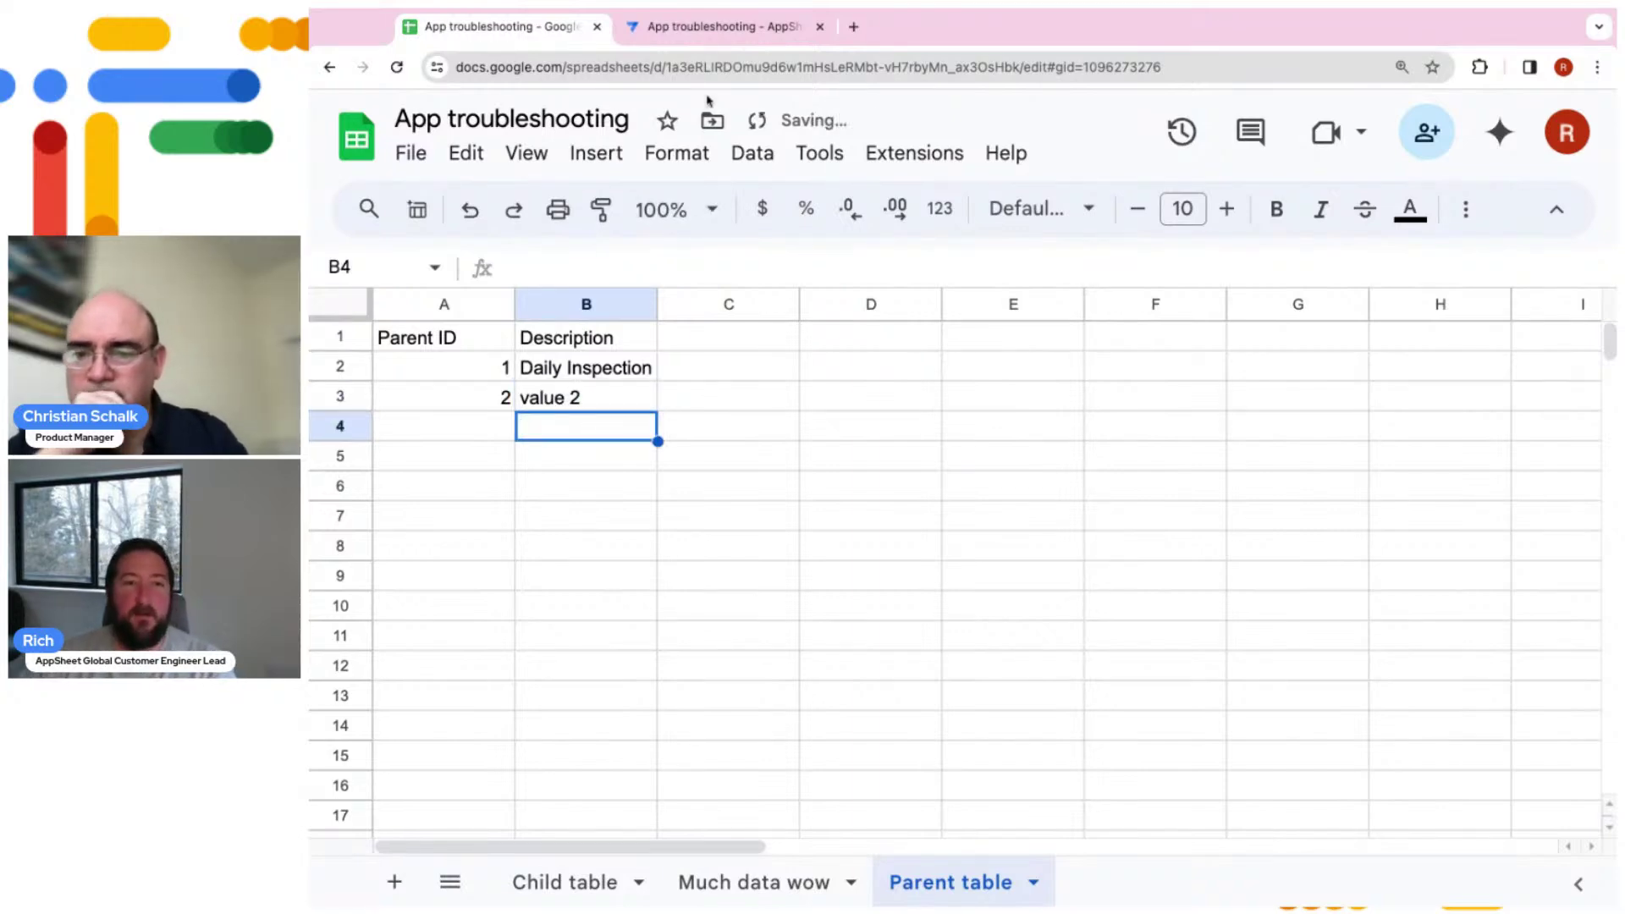
# Switch to AppSheet and sync the App troubleshooting preview with the updated spreadsheet data
pyautogui.click(720, 27)
pyautogui.click(1534, 243)
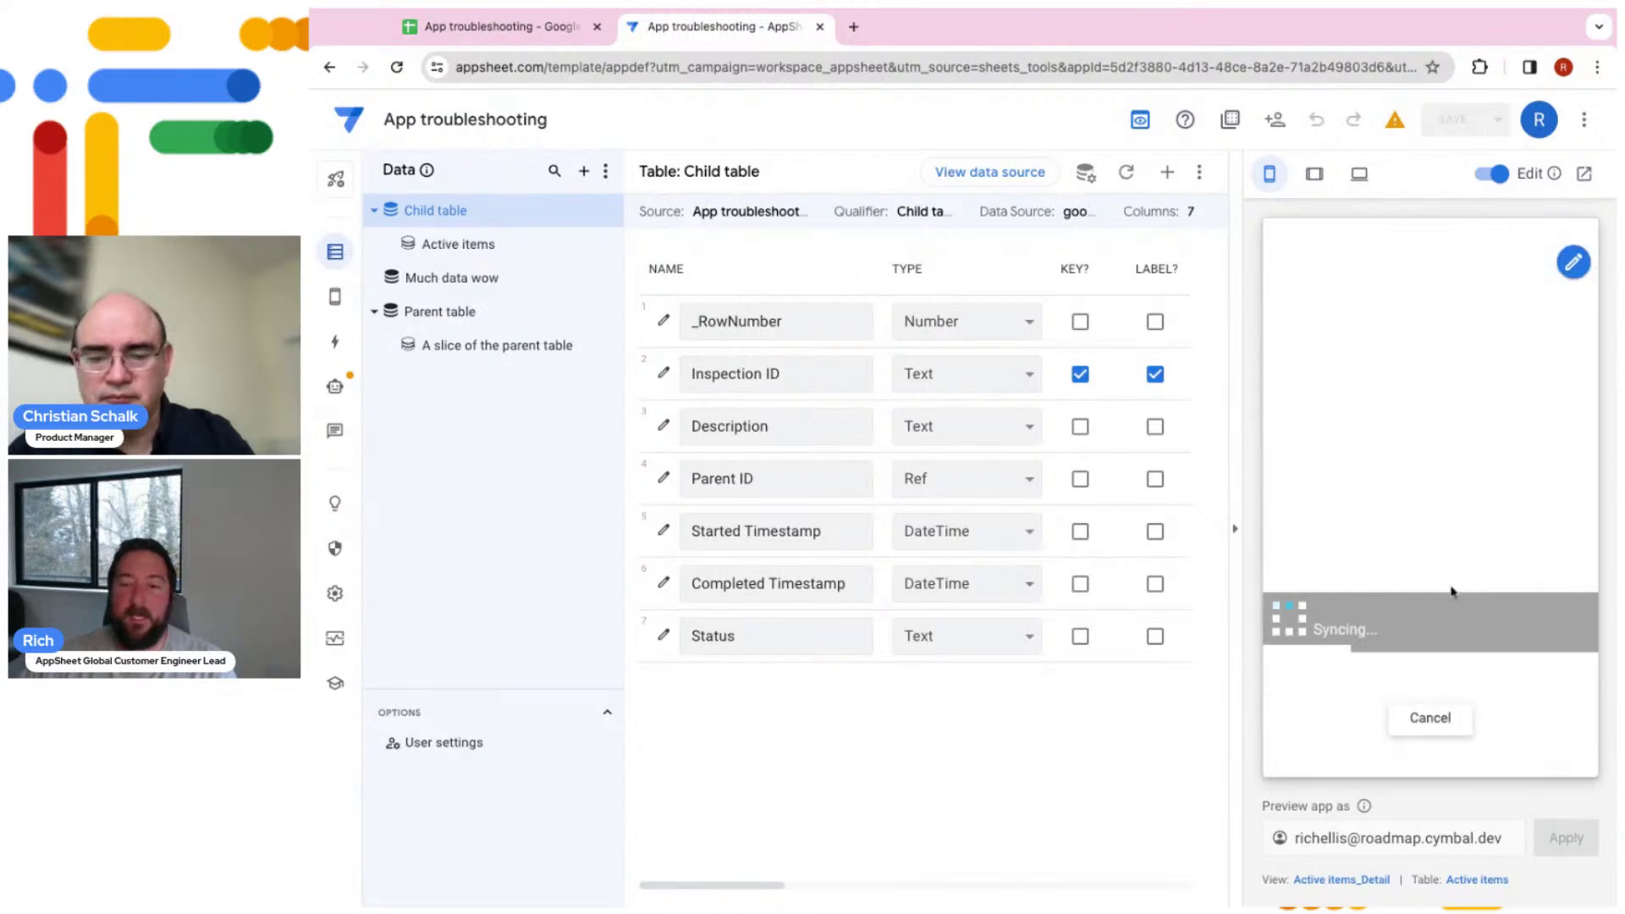
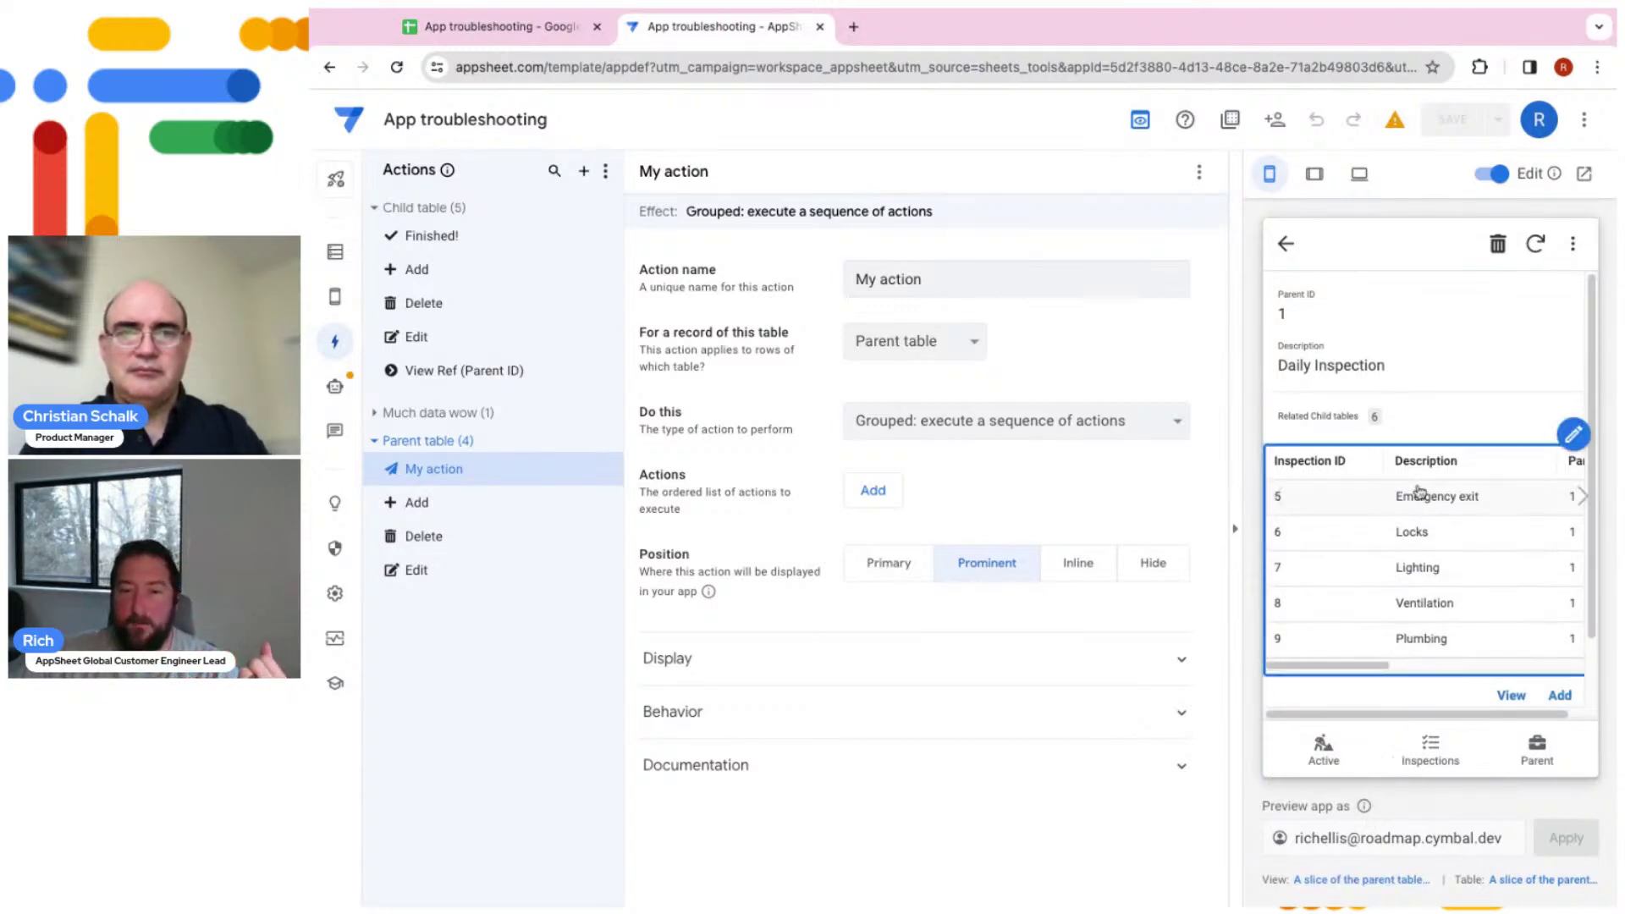
# Return to the Parent list in the app preview, open the Parent view's settings and examine its action bar Actions option
pyautogui.click(1285, 245)
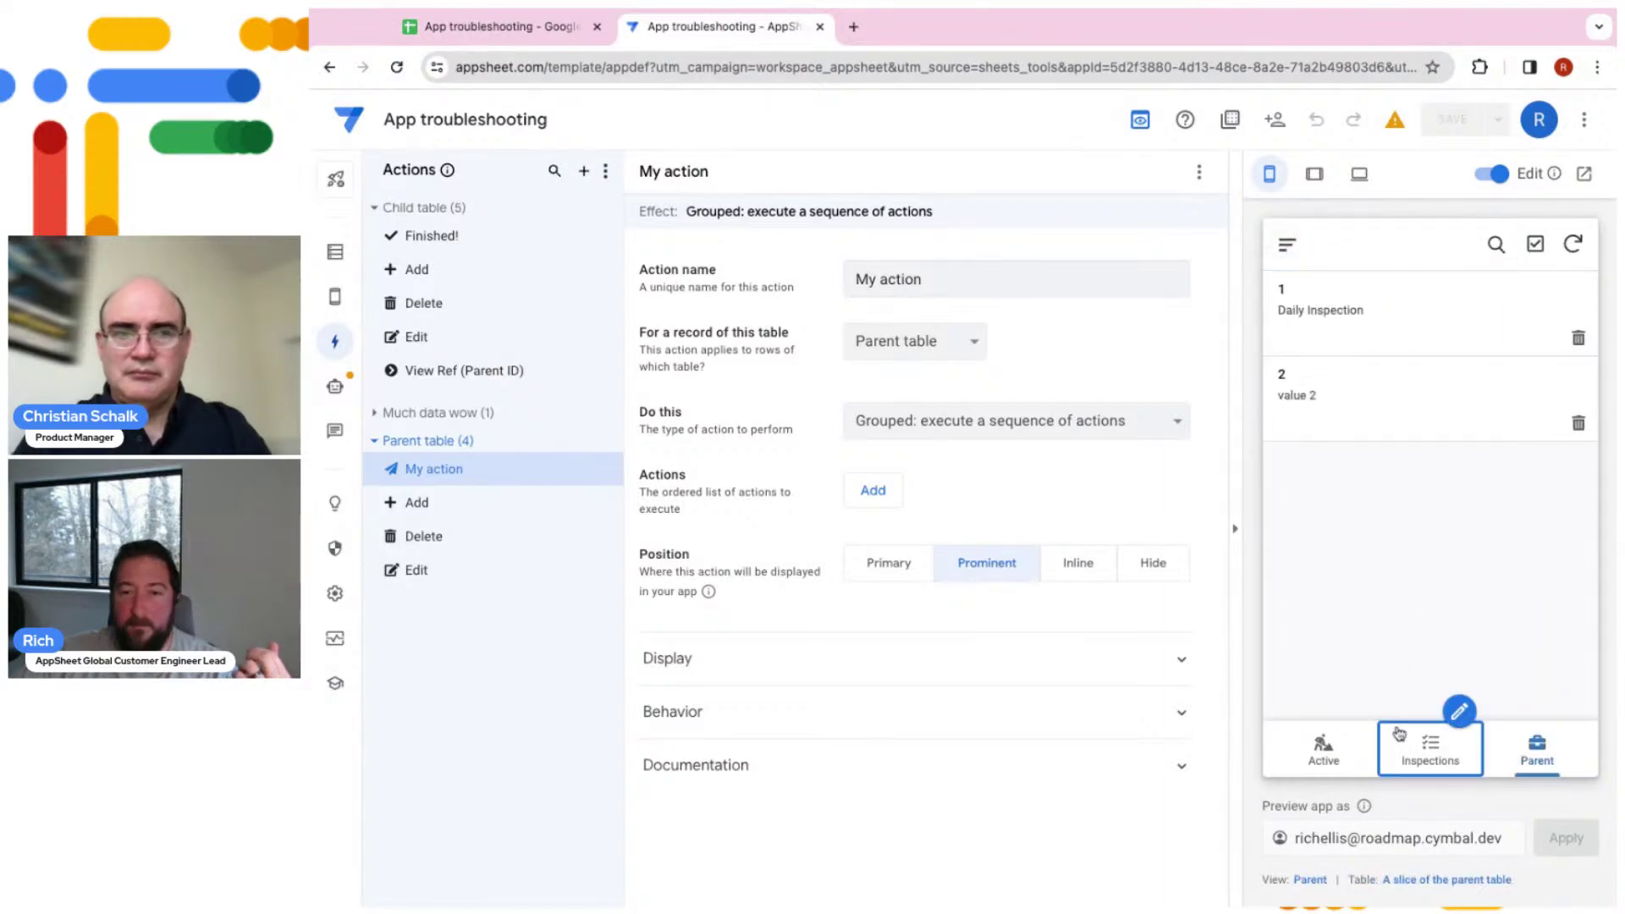
pyautogui.click(1312, 881)
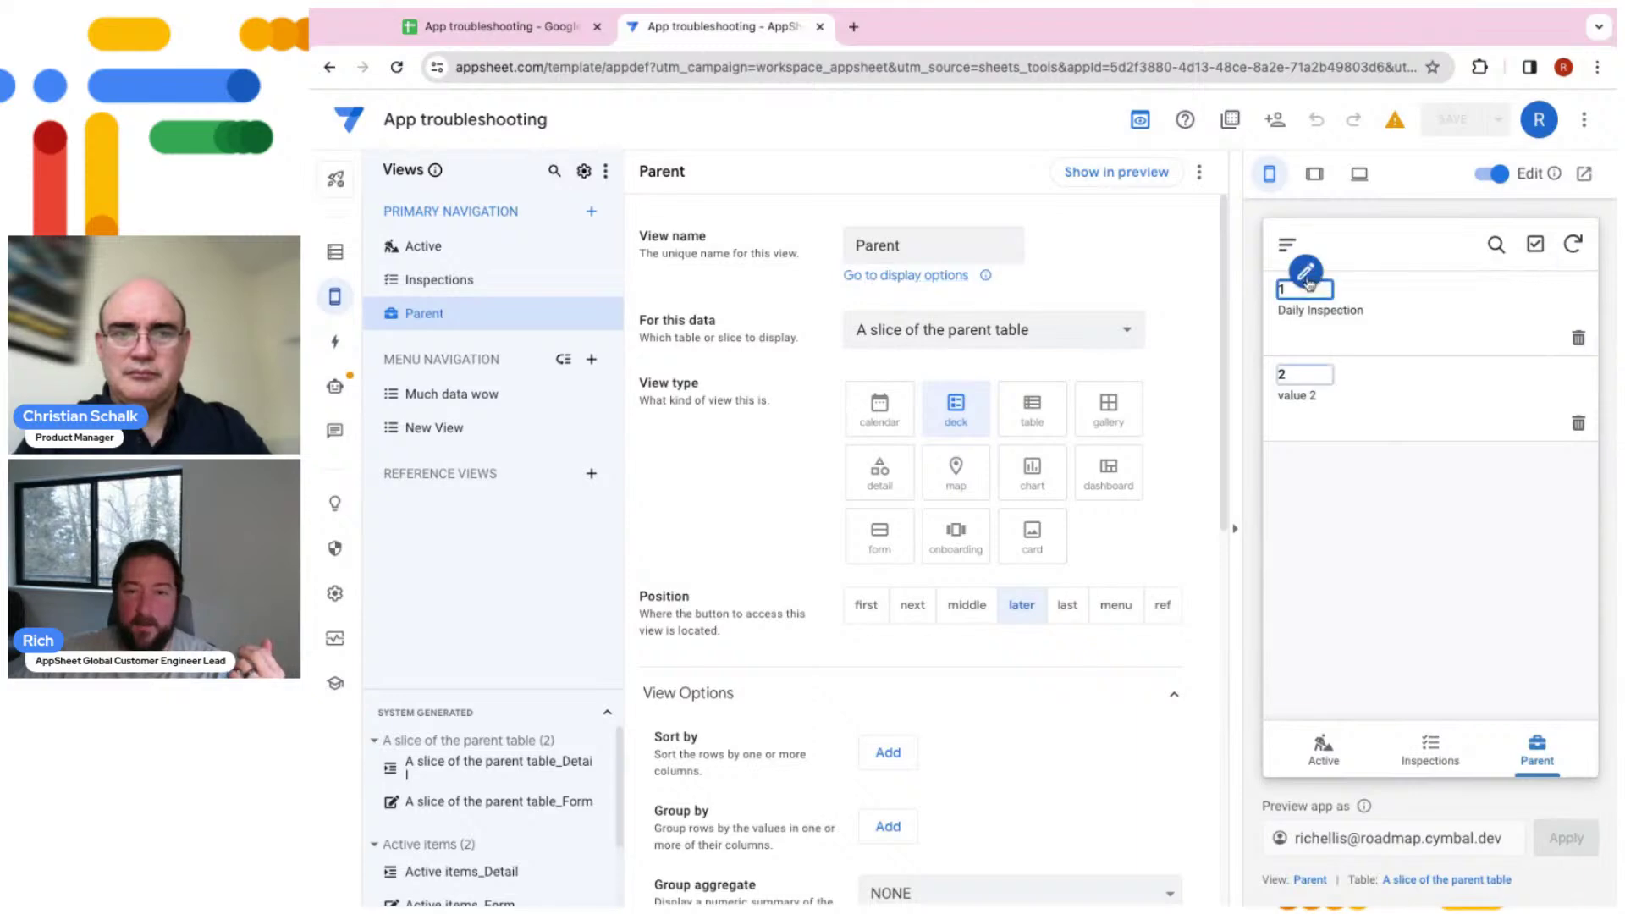
pyautogui.scroll(-6, 745, 516)
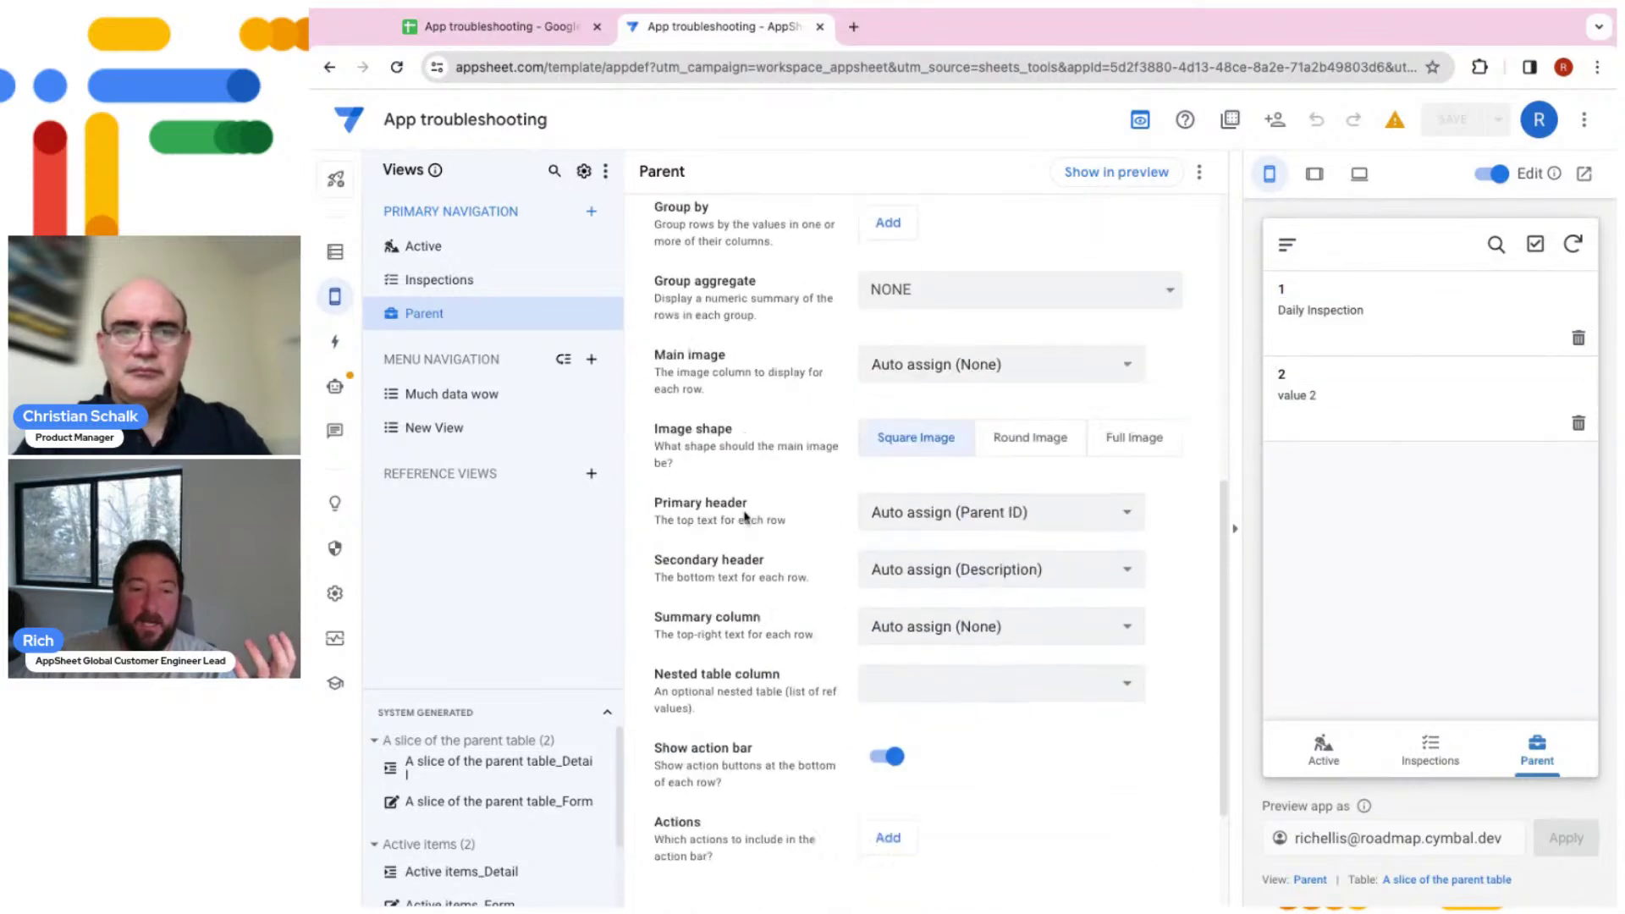
pyautogui.scroll(-3, 745, 516)
pyautogui.moveTo(725, 657)
pyautogui.mouseDown()
pyautogui.moveTo(664, 643)
pyautogui.moveTo(734, 681)
pyautogui.mouseUp()
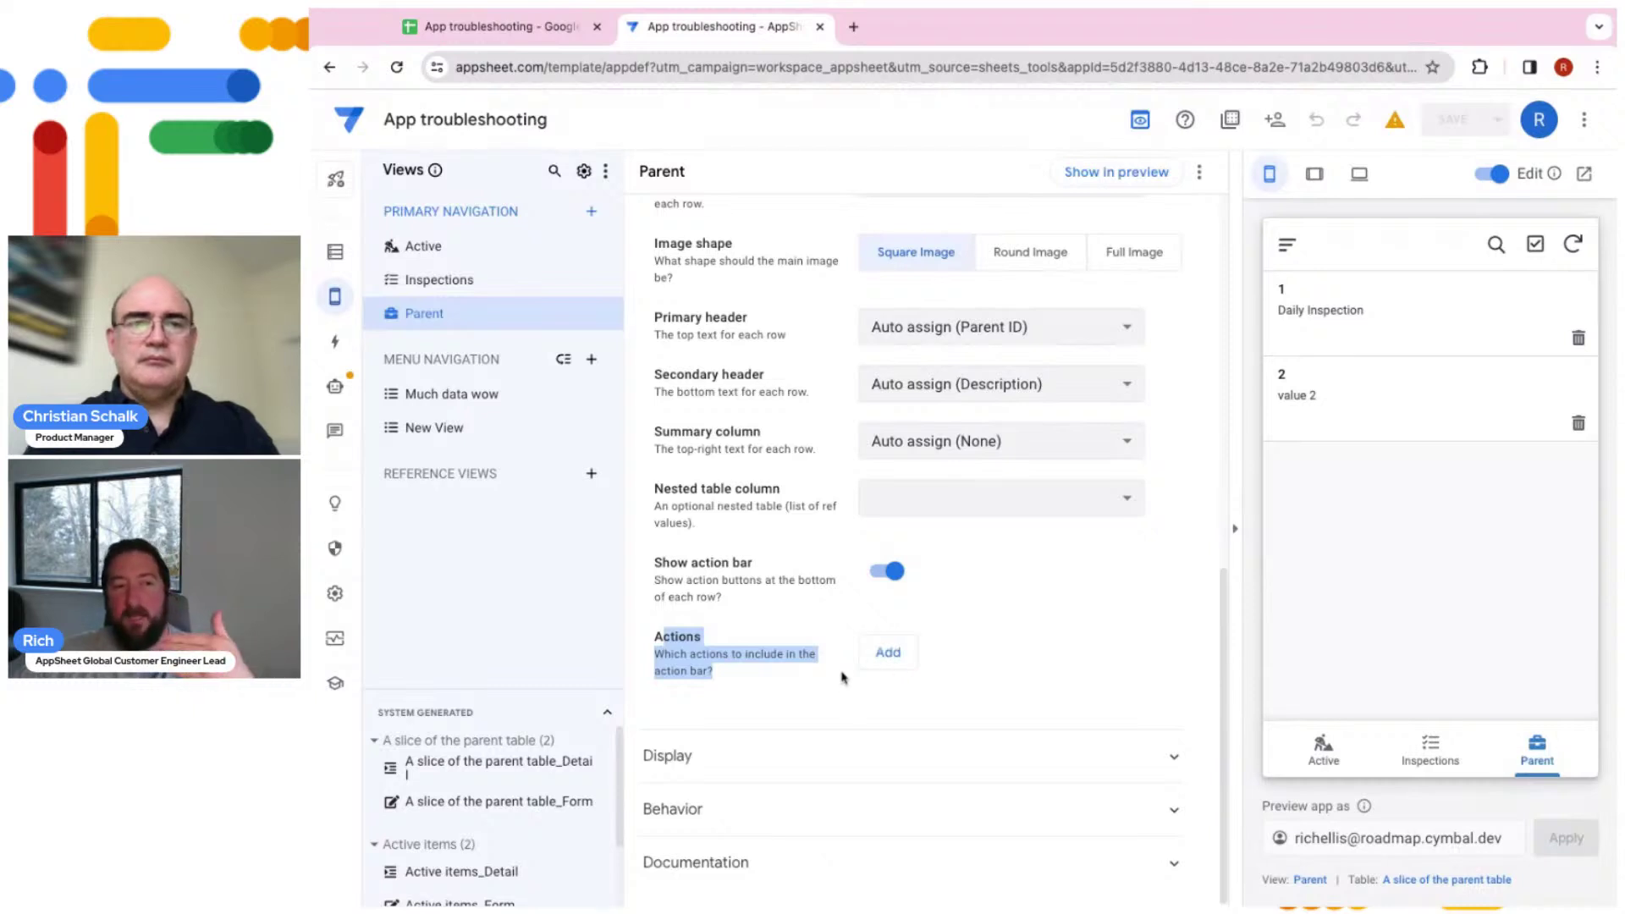
pyautogui.click(804, 680)
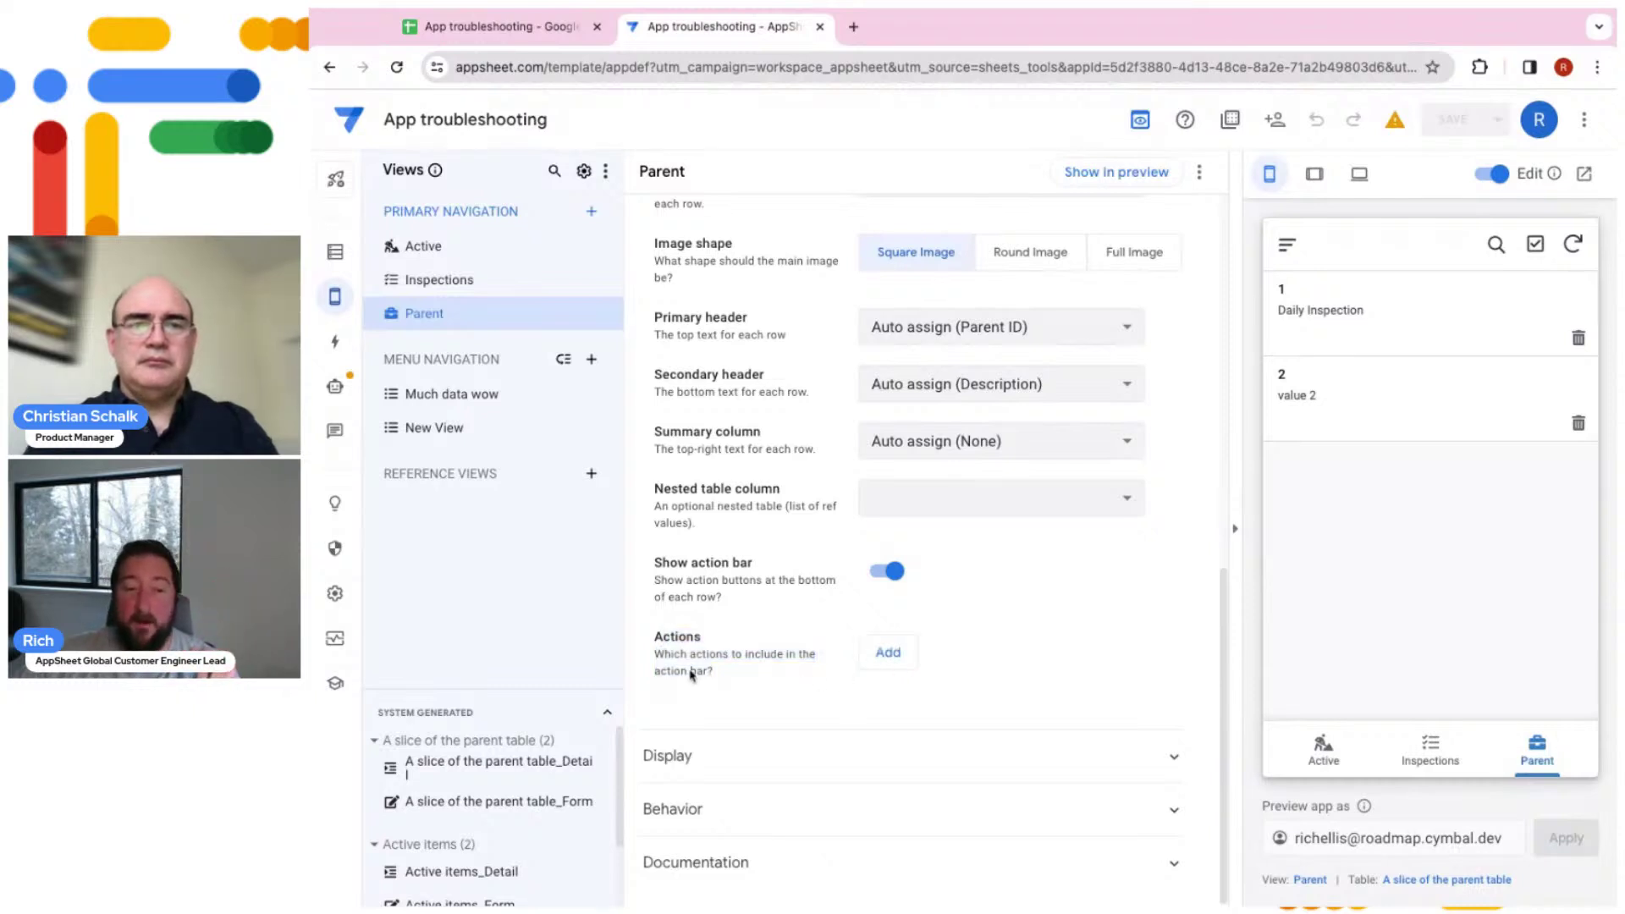
pyautogui.moveTo(726, 673); pyautogui.dragTo(665, 646)
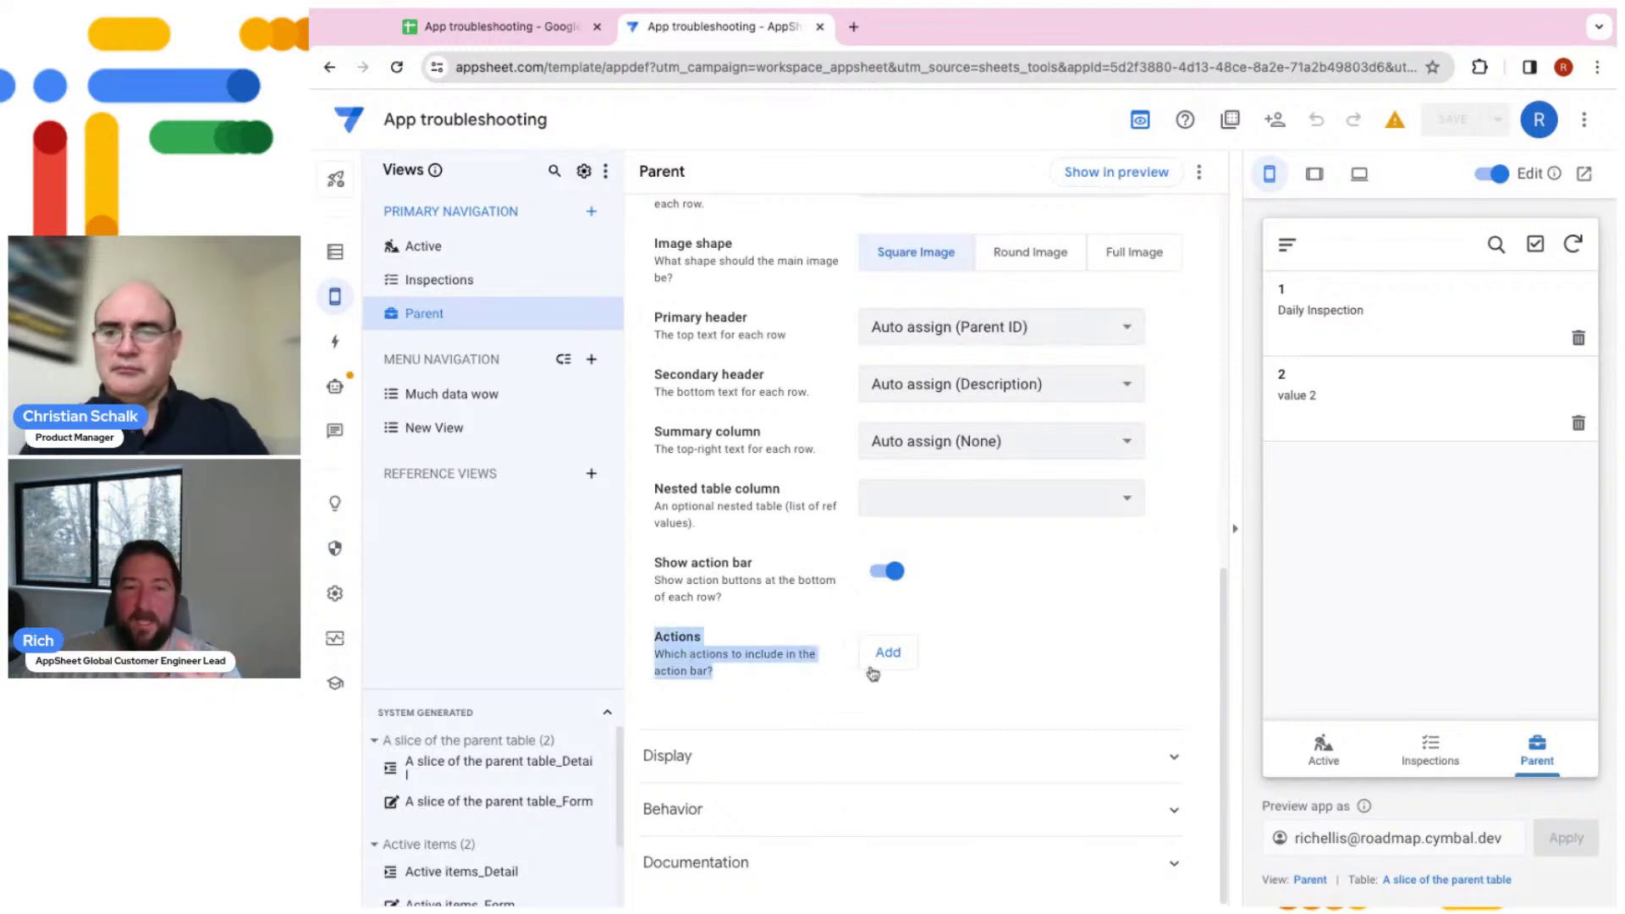
# Open the settings of A slice of the parent table and change its Delete slice action to Auto assign
pyautogui.click(1428, 881)
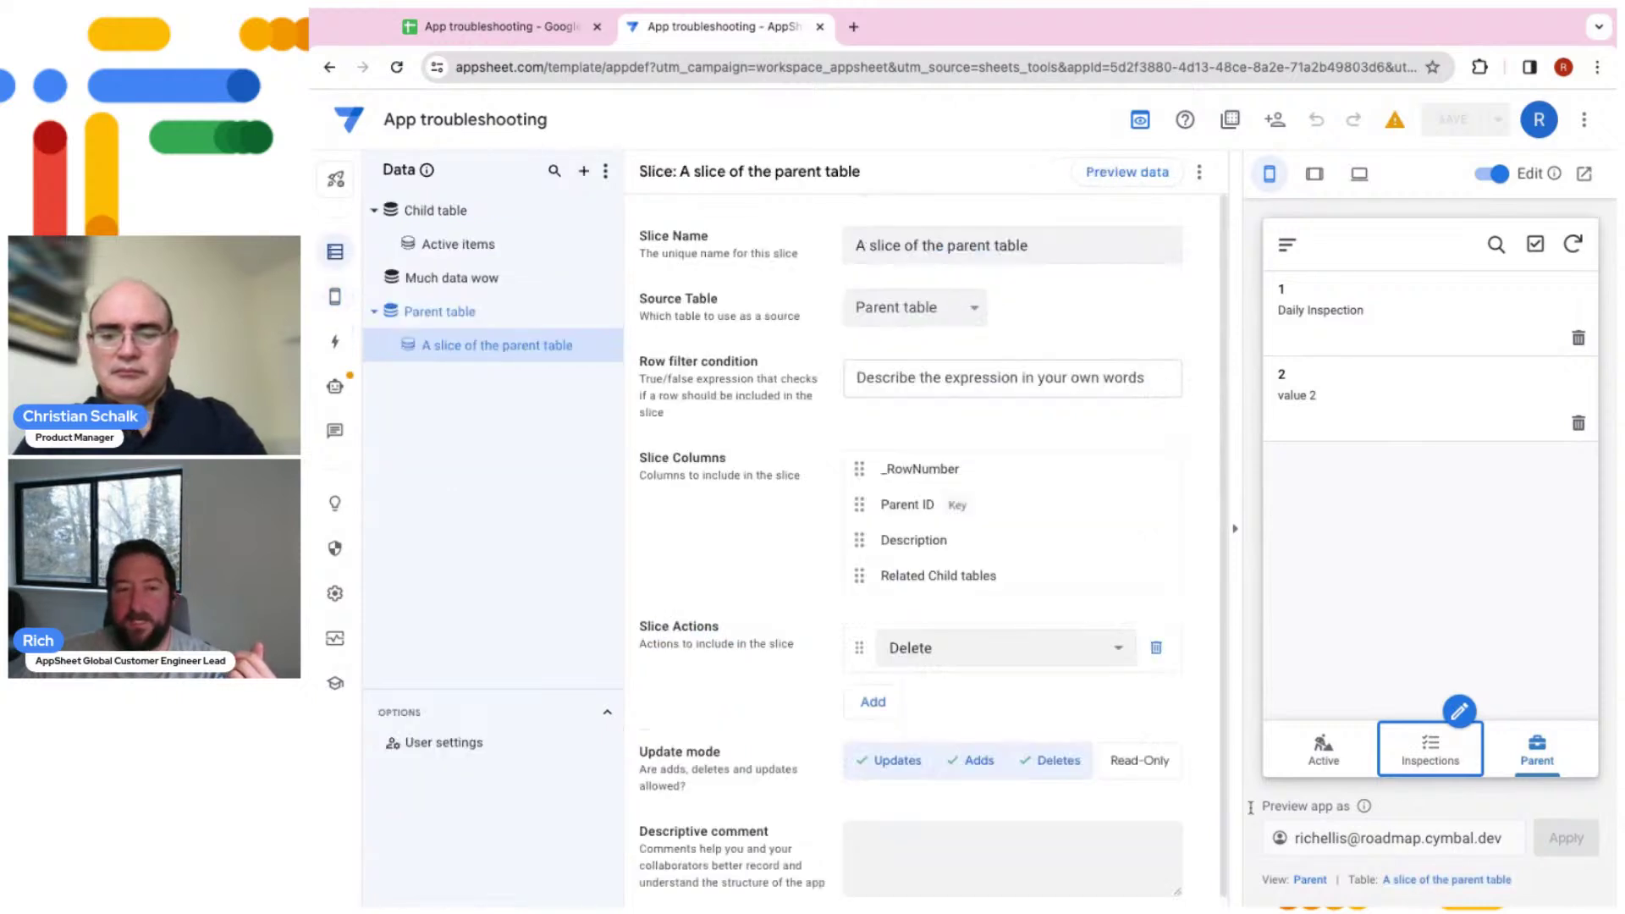
pyautogui.scroll(-1, 845, 385)
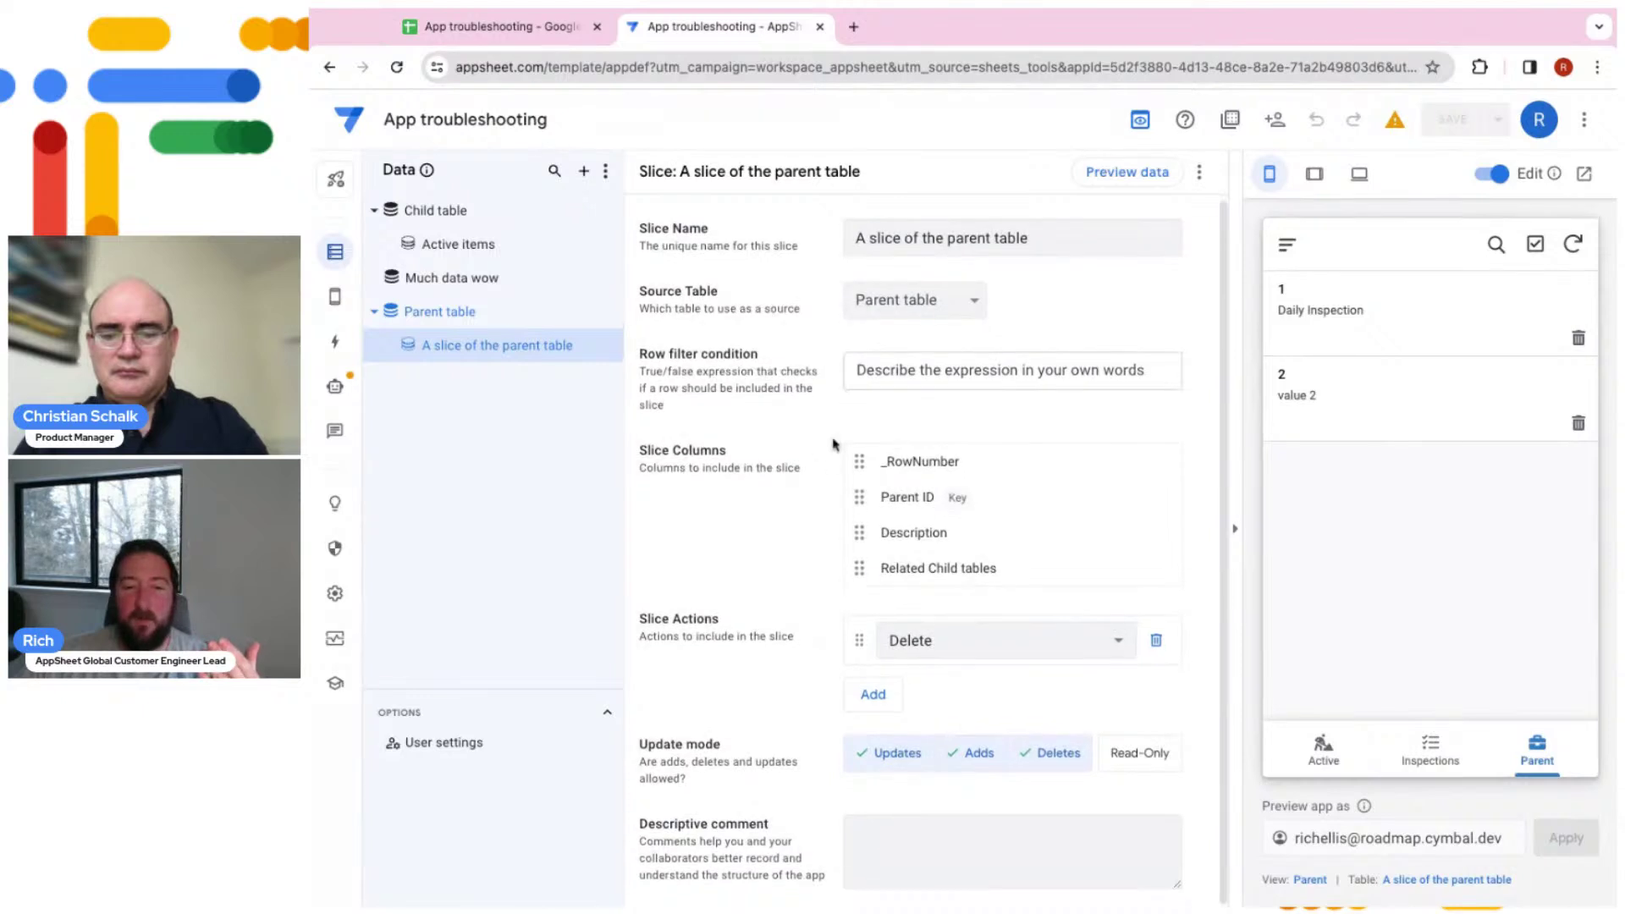
pyautogui.tripleClick(642, 625)
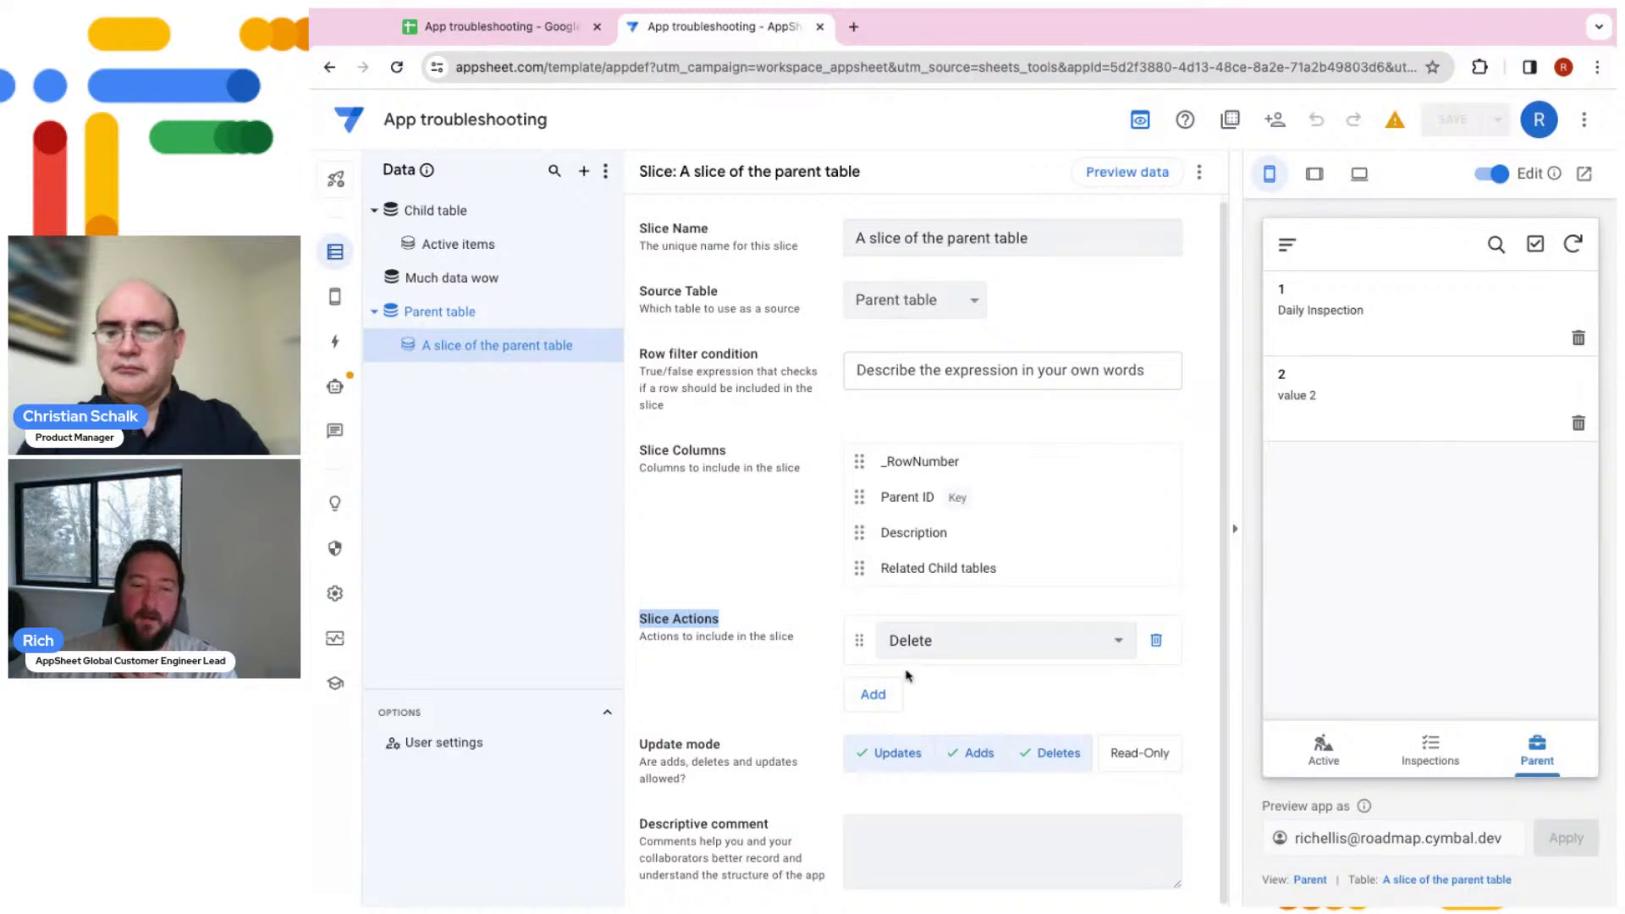
pyautogui.click(926, 648)
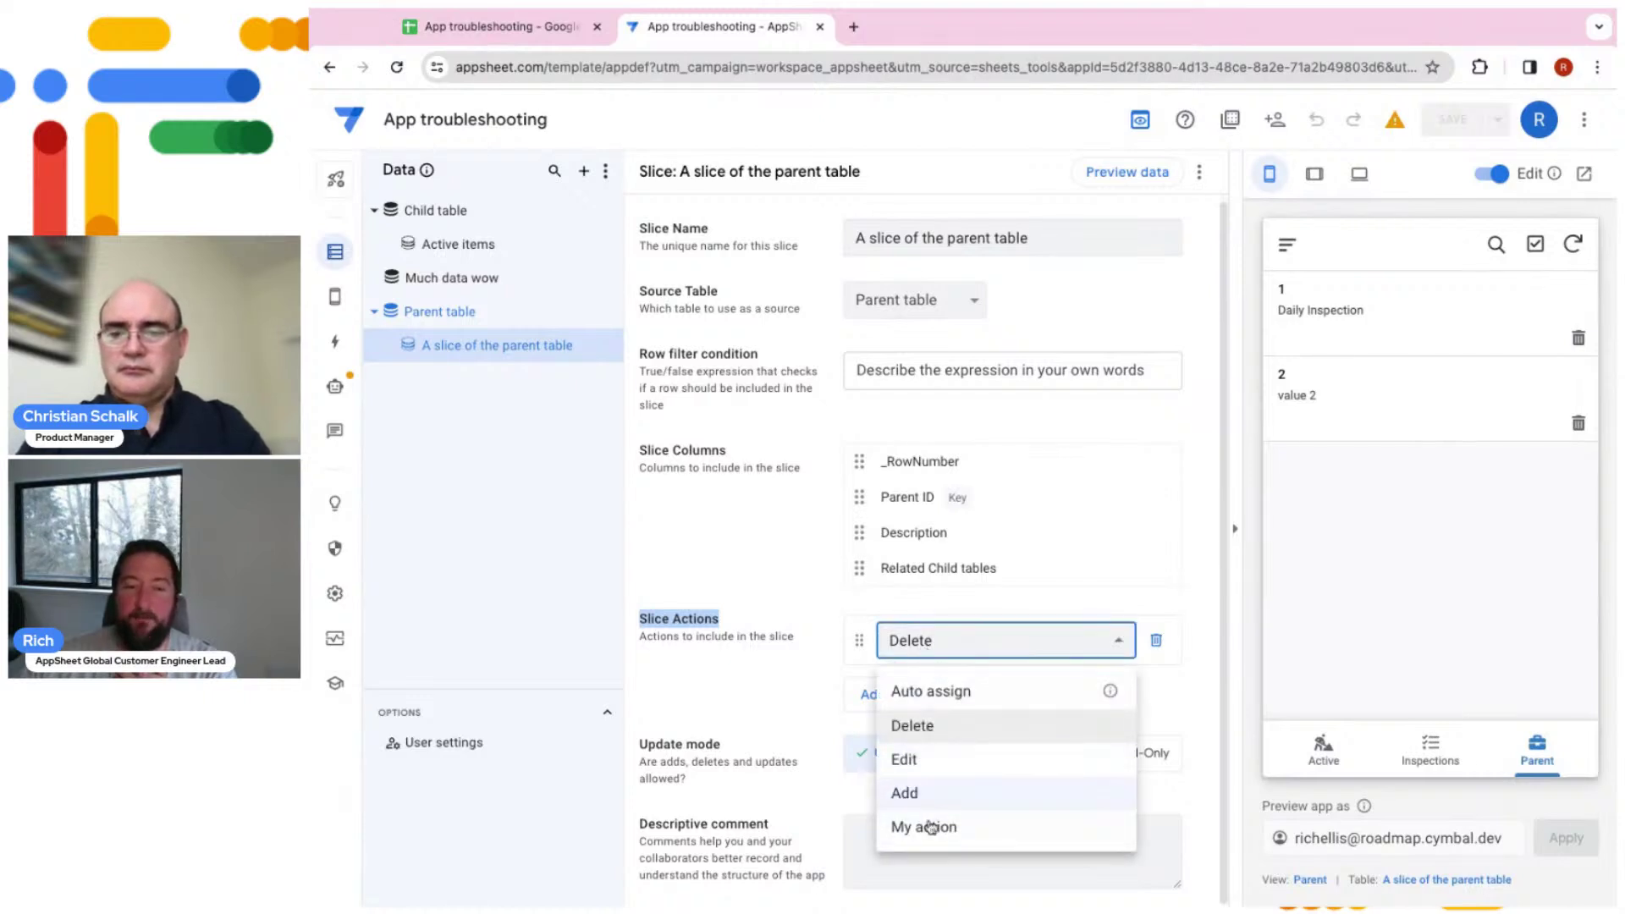
pyautogui.click(906, 694)
# Set the slice actions to Delete and My action, and check the Daily Inspection record in the app preview
pyautogui.click(928, 648)
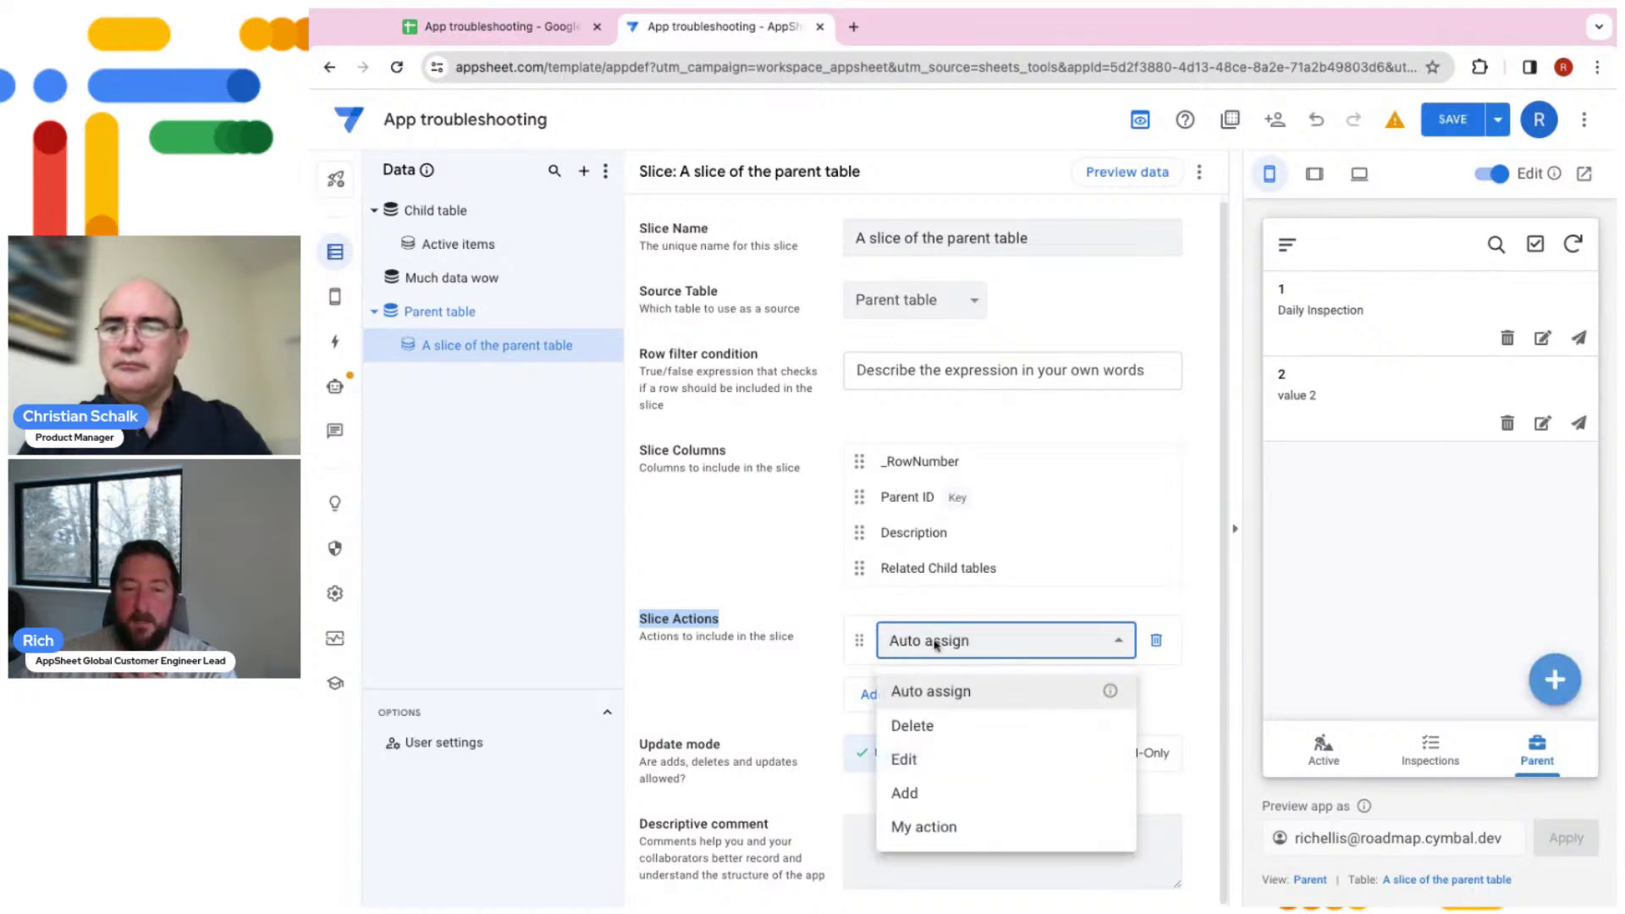
pyautogui.click(918, 722)
pyautogui.click(889, 696)
pyautogui.click(915, 708)
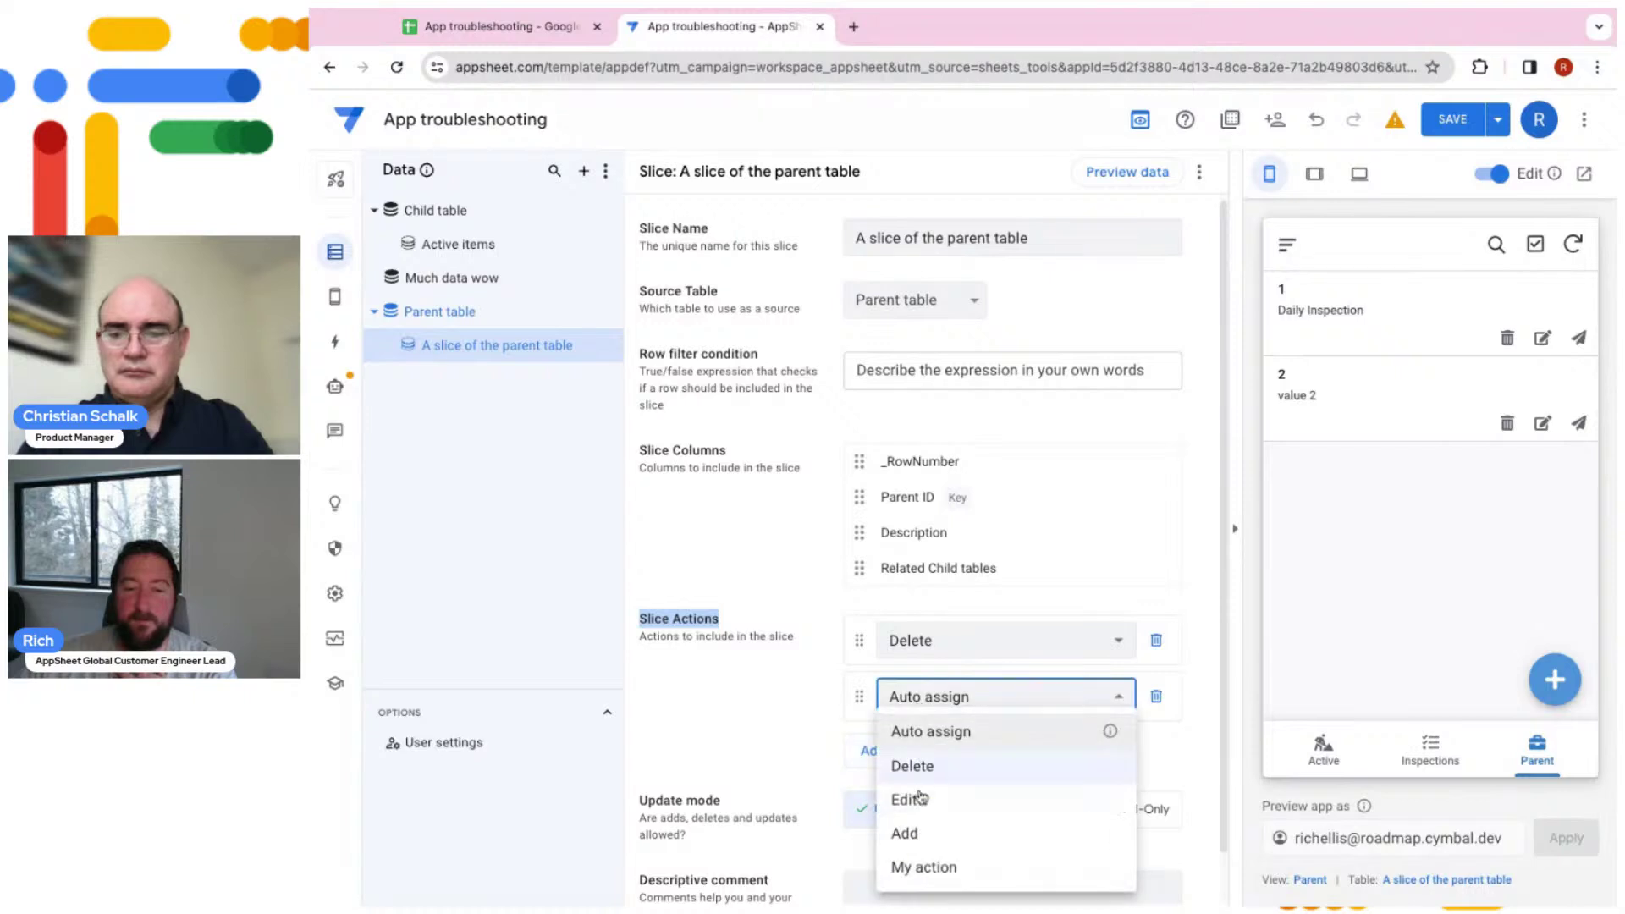
pyautogui.click(933, 865)
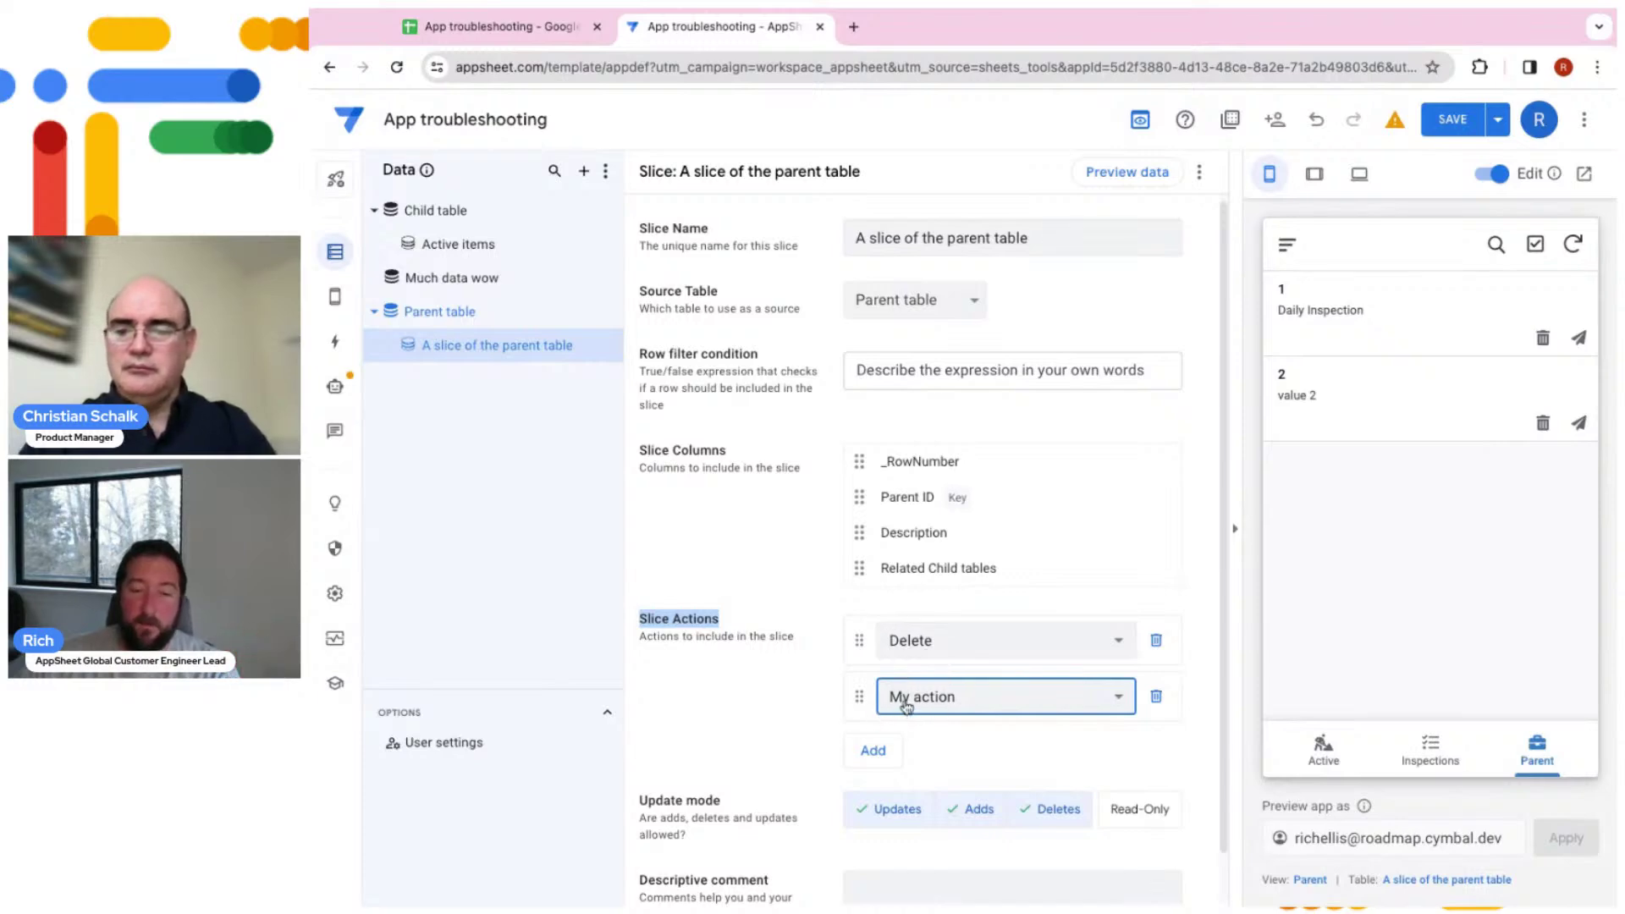
pyautogui.click(1430, 333)
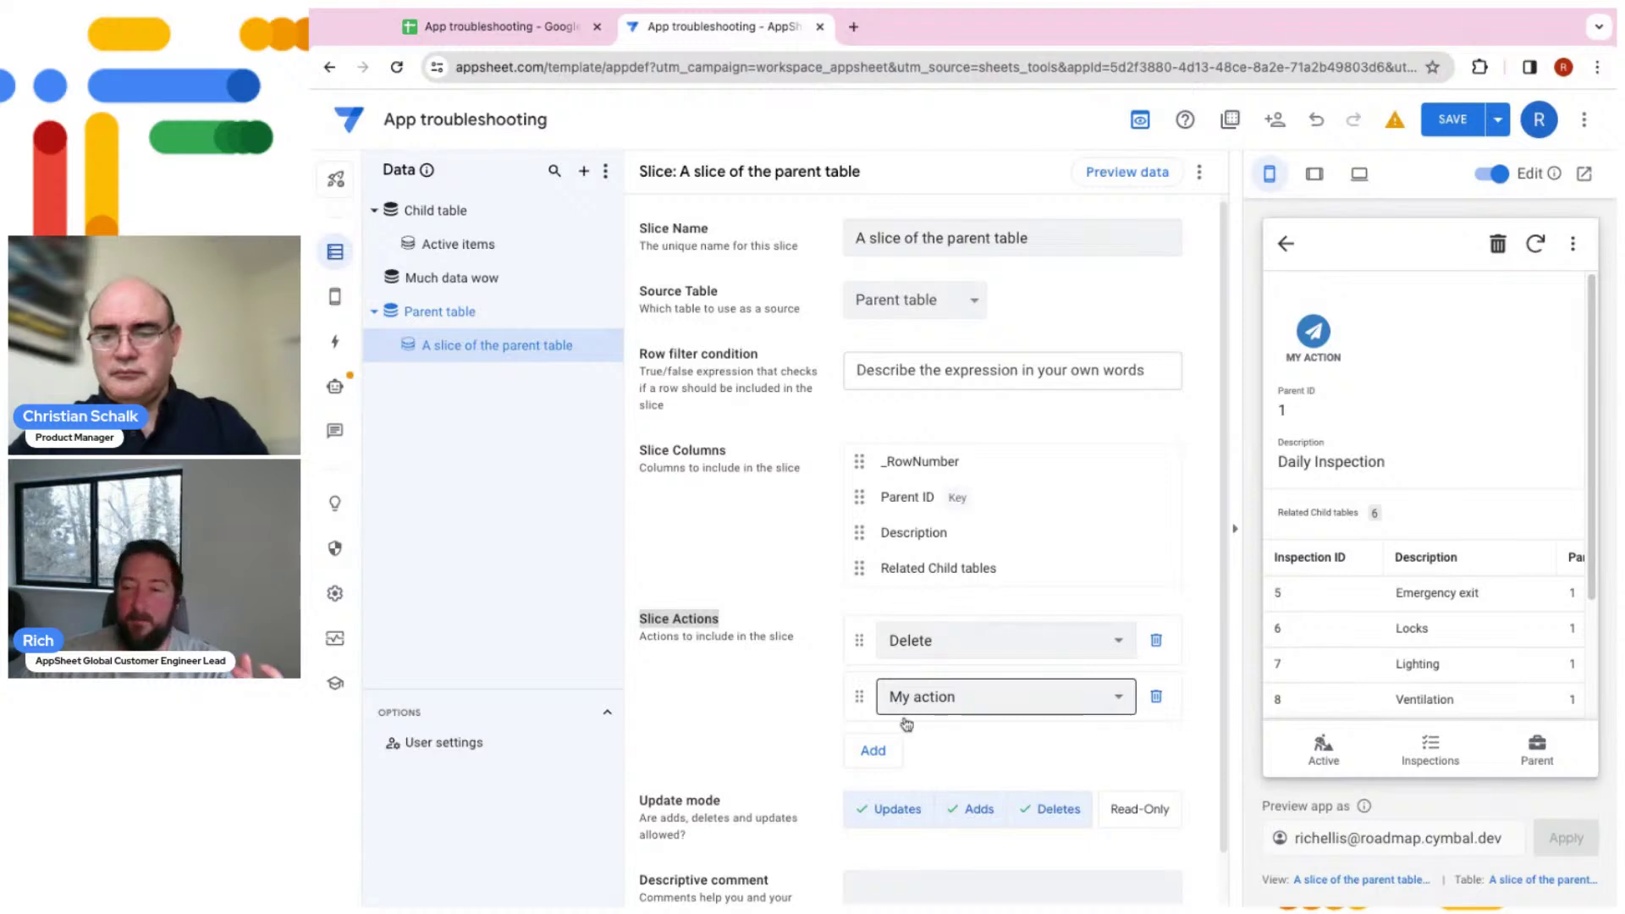
pyautogui.moveTo(1318, 336)
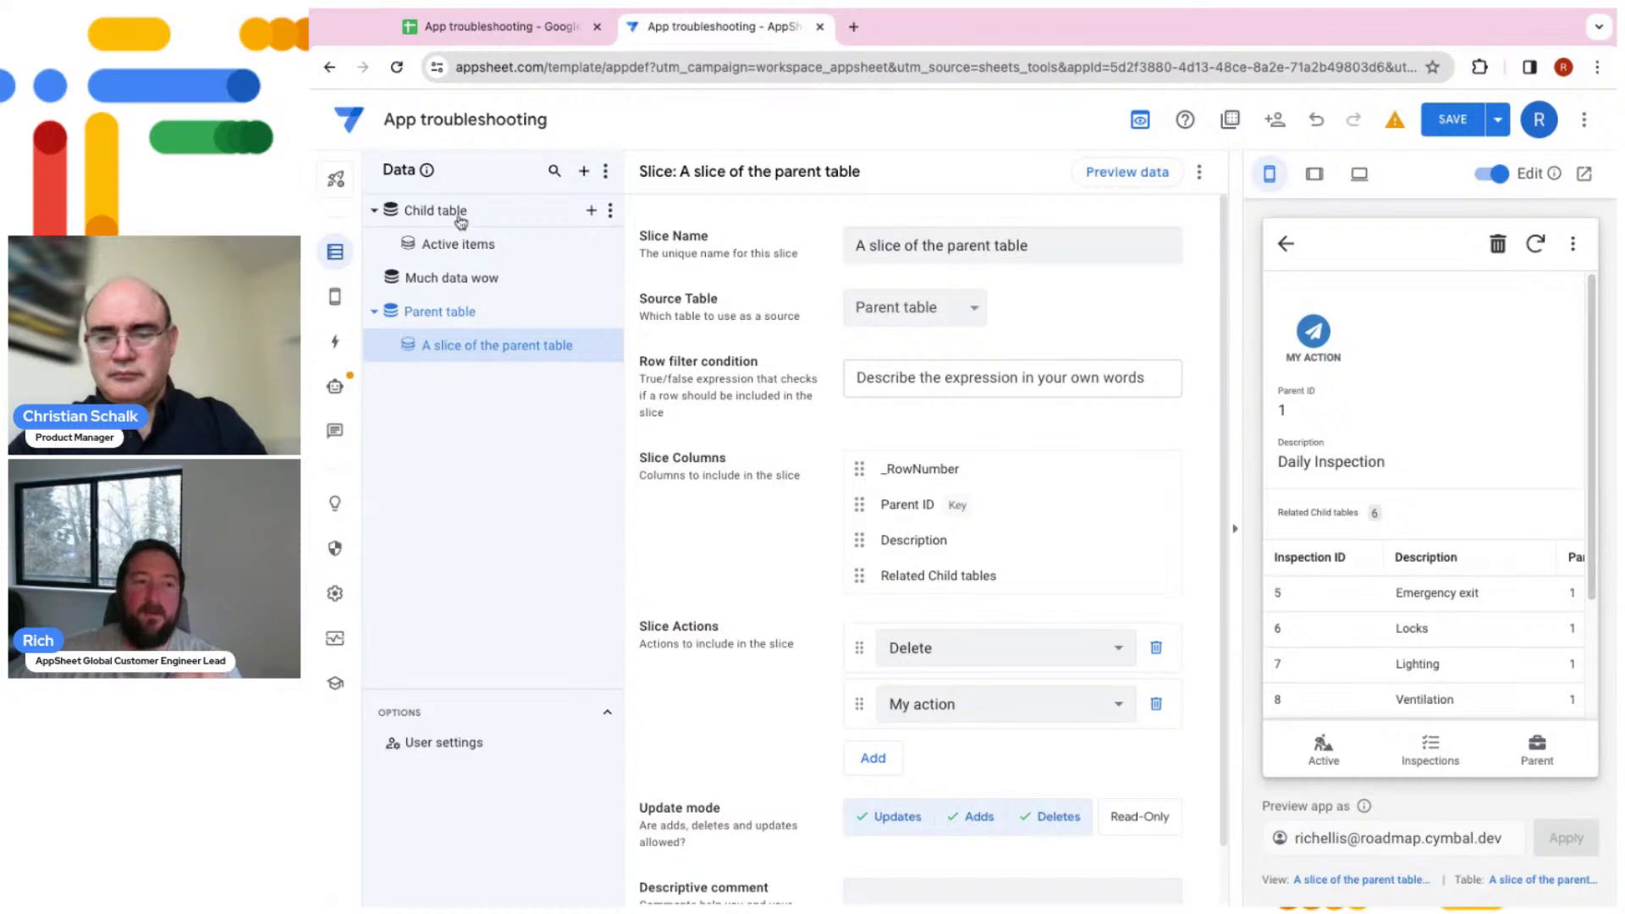
# Set the Child table's update permission to Read-Only in its table settings and save the app
pyautogui.click(457, 312)
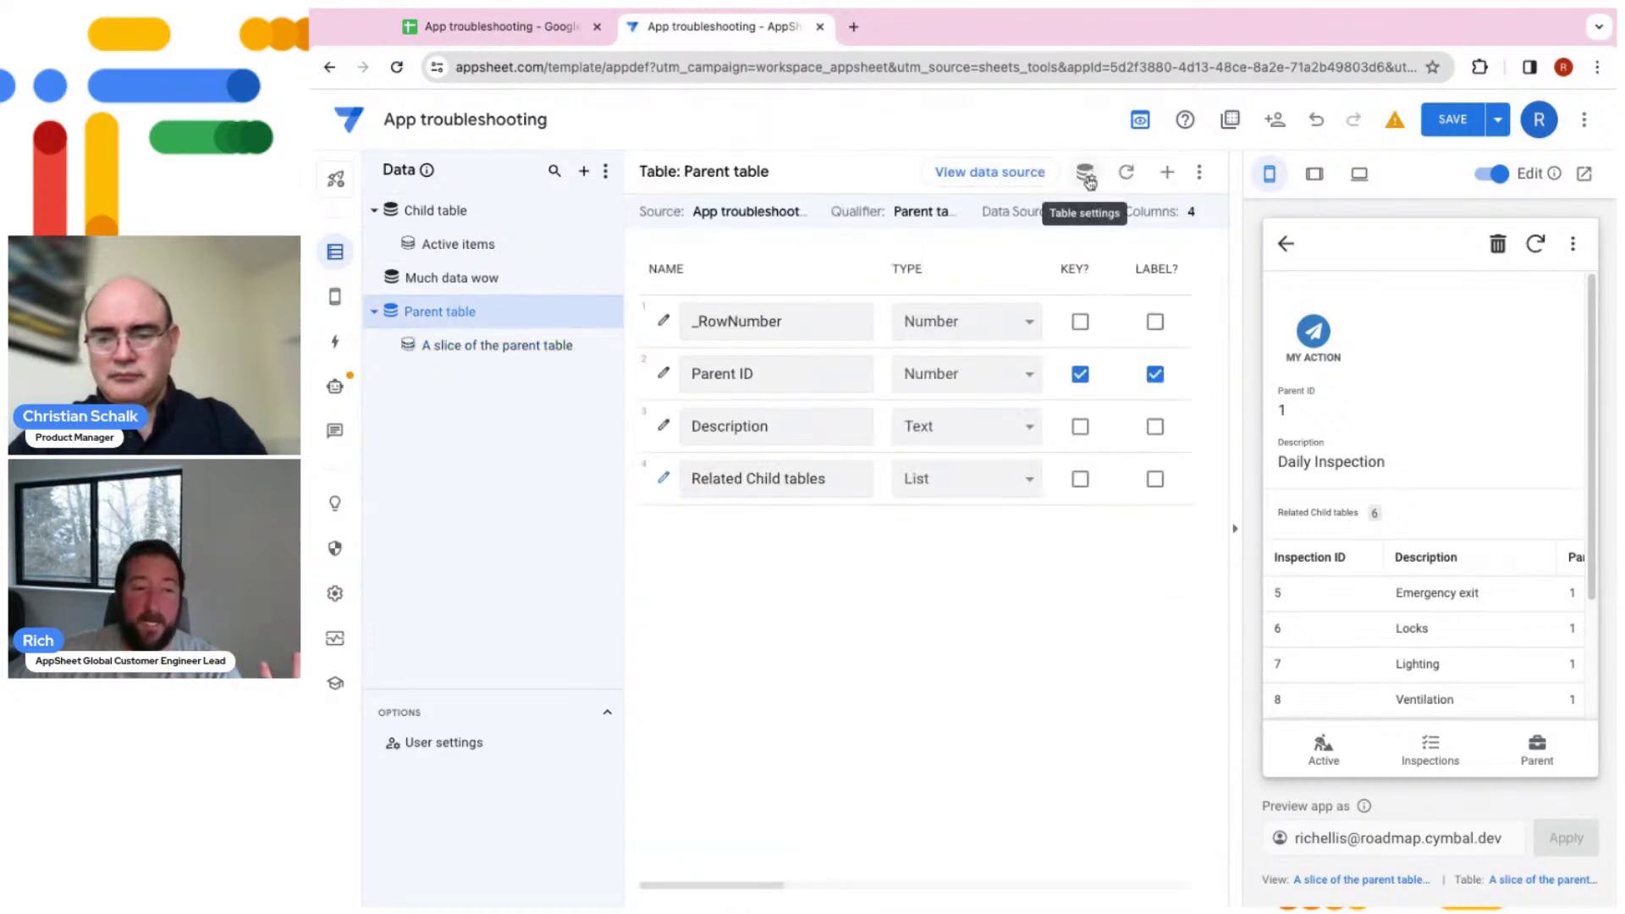
pyautogui.click(457, 219)
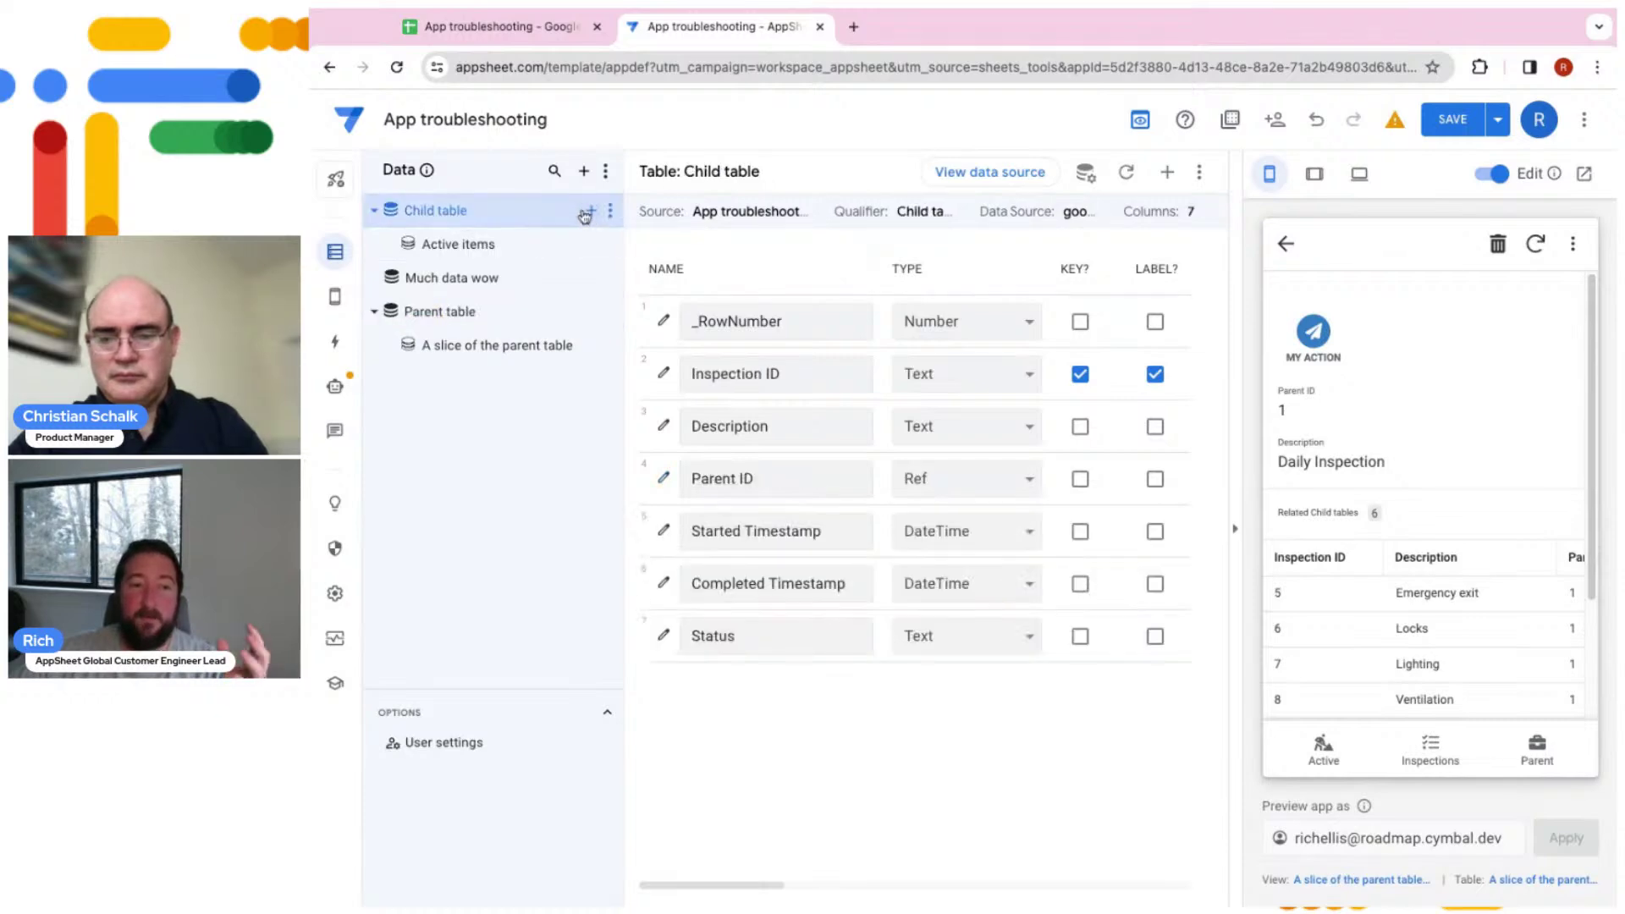
pyautogui.click(1086, 176)
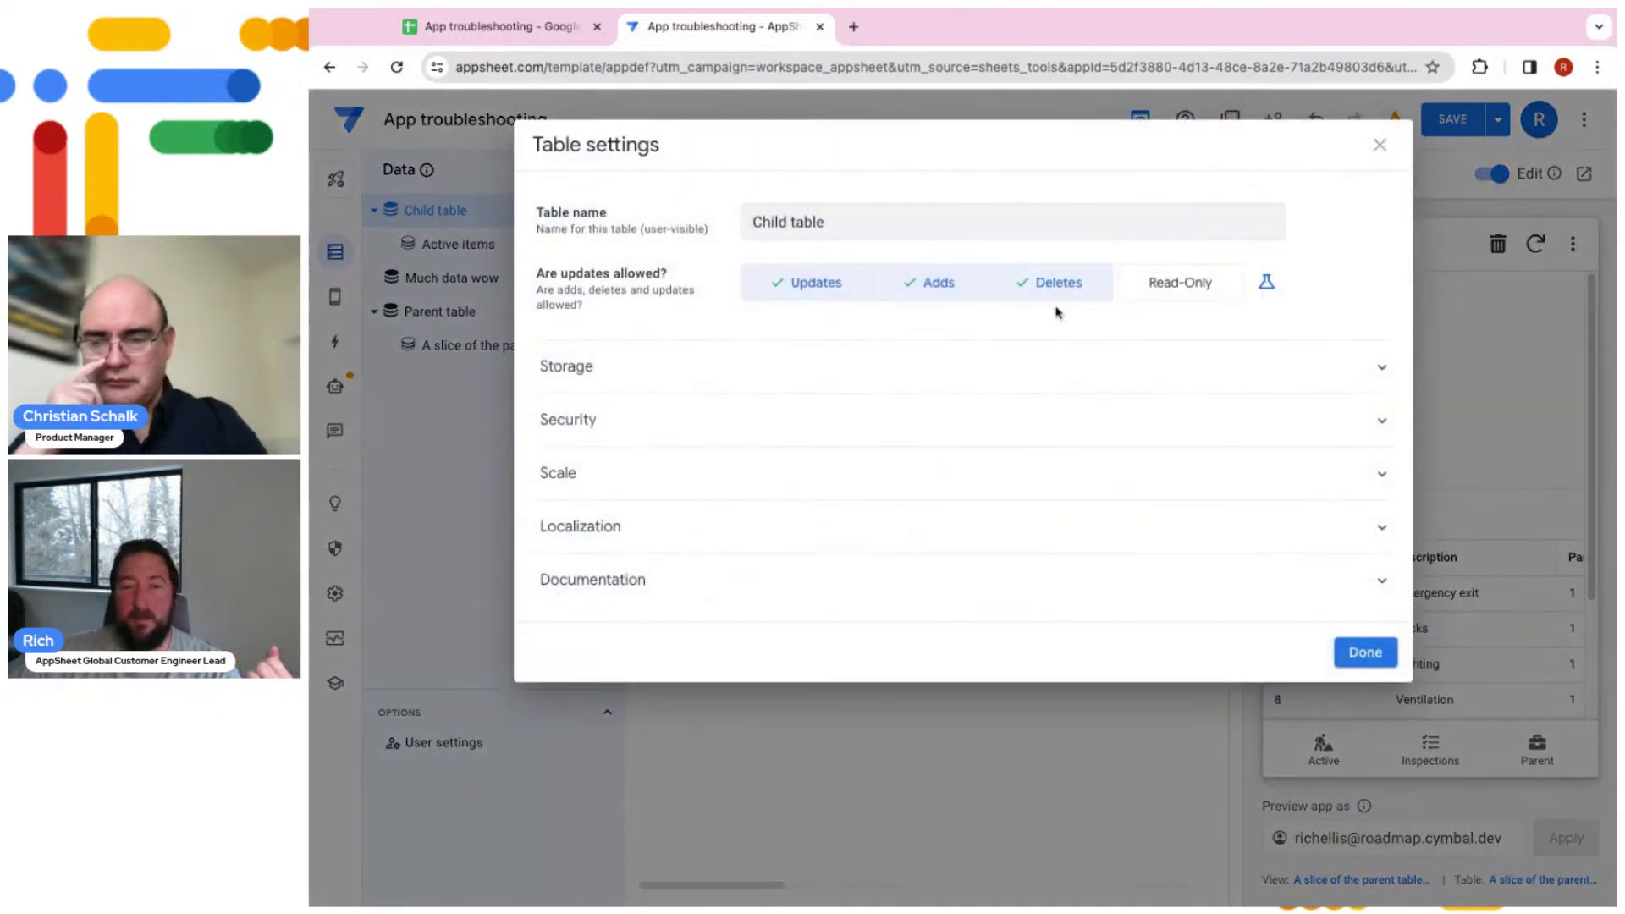
pyautogui.click(1194, 292)
pyautogui.click(1358, 653)
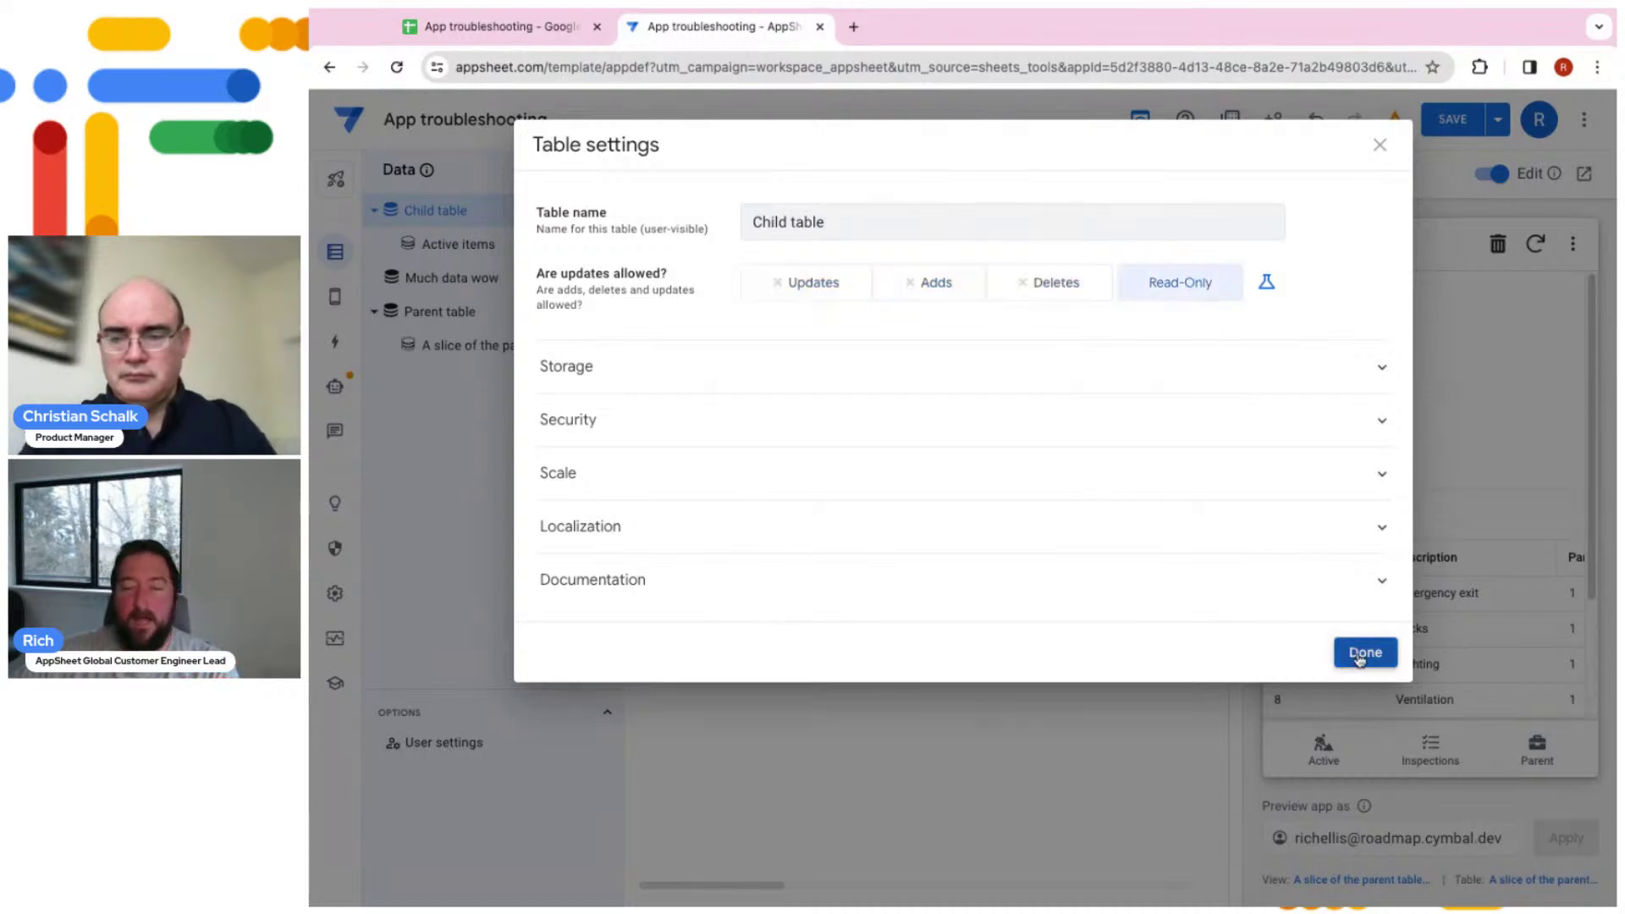
pyautogui.click(1452, 123)
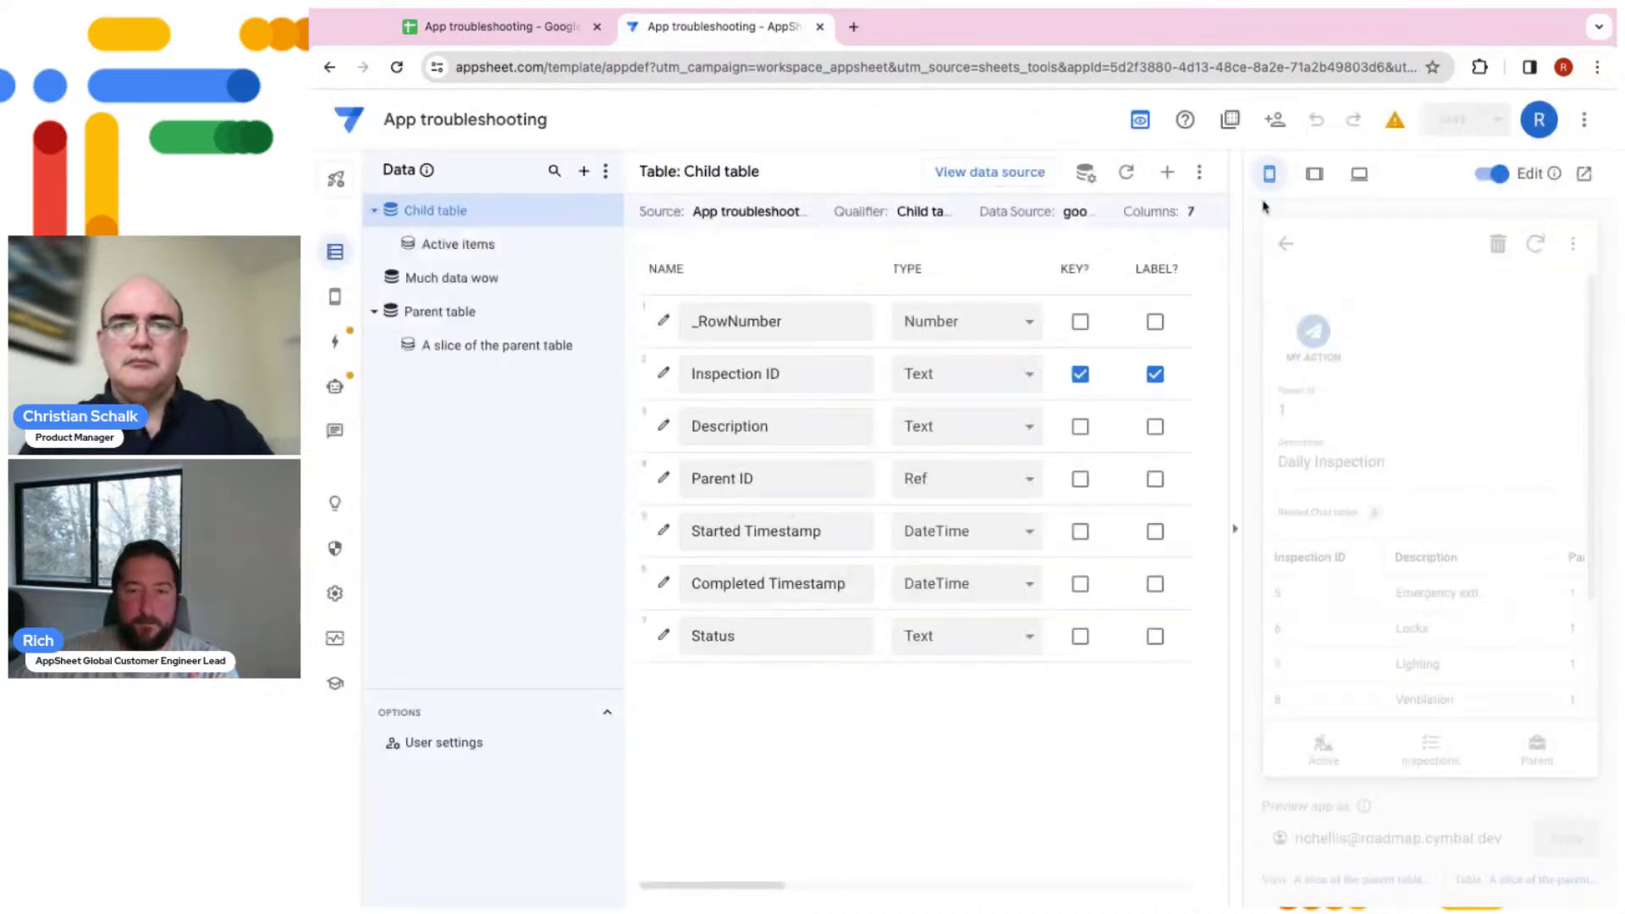
# Review the Child table's actions and read the Errors & Warnings entry about the Finished! action
pyautogui.click(335, 346)
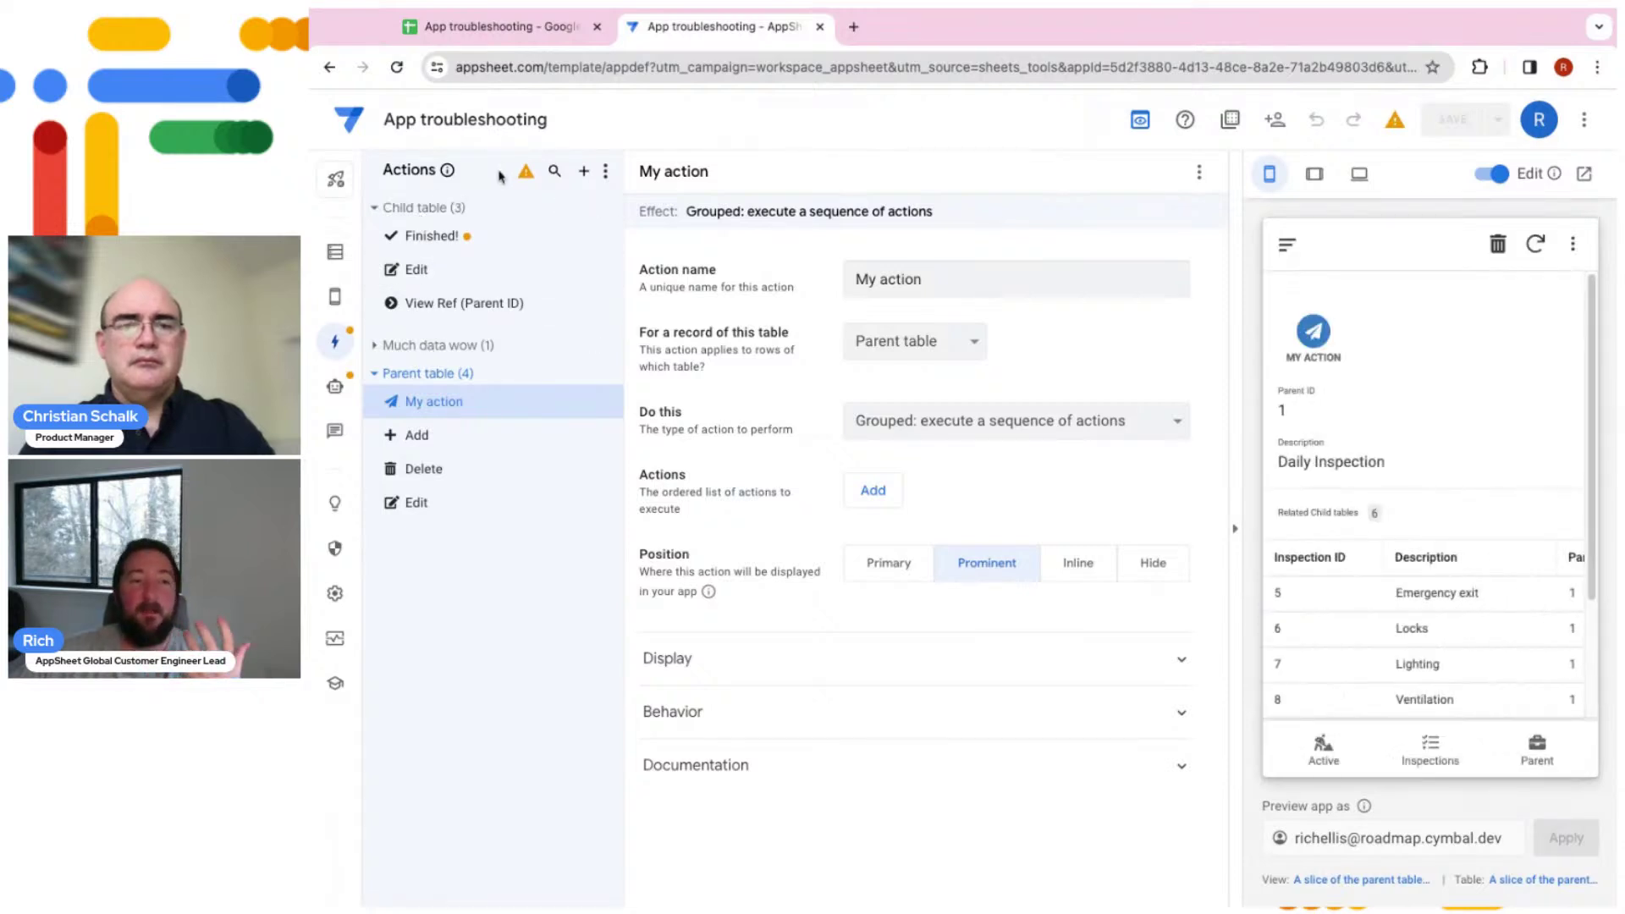
pyautogui.click(457, 277)
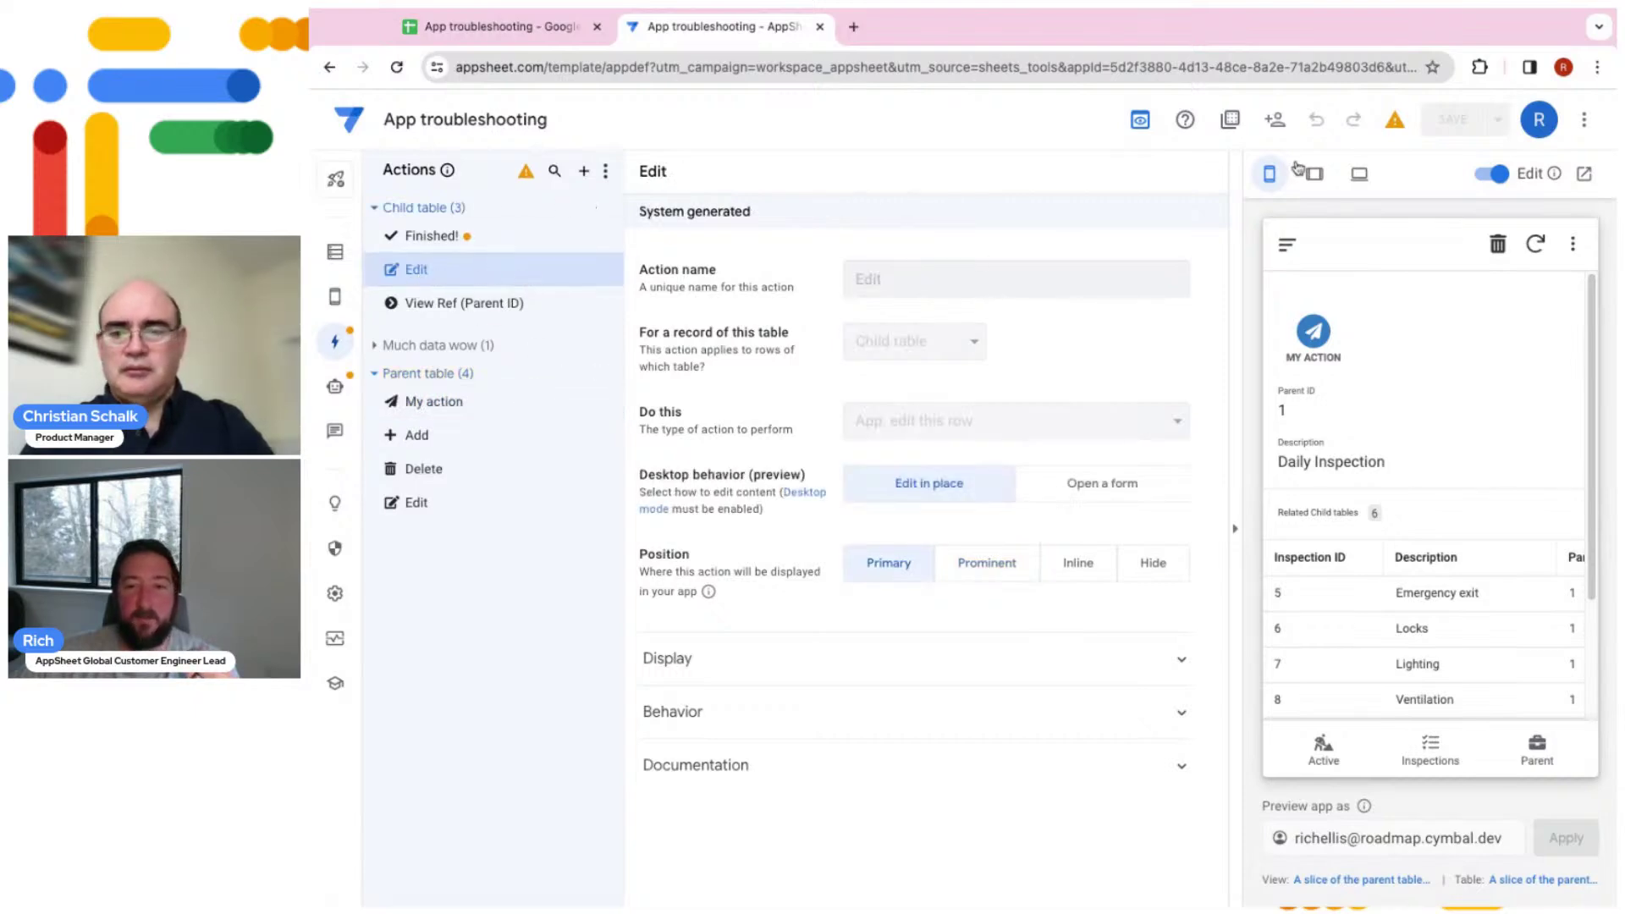
pyautogui.click(1394, 120)
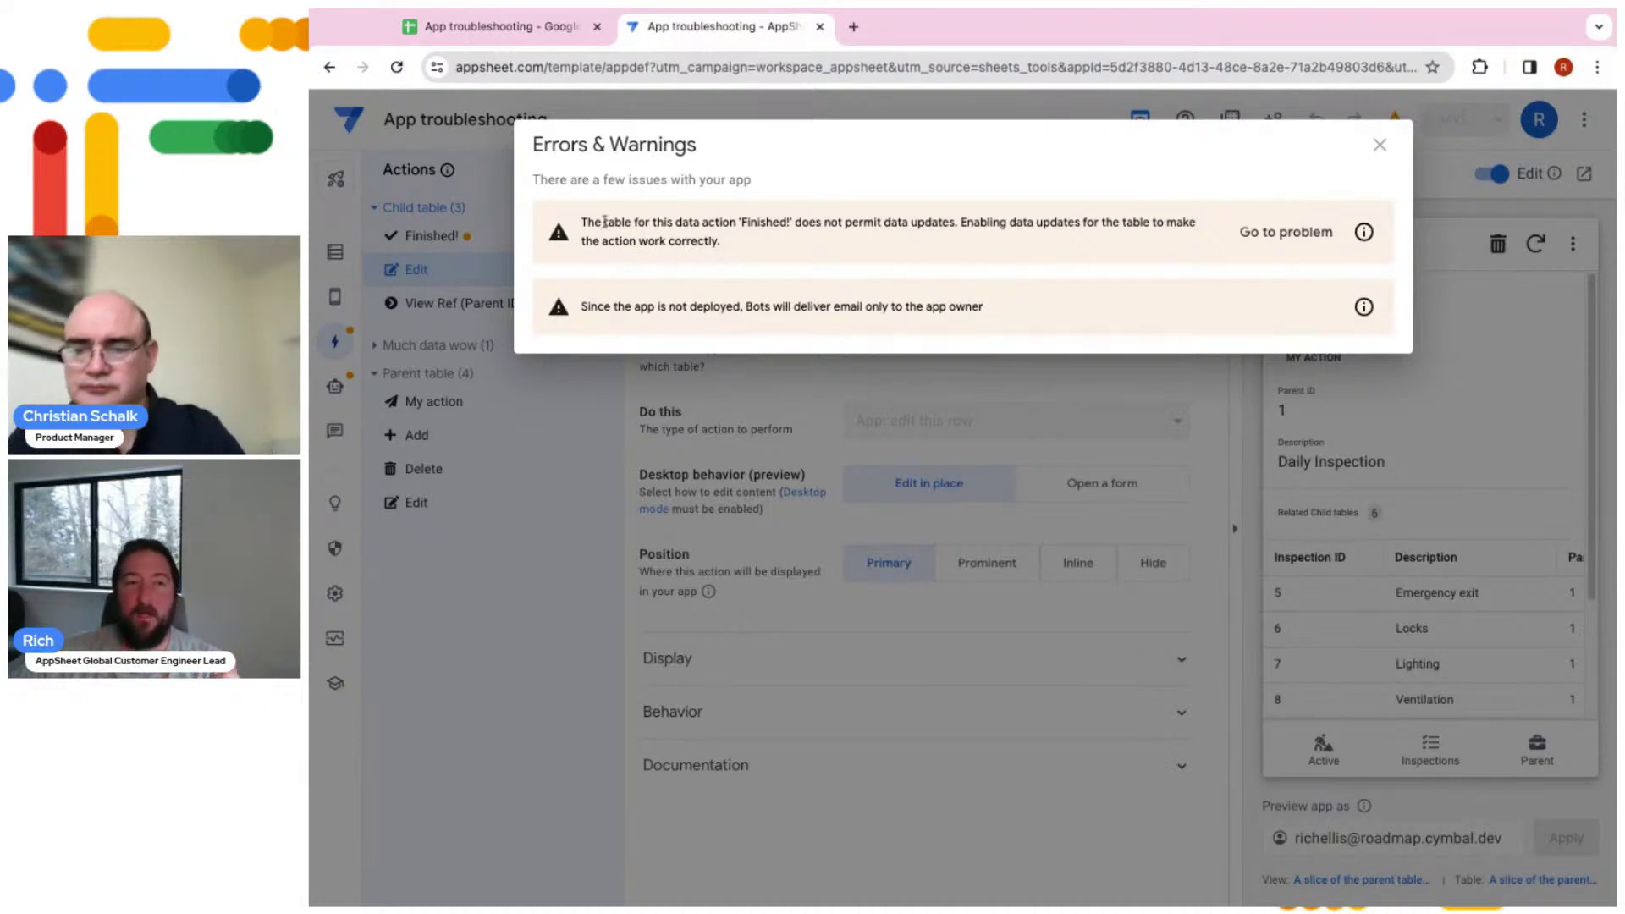
pyautogui.moveTo(581, 222); pyautogui.dragTo(788, 223)
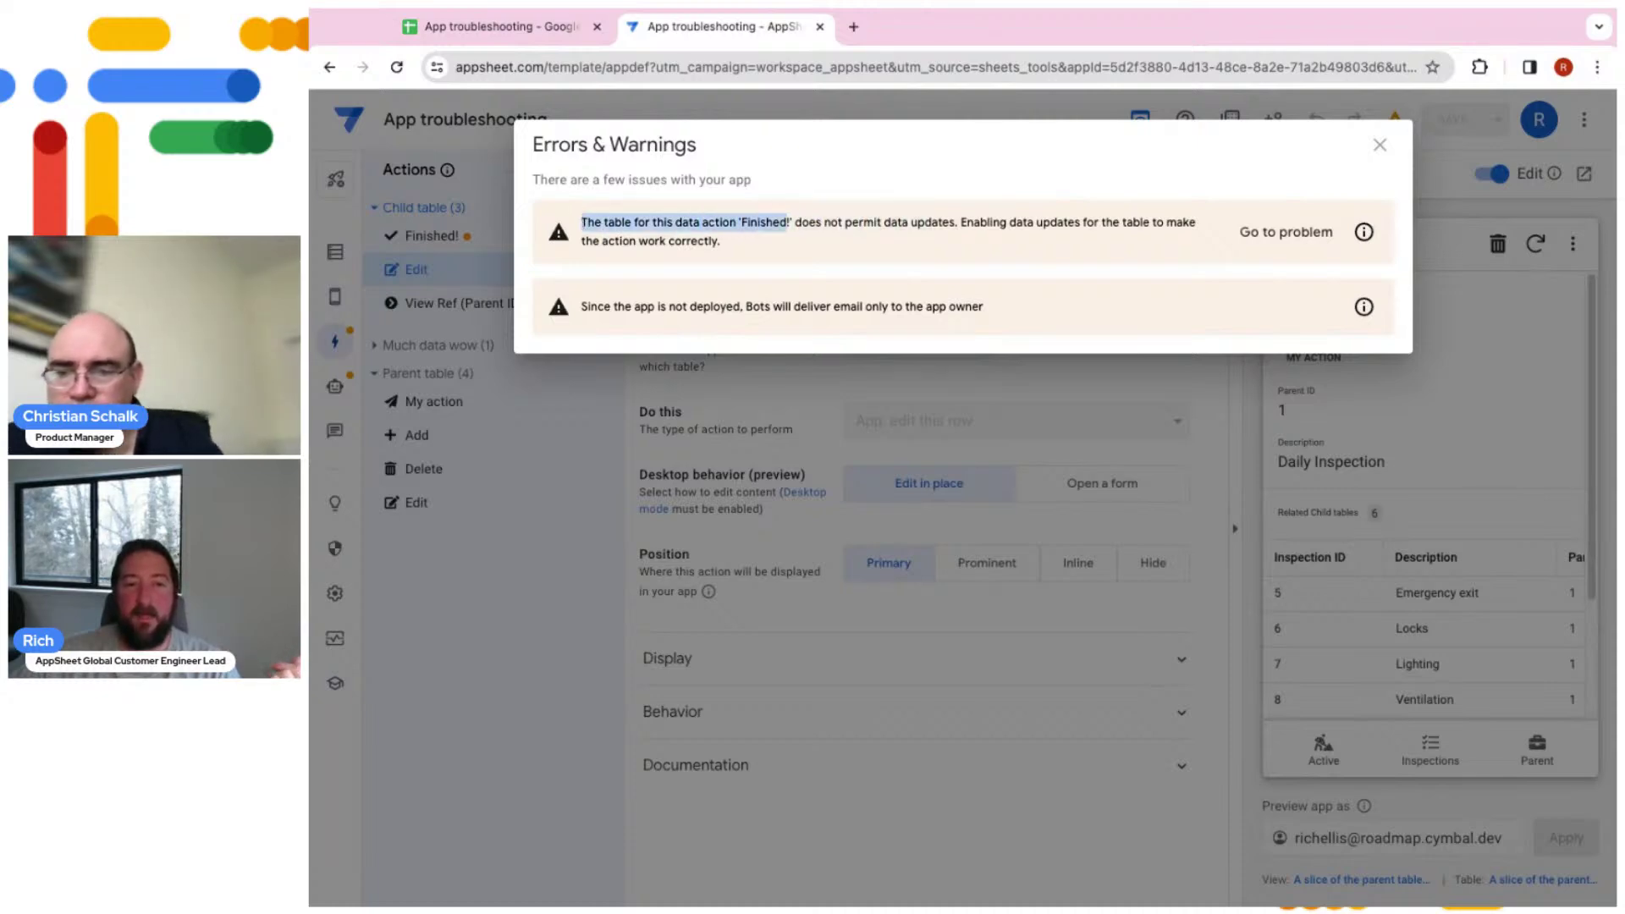
pyautogui.click(785, 225)
pyautogui.moveTo(844, 222); pyautogui.dragTo(1196, 221)
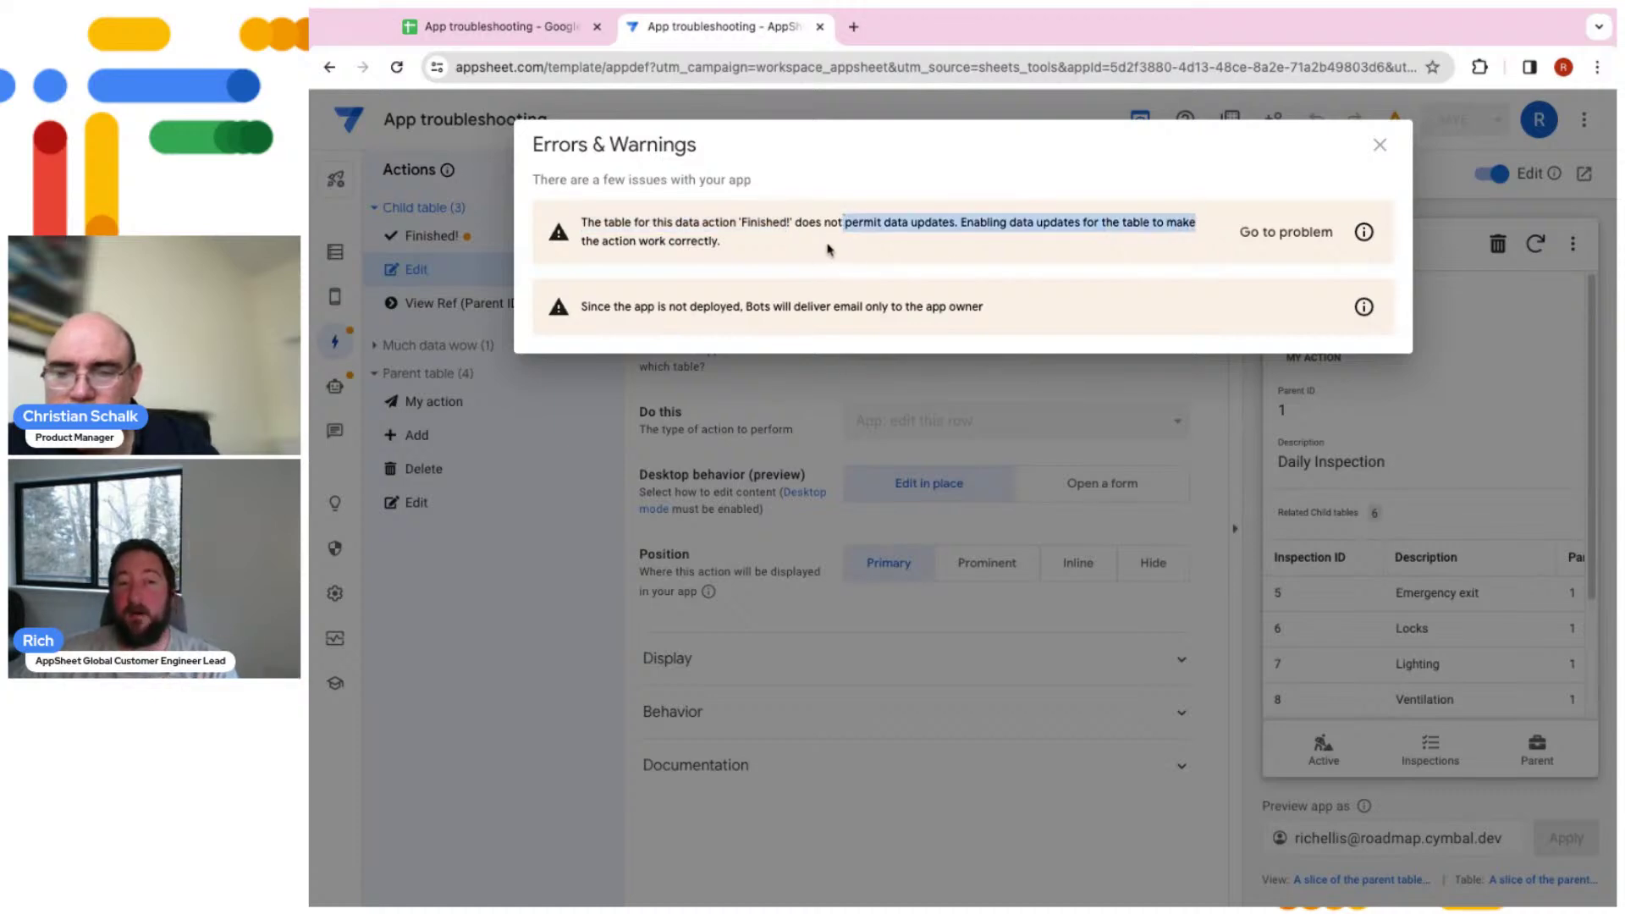
pyautogui.click(830, 250)
pyautogui.click(1380, 145)
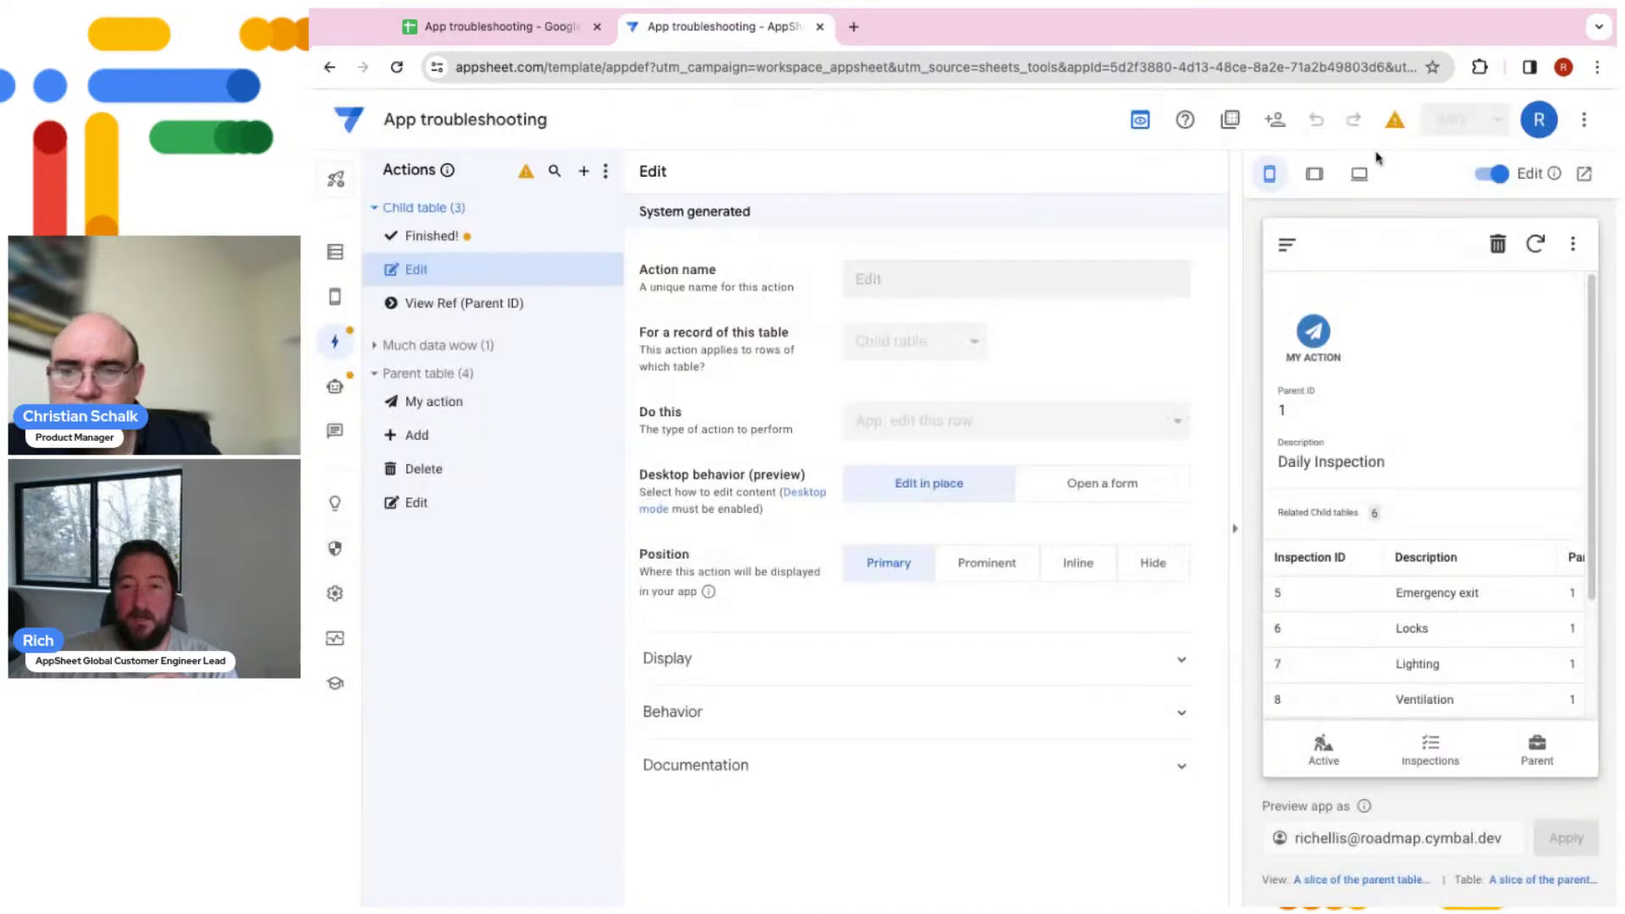
# Inspect the Finished! action, then try allowing only Updates in the Child table's settings and close them without applying
pyautogui.click(475, 239)
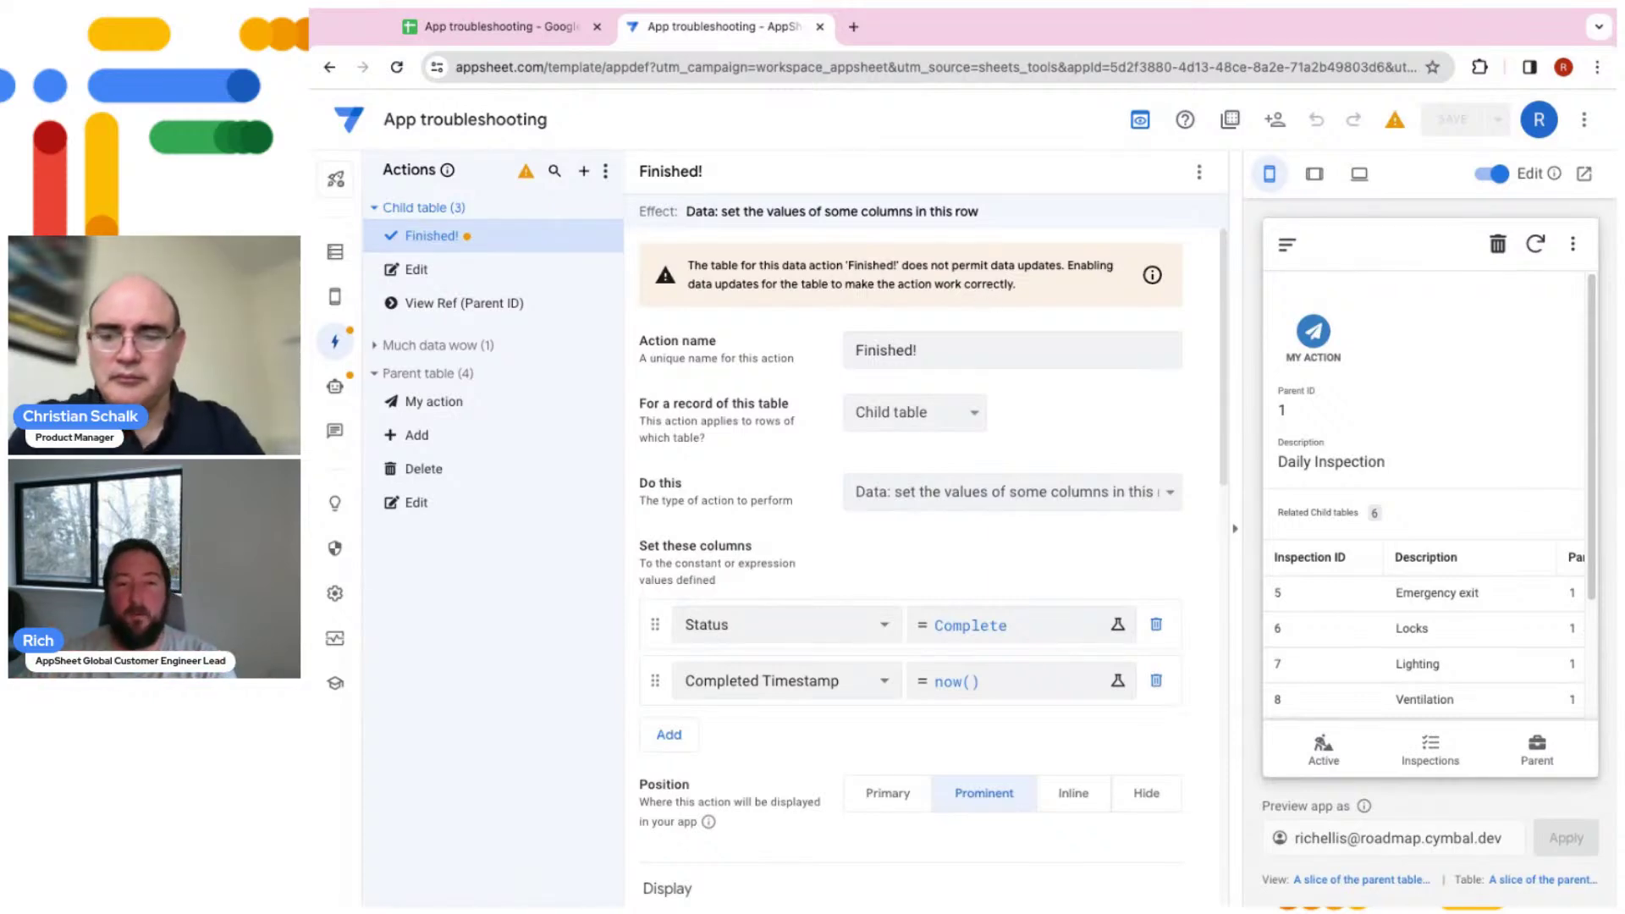
pyautogui.moveTo(336, 296)
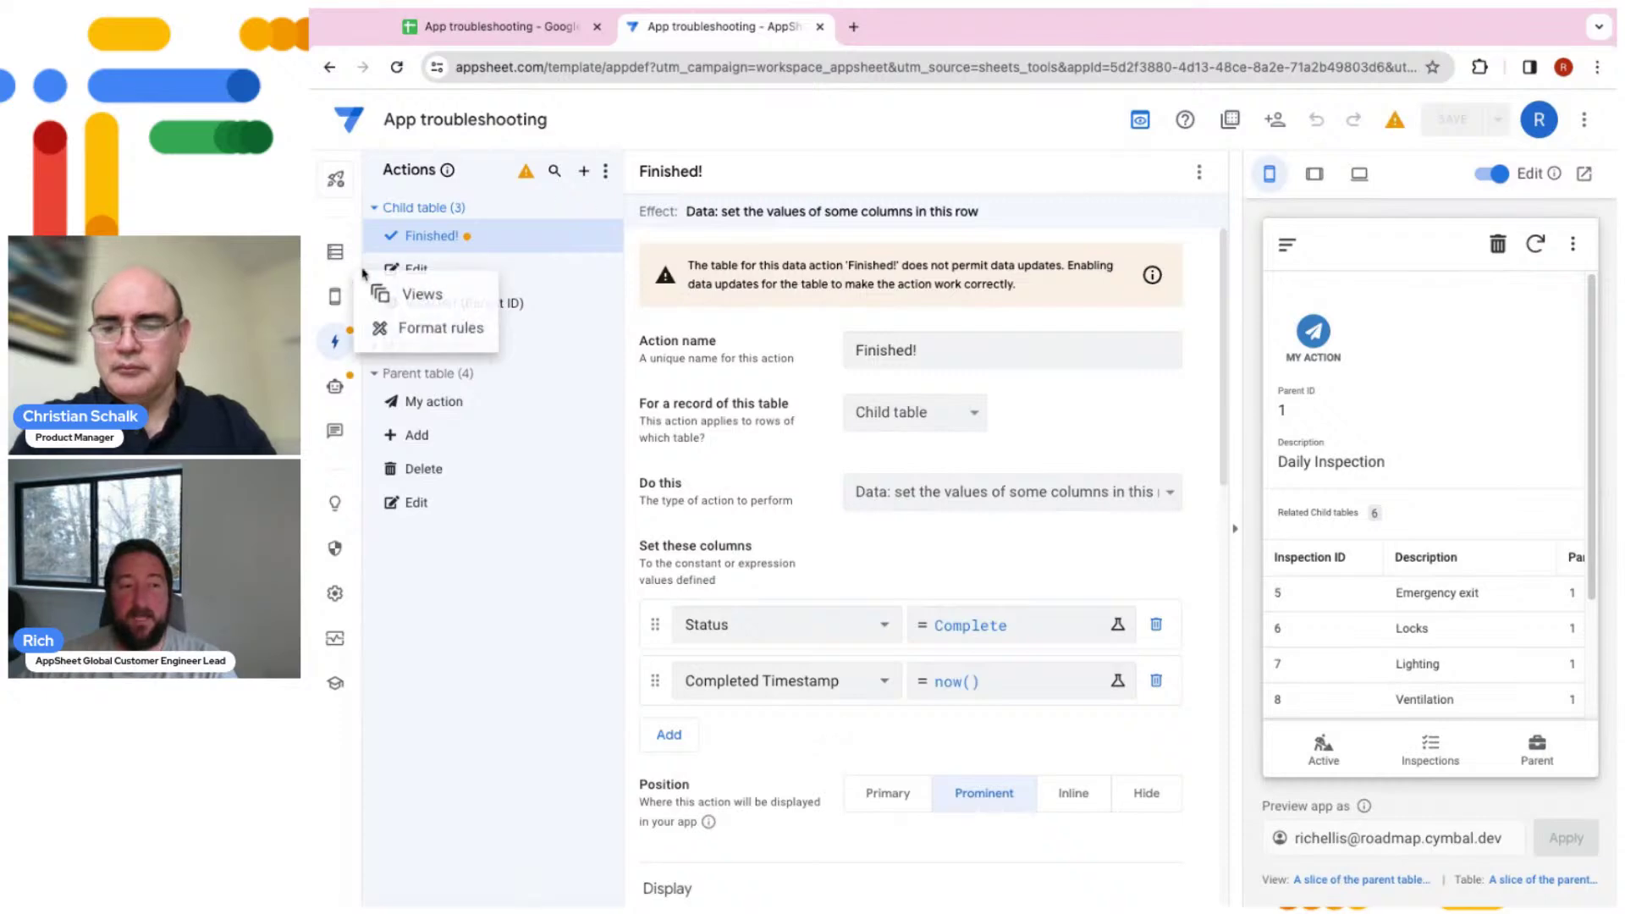
pyautogui.click(336, 252)
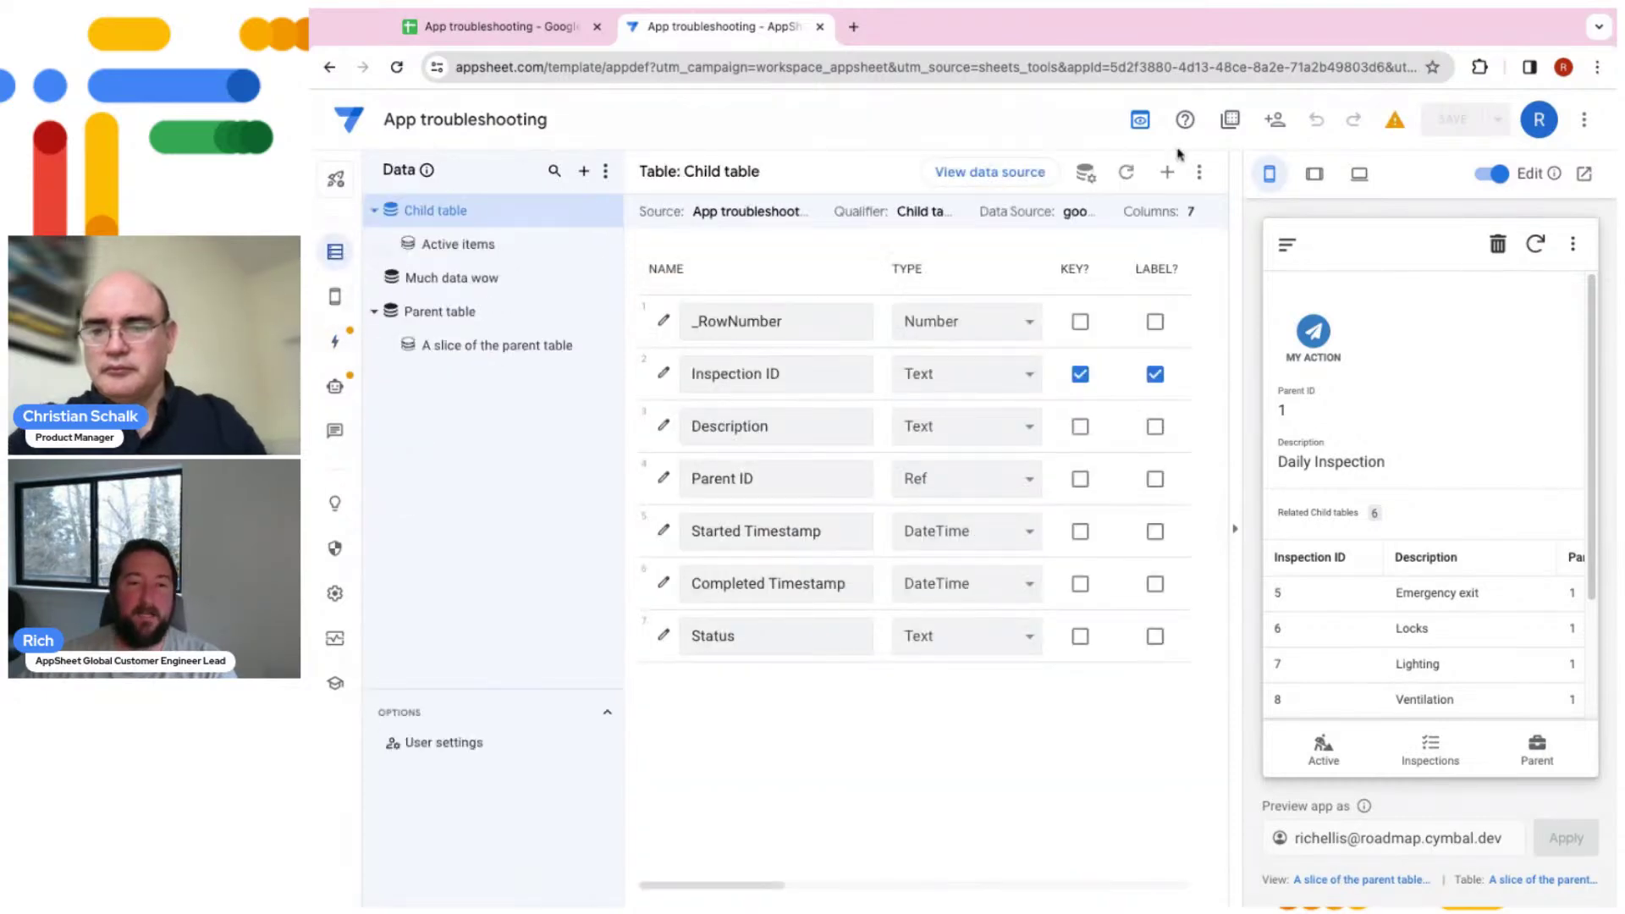
pyautogui.click(1084, 176)
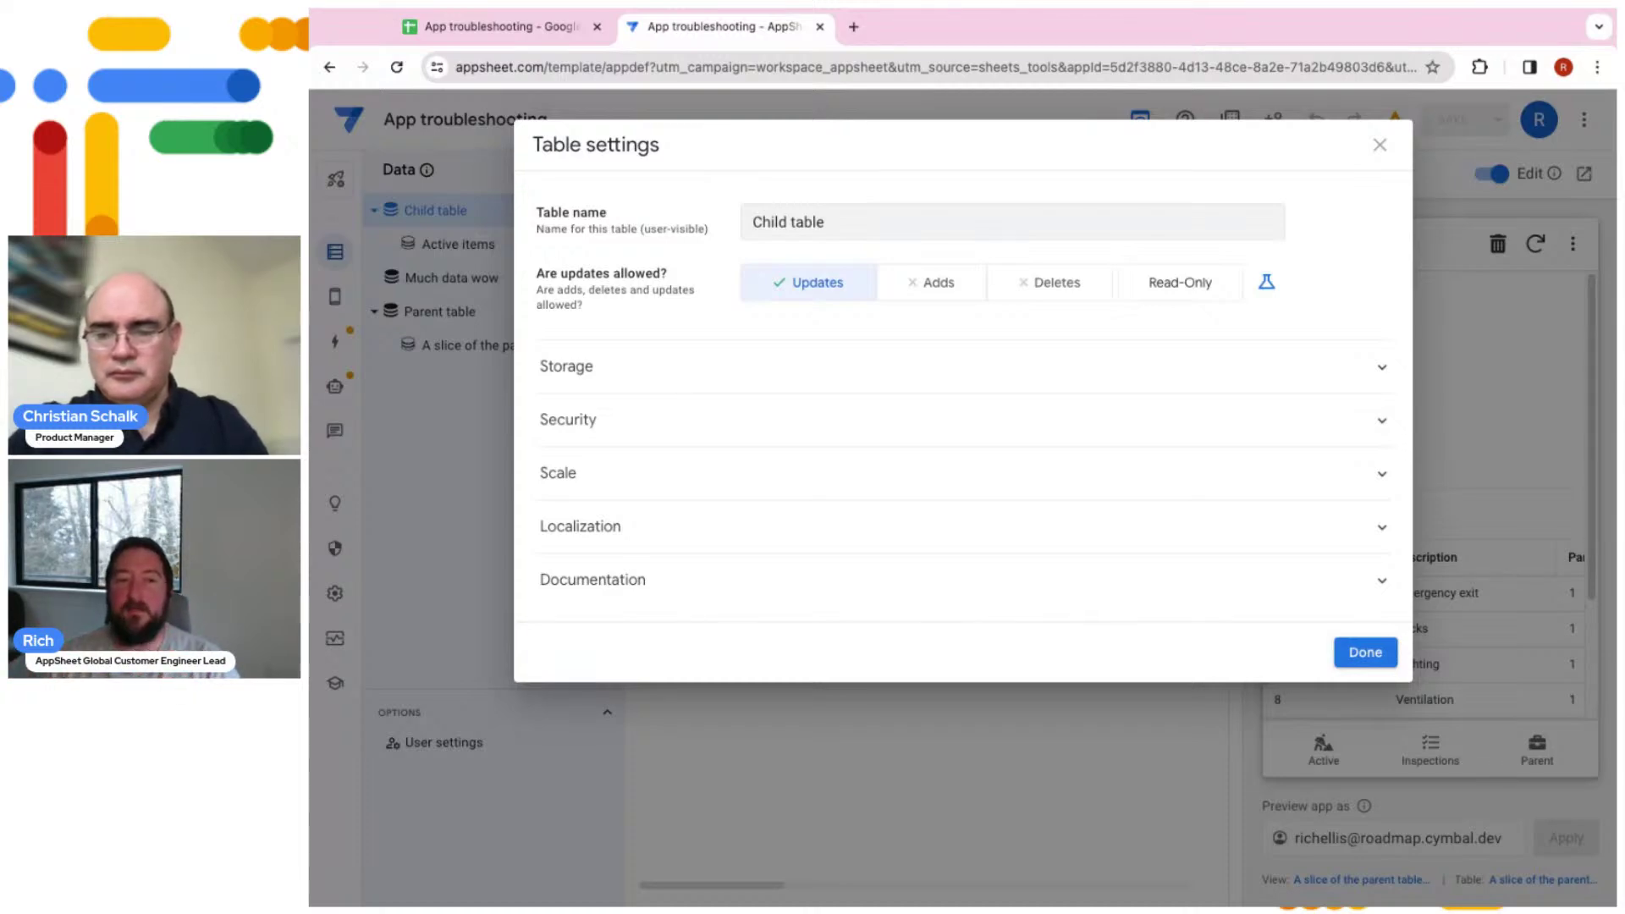
pyautogui.click(1379, 145)
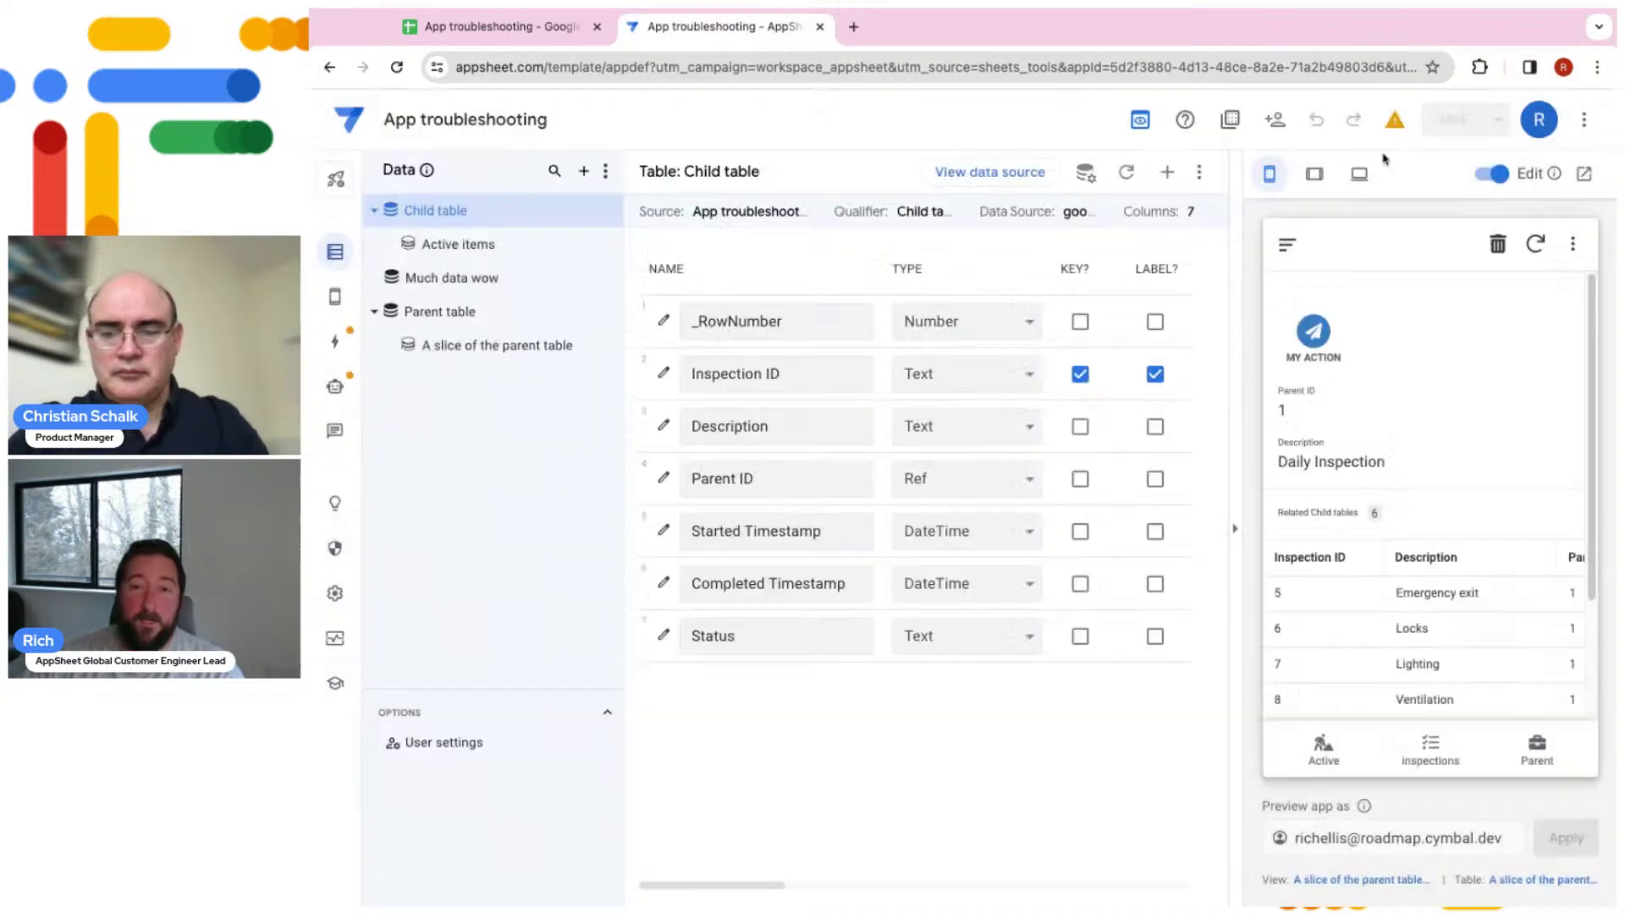
# Open the app's Monitor page and expand the Audit History section
pyautogui.click(335, 638)
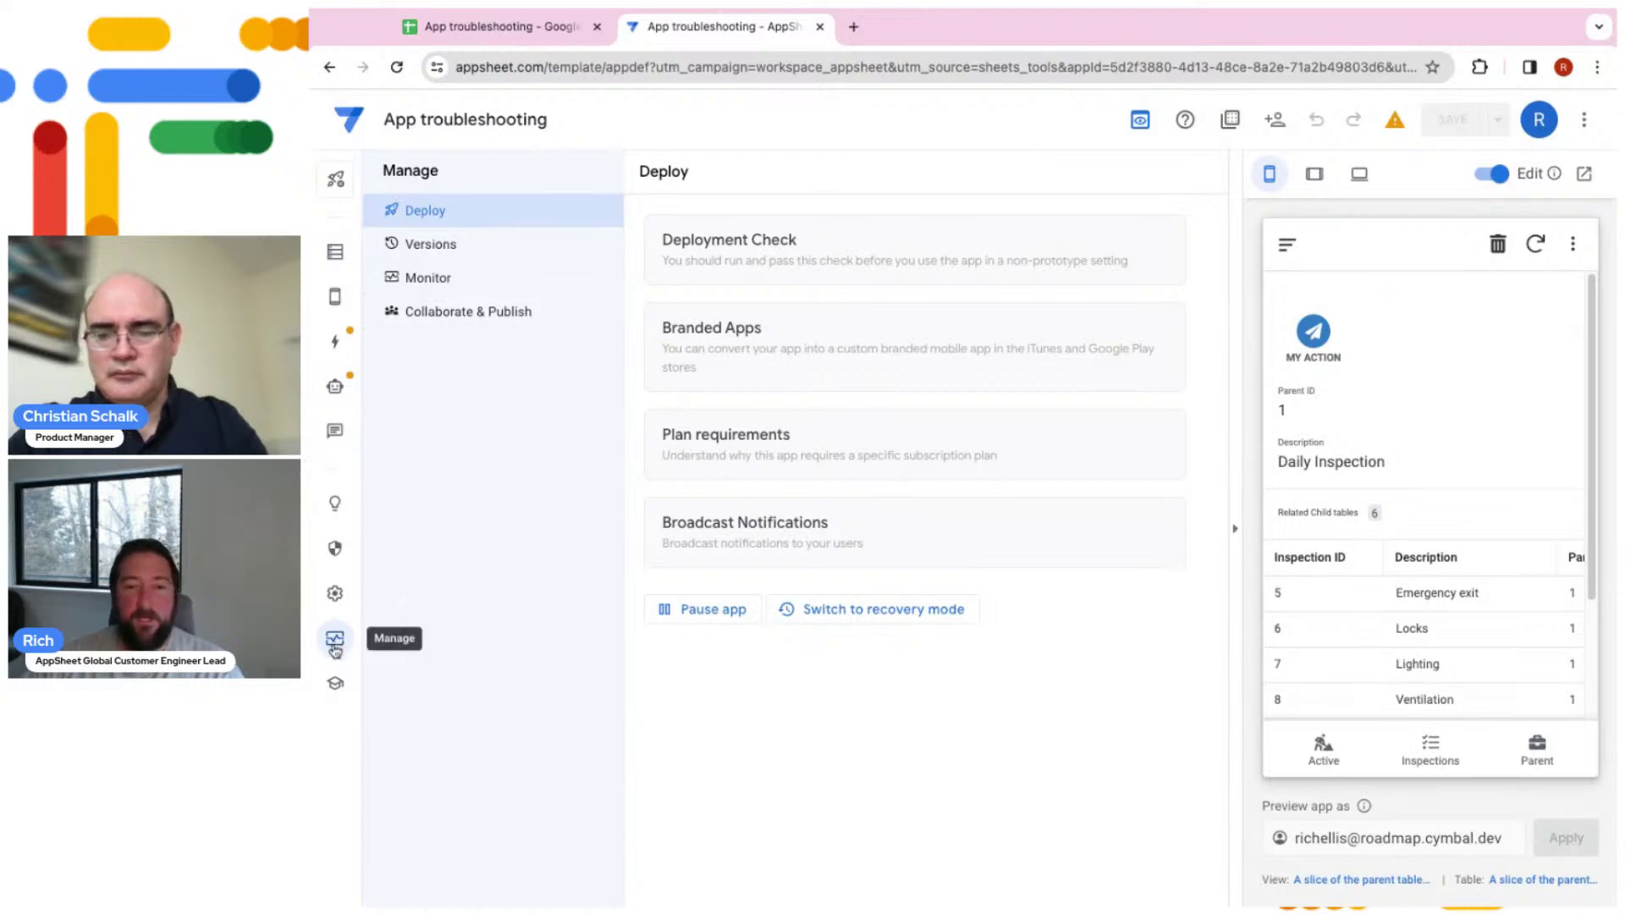
pyautogui.click(426, 280)
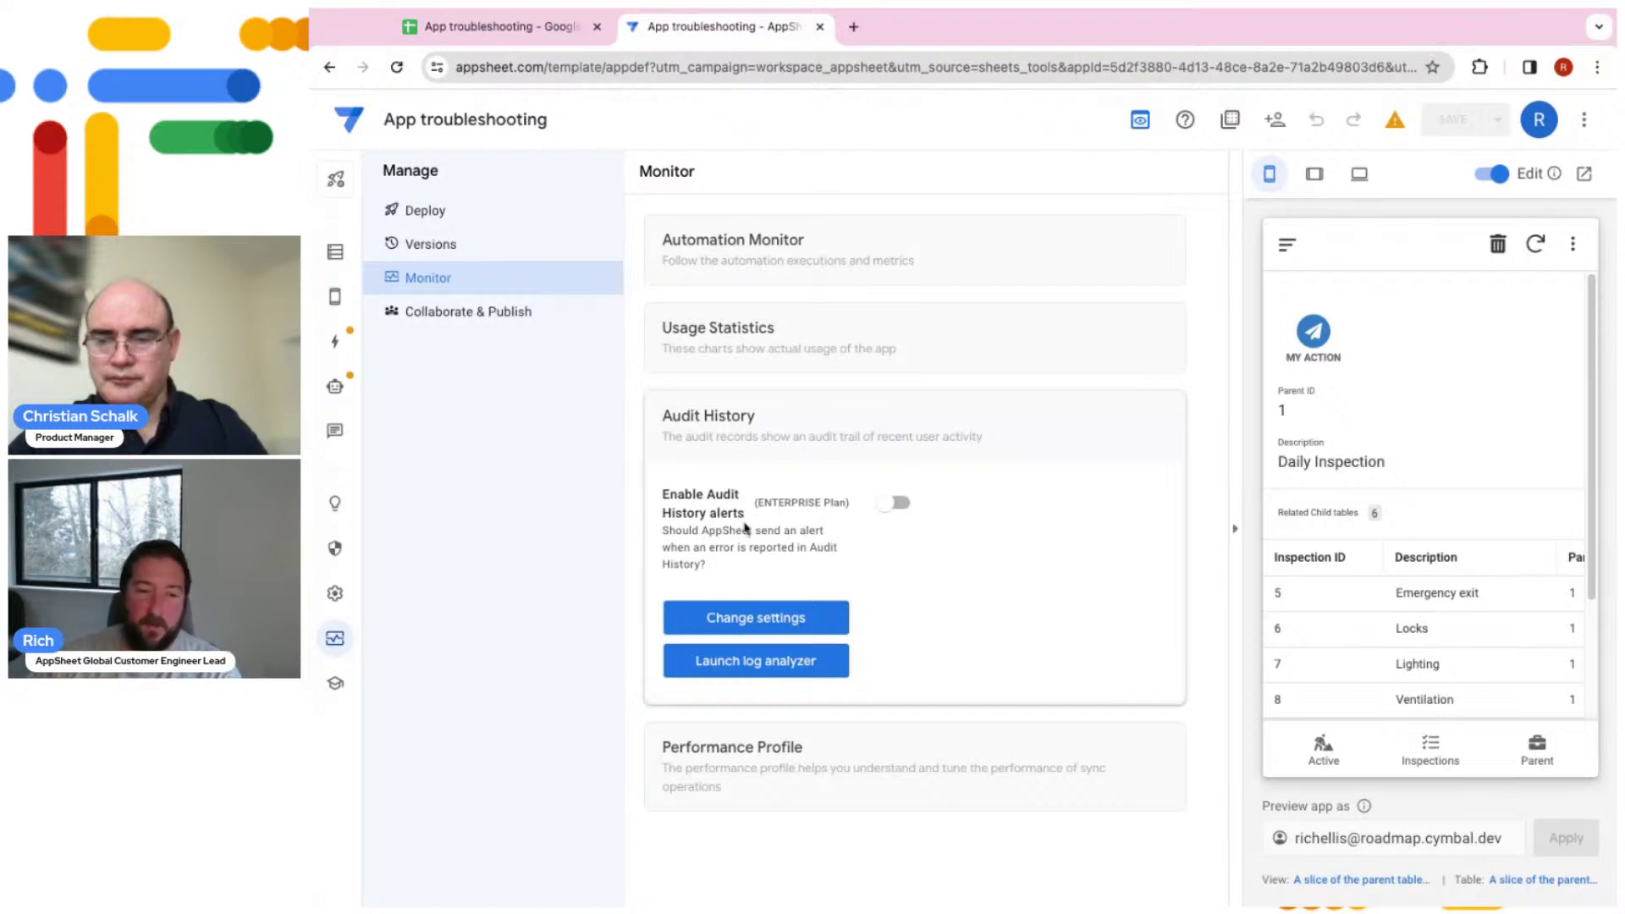
# Read the Audit History alerts option on the Monitor page and launch the log analyzer for the app
pyautogui.moveTo(664, 496); pyautogui.dragTo(772, 571)
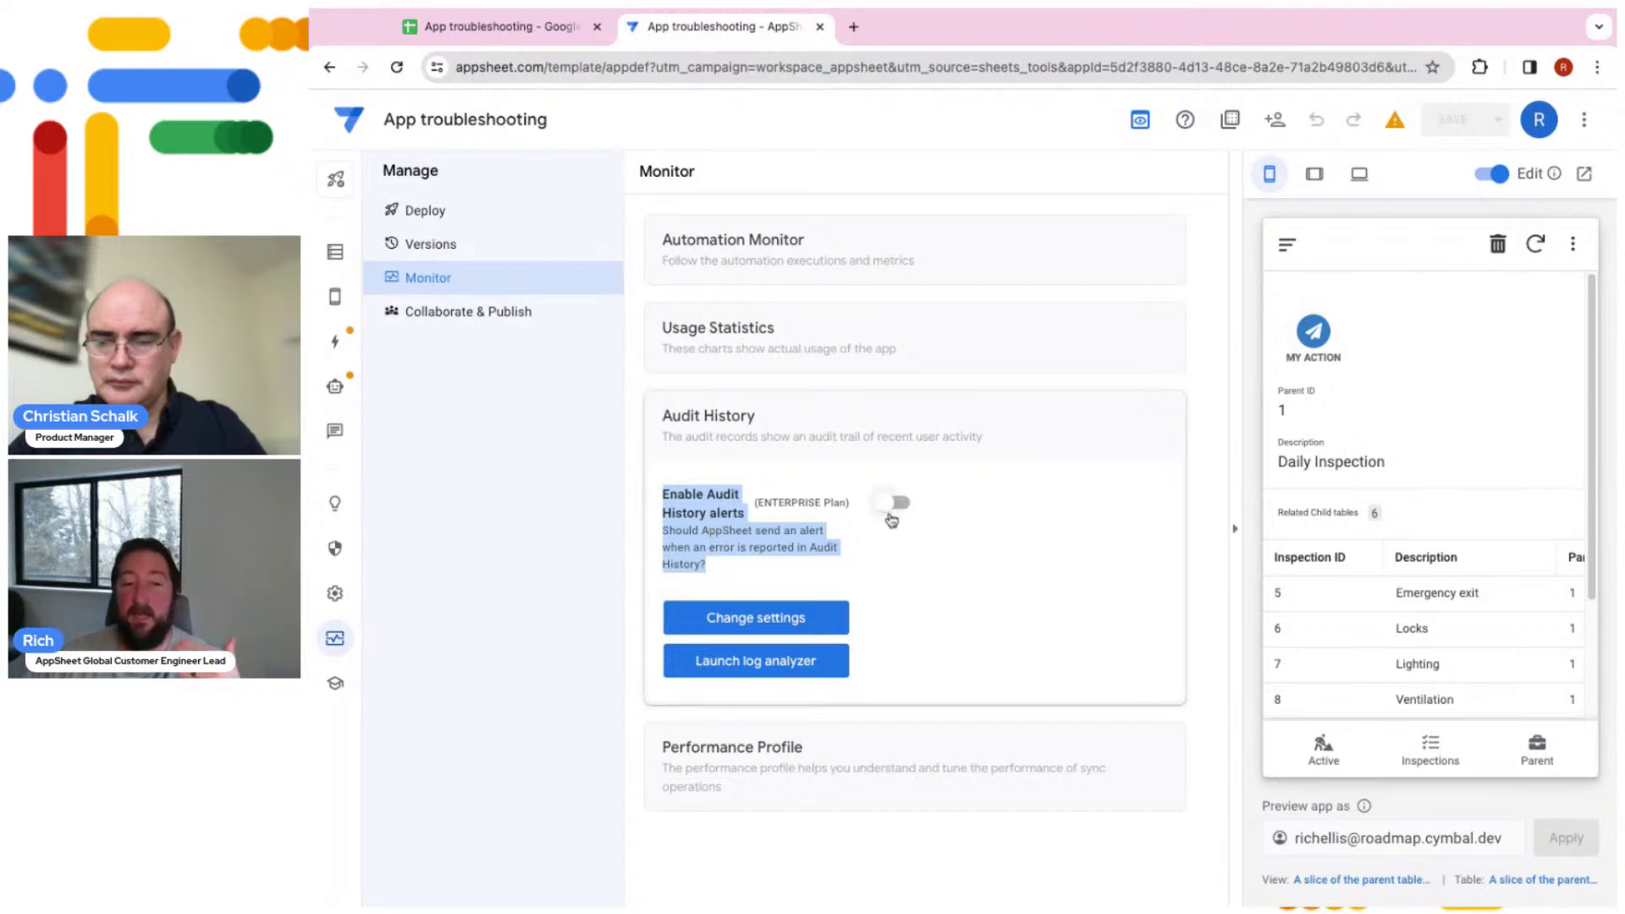
pyautogui.click(745, 546)
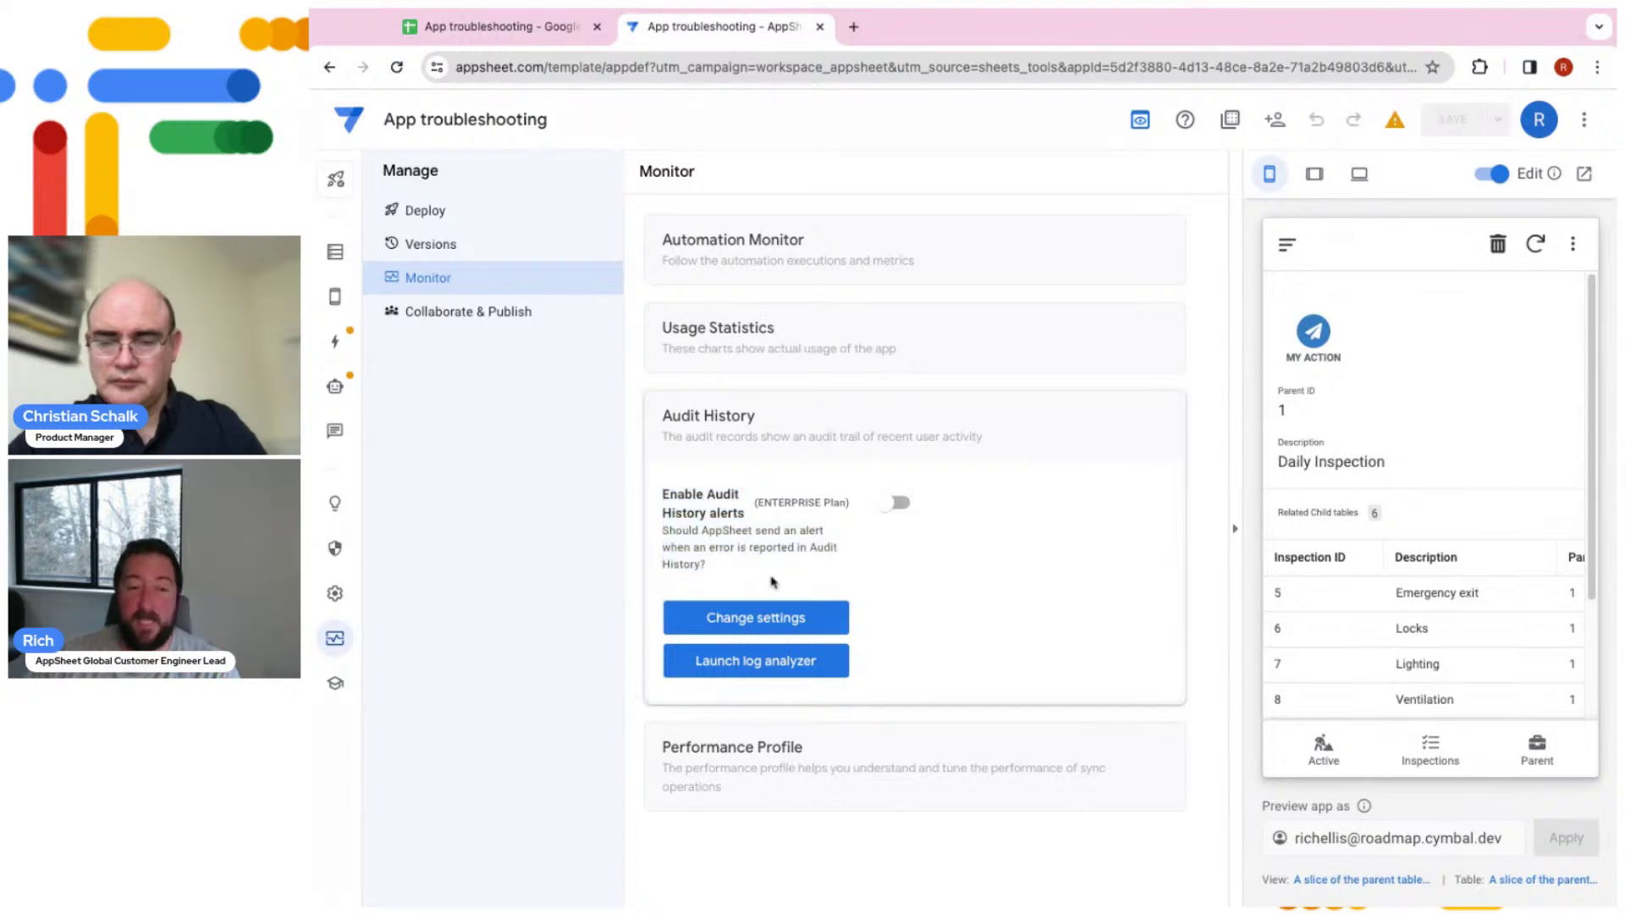
pyautogui.scroll(-1, 812, 593)
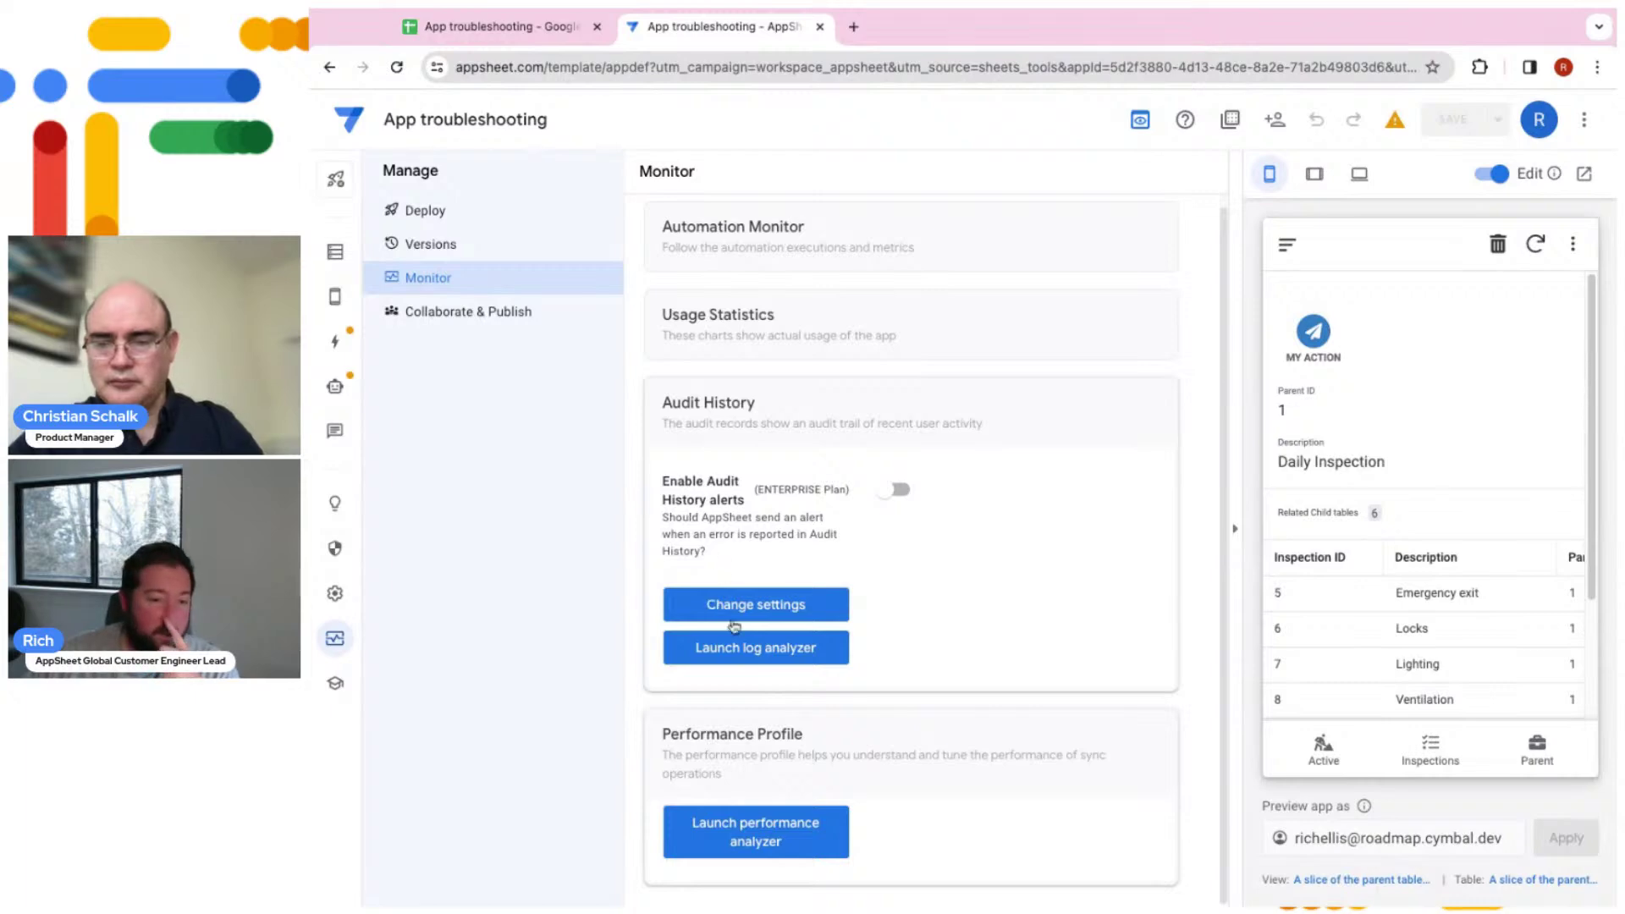
pyautogui.click(745, 648)
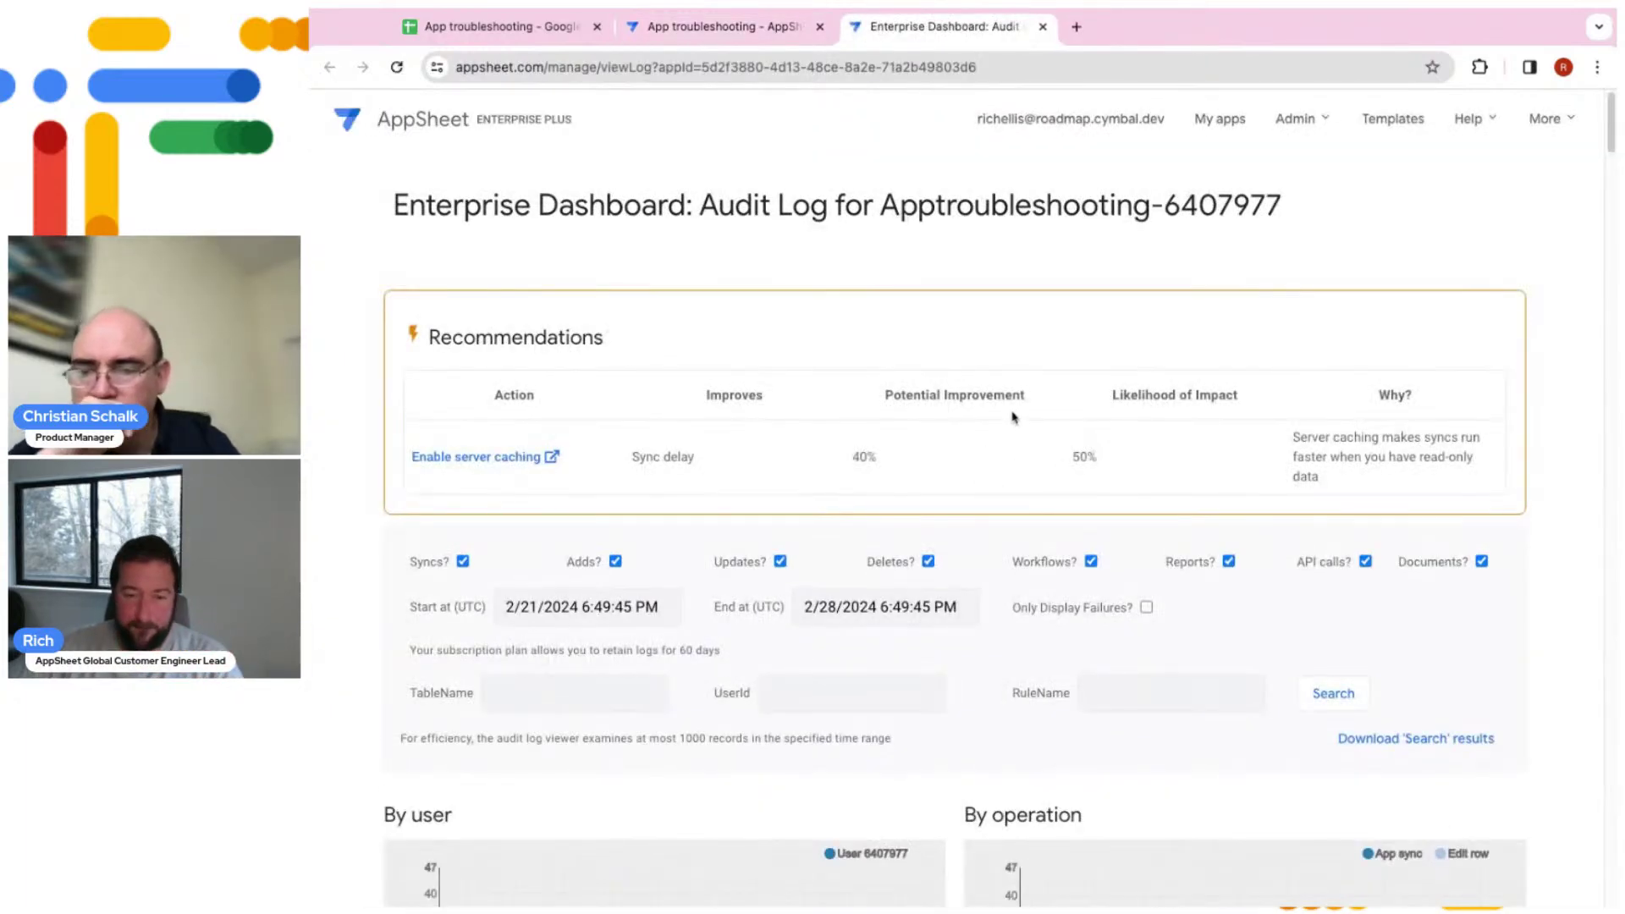
# Look over the audit log's charts and operation records, and check the start and end time filters
pyautogui.scroll(-9, 1261, 580)
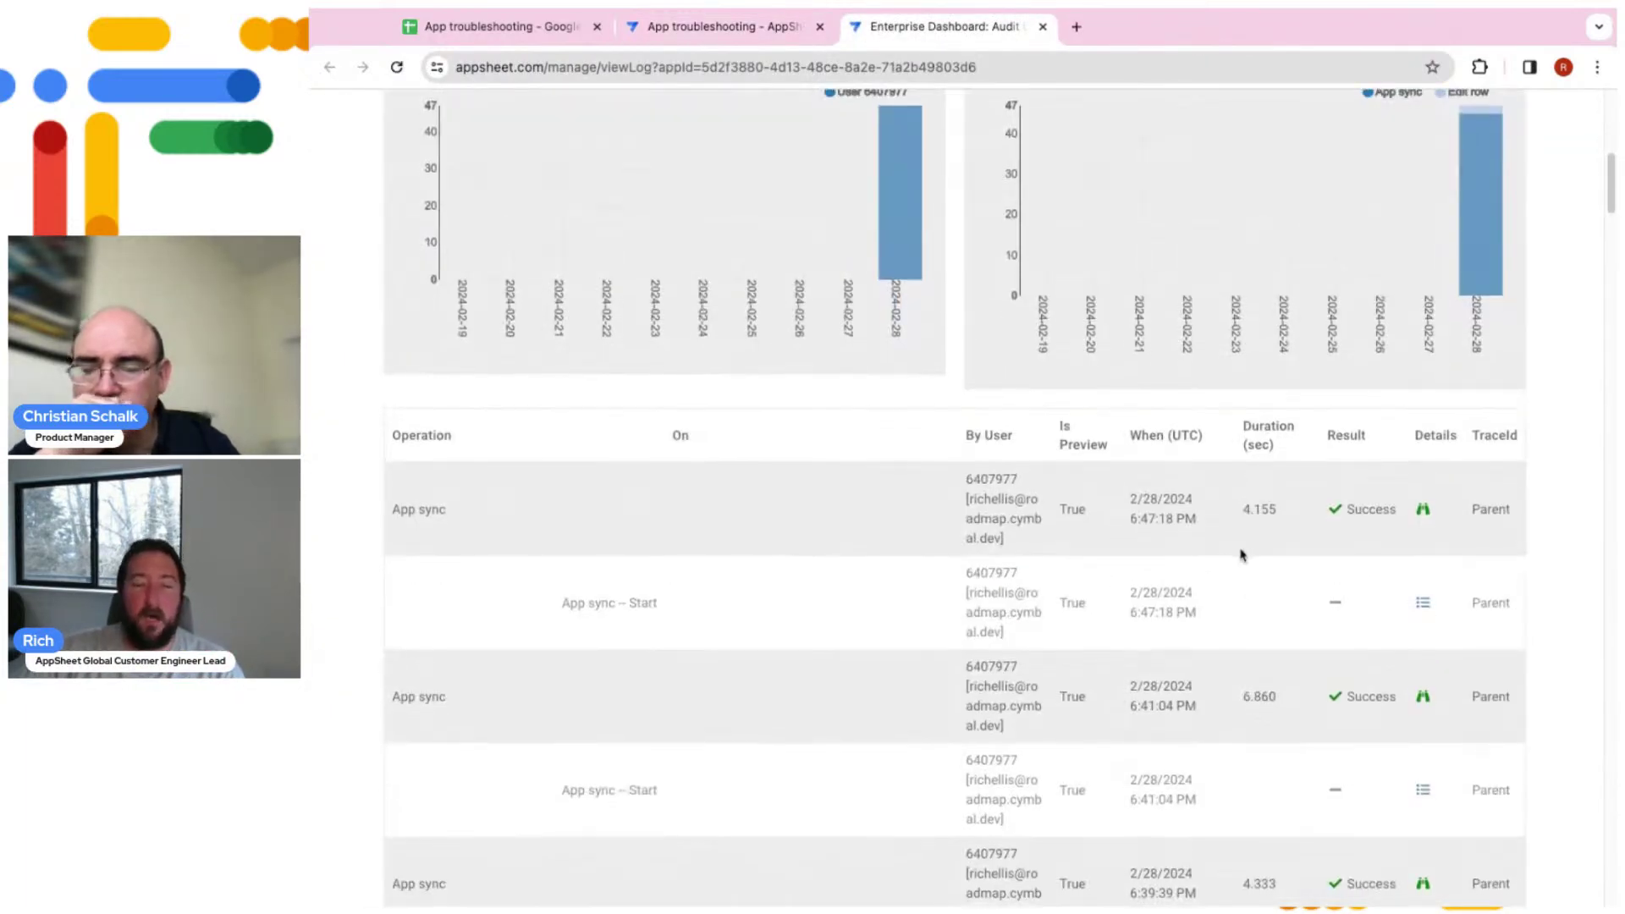
pyautogui.scroll(-3, 1251, 551)
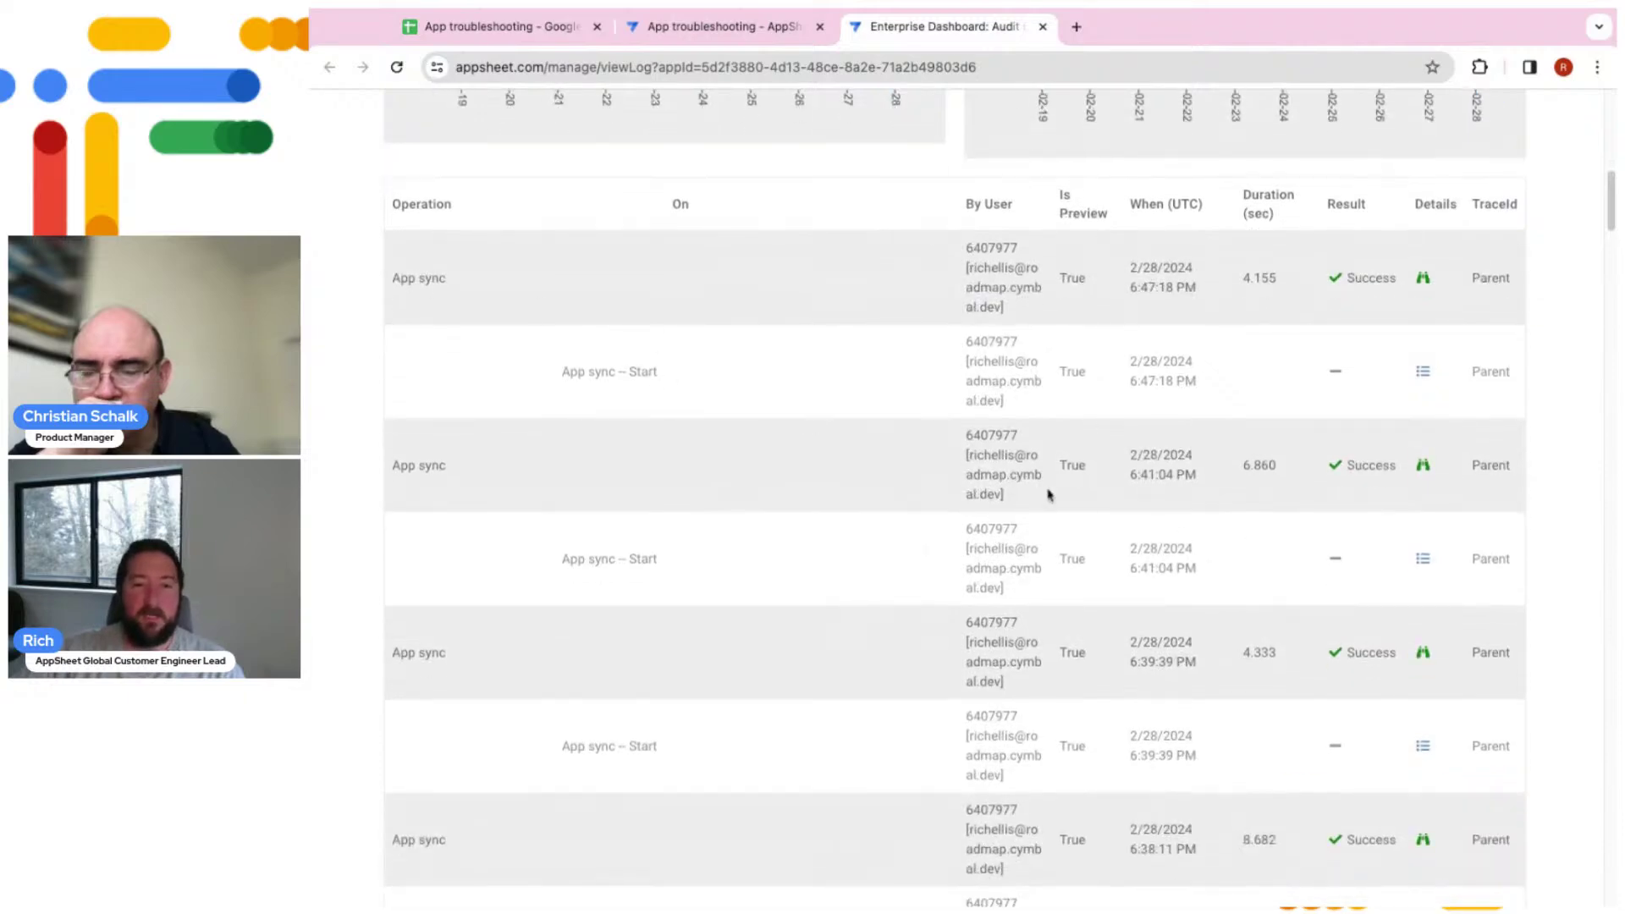
pyautogui.scroll(9, 1071, 500)
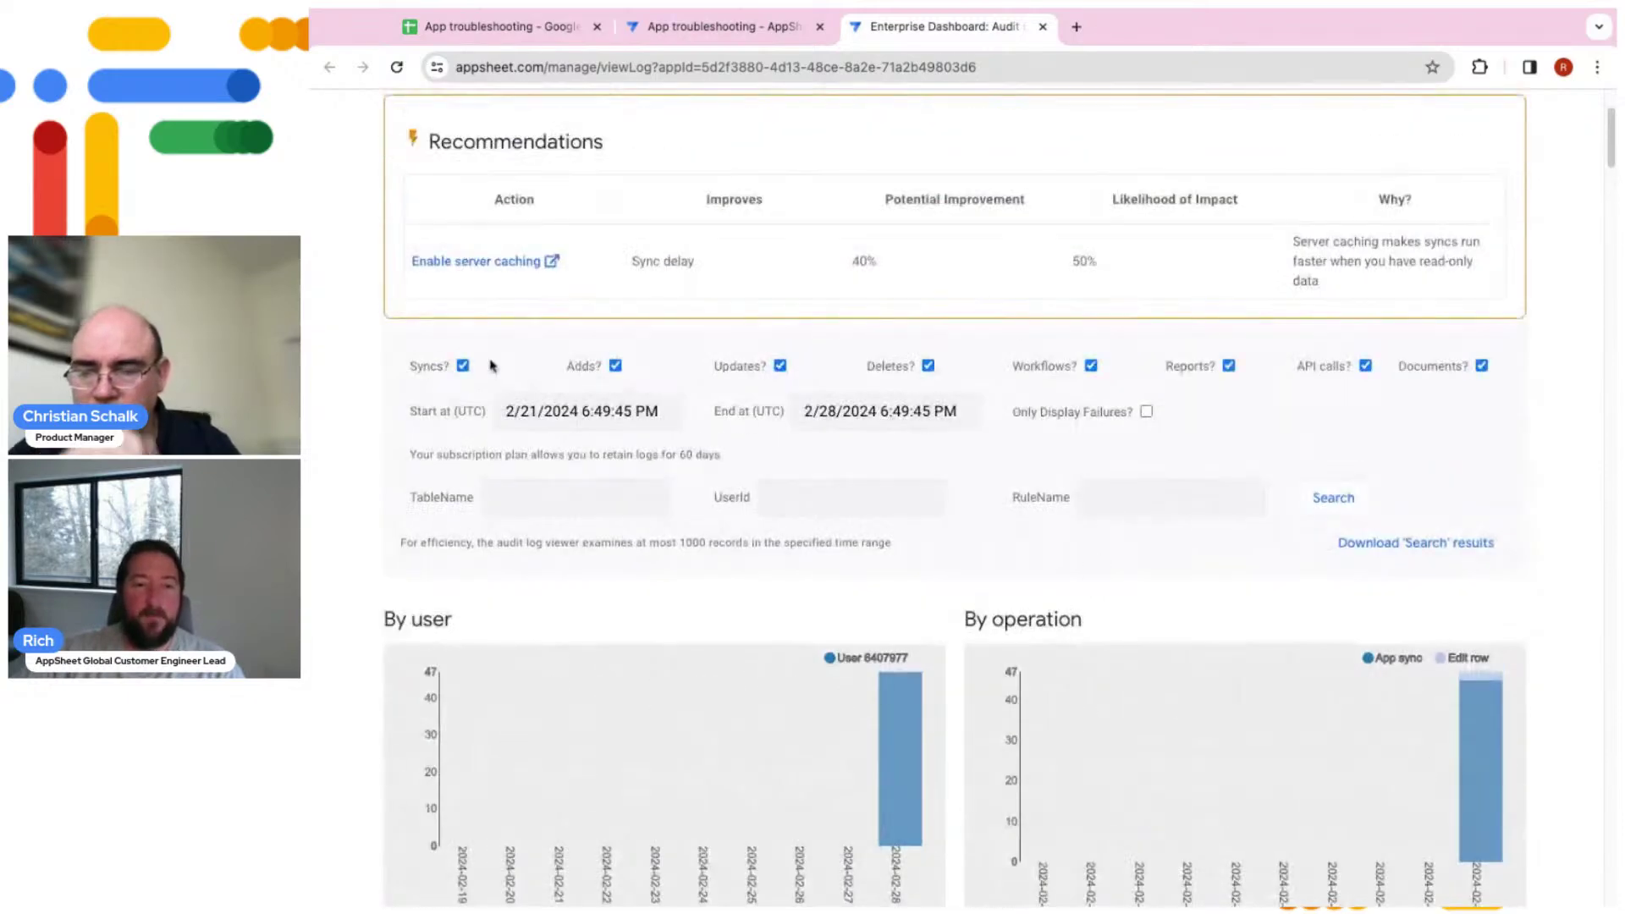
pyautogui.moveTo(501, 412); pyautogui.dragTo(965, 422)
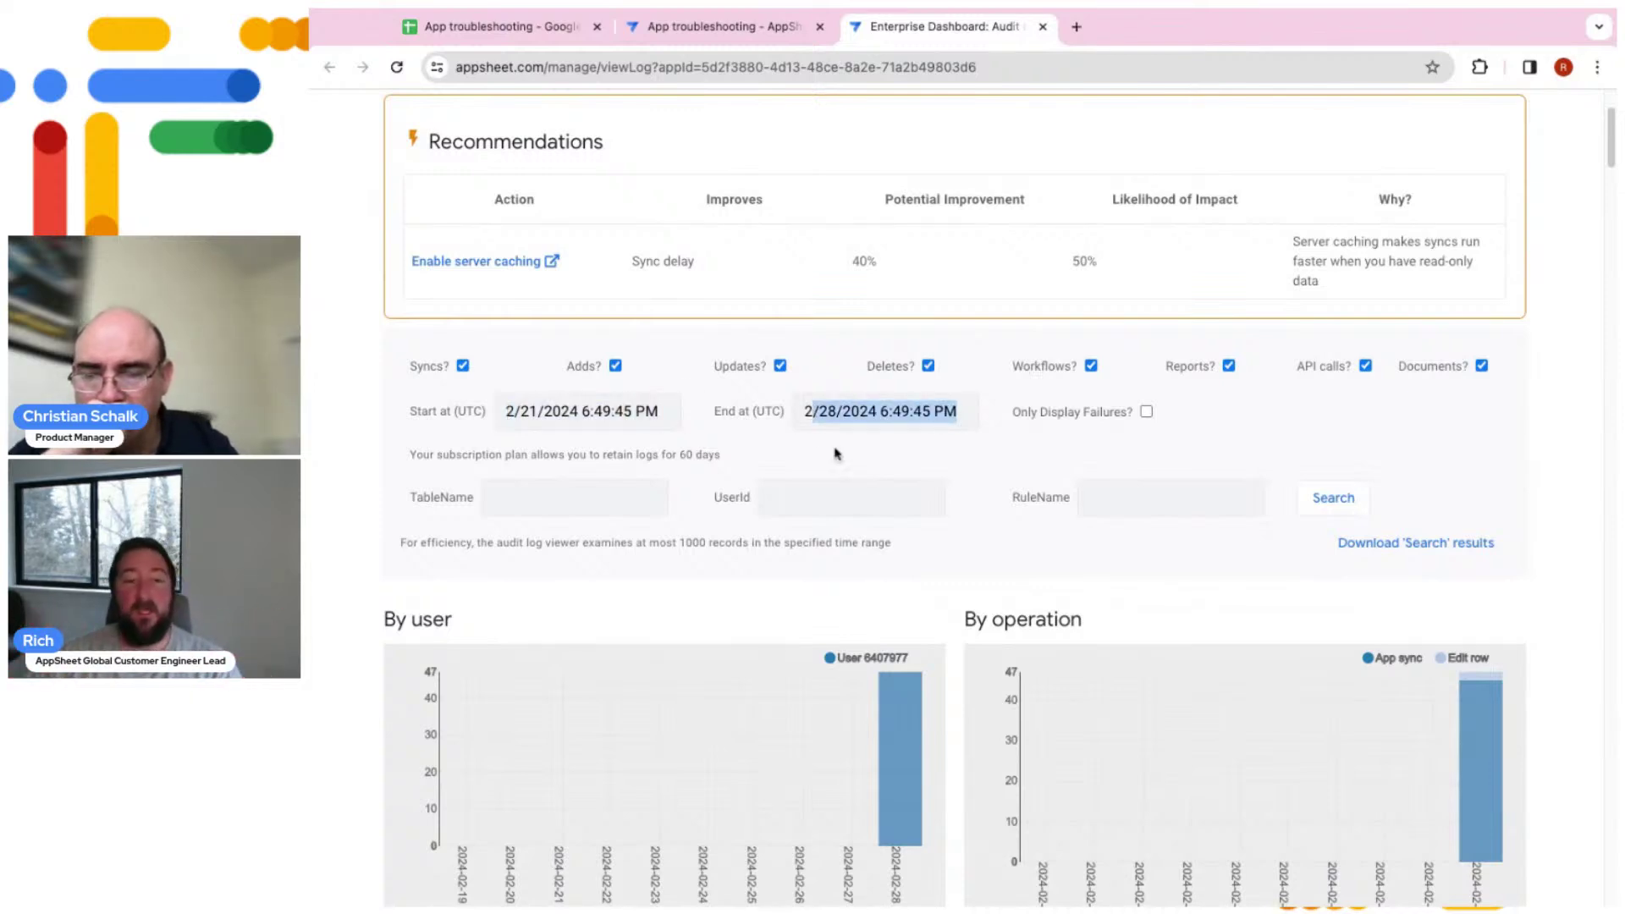
pyautogui.click(669, 500)
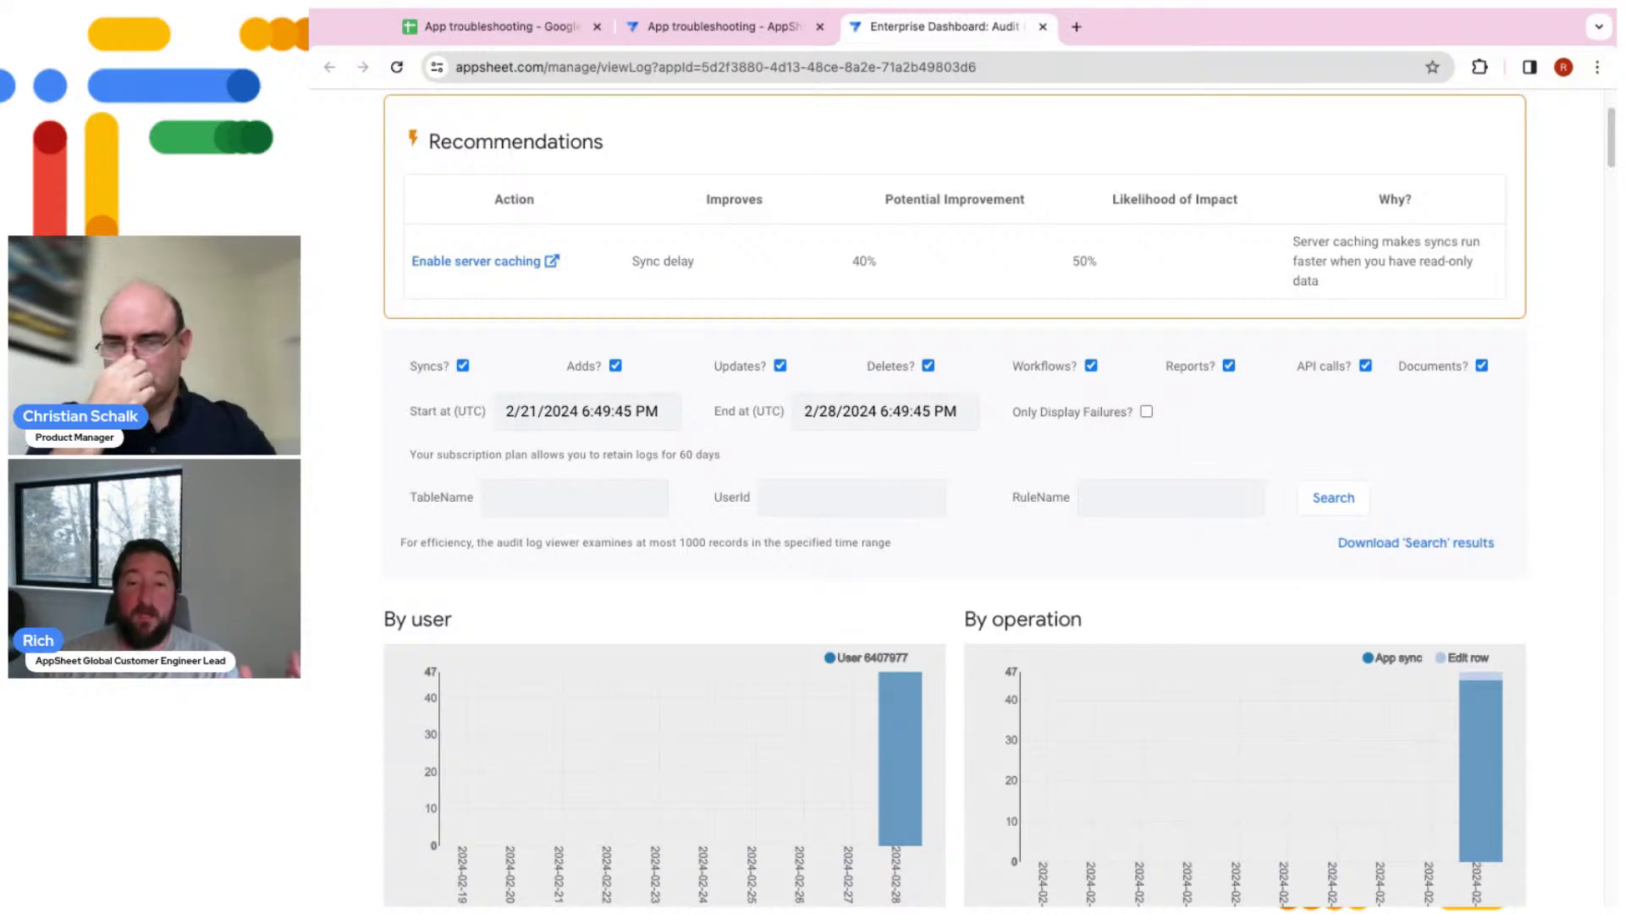
# Open the audit log details of the failed app sync from 6:35:41 PM, read its properties and close them
pyautogui.scroll(-6, 990, 569)
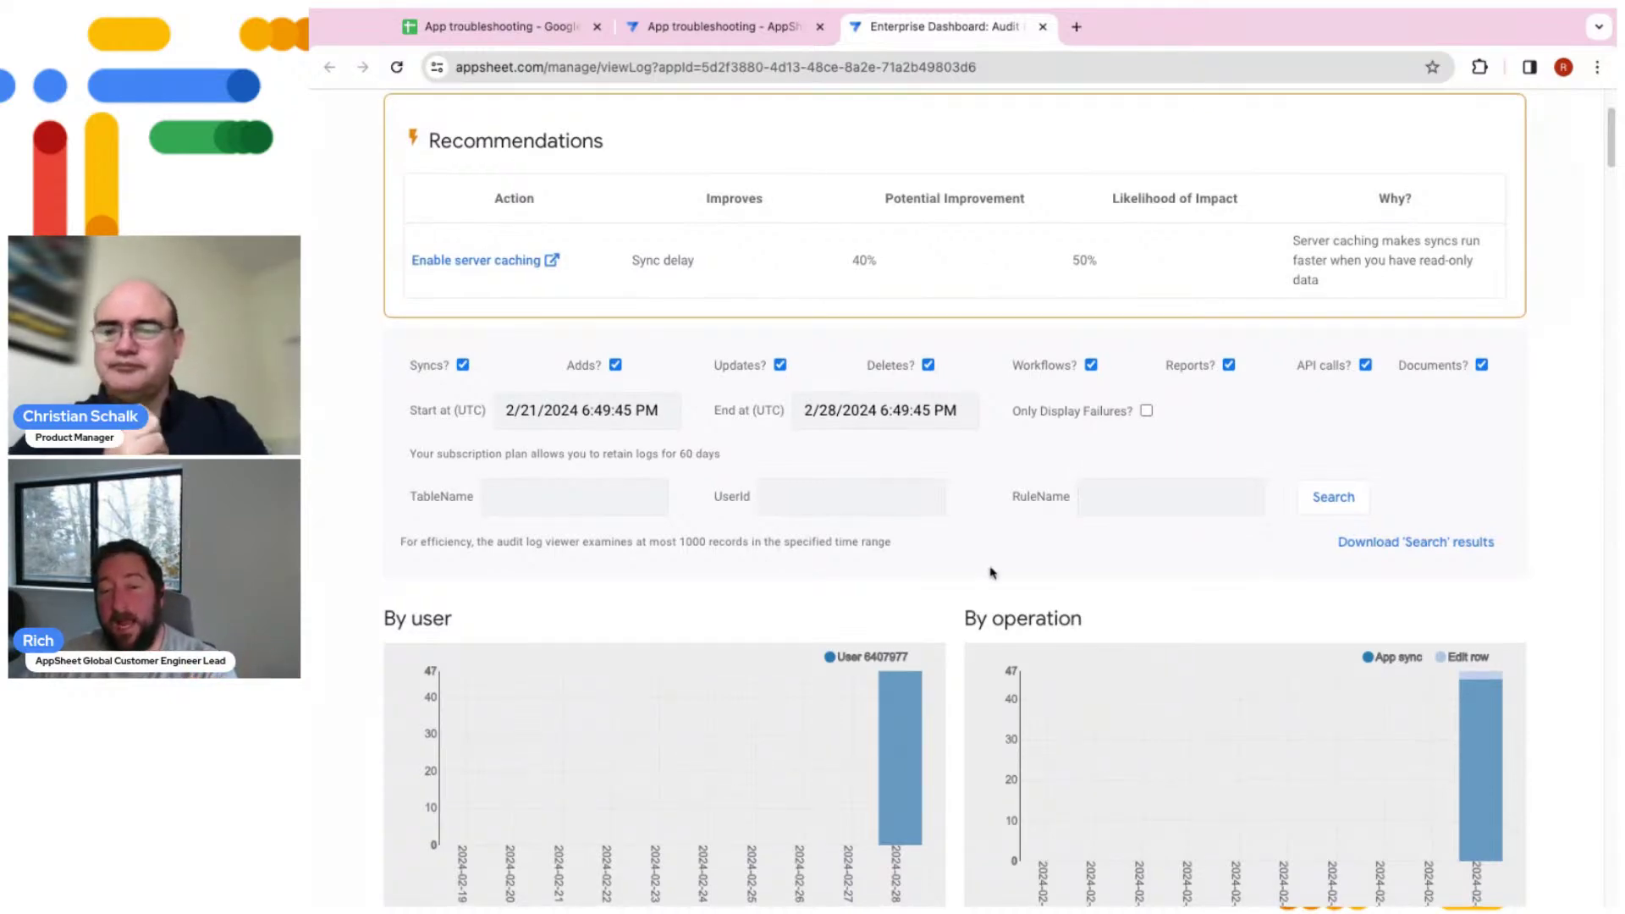
pyautogui.scroll(-10, 995, 583)
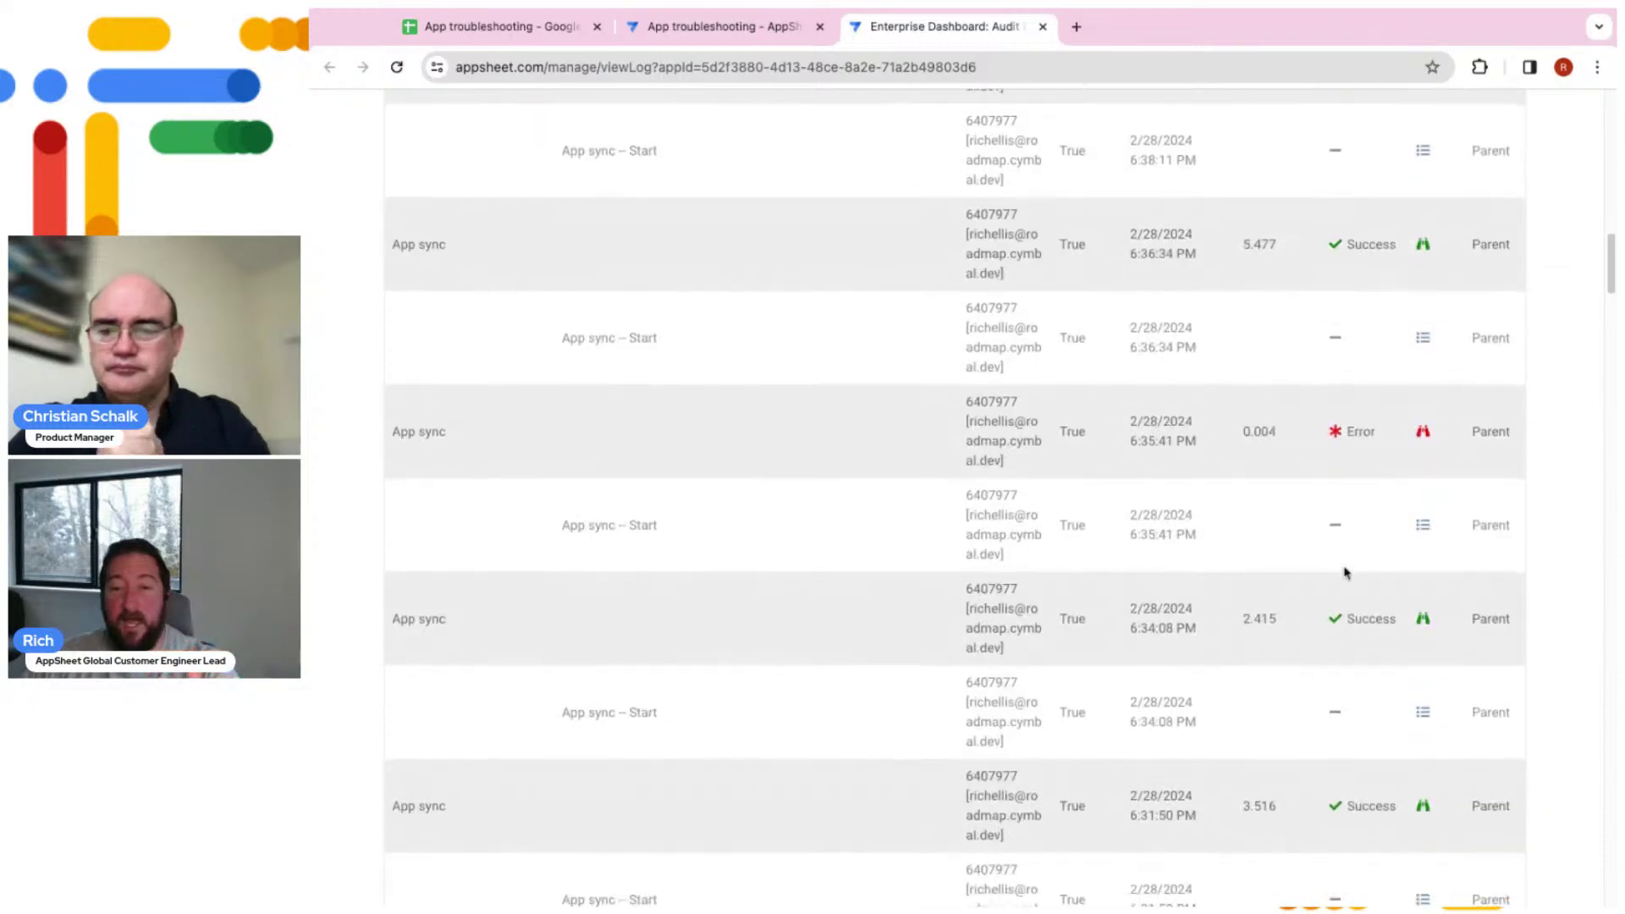
pyautogui.moveTo(392, 432); pyautogui.dragTo(1363, 431)
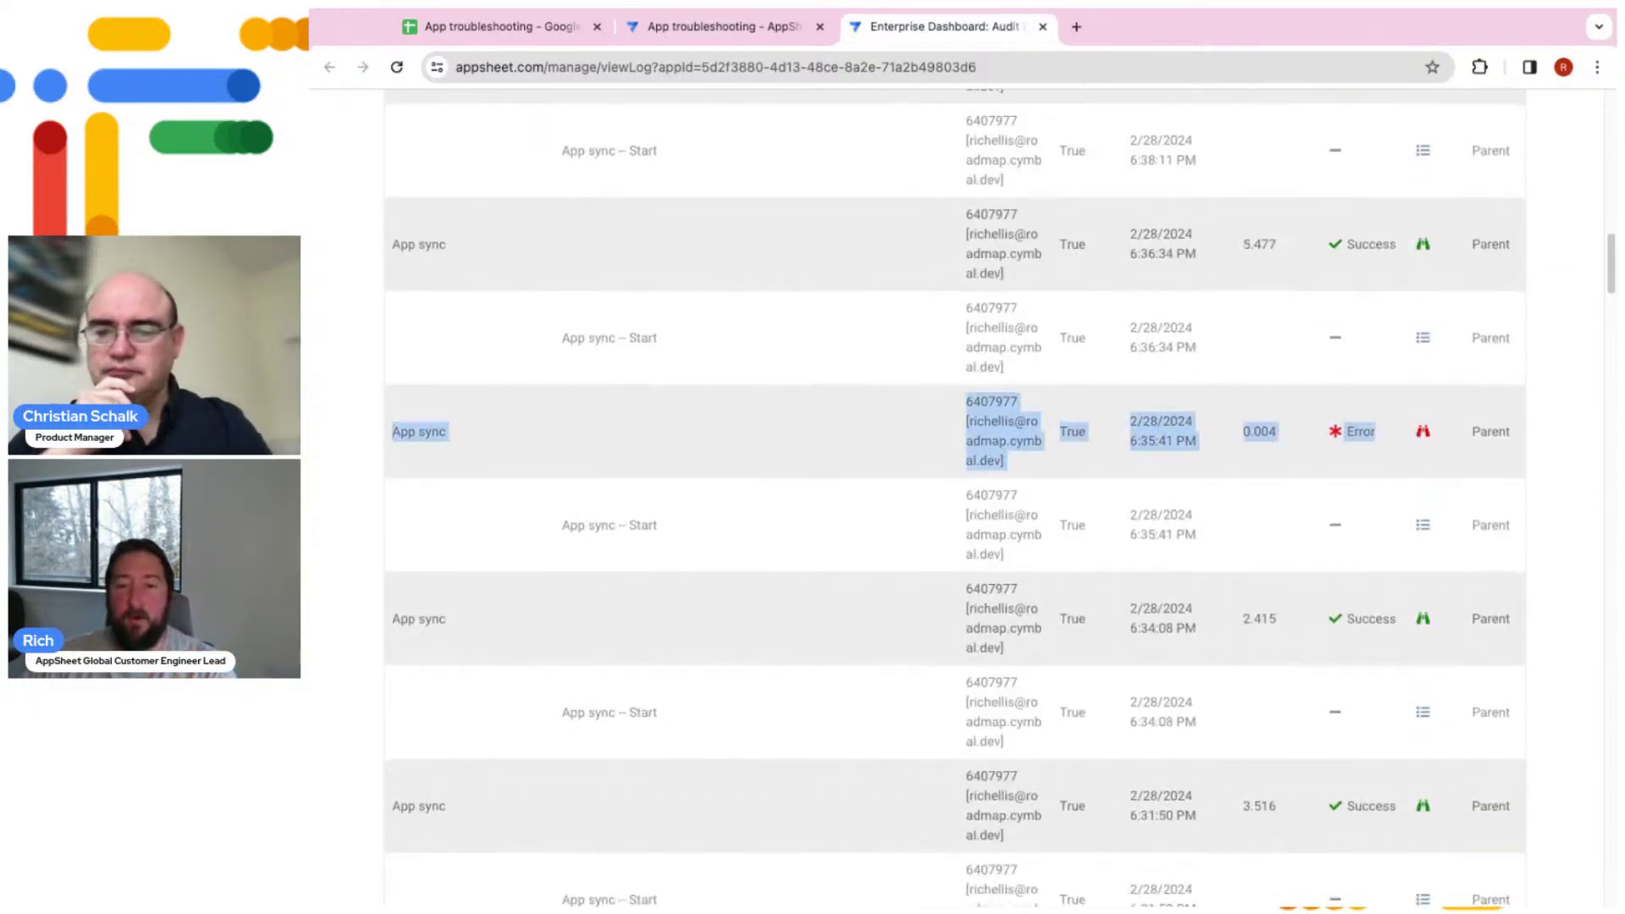
pyautogui.scroll(-2, 1354, 457)
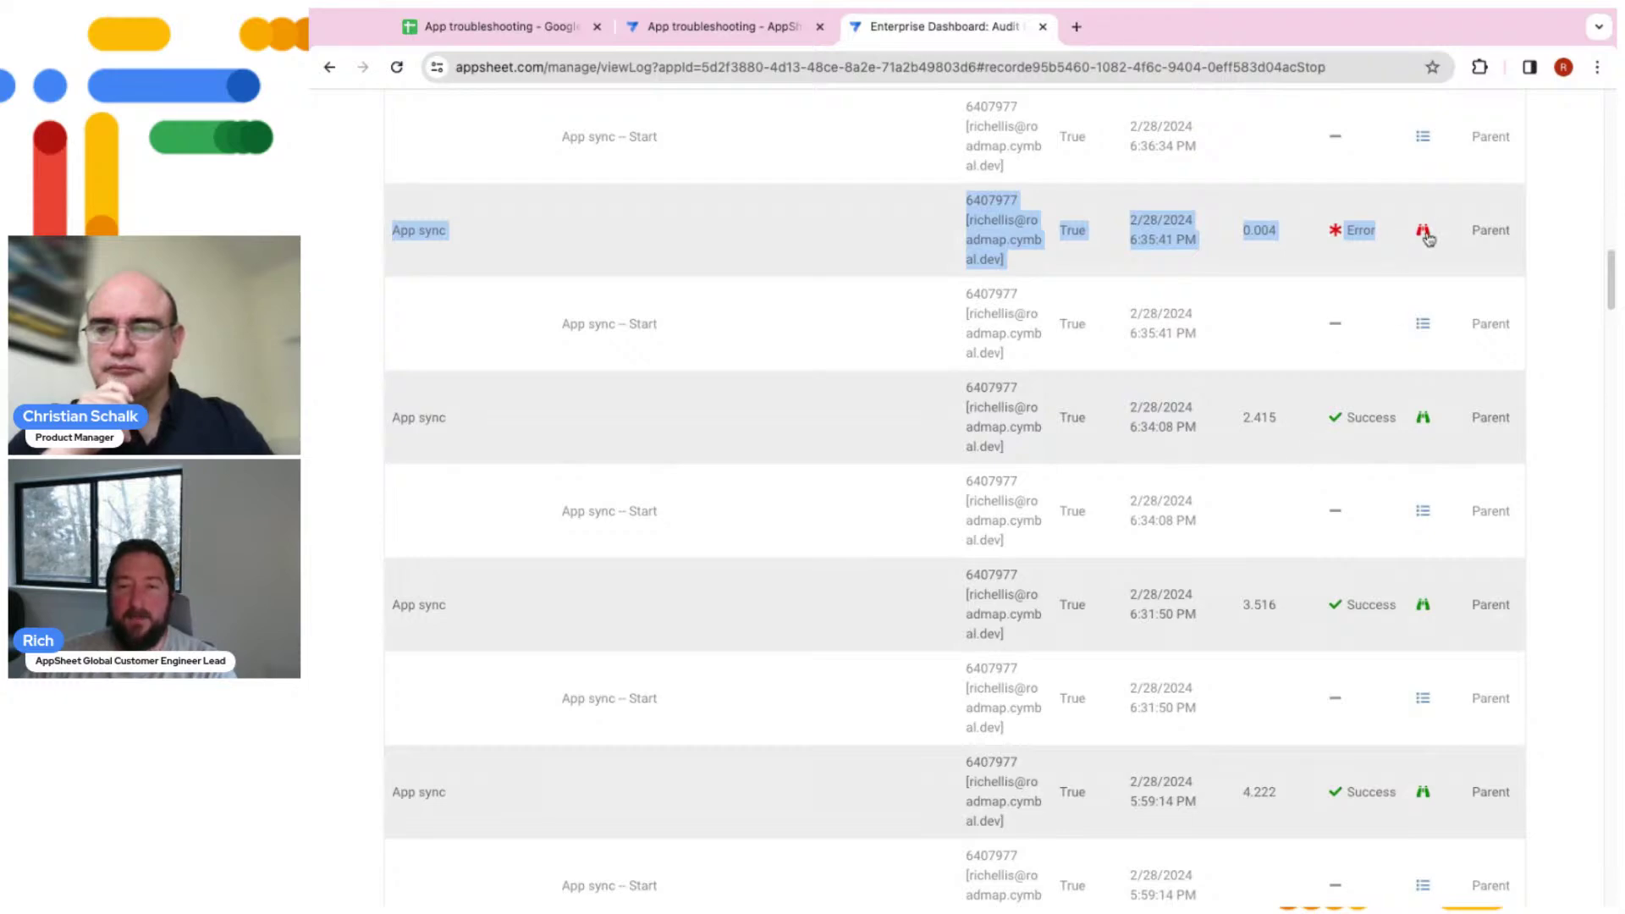
pyautogui.scroll(2, 1427, 337)
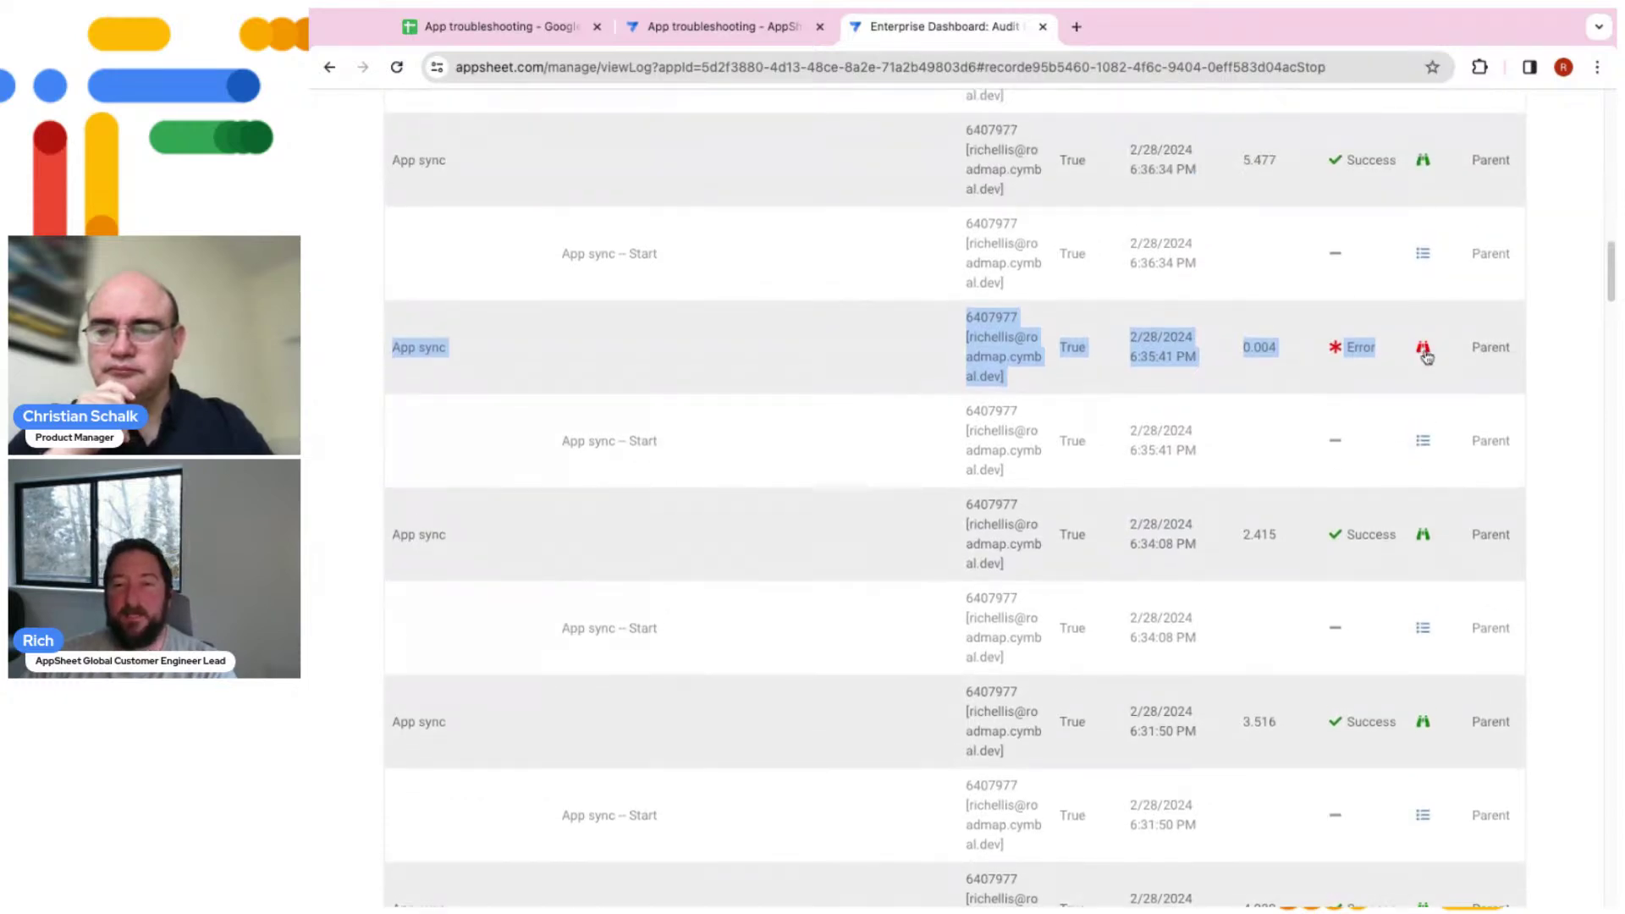
pyautogui.click(1424, 352)
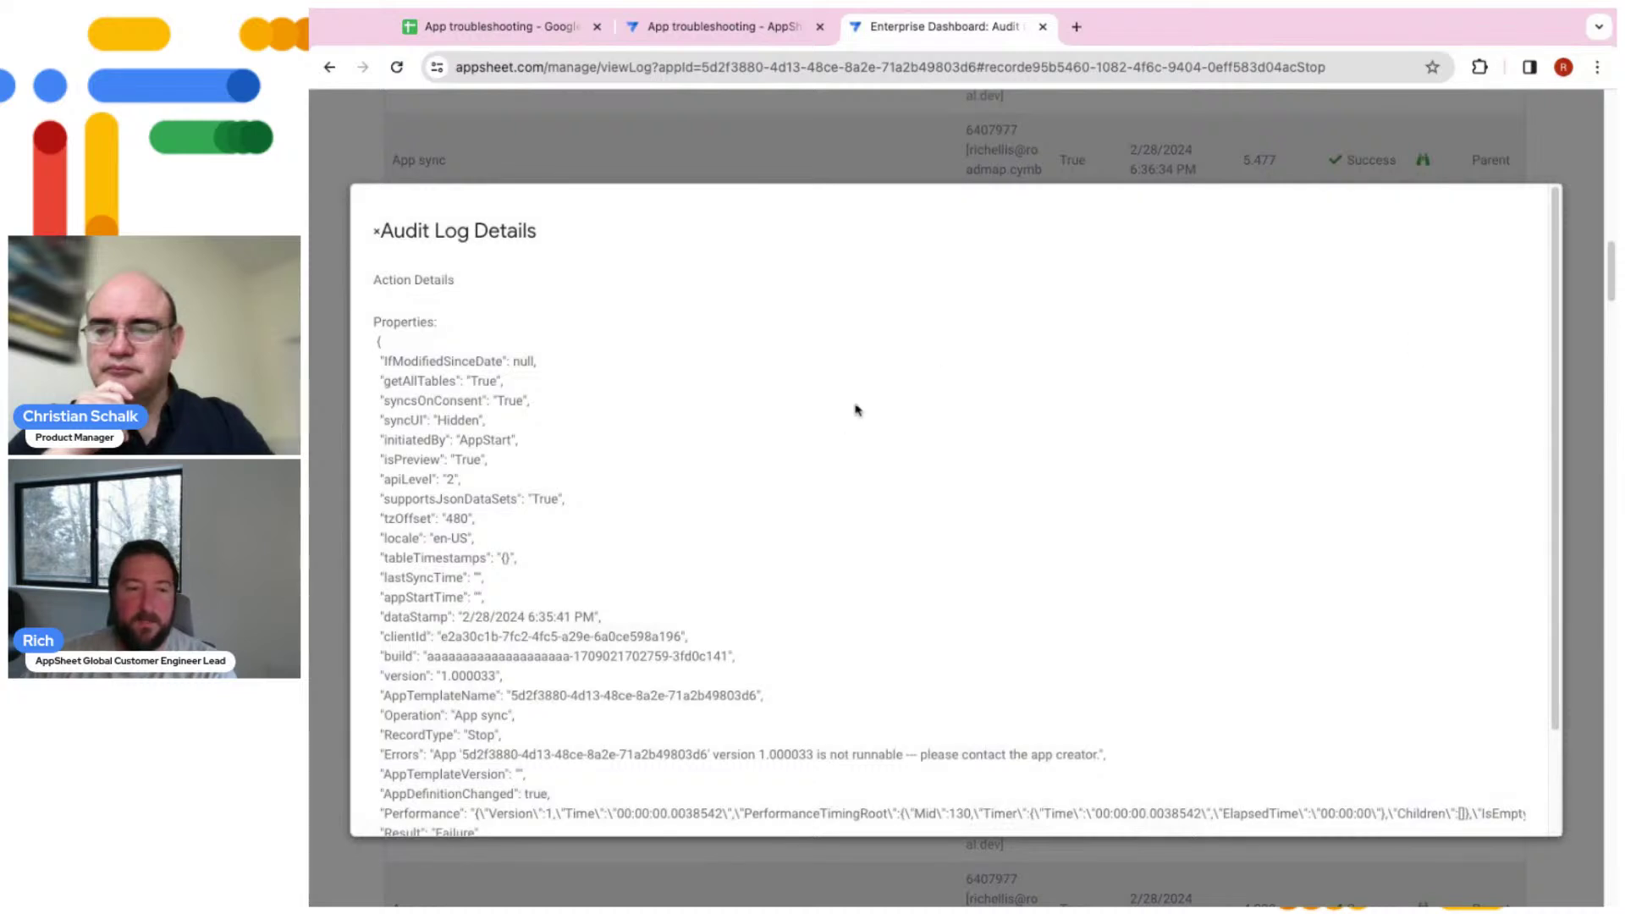
pyautogui.scroll(-2, 677, 584)
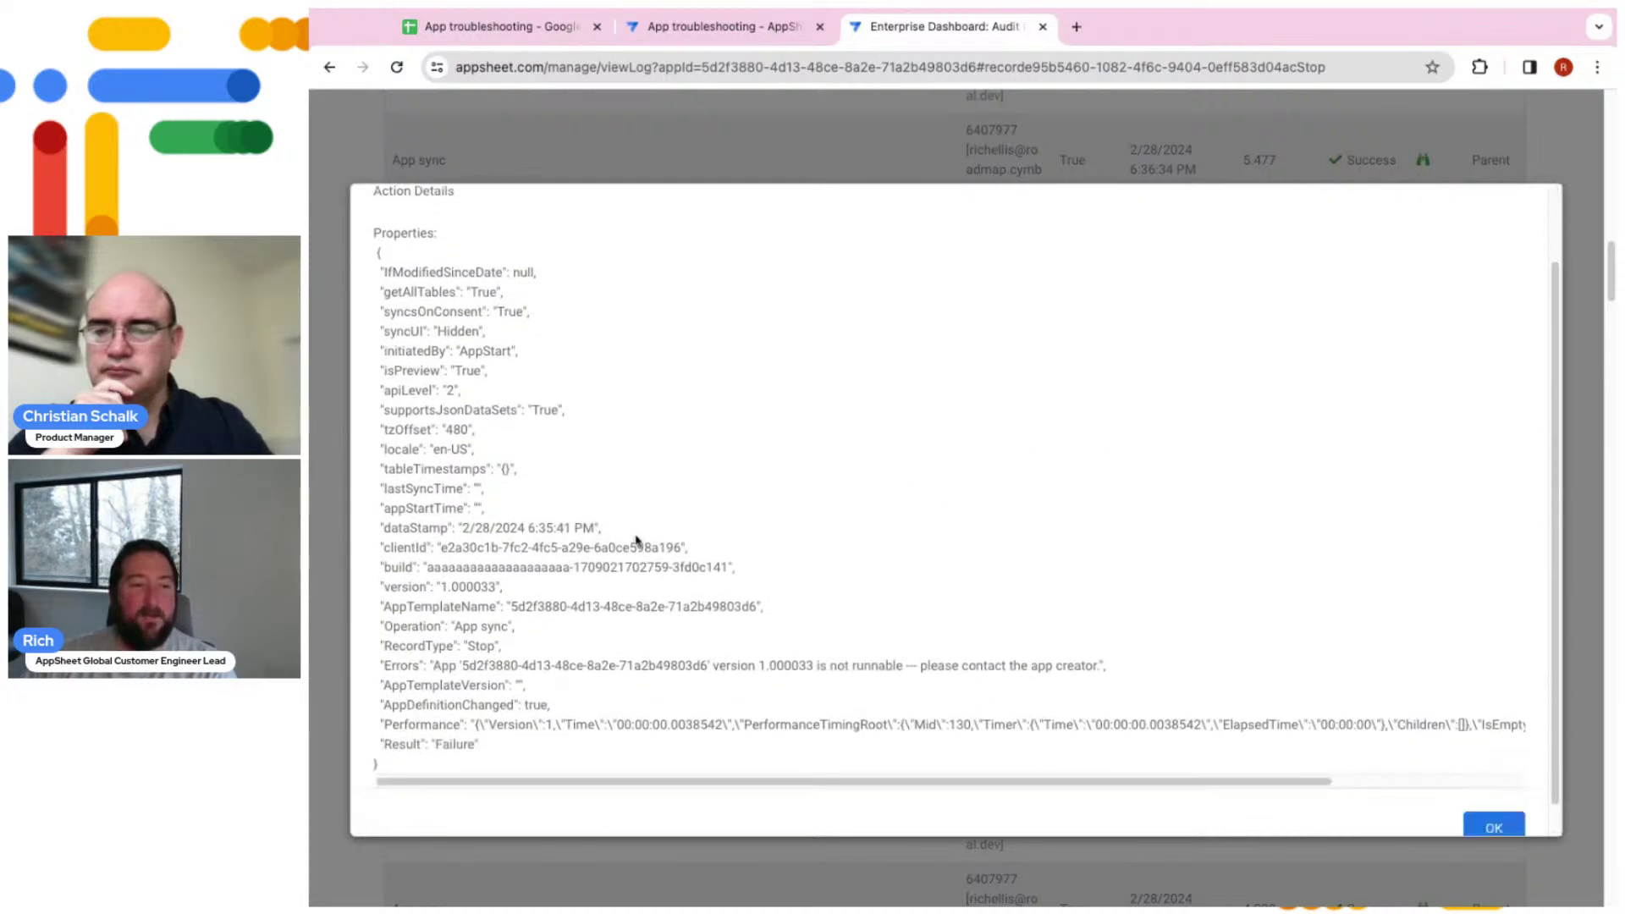
pyautogui.moveTo(393, 237); pyautogui.dragTo(478, 713)
pyautogui.click(450, 547)
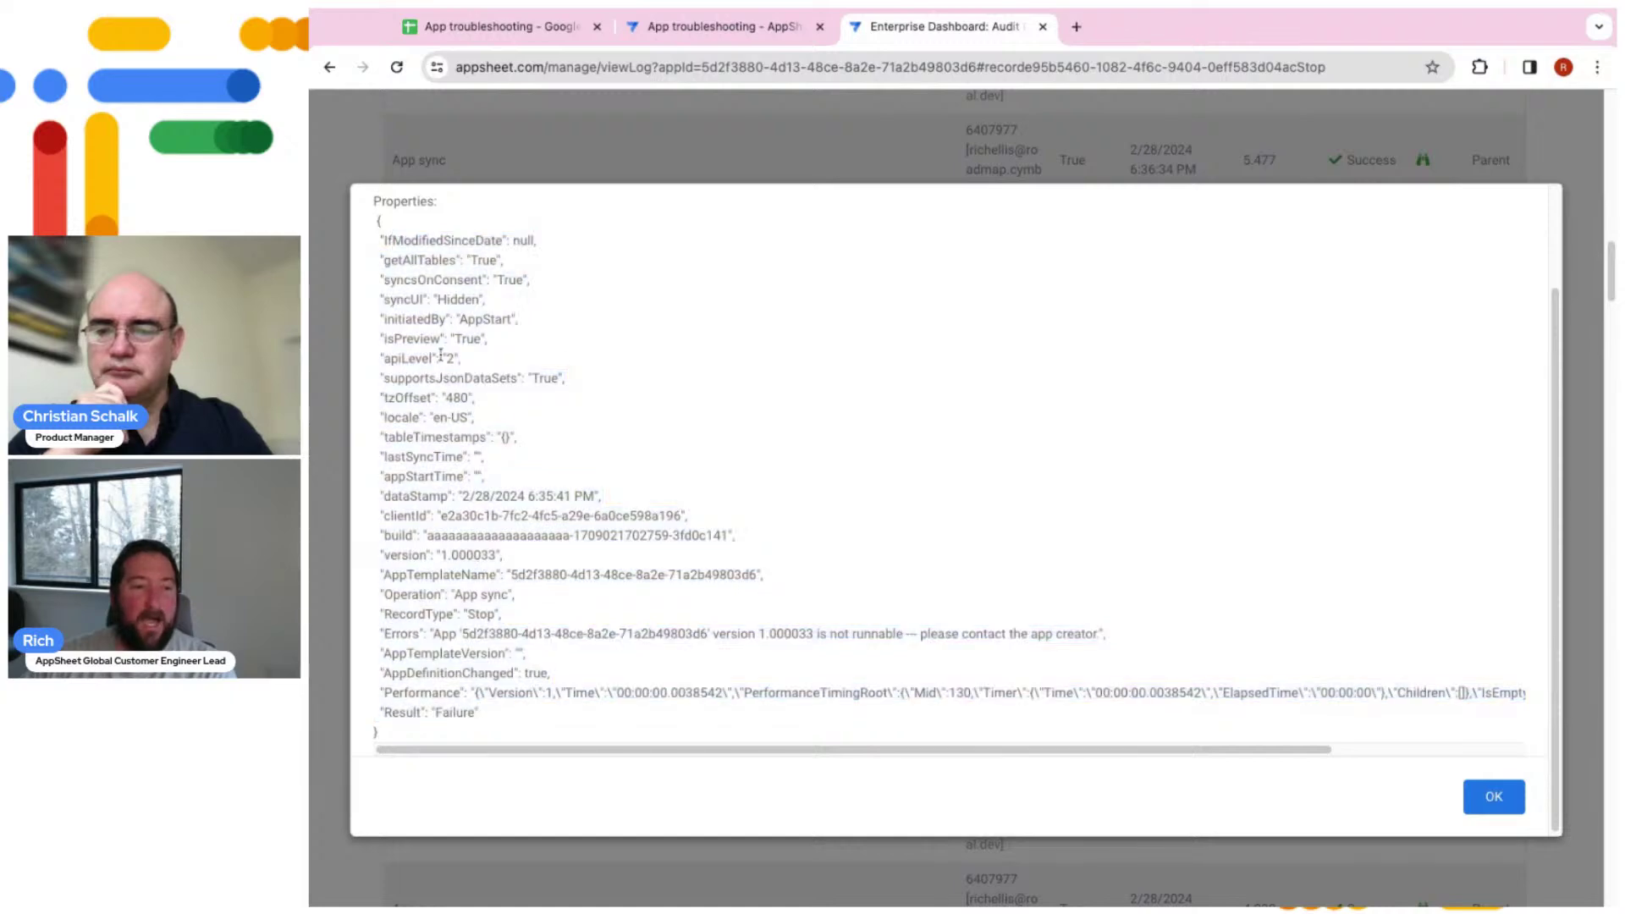
pyautogui.click(1479, 804)
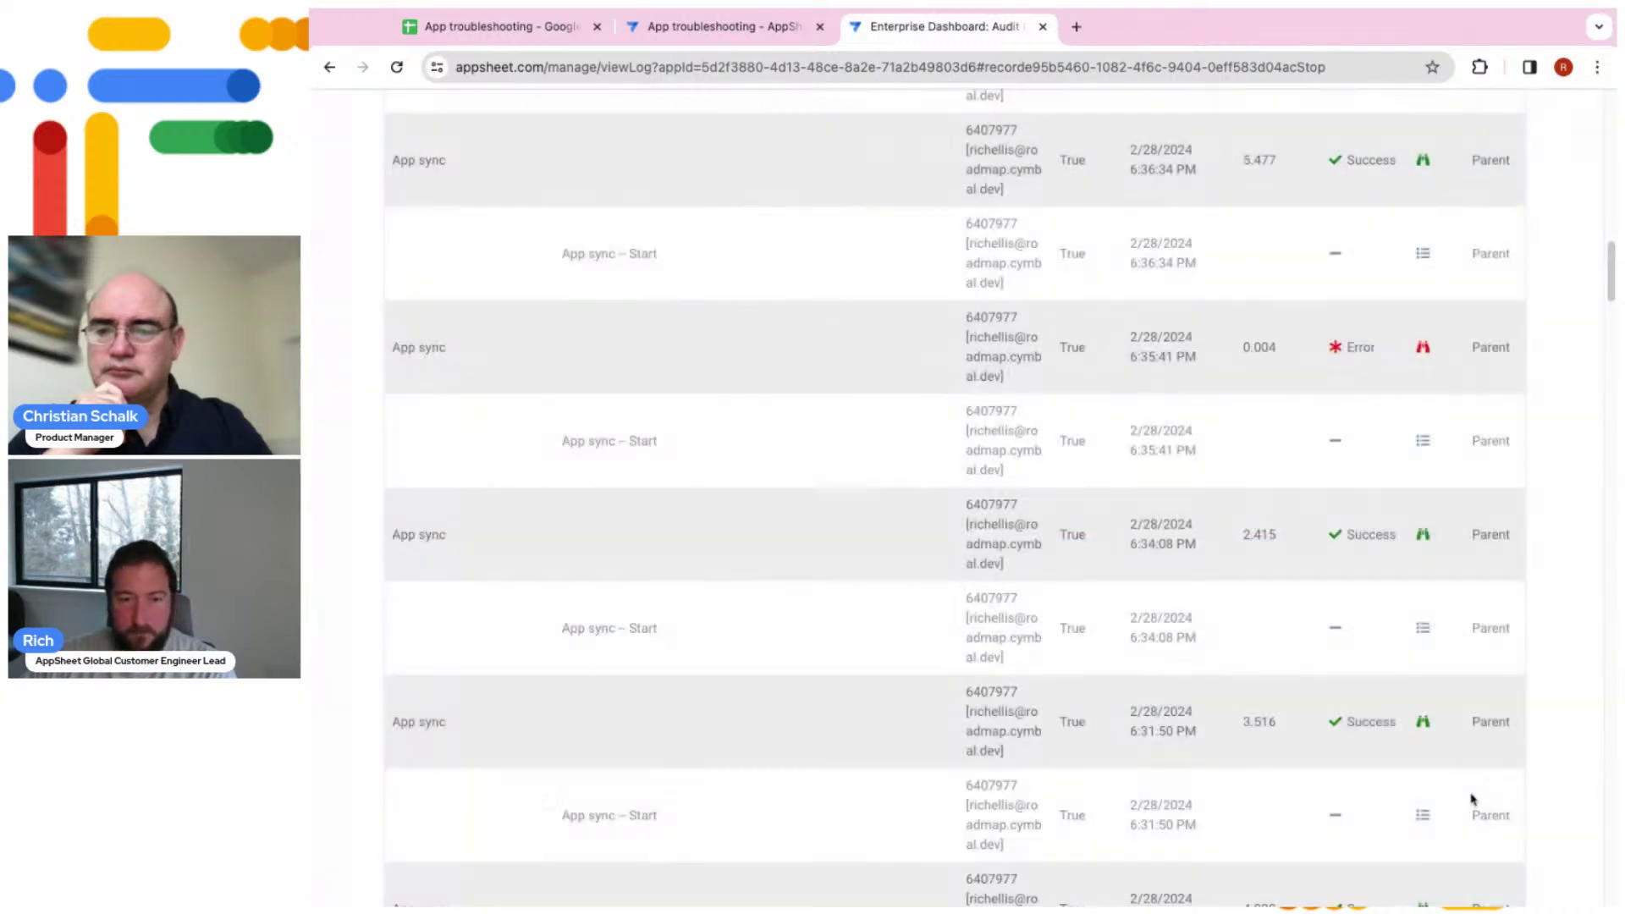
# Examine the audit log viewer's record limit, date range and failure filters, and recheck the charts and sync records
pyautogui.scroll(1, 1183, 674)
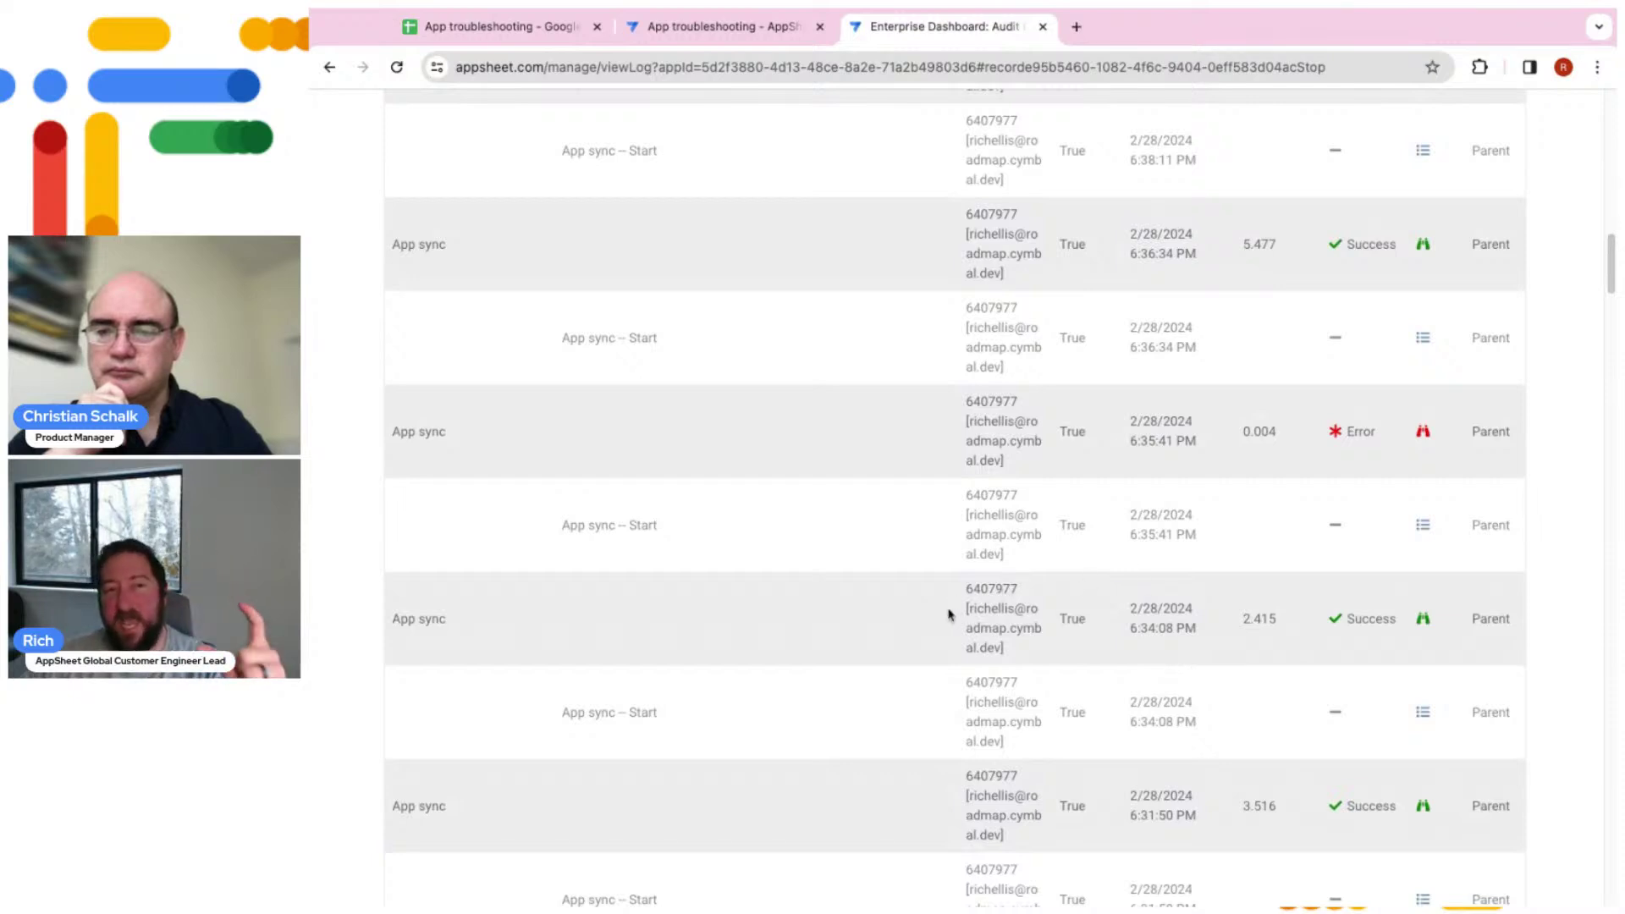
pyautogui.scroll(2, 966, 659)
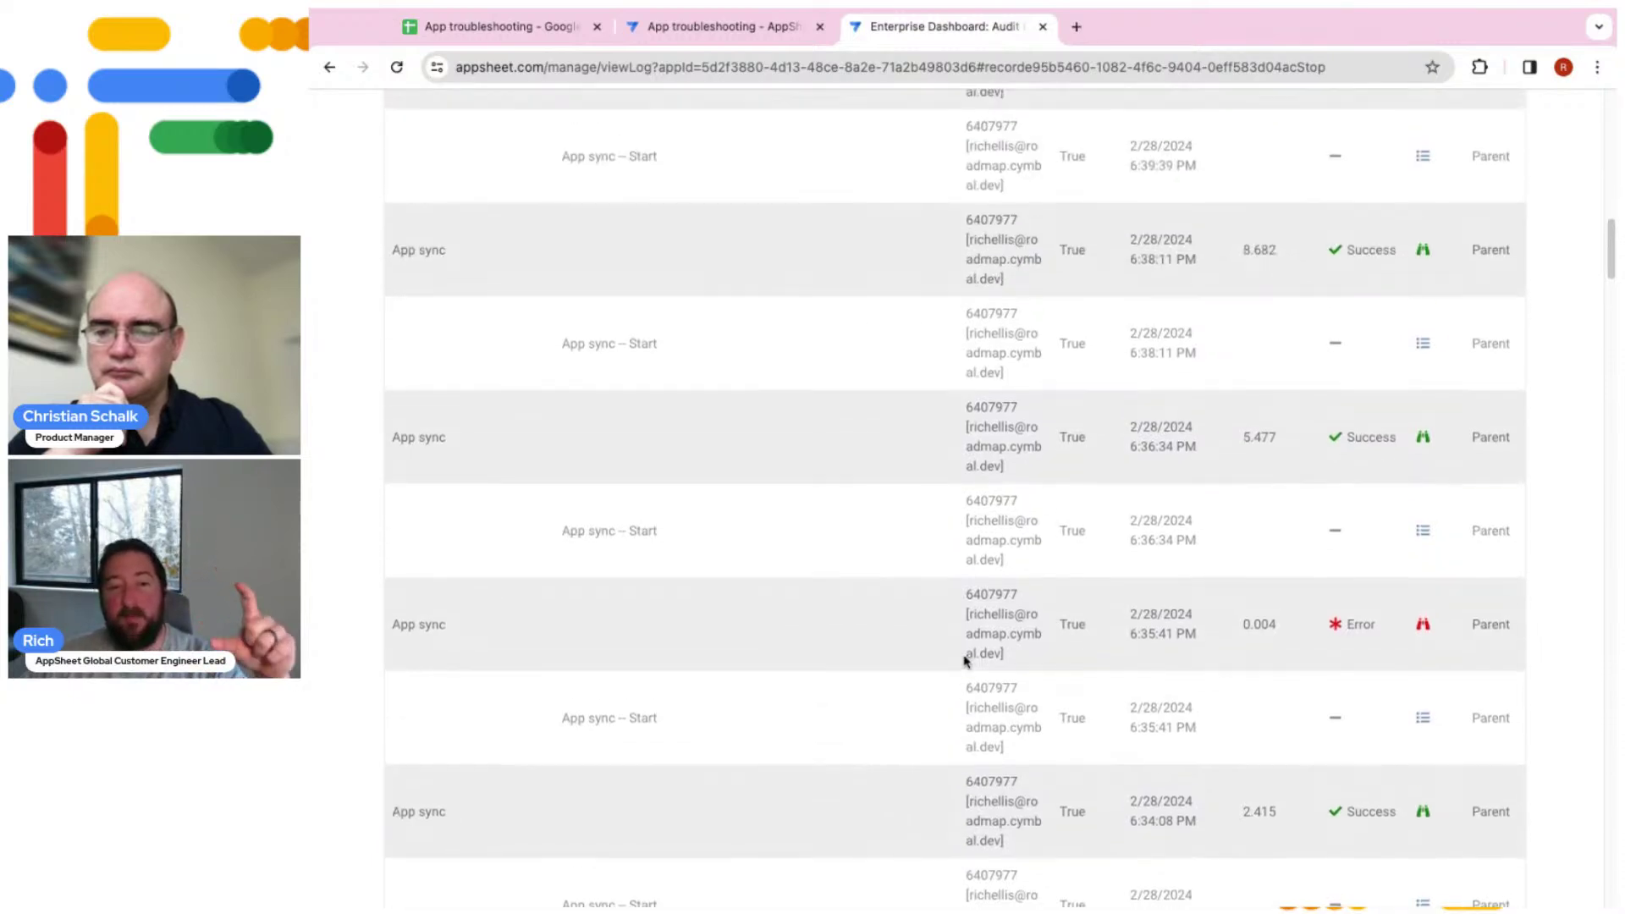
pyautogui.scroll(5, 966, 661)
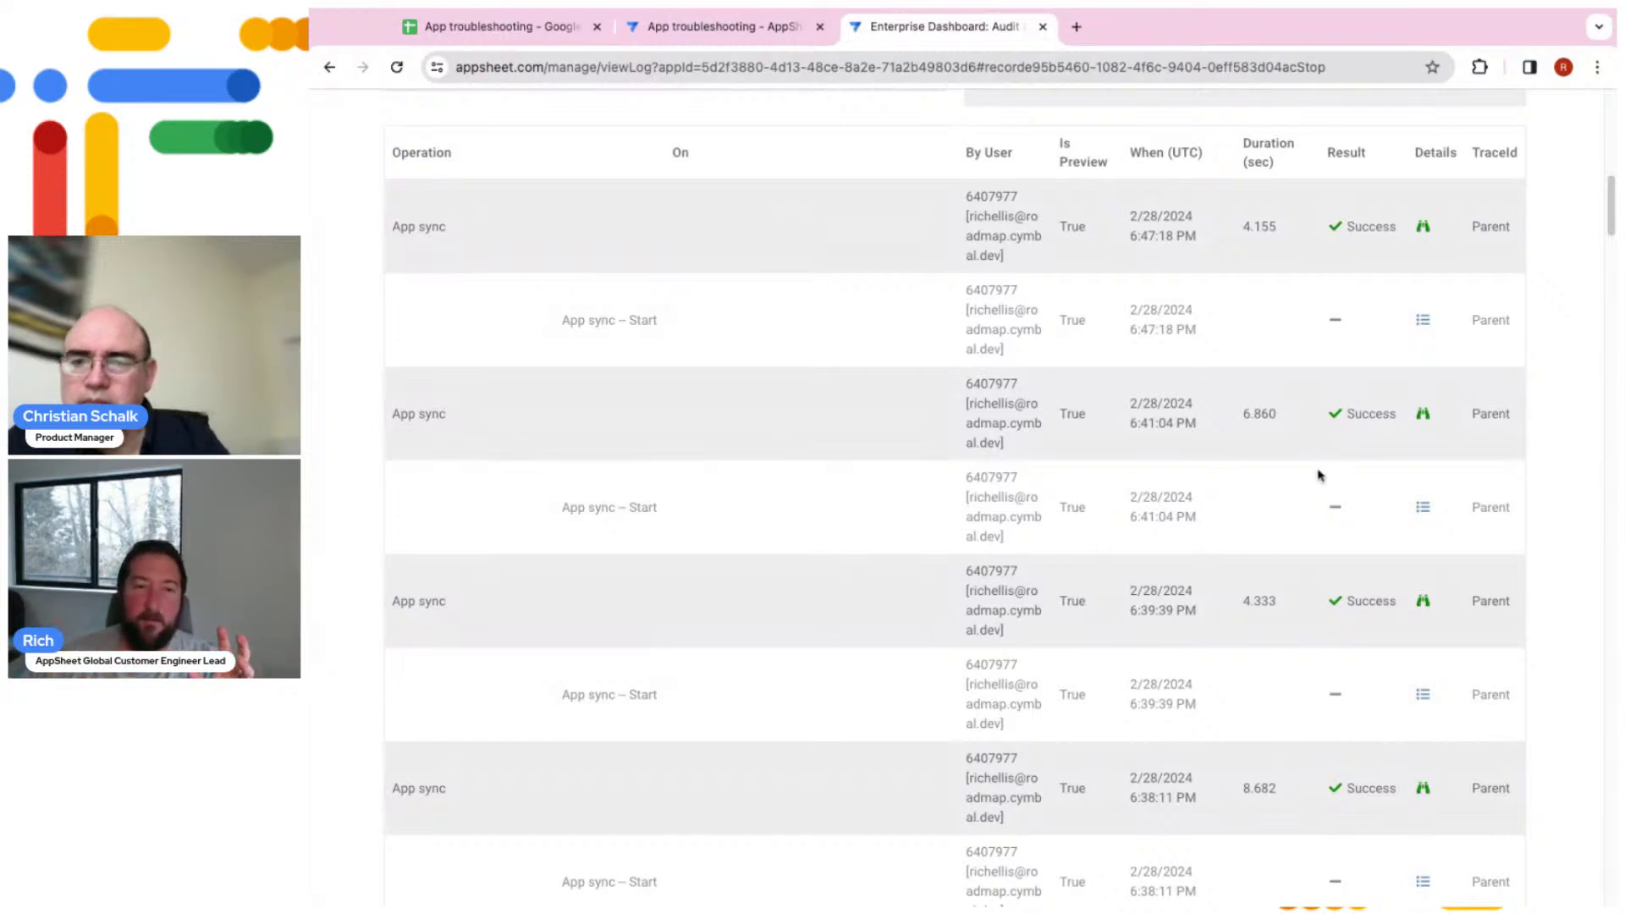
pyautogui.scroll(4, 1324, 452)
pyautogui.scroll(4, 899, 593)
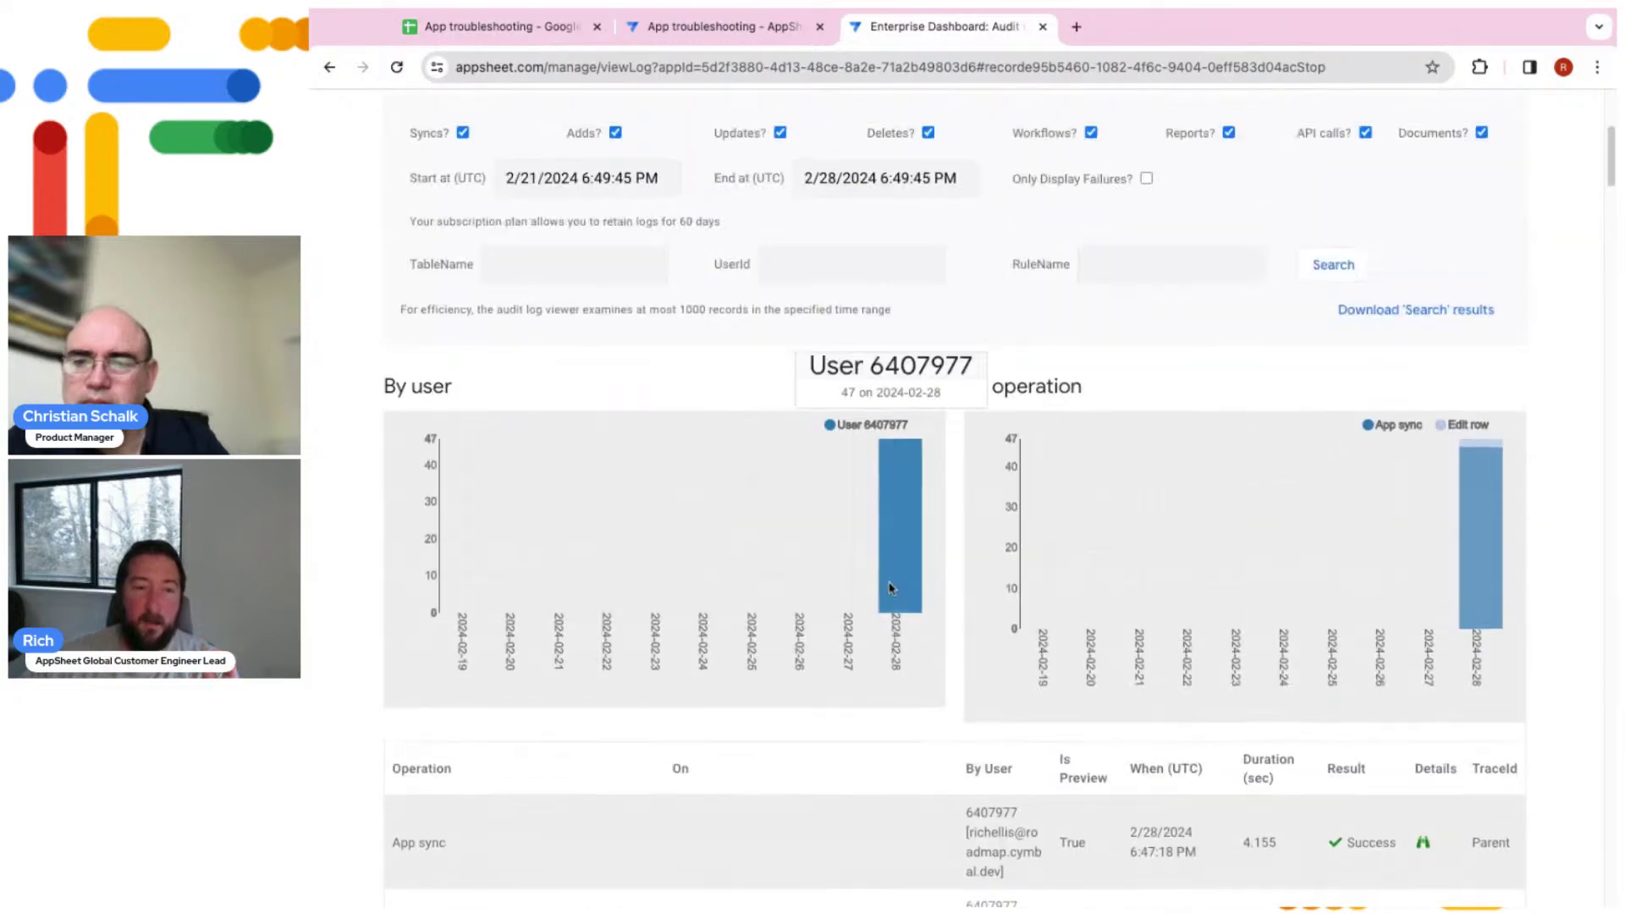
pyautogui.scroll(2, 402, 479)
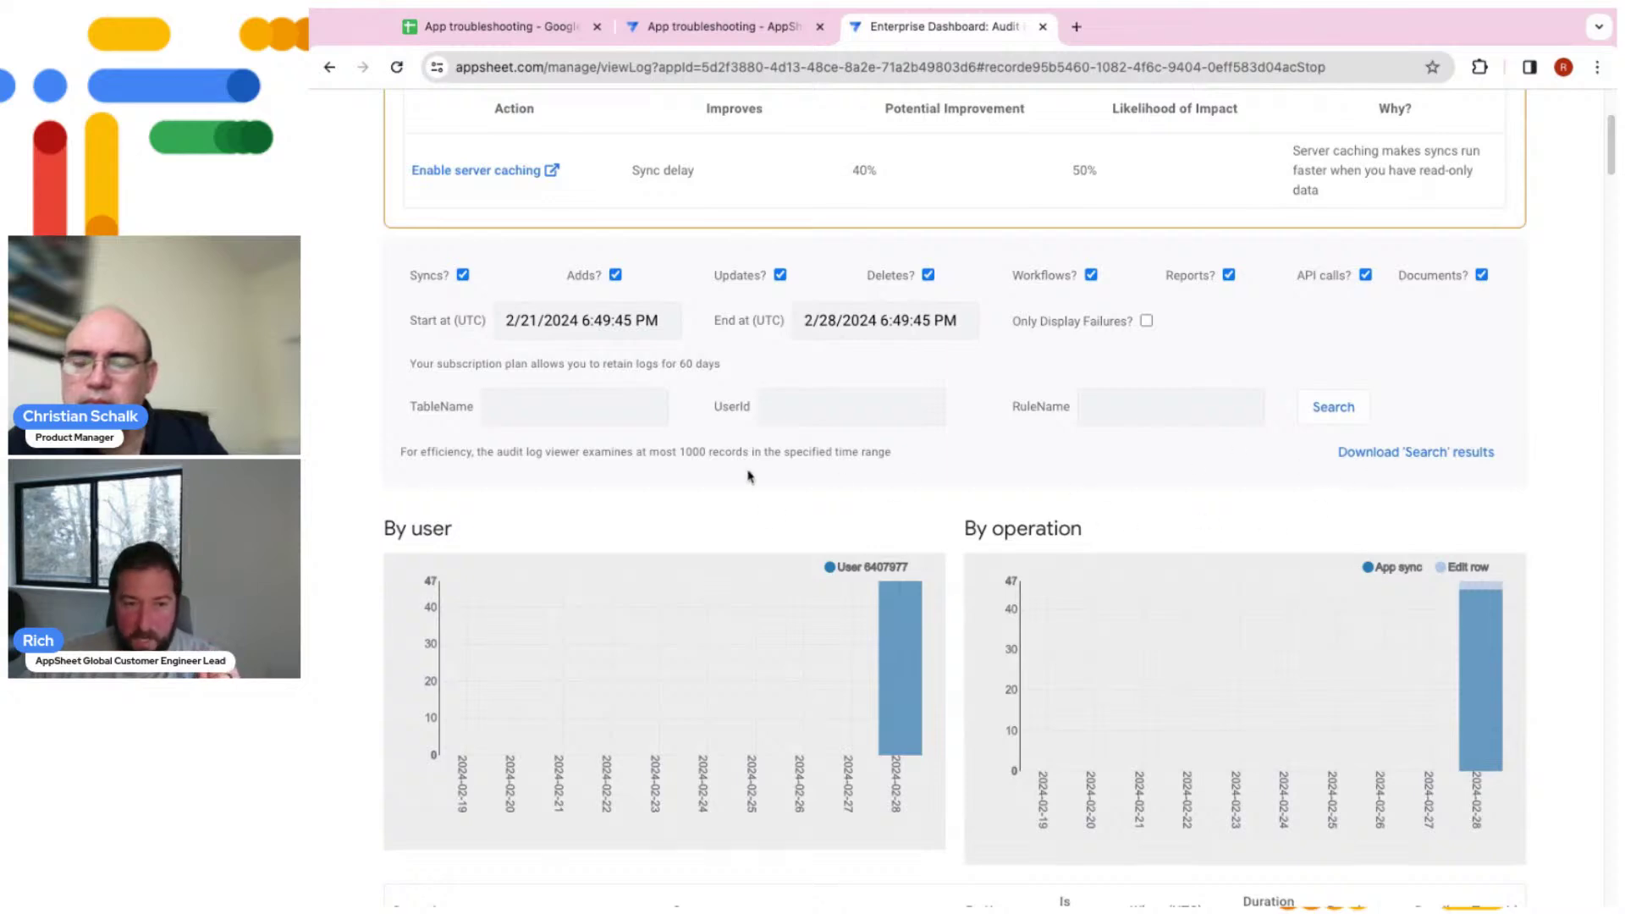
pyautogui.doubleClick(692, 451)
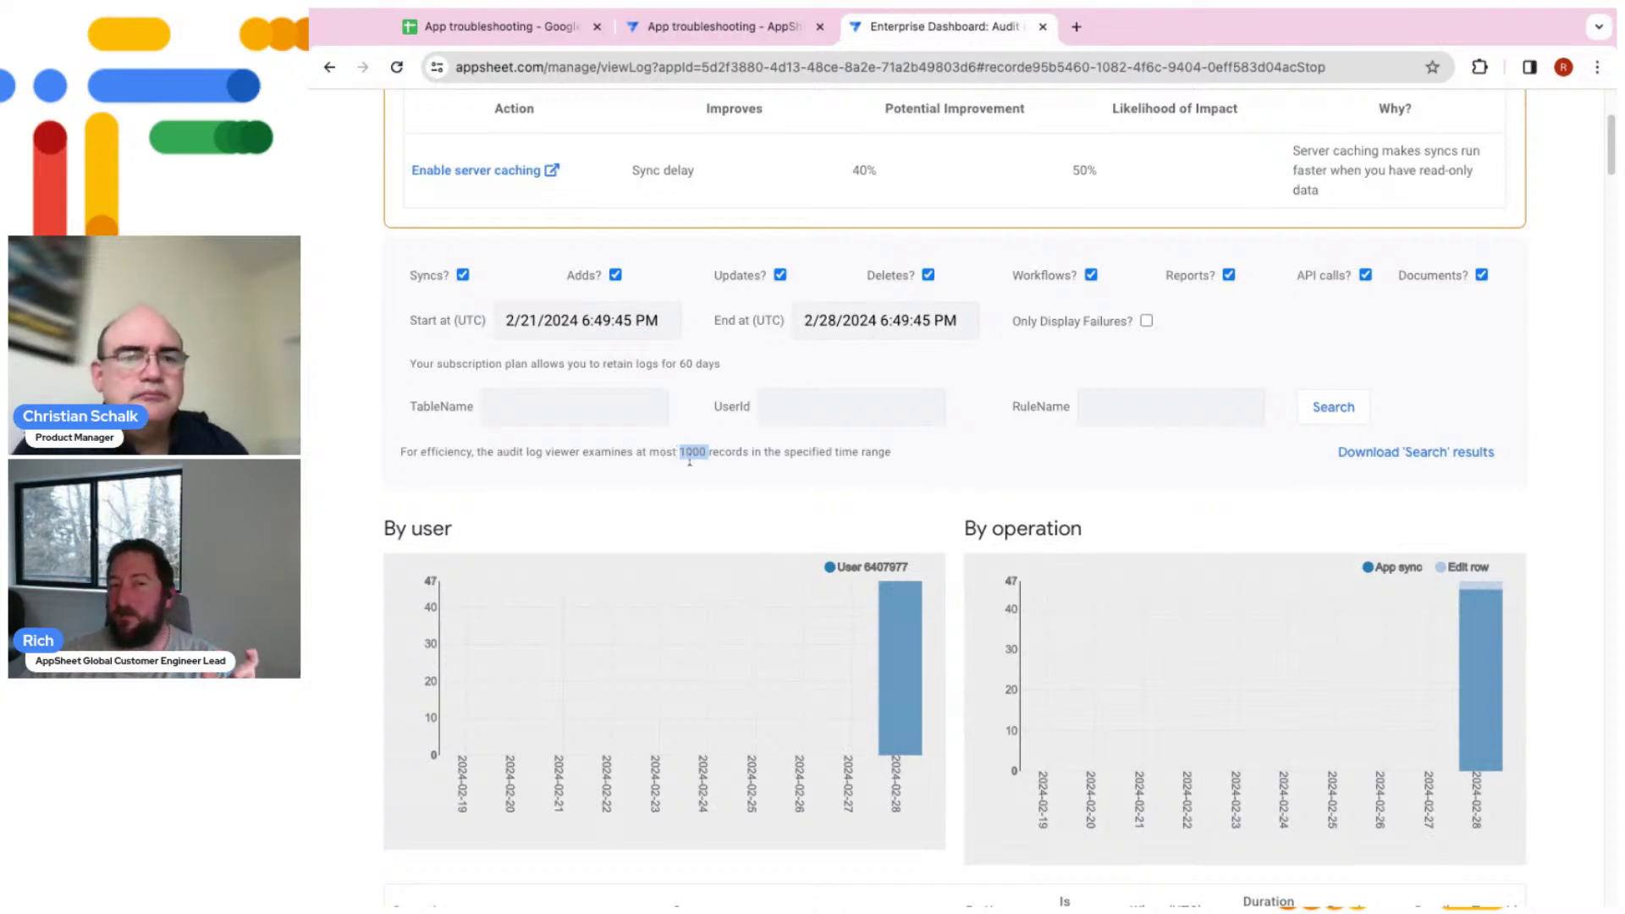
pyautogui.click(657, 356)
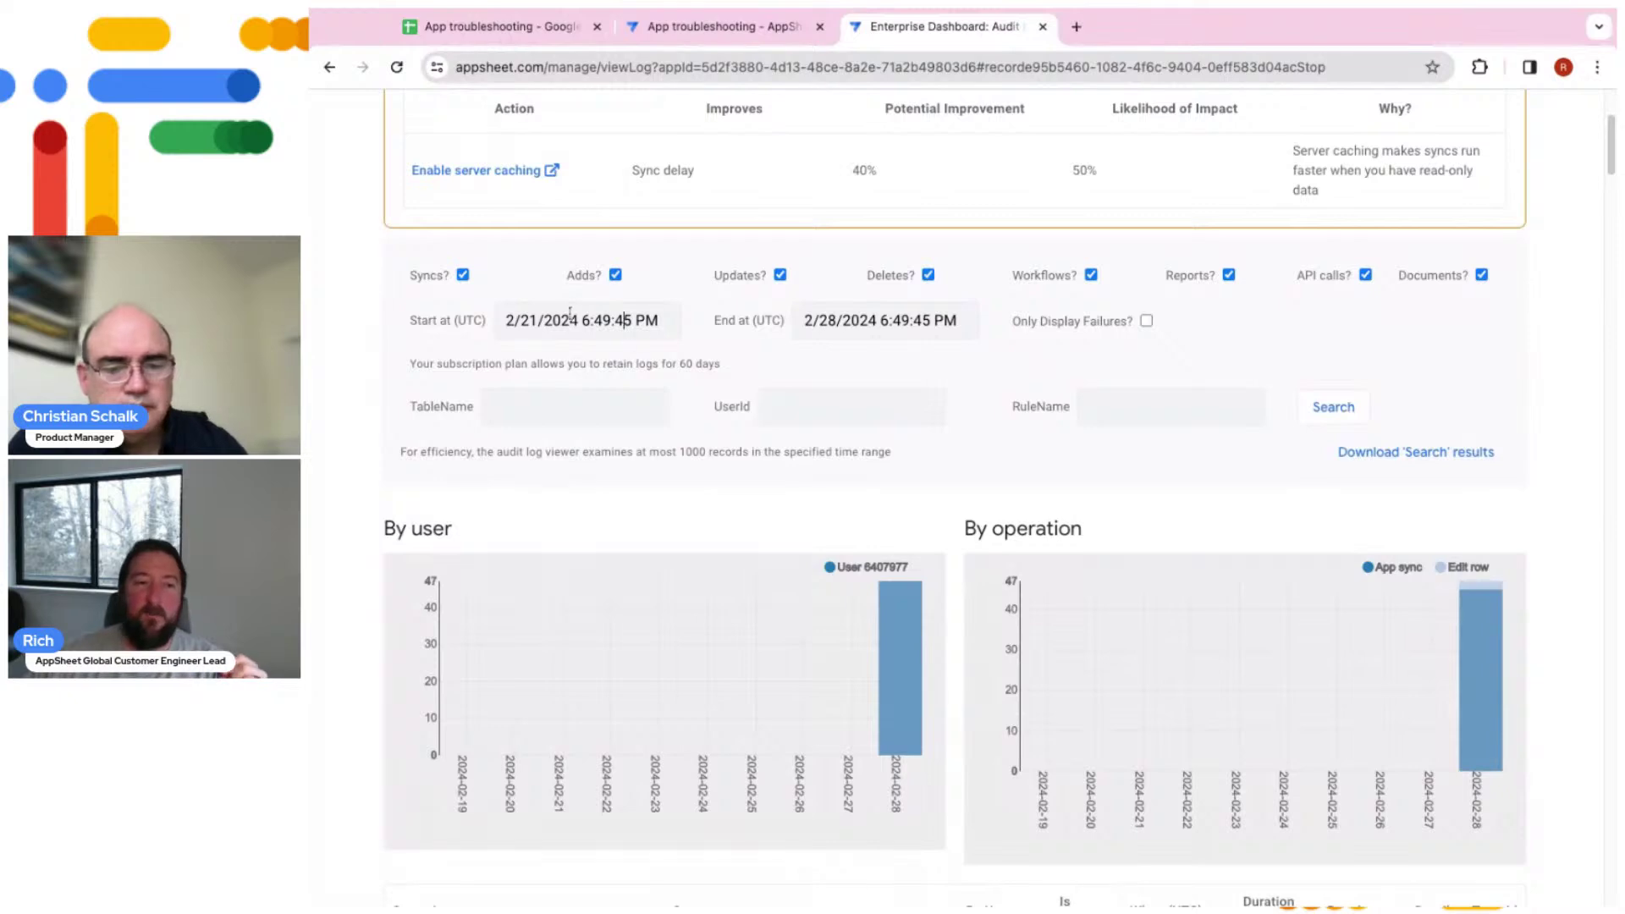
pyautogui.moveTo(529, 326); pyautogui.dragTo(661, 324)
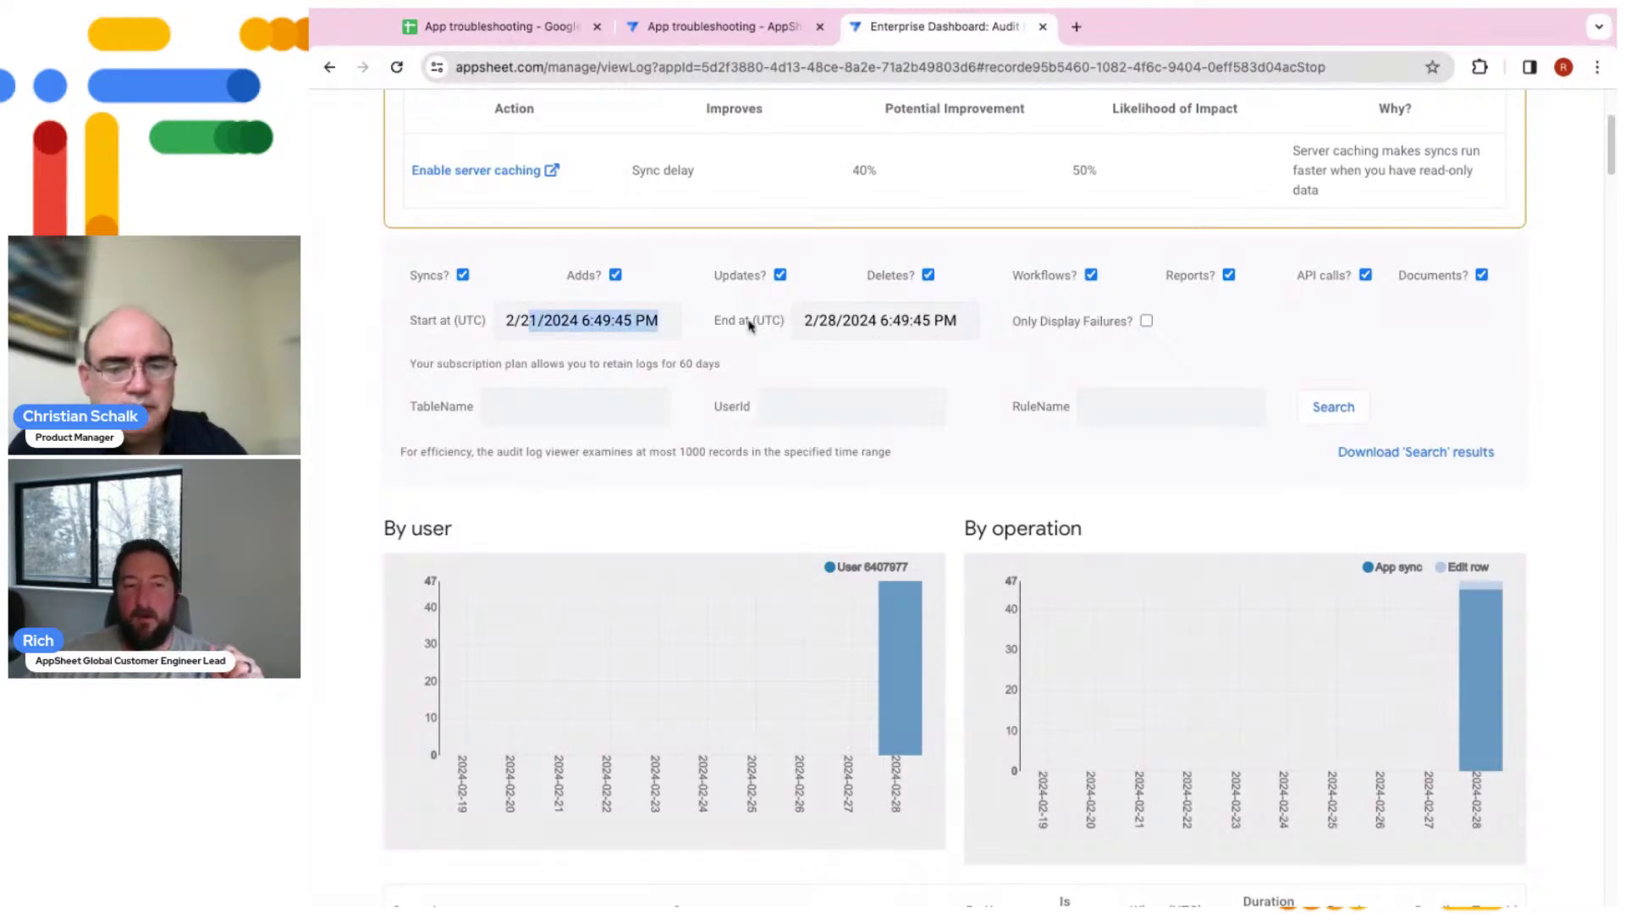
pyautogui.tripleClick(804, 322)
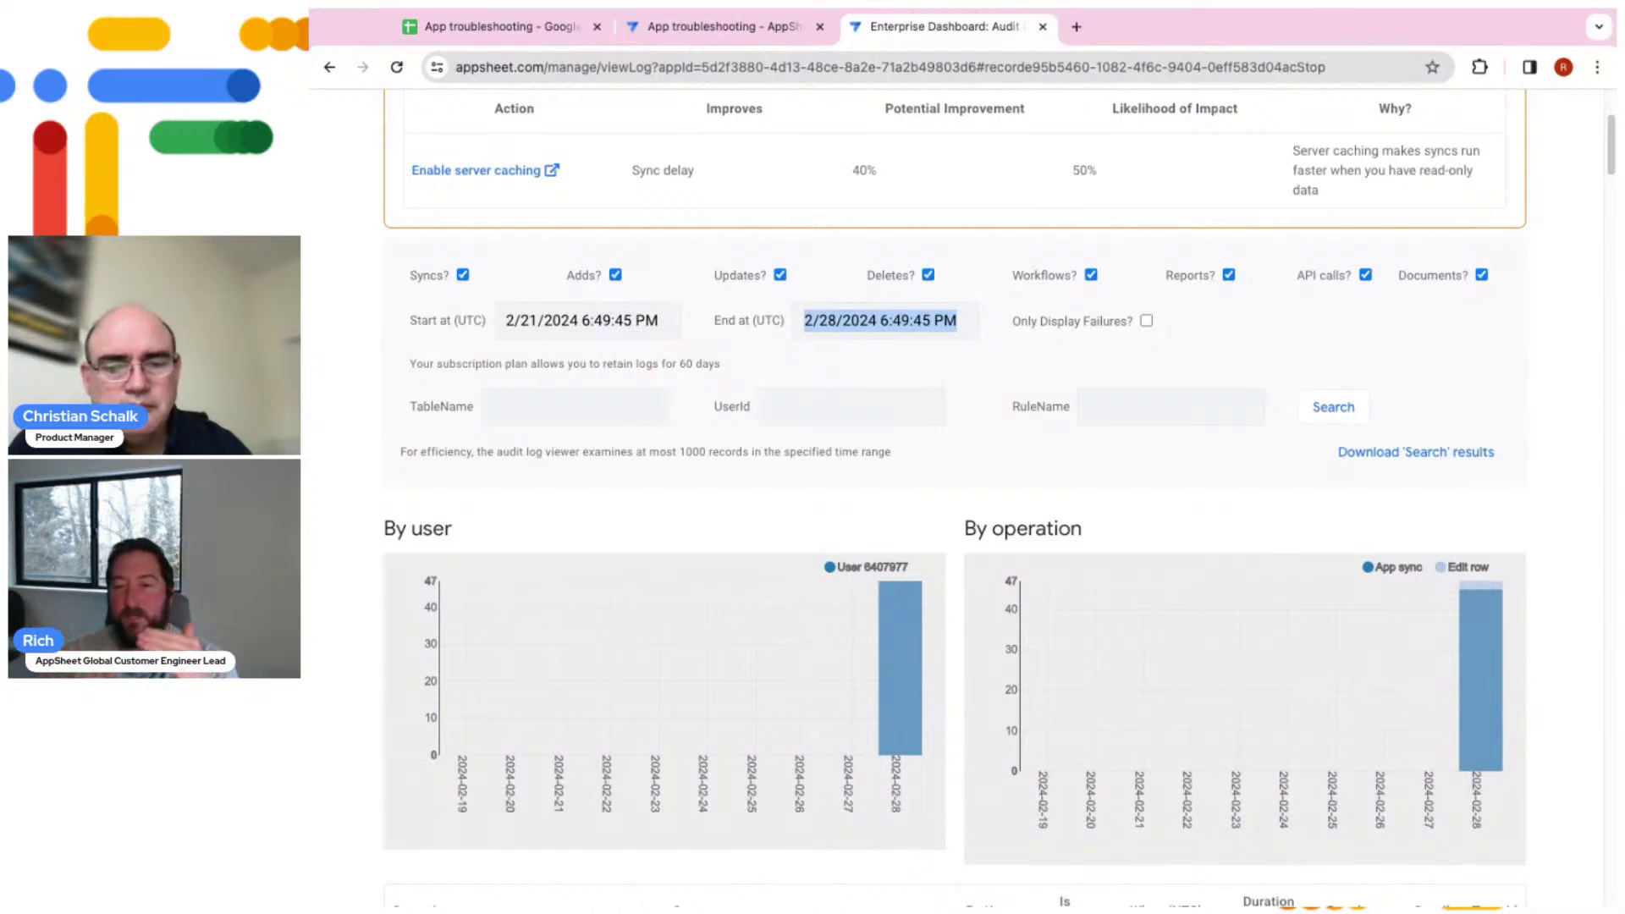
pyautogui.click(1027, 326)
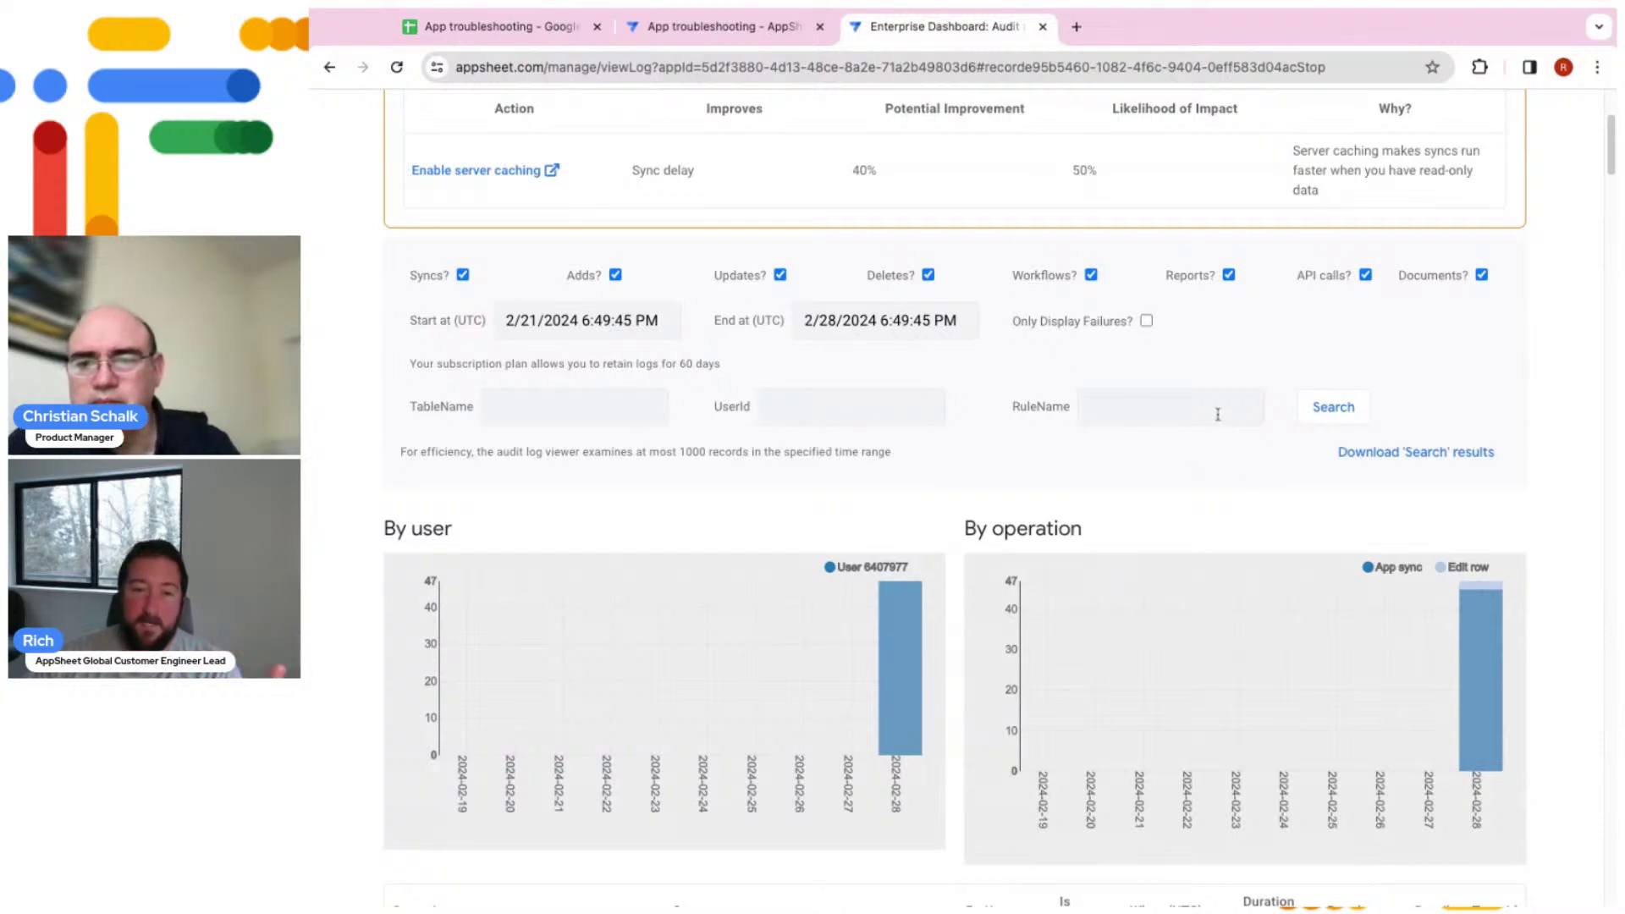
pyautogui.scroll(-10, 1069, 569)
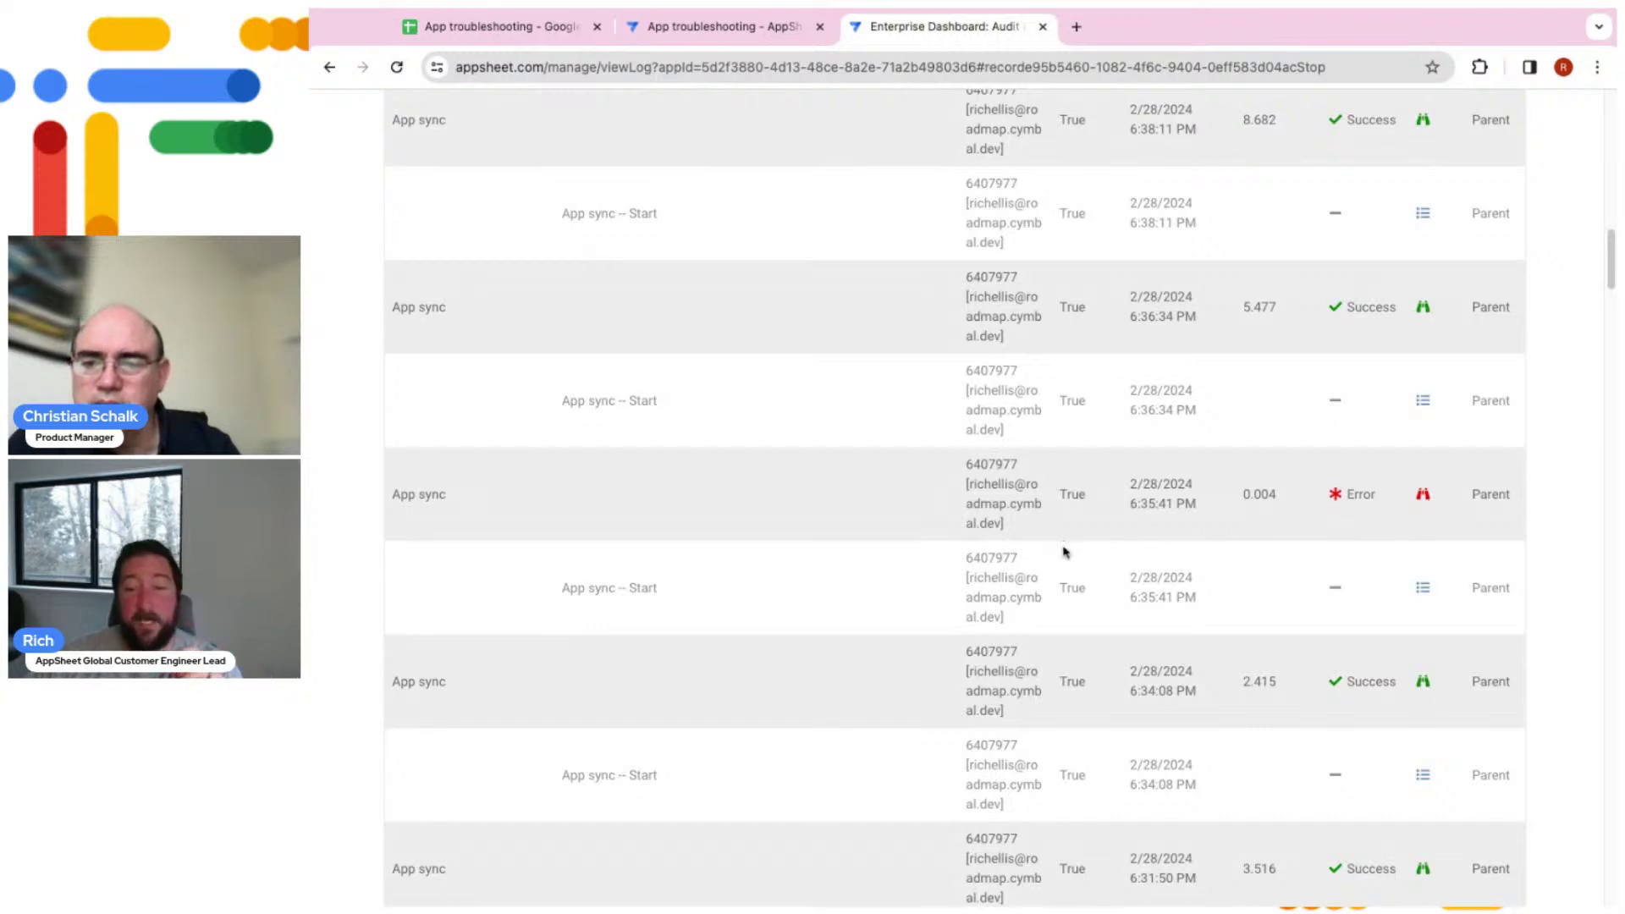
pyautogui.scroll(10, 1034, 495)
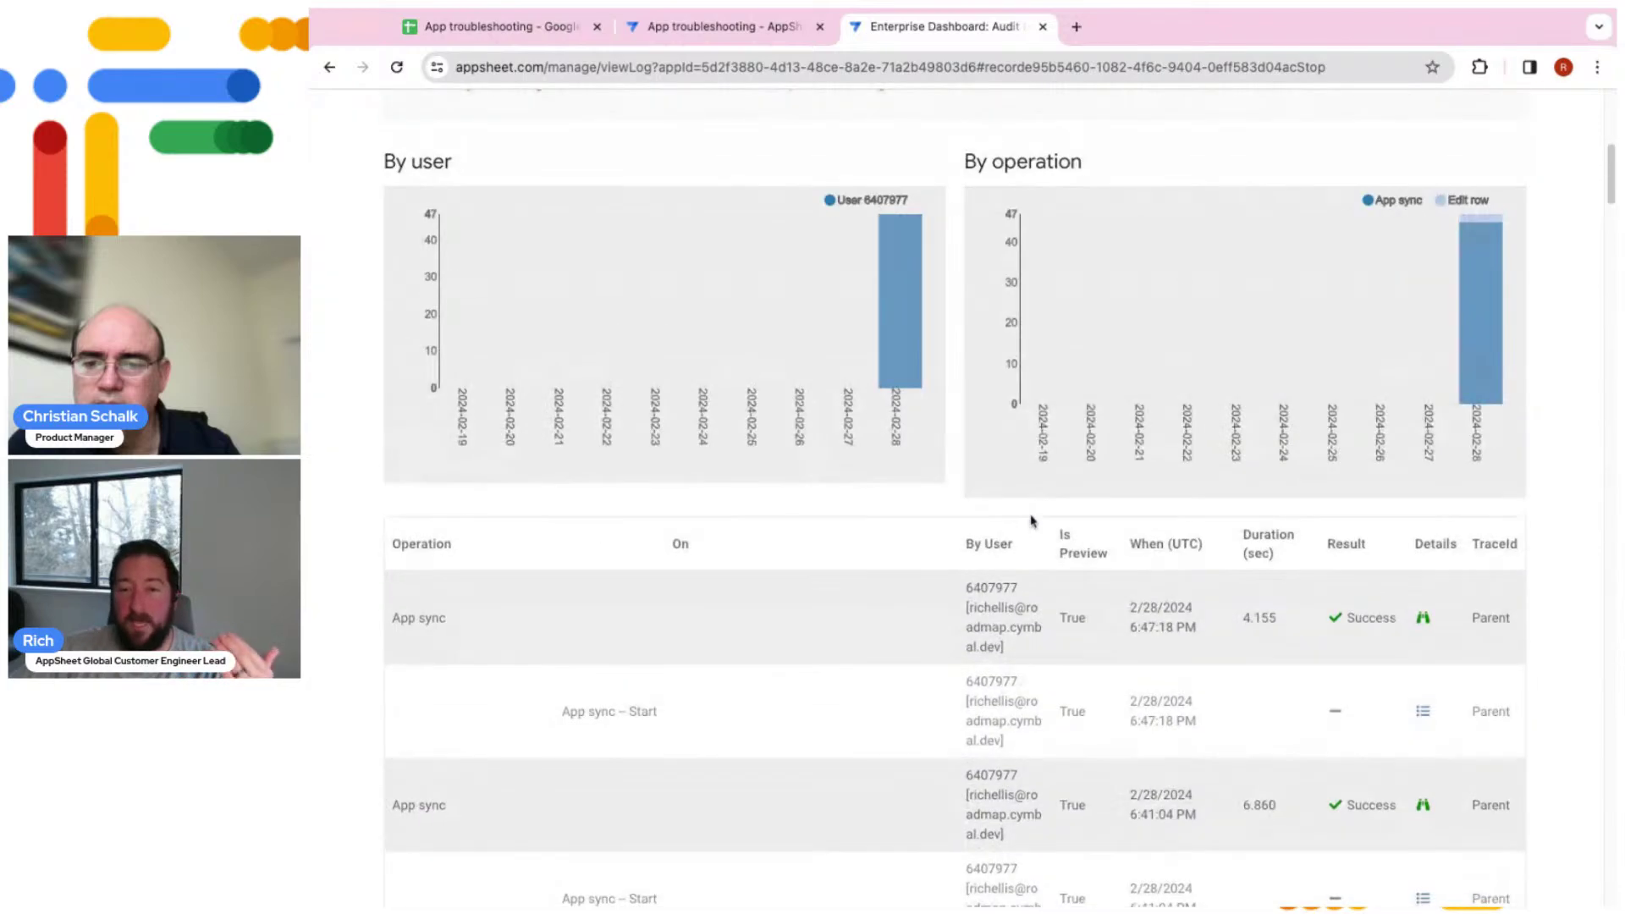
pyautogui.scroll(4, 994, 514)
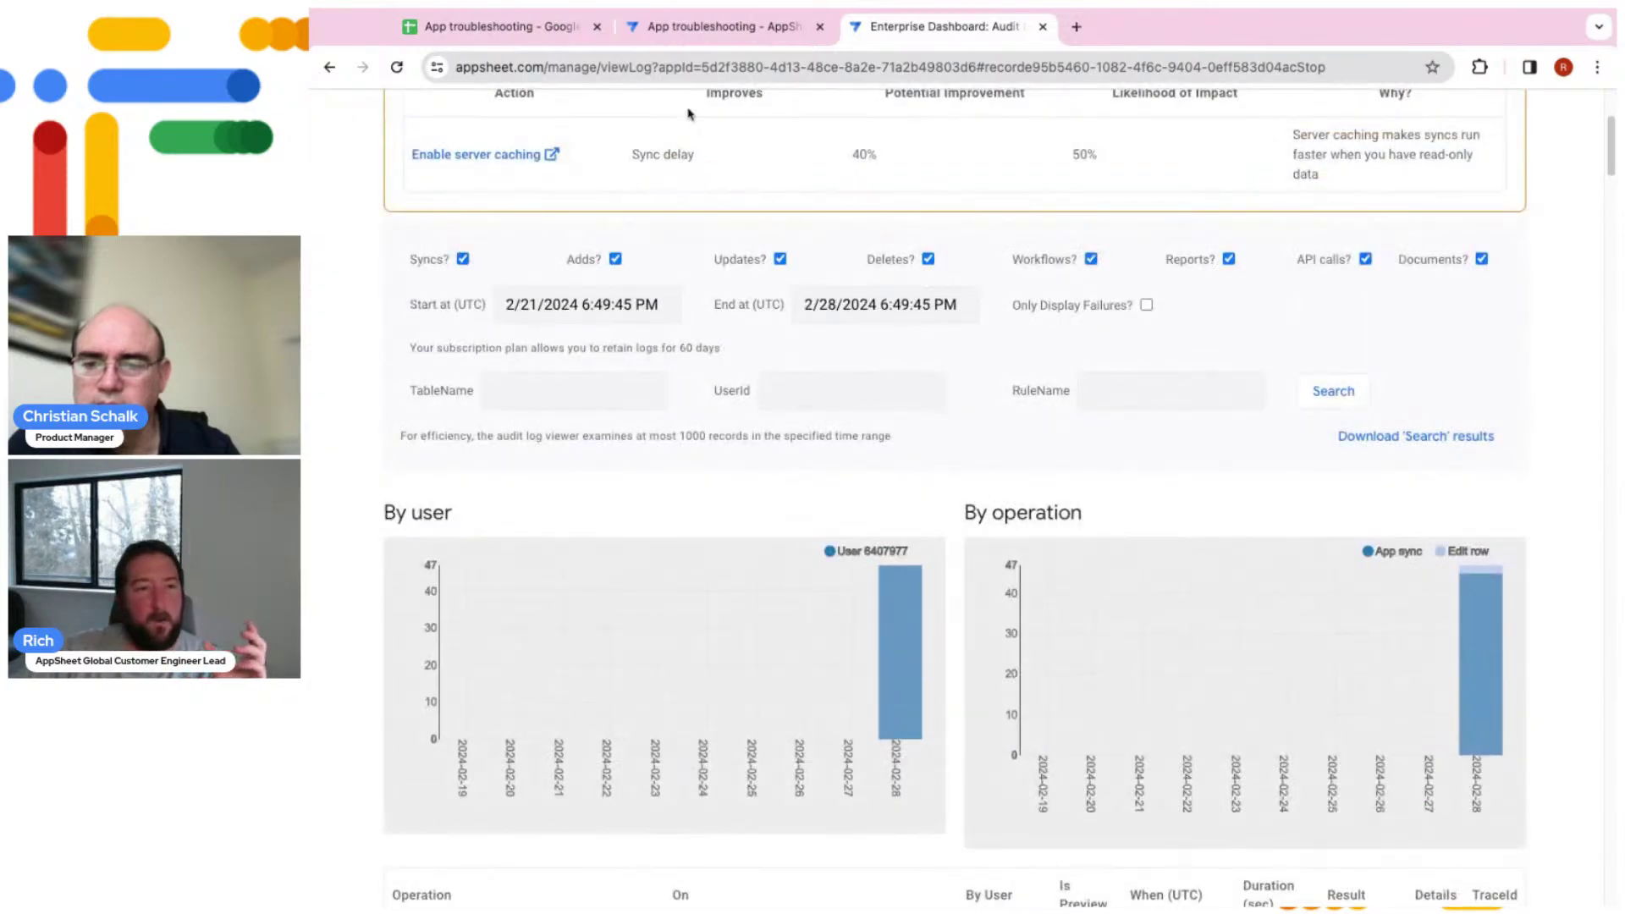
# Launch the Automation Monitor from the app's Monitor page and inspect the bot run's event, process and Input step details
pyautogui.click(694, 34)
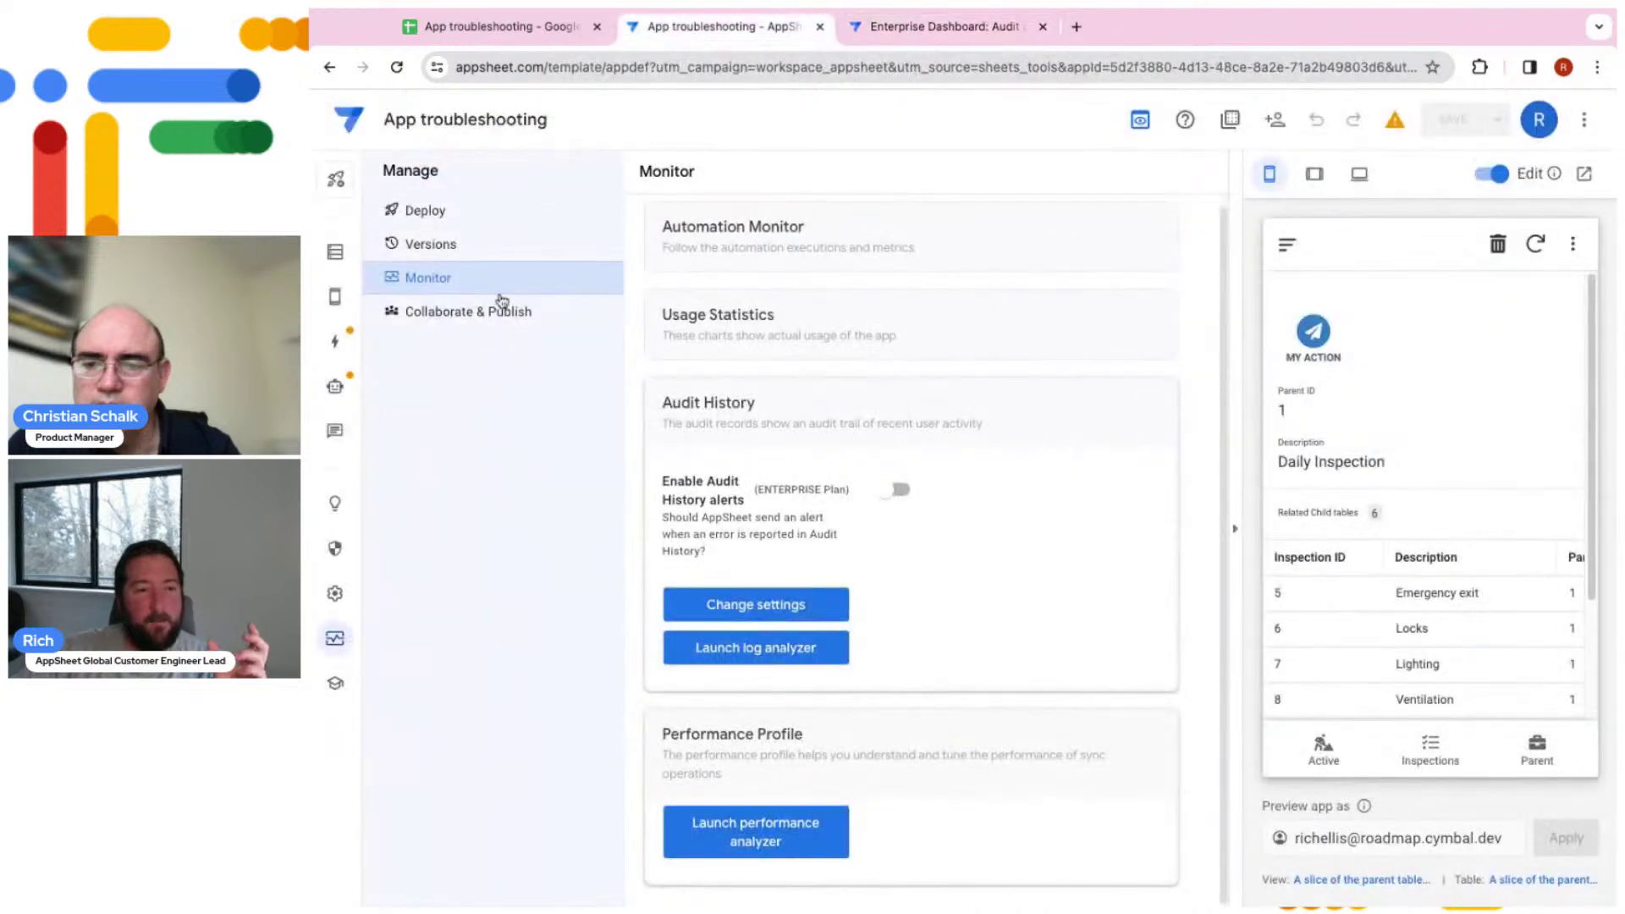
pyautogui.click(829, 257)
pyautogui.click(752, 306)
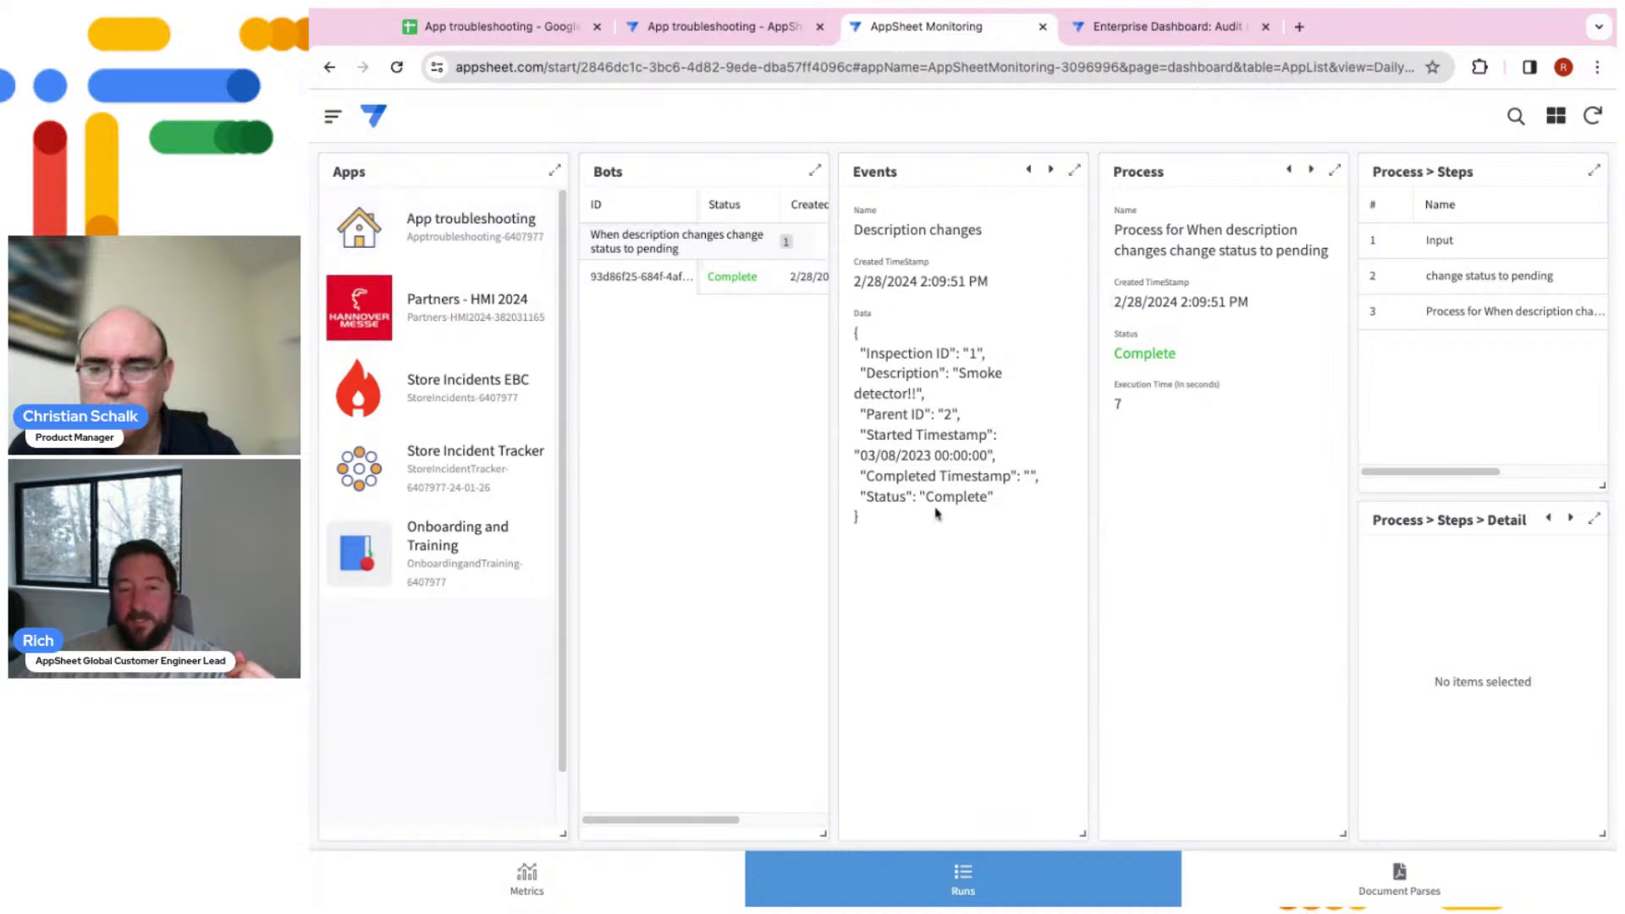
pyautogui.moveTo(1141, 229); pyautogui.dragTo(1193, 414)
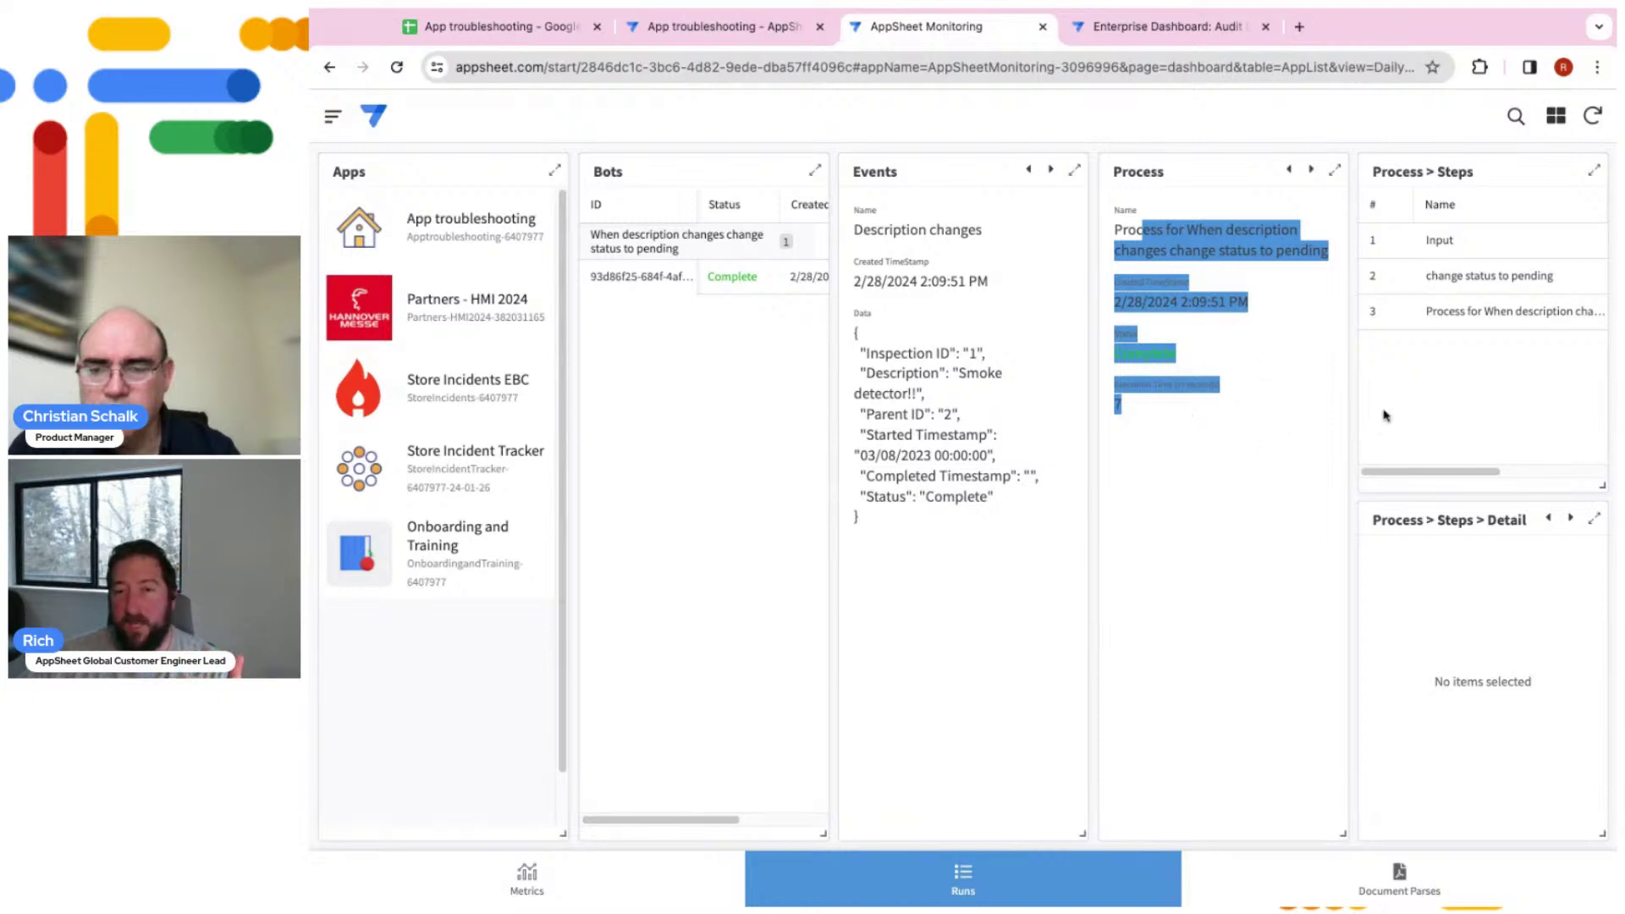
pyautogui.click(1449, 243)
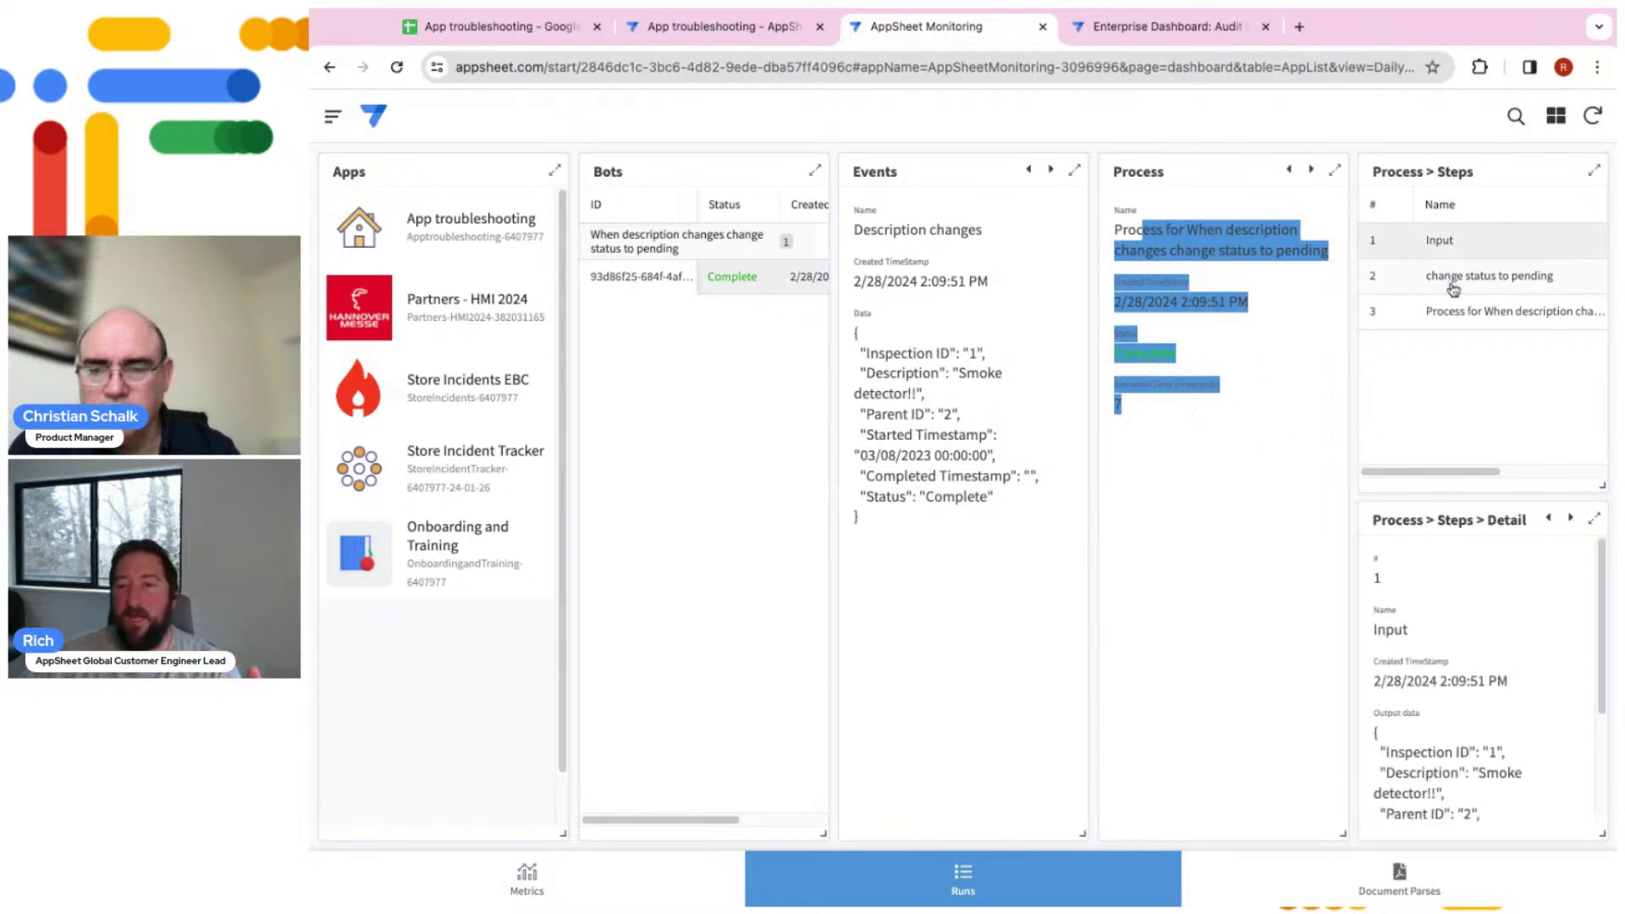
# Inspect the bot run's remaining process steps, reading through the output data of the change status to pending step
pyautogui.click(1453, 288)
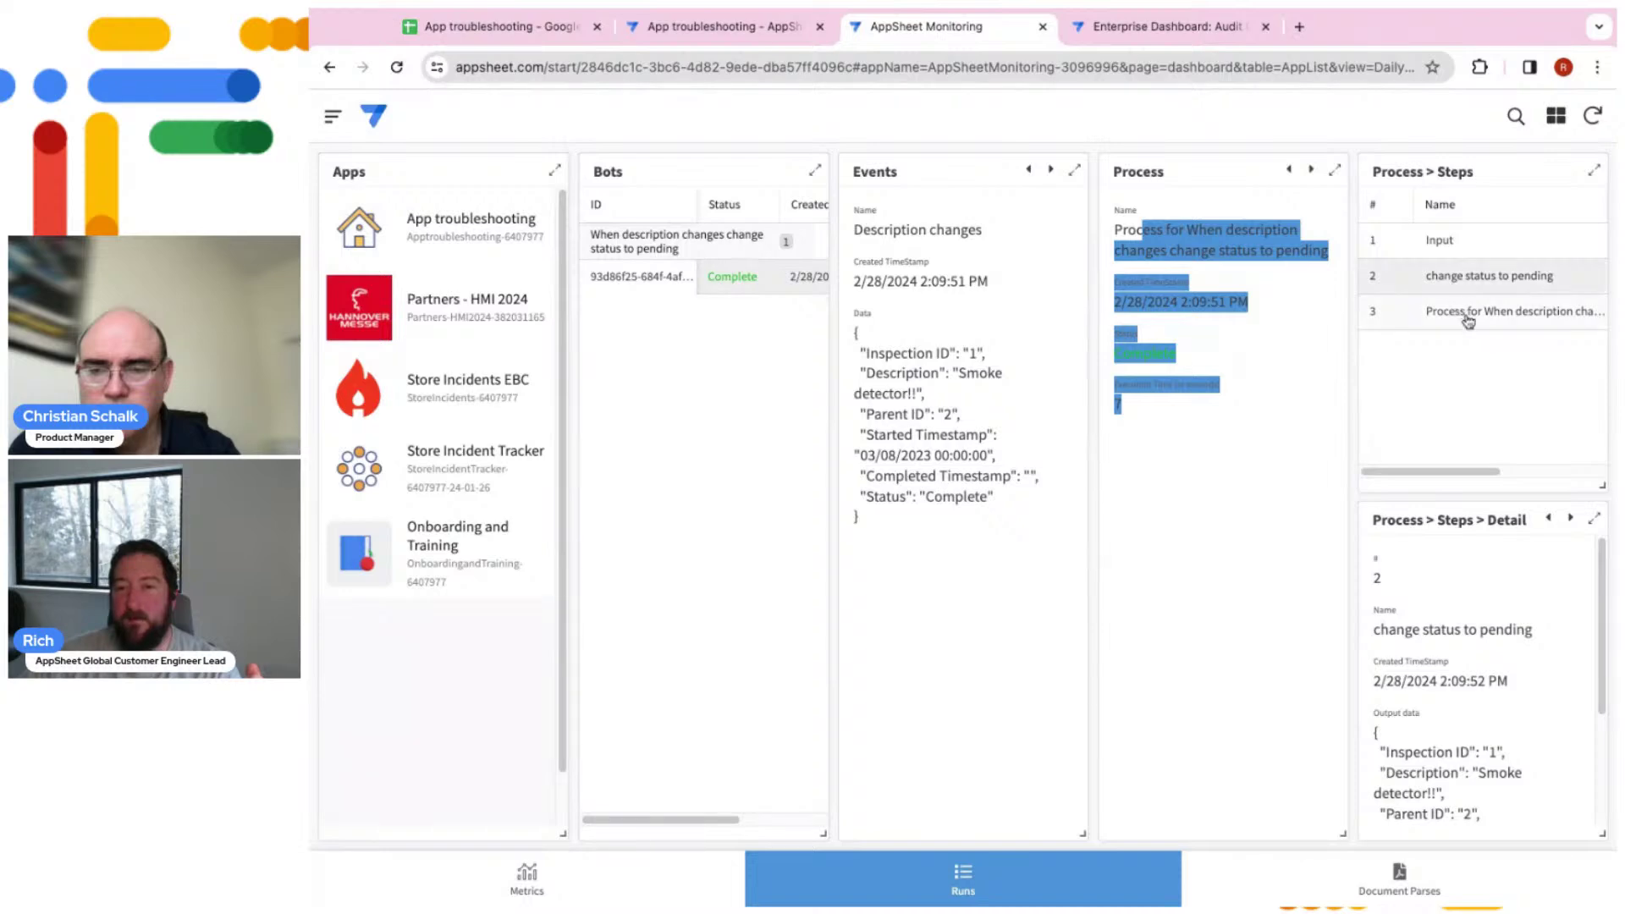
pyautogui.click(1467, 315)
pyautogui.click(1436, 274)
pyautogui.scroll(-1, 1452, 698)
pyautogui.scroll(-3, 1454, 728)
pyautogui.scroll(3, 1461, 731)
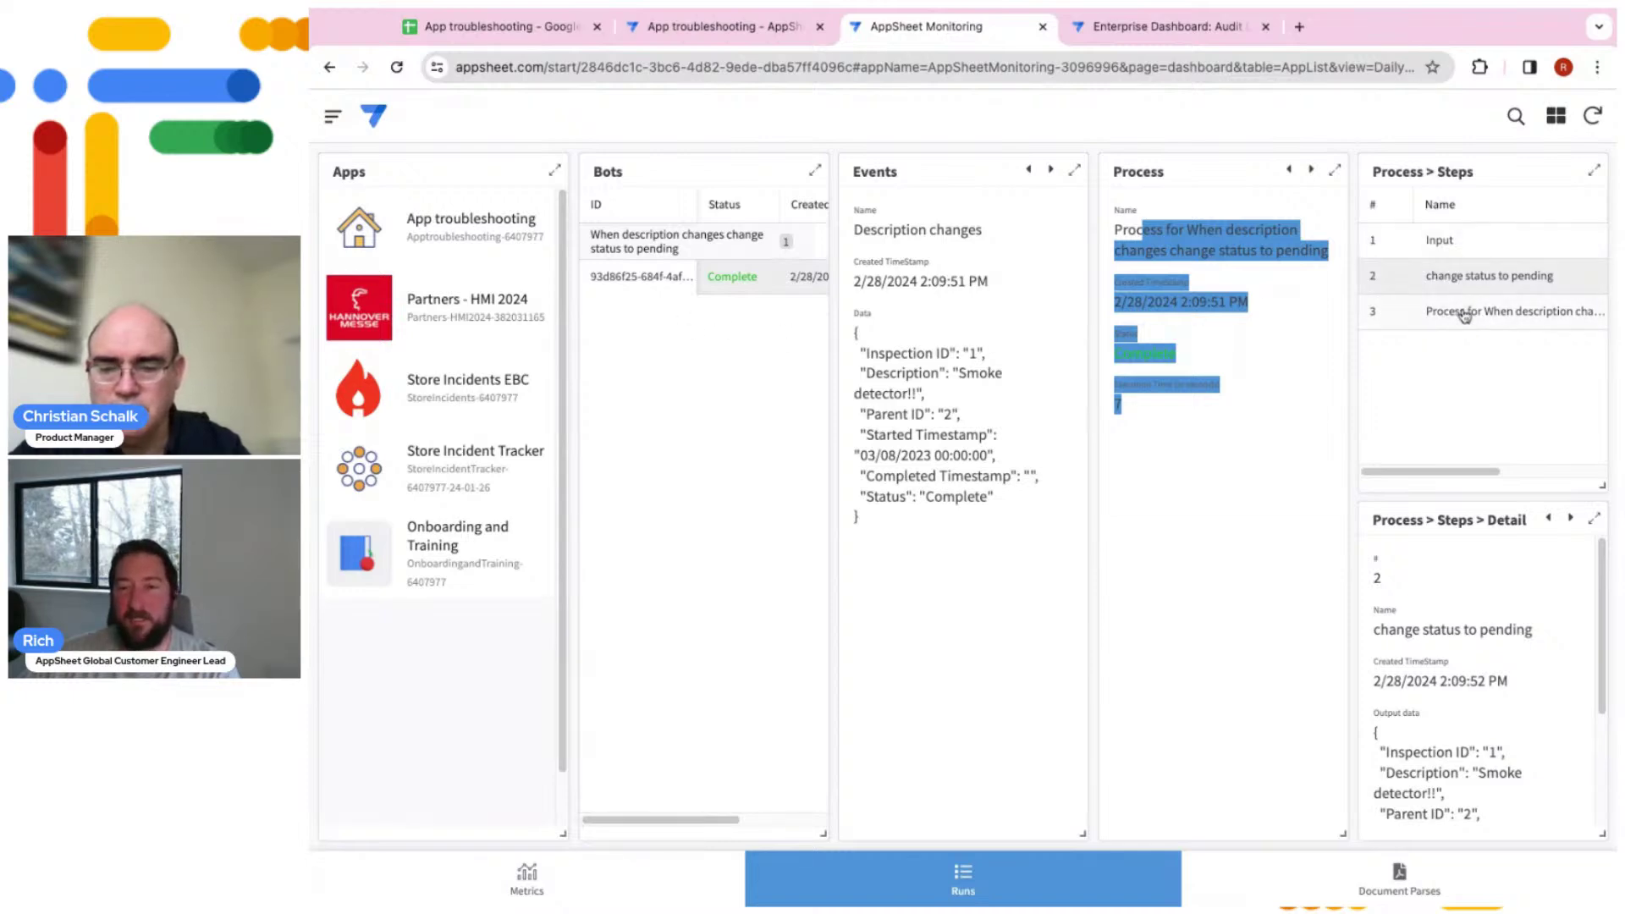
# Return to the App troubleshooting editor and launch the performance analyzer from its Monitor page
pyautogui.click(717, 40)
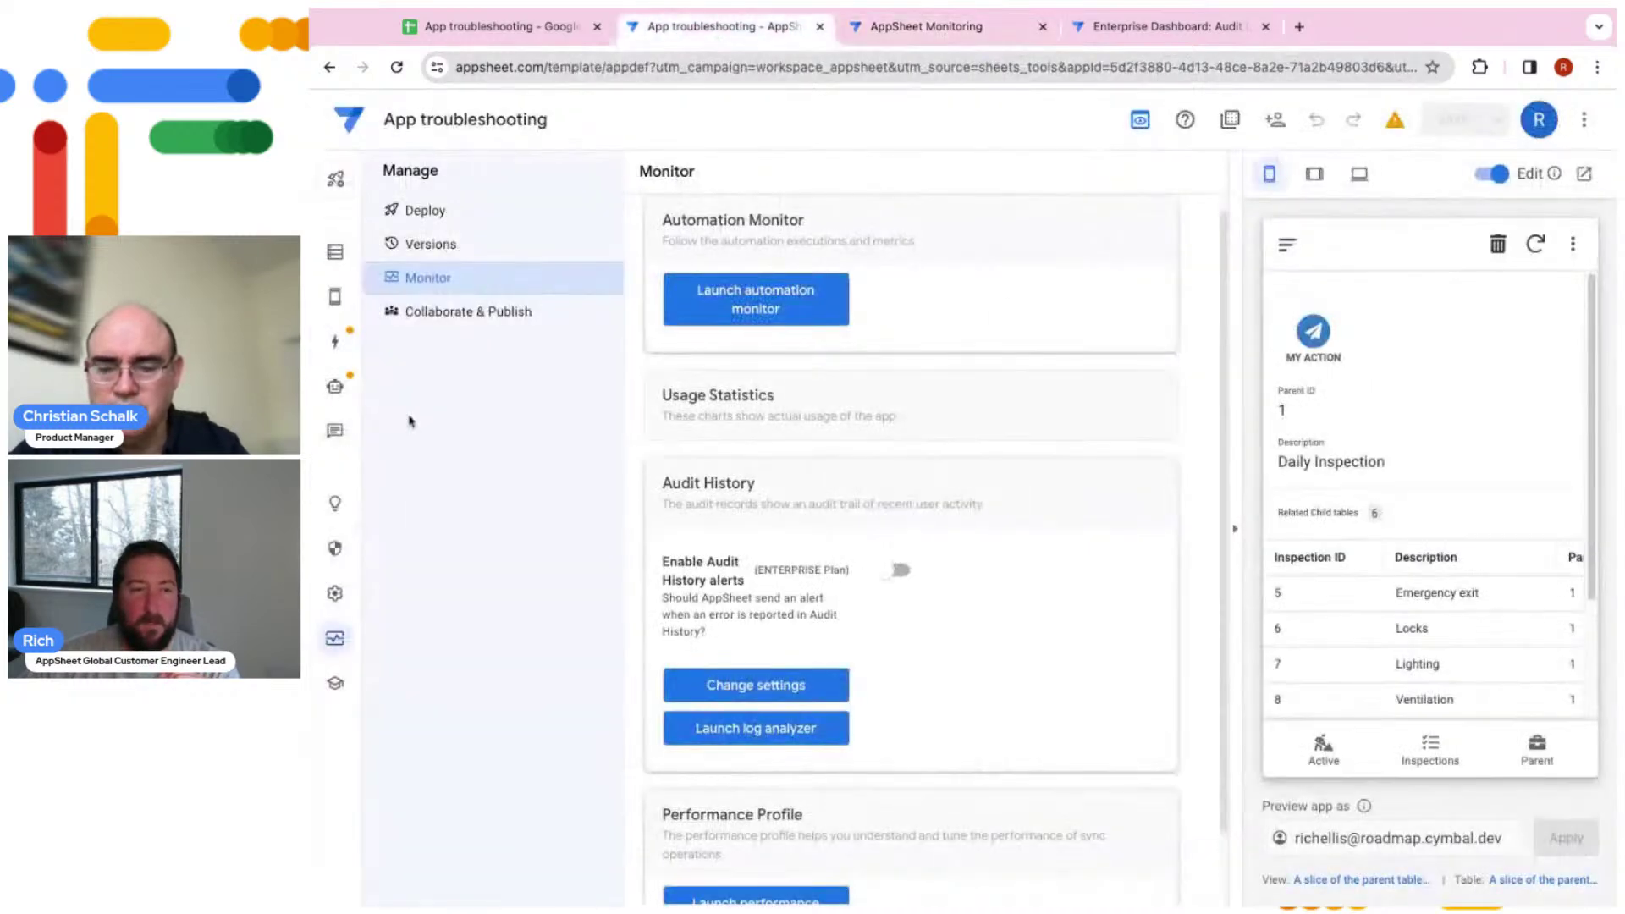
pyautogui.scroll(-1, 778, 787)
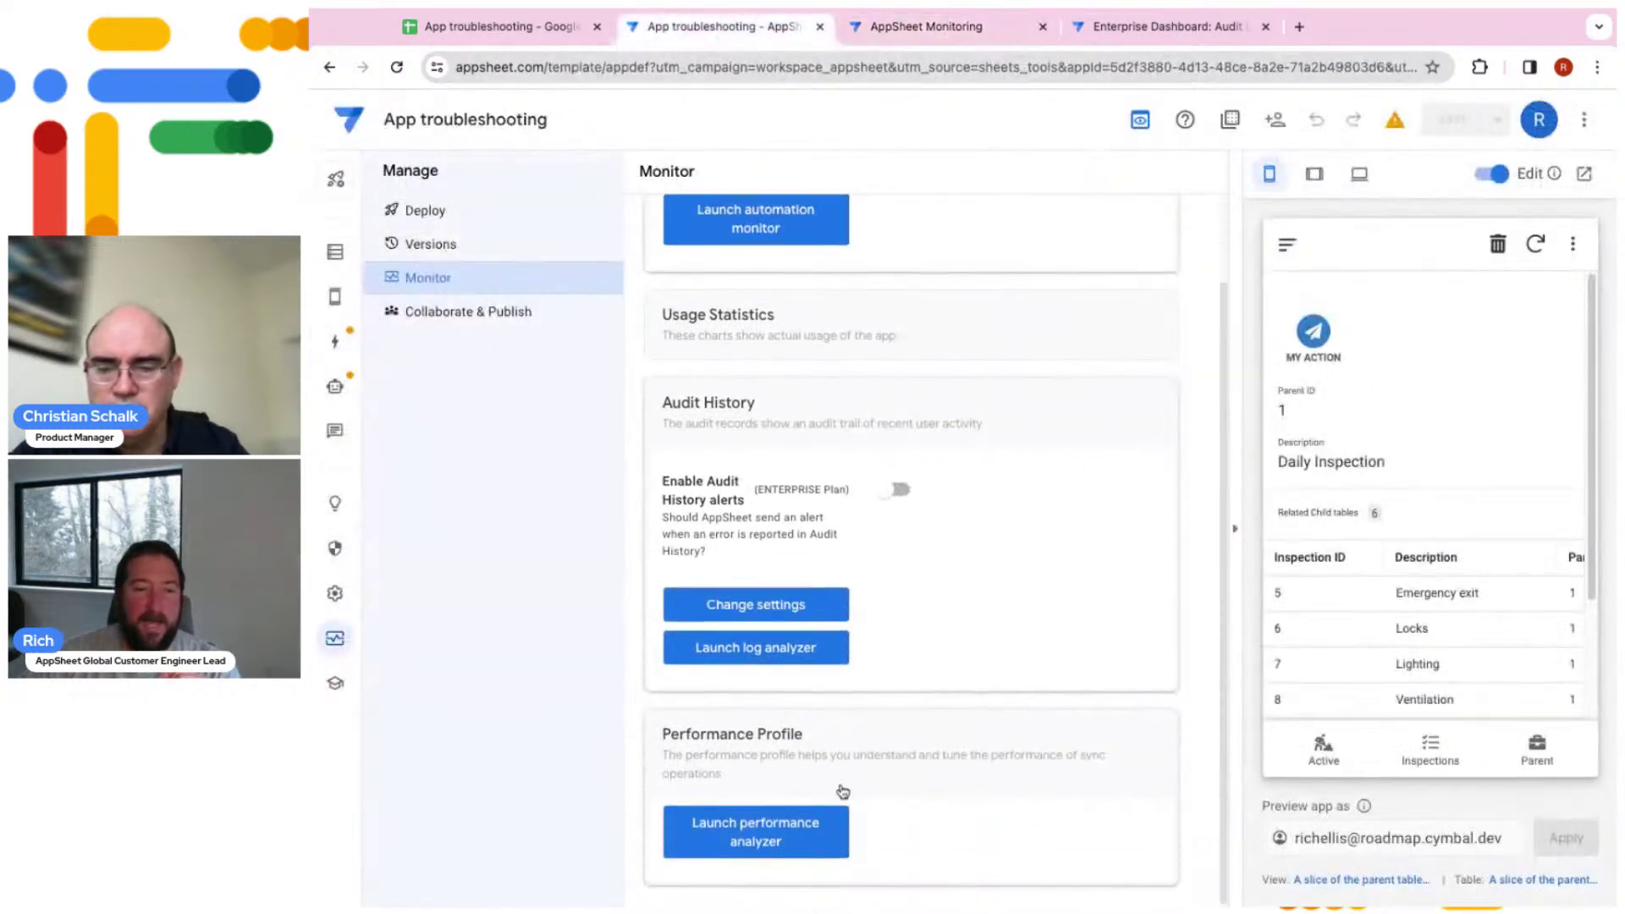
pyautogui.click(754, 847)
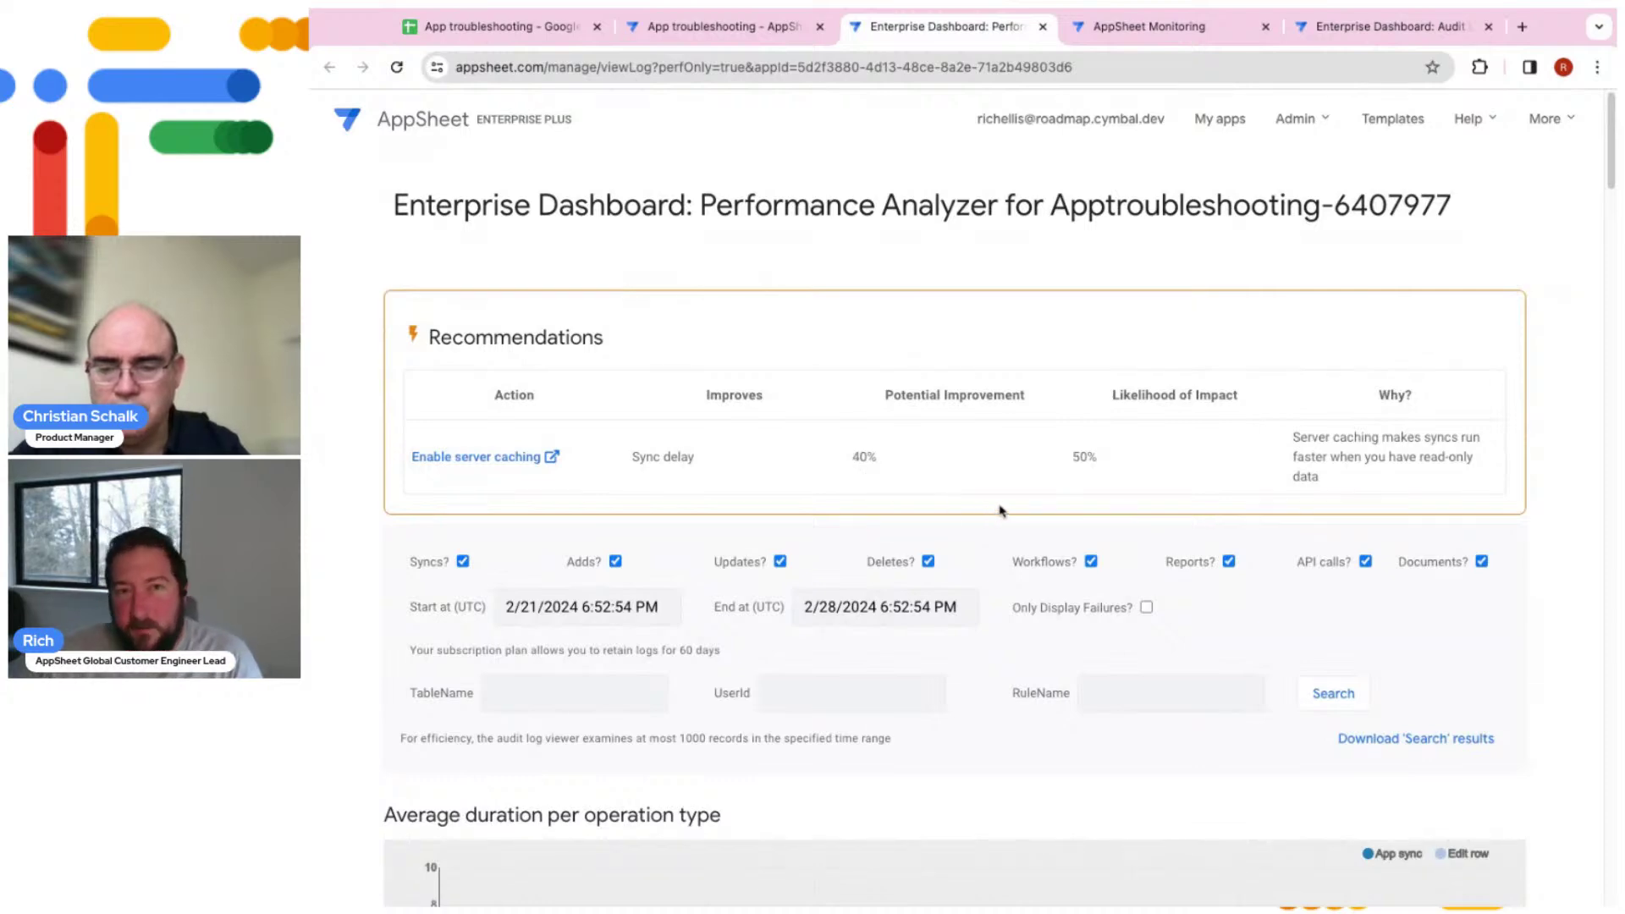
# Review the Performance Analyzer's average duration per operation type and highlight the heading of the virtual column computation time chart
pyautogui.scroll(-6, 898, 523)
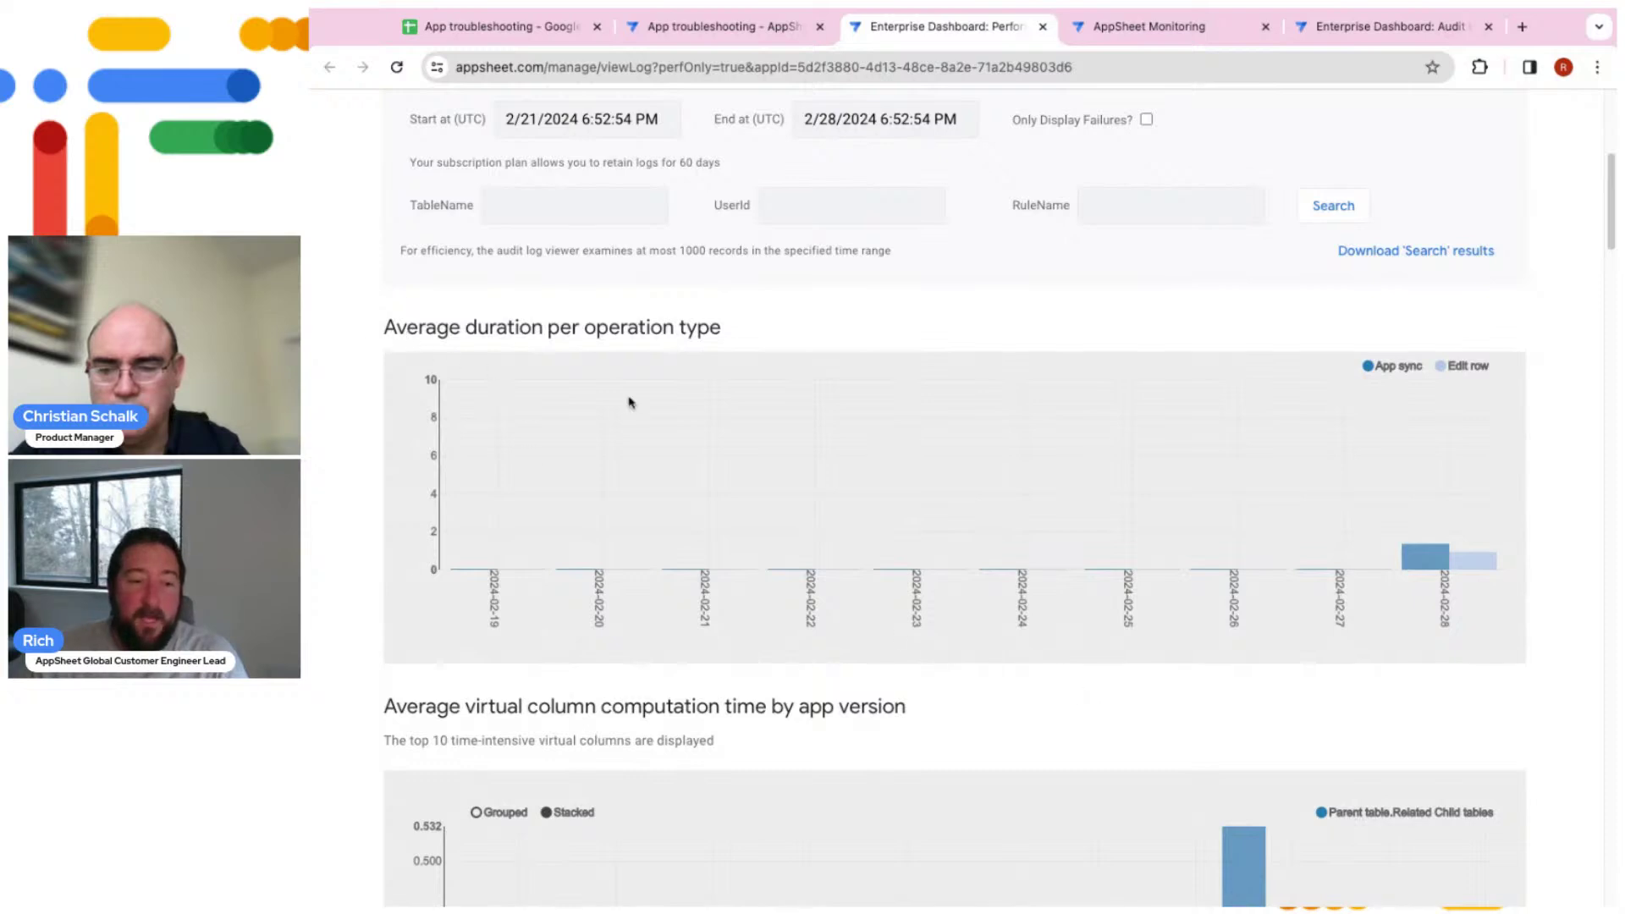
pyautogui.scroll(-4, 751, 430)
pyautogui.scroll(-1, 924, 398)
pyautogui.moveTo(460, 339); pyautogui.dragTo(766, 342)
pyautogui.click(790, 343)
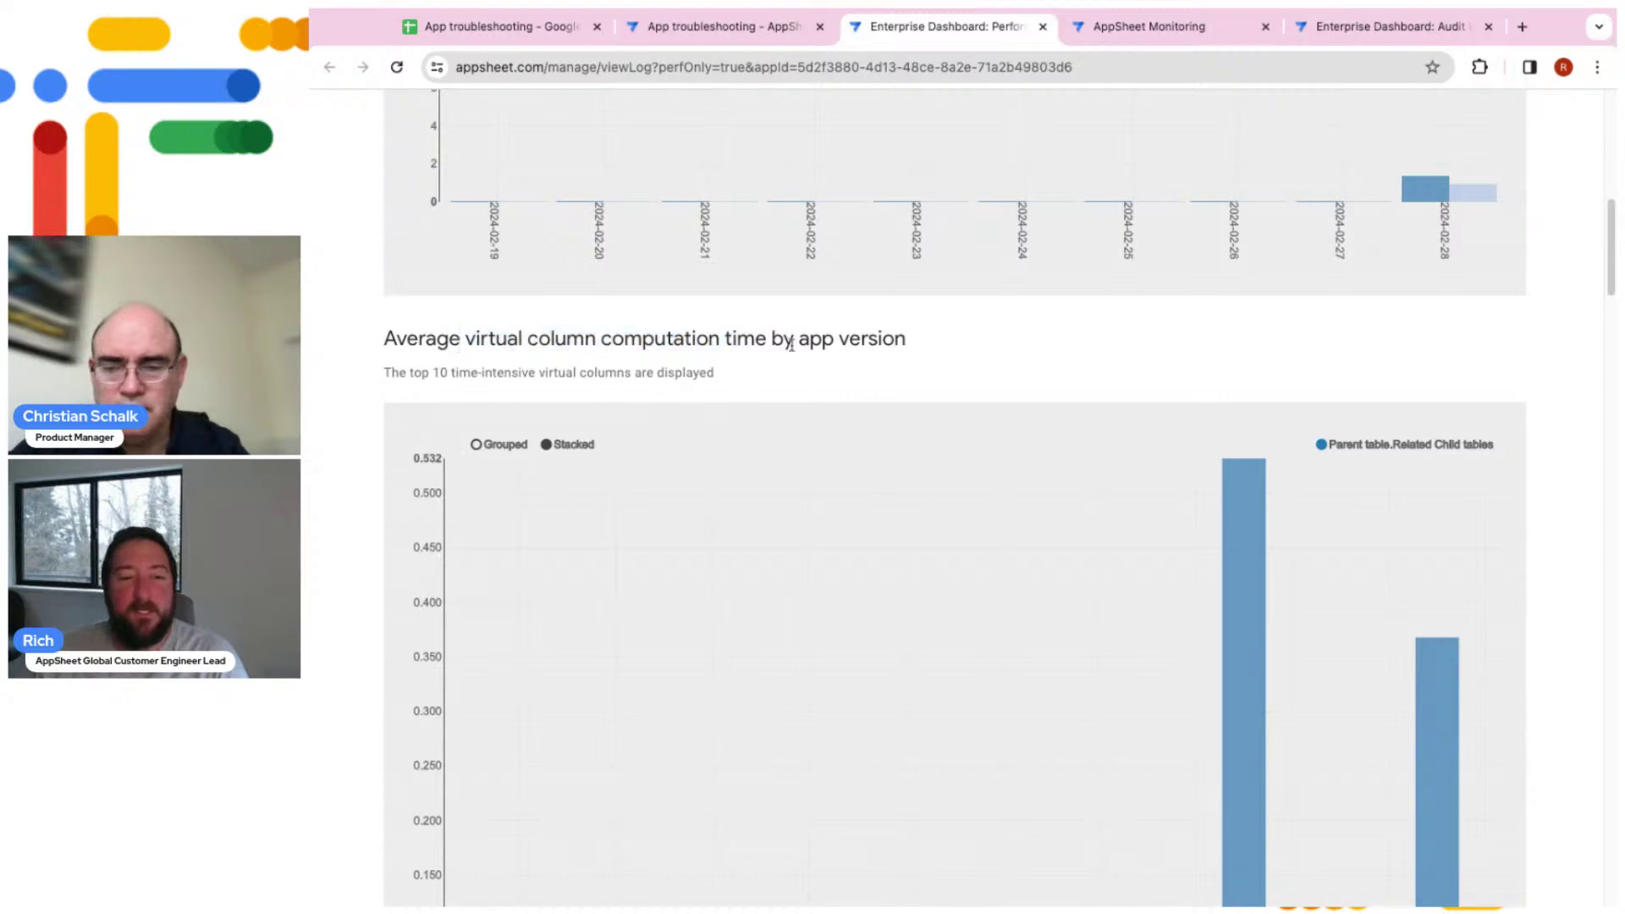
pyautogui.moveTo(904, 339); pyautogui.dragTo(385, 341)
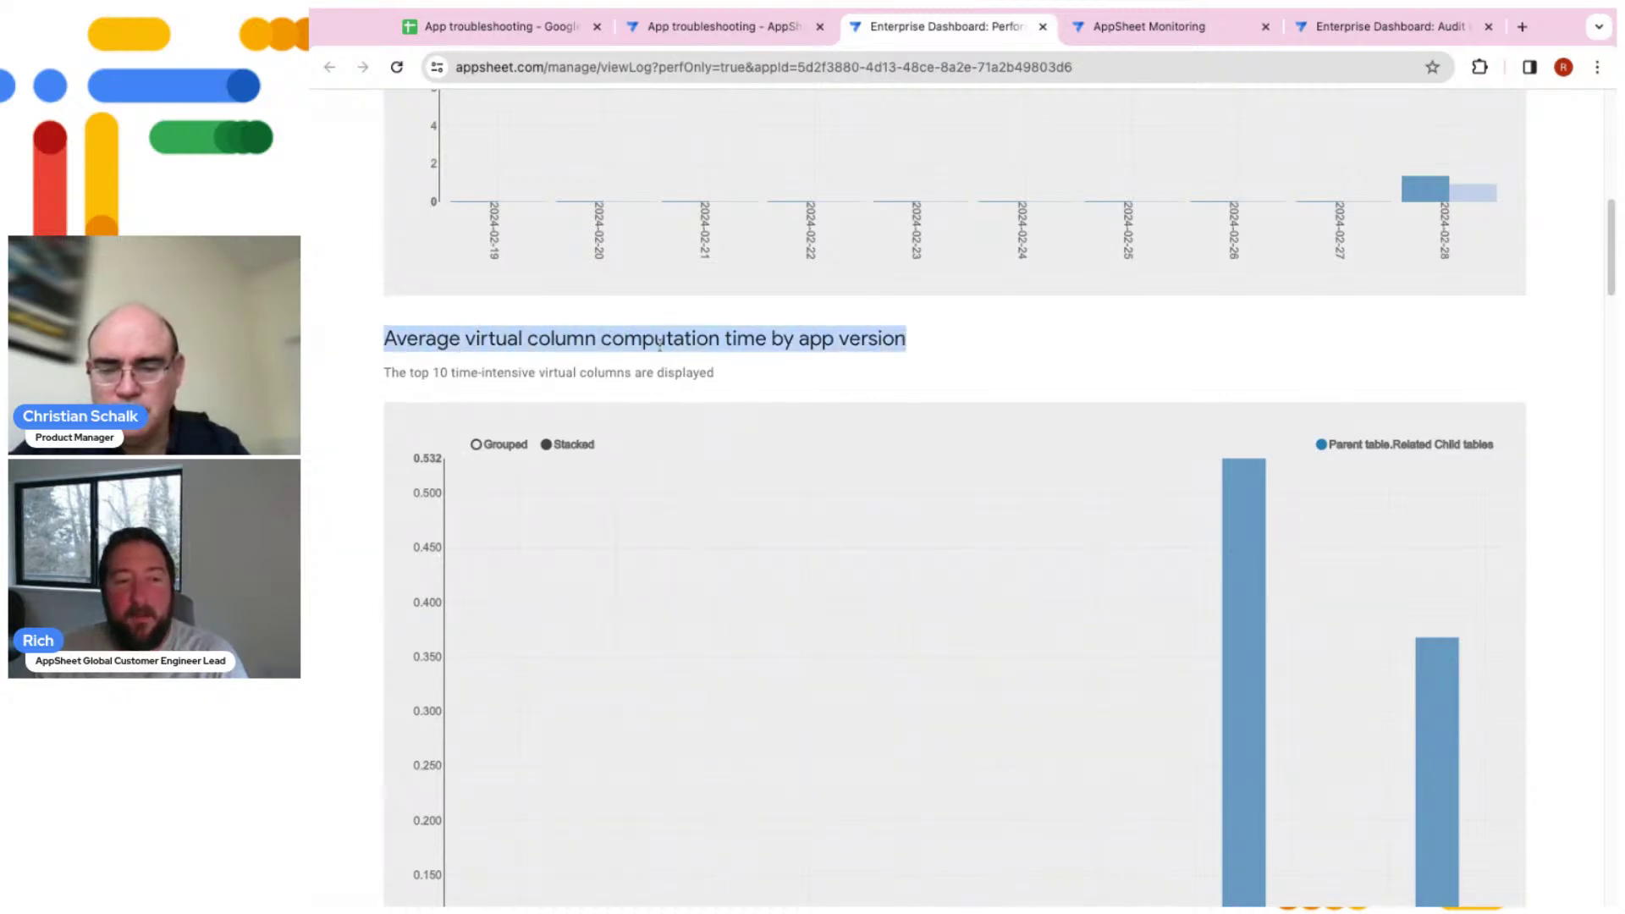
# Examine the computation times of Parent table.Related Child tables across app versions and the app sync records below the chart
pyautogui.scroll(-4, 1232, 327)
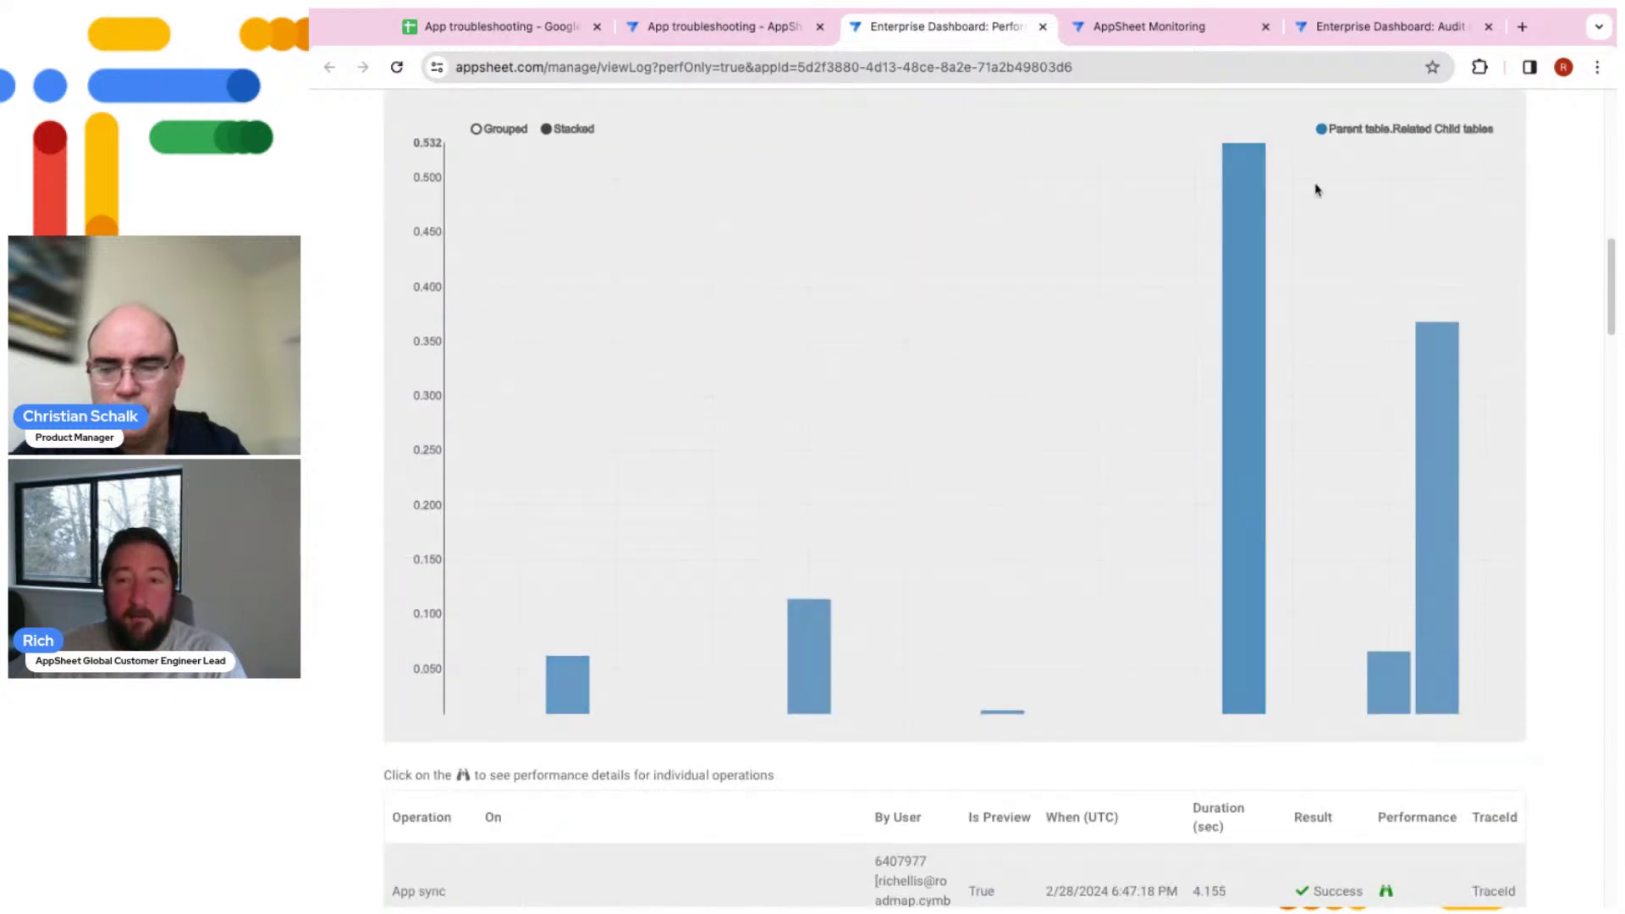
pyautogui.moveTo(1422, 471)
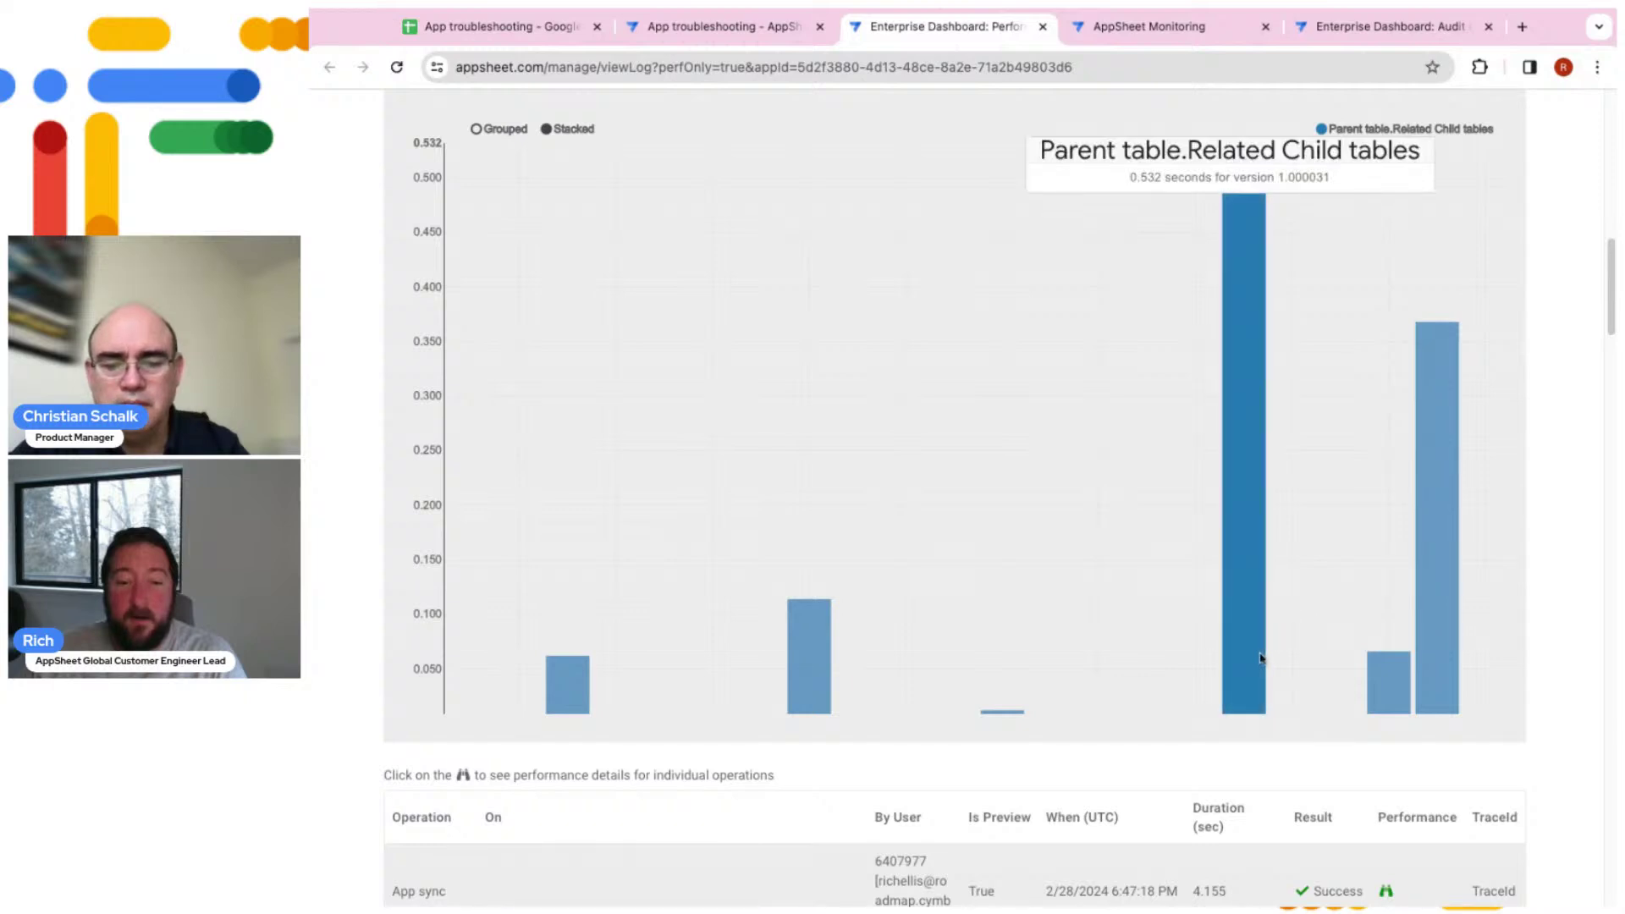
pyautogui.moveTo(1007, 719)
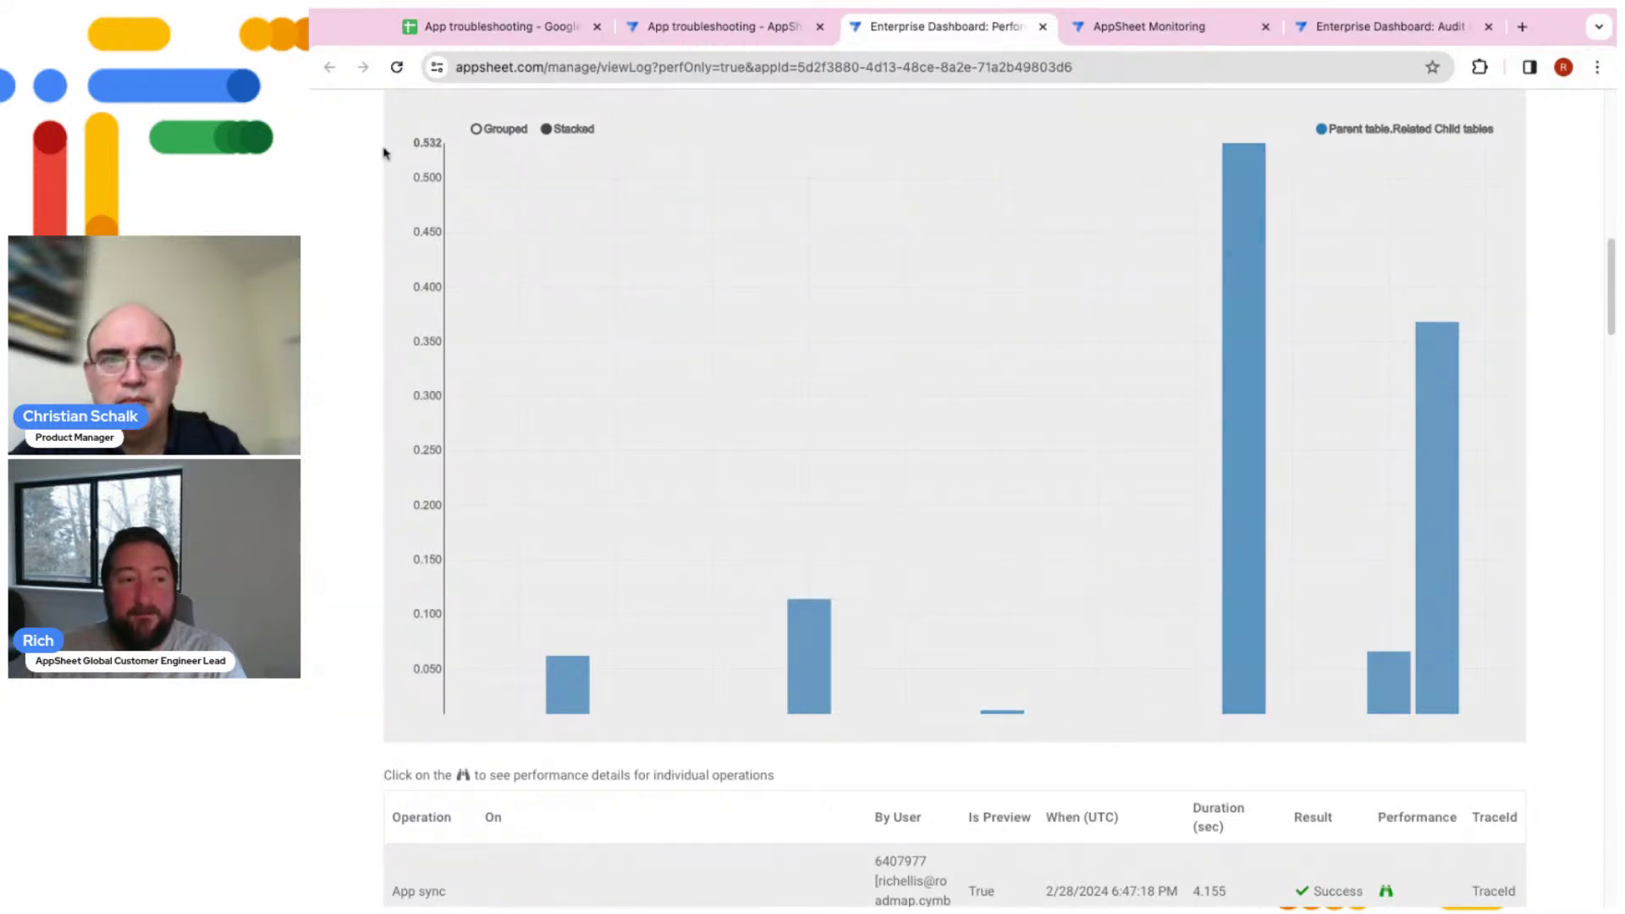
pyautogui.scroll(2, 1200, 392)
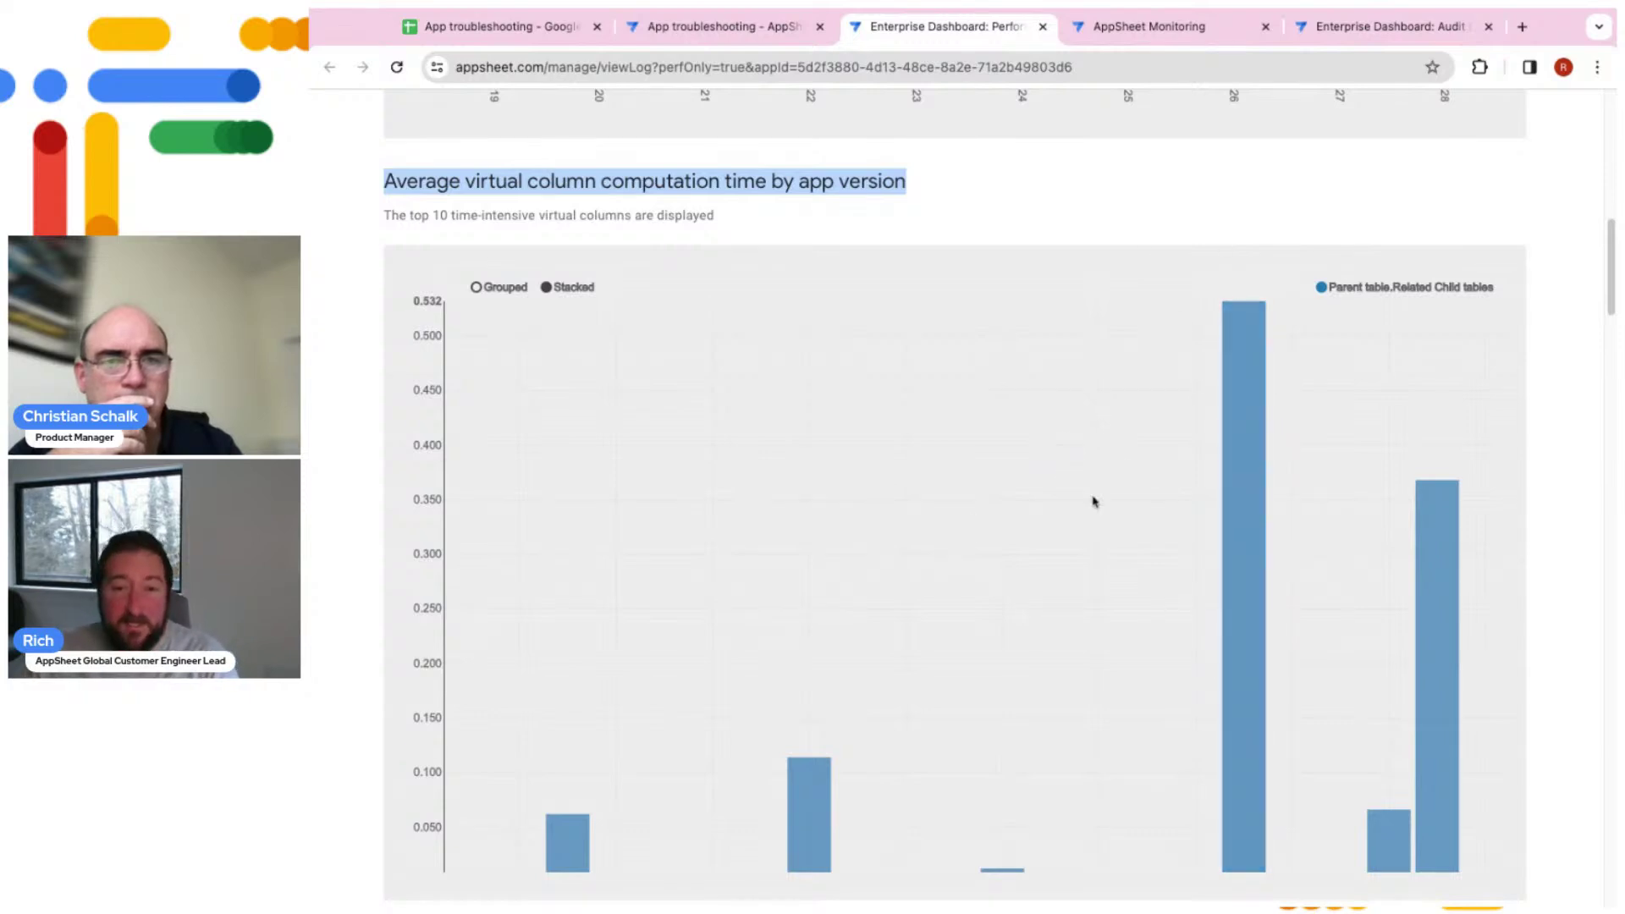
pyautogui.scroll(-2, 1045, 371)
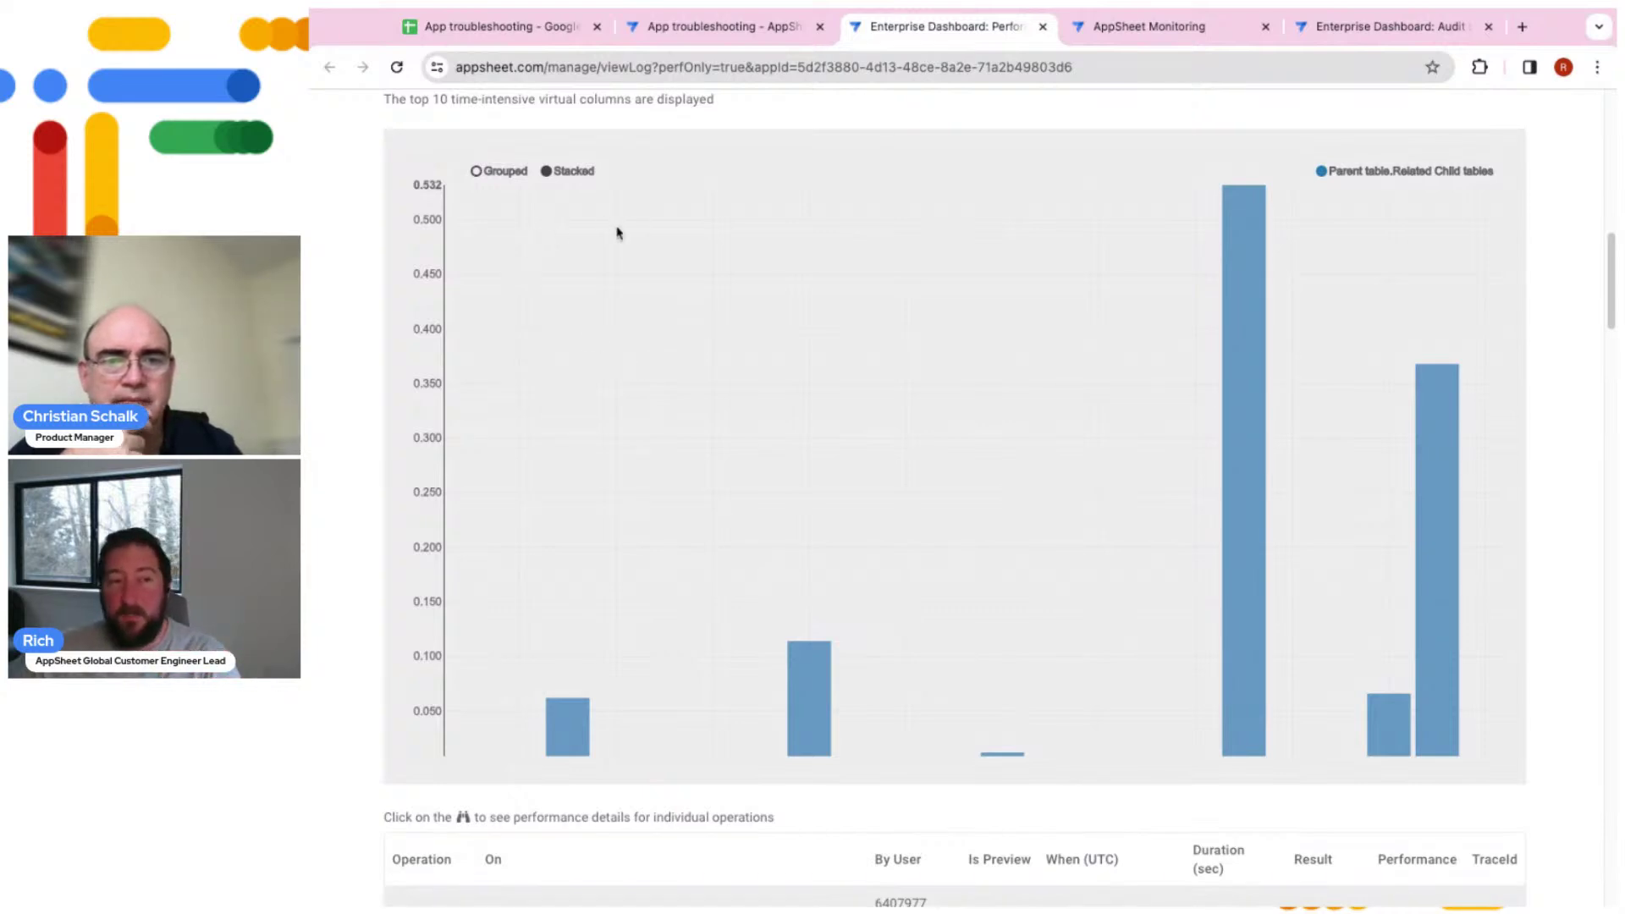
pyautogui.scroll(-5, 1389, 539)
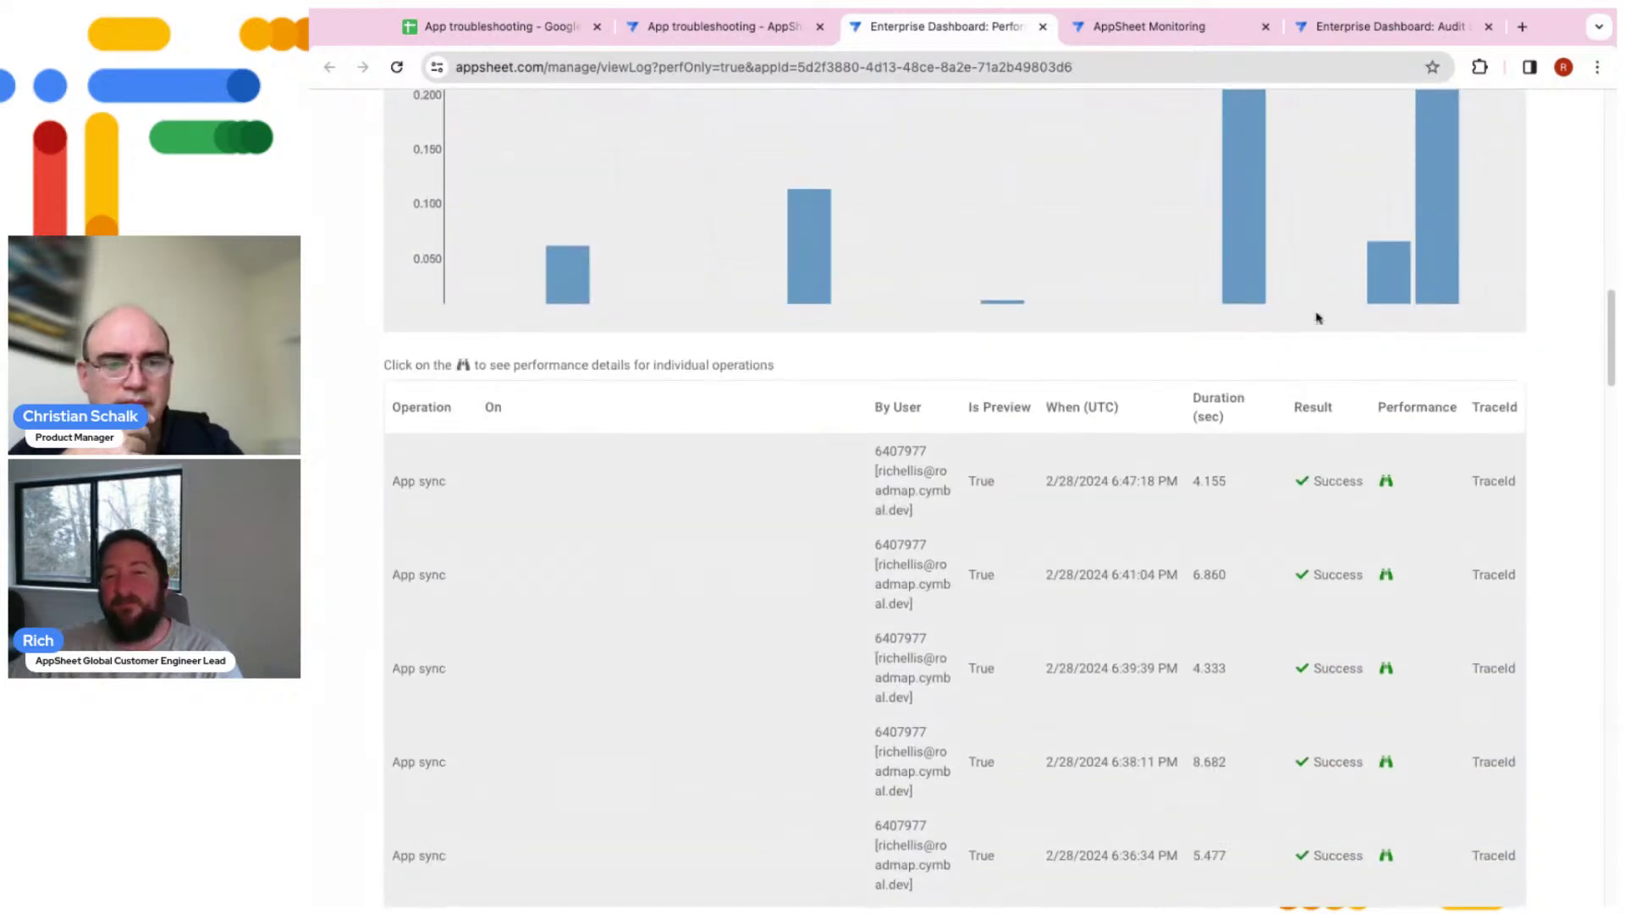
pyautogui.moveTo(1434, 203)
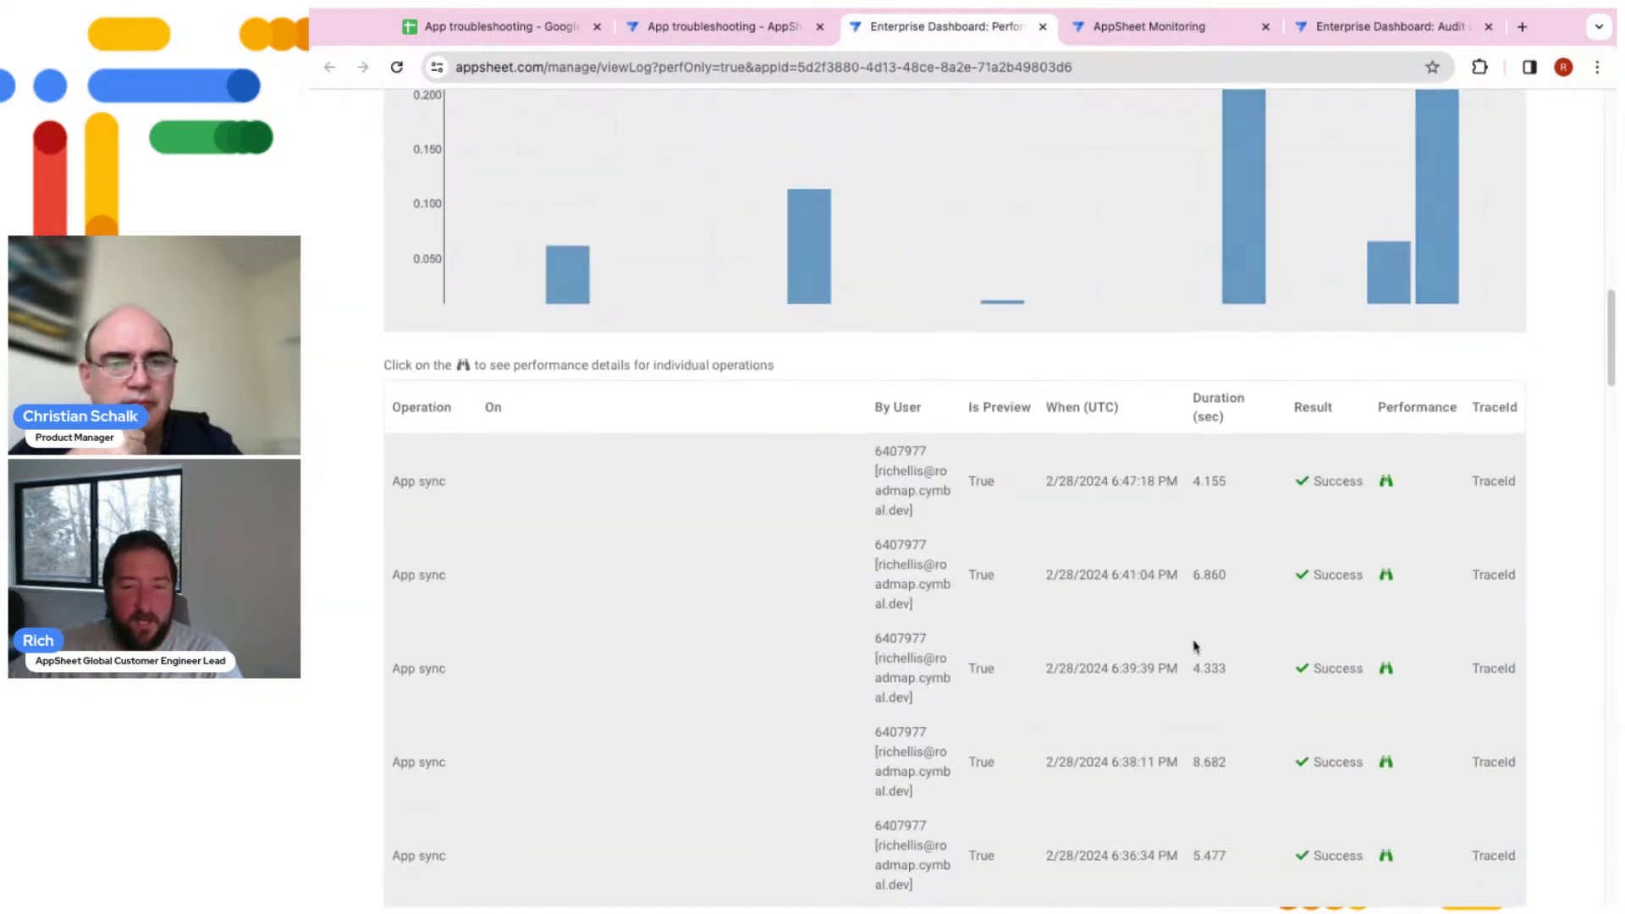
pyautogui.scroll(-2, 937, 592)
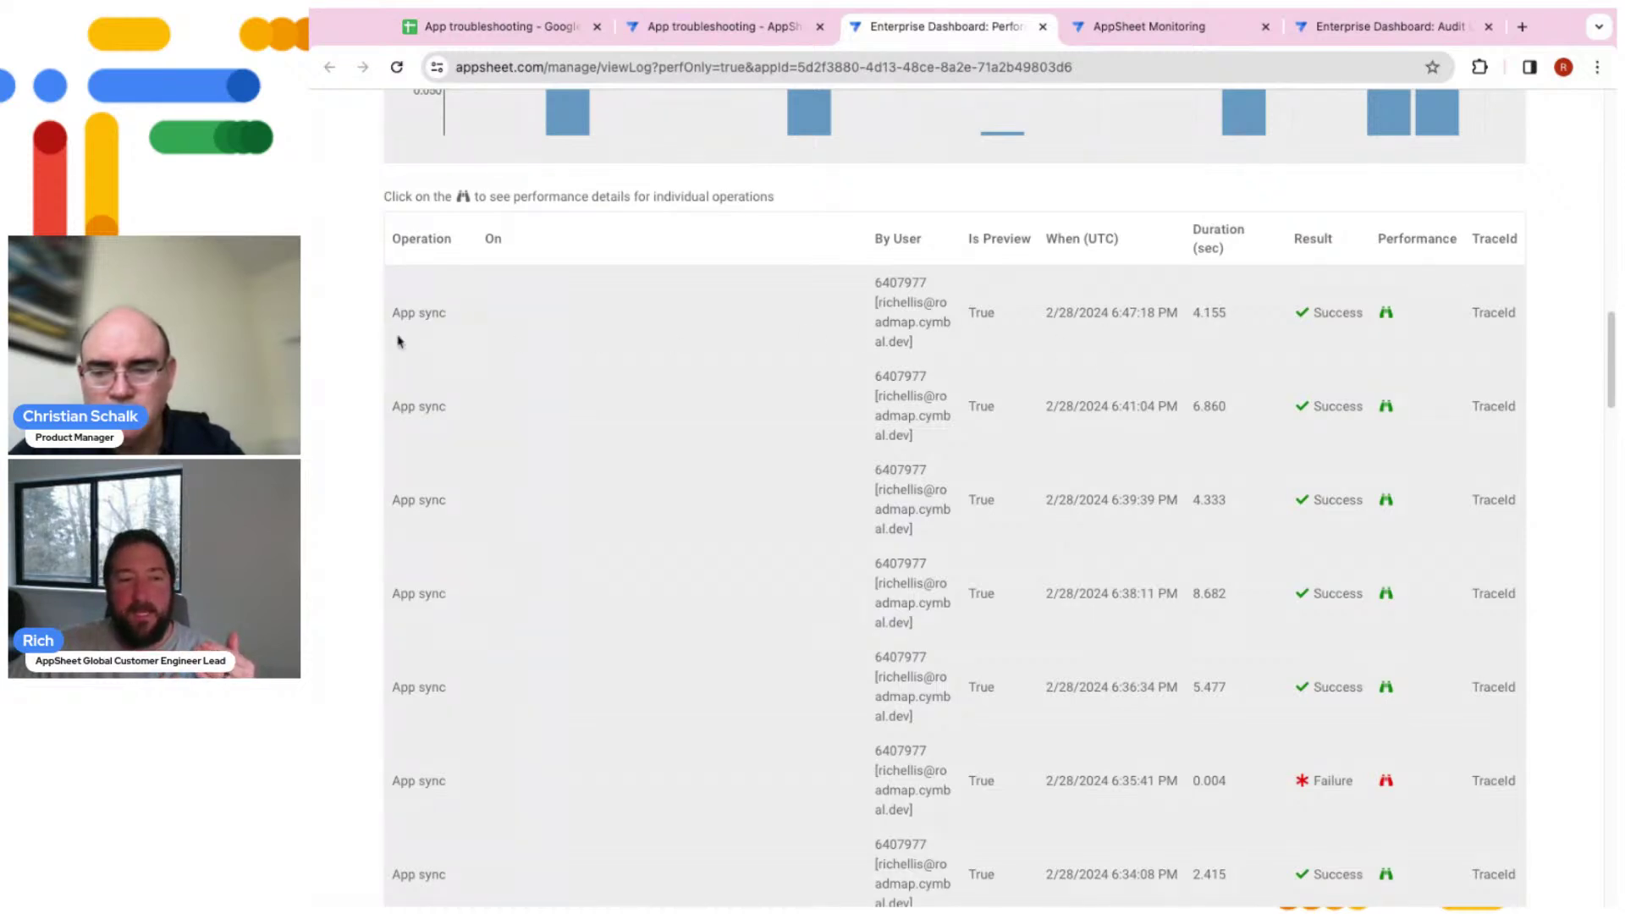
# Open the performance details of the 6:47:18 PM app sync and expand its steps down to the single table reads
pyautogui.click(1388, 317)
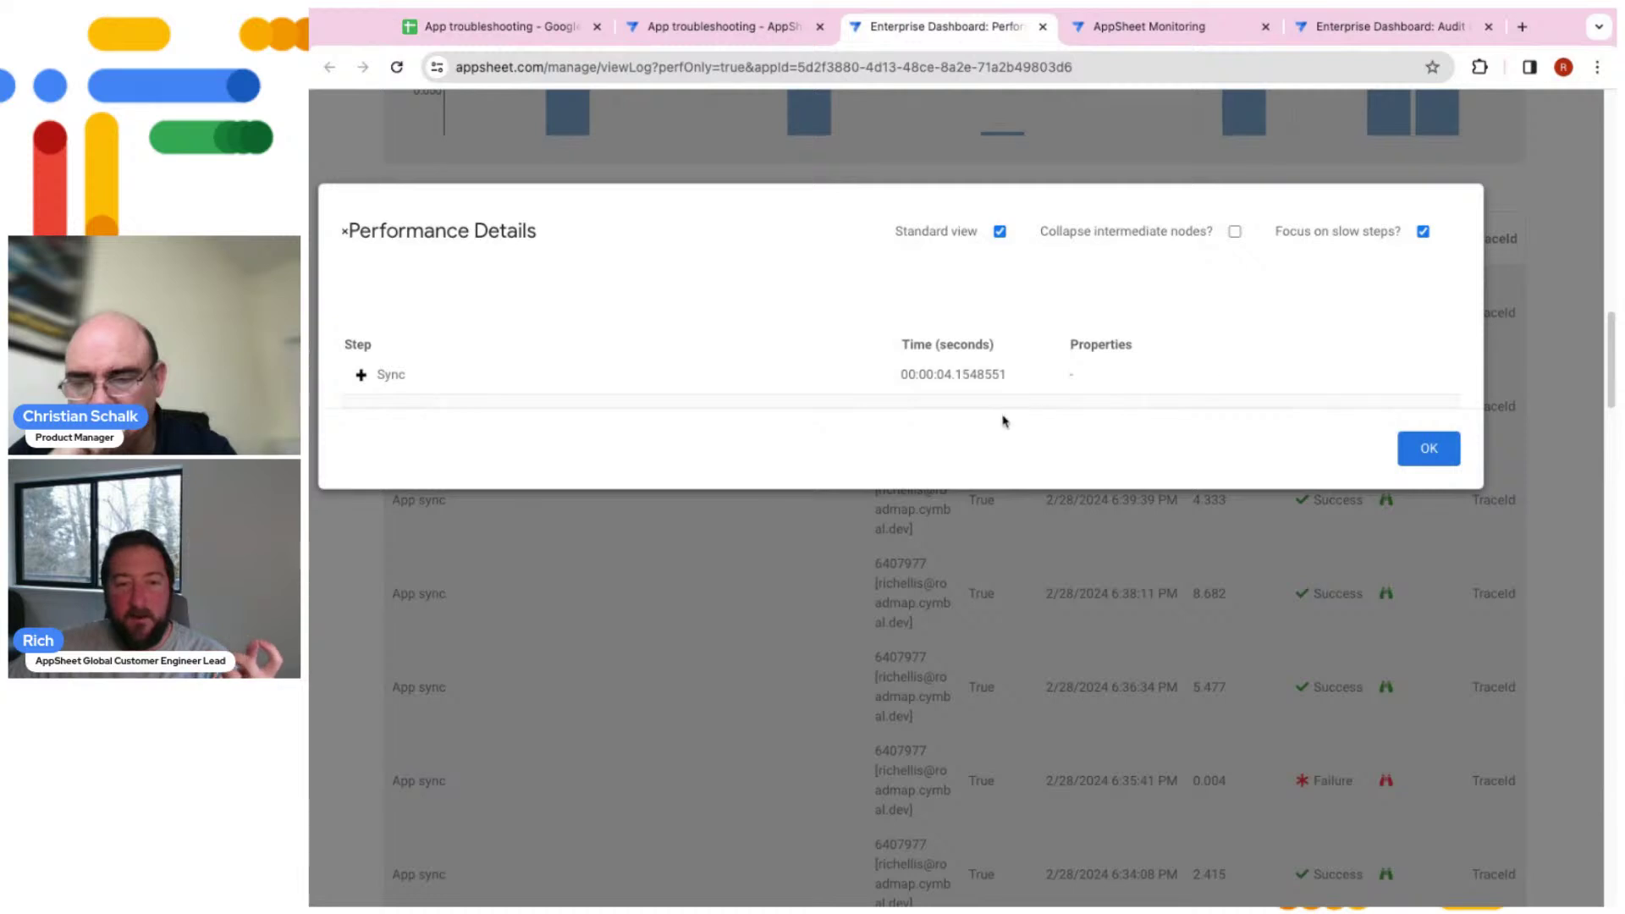
pyautogui.click(363, 379)
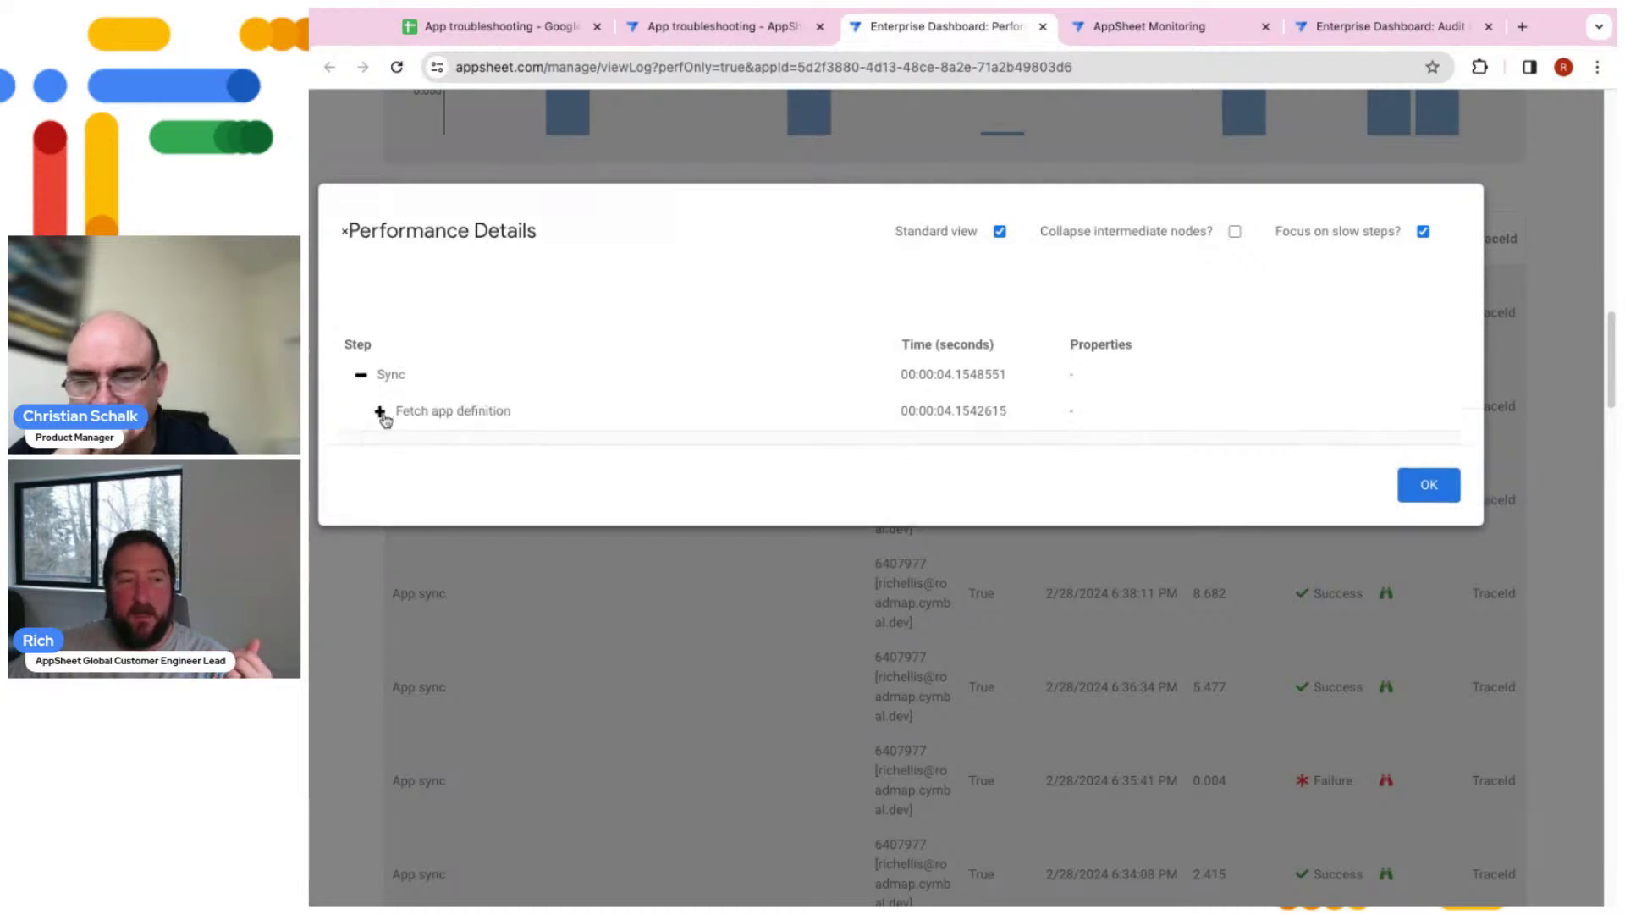
pyautogui.click(380, 412)
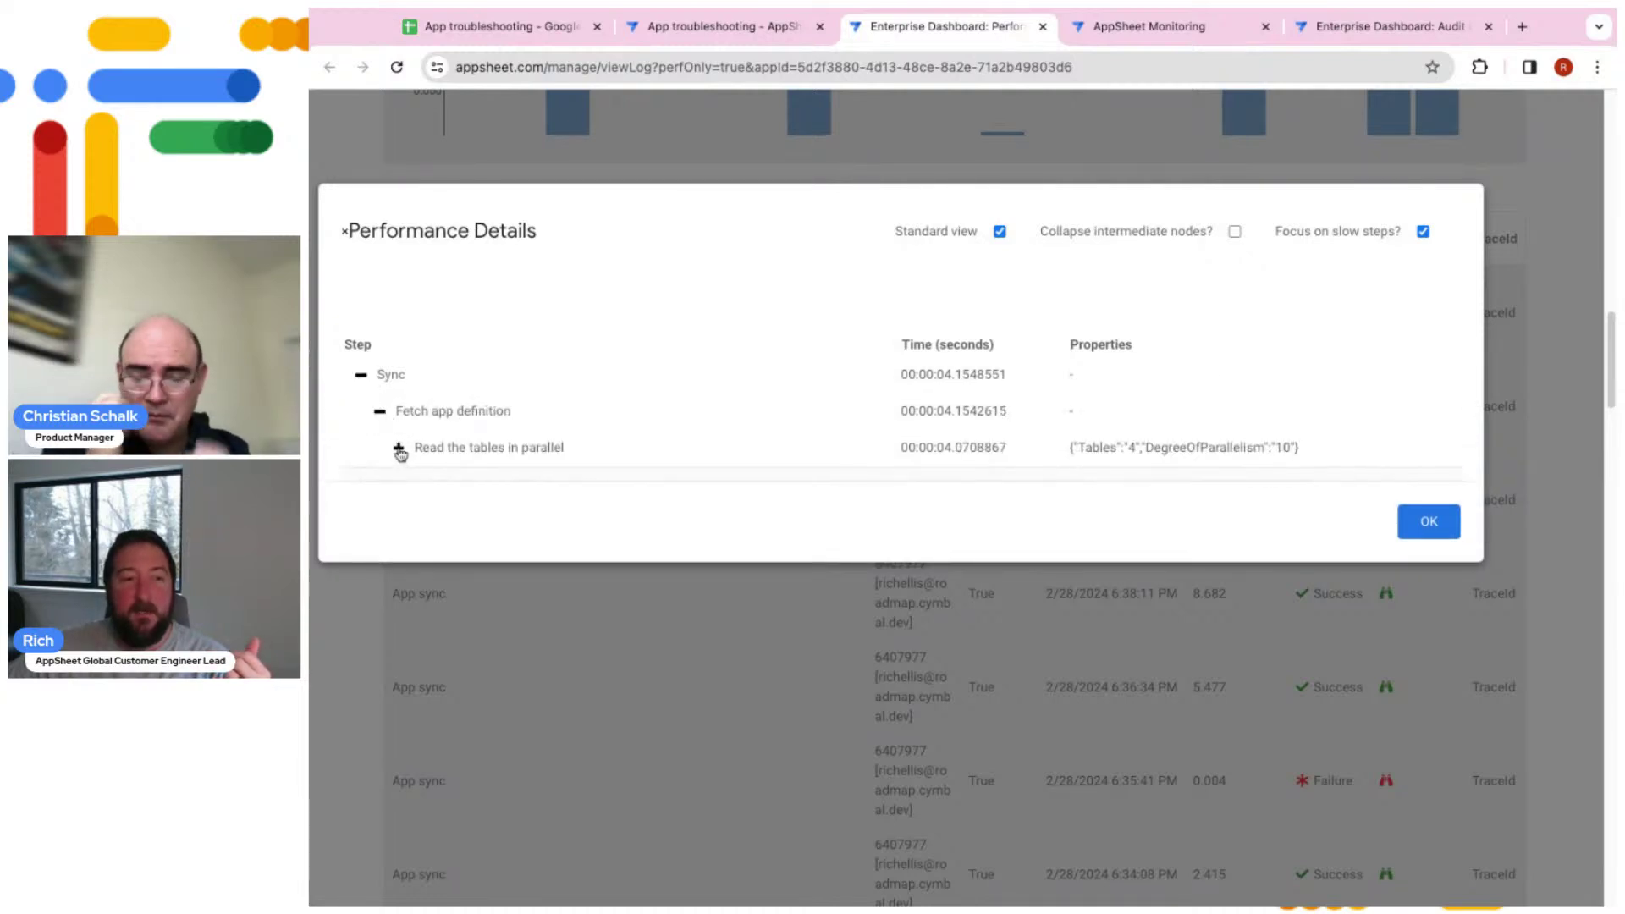
pyautogui.click(400, 450)
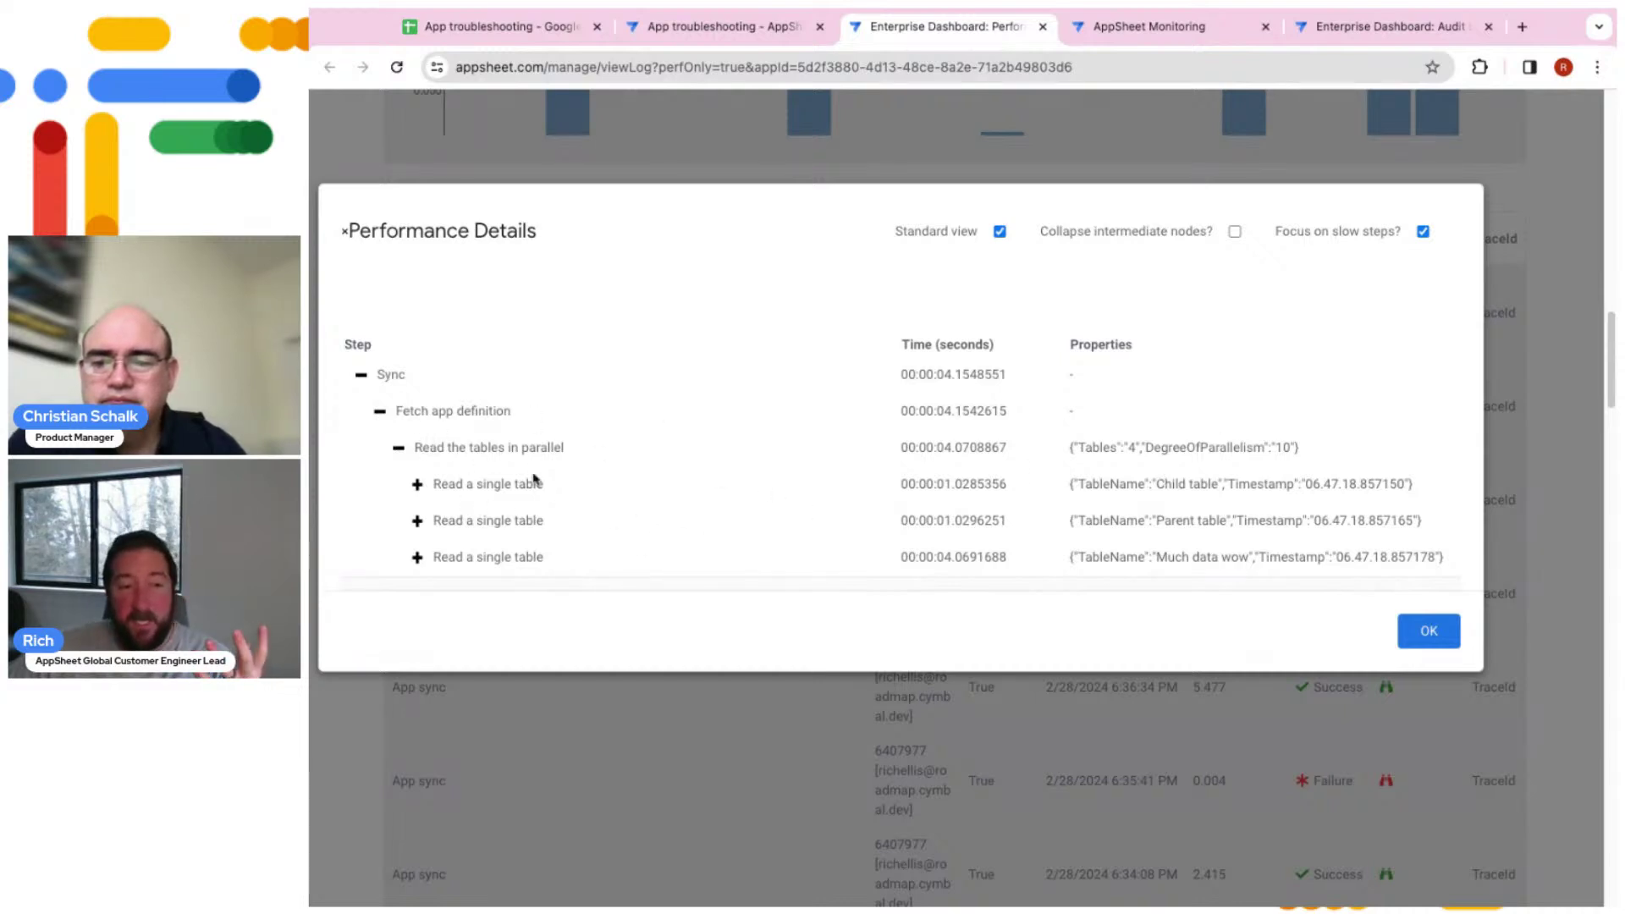
# Compare the read times of the Child table, Parent table and Much data wow table within the parallel table read
pyautogui.moveTo(415, 448); pyautogui.dragTo(574, 454)
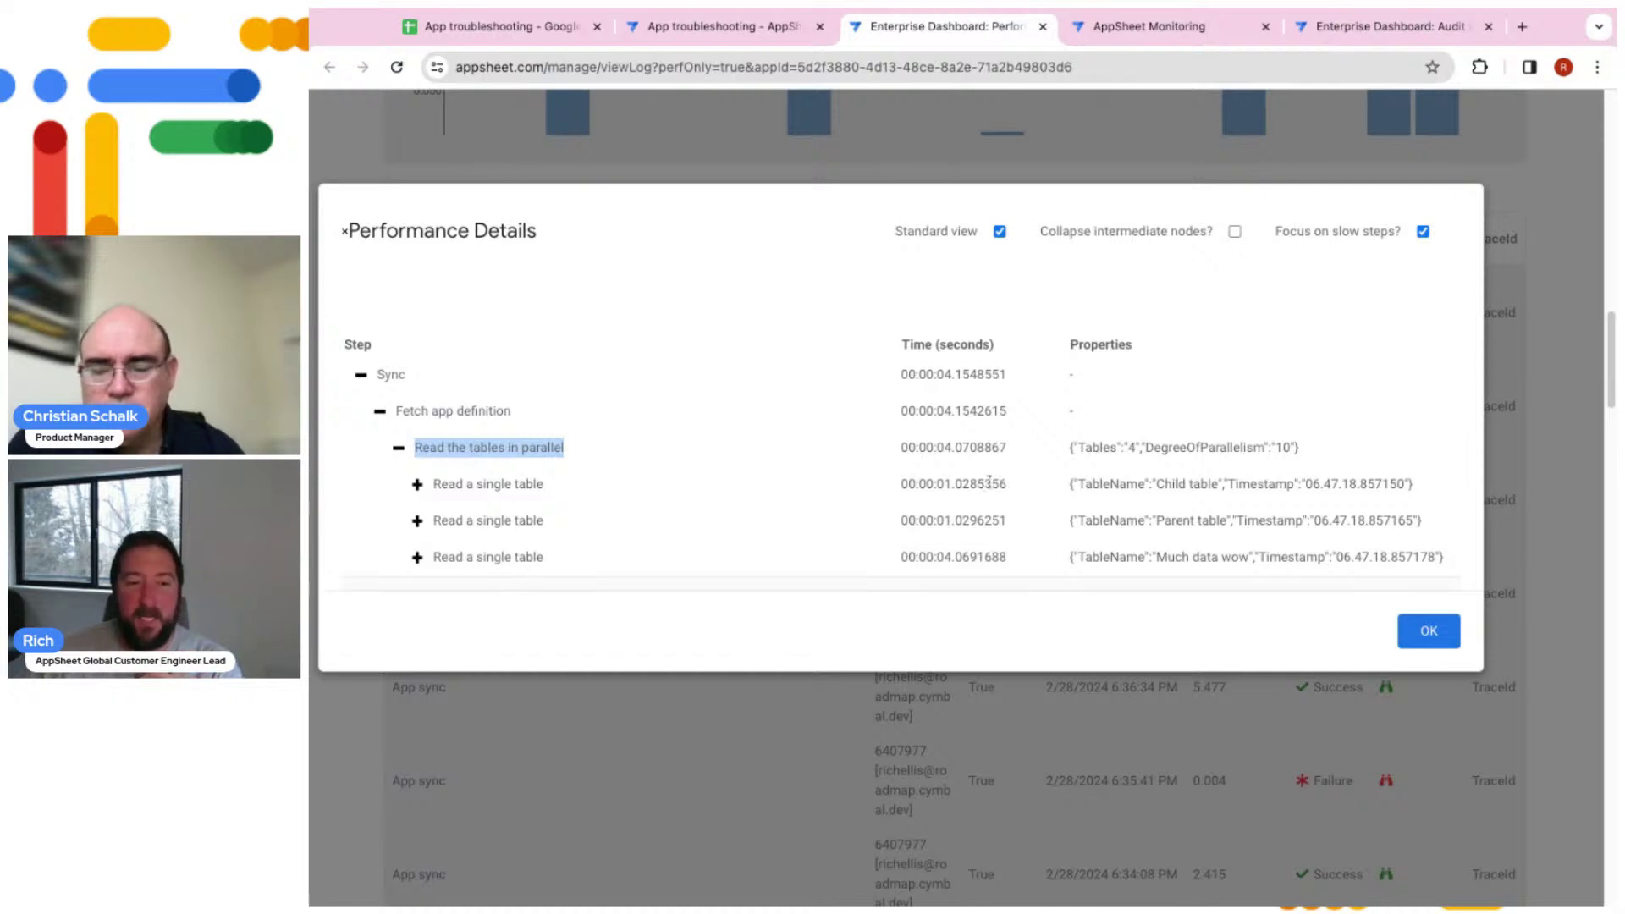
pyautogui.moveTo(969, 484); pyautogui.dragTo(970, 520)
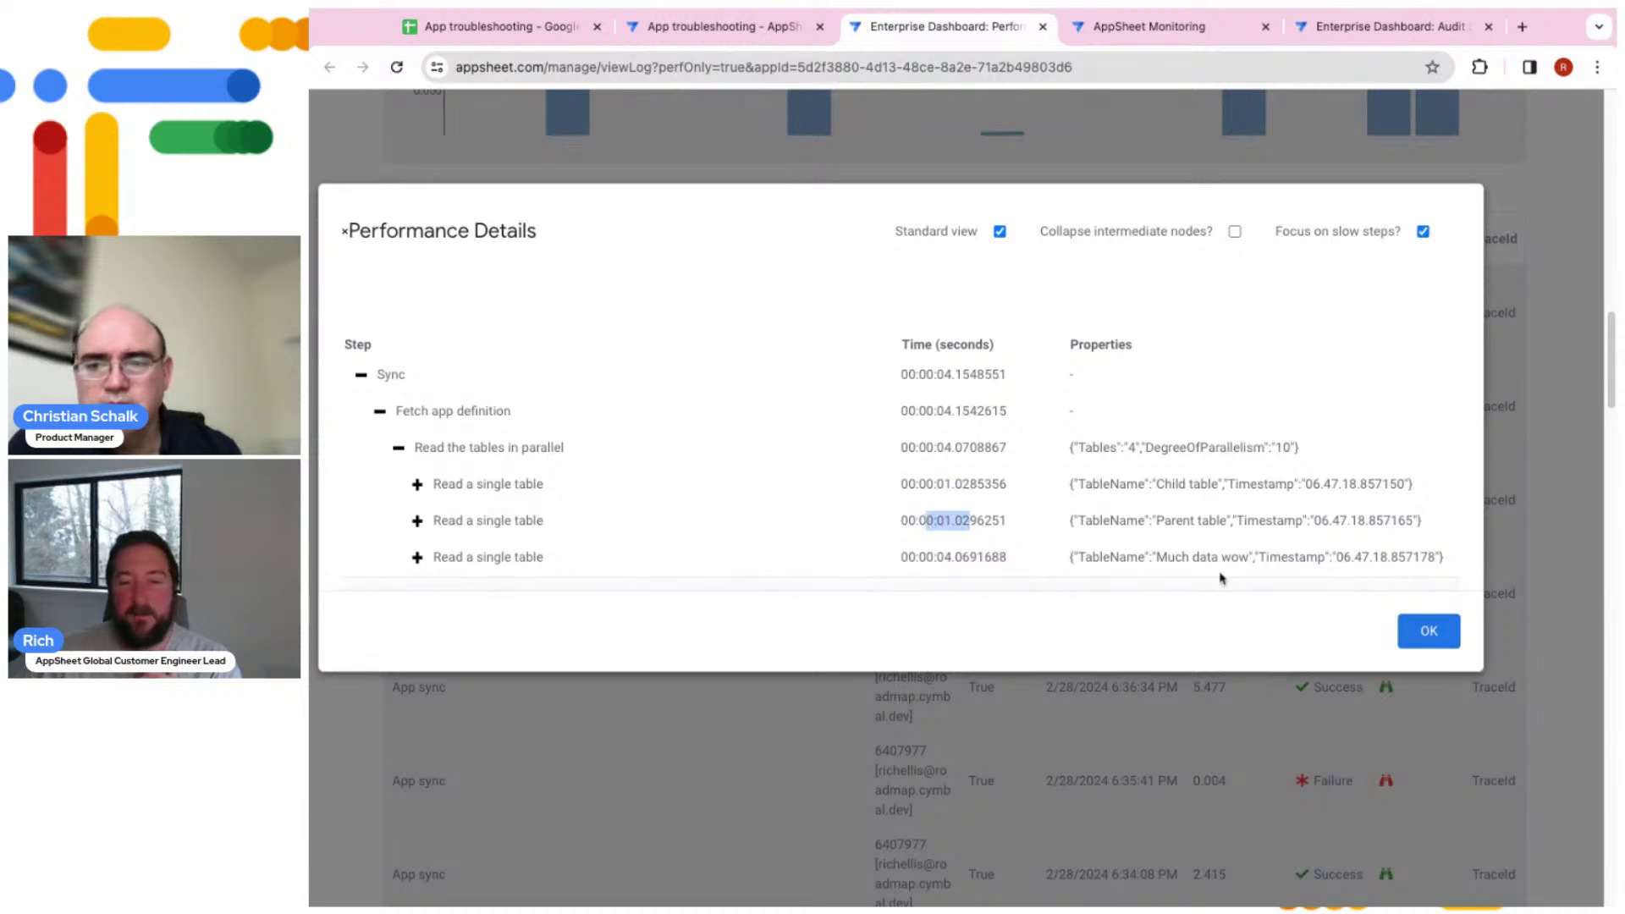
pyautogui.moveTo(1157, 556); pyautogui.dragTo(1231, 560)
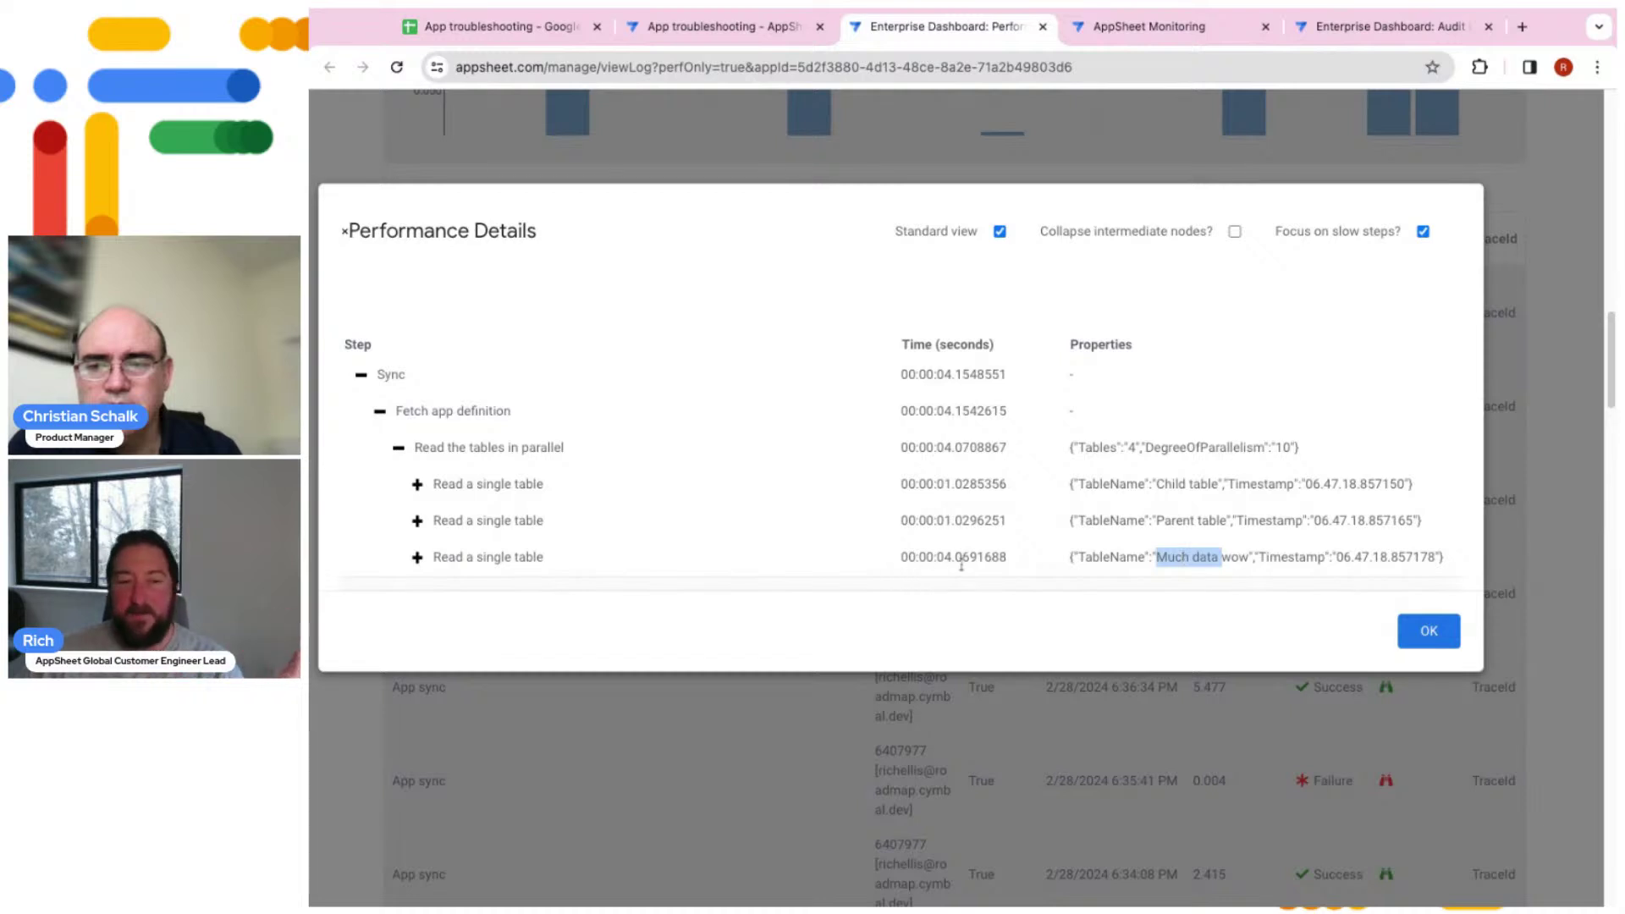
pyautogui.moveTo(934, 558); pyautogui.dragTo(951, 558)
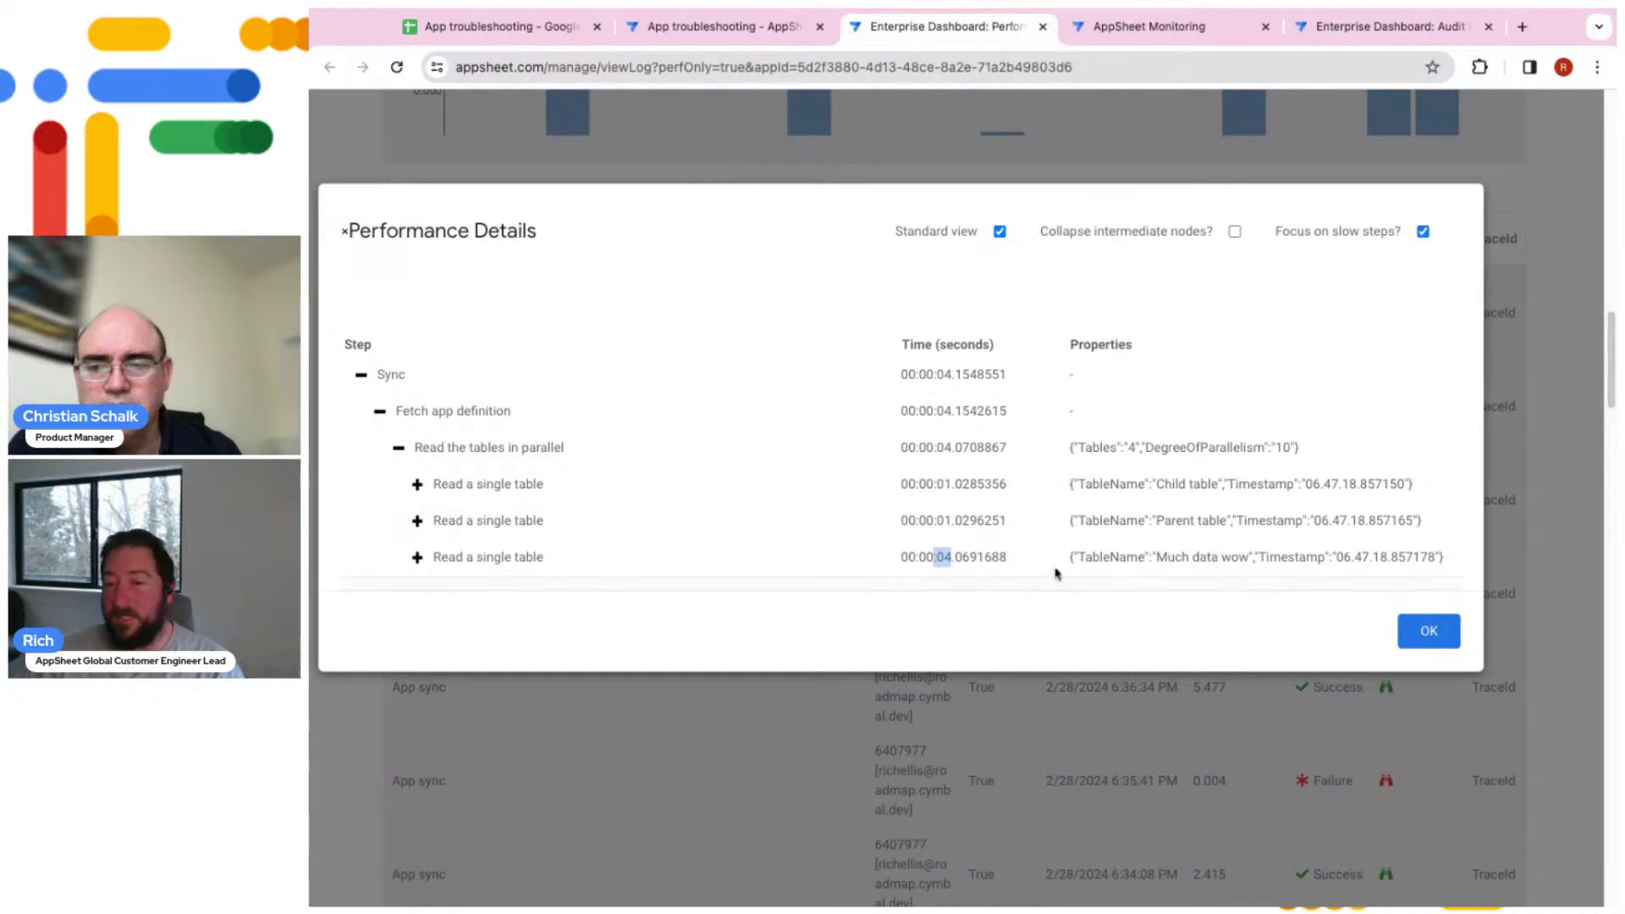
# Expand the reads of the Much data wow, Parent and Child tables to check their row-reading steps
pyautogui.click(417, 558)
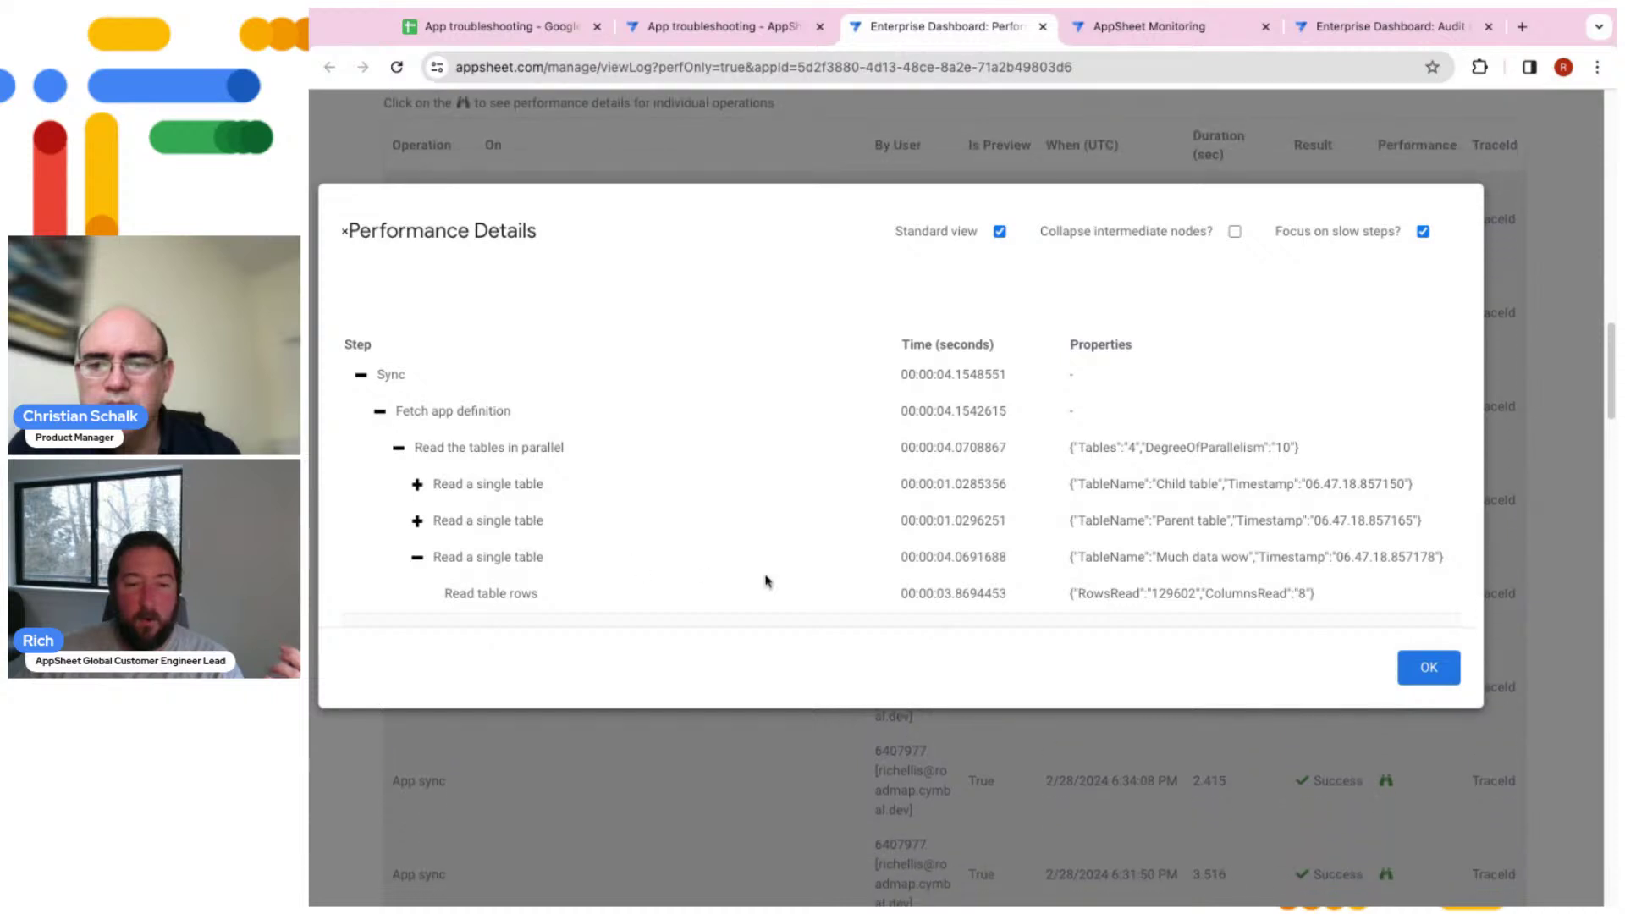
pyautogui.moveTo(479, 596); pyautogui.dragTo(537, 595)
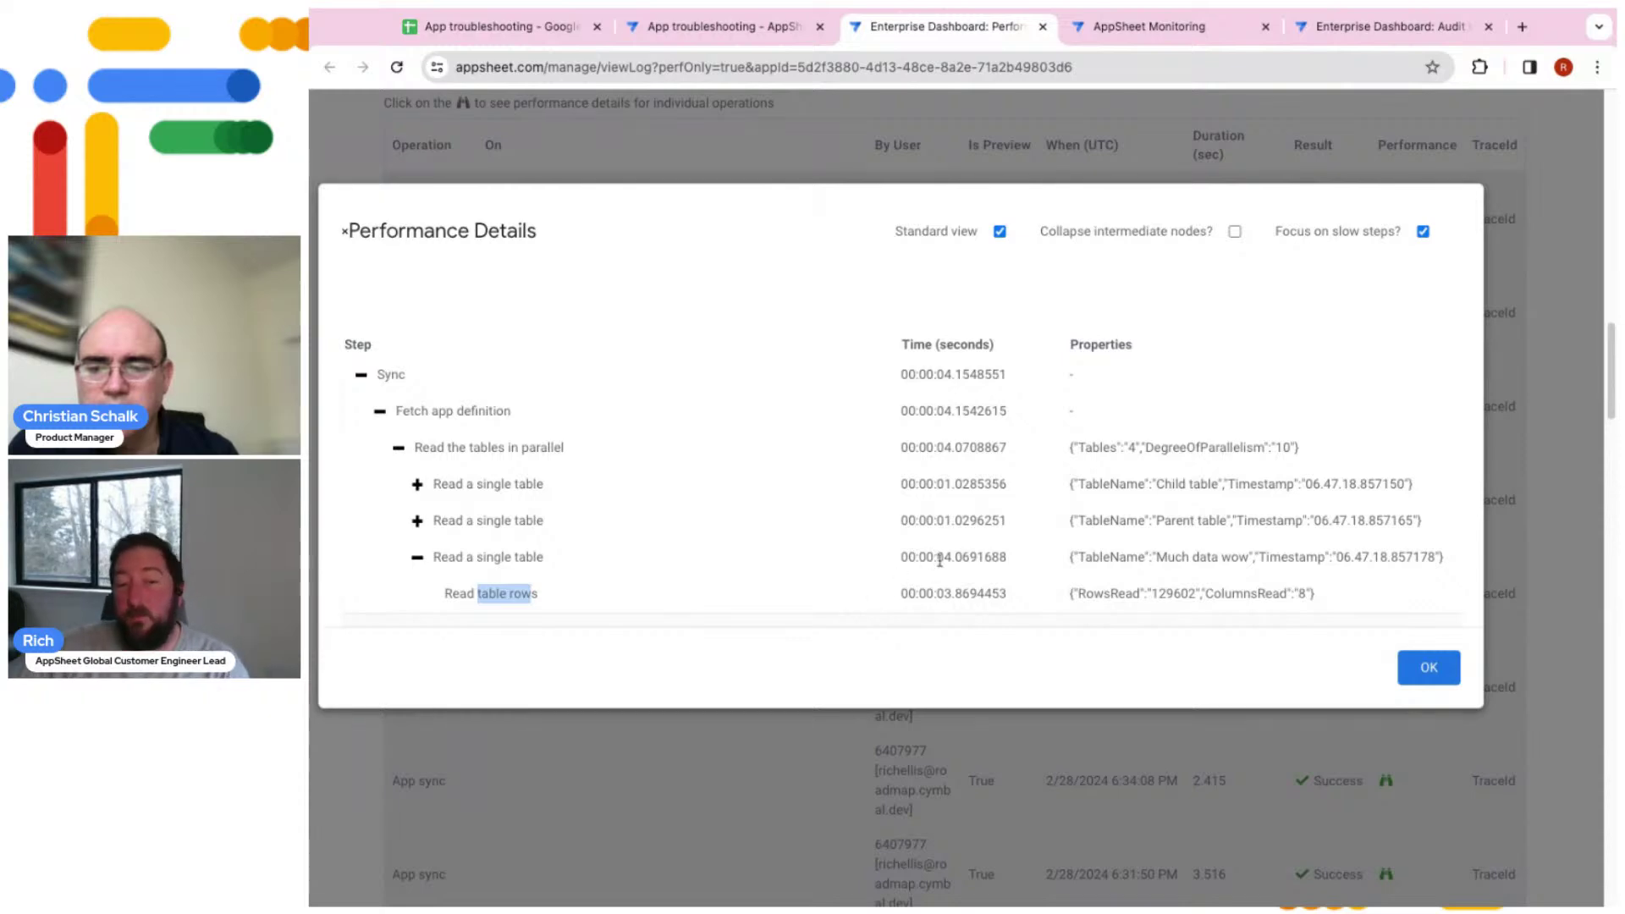
pyautogui.click(417, 525)
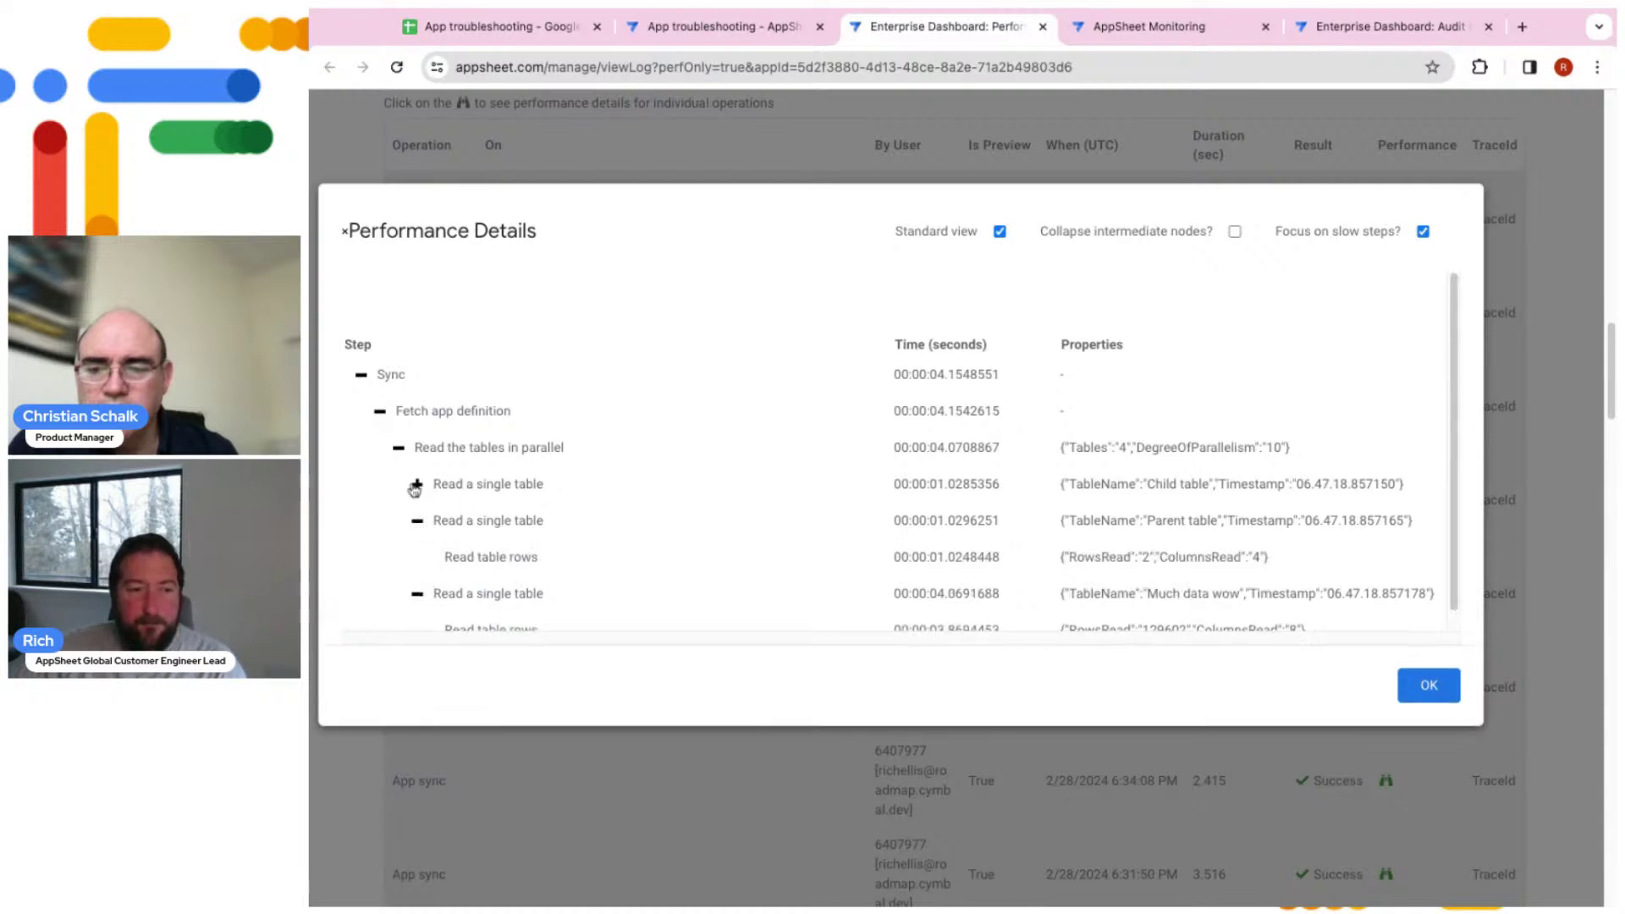
pyautogui.click(415, 486)
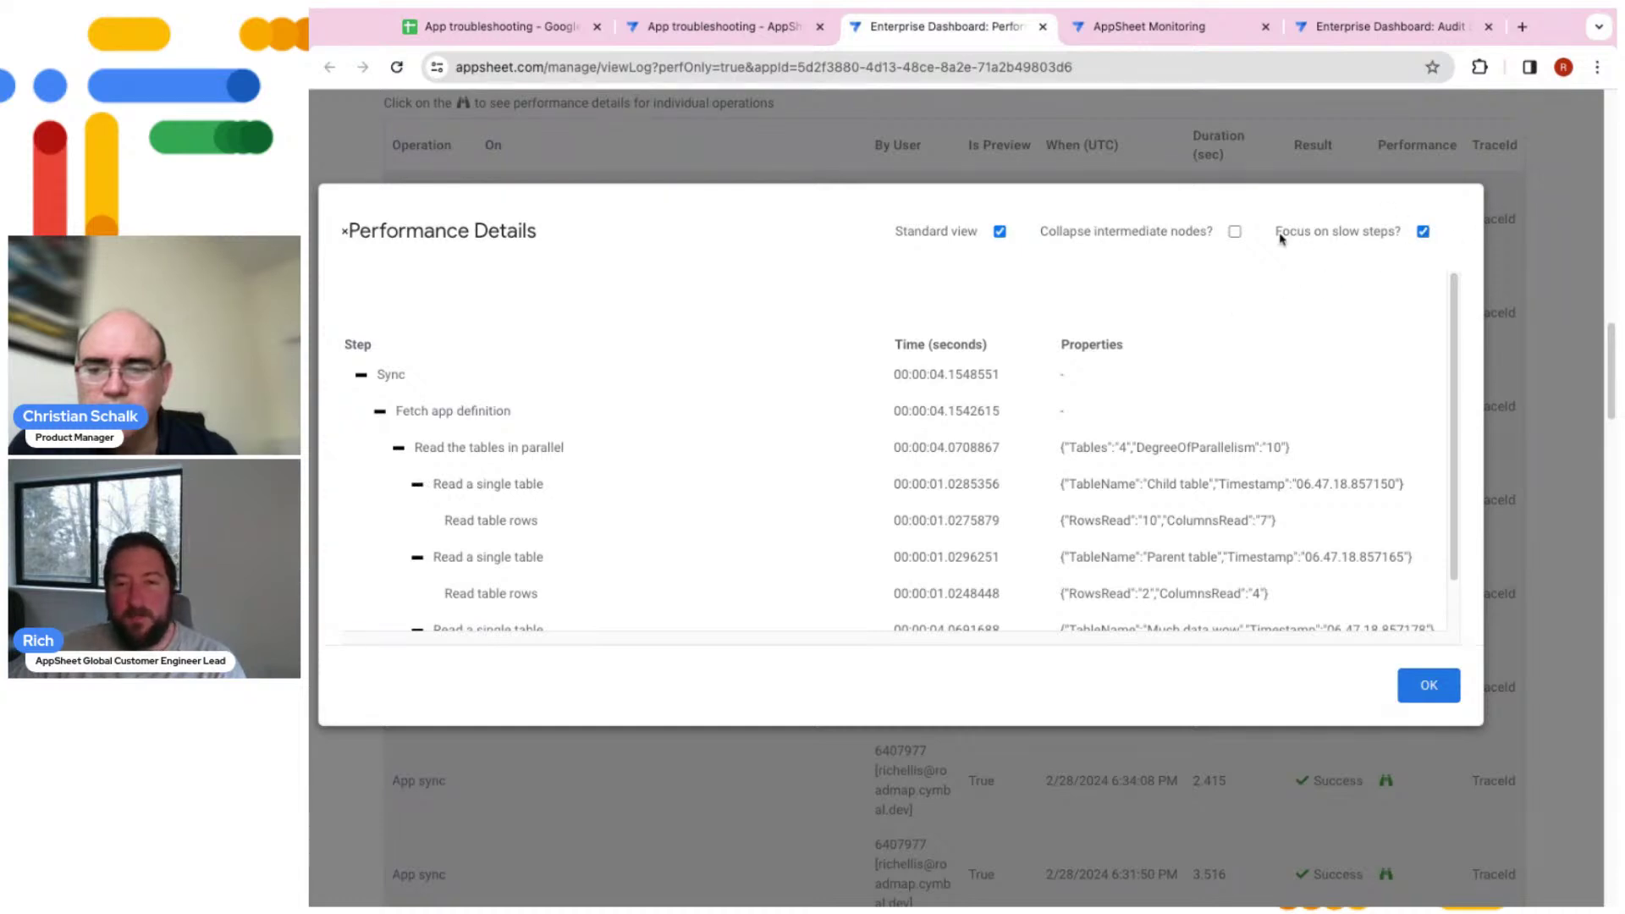
# Turn off the focus on slow steps and expand the full sync breakdown down to each table's read steps
pyautogui.click(1423, 232)
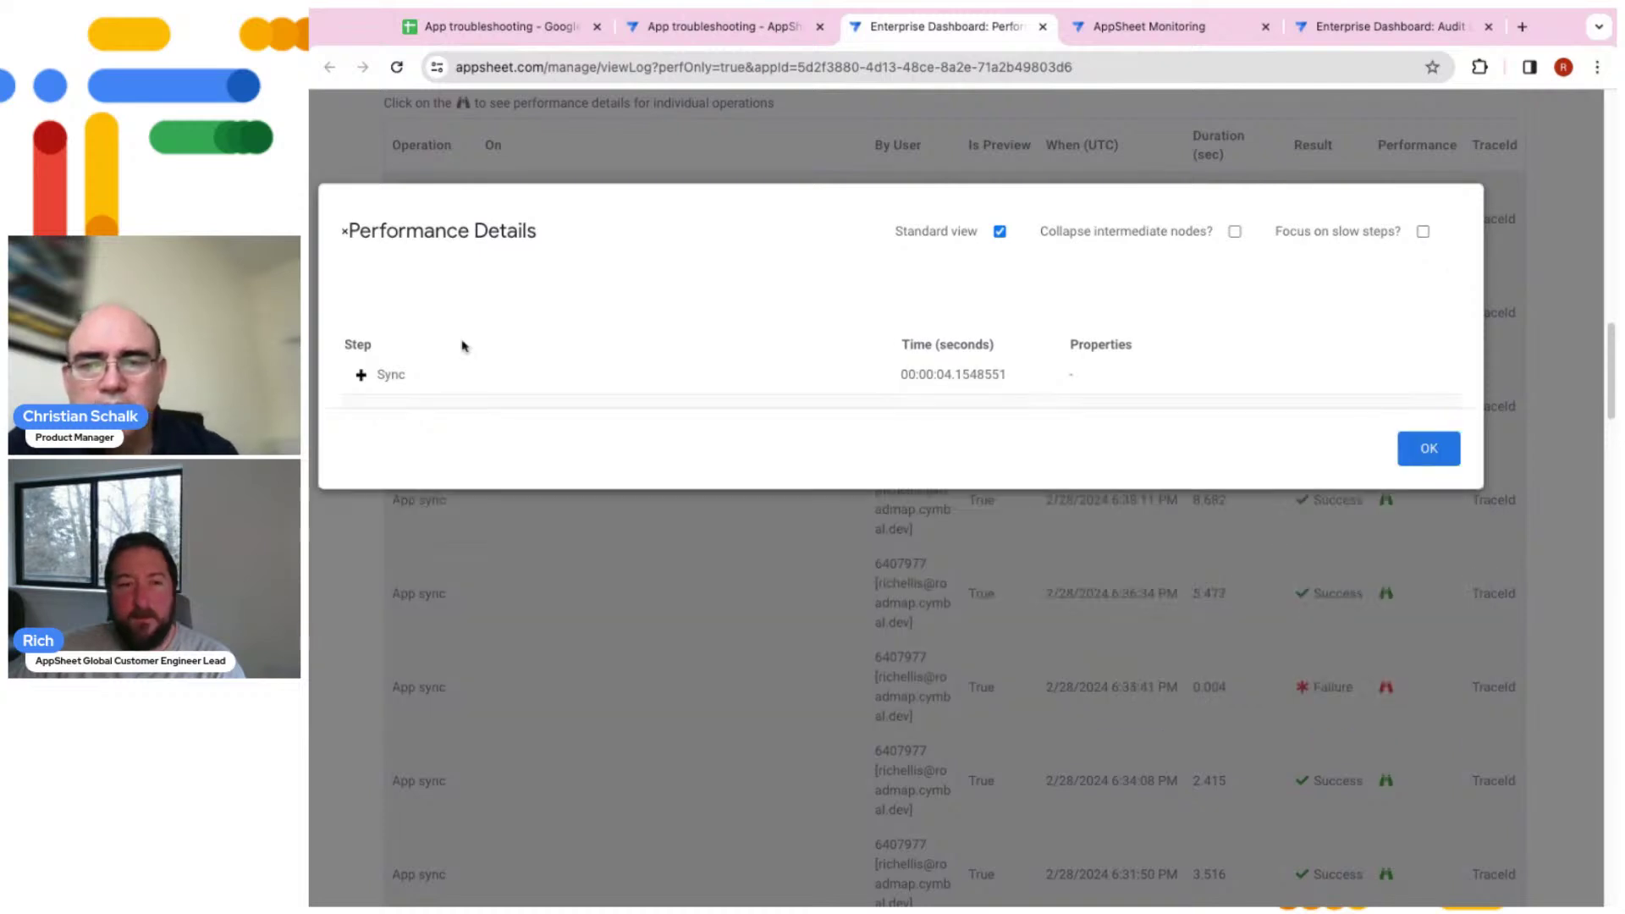
pyautogui.click(360, 376)
pyautogui.click(380, 411)
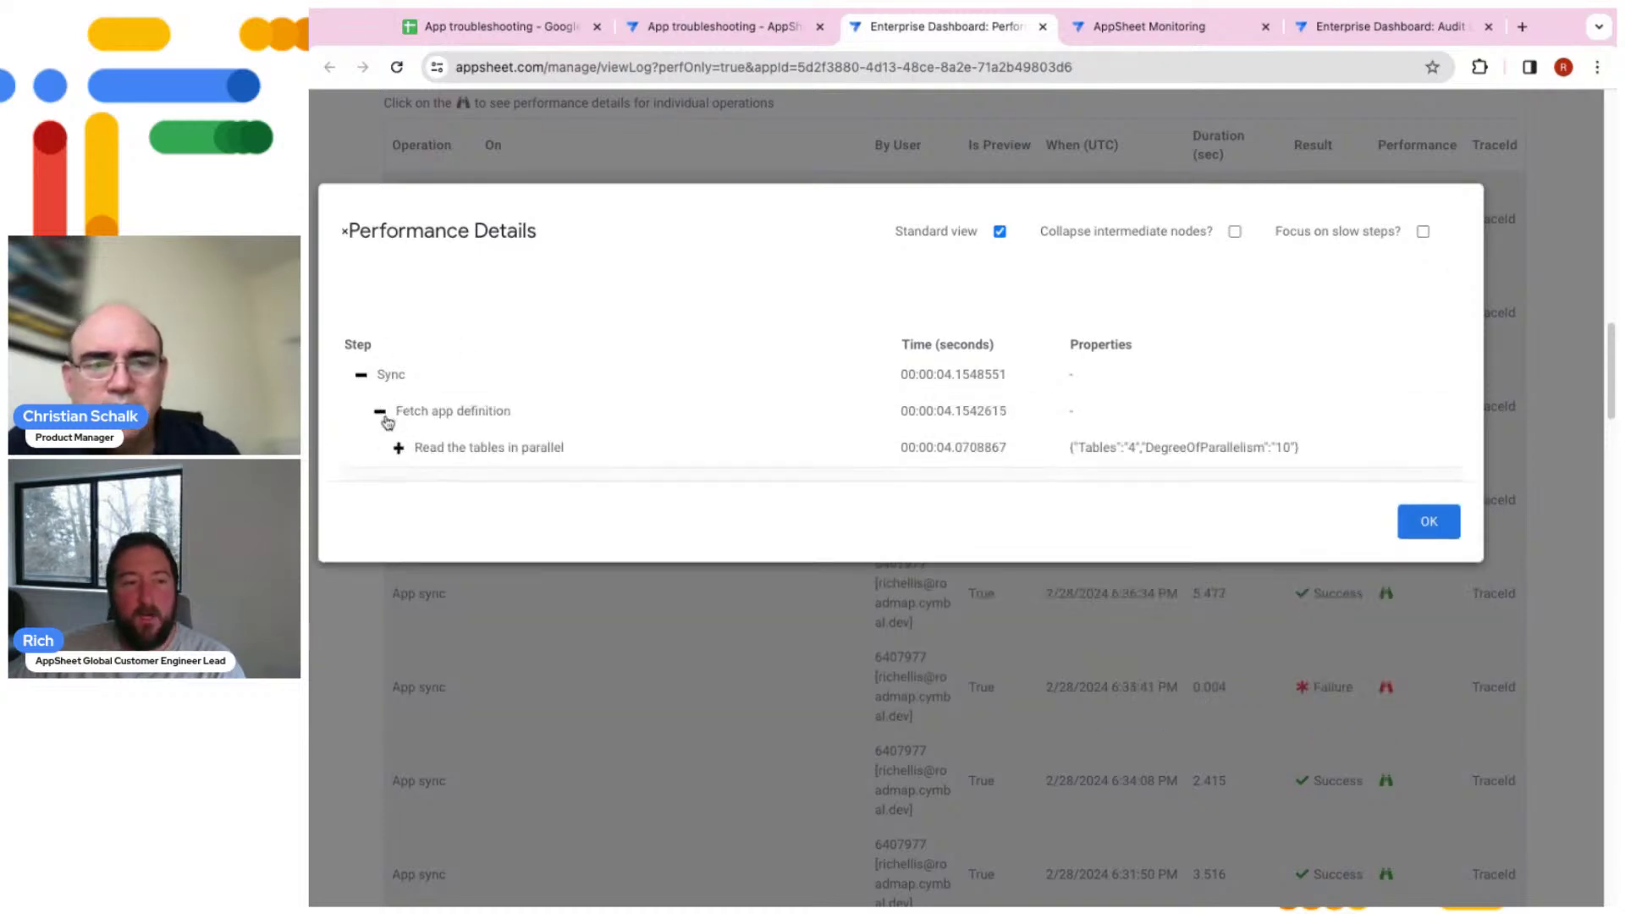
pyautogui.click(398, 449)
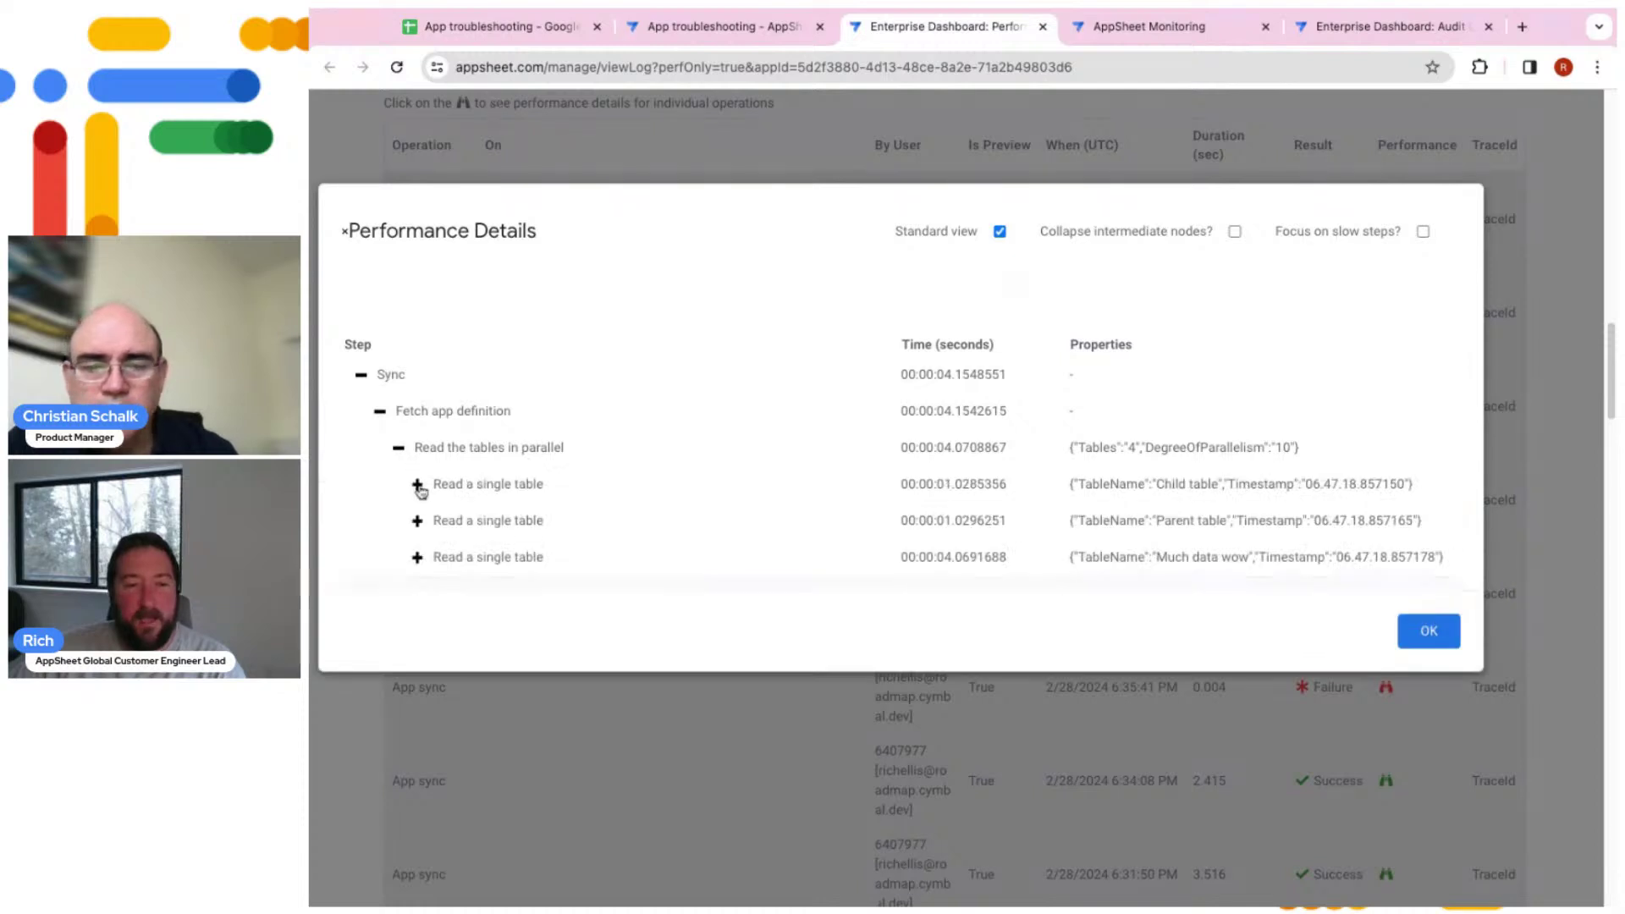
pyautogui.click(418, 487)
pyautogui.click(417, 557)
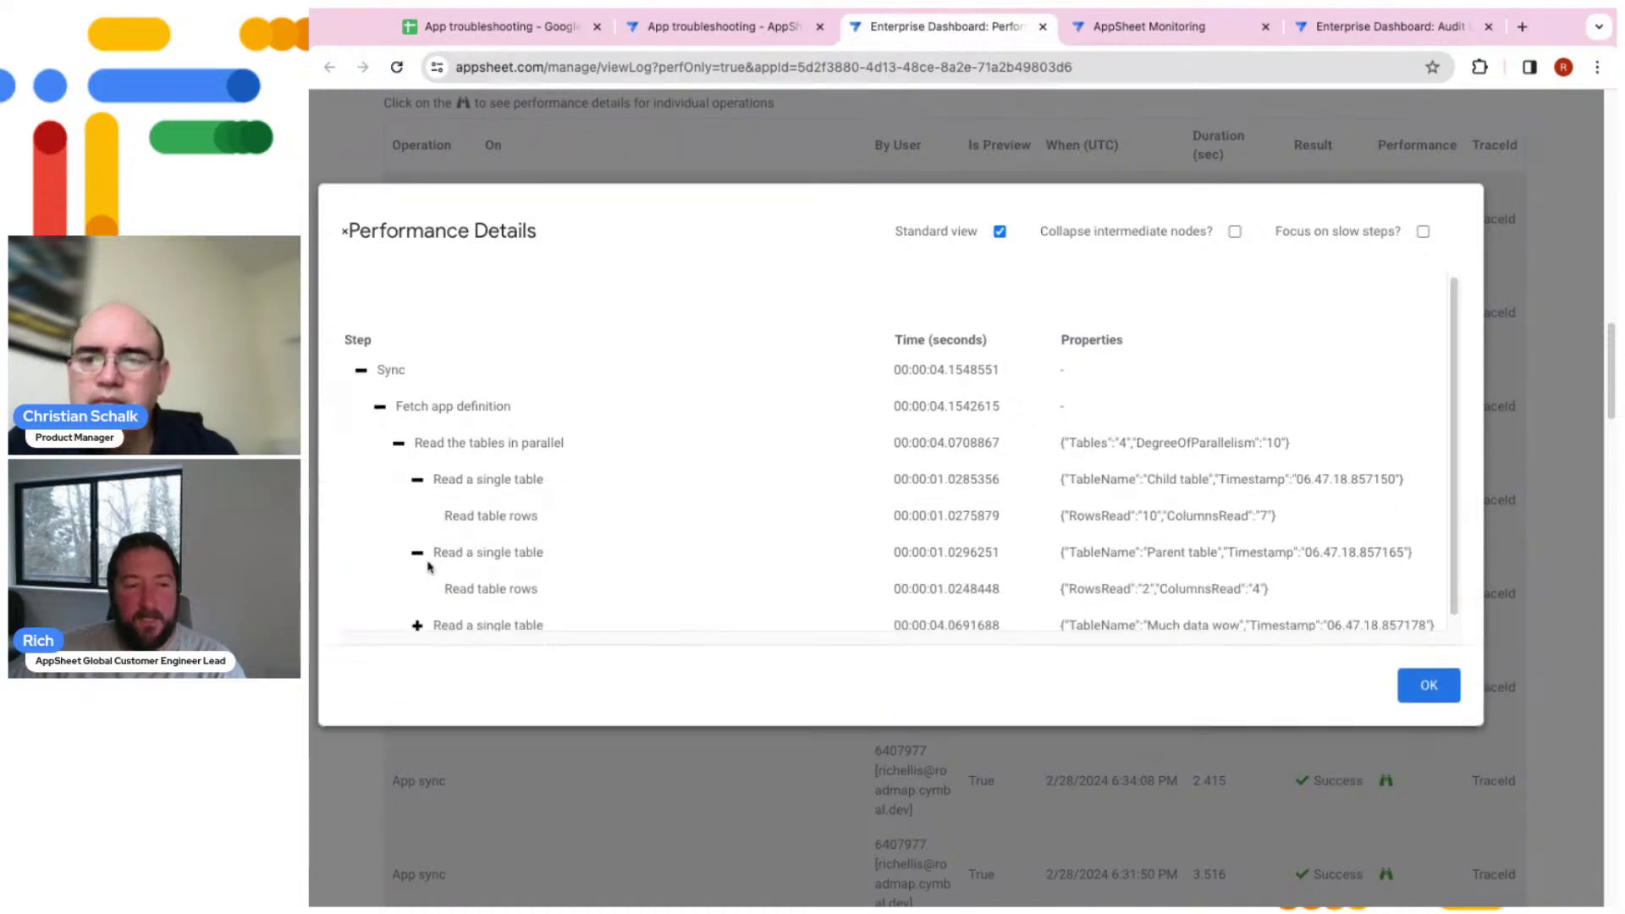
pyautogui.scroll(-2, 465, 588)
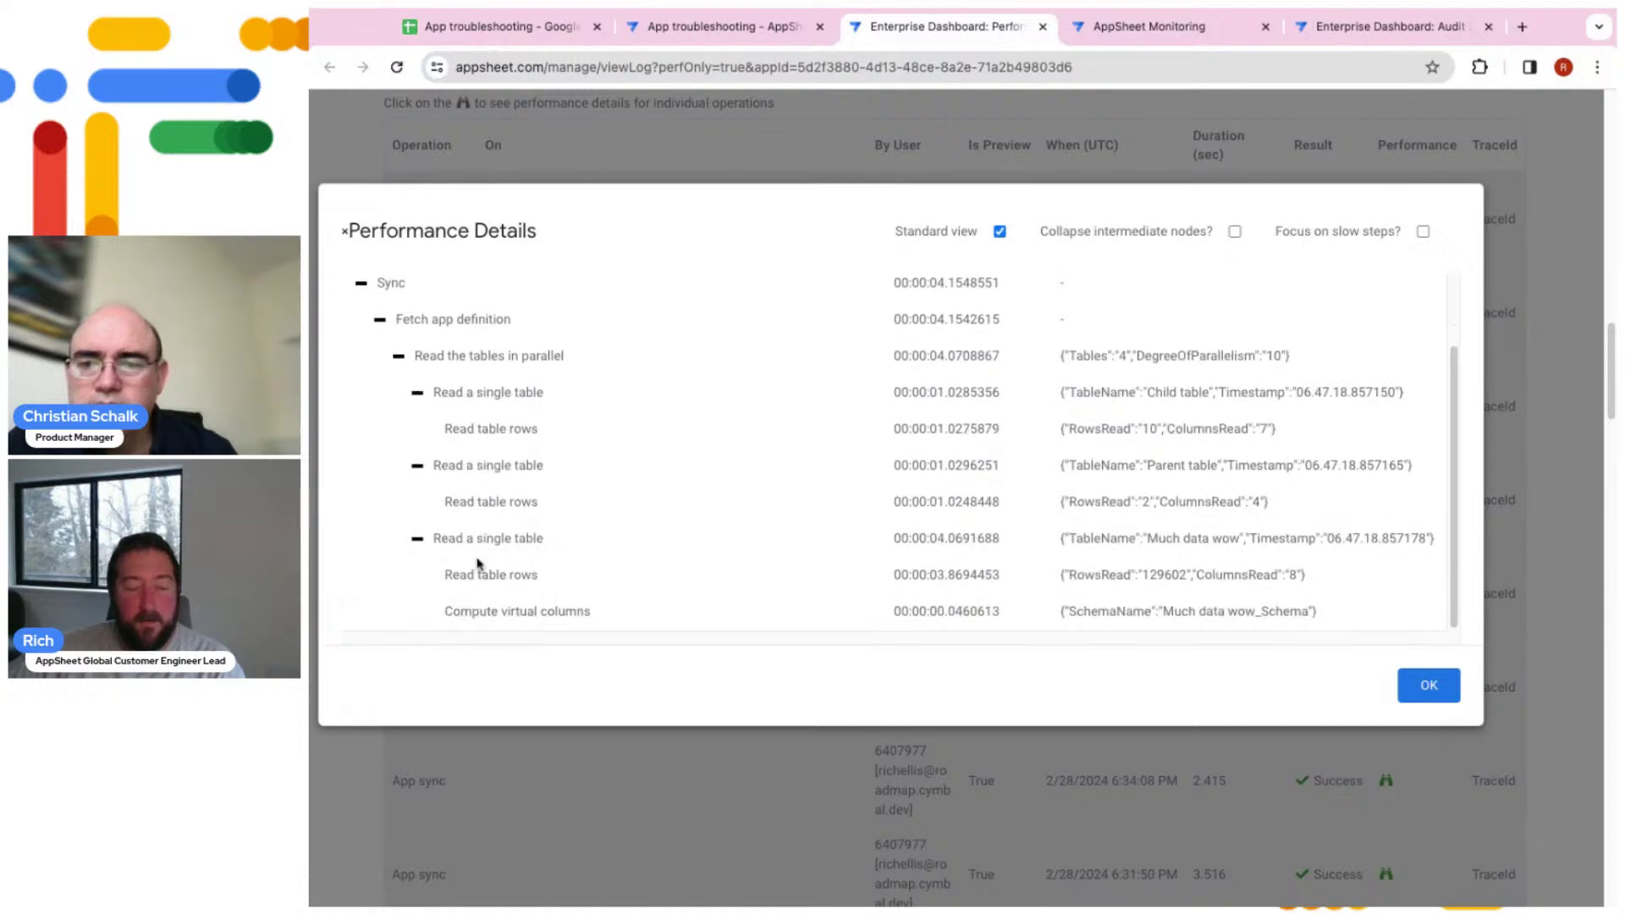
# Check the Compute virtual columns step and its time for Much data wow, close the performance details and return to the computation time chart
pyautogui.moveTo(448, 611); pyautogui.dragTo(585, 611)
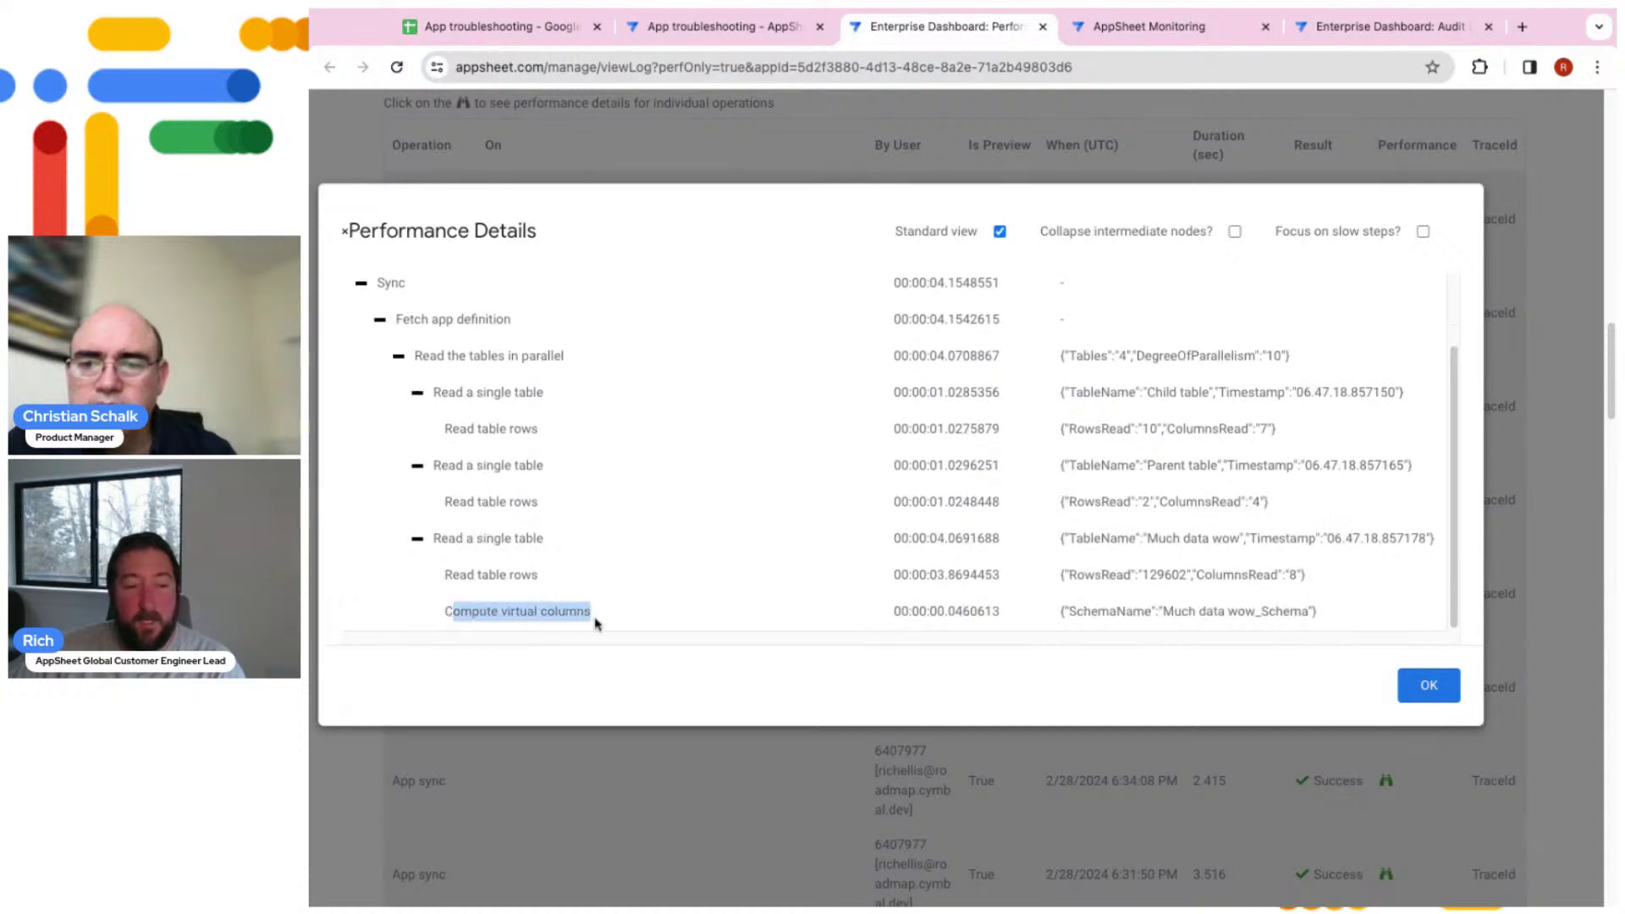
pyautogui.moveTo(921, 611)
pyautogui.mouseDown()
pyautogui.moveTo(982, 614)
pyautogui.moveTo(915, 616)
pyautogui.mouseUp()
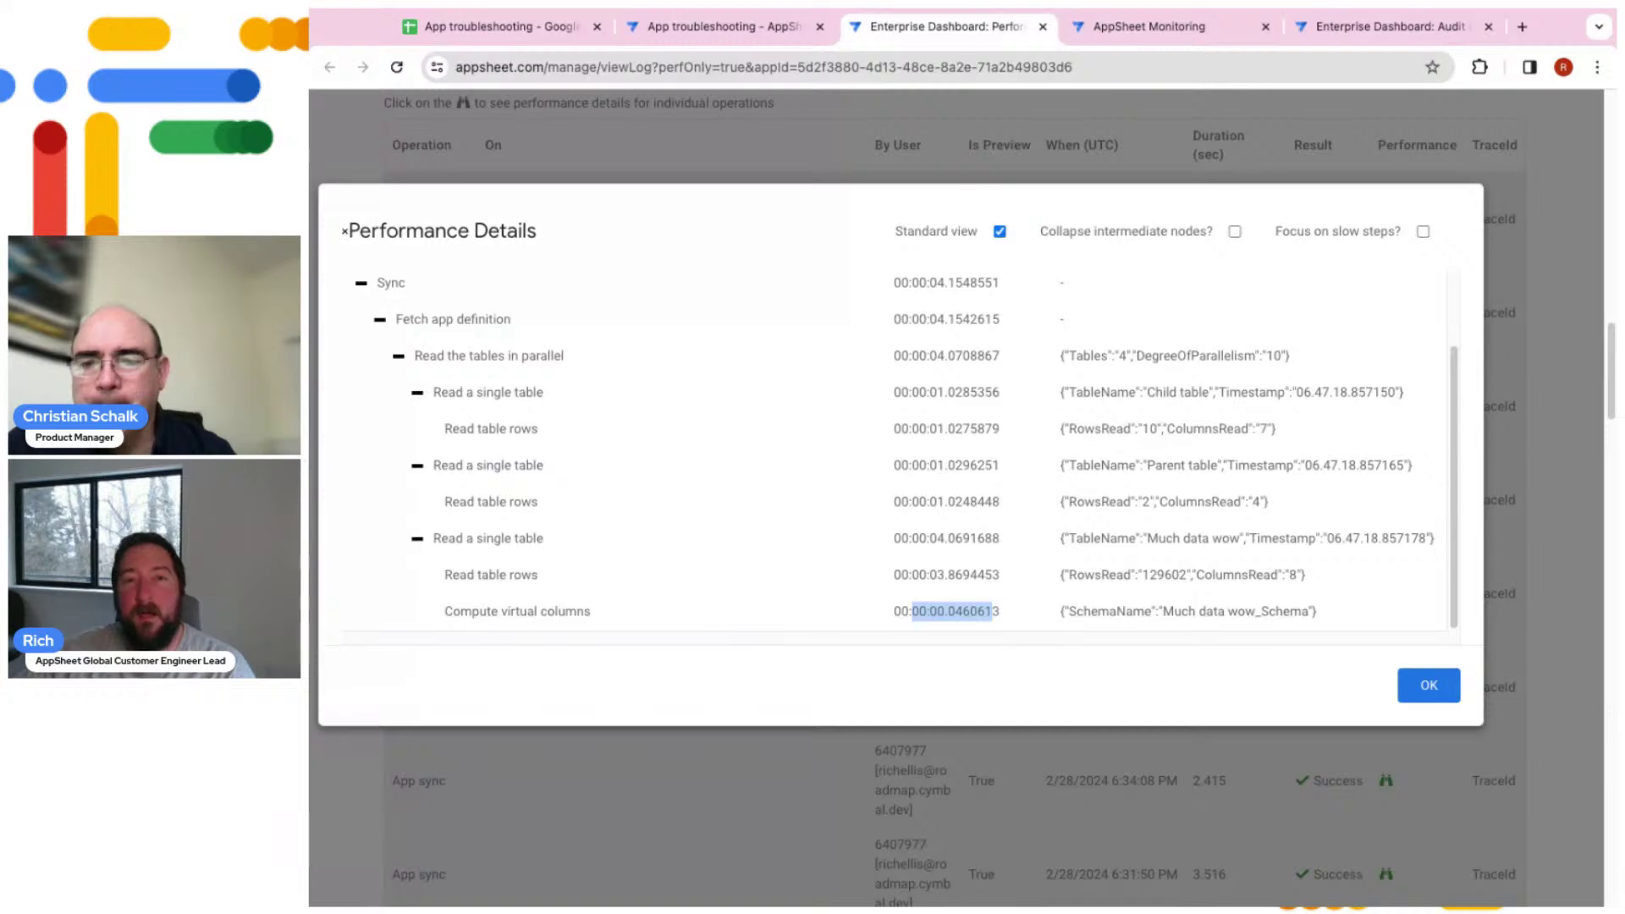
pyautogui.press('Escape')
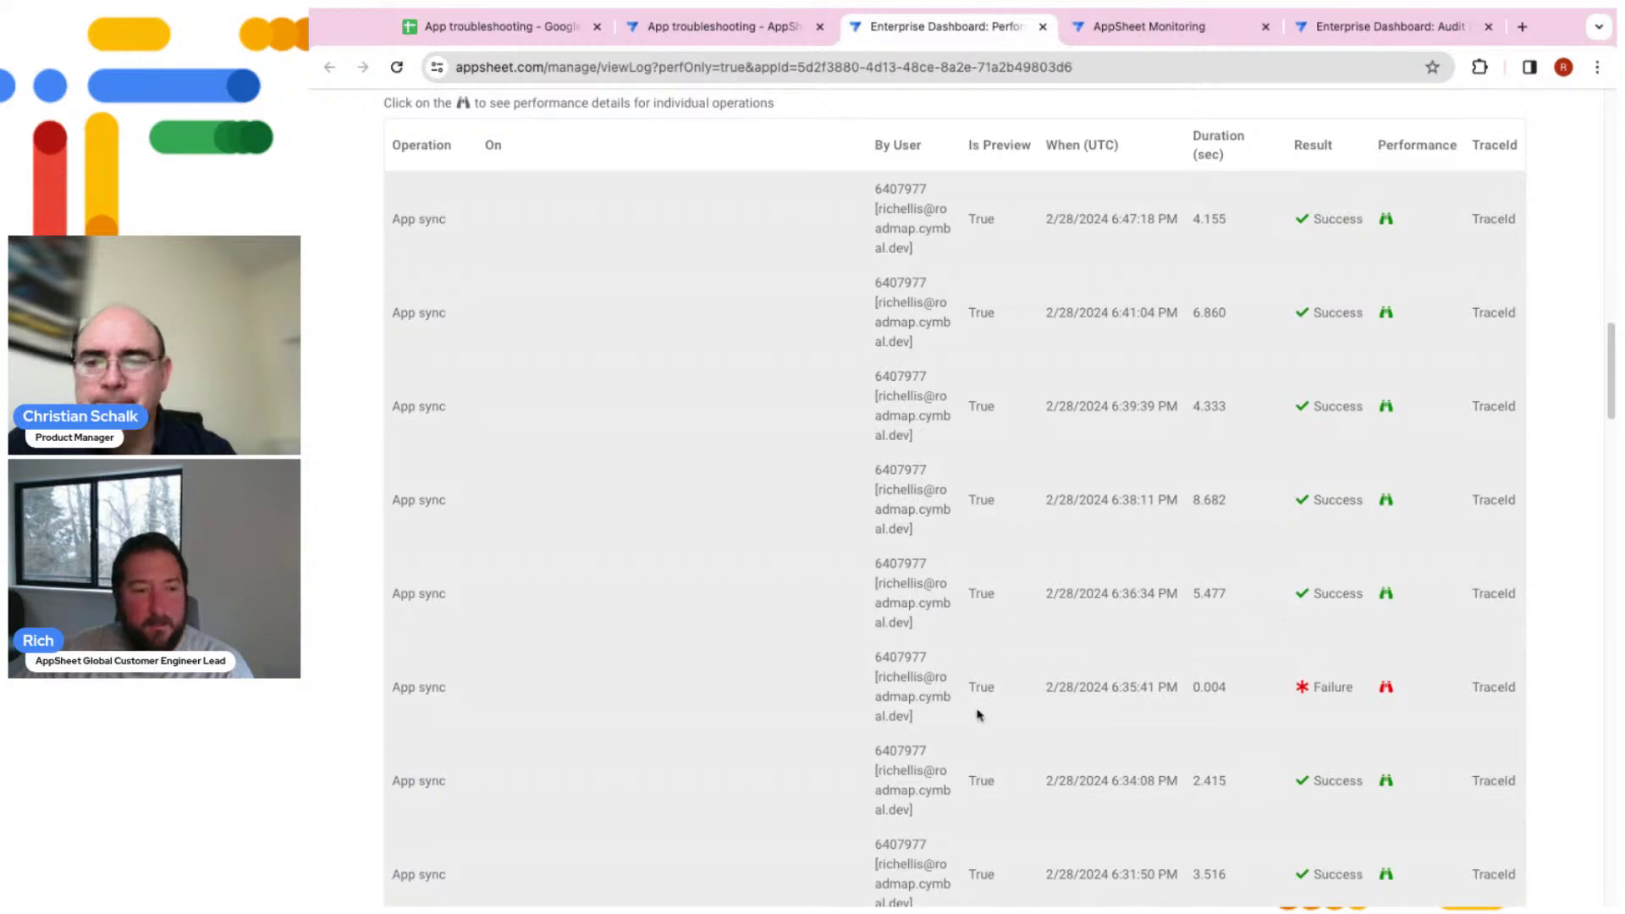
pyautogui.scroll(9, 1031, 742)
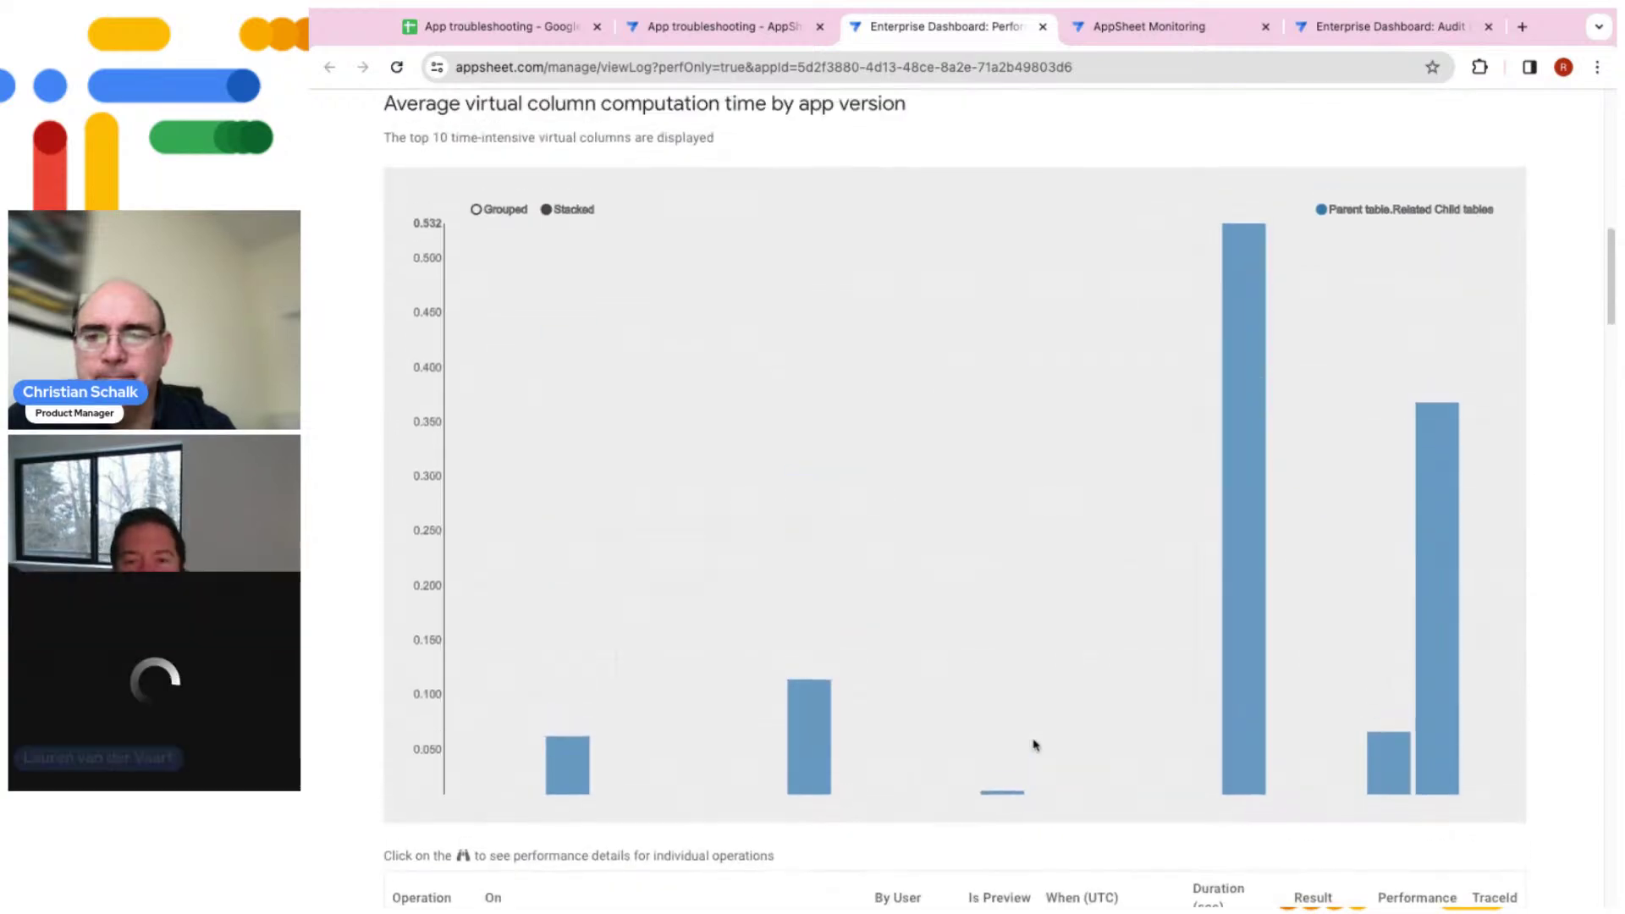